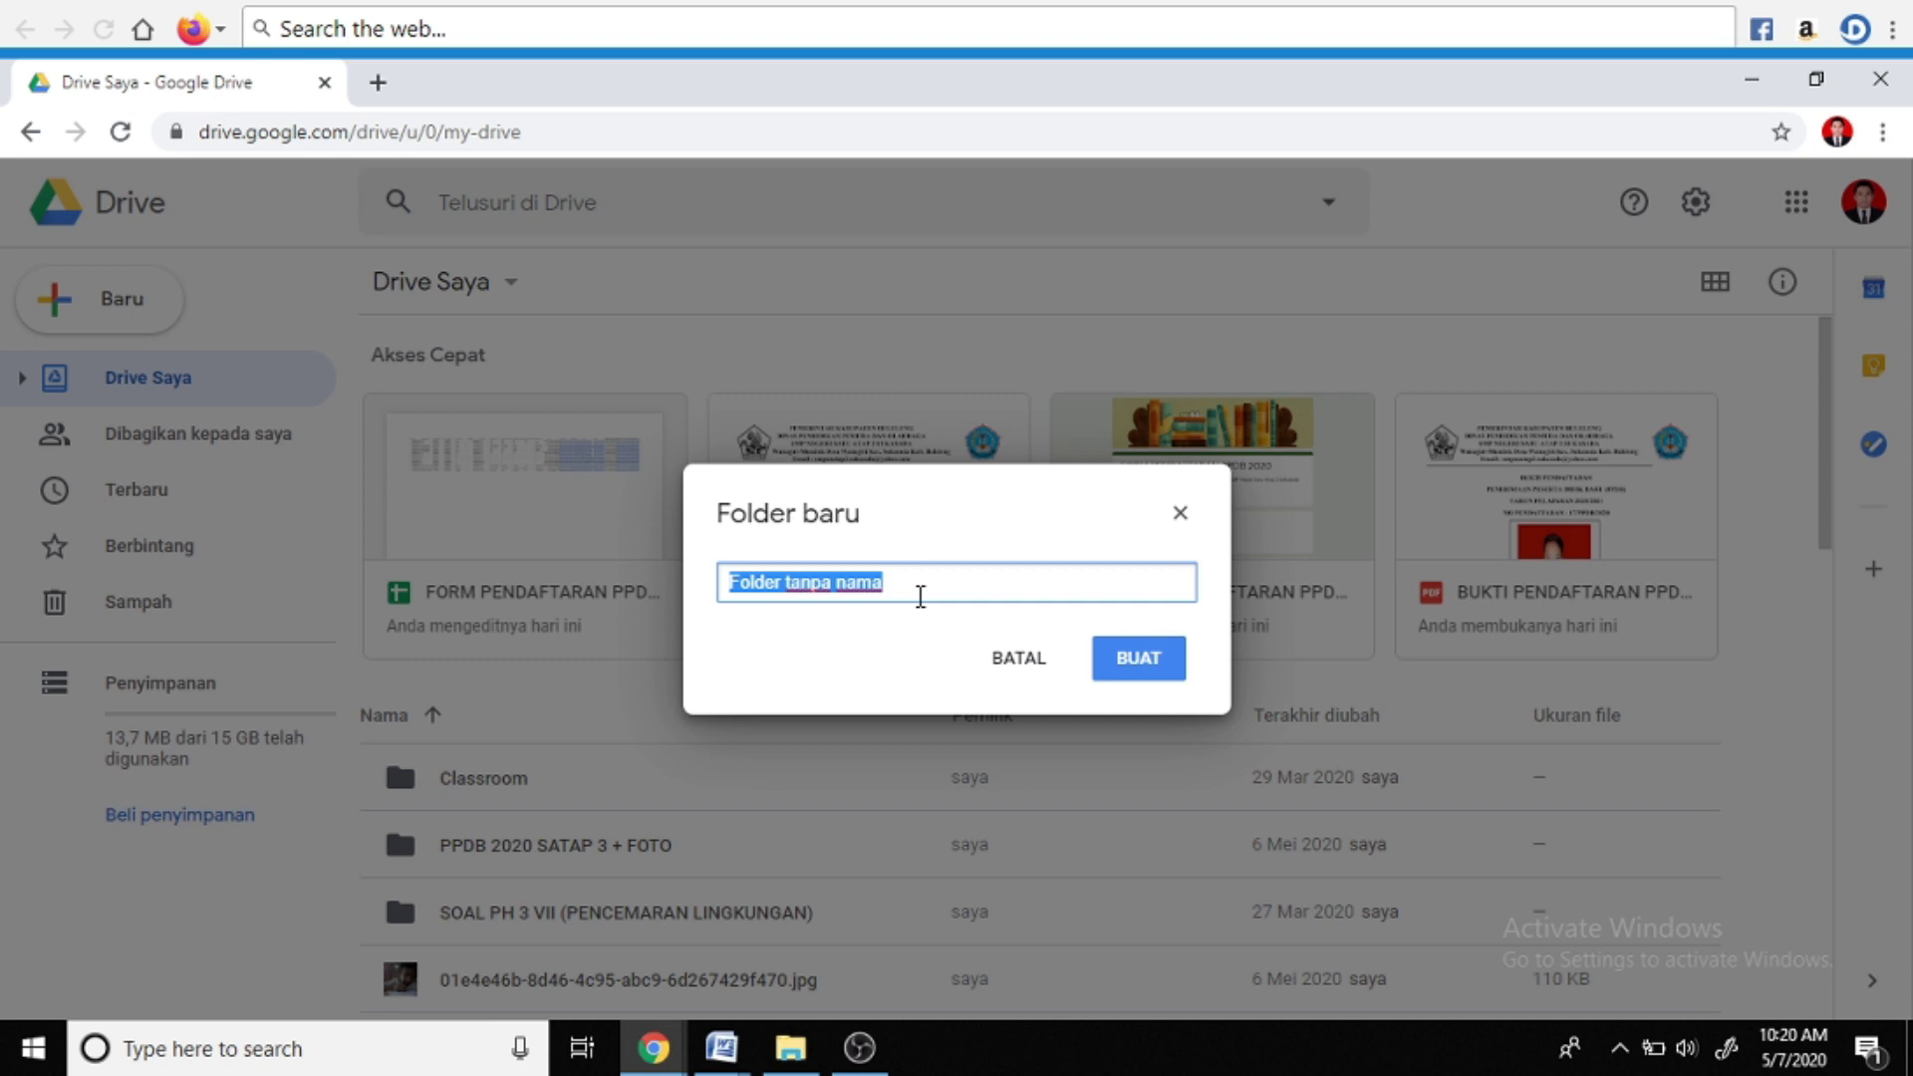
# Create and open an empty 'PPDB 2020' folder in My Drive, then return to the Word form
pyautogui.write('PPDB 2020')
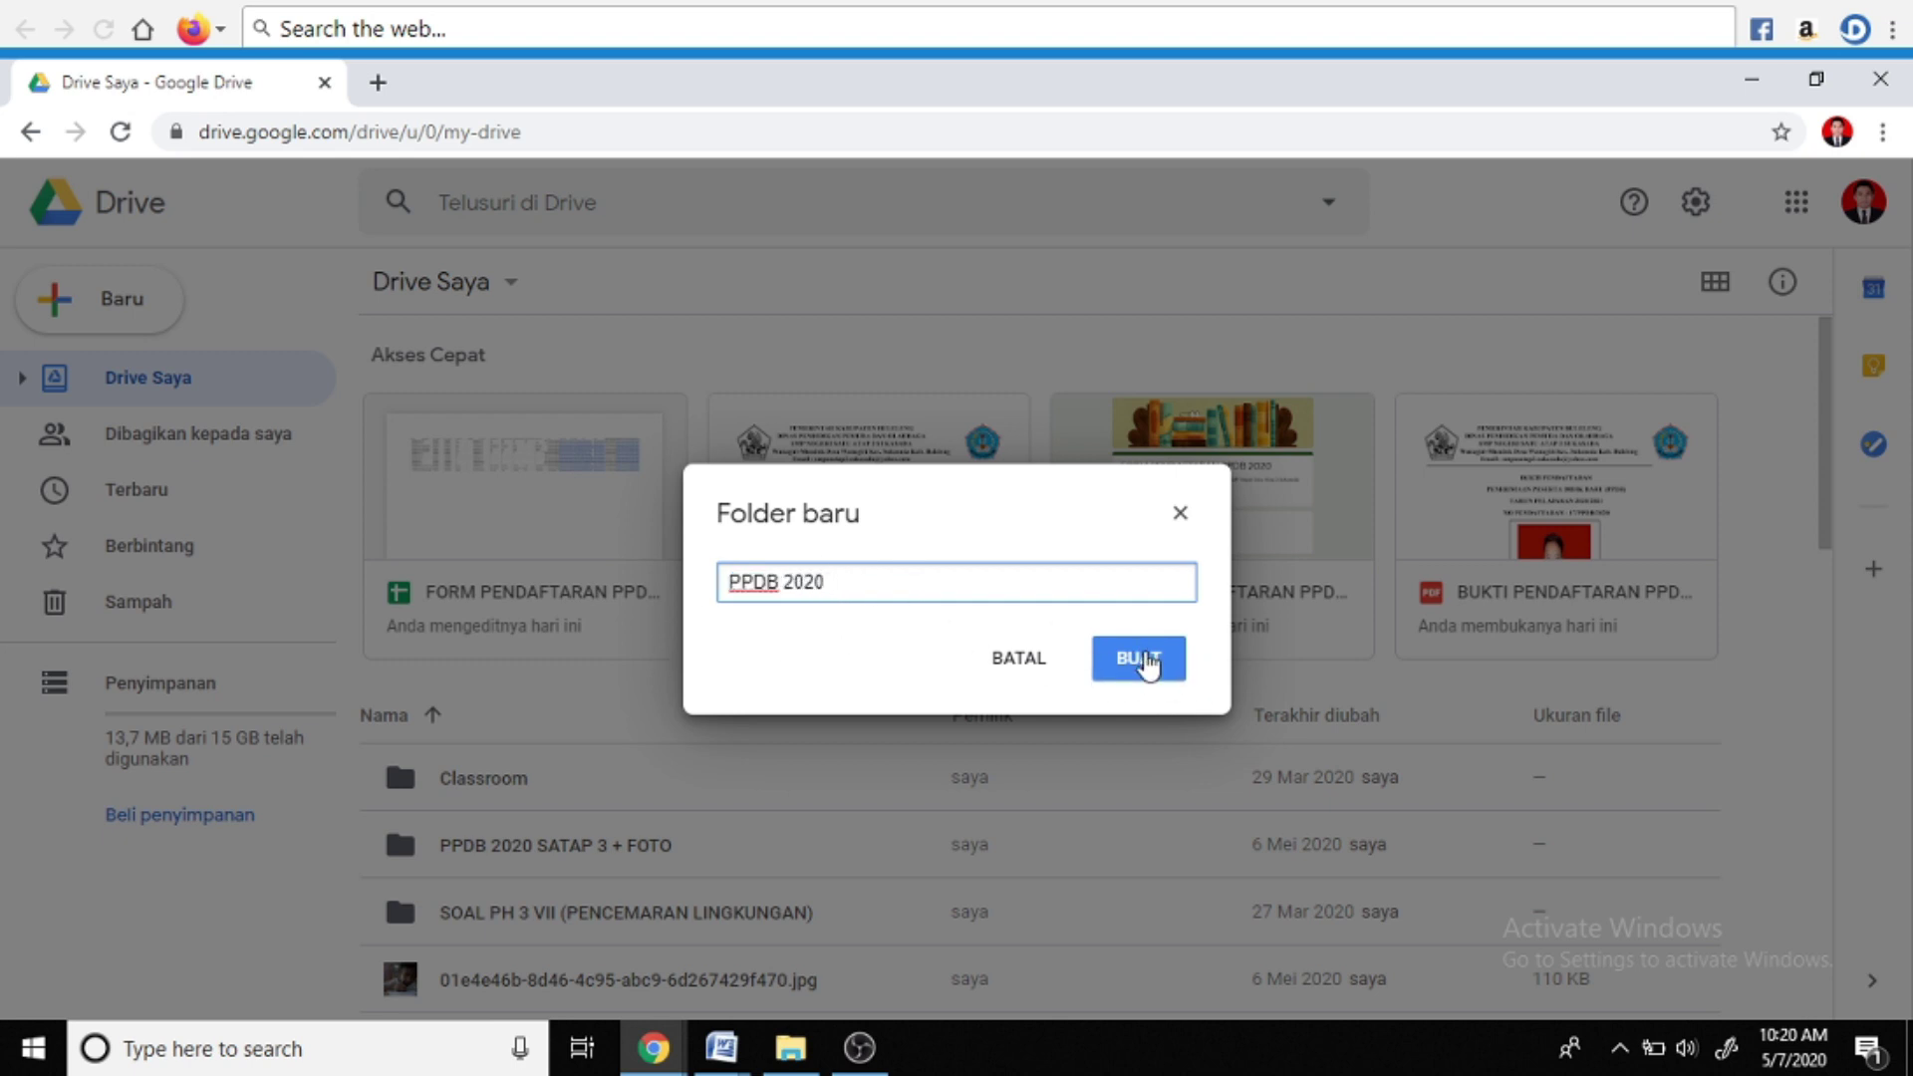
pyautogui.click(1149, 661)
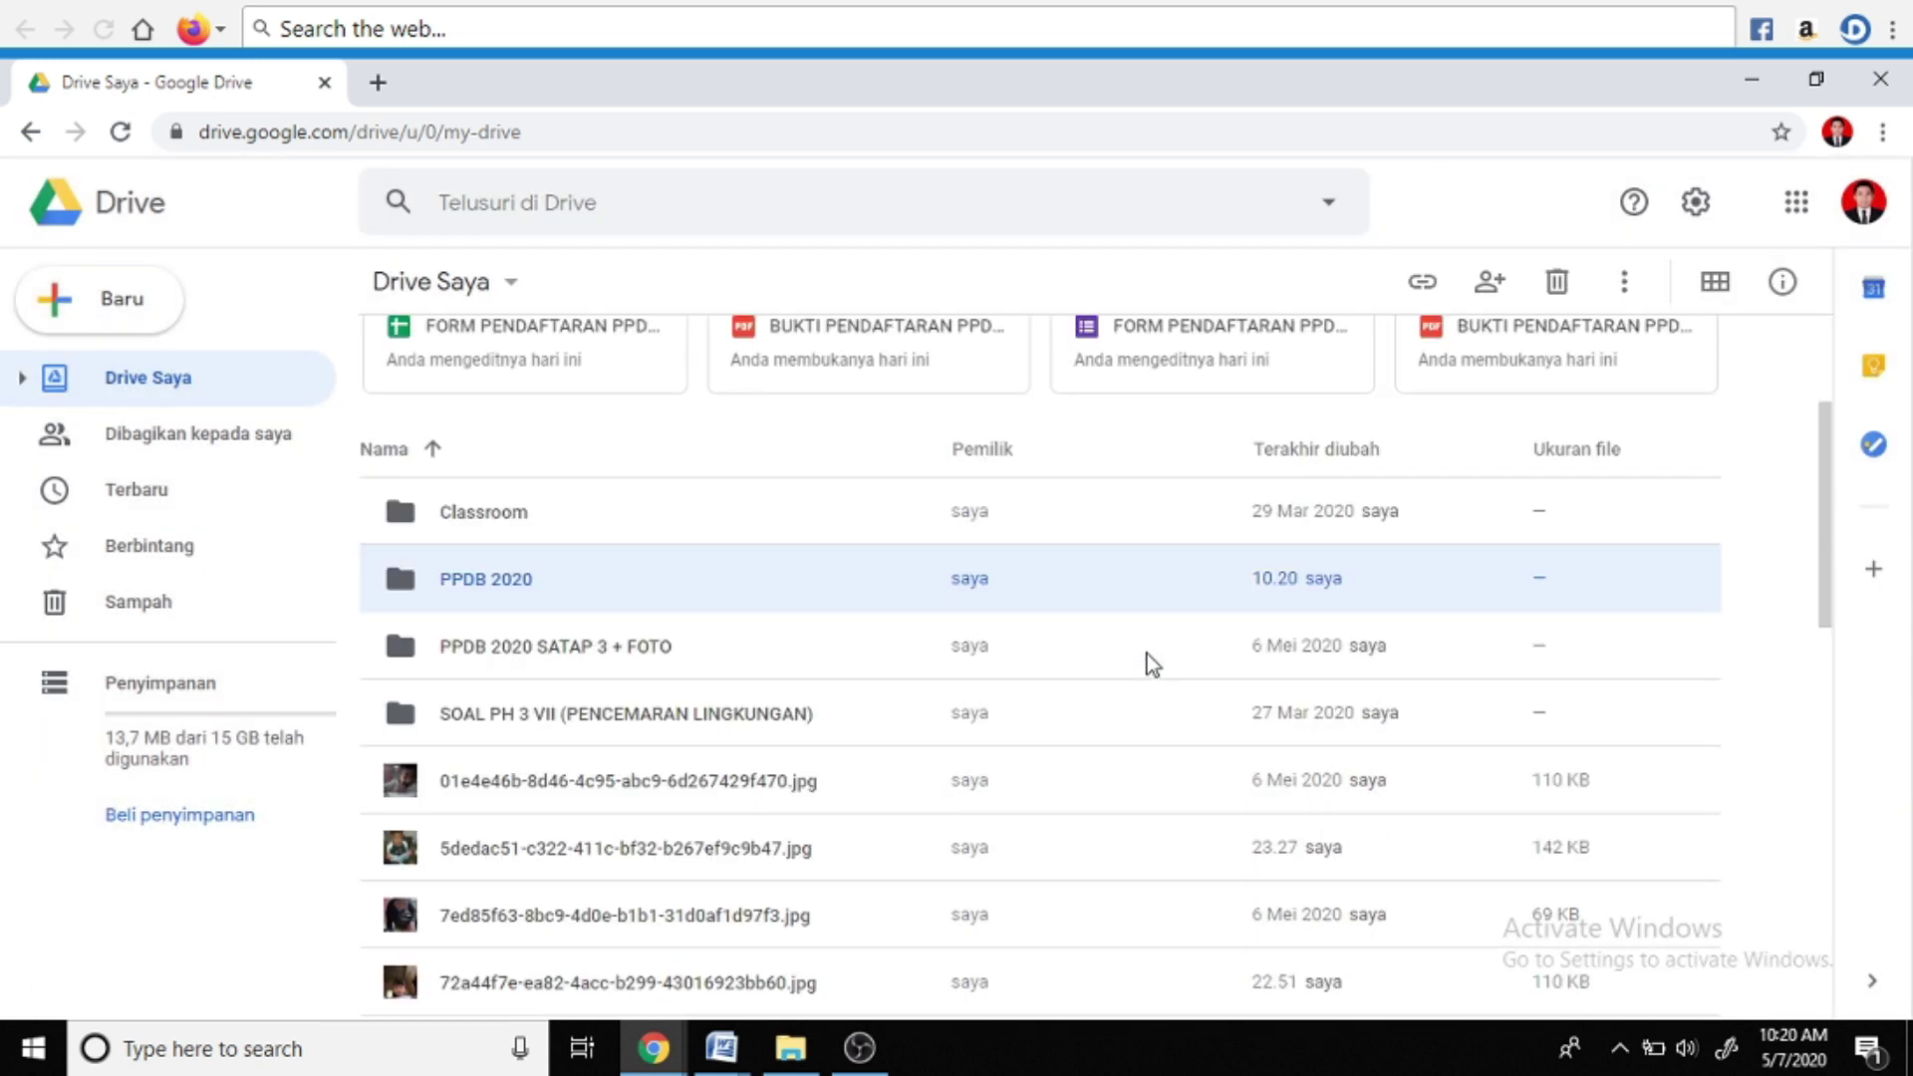
pyautogui.doubleClick(450, 588)
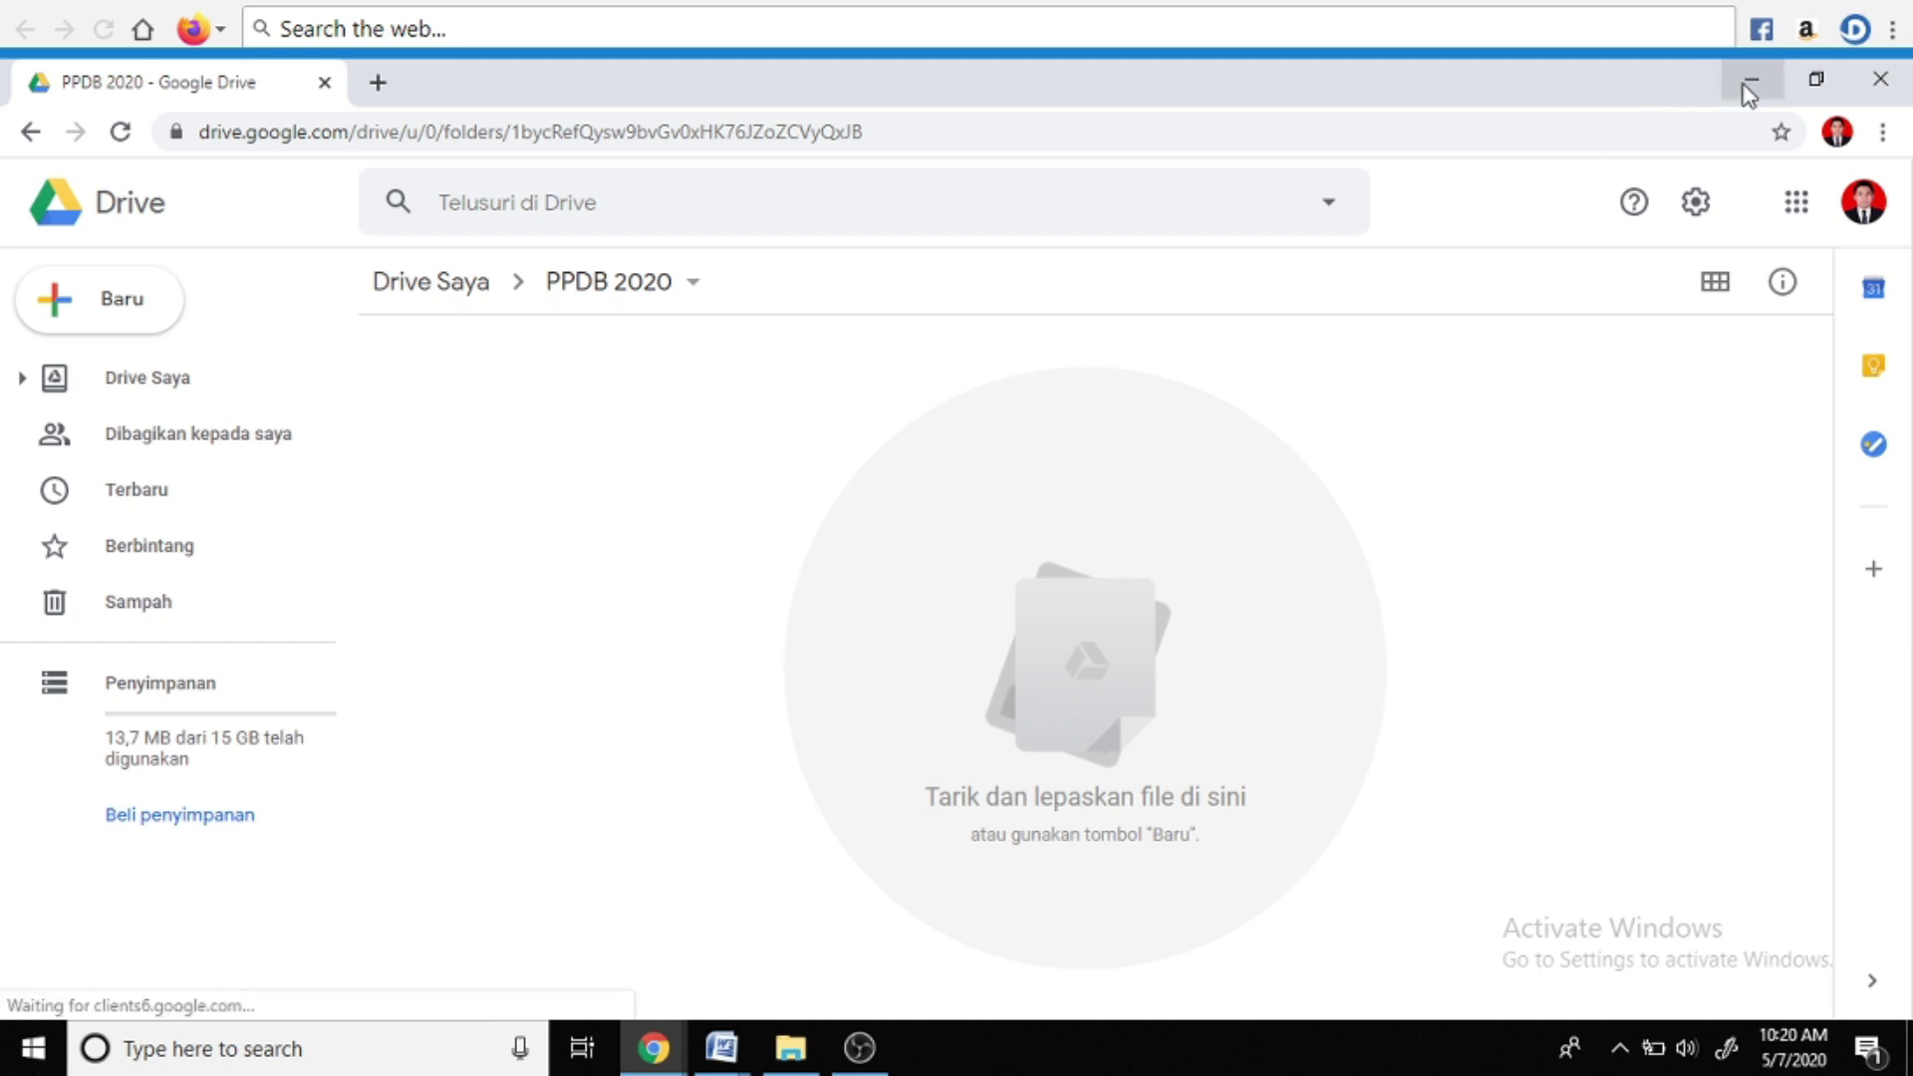
pyautogui.moveTo(724, 1054)
pyautogui.click(871, 931)
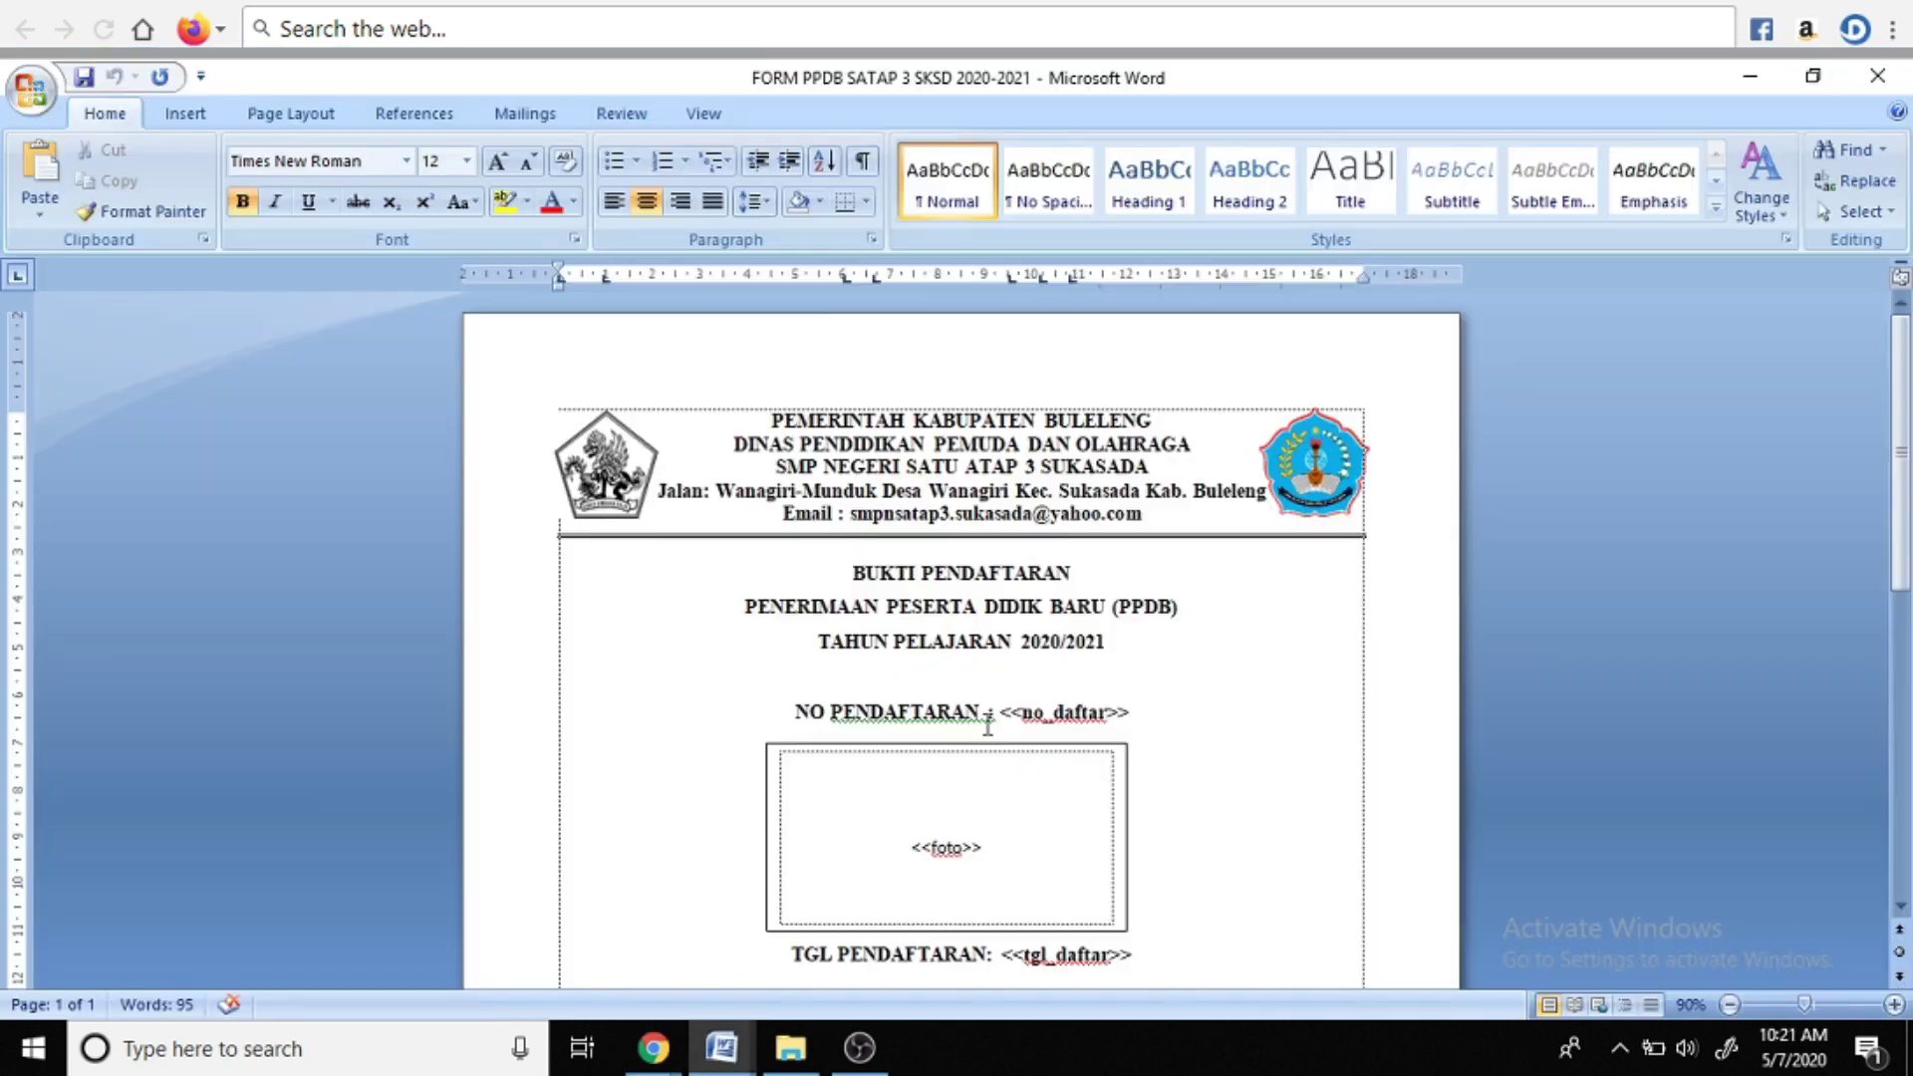
pyautogui.scroll(-2, 1022, 746)
pyautogui.scroll(-2, 1024, 747)
pyautogui.scroll(2, 1022, 748)
pyautogui.scroll(2, 1021, 748)
pyautogui.scroll(-2, 1027, 741)
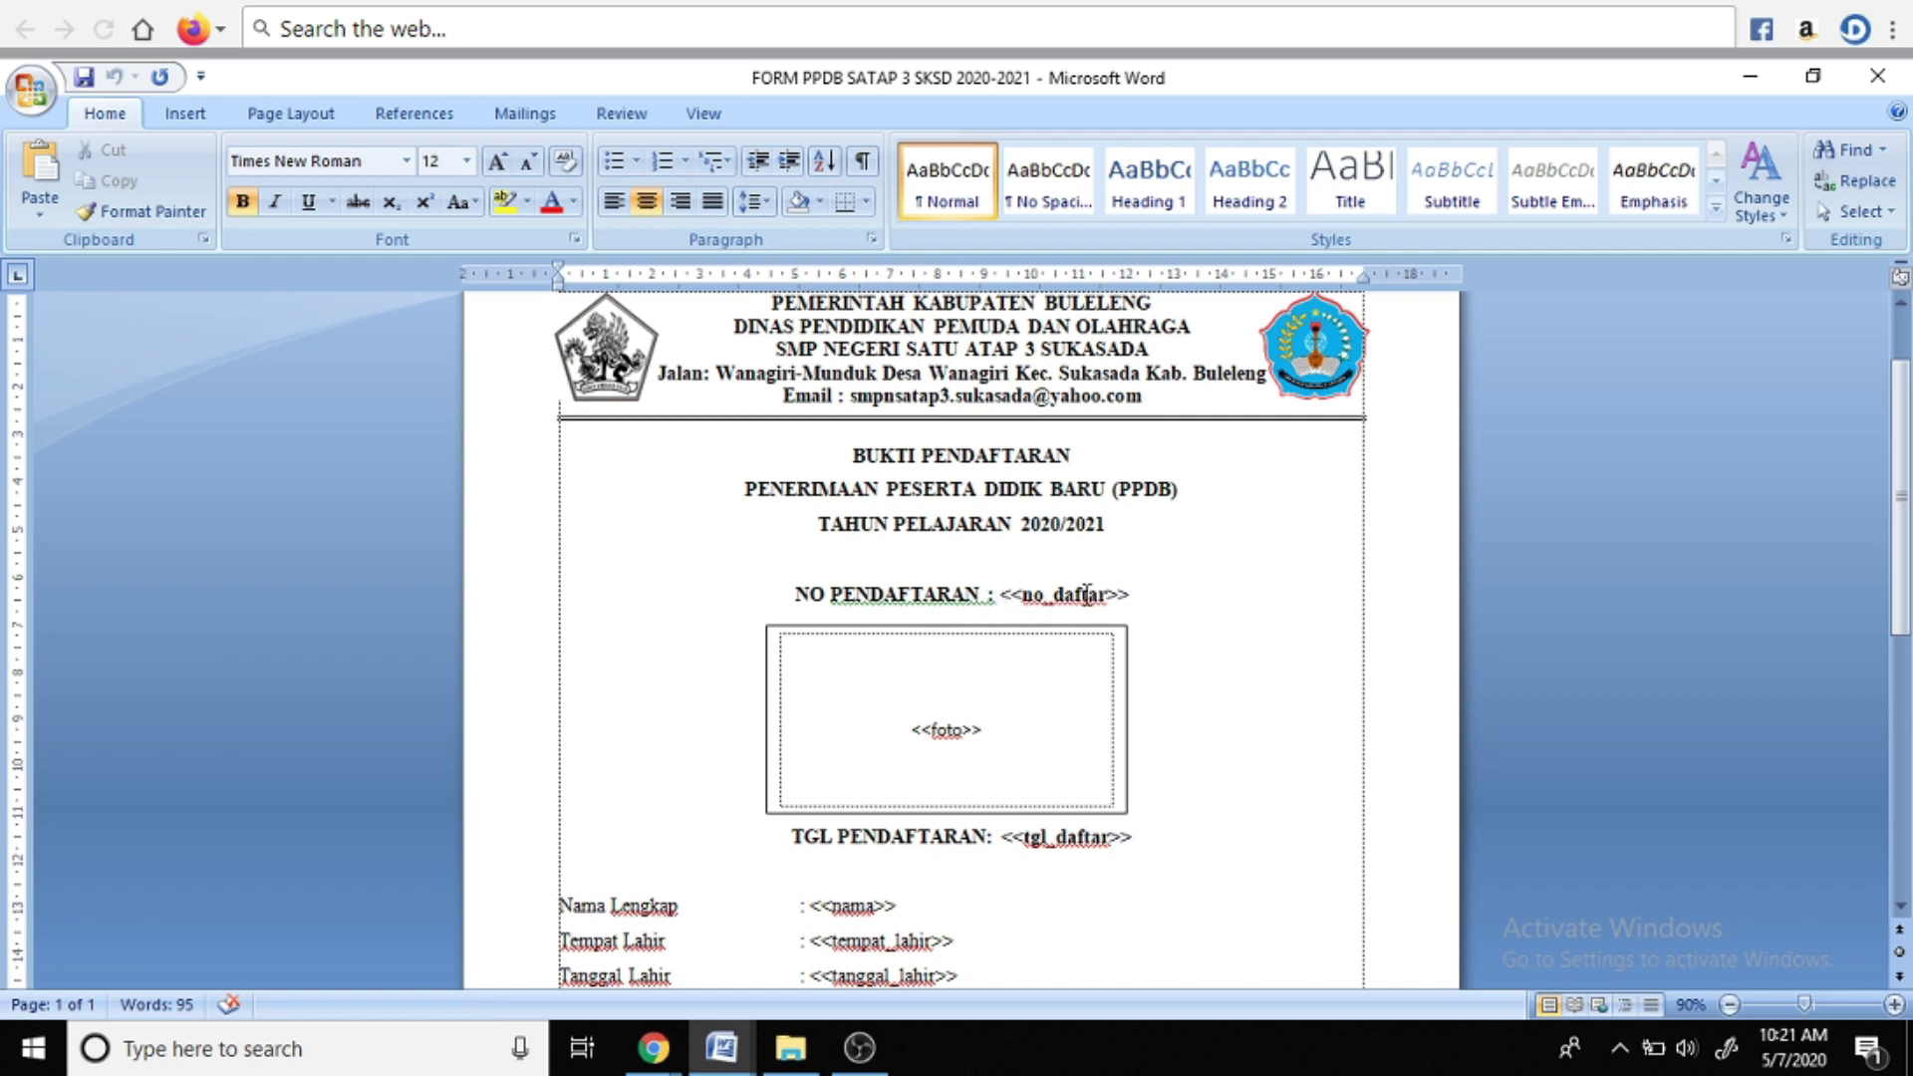
pyautogui.press('Right')
pyautogui.press('Right')
pyautogui.press('Right')
pyautogui.press('Right')
pyautogui.press('Right')
pyautogui.press('Right')
pyautogui.press('Right')
pyautogui.press('Right')
pyautogui.press('Right')
pyautogui.press('Right')
pyautogui.press('Right')
pyautogui.press('Right')
pyautogui.press('Right')
pyautogui.press('Left')
pyautogui.press('Left')
pyautogui.press('Left')
pyautogui.press('Left')
pyautogui.press('Left')
pyautogui.press('Left')
pyautogui.press('Left')
pyautogui.press('Left')
pyautogui.press('Left')
pyautogui.press('Left')
pyautogui.press('Left')
pyautogui.press('Left')
pyautogui.press('Left')
pyautogui.scroll(-2, 1120, 722)
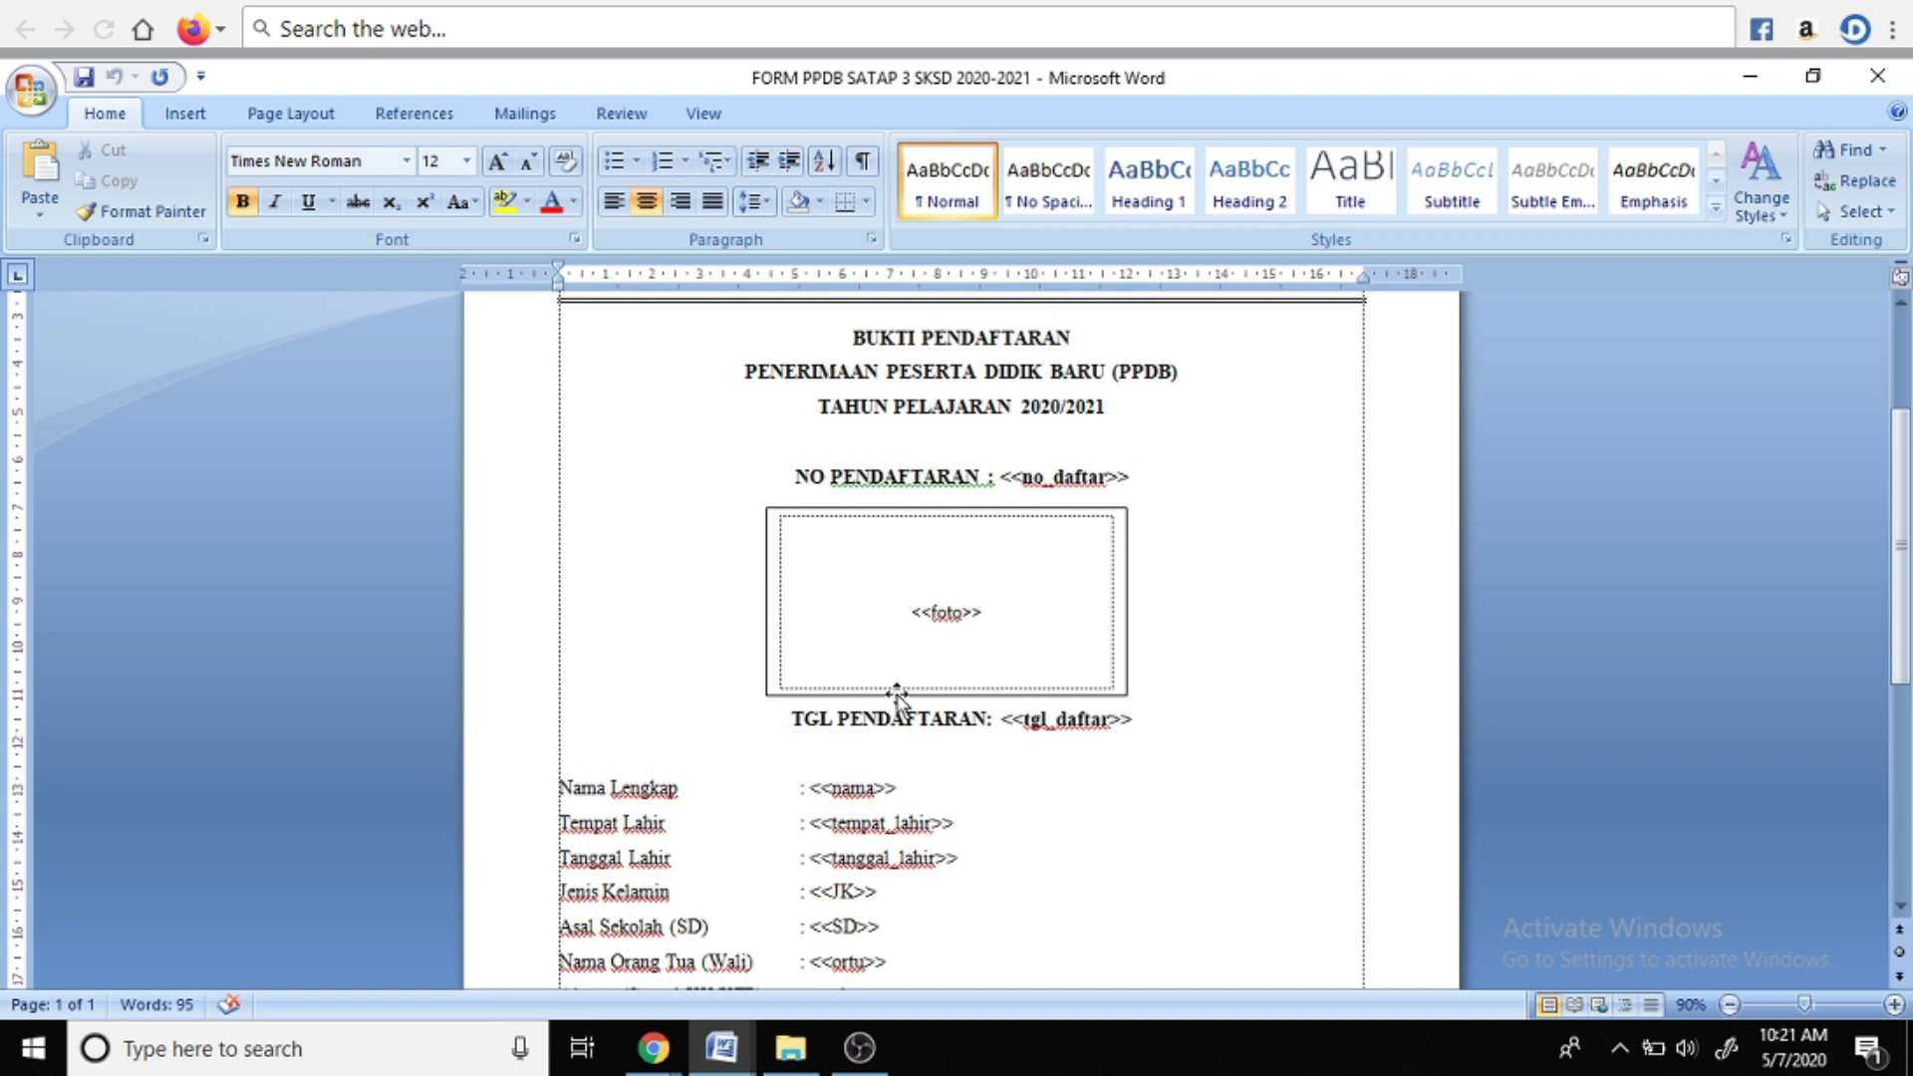
pyautogui.click(914, 615)
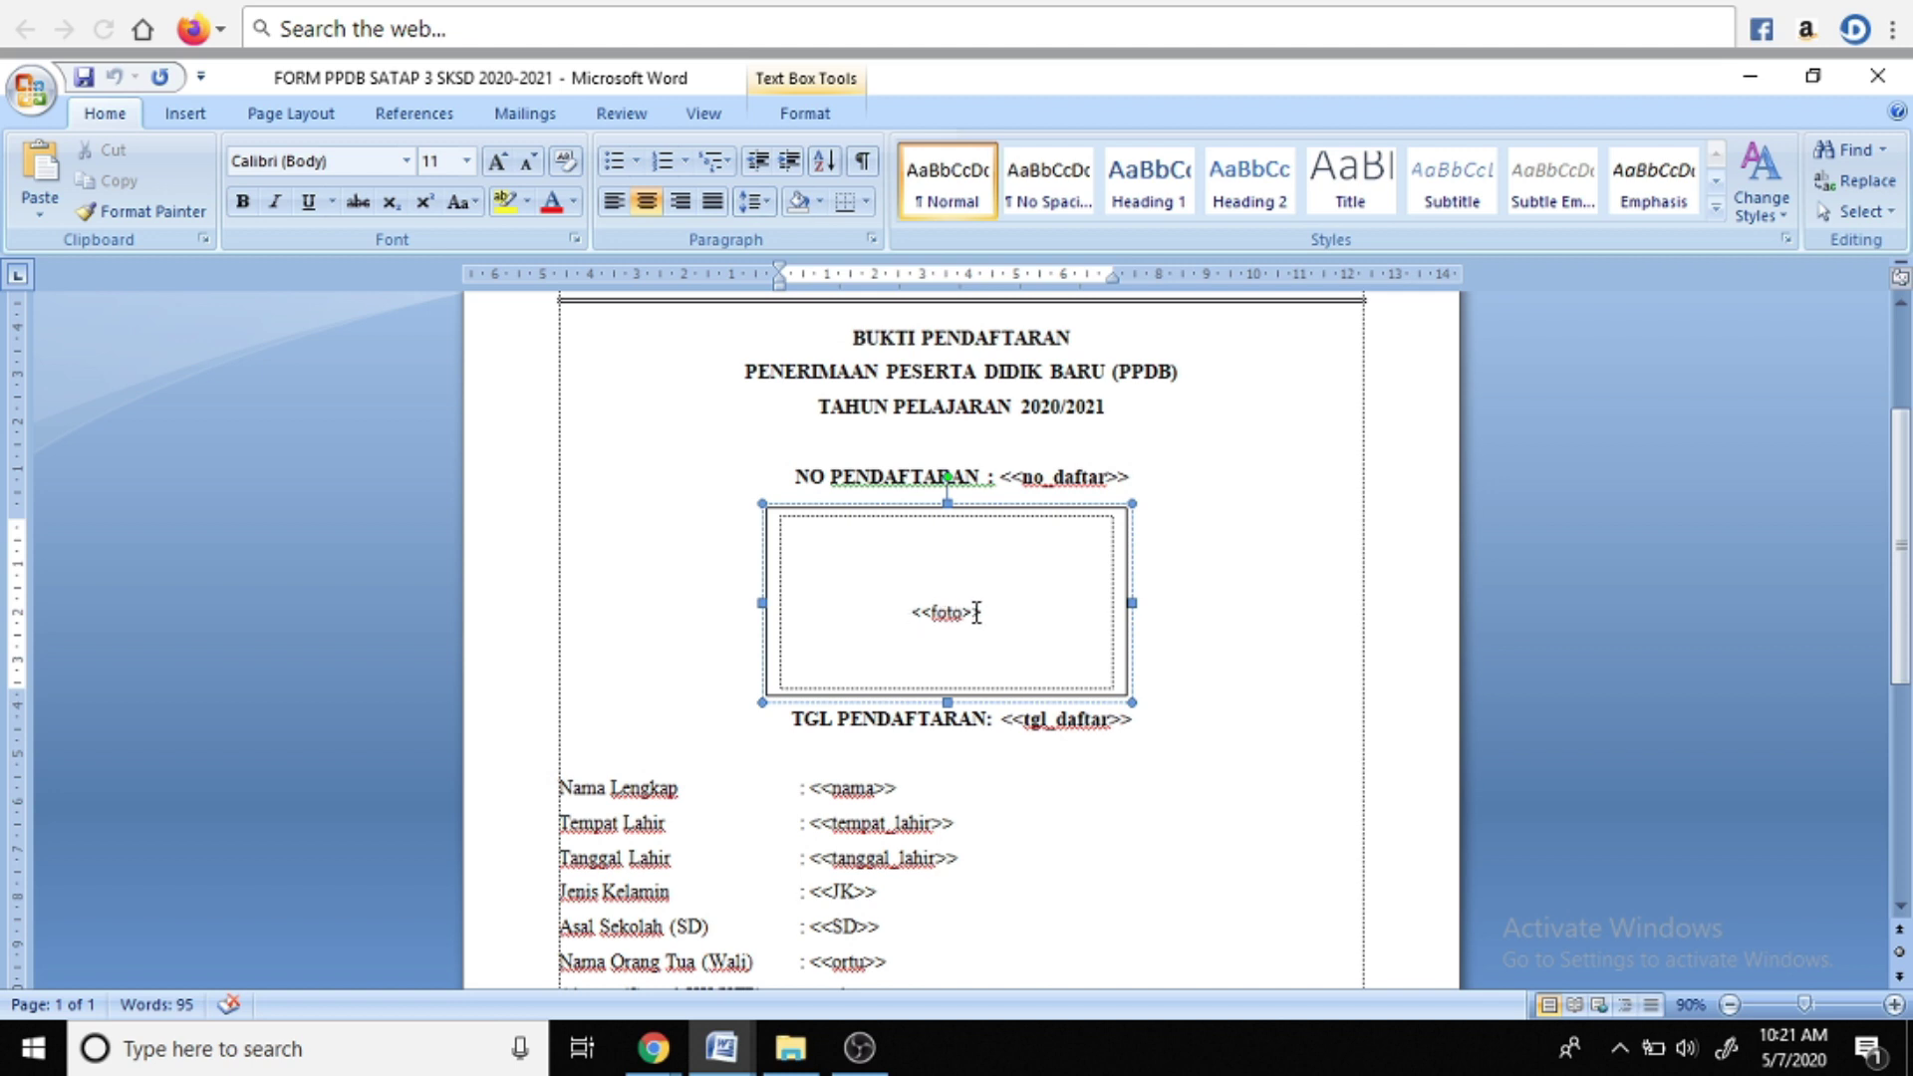
pyautogui.click(1001, 718)
pyautogui.scroll(5, 960, 620)
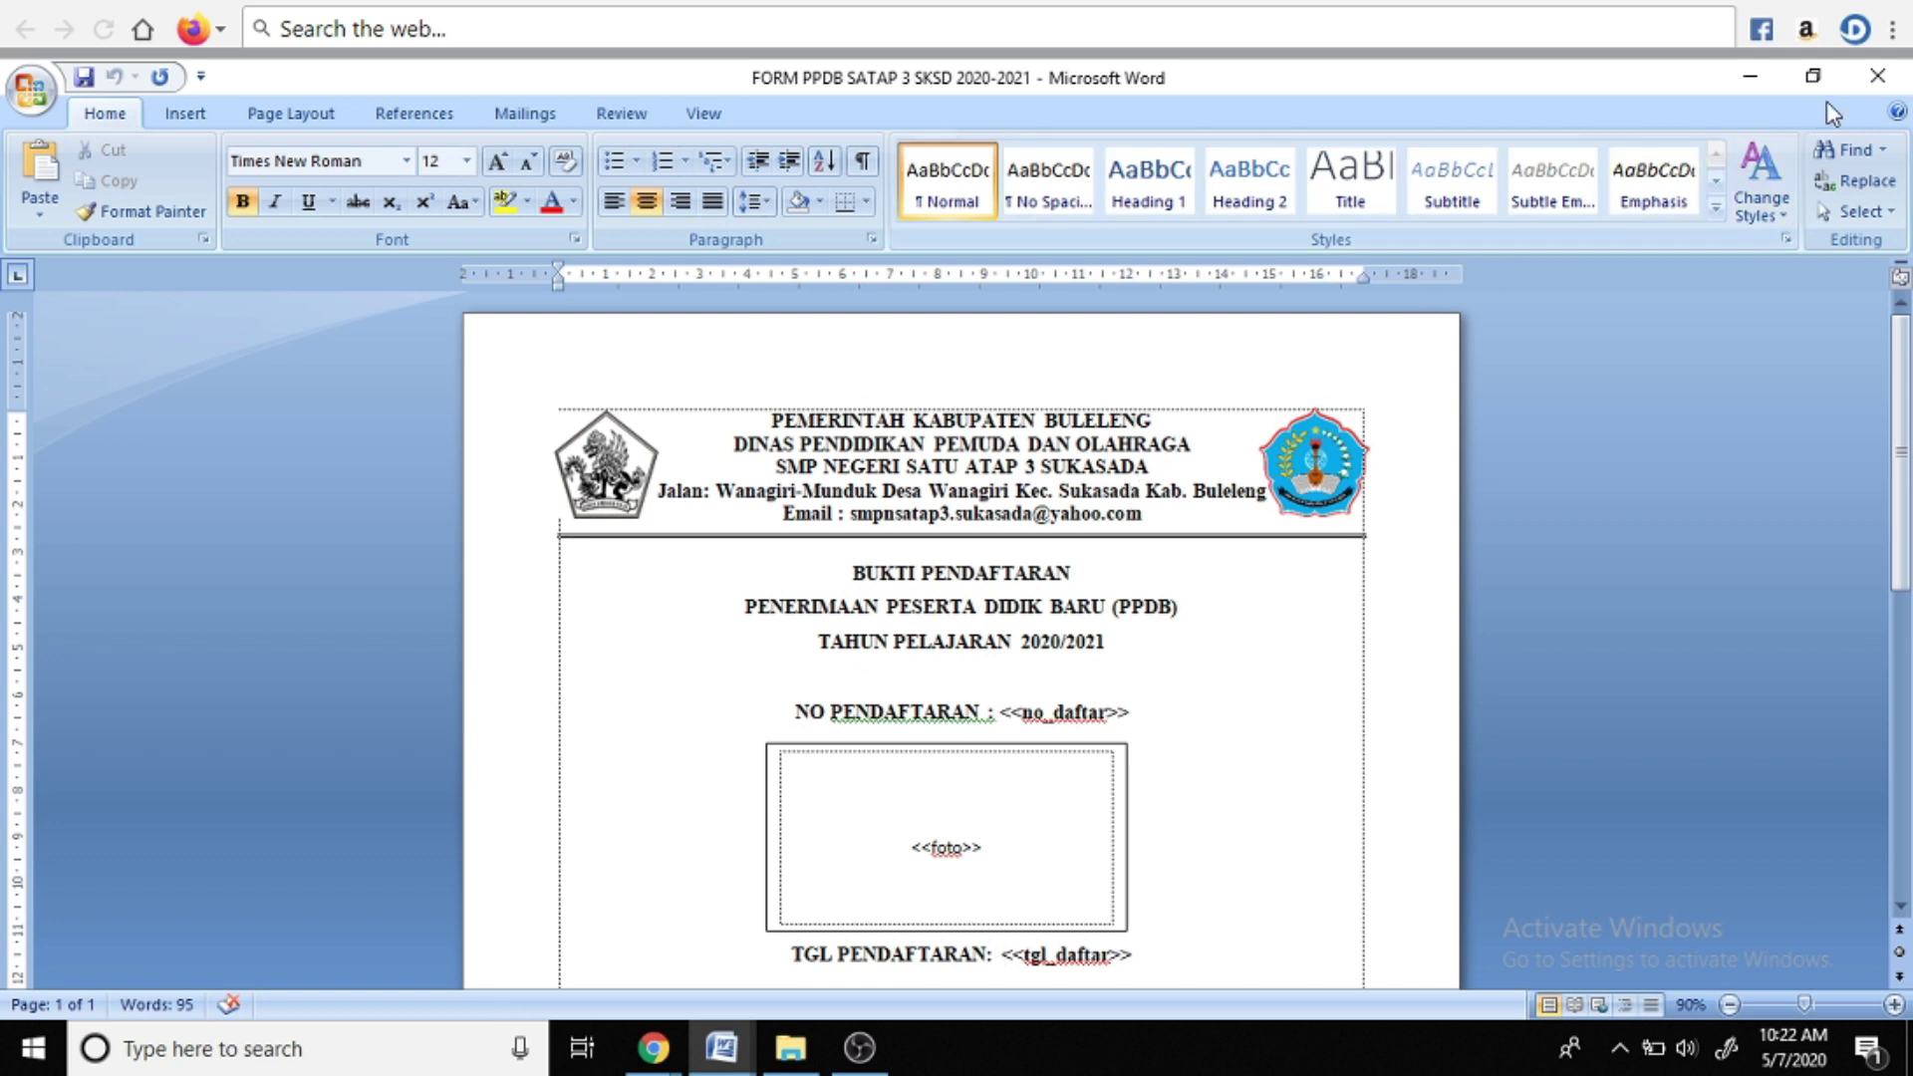
pyautogui.click(1813, 77)
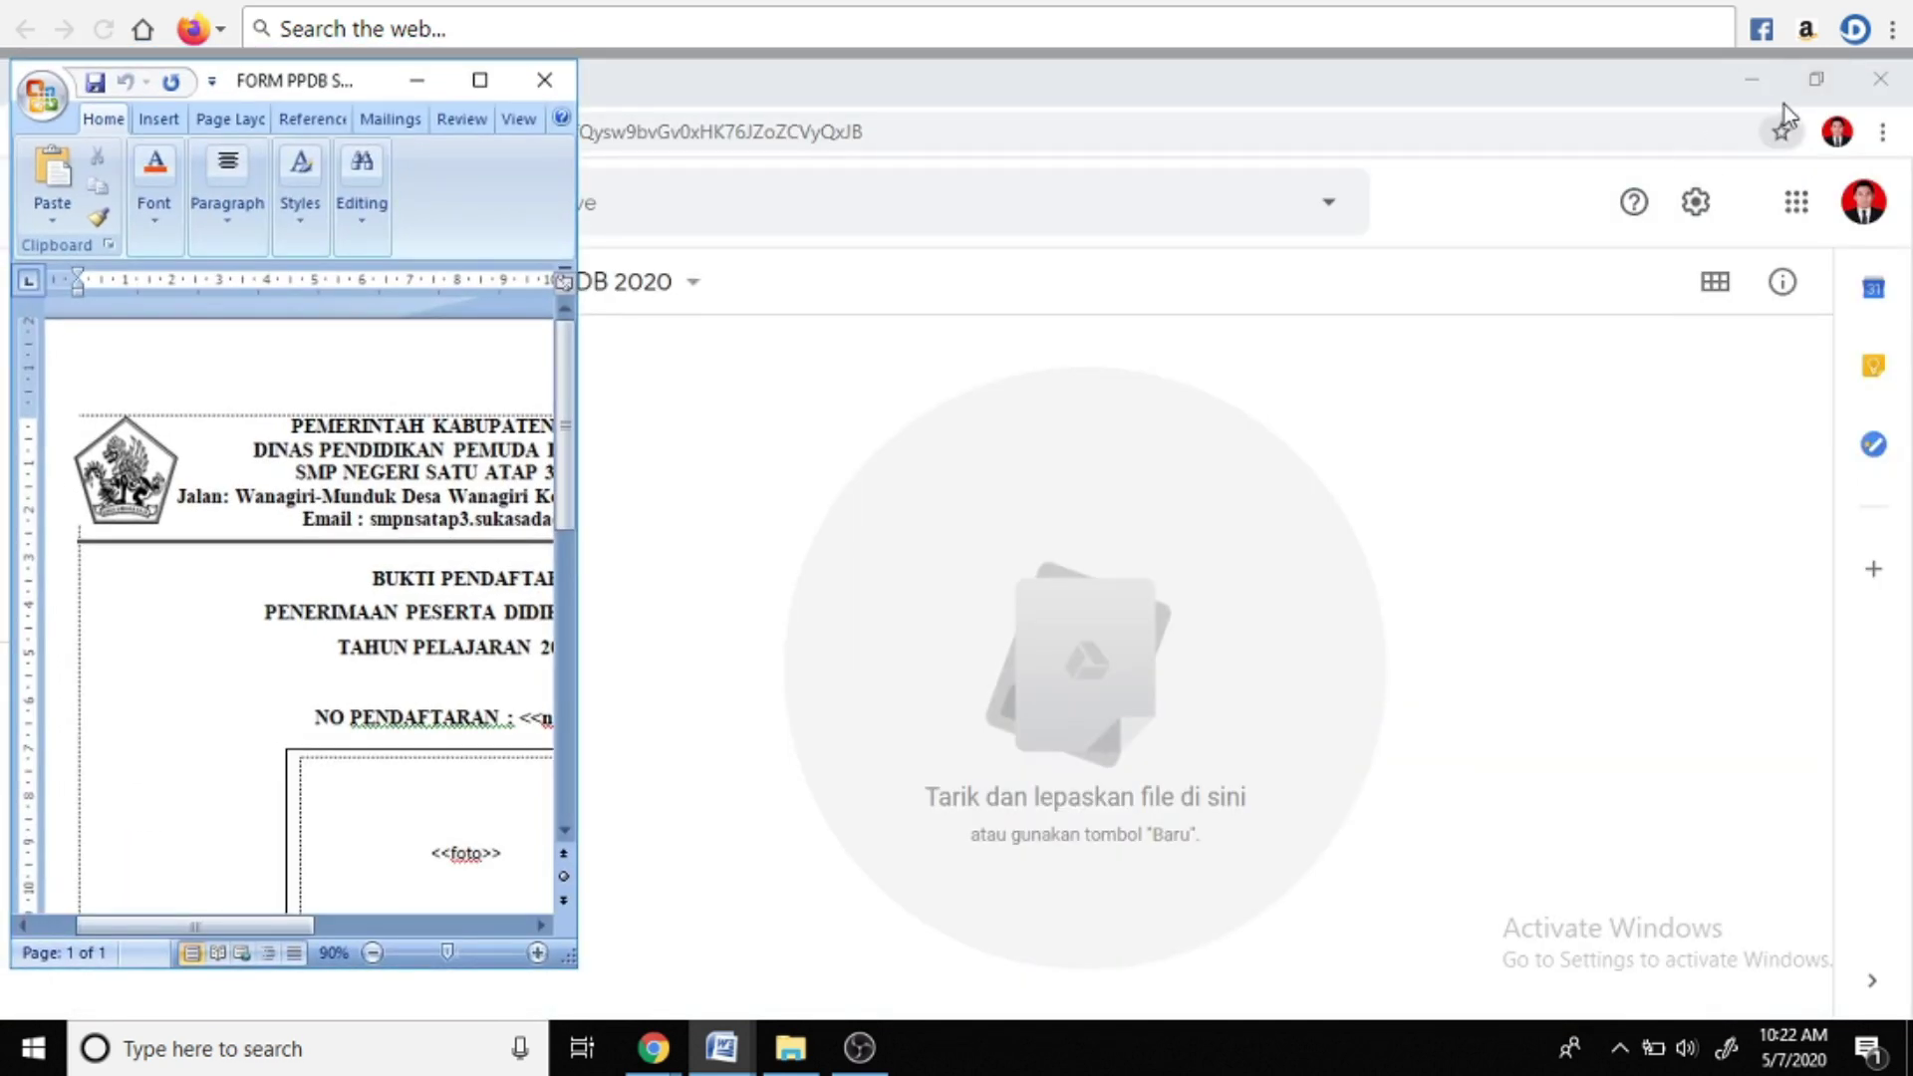
# Upload FORM PPDB SATAP 3 SKSD 2020-2021.docx from File Explorer into the PPDB 2020 folder
pyautogui.click(778, 1054)
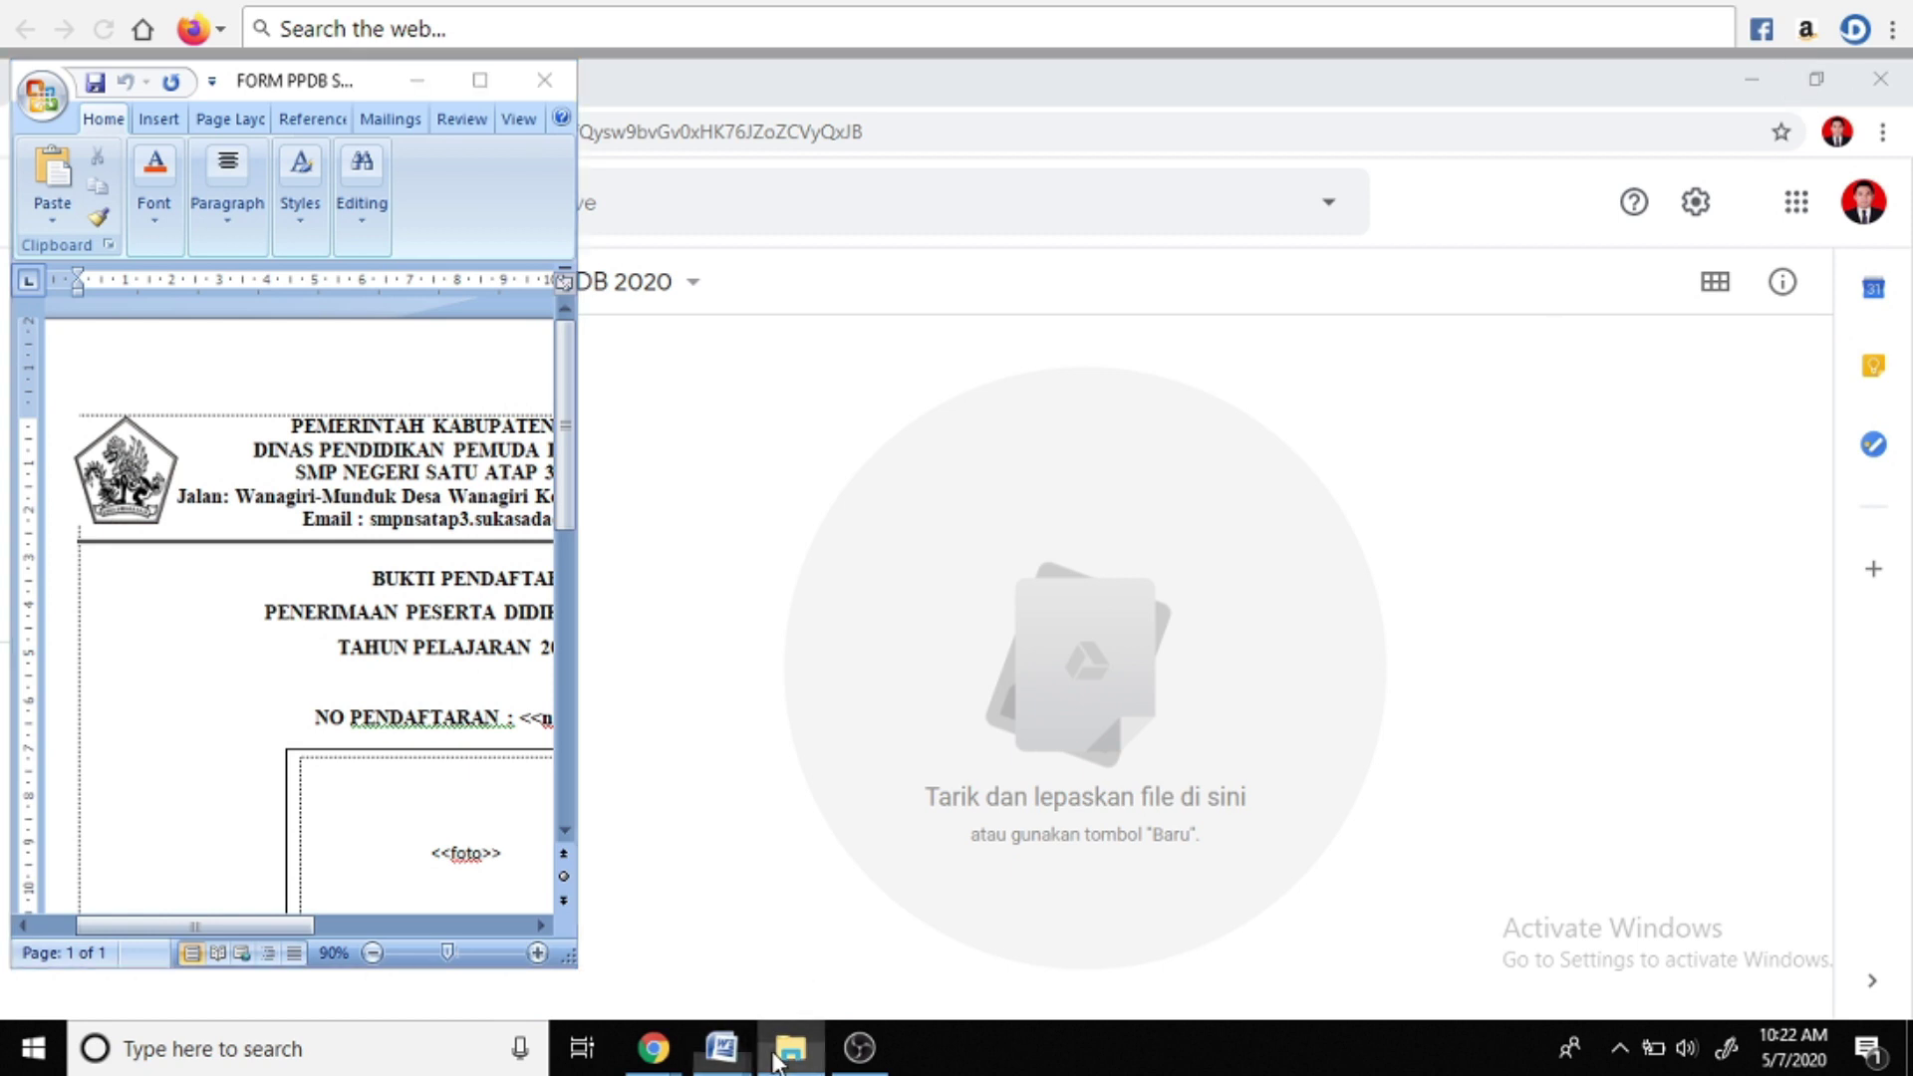
pyautogui.click(1814, 73)
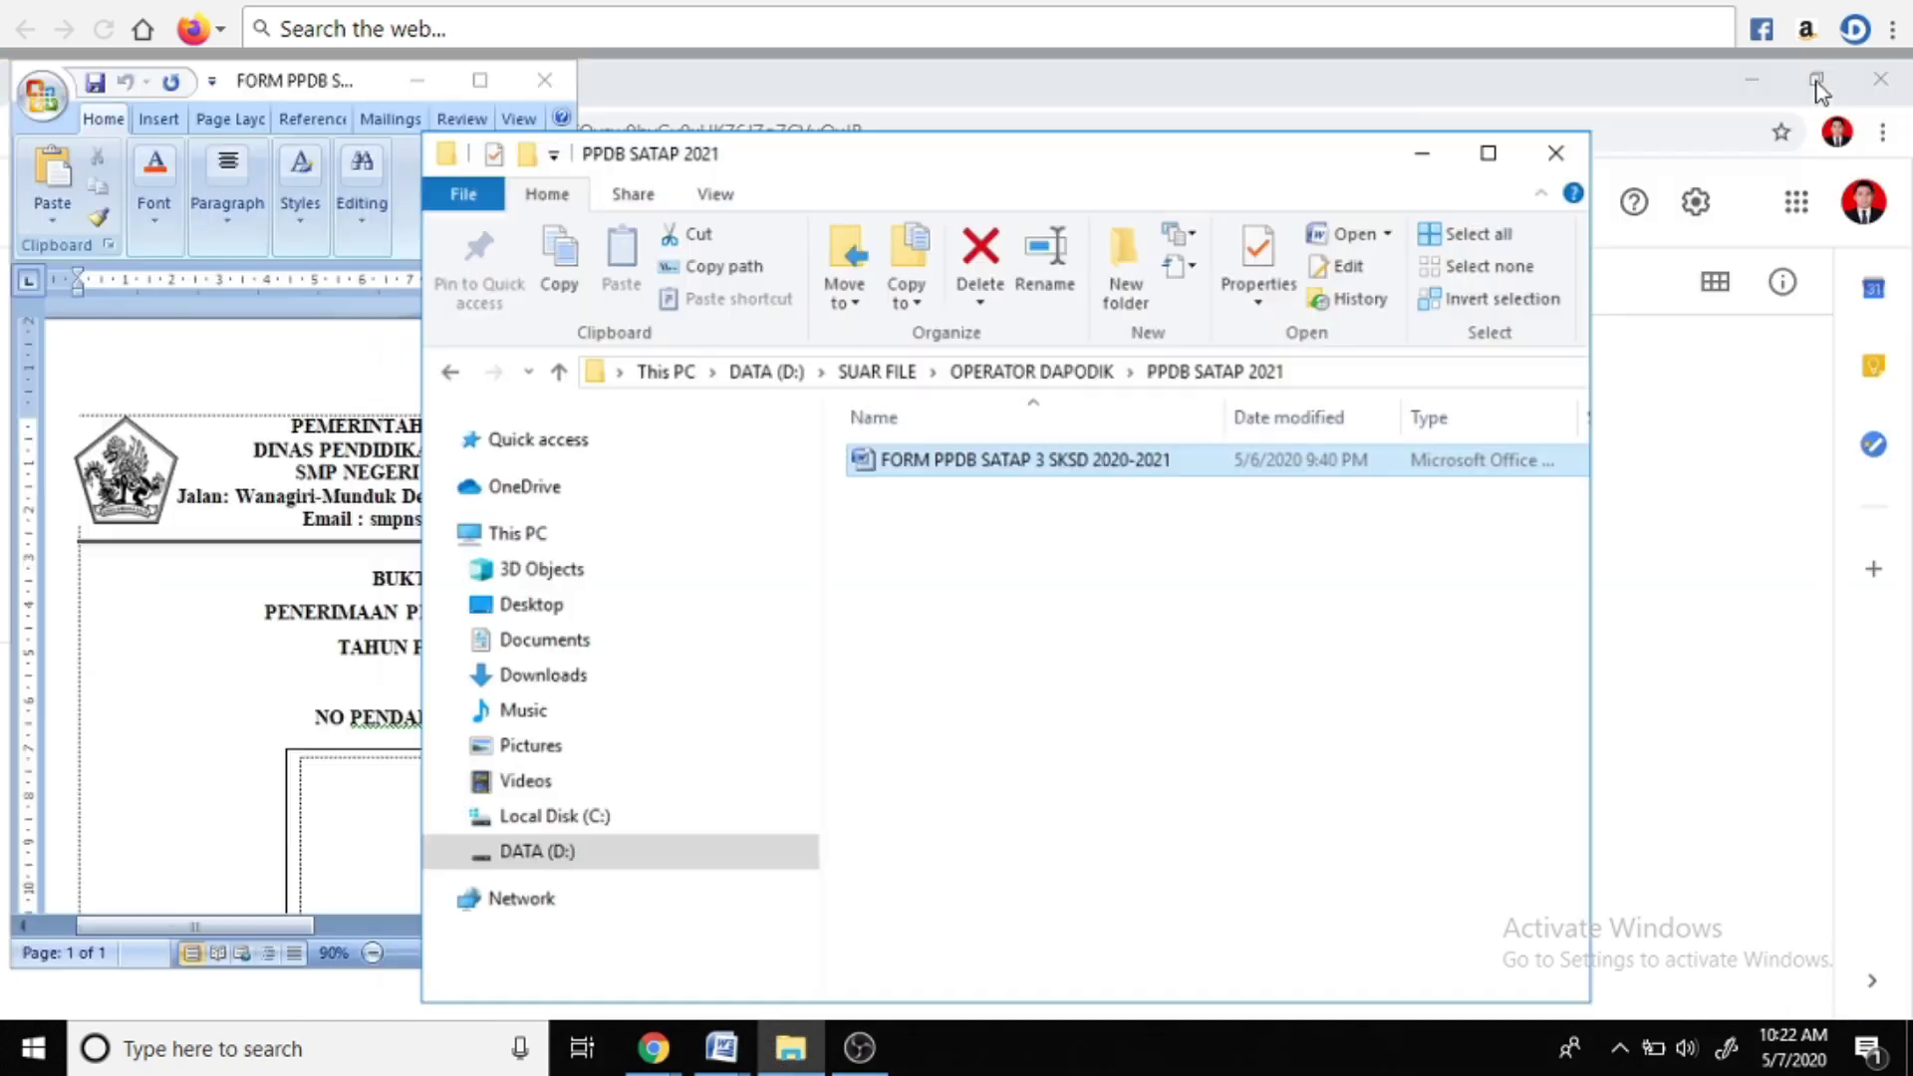
pyautogui.moveTo(955, 211); pyautogui.dragTo(538, 227)
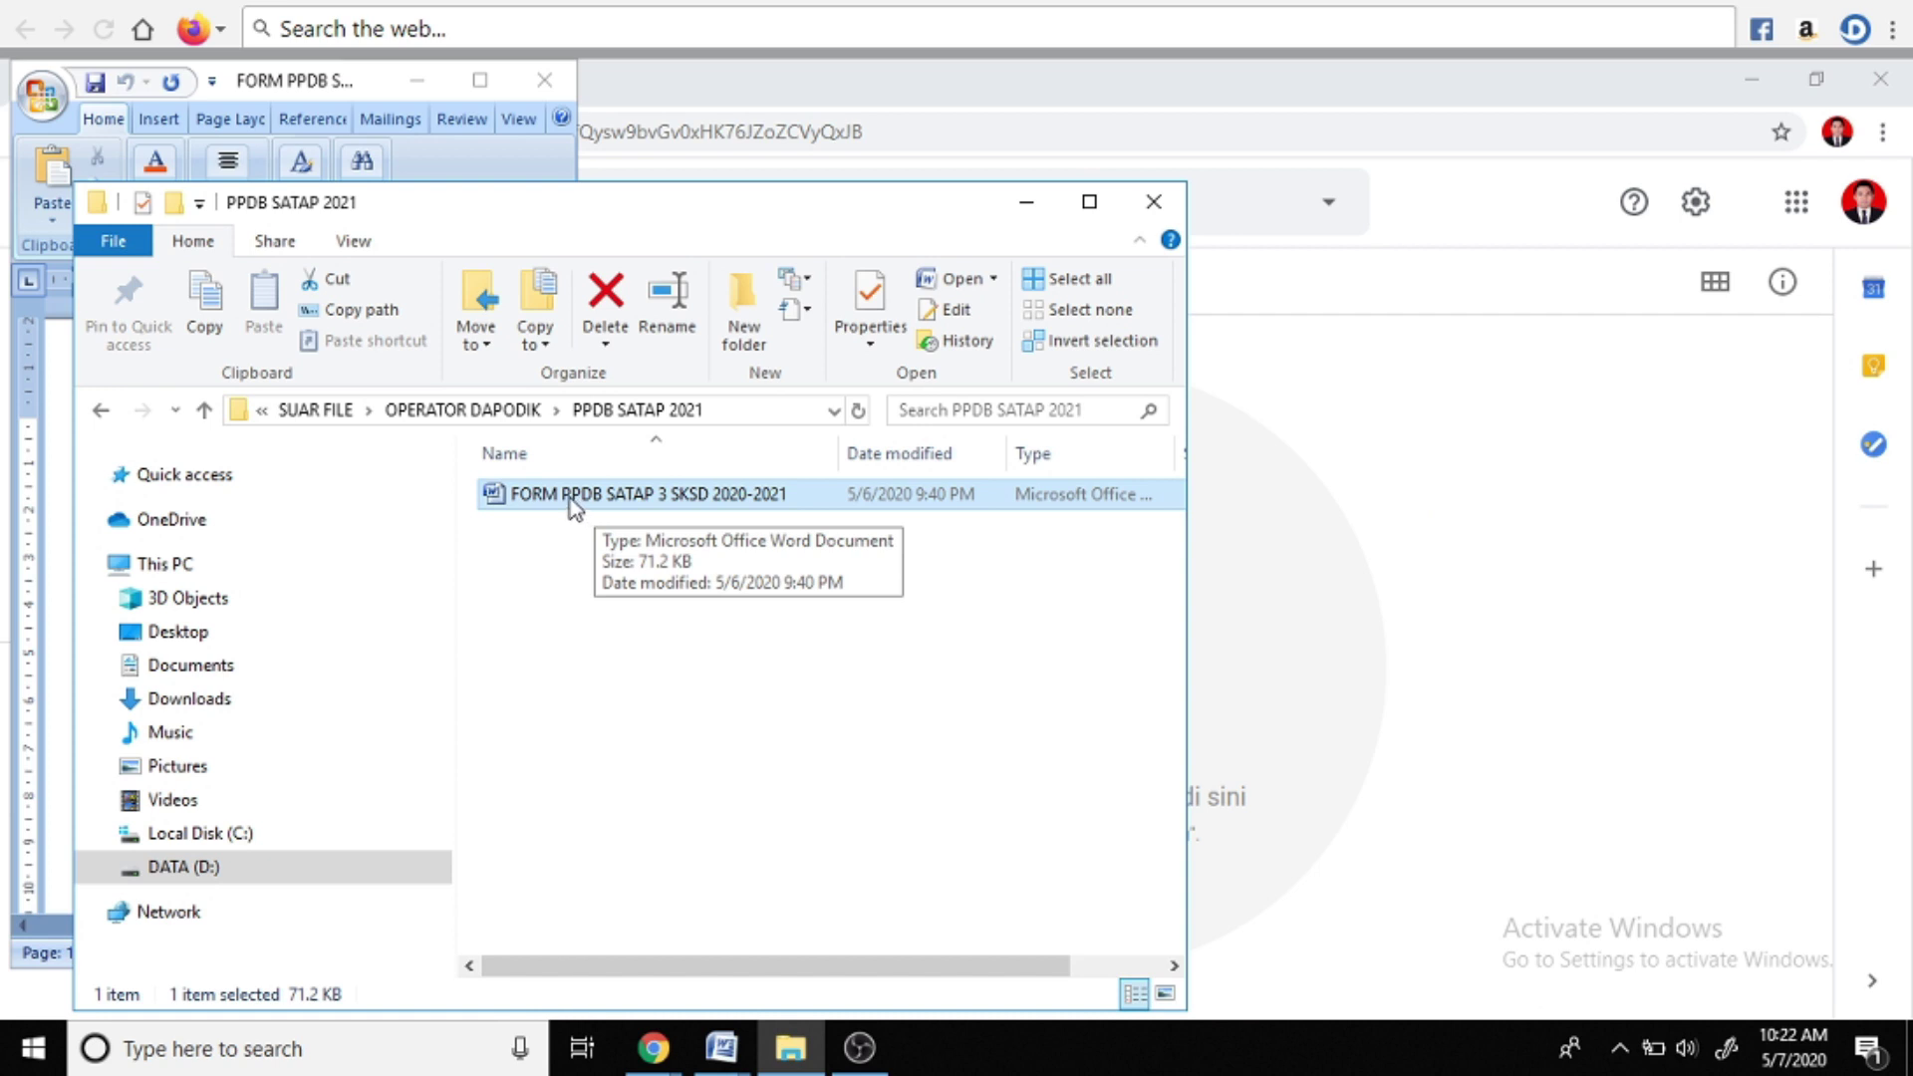
pyautogui.moveTo(574, 502); pyautogui.dragTo(1341, 658)
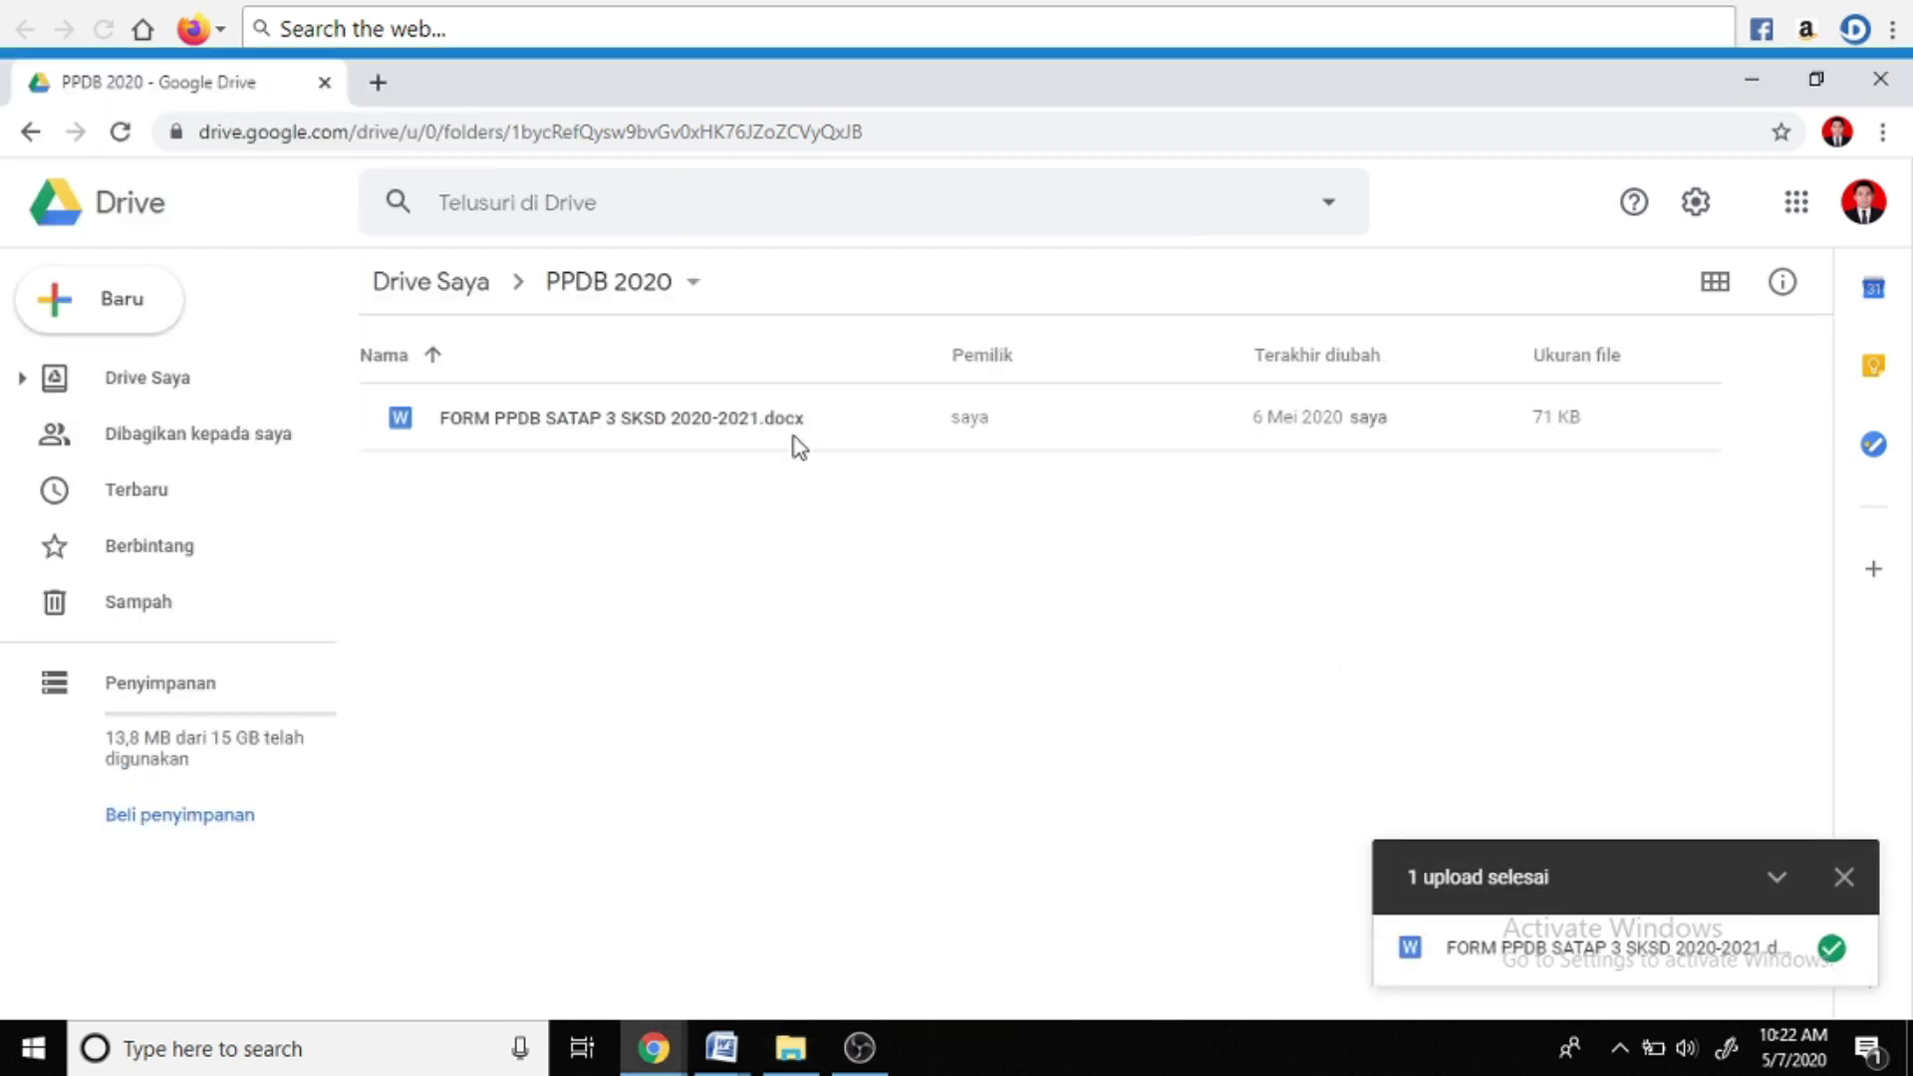
pyautogui.click(1842, 879)
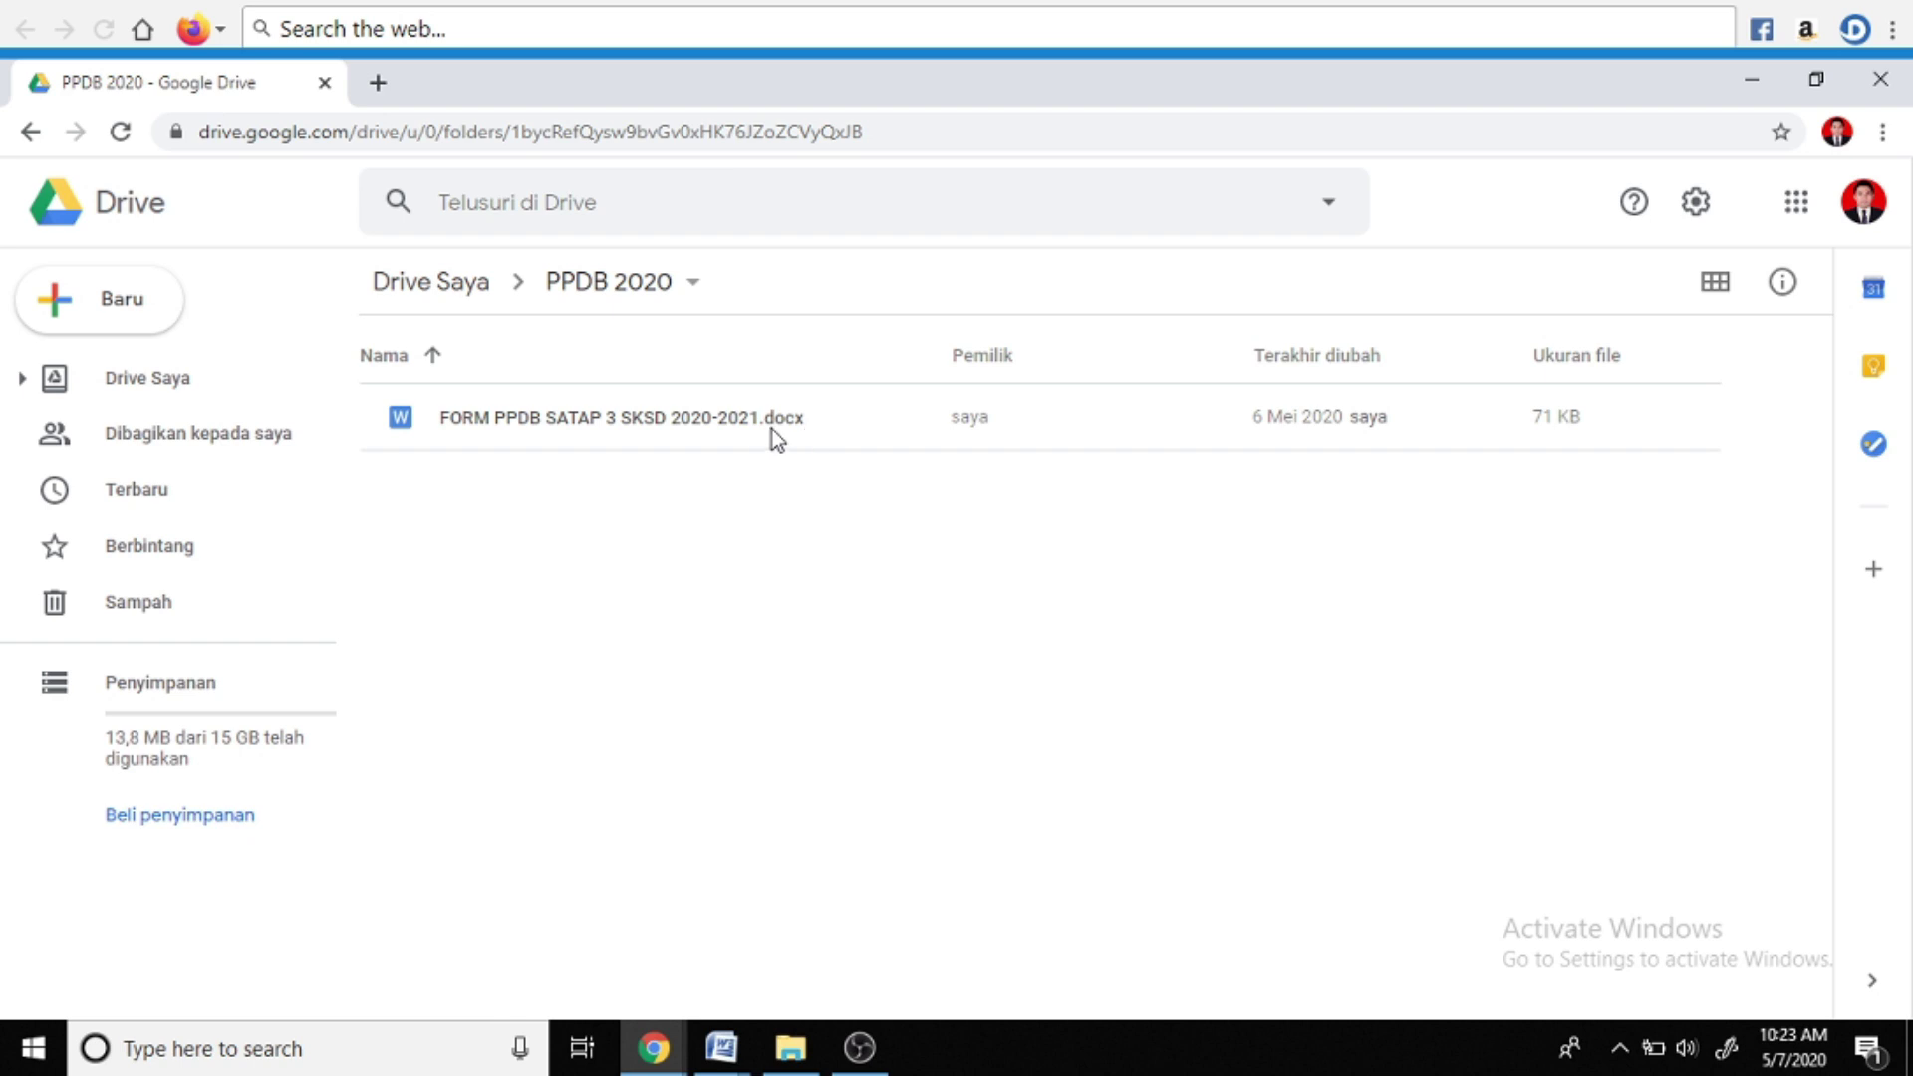
# Open the uploaded FORM PPDB SATAP 3 SKSD 2020-2021.docx with Google Docs from its Drive preview
pyautogui.doubleClick(721, 417)
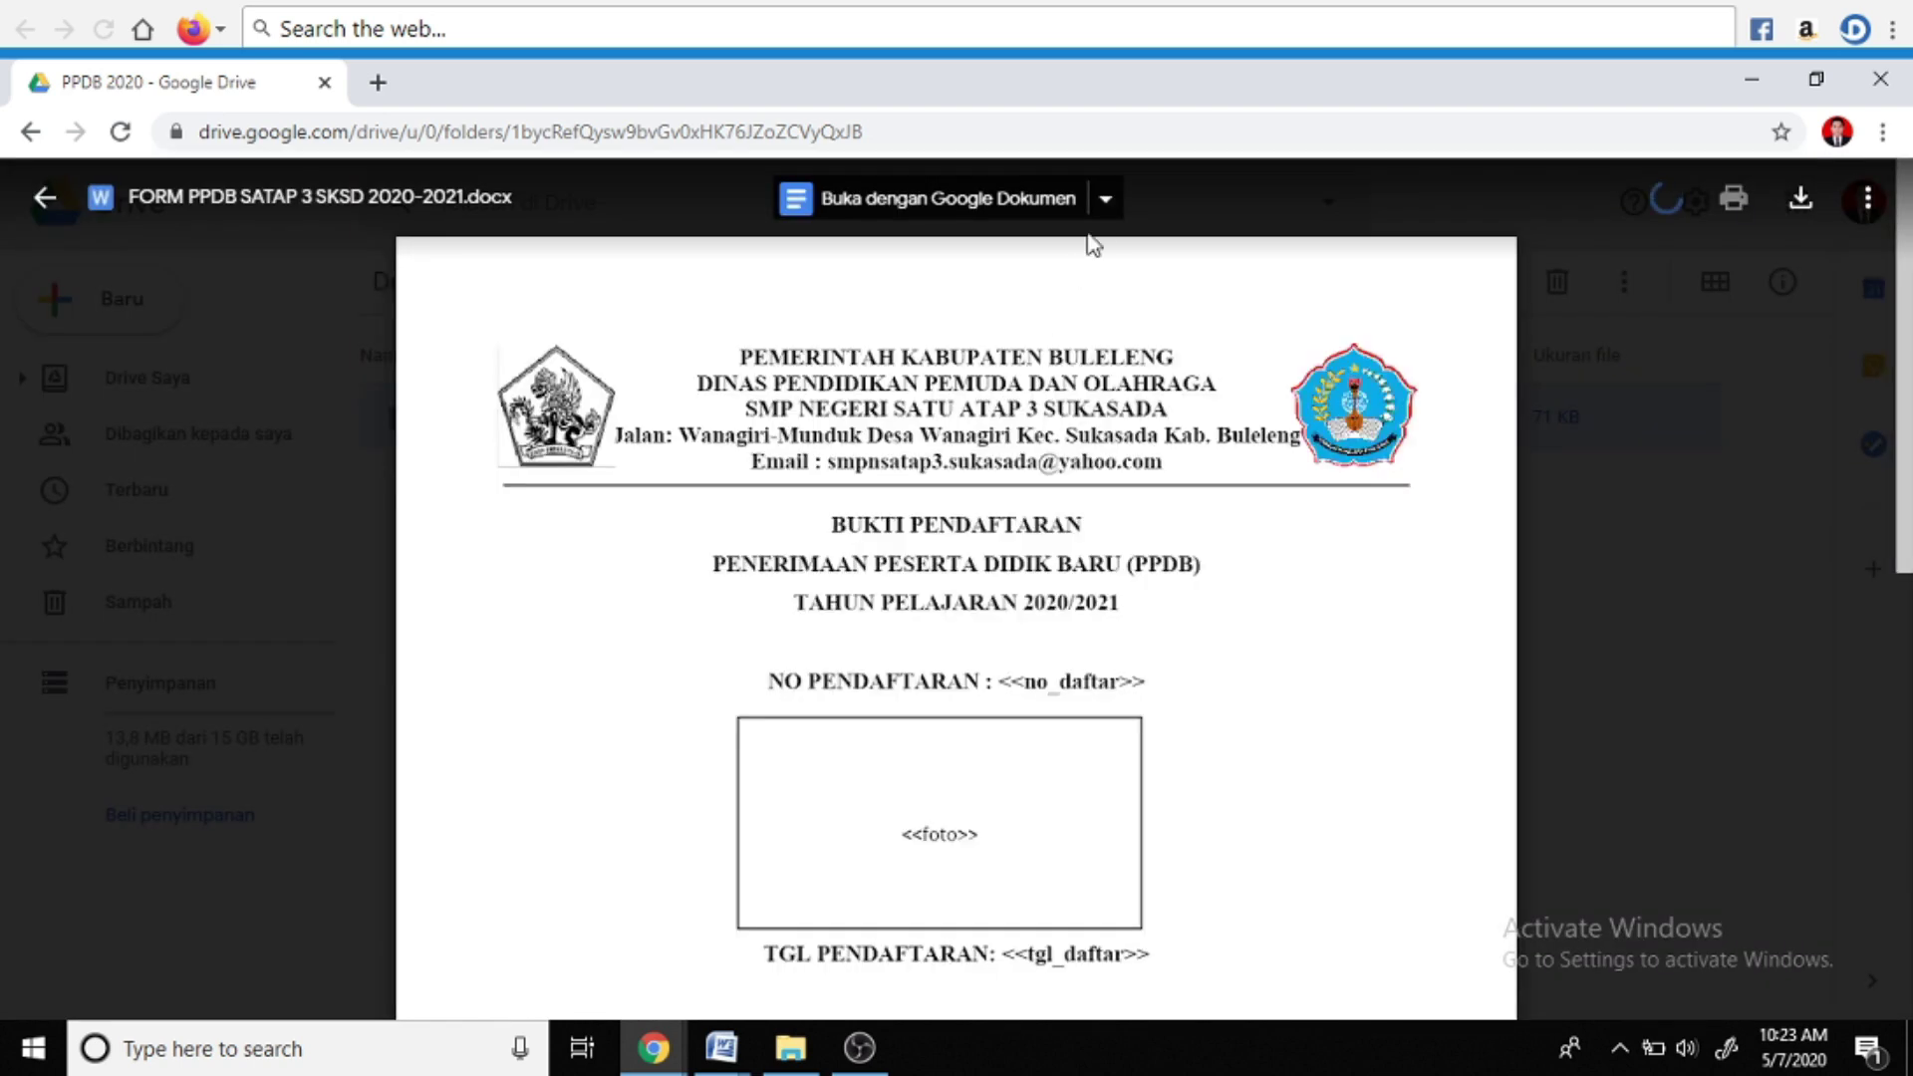
pyautogui.click(1107, 201)
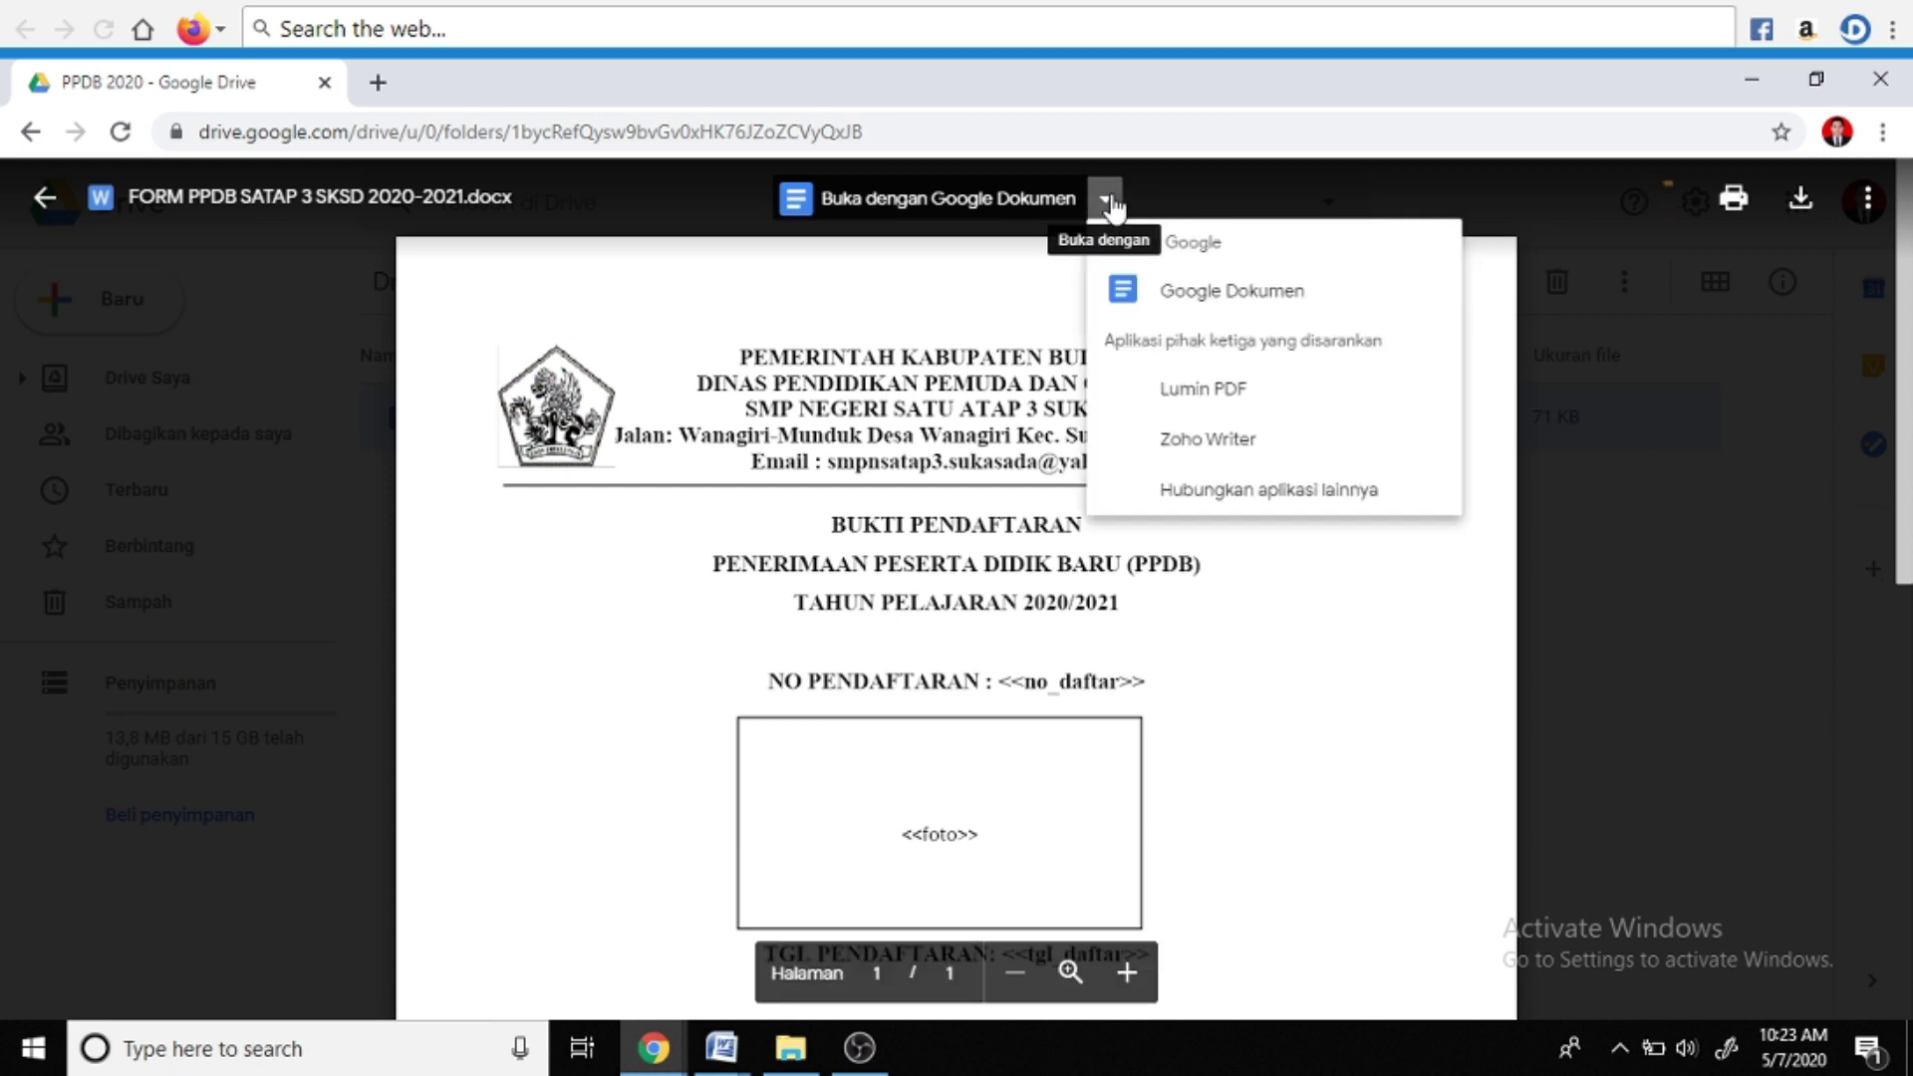
pyautogui.click(1156, 291)
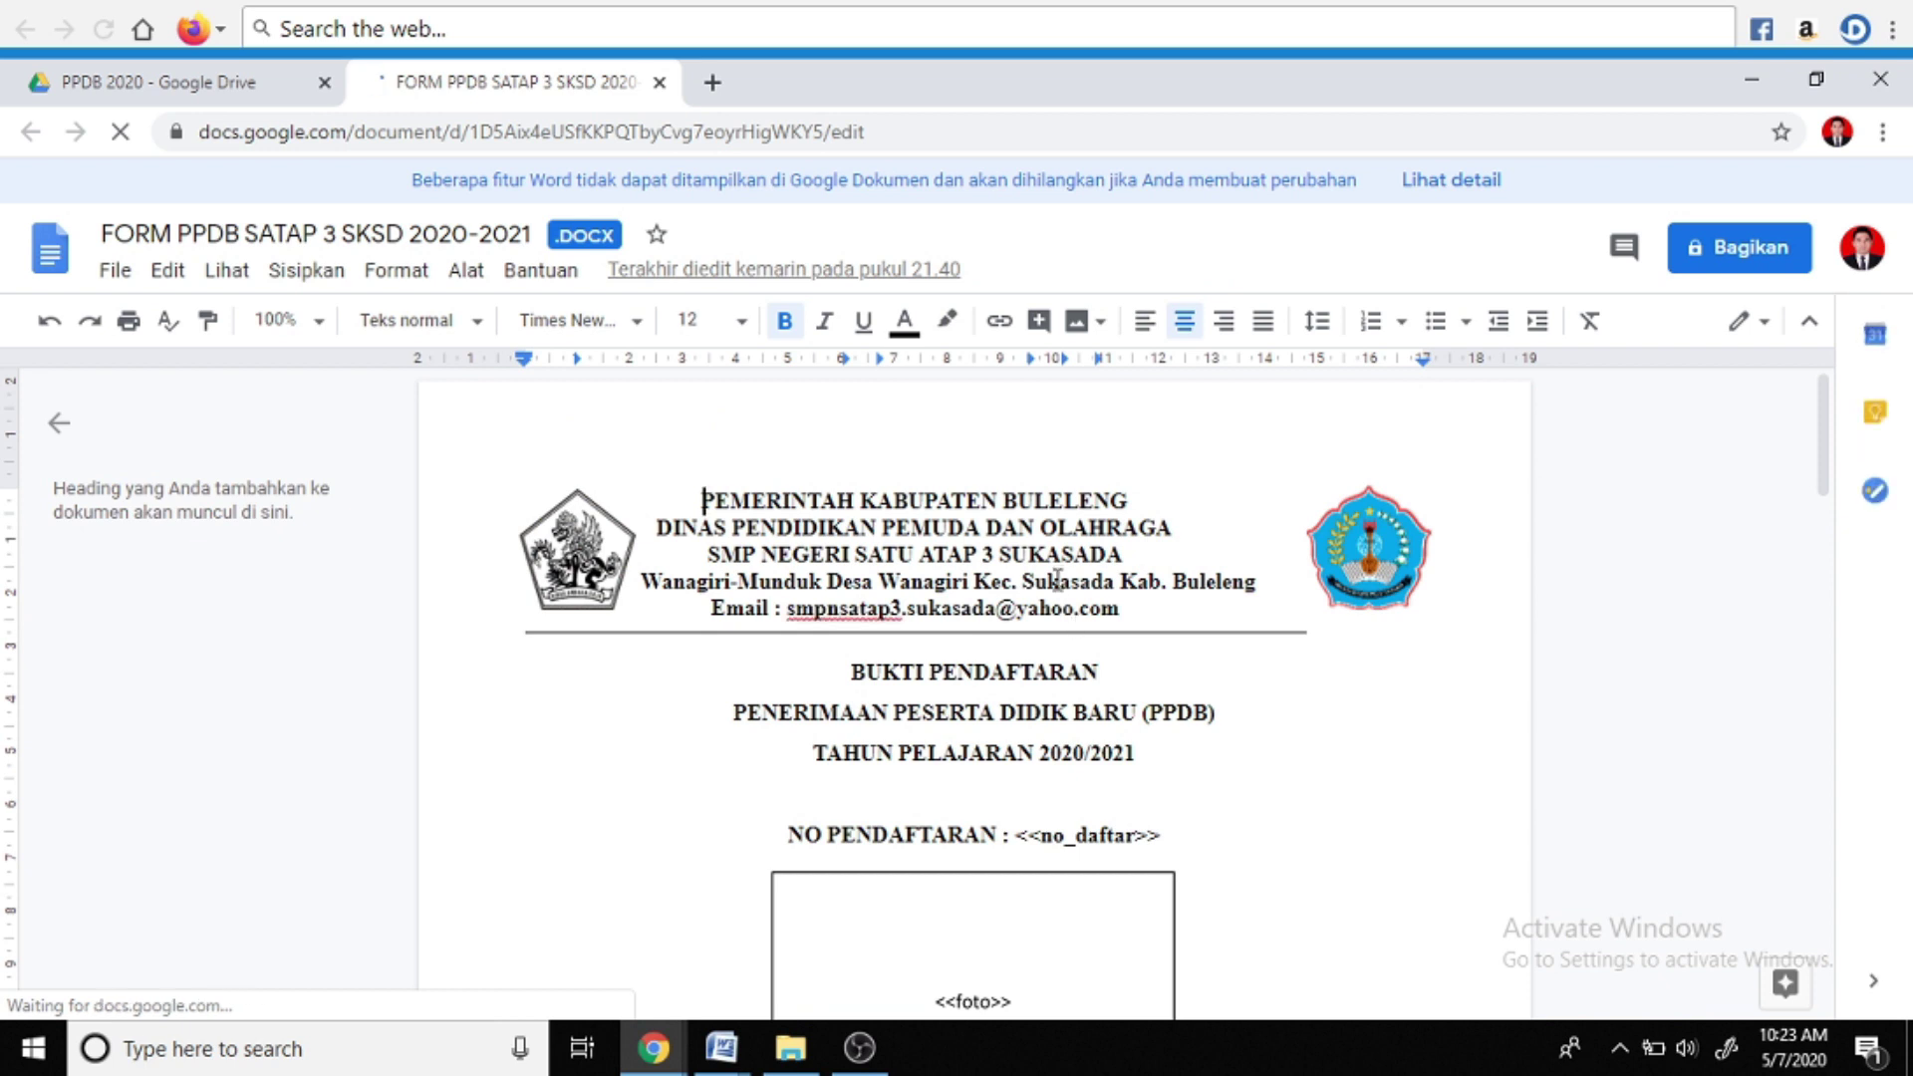
# Delete the blank line above PANITIA PPDB so the school-name line stays on the same page
pyautogui.scroll(-3, 1059, 588)
pyautogui.scroll(-13, 1059, 588)
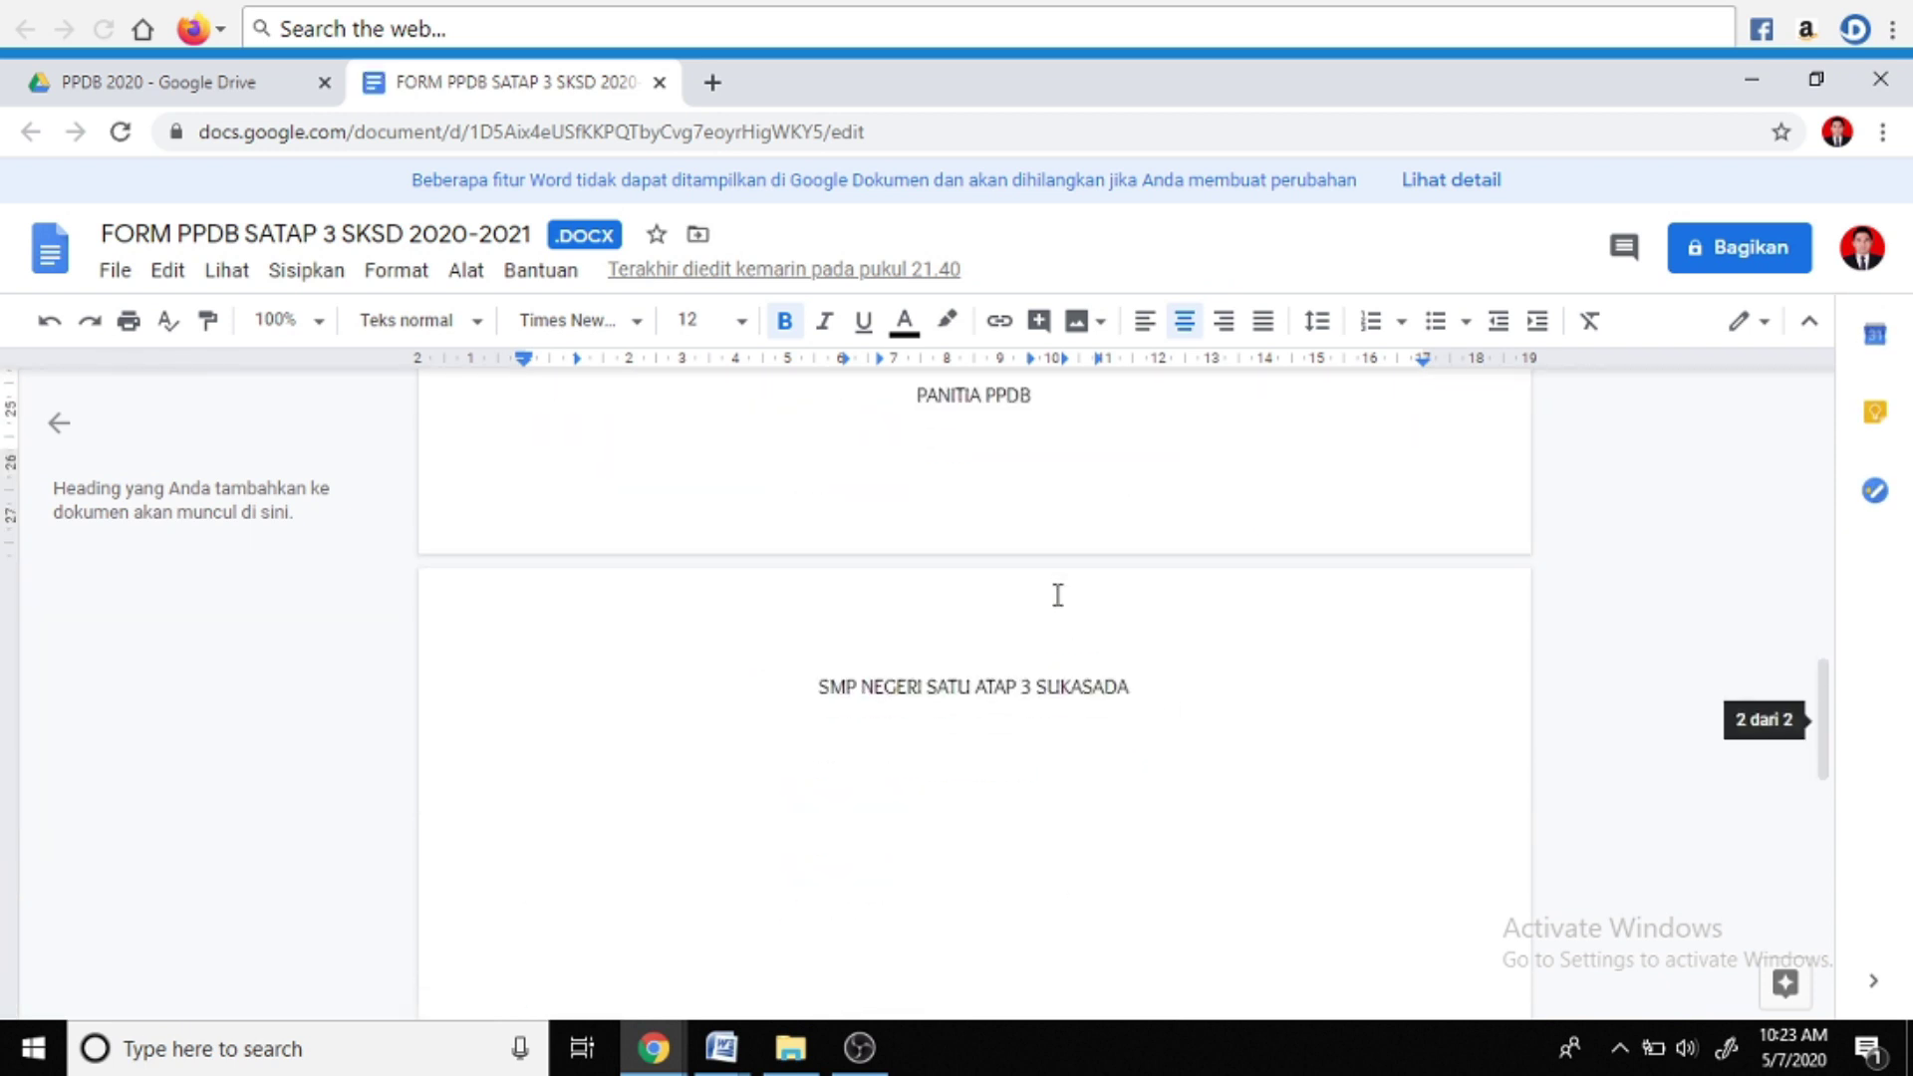
pyautogui.scroll(4, 1058, 595)
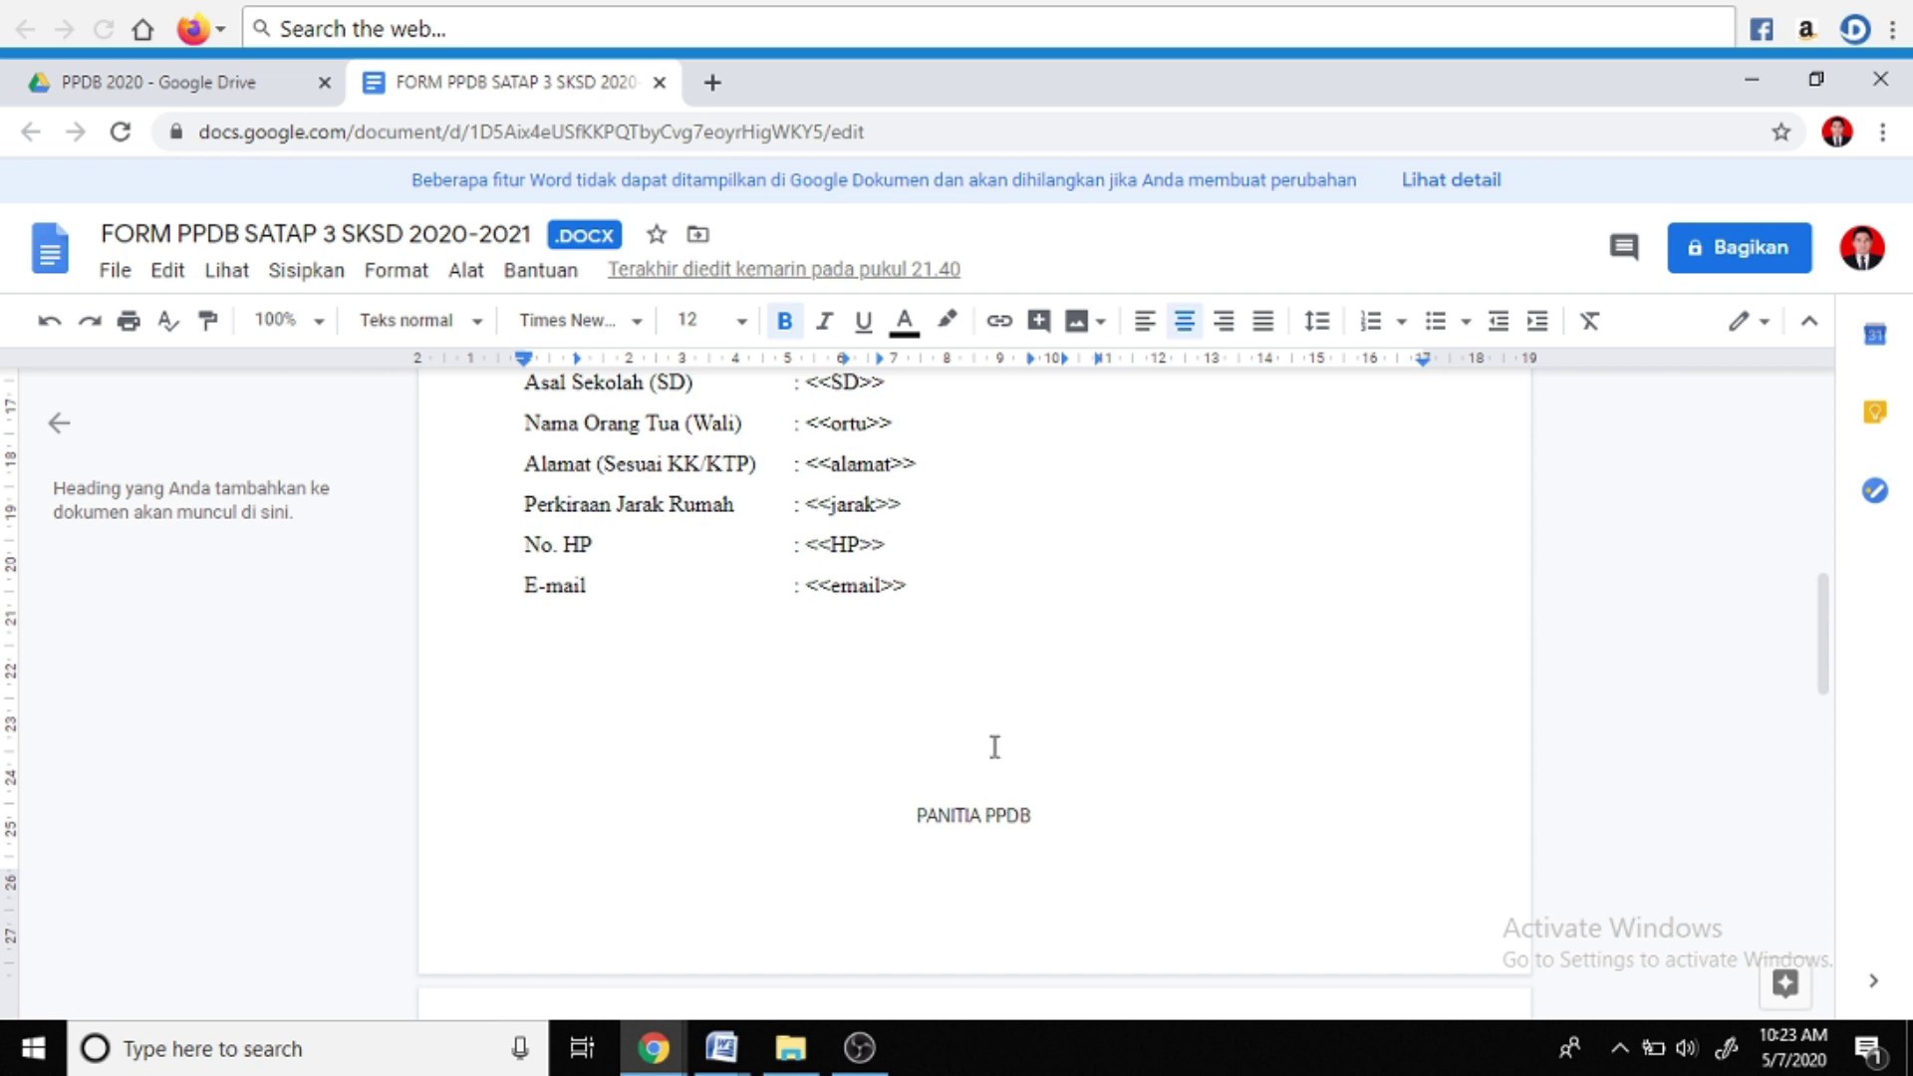
pyautogui.scroll(-3, 996, 747)
pyautogui.click(981, 494)
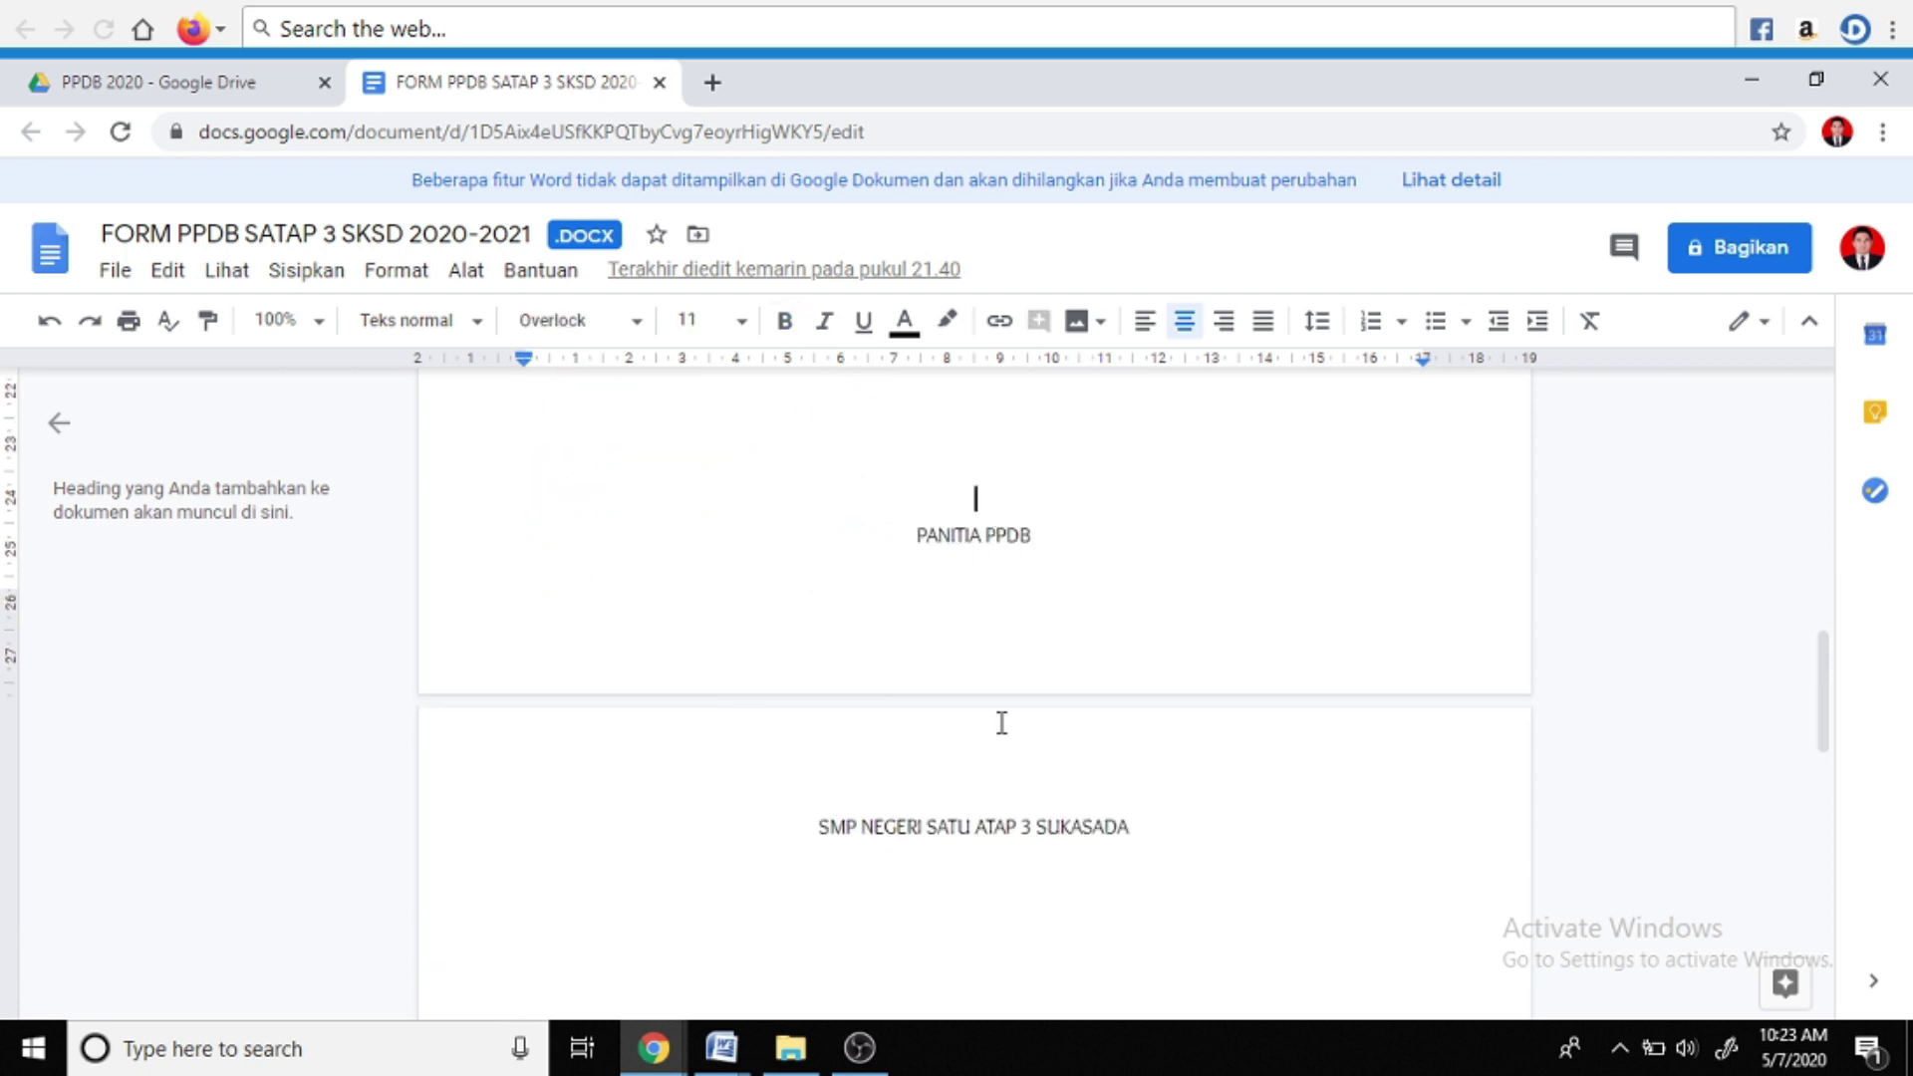
pyautogui.press('BackSpace')
pyautogui.scroll(3, 1002, 722)
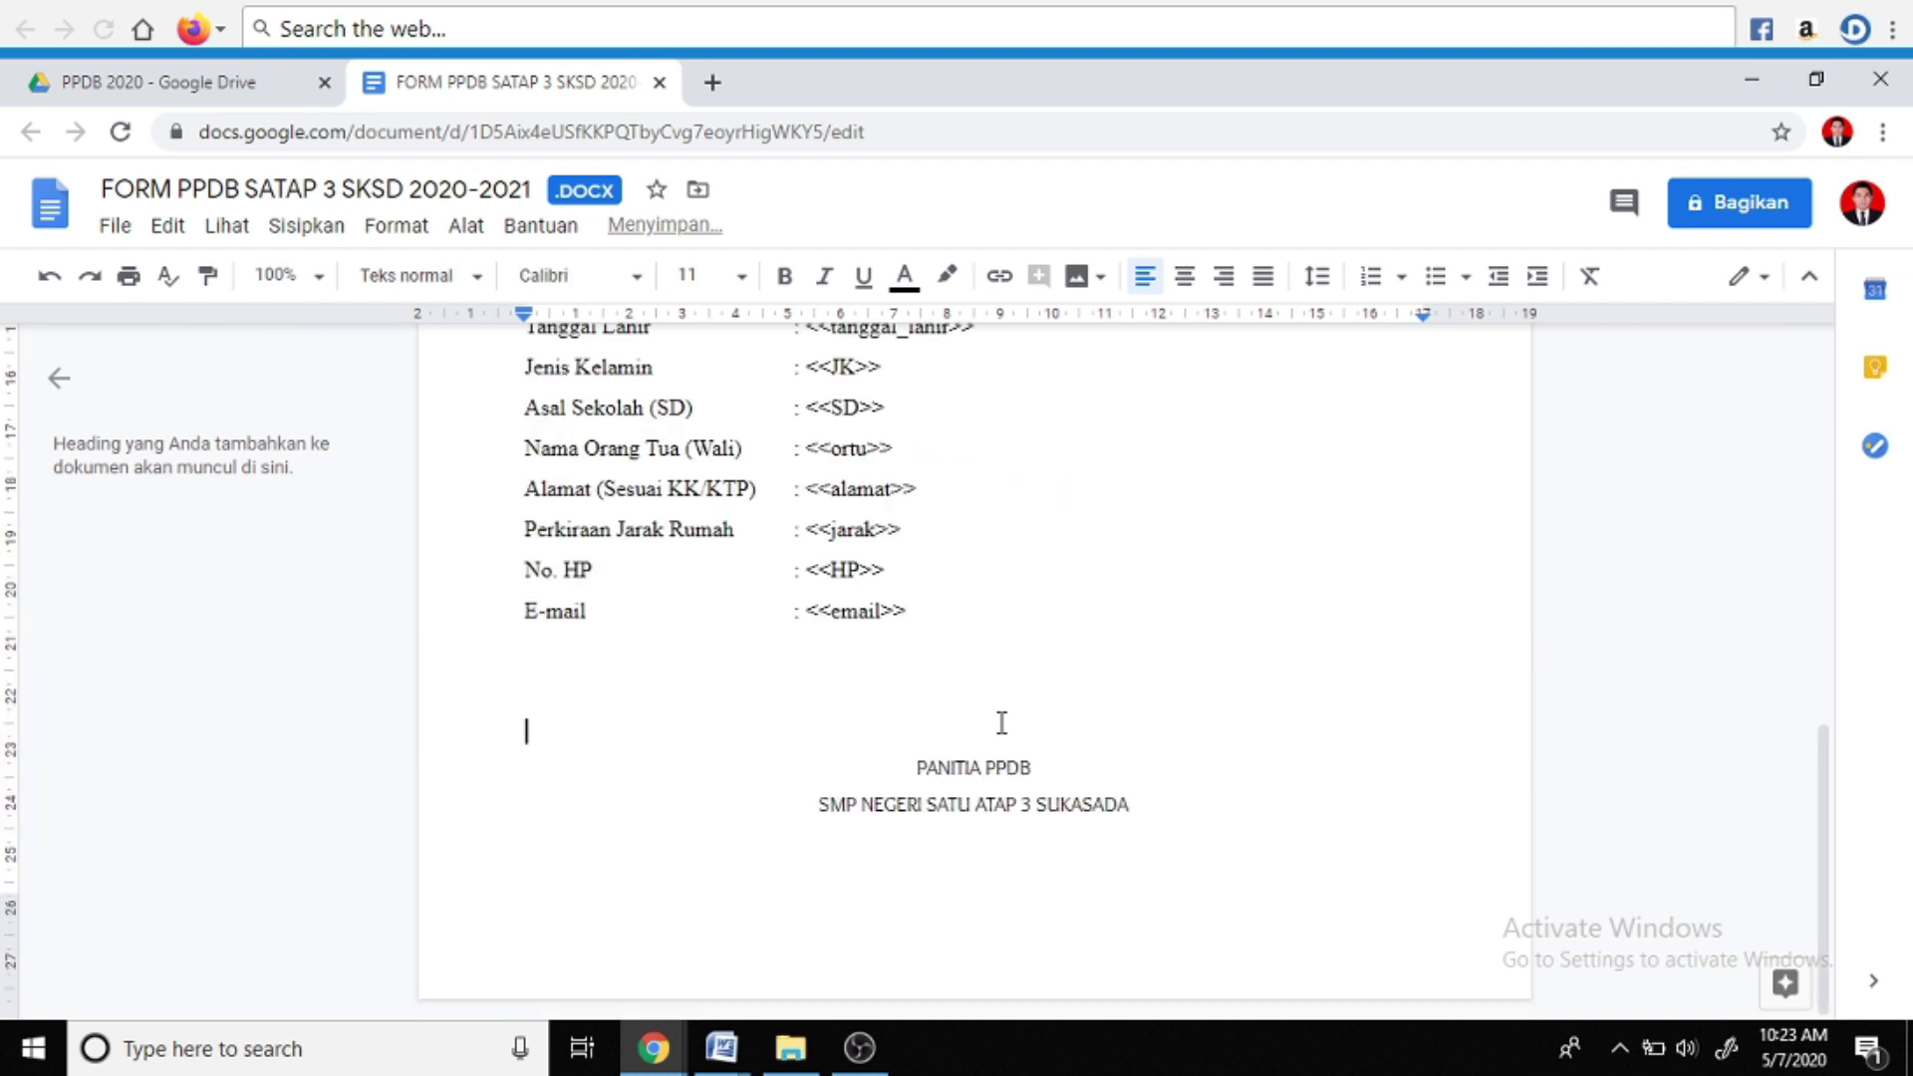
pyautogui.scroll(10, 975, 810)
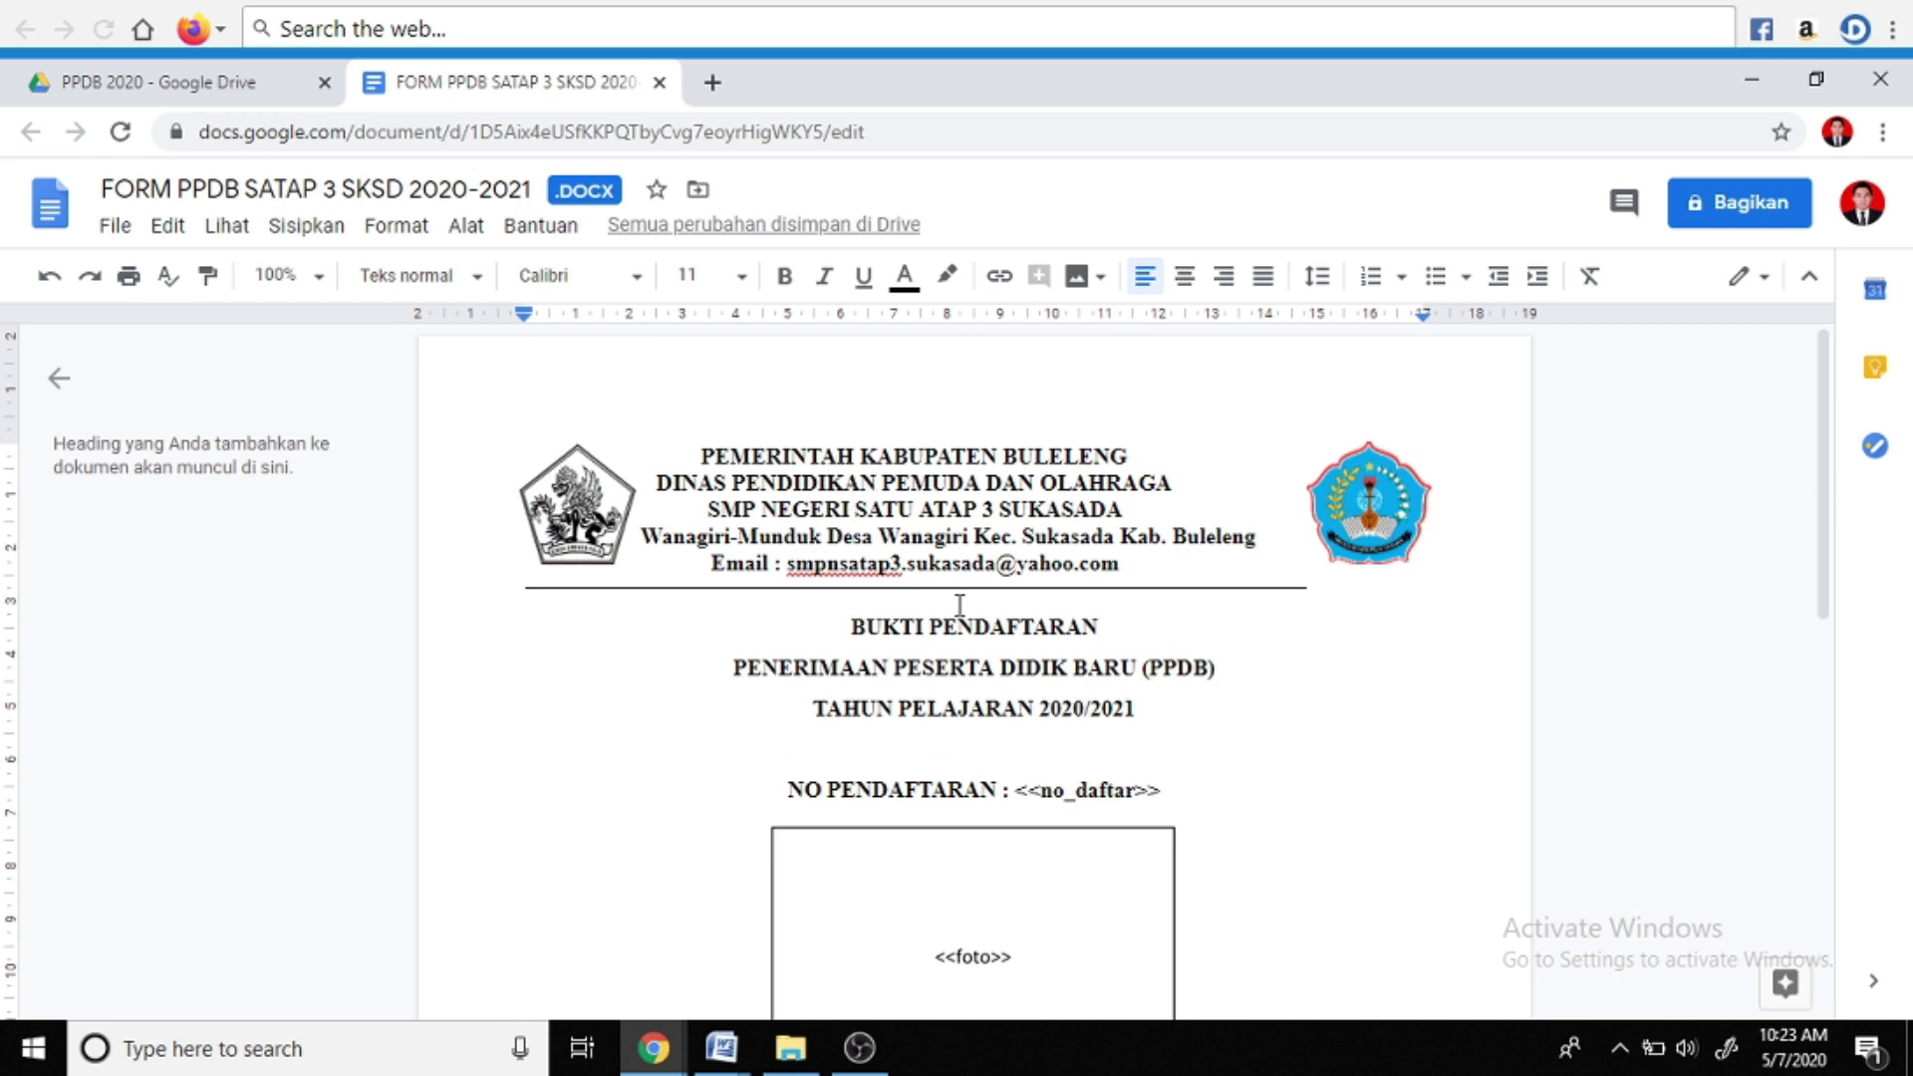
pyautogui.scroll(-1, 960, 605)
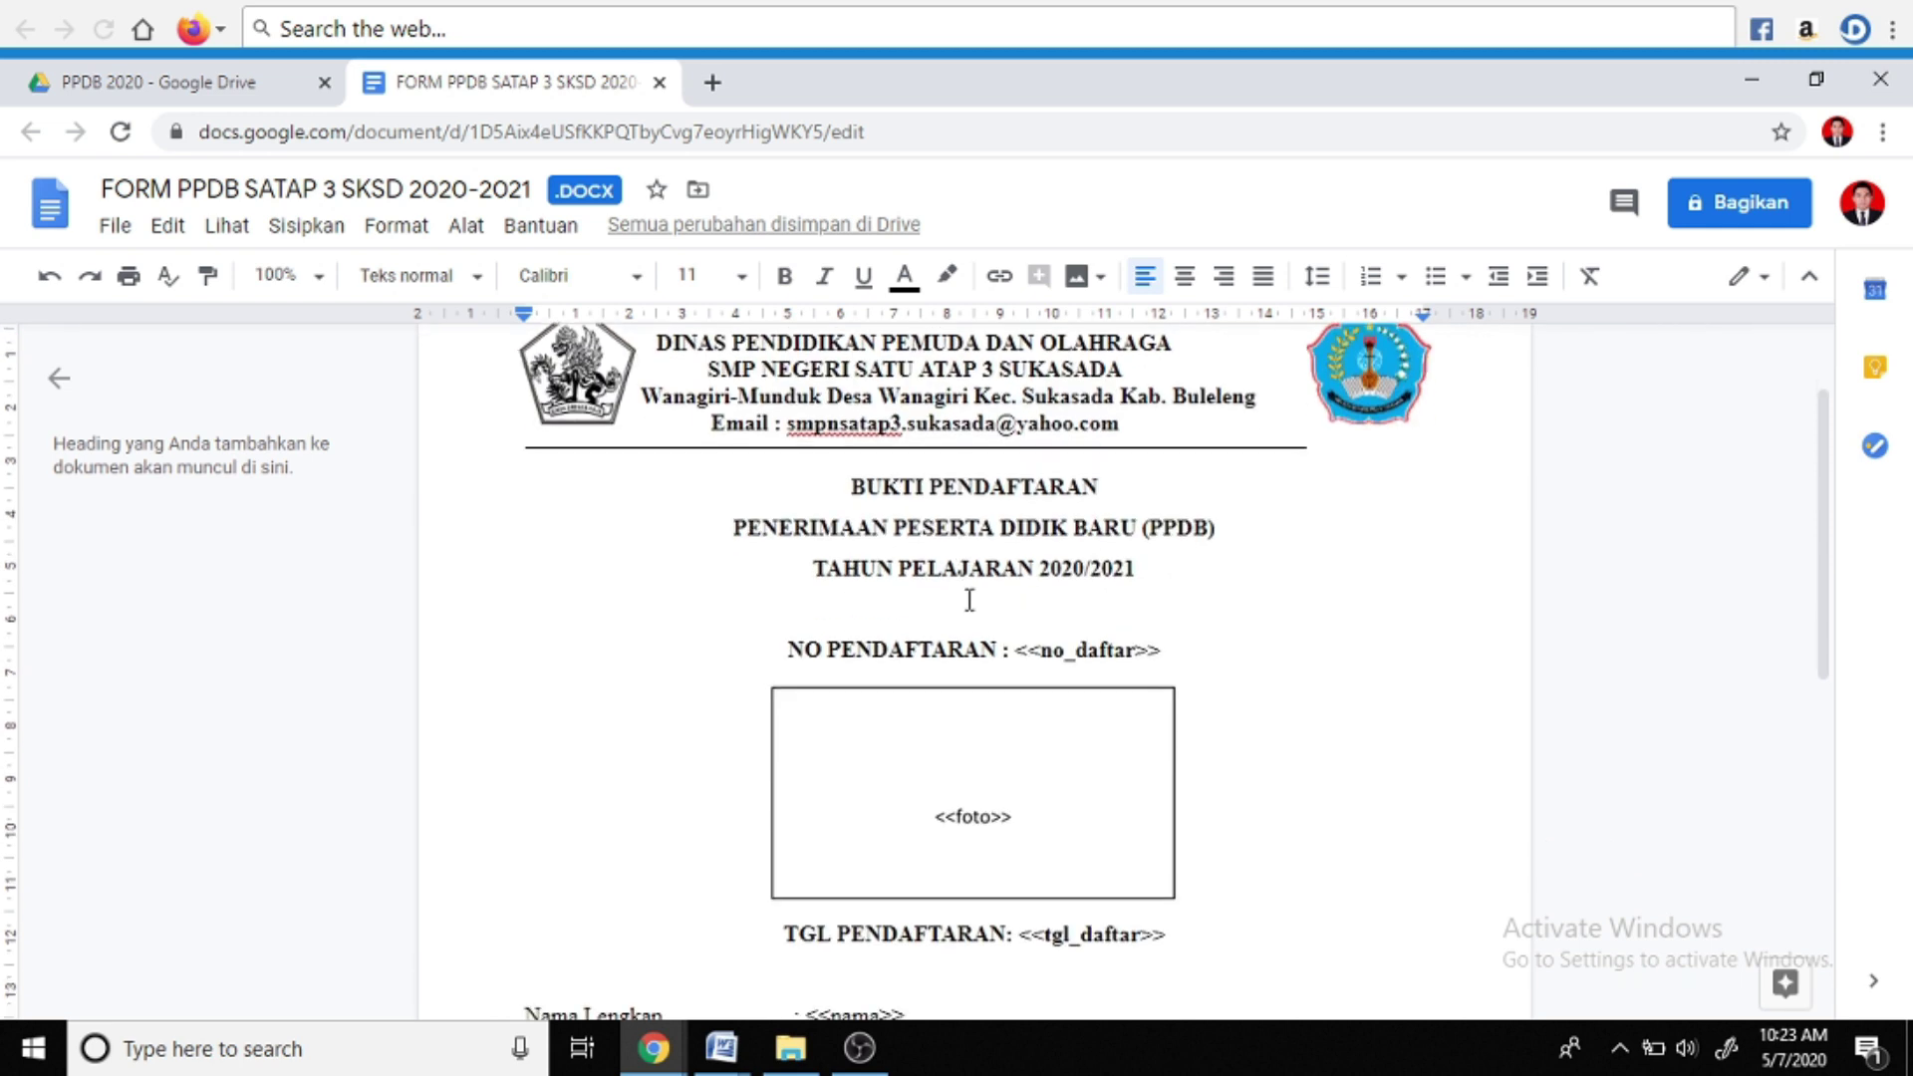
pyautogui.click(1100, 650)
pyautogui.scroll(1, 1106, 653)
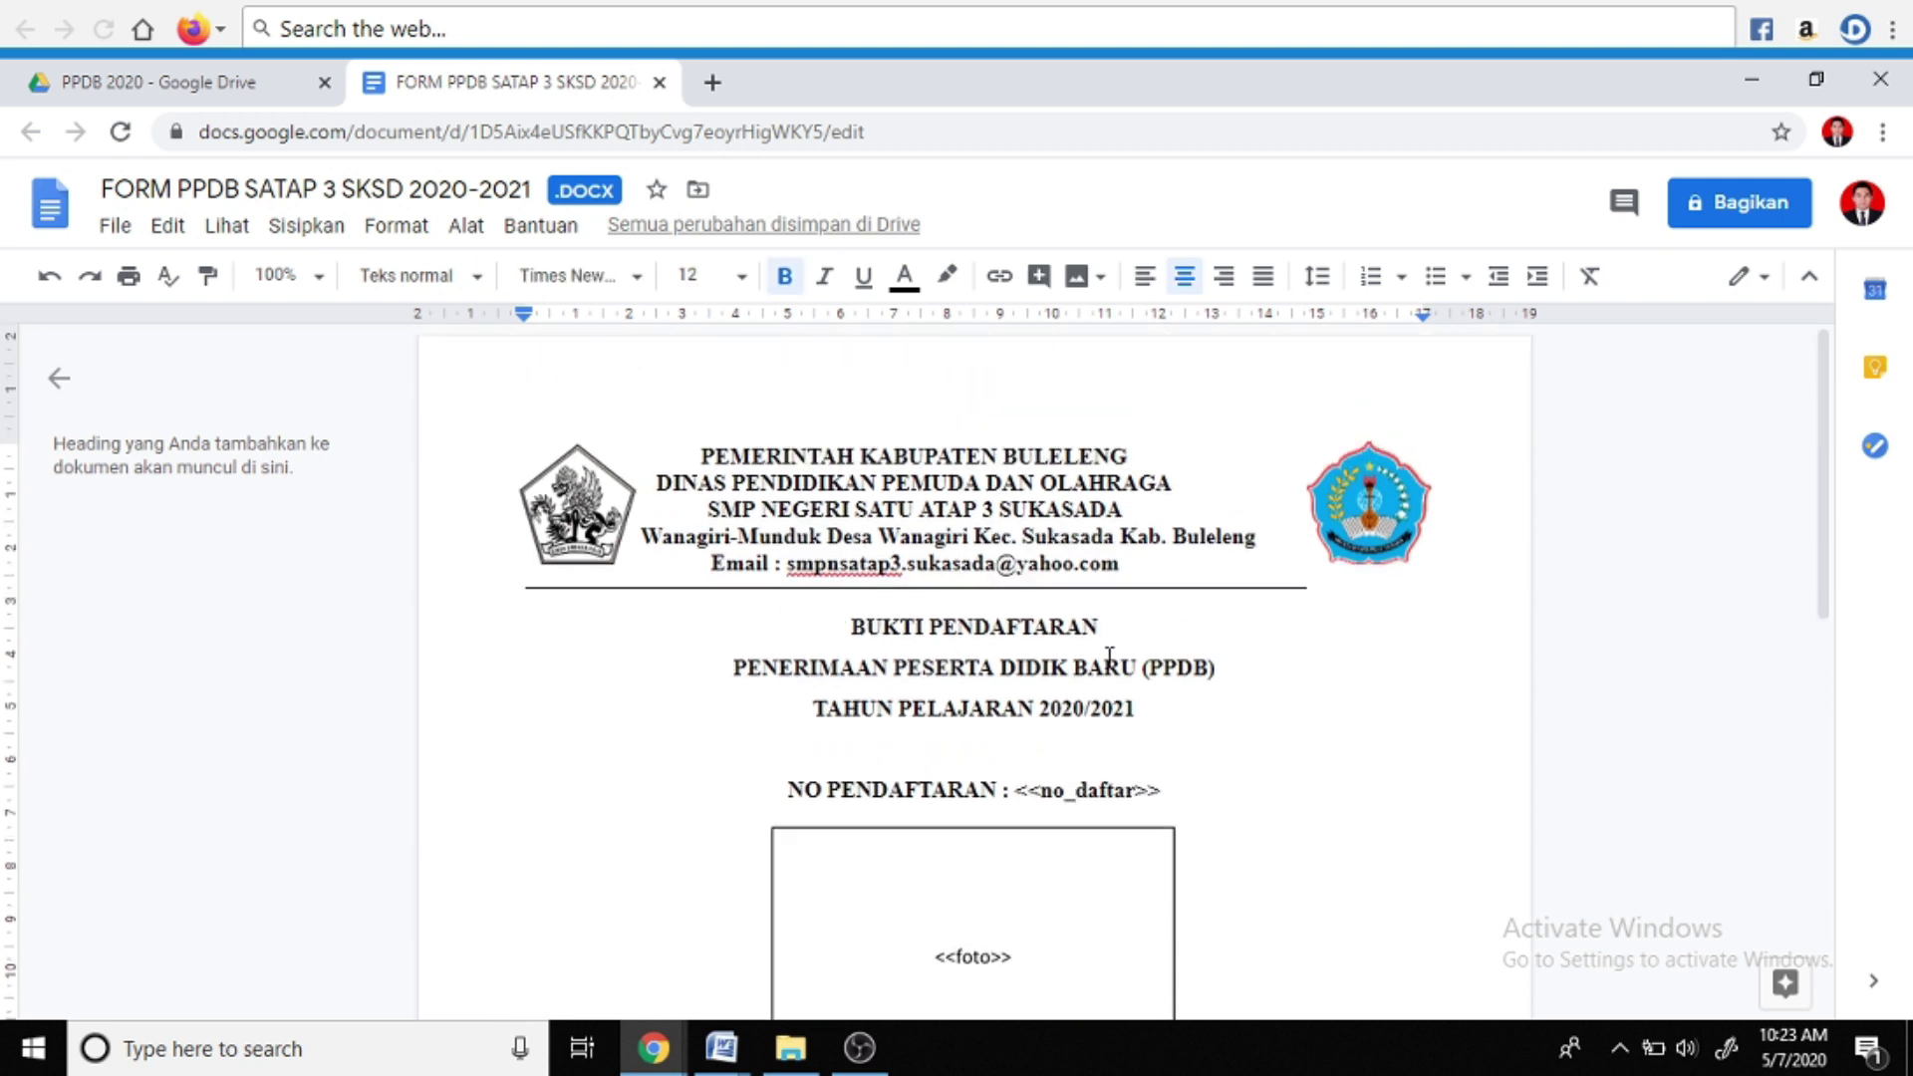
pyautogui.scroll(-3, 961, 785)
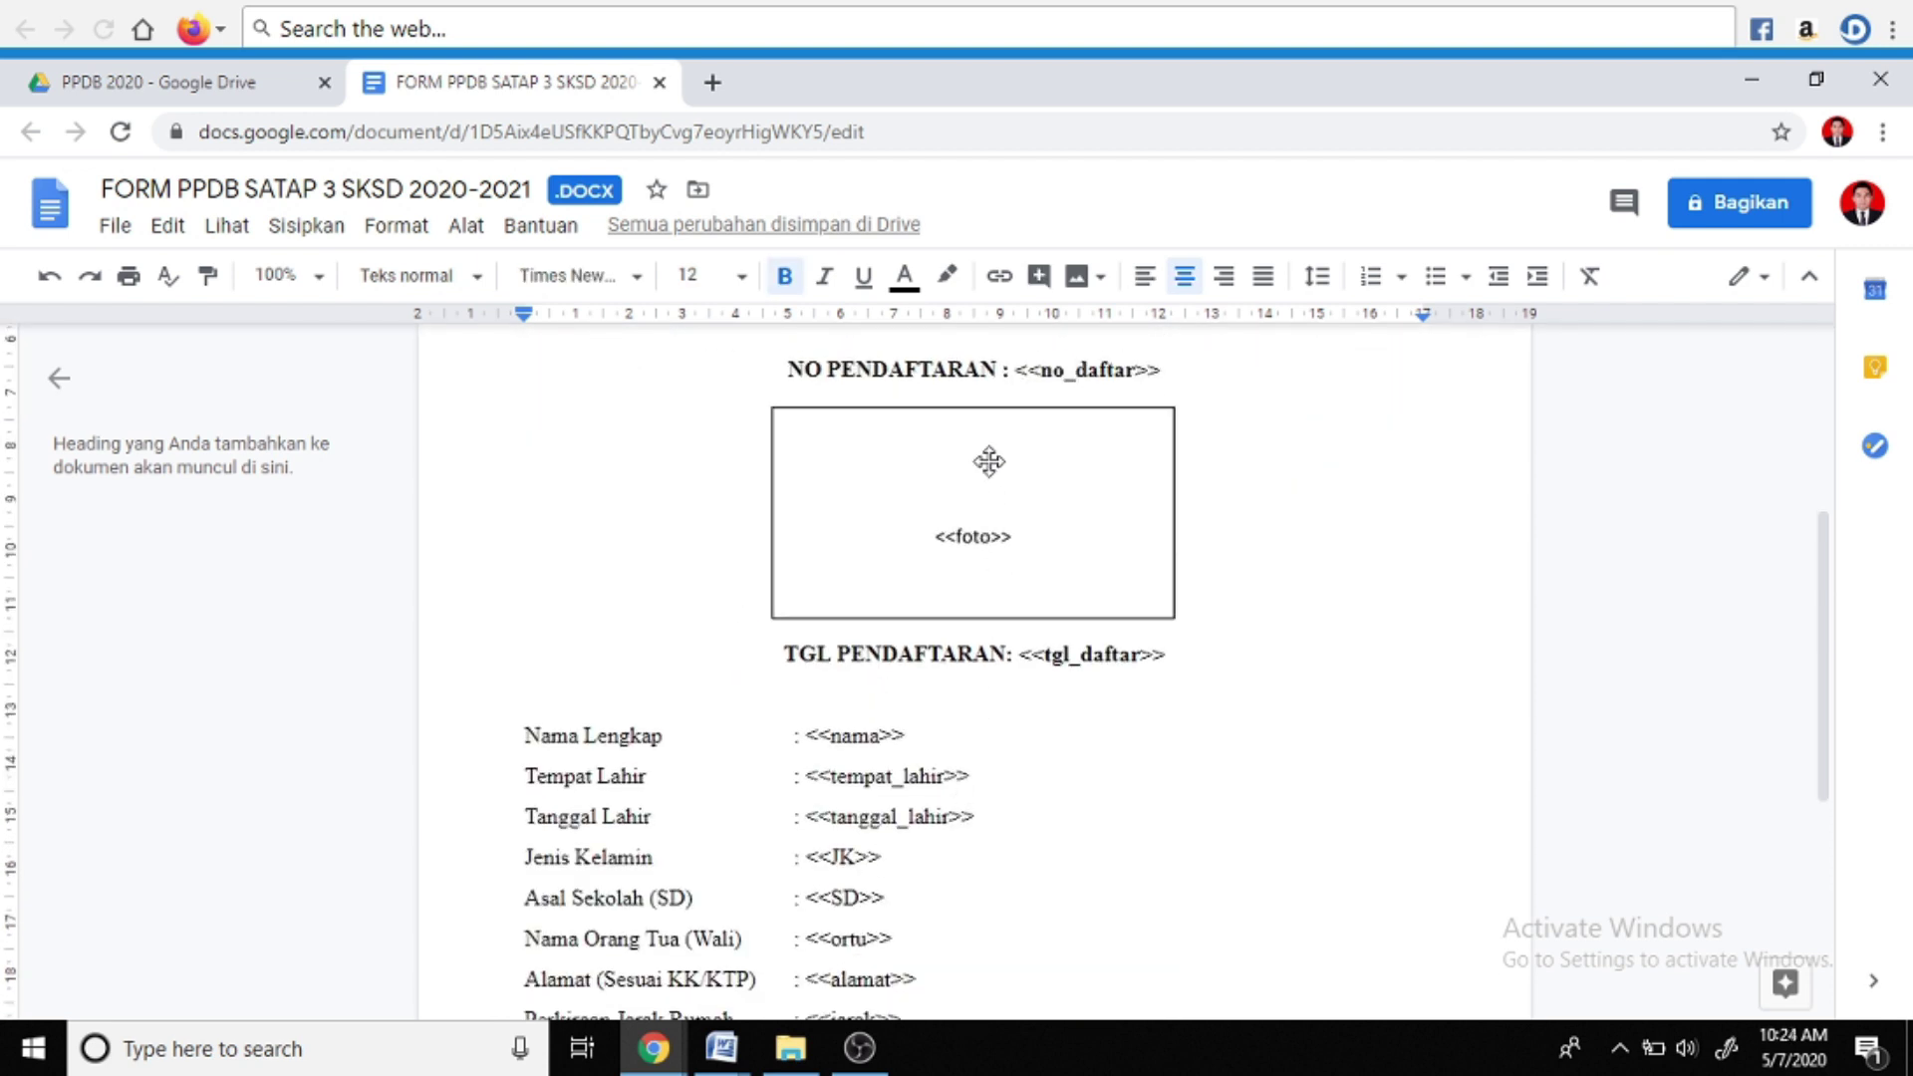
# Delete the <<foto>> placeholder drawing box beneath NO PENDAFTARAN
pyautogui.click(954, 439)
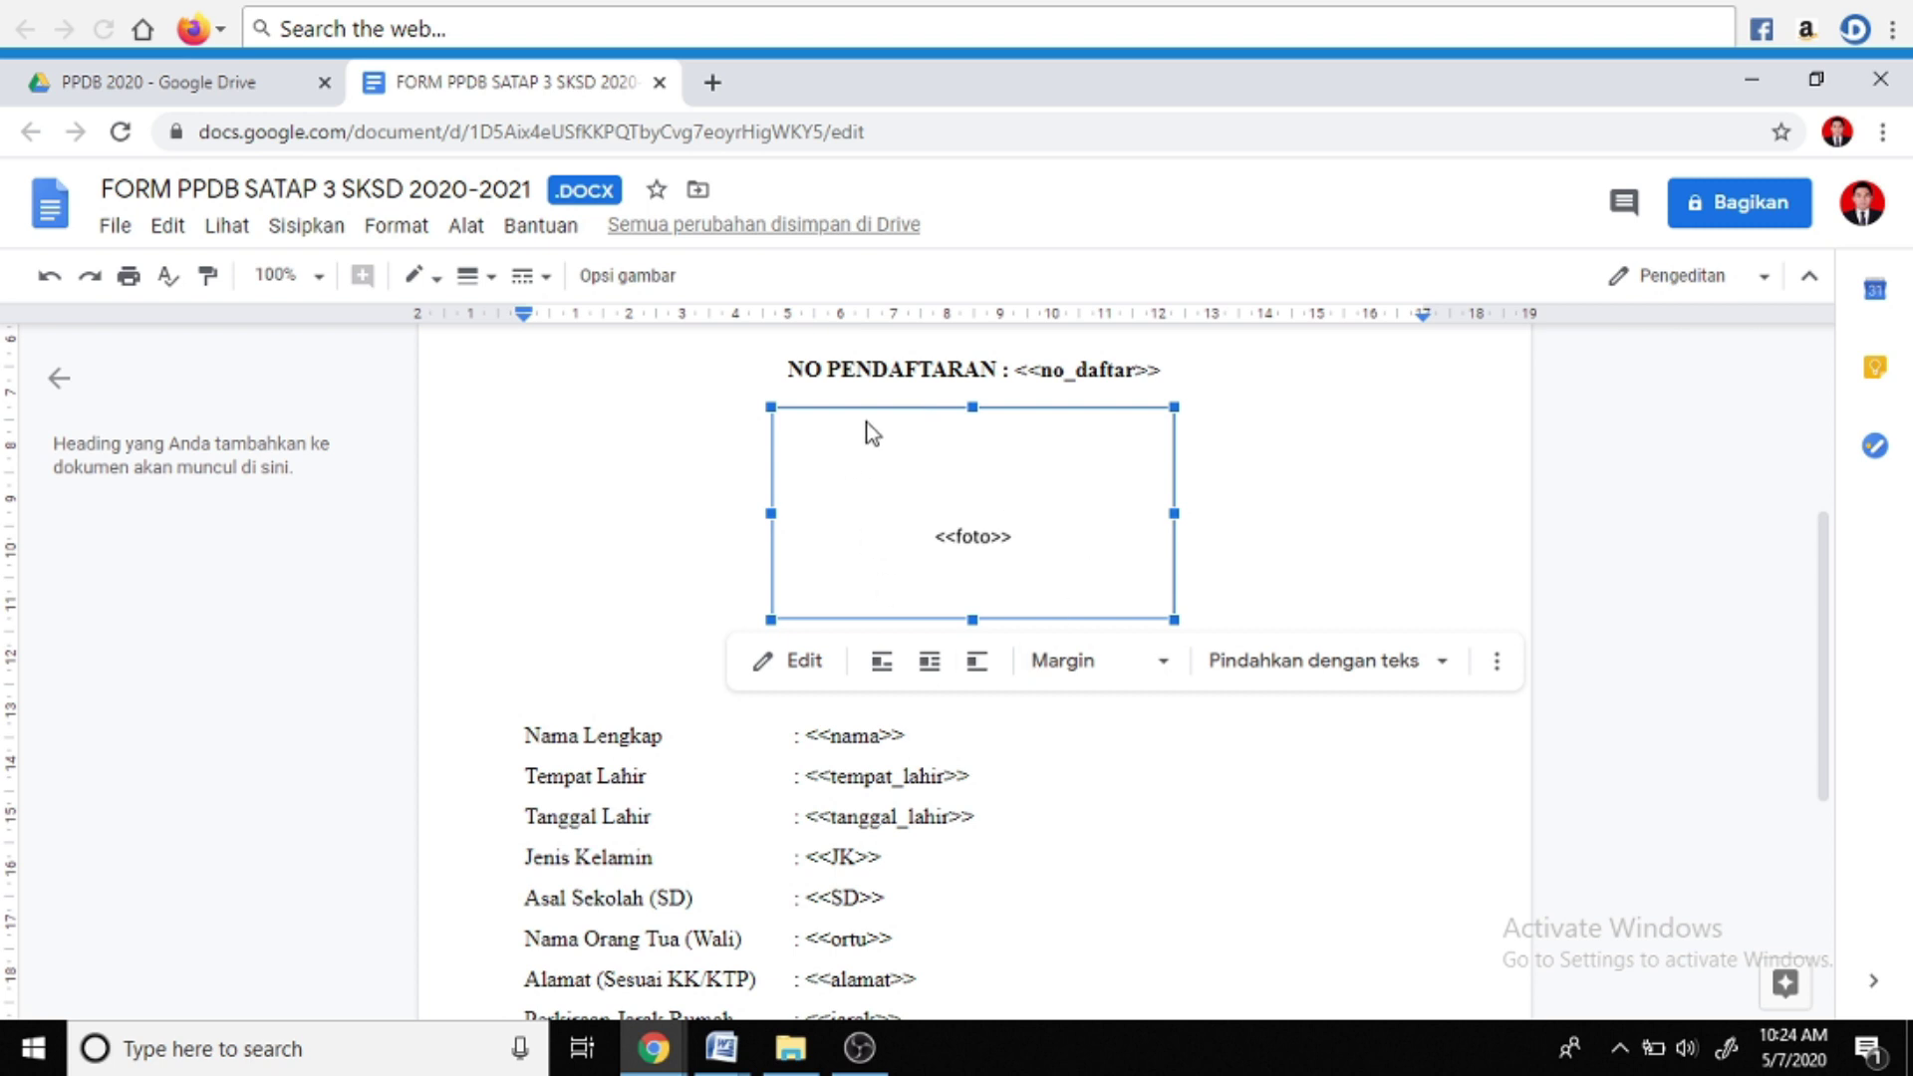
pyautogui.press('Delete')
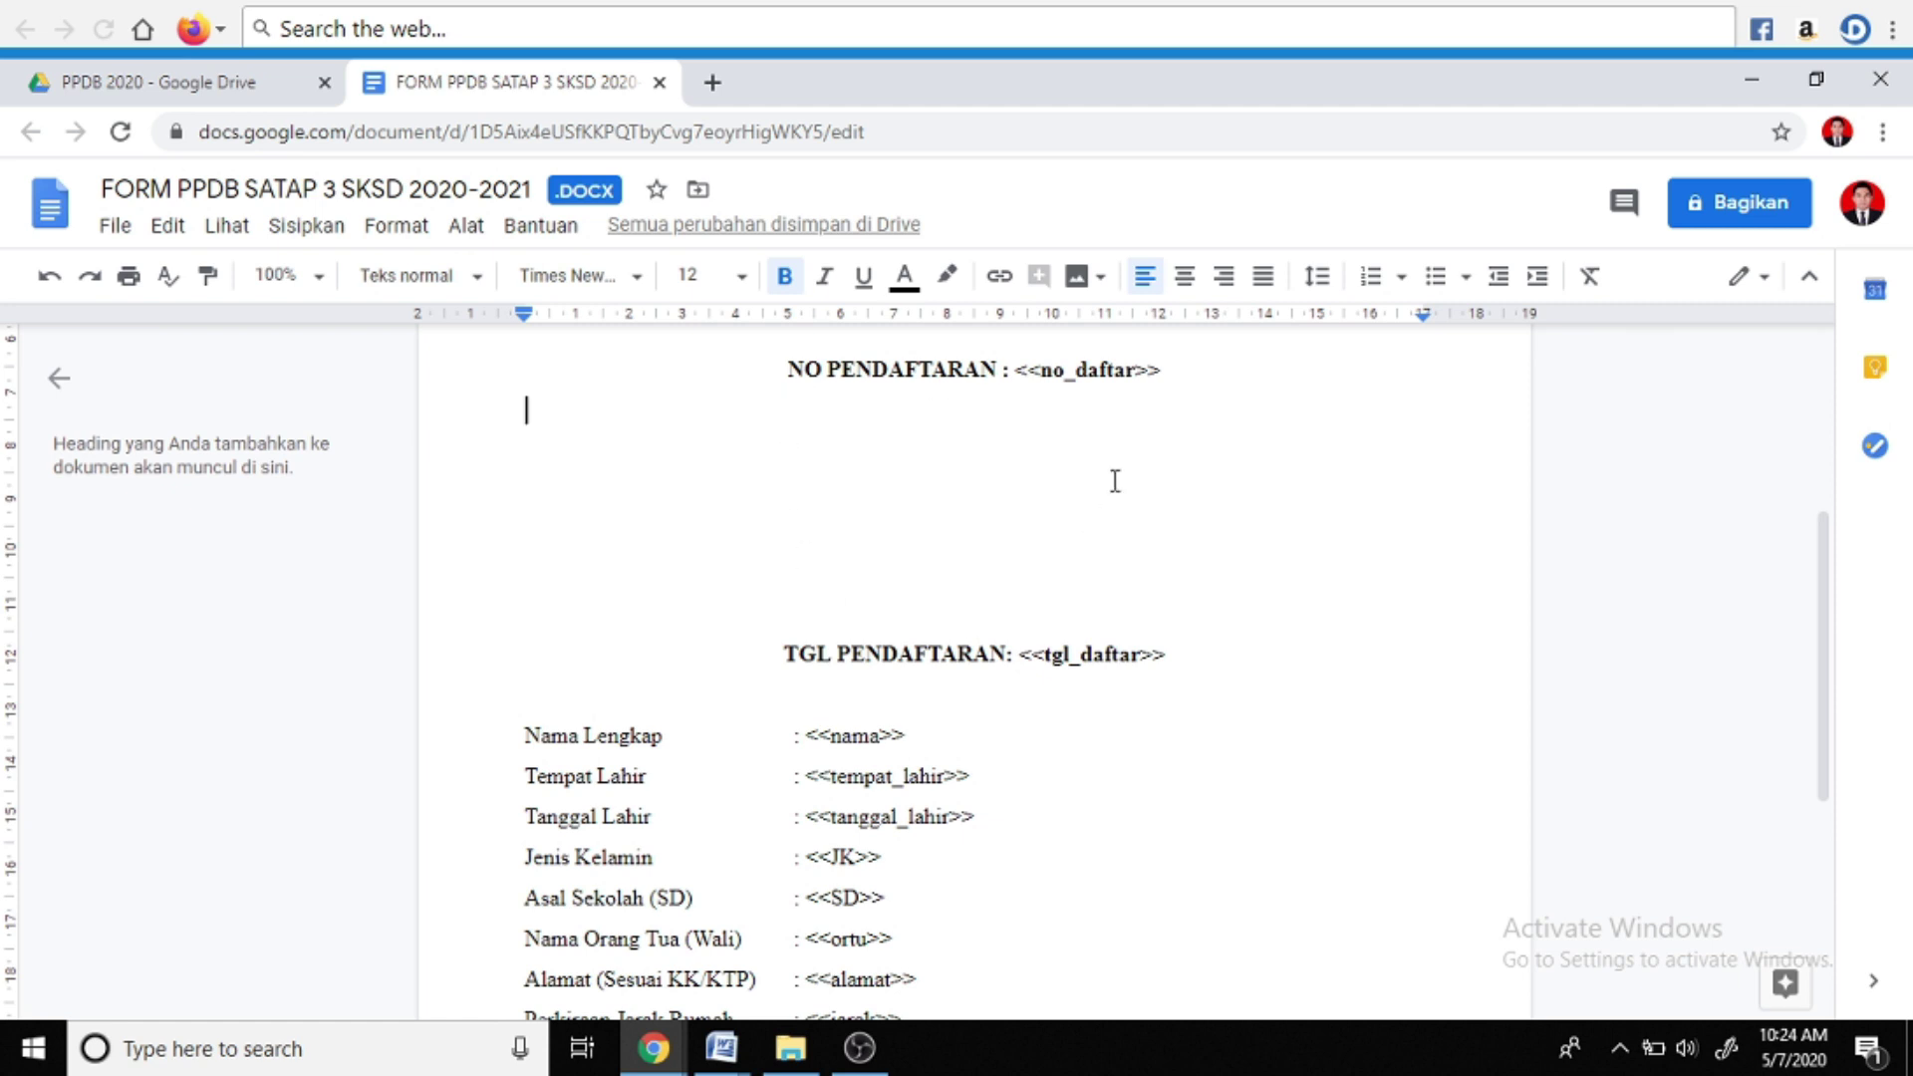
pyautogui.click(295, 244)
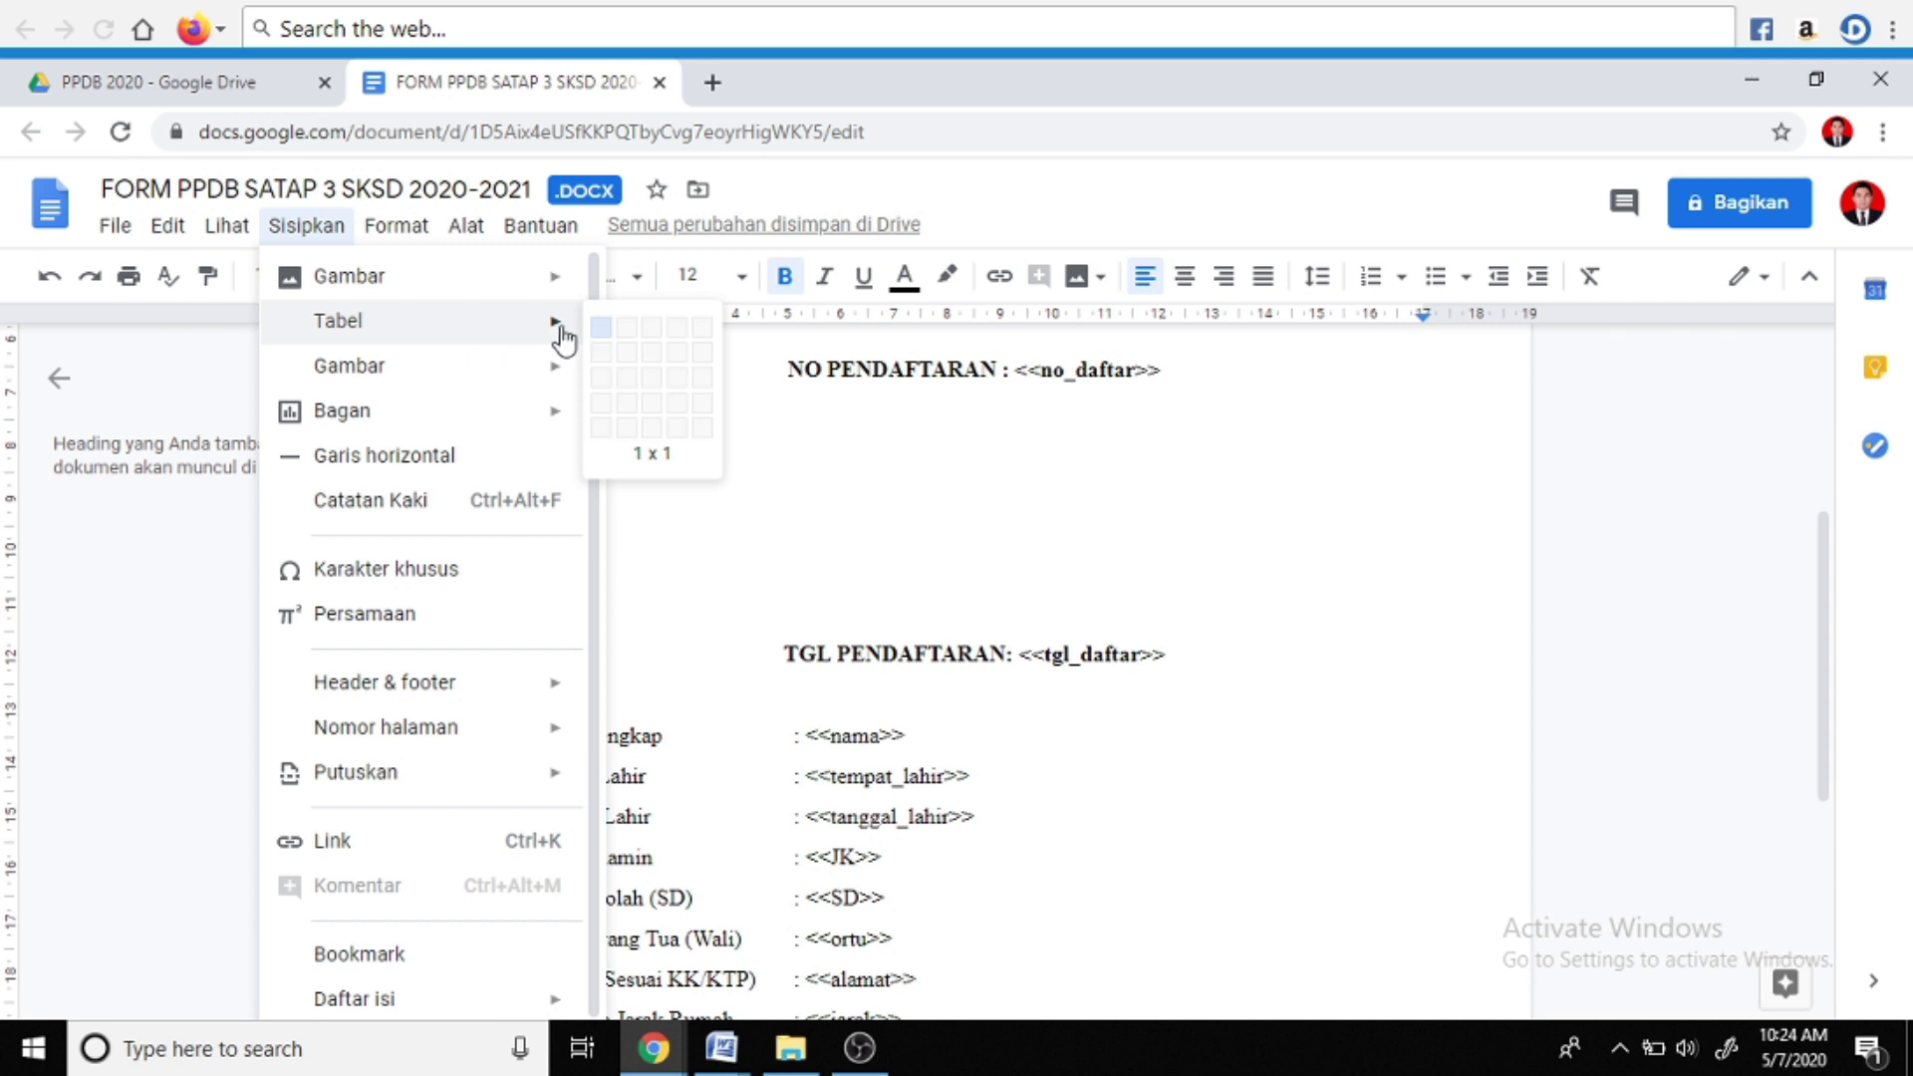
# Insert a one-cell table under NO PENDAFTARAN and resize it narrower and taller
pyautogui.click(598, 333)
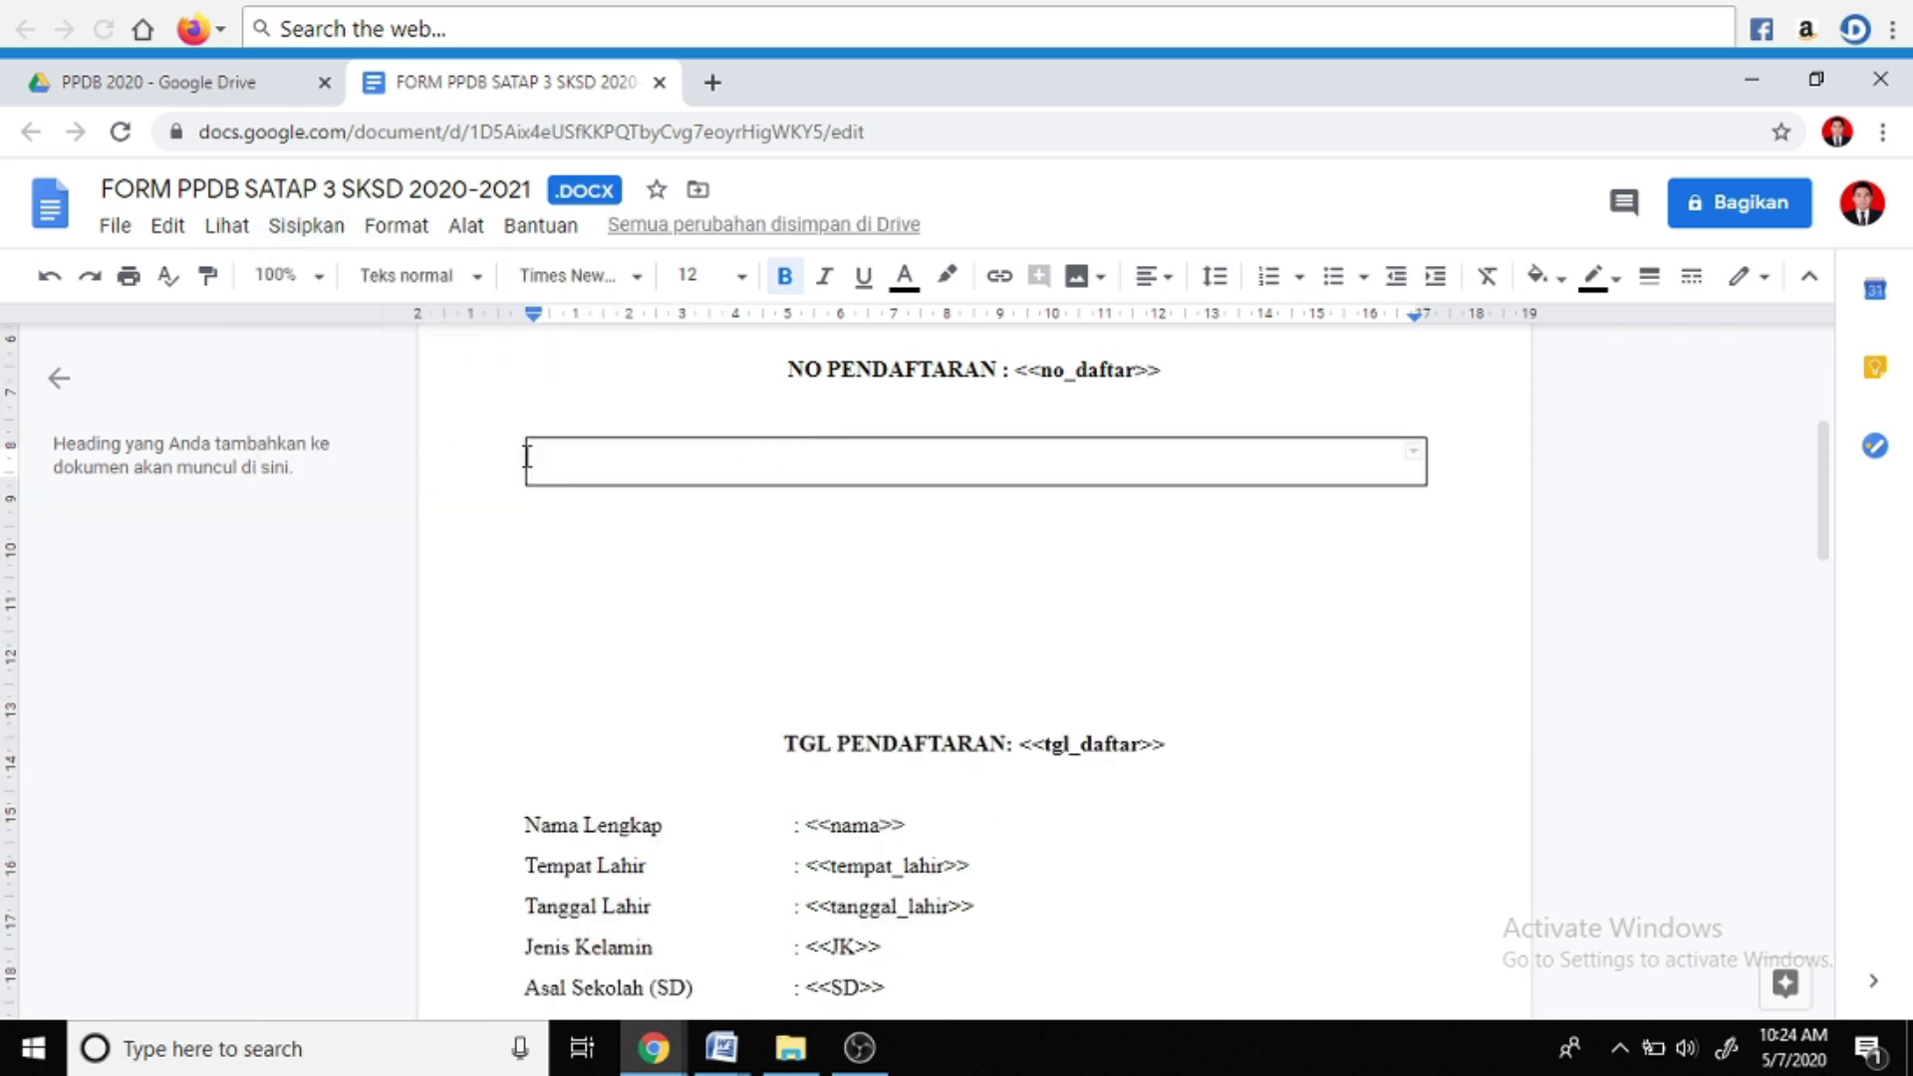
pyautogui.moveTo(529, 451); pyautogui.dragTo(791, 464)
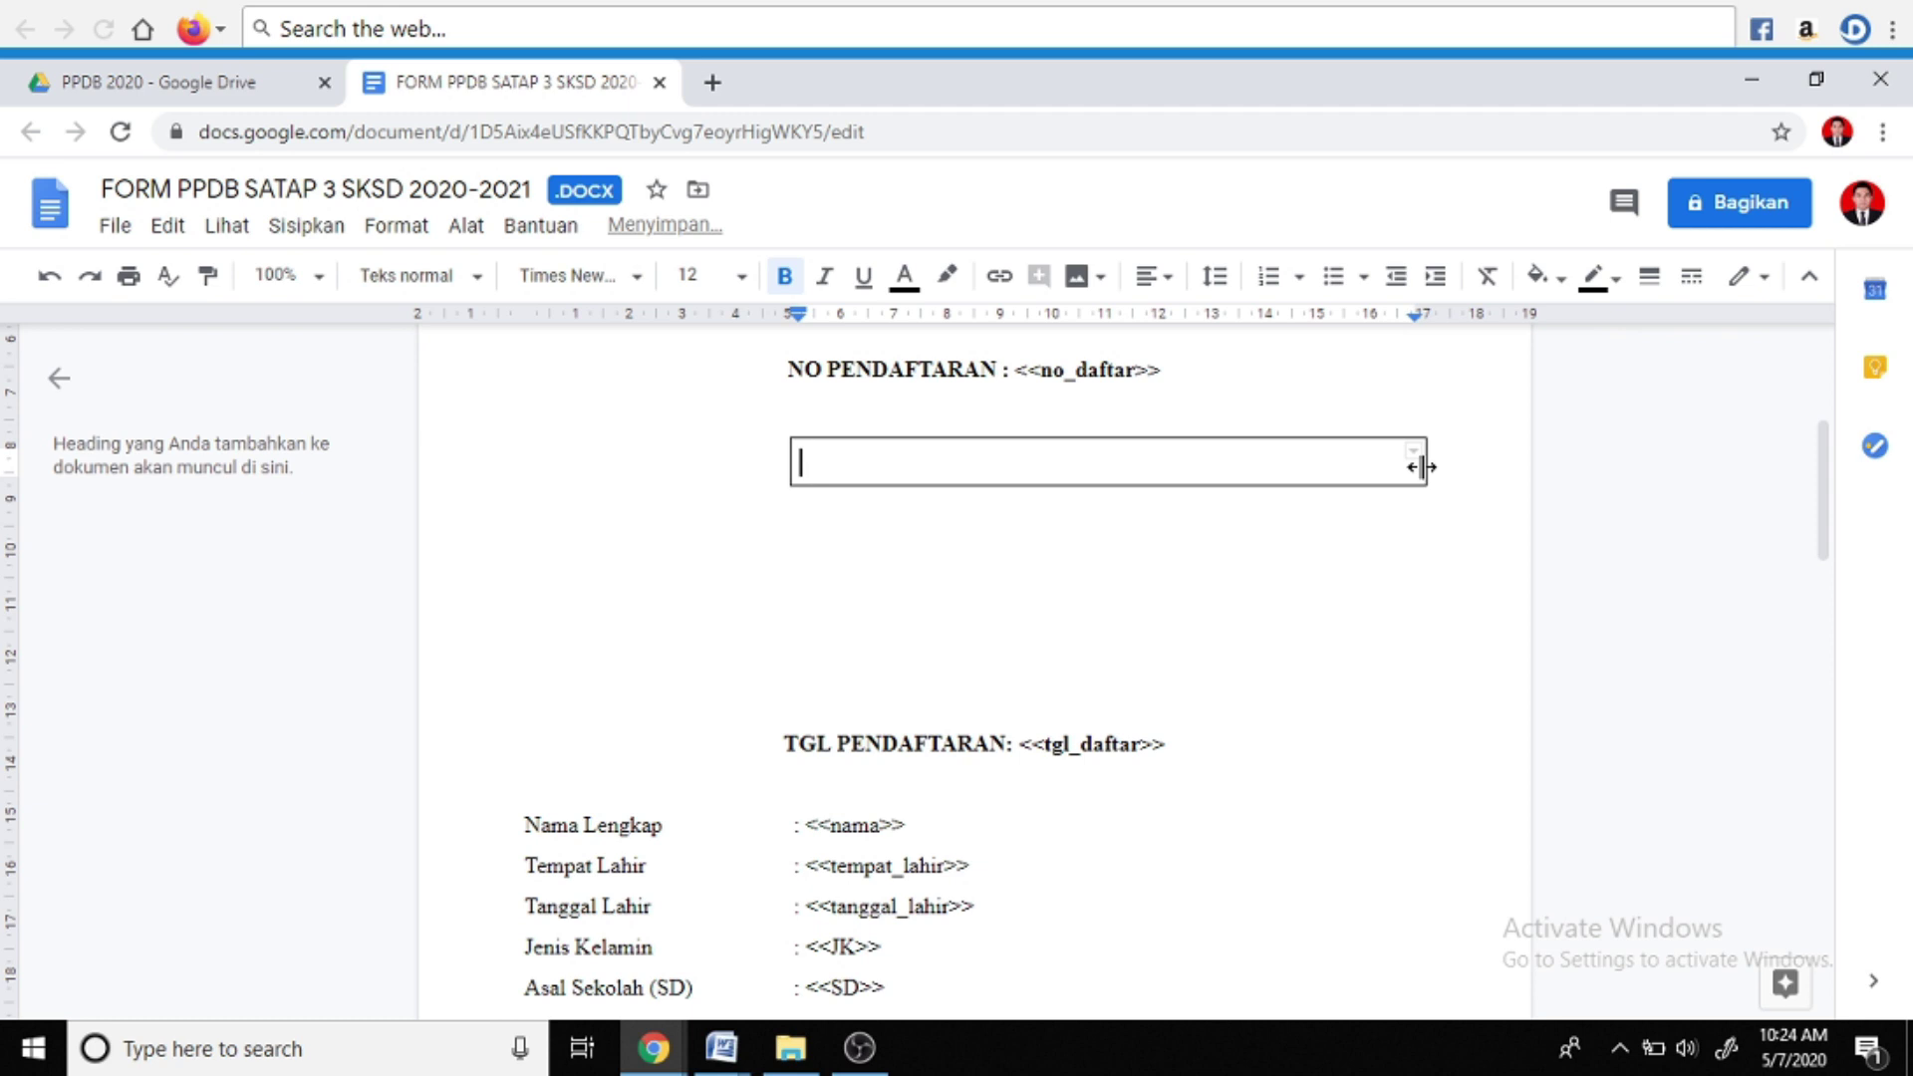
pyautogui.moveTo(1423, 464); pyautogui.dragTo(1173, 480)
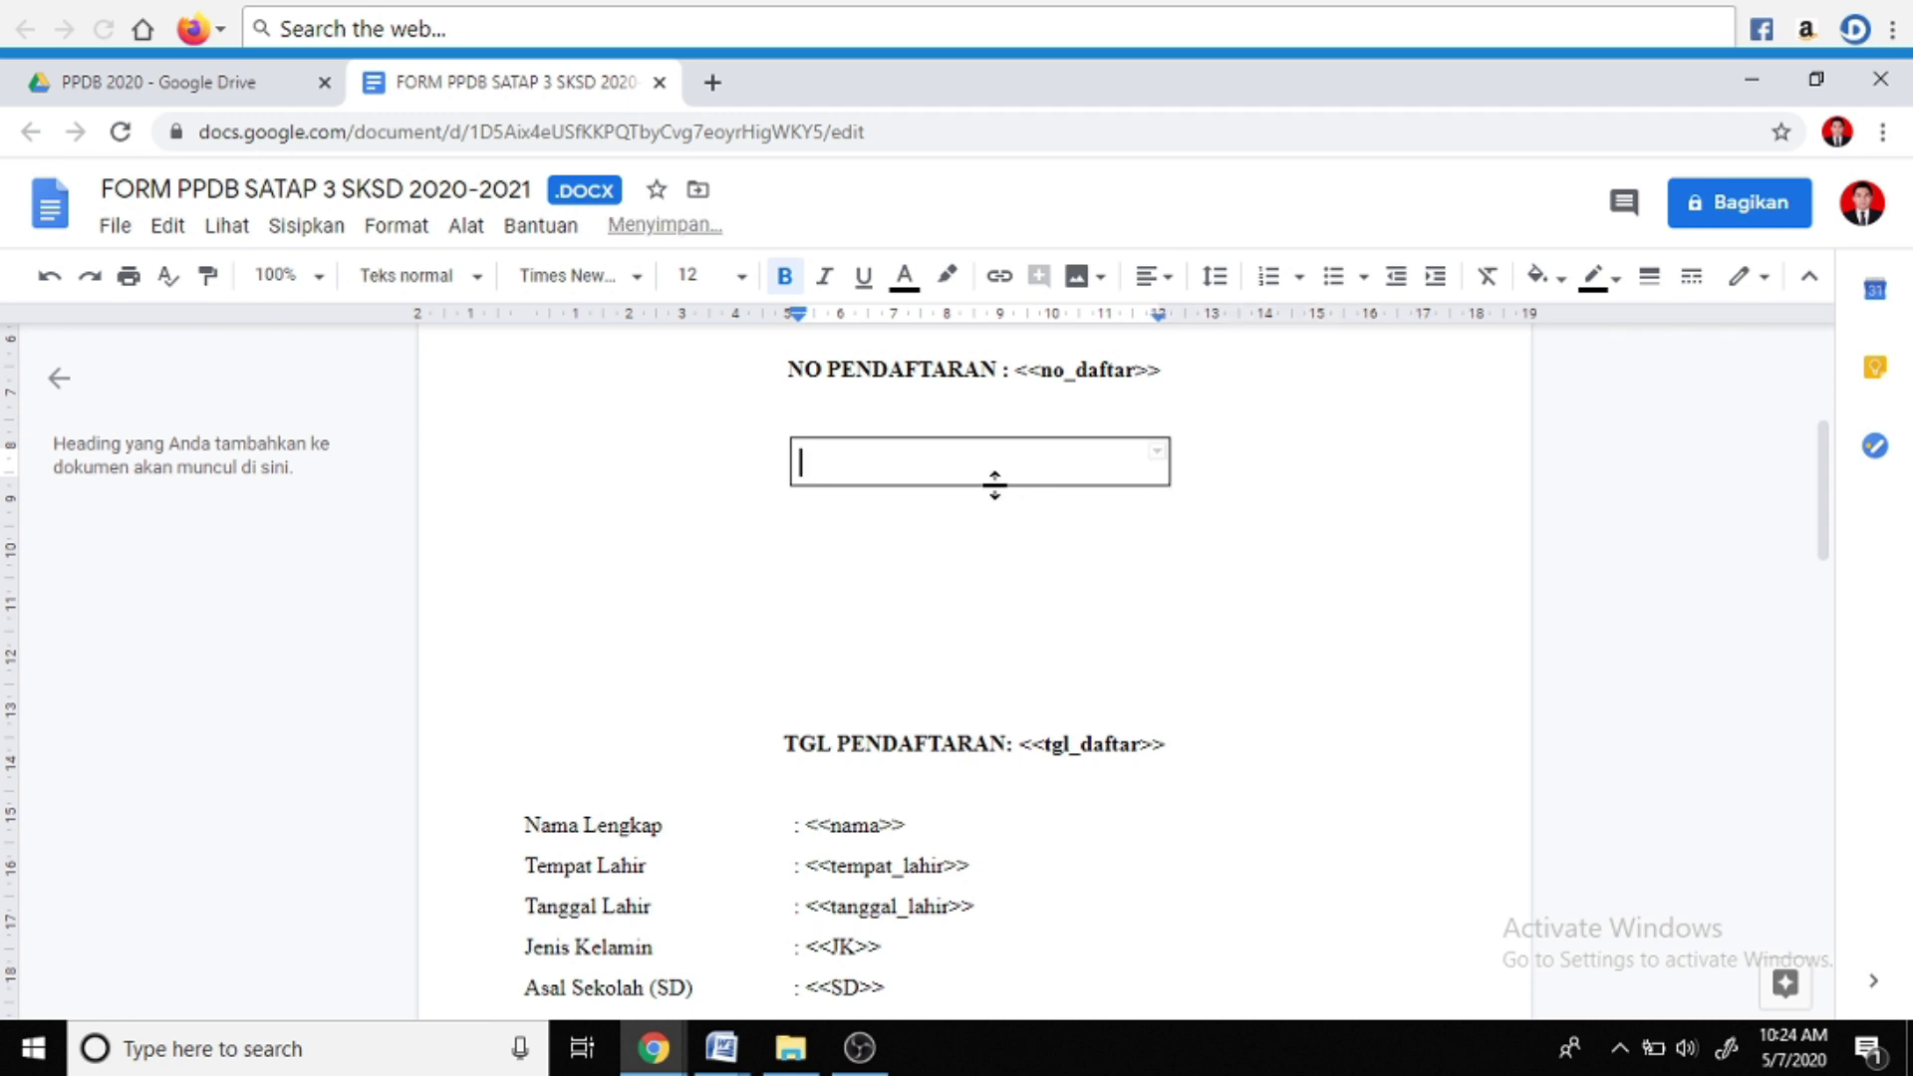
pyautogui.moveTo(985, 486); pyautogui.dragTo(980, 677)
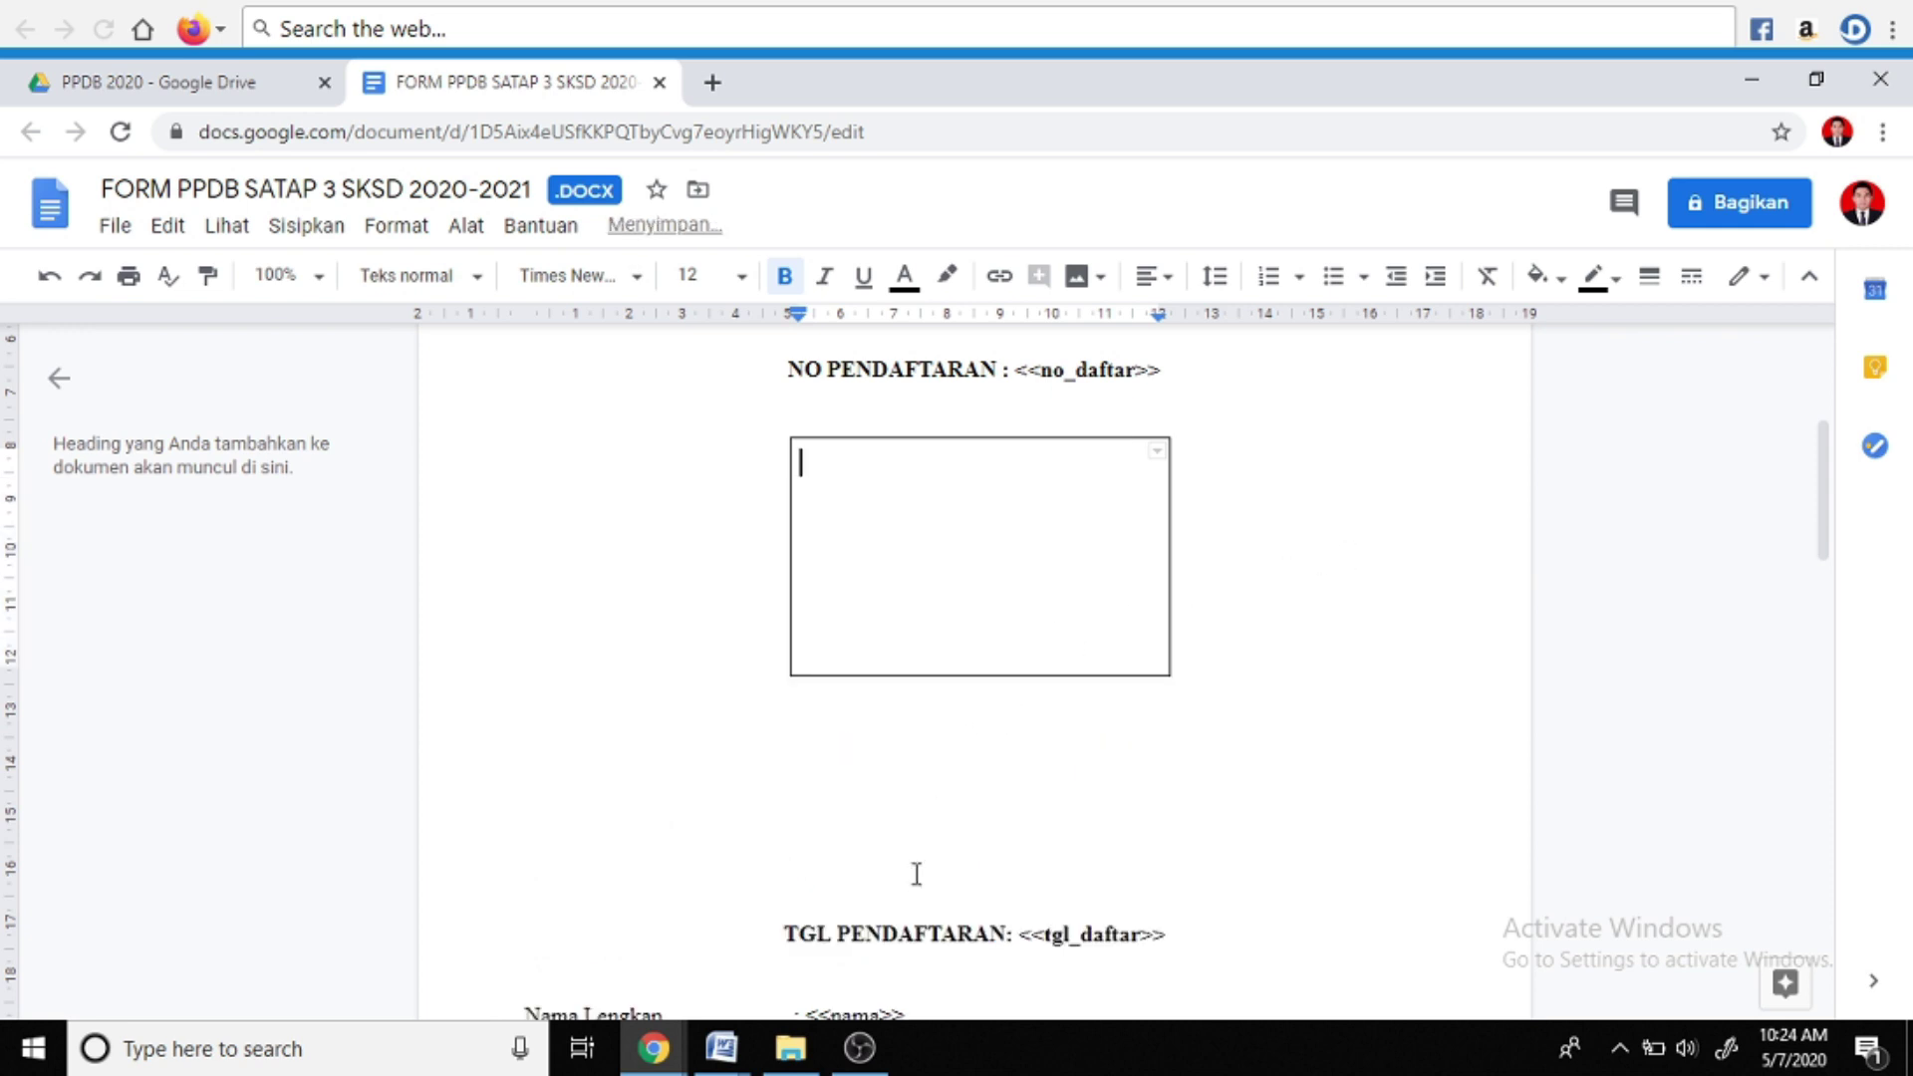
# Remove the blank lines between the box and TGL PENDAFTARAN
pyautogui.click(913, 877)
pyautogui.press('BackSpace')
pyautogui.press('BackSpace')
pyautogui.press('BackSpace')
pyautogui.press('BackSpace')
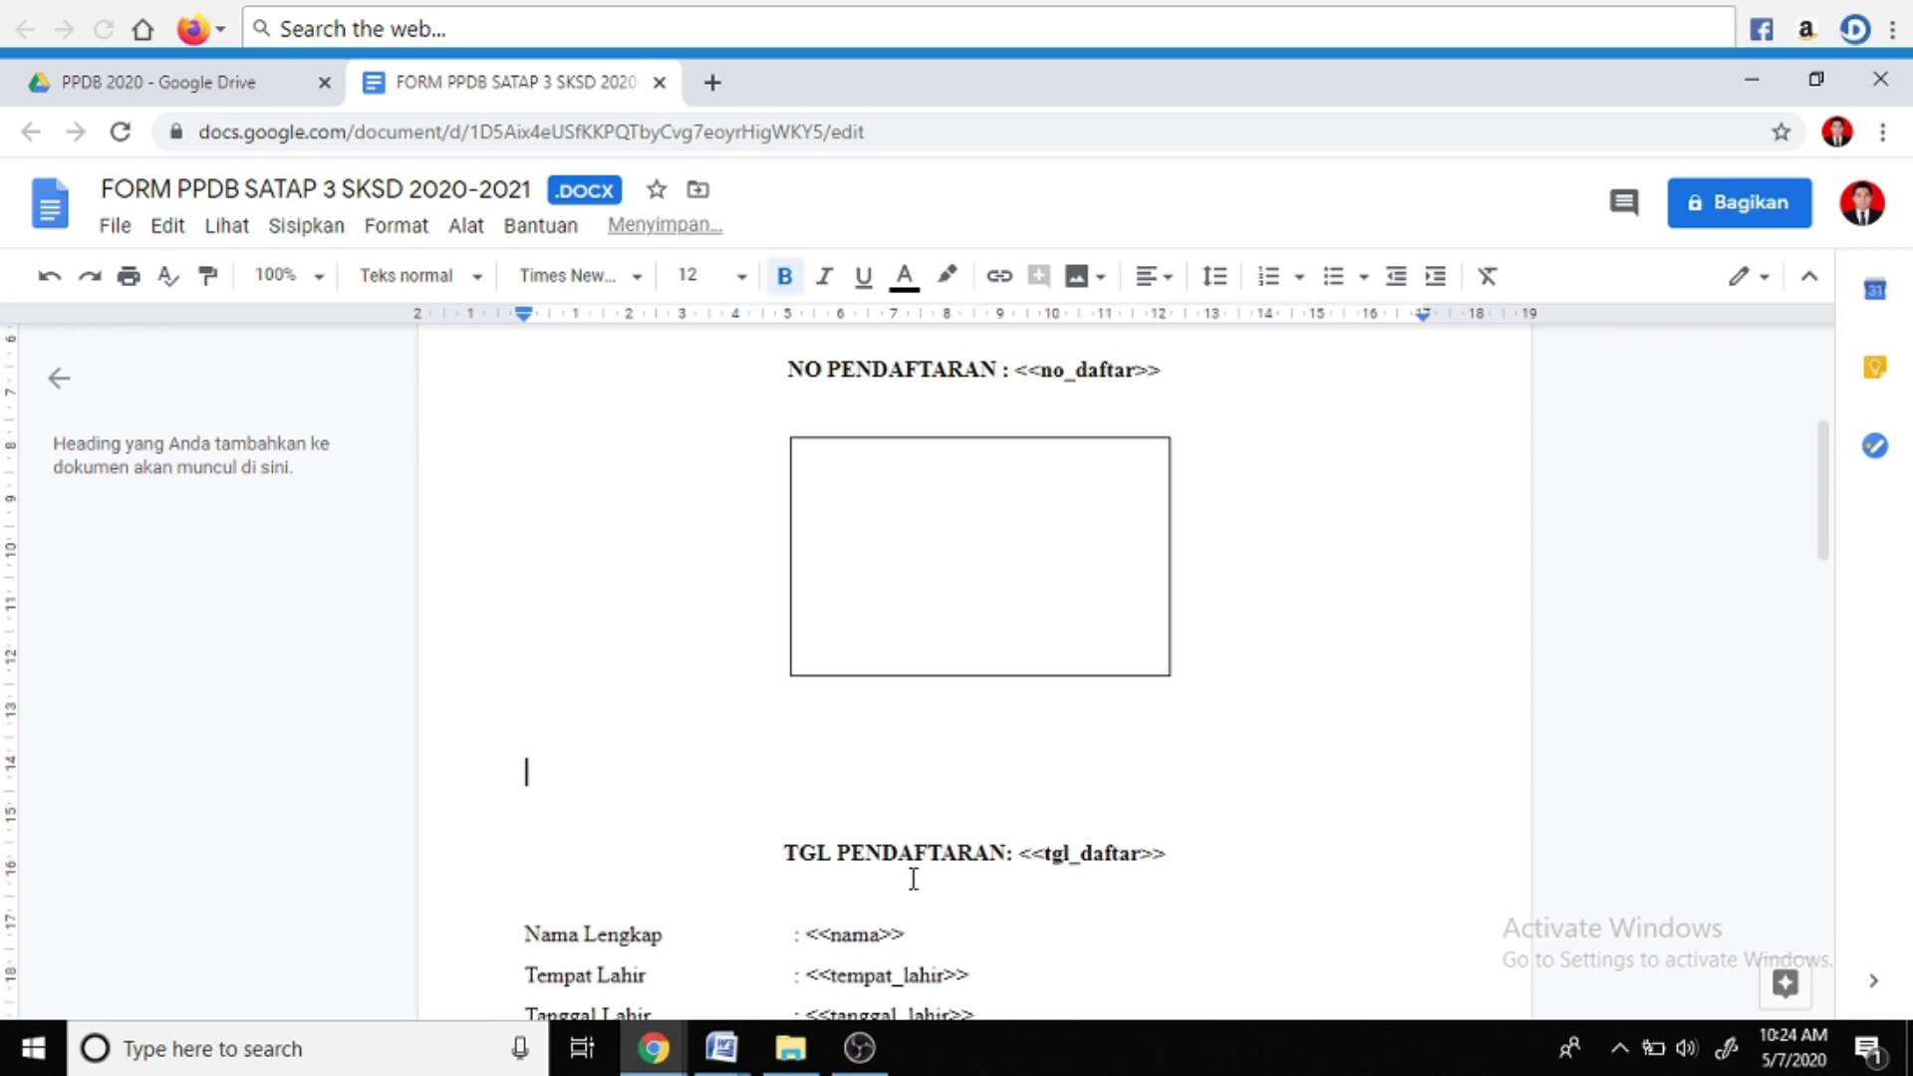
pyautogui.press('Down')
pyautogui.press('BackSpace')
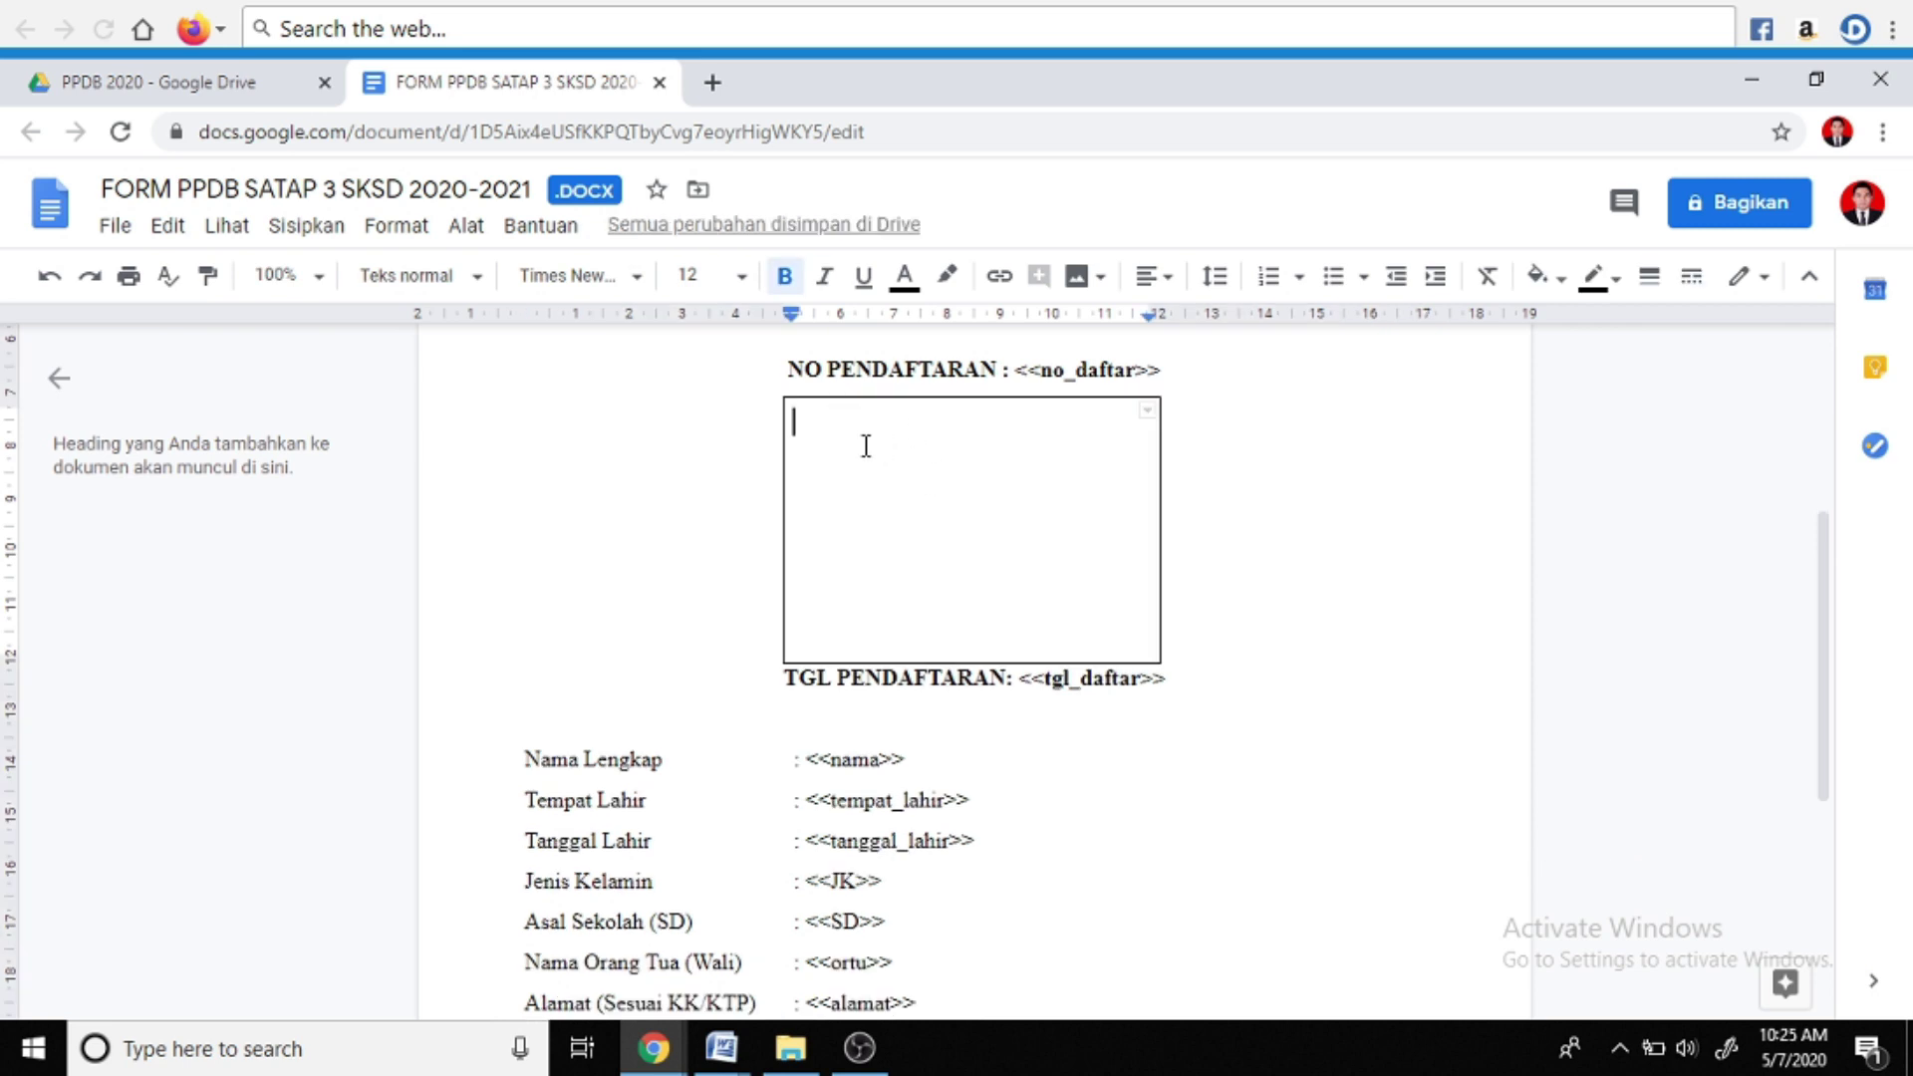
# Enter <<foto>> in the box and center-align it
pyautogui.write('<')
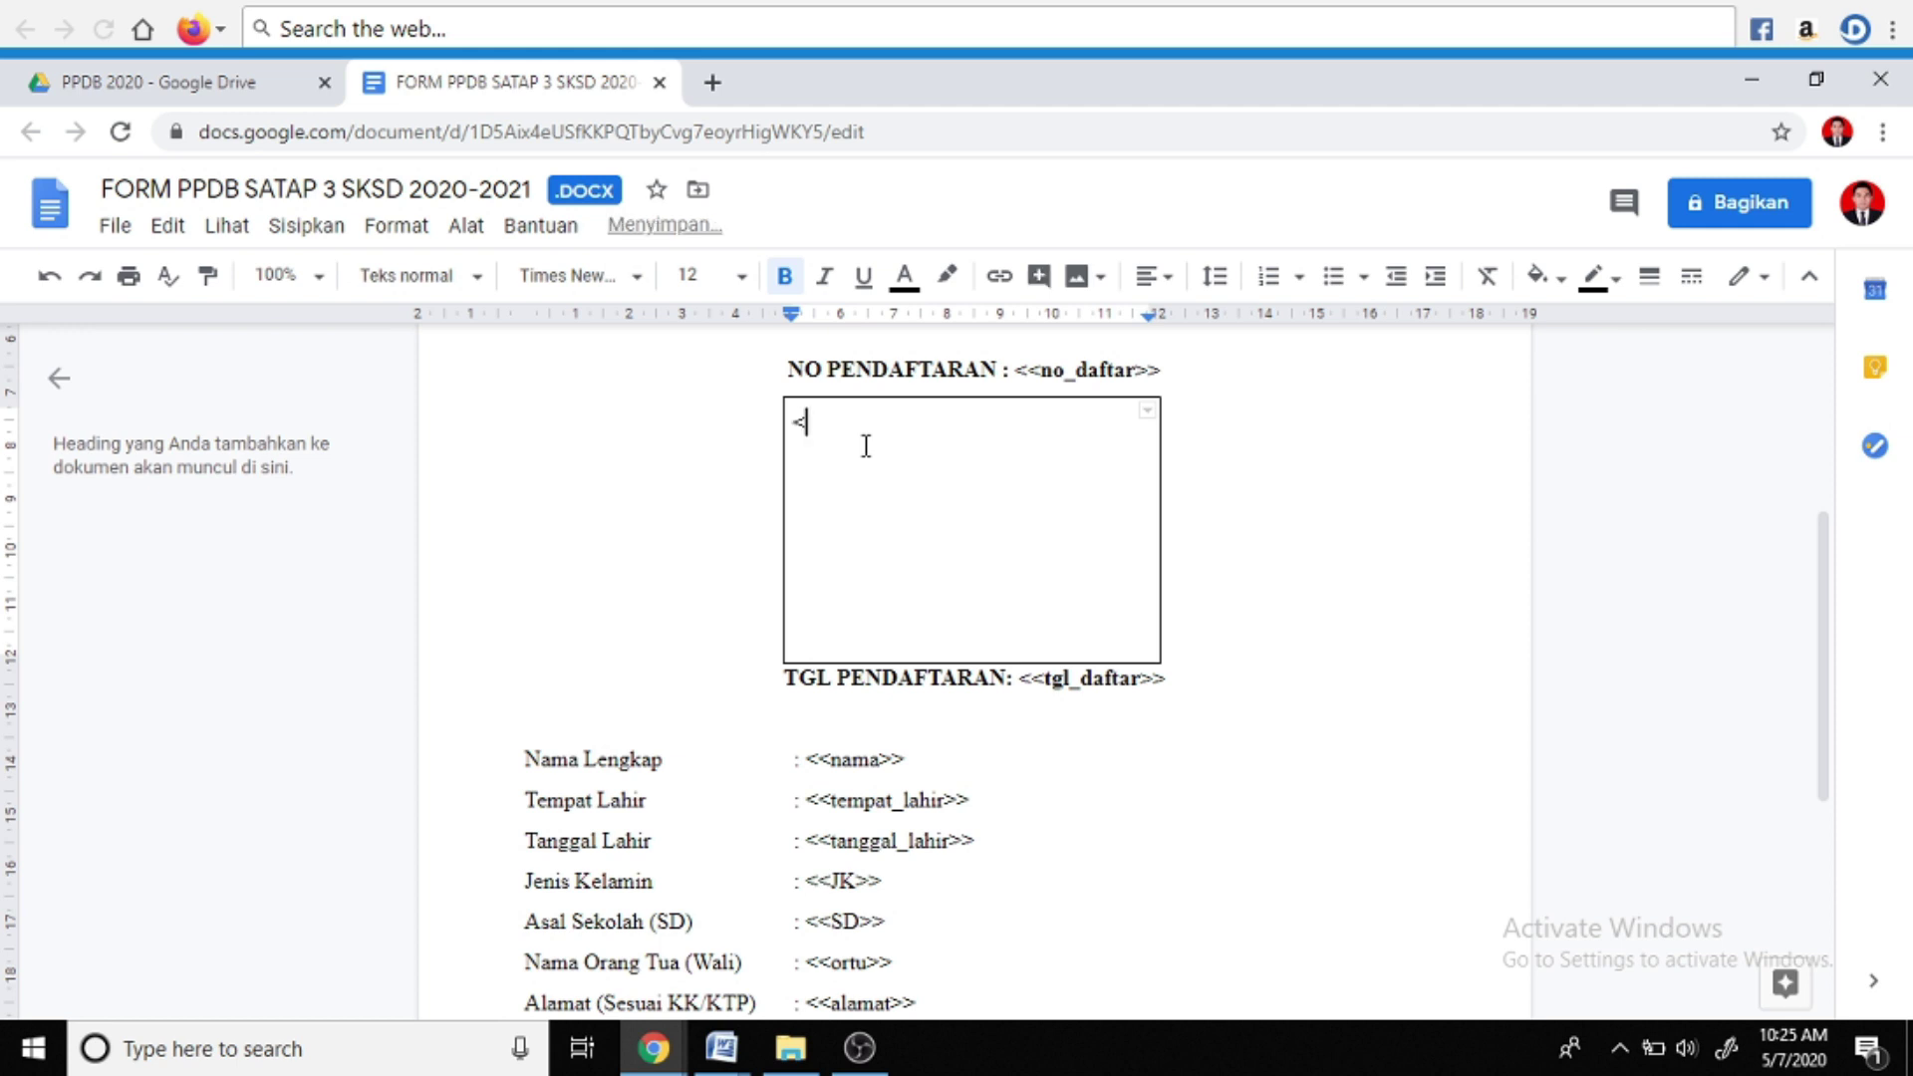
pyautogui.write('<fot')
pyautogui.click(819, 420)
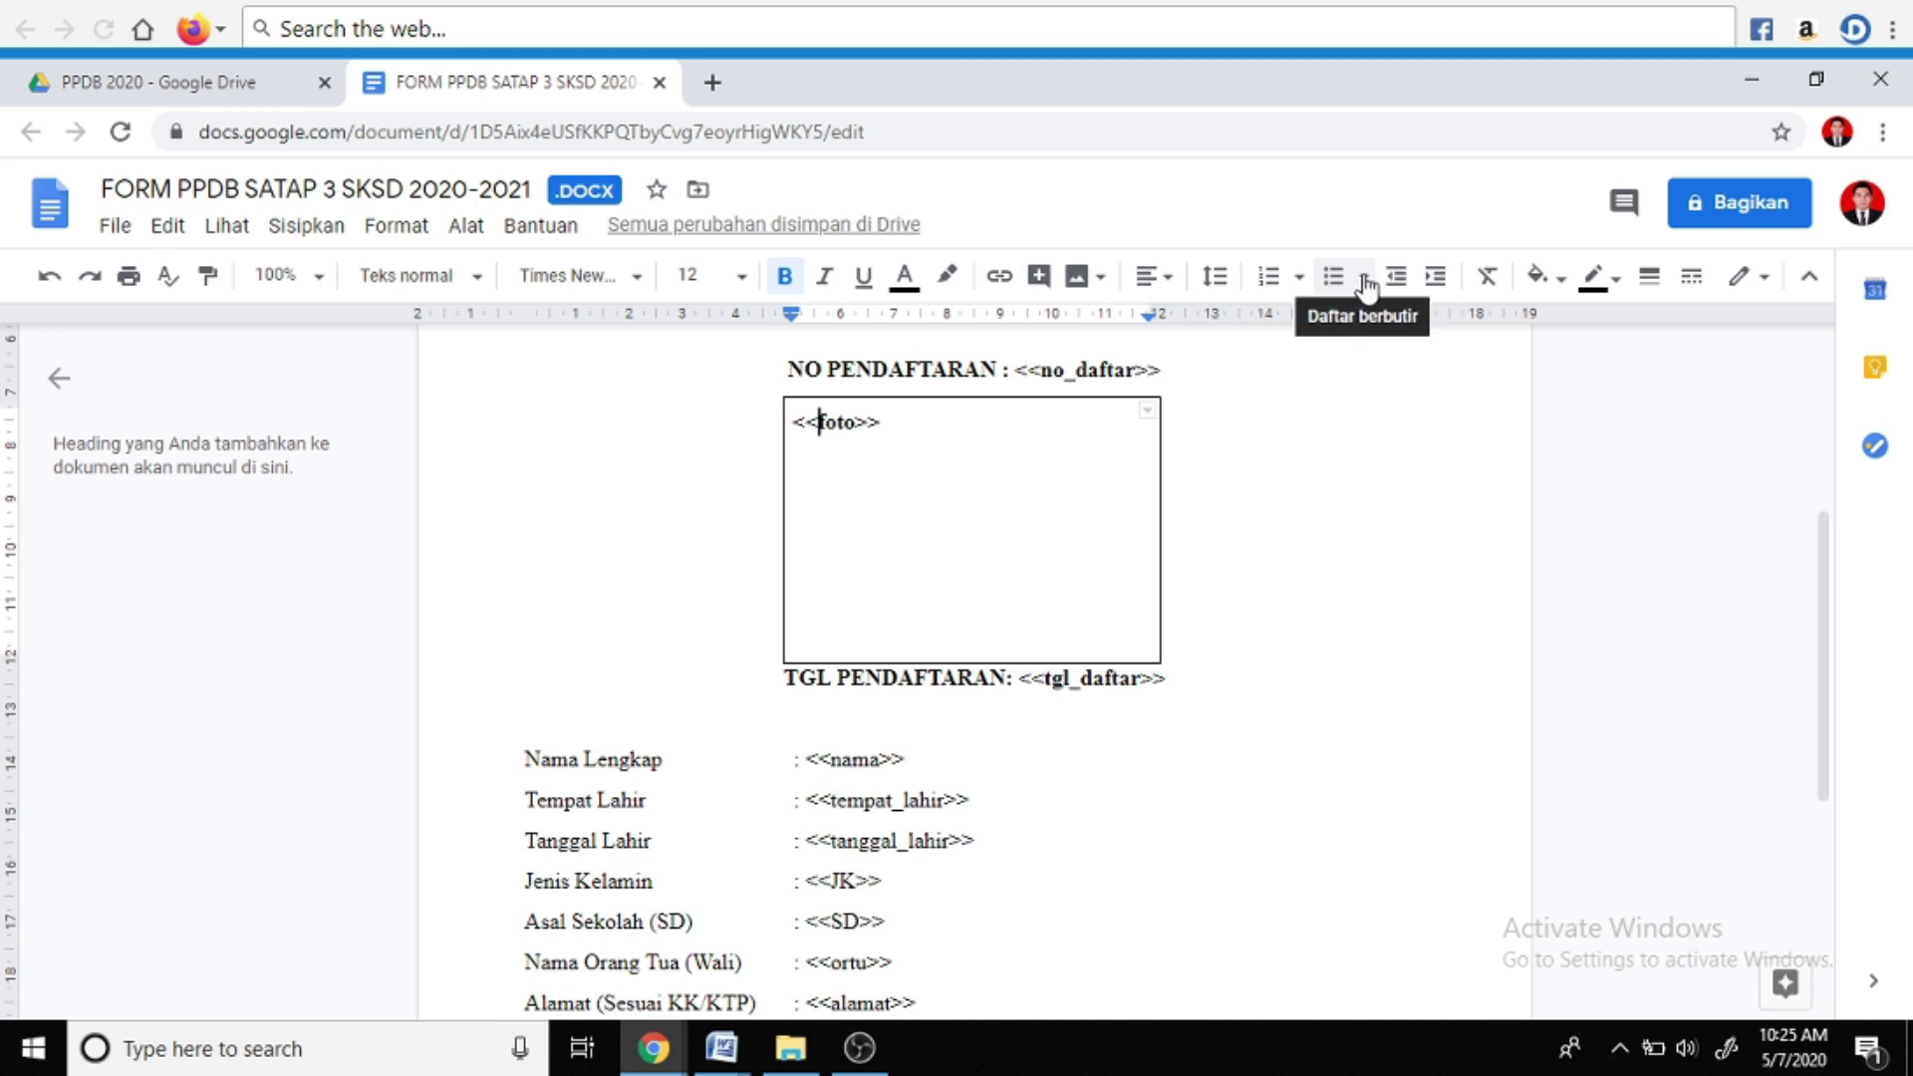
pyautogui.click(1169, 283)
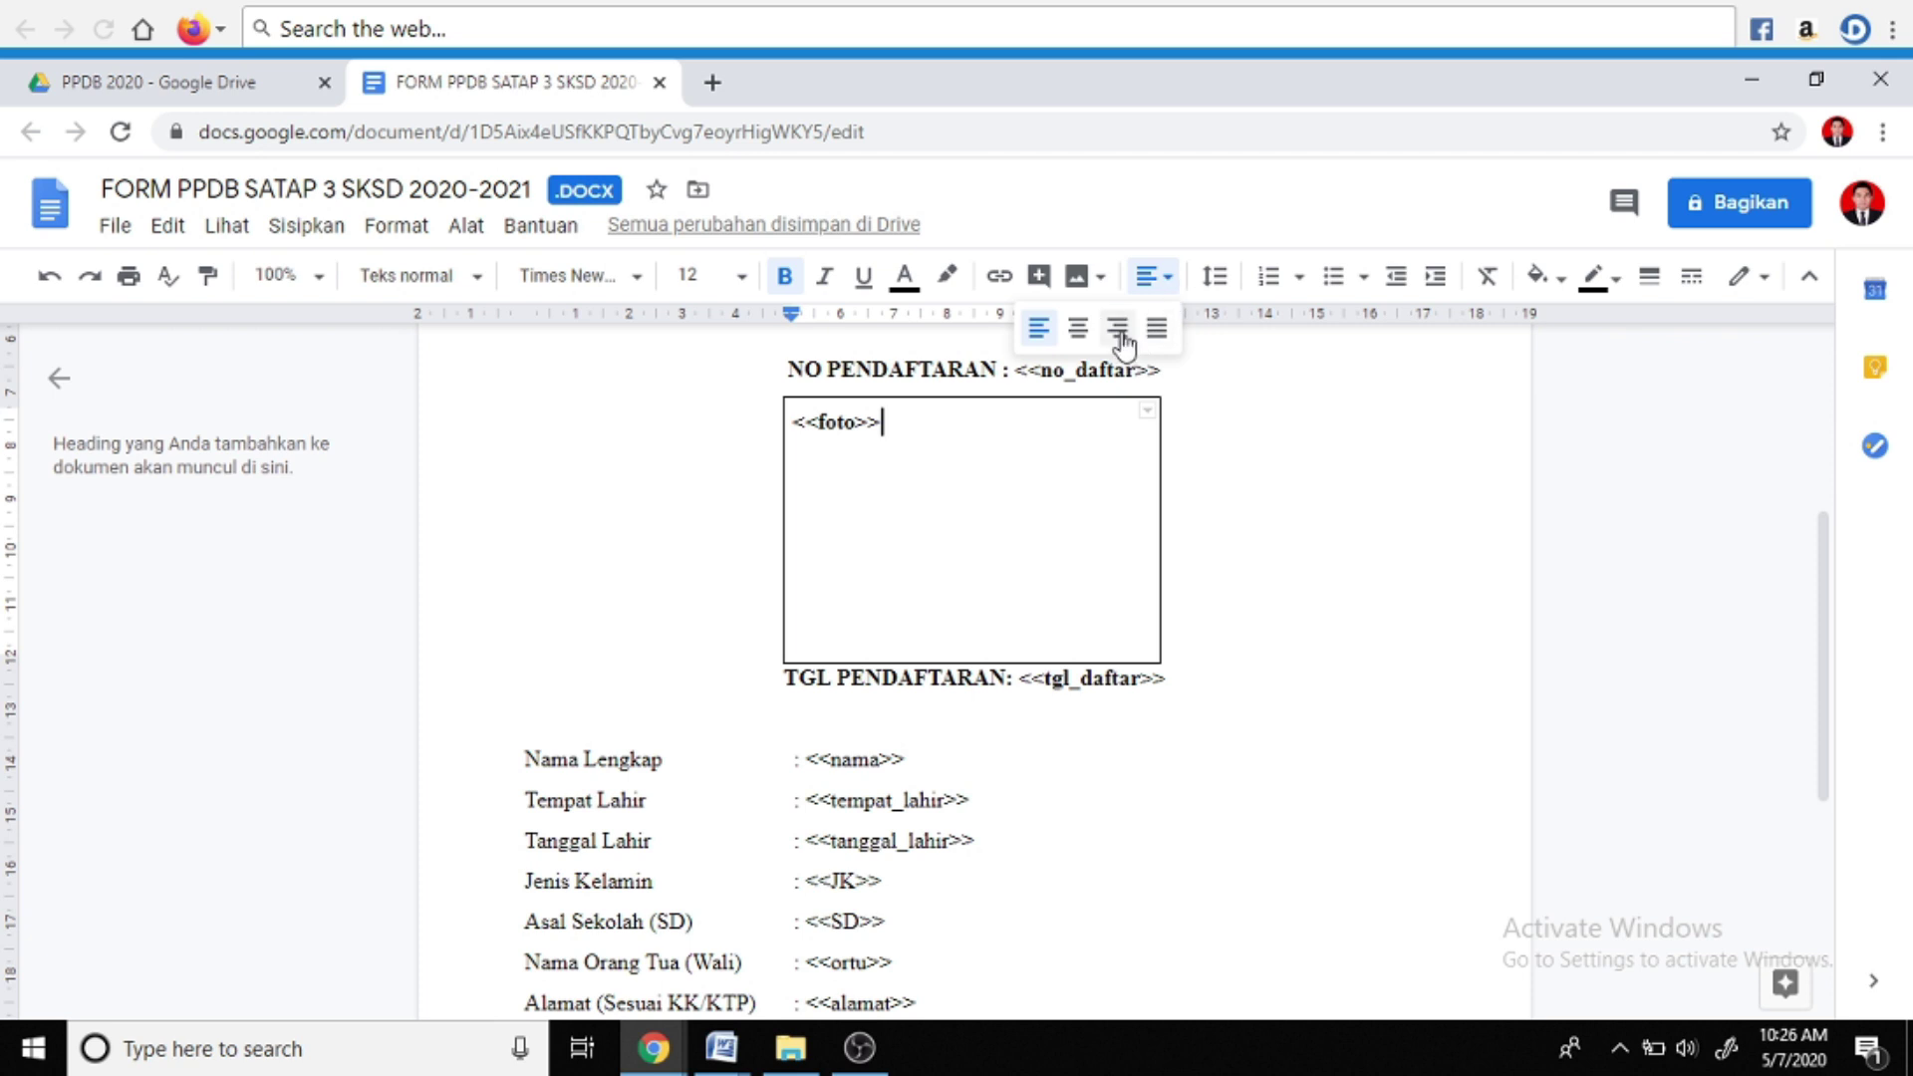
pyautogui.click(1079, 329)
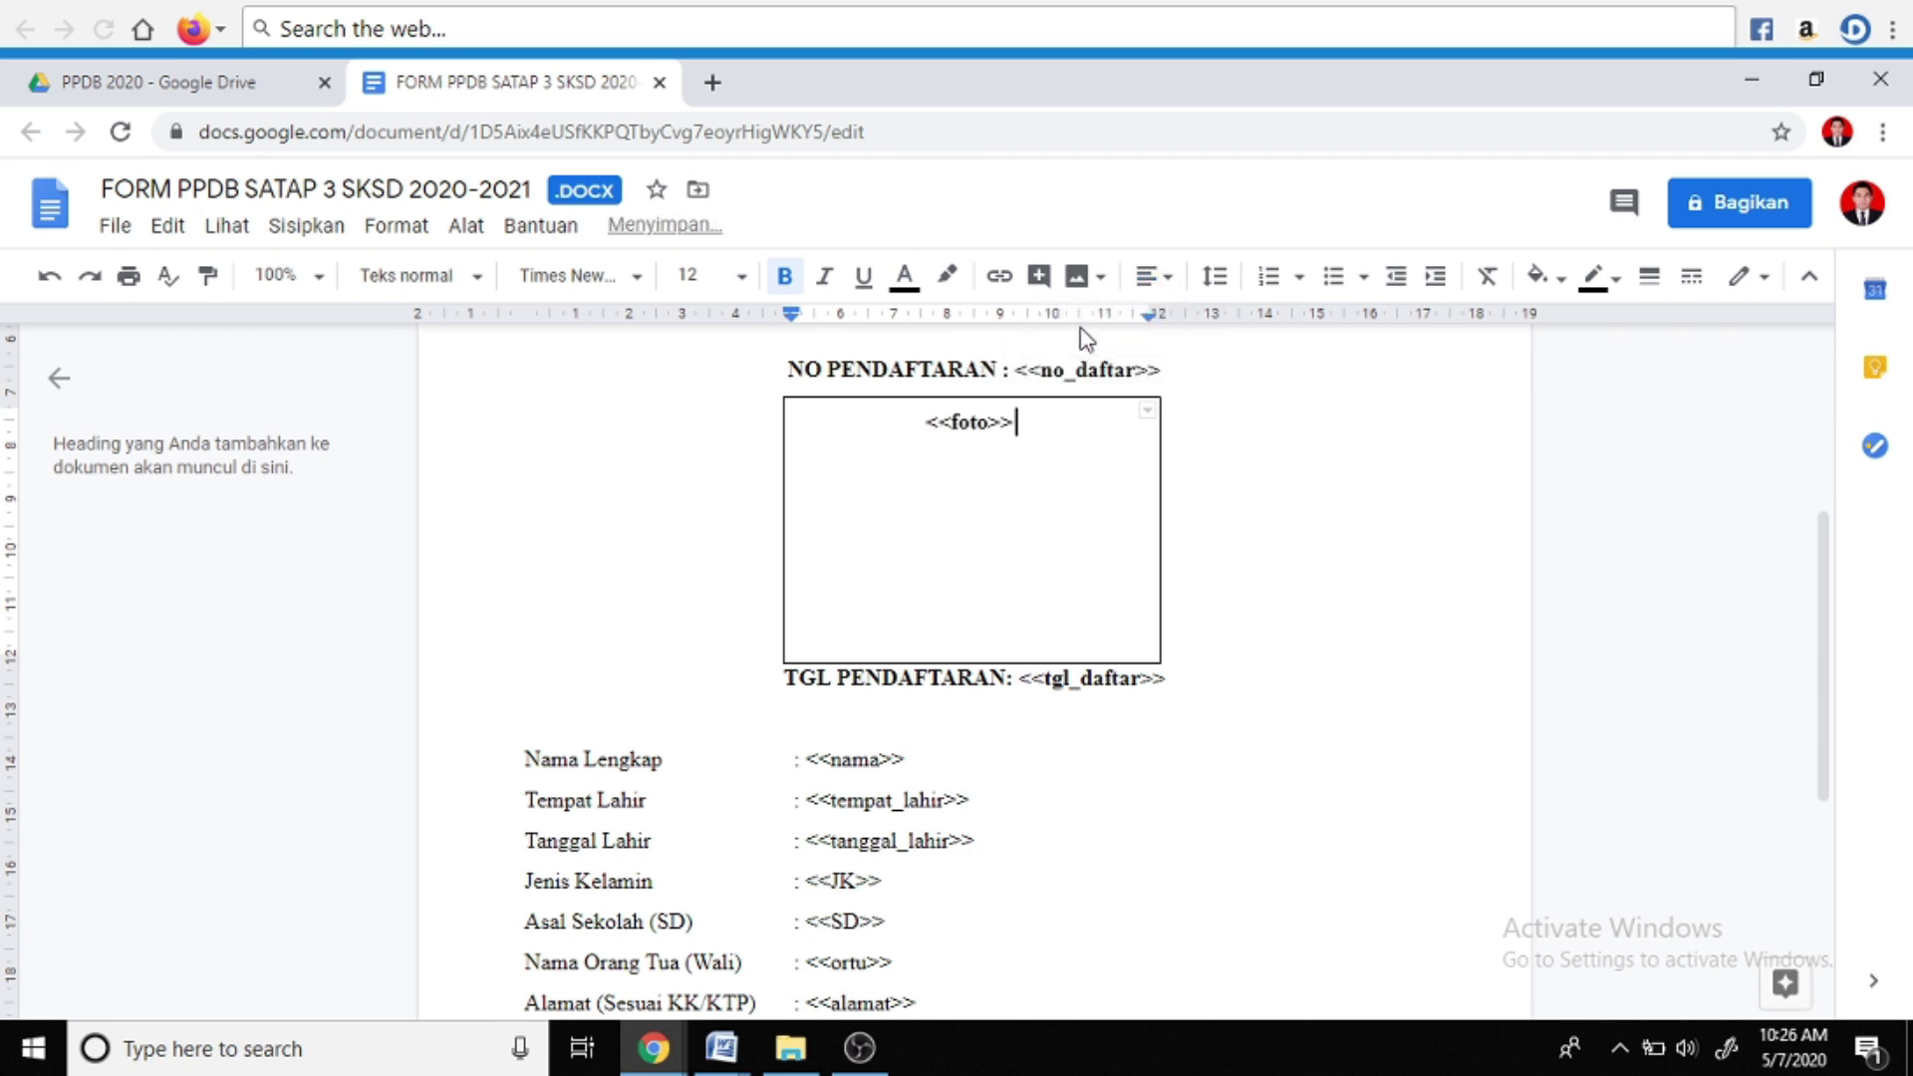
pyautogui.scroll(4, 956, 469)
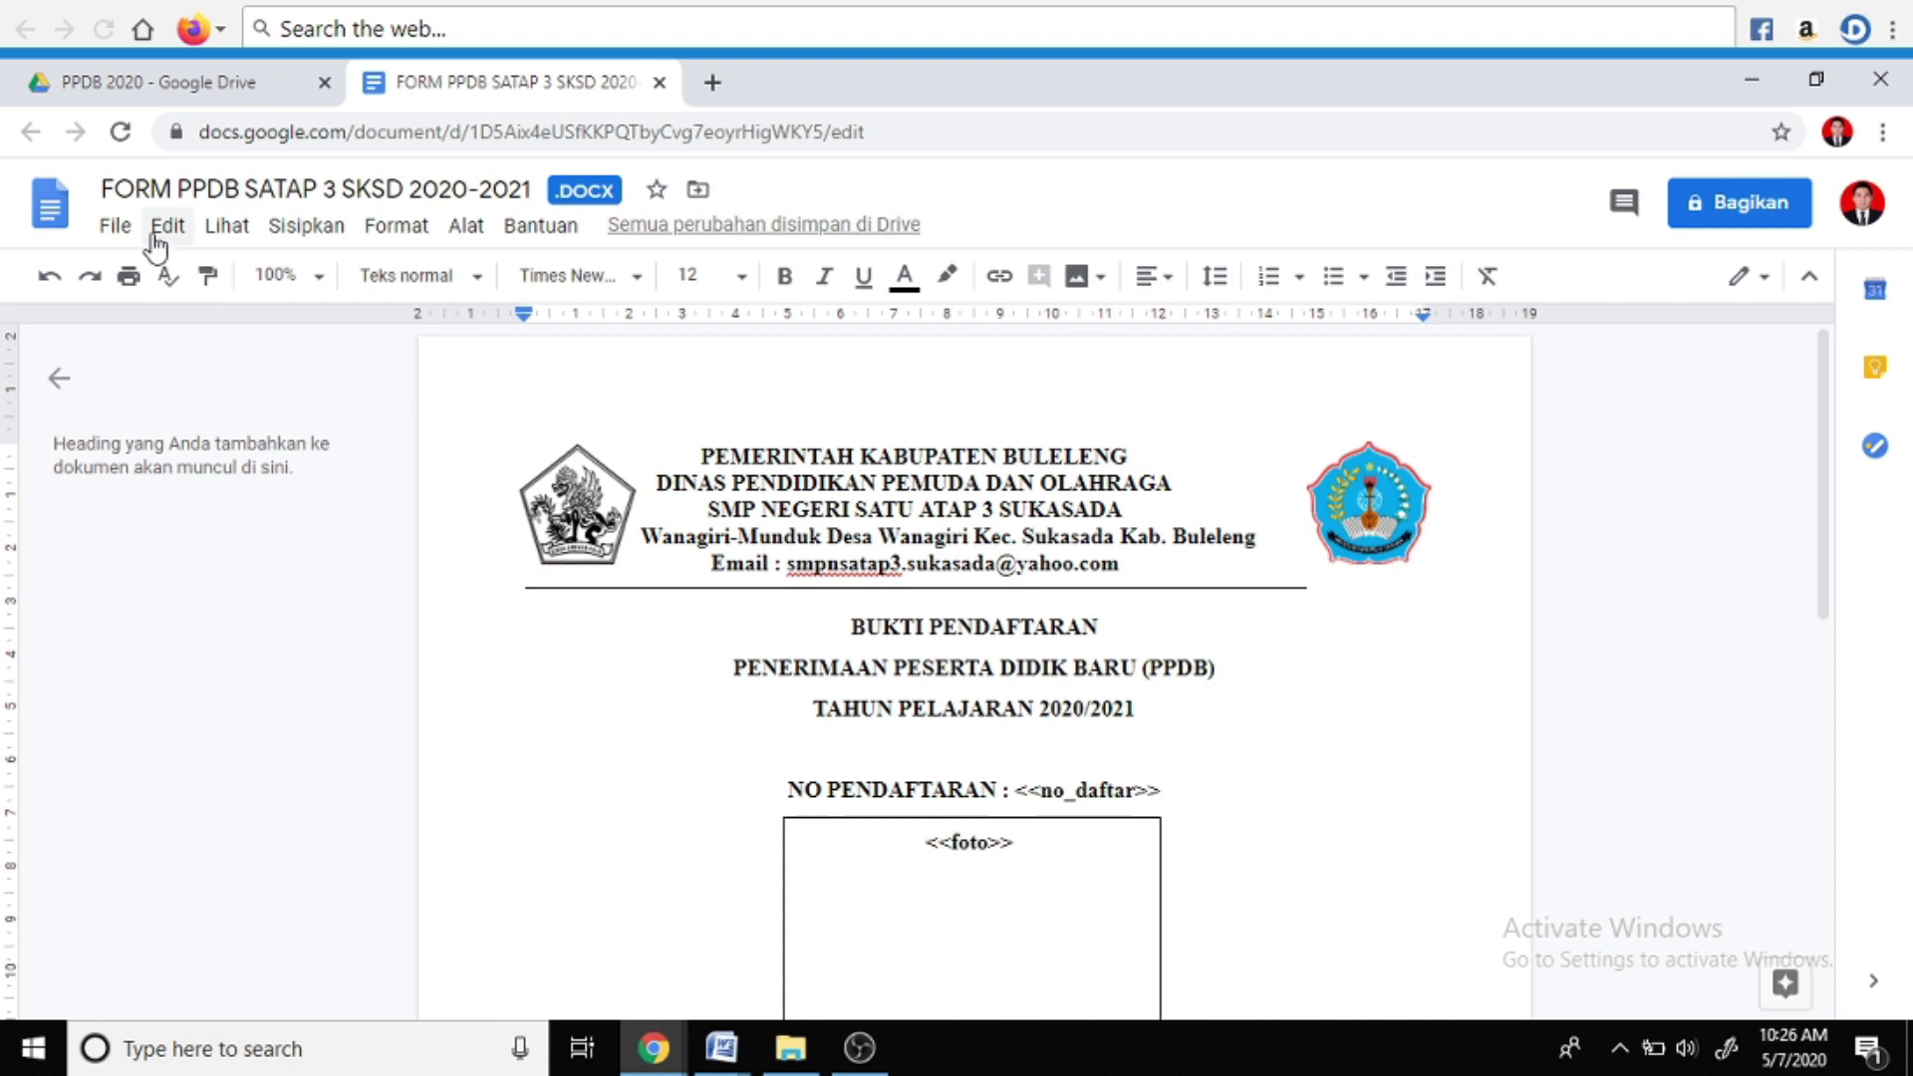
# Save the form as a Google Docs copy, then close both document tabs and the Drive preview
pyautogui.click(115, 230)
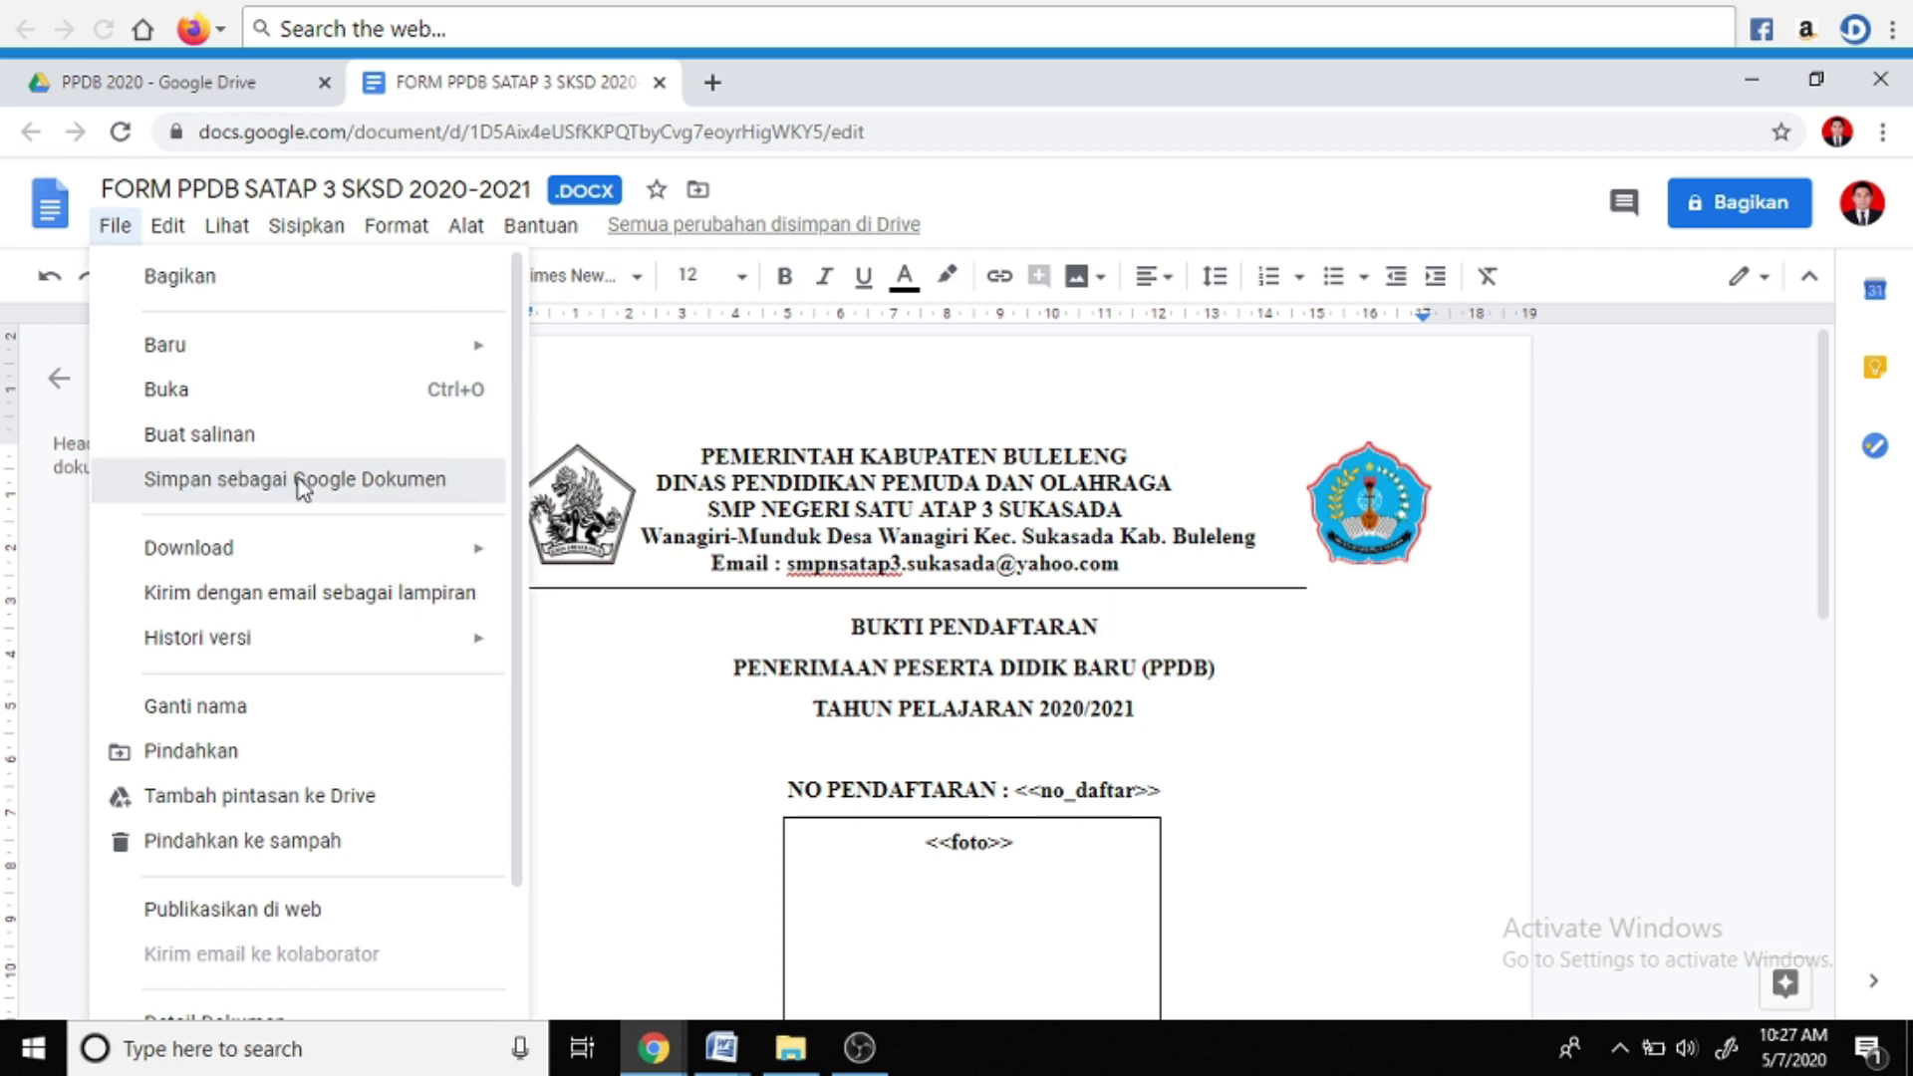
pyautogui.click(299, 484)
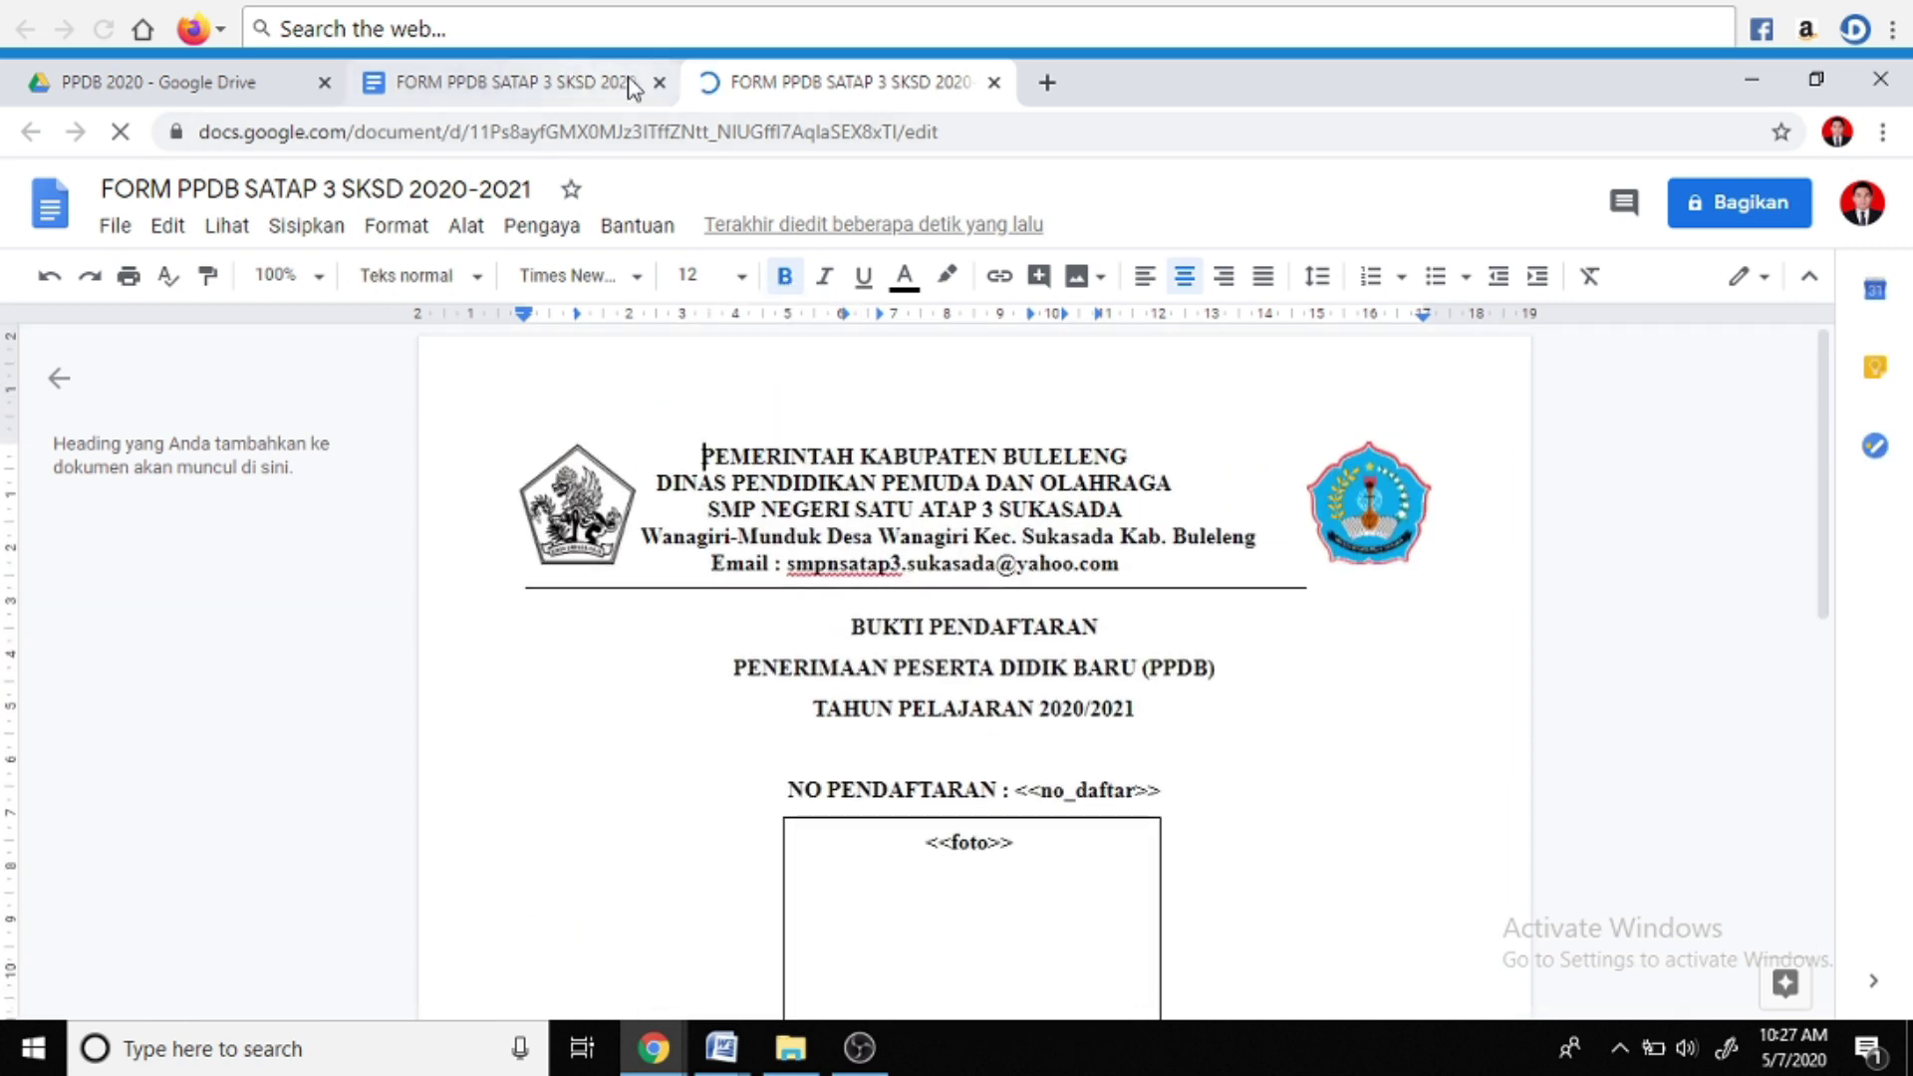
pyautogui.click(574, 82)
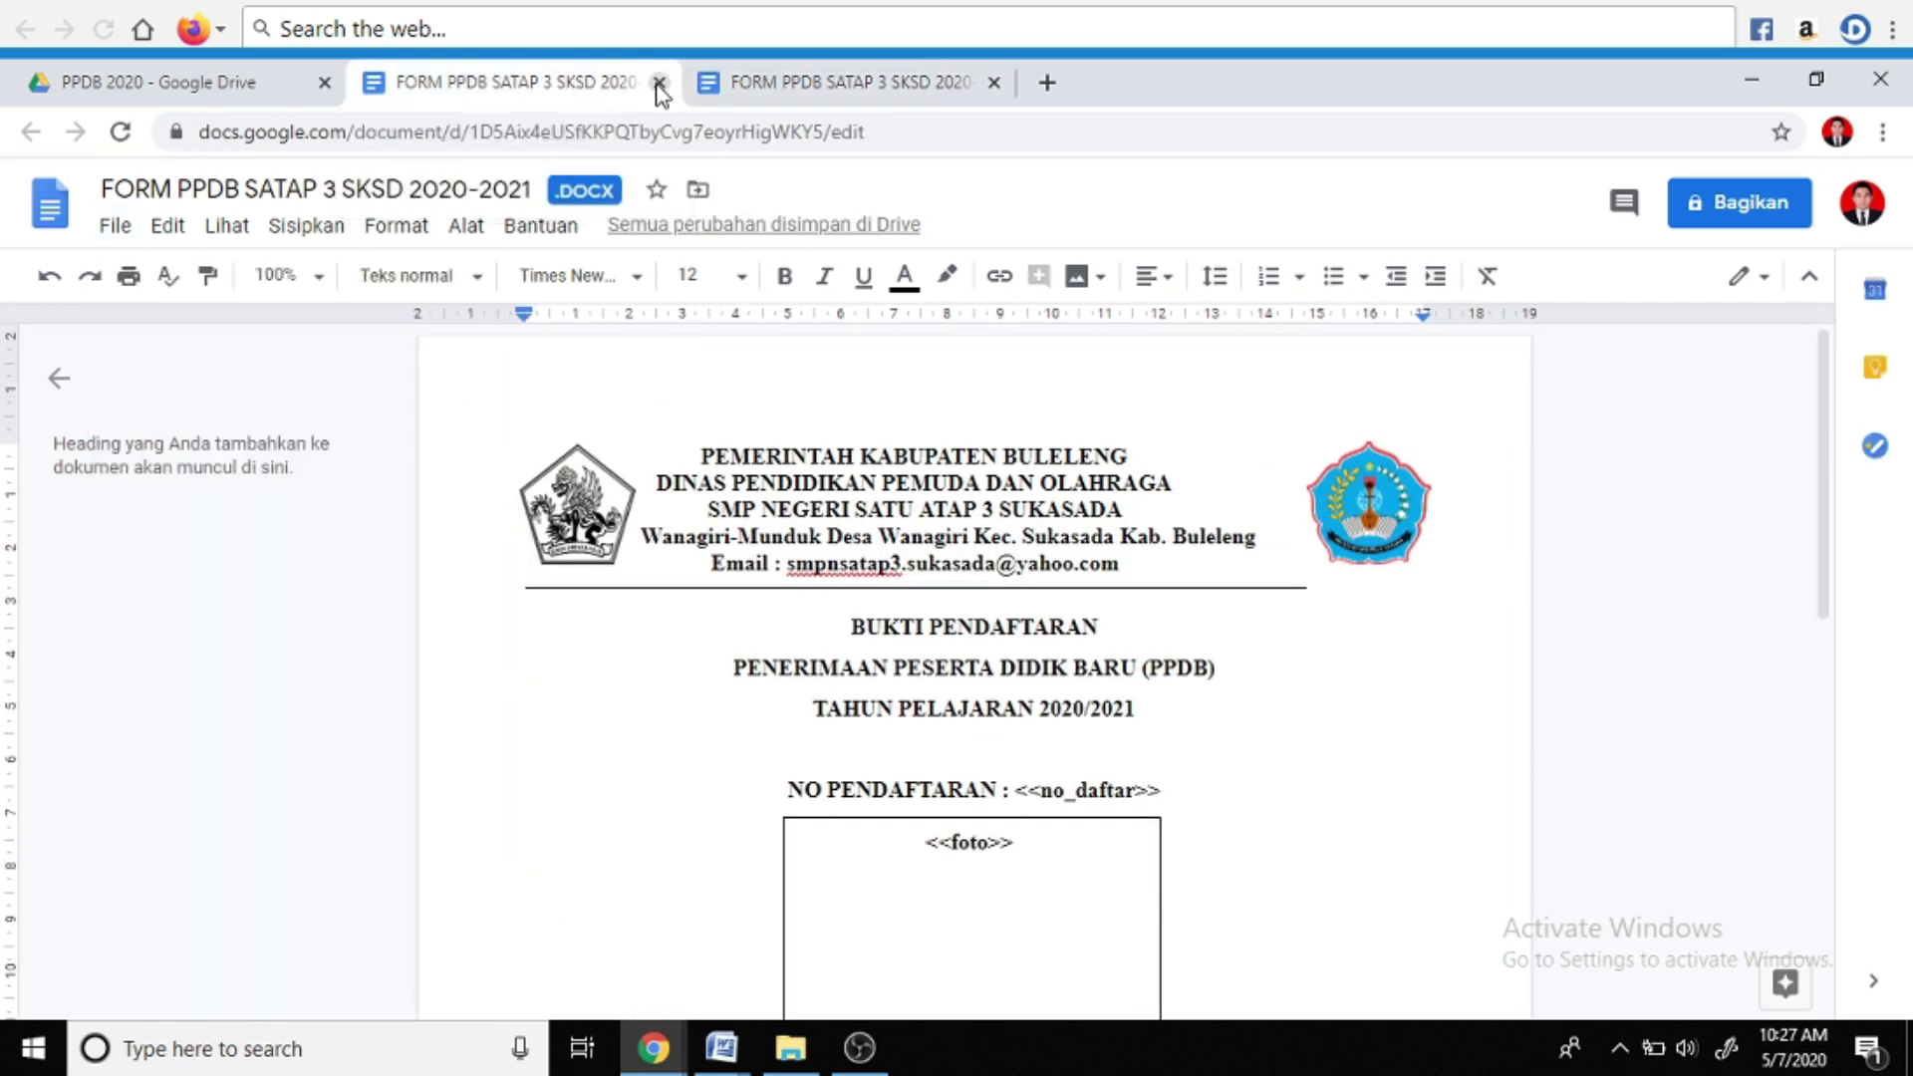
pyautogui.click(658, 82)
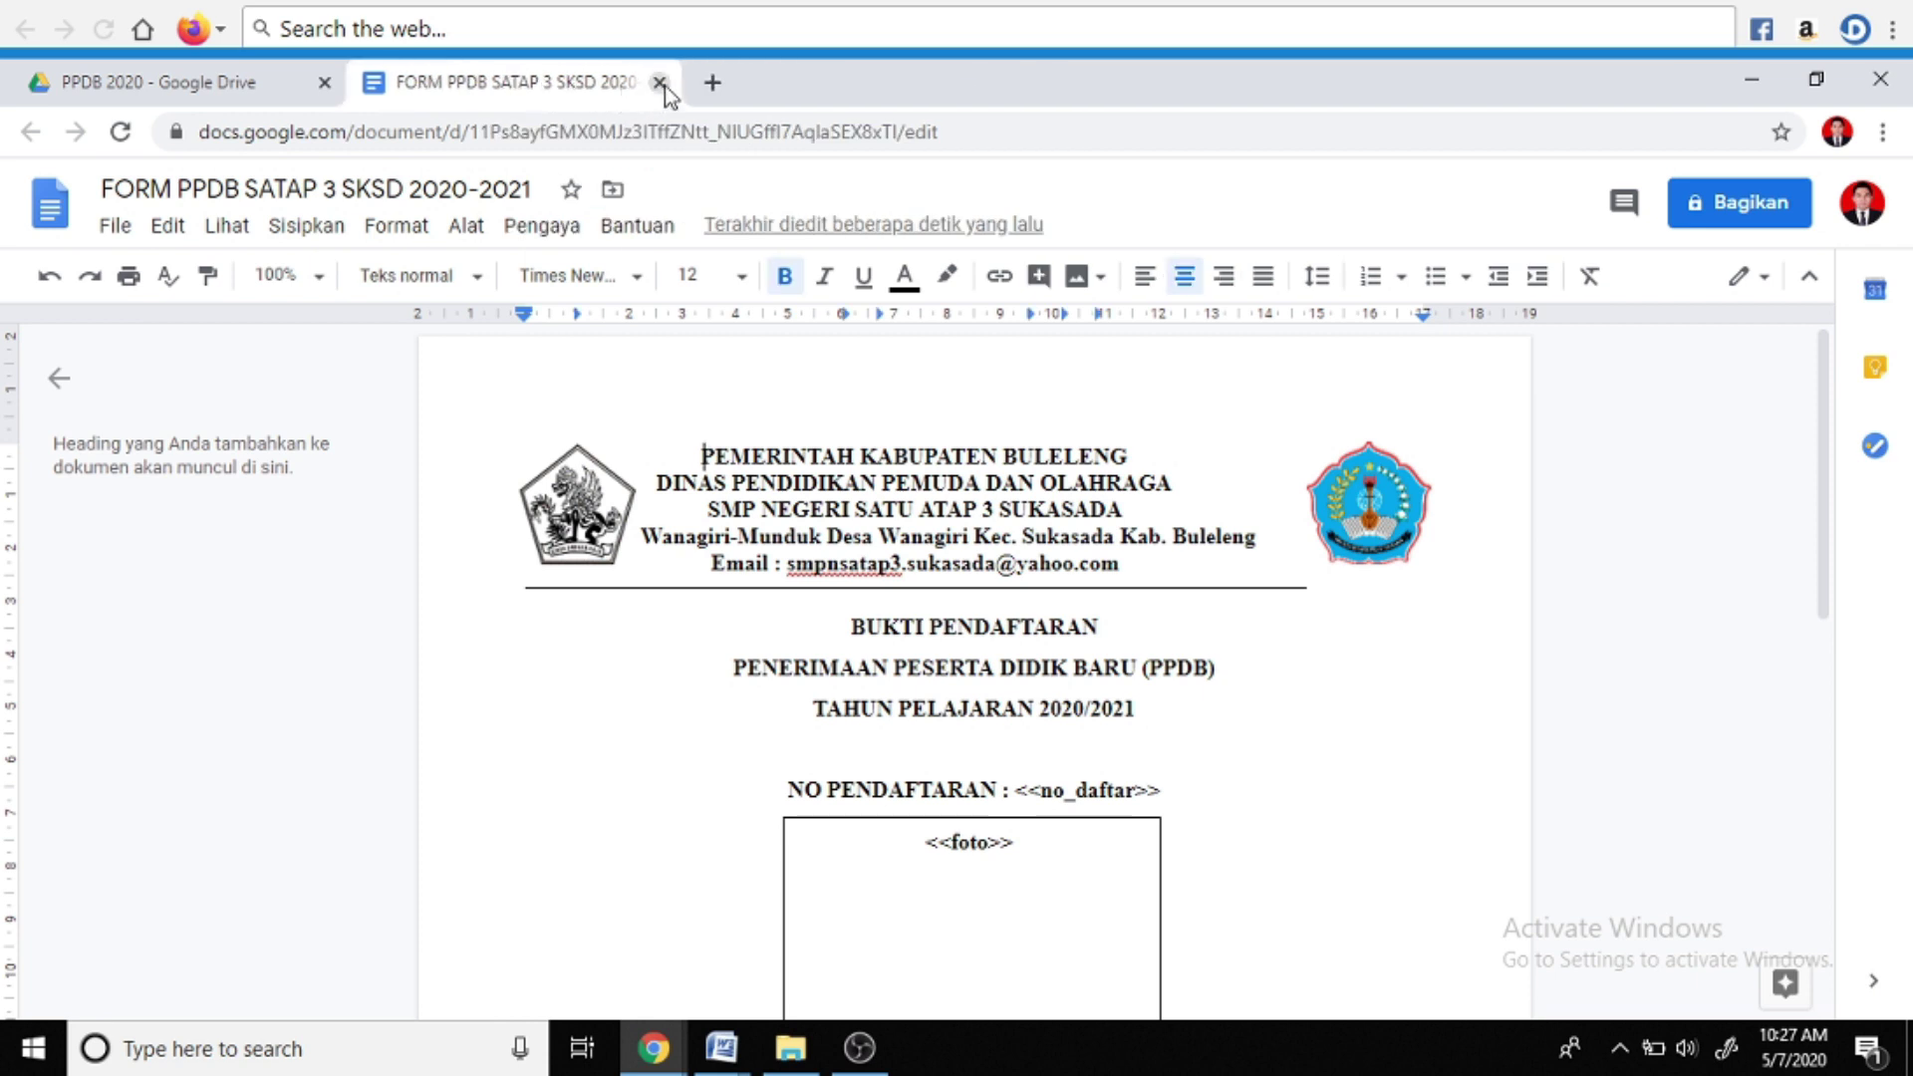
pyautogui.click(659, 82)
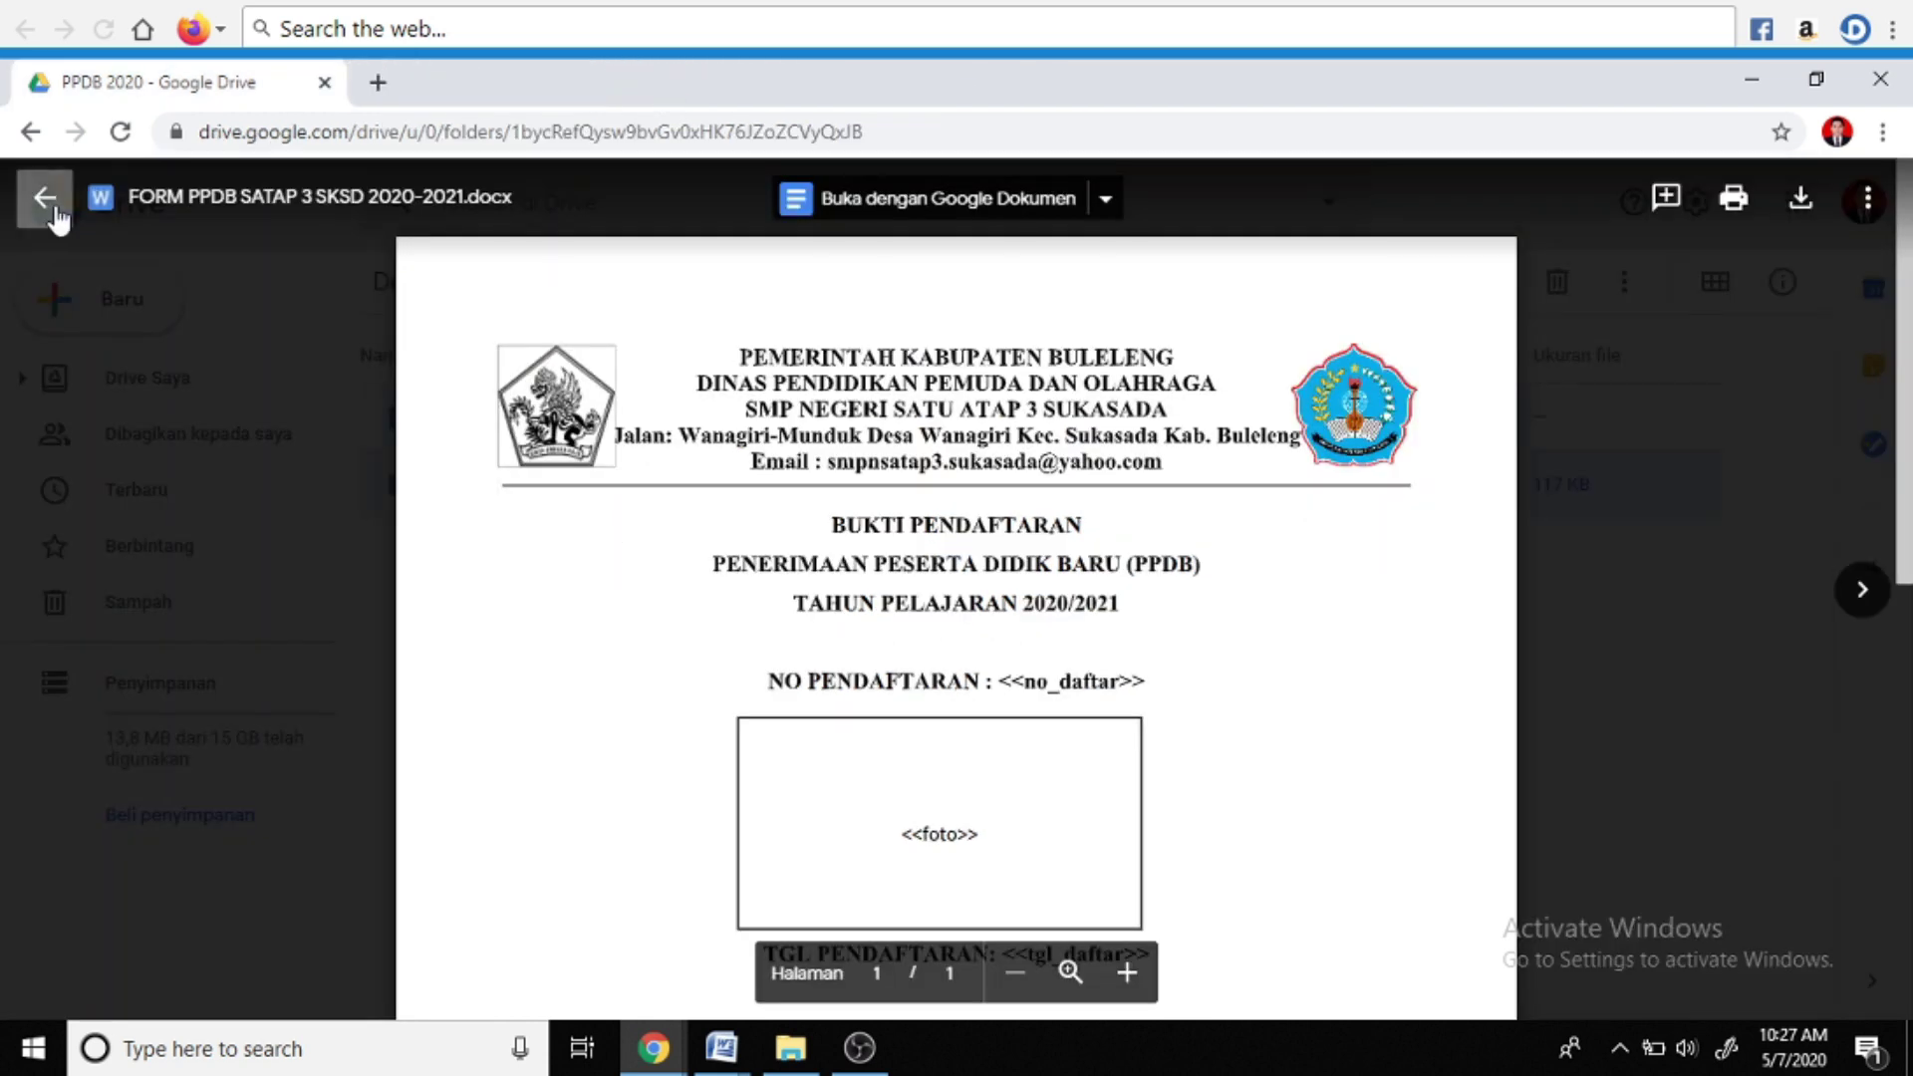
pyautogui.click(42, 198)
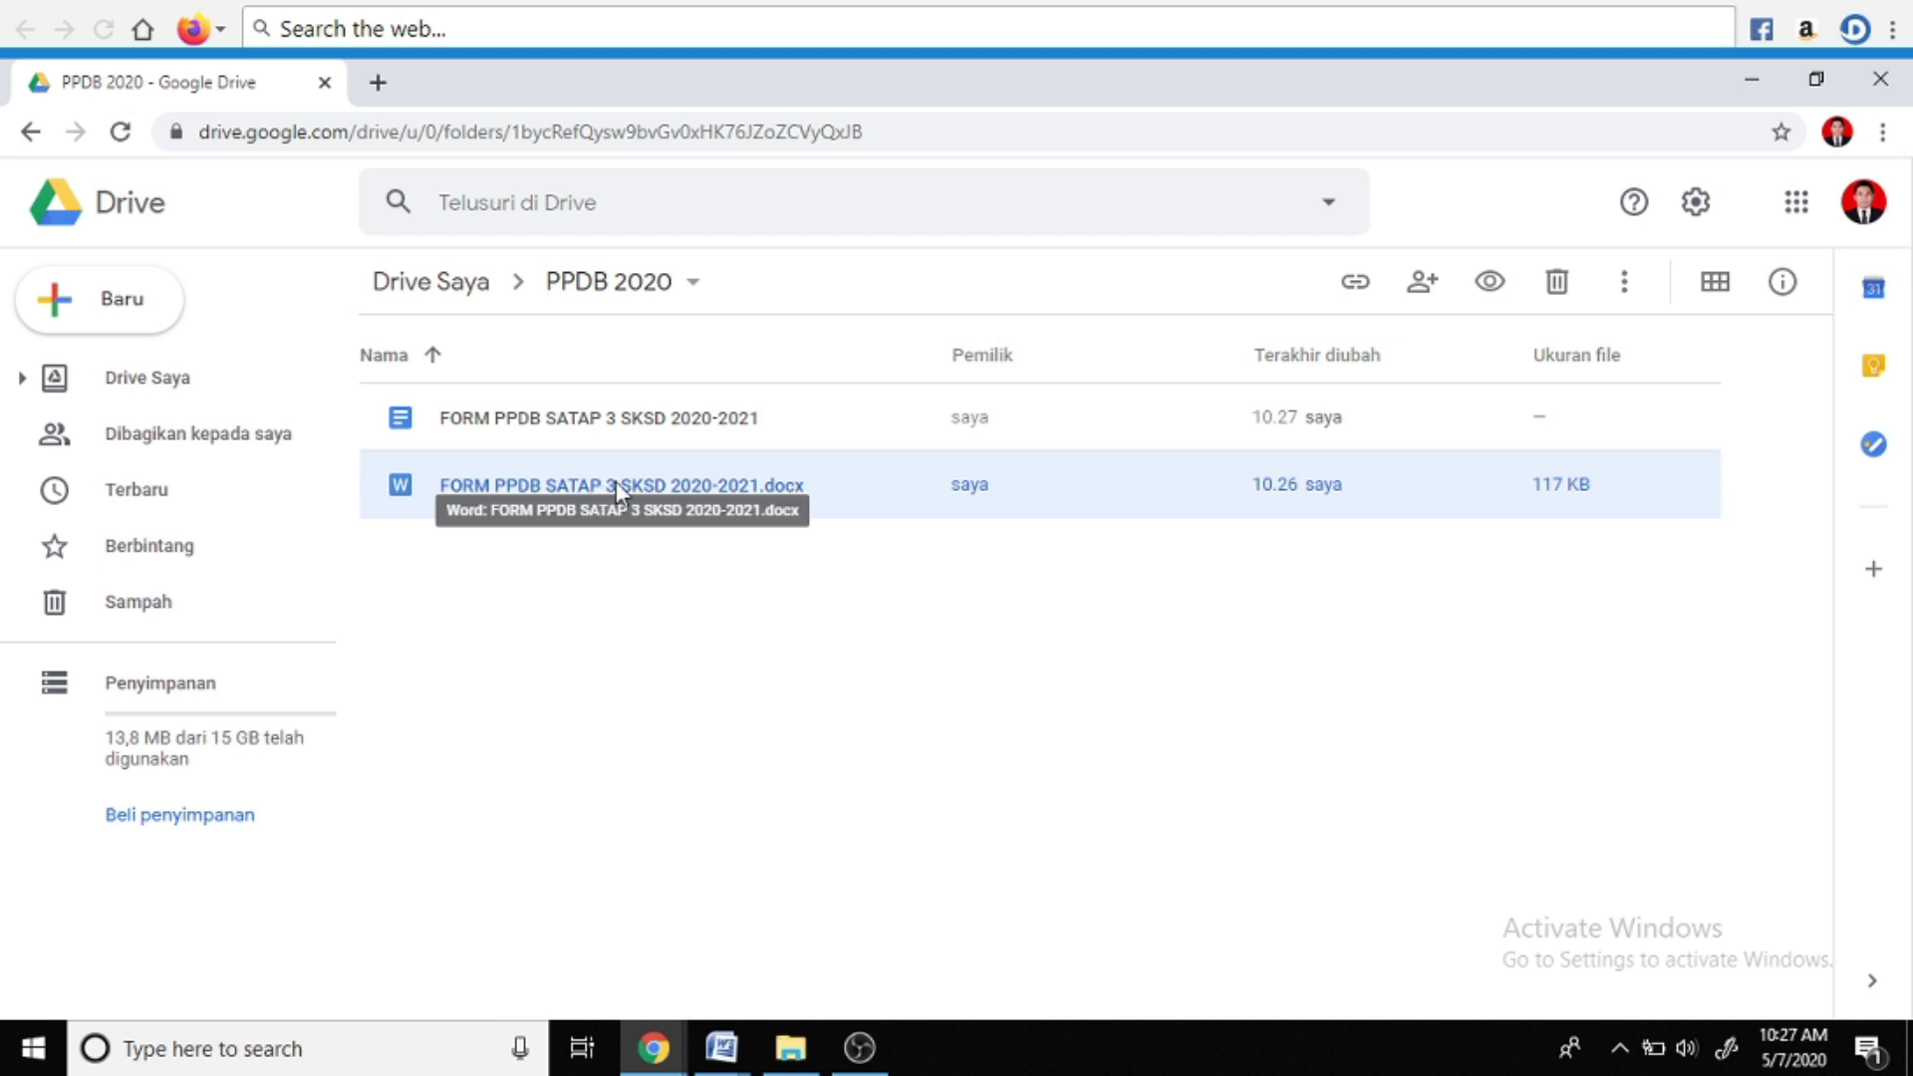
# Delete the original .docx from PPDB 2020 and create a new blank Google Form
pyautogui.rightClick(704, 488)
pyautogui.click(828, 967)
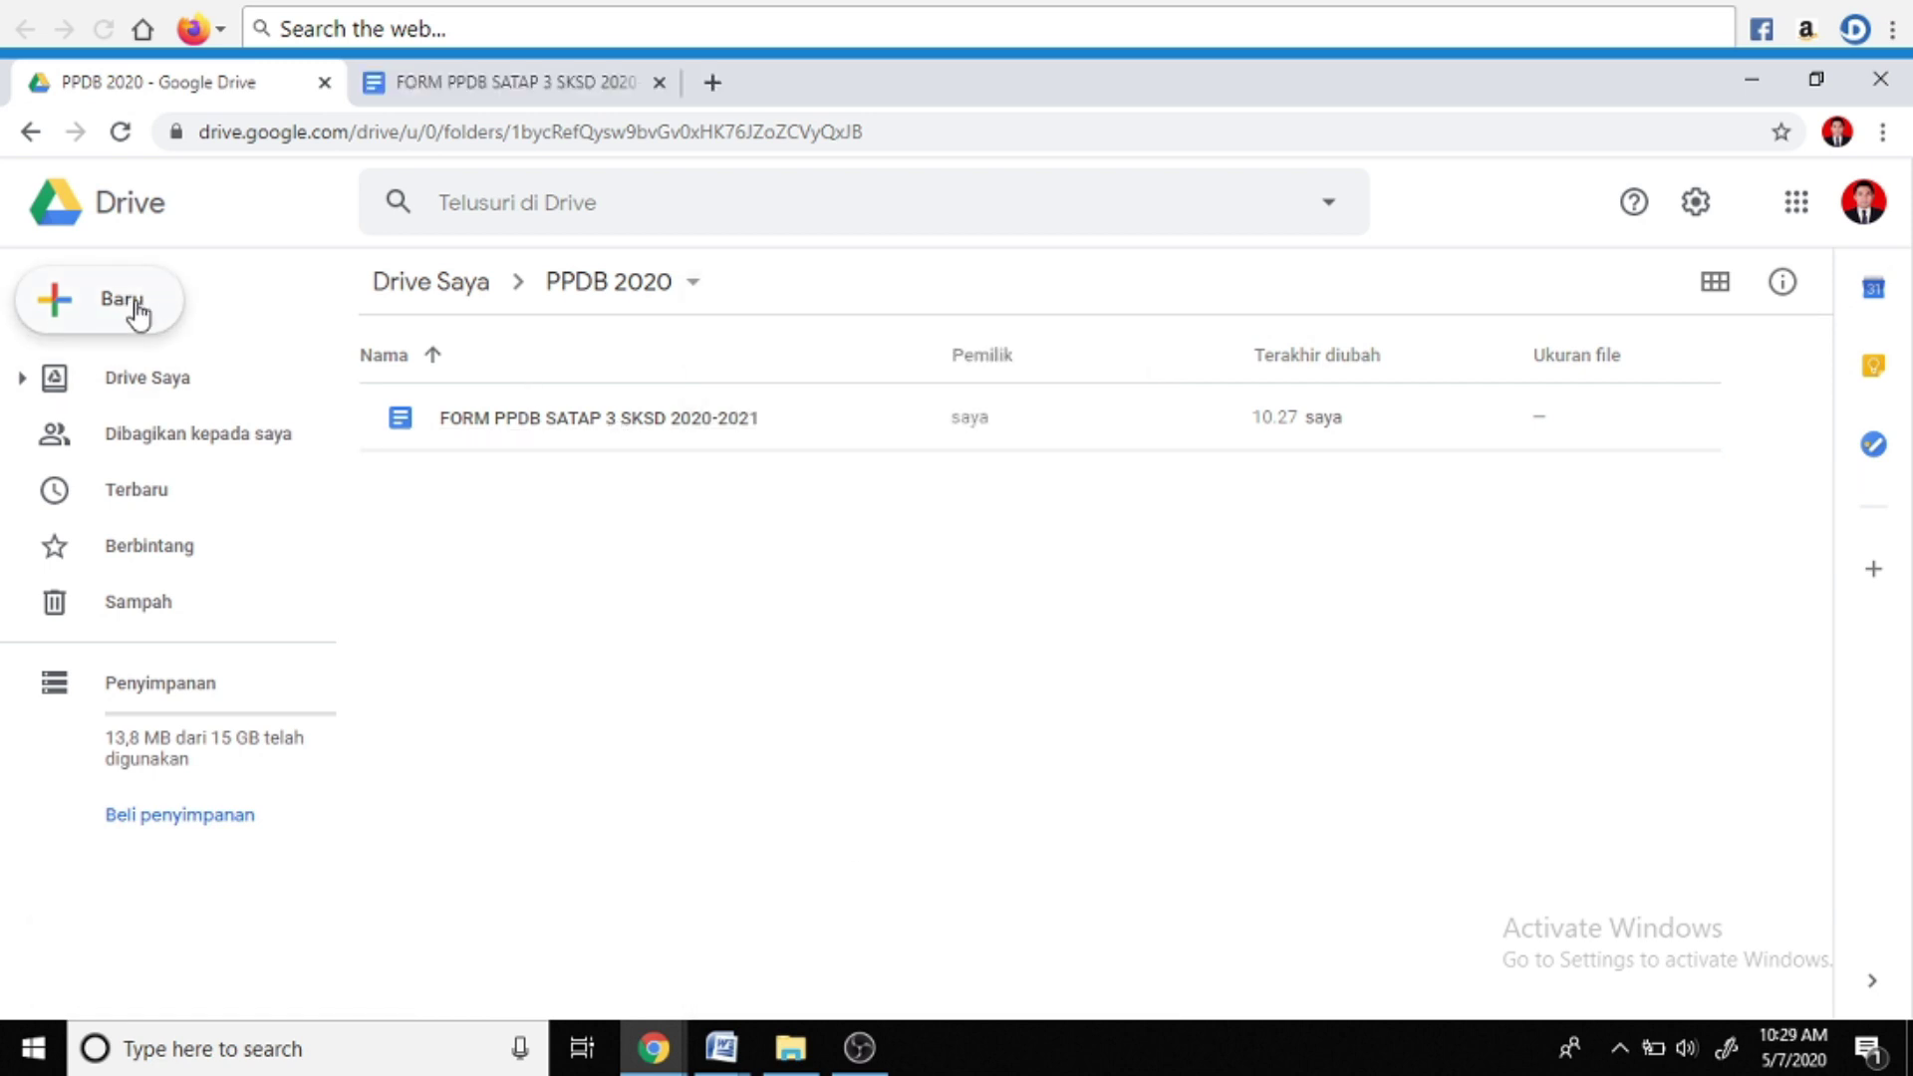
pyautogui.click(116, 309)
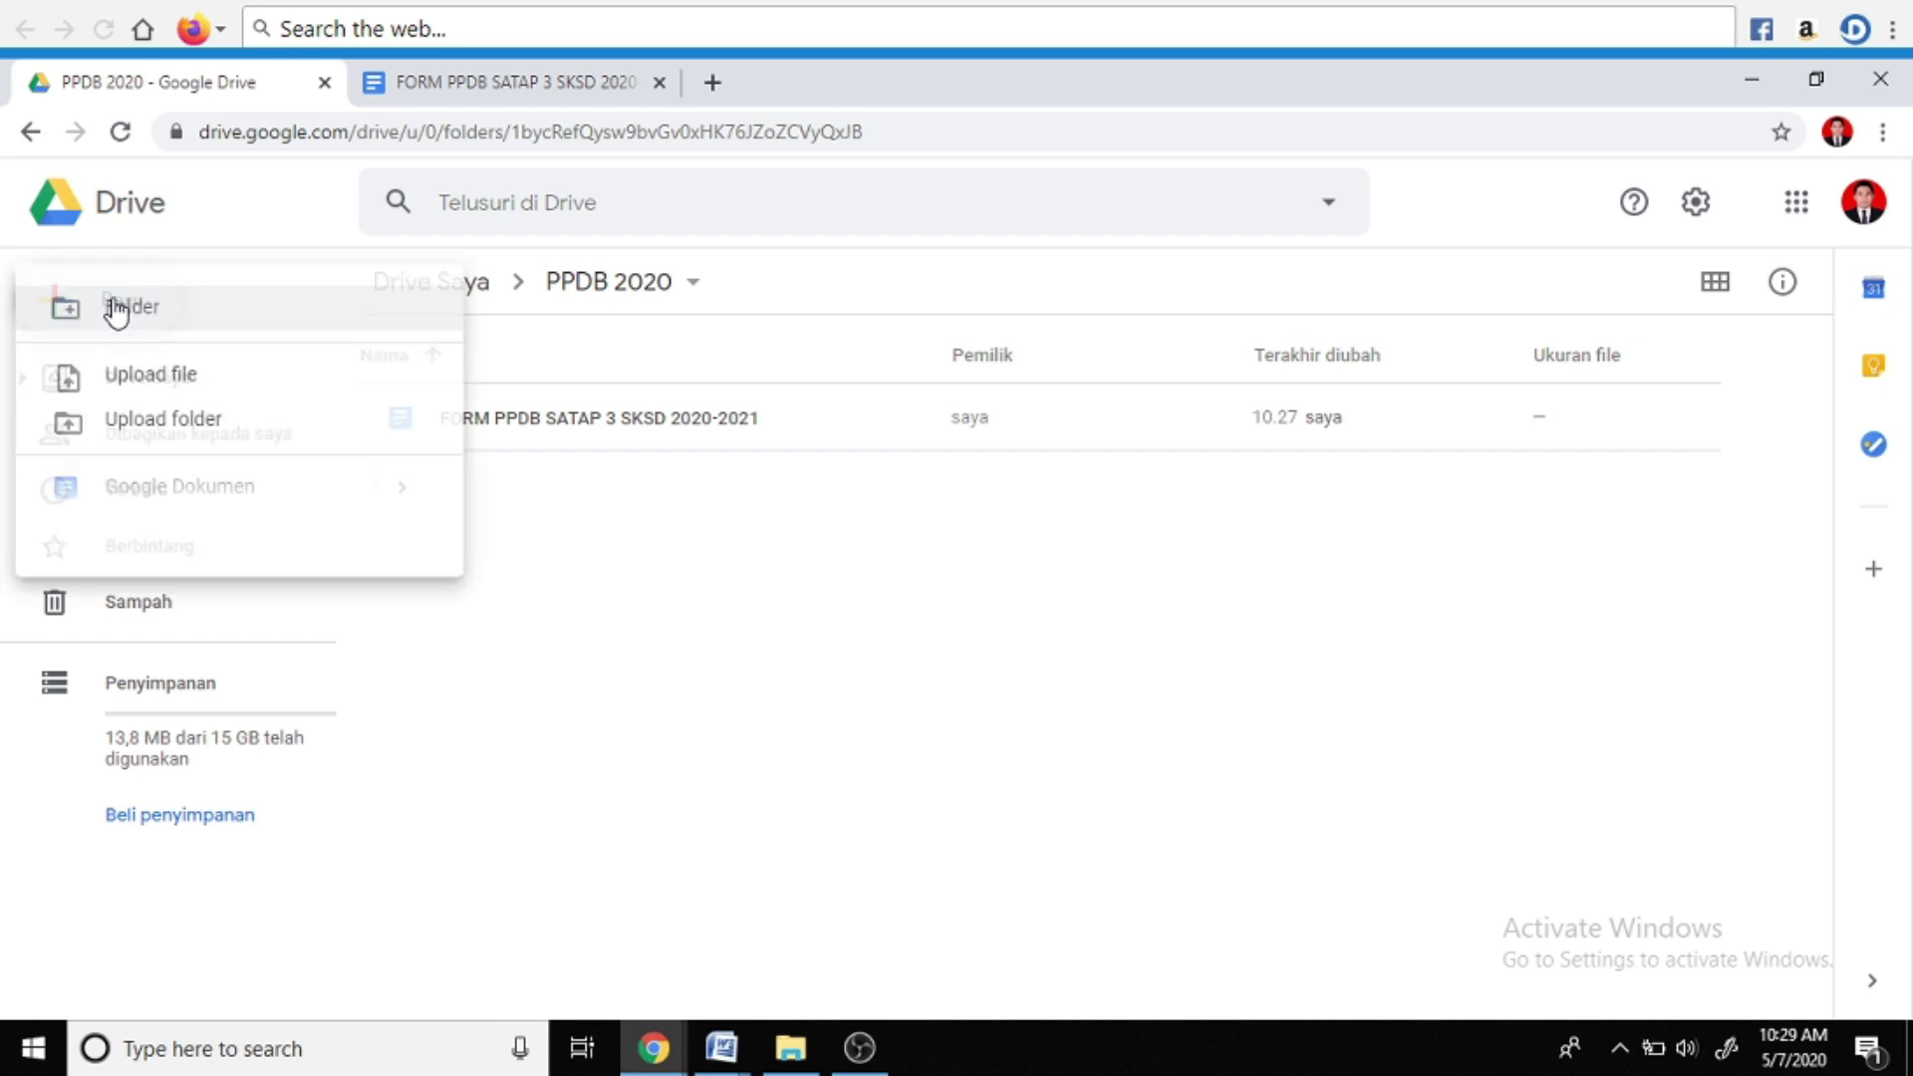
pyautogui.moveTo(282, 643)
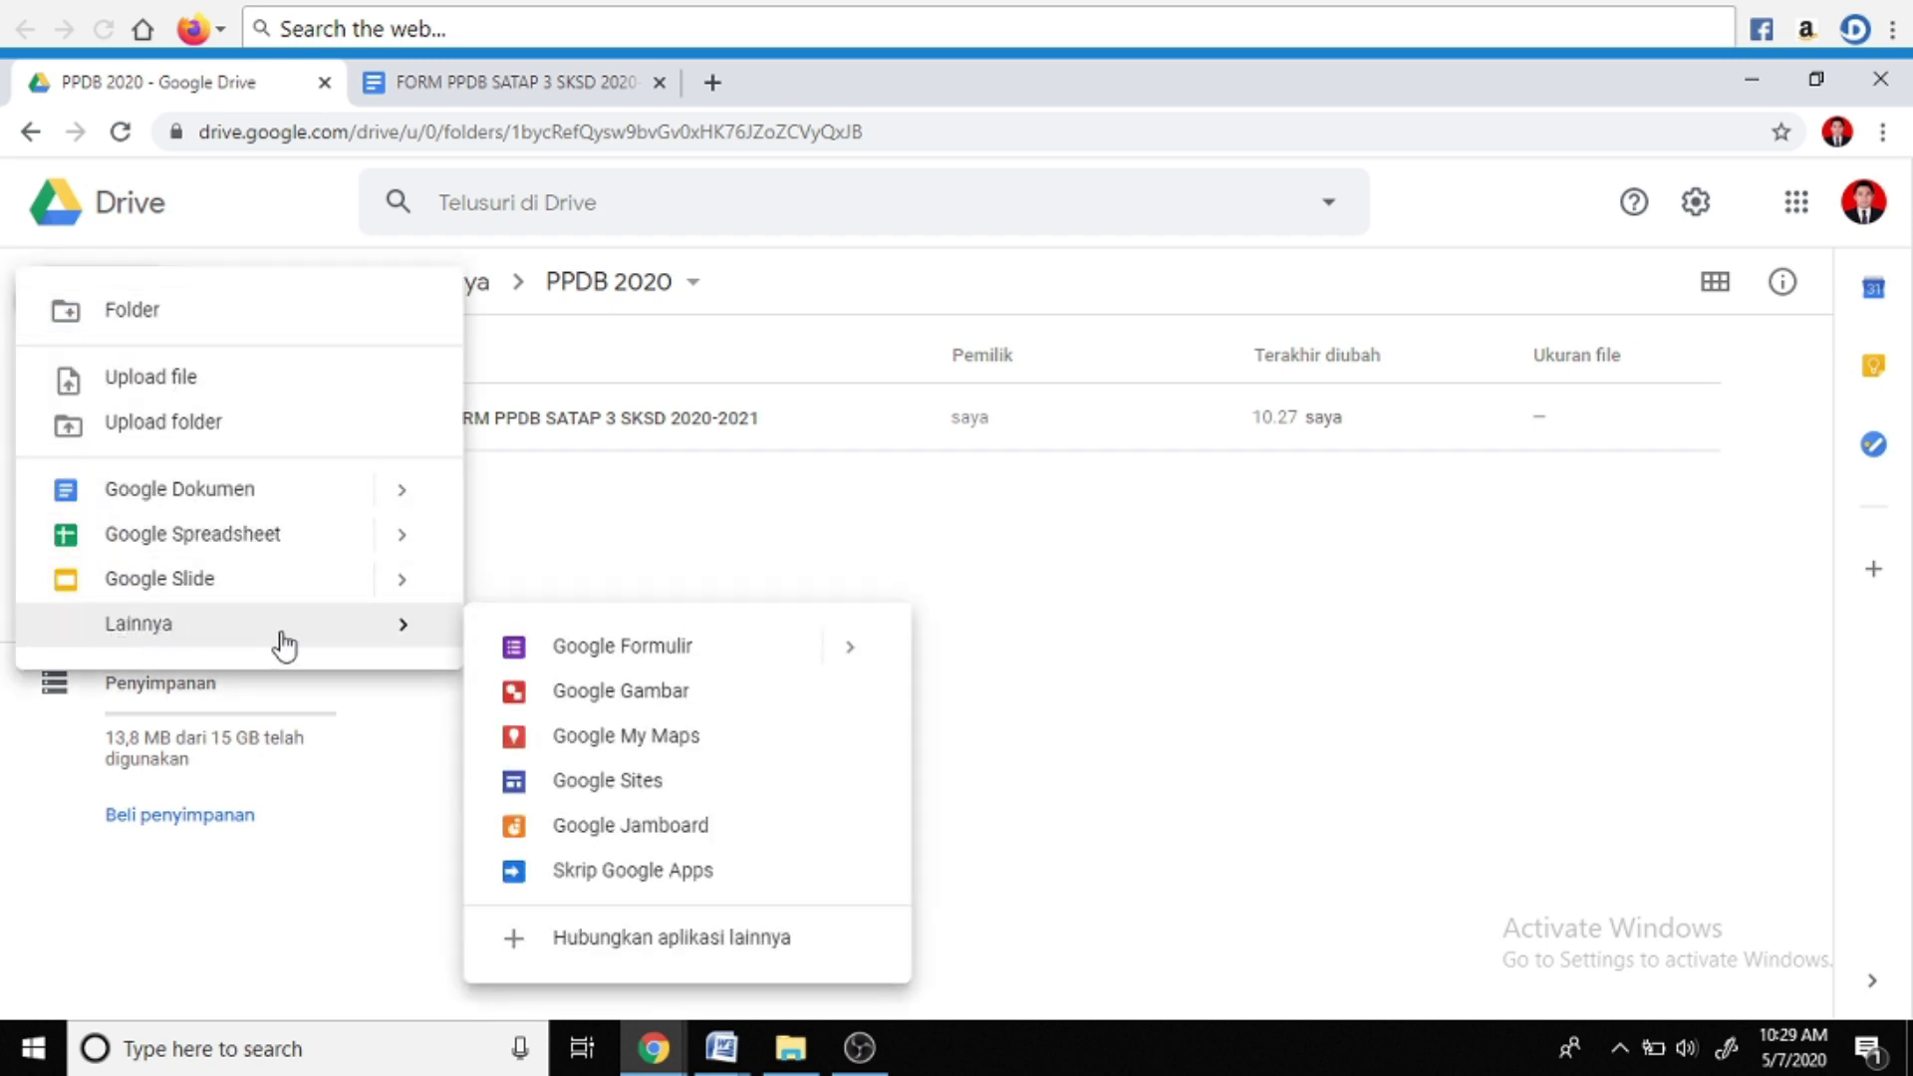
pyautogui.click(581, 652)
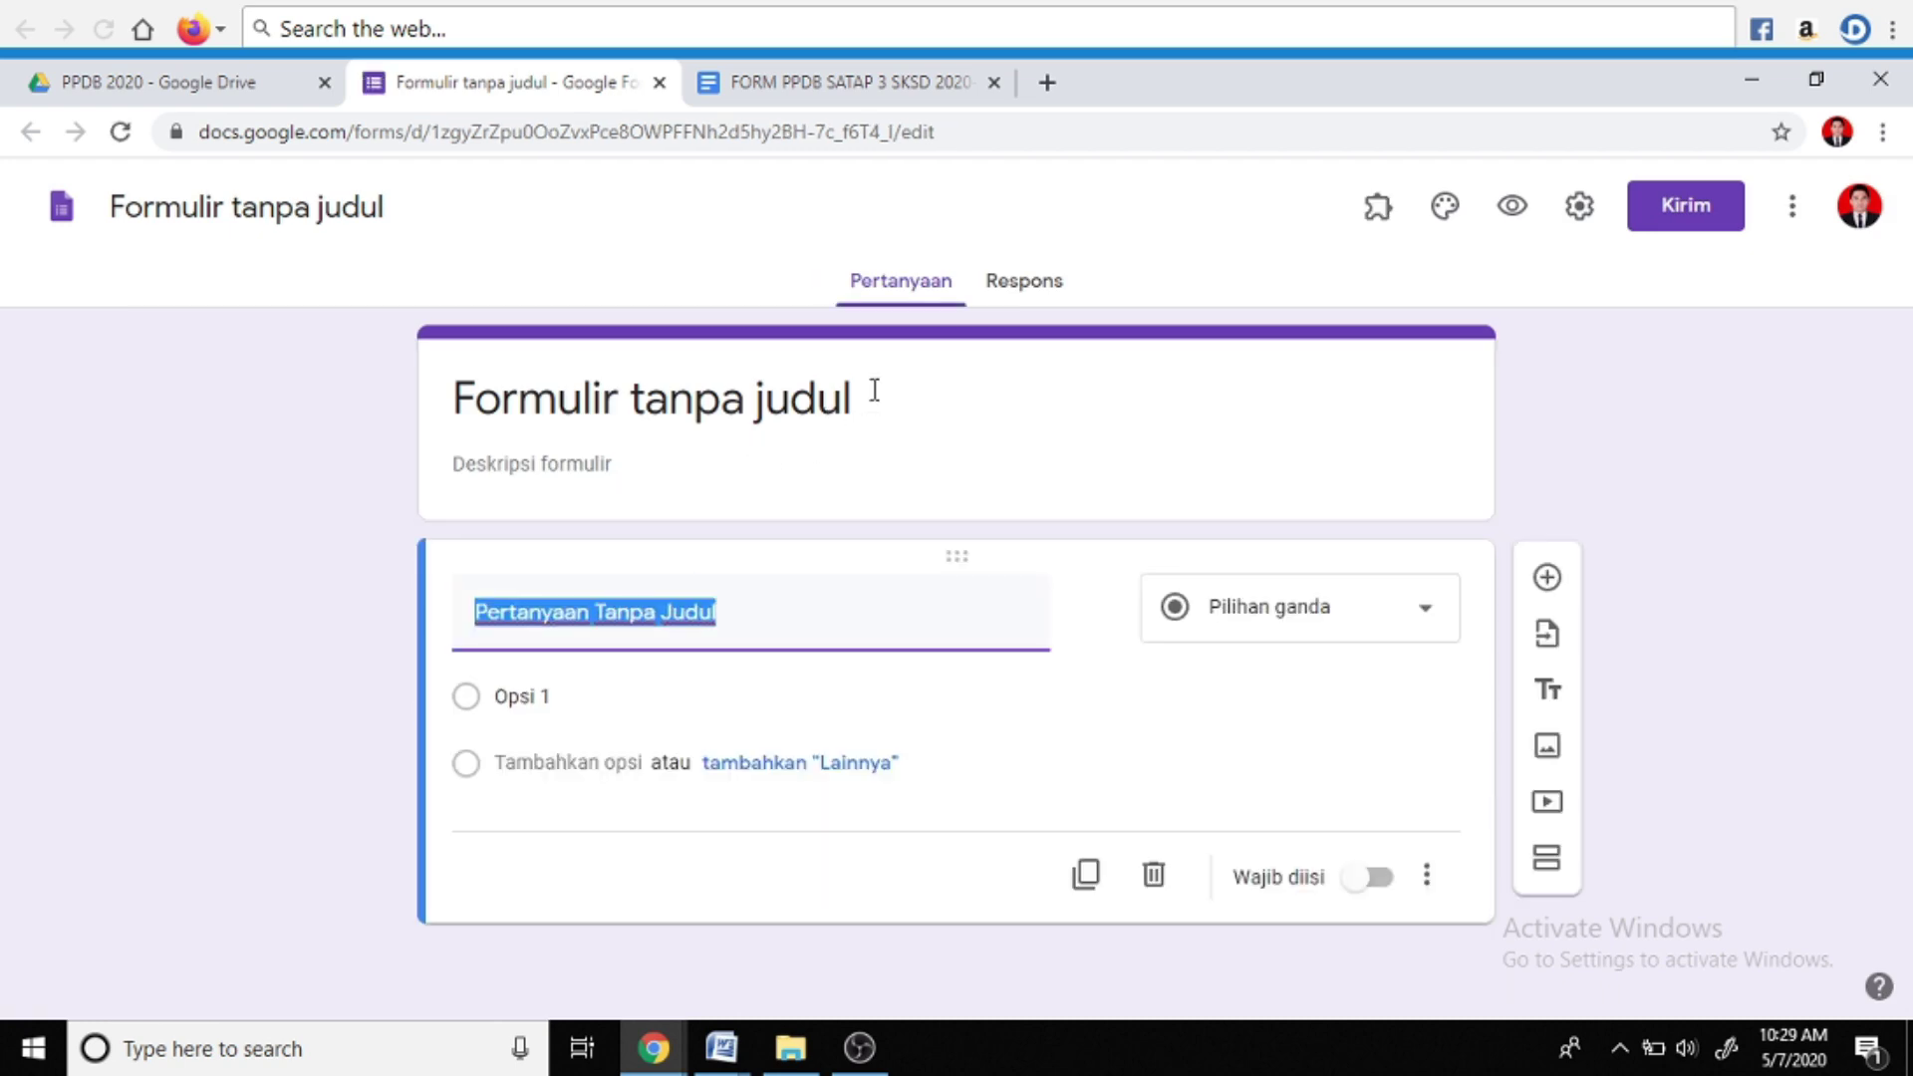
# Title the form 'FORM PPDB 2020 + FOTO' and add a 'Selamat Datang…' welcome description for SMP Negeri Satu Atap 3 registration
pyautogui.click(845, 398)
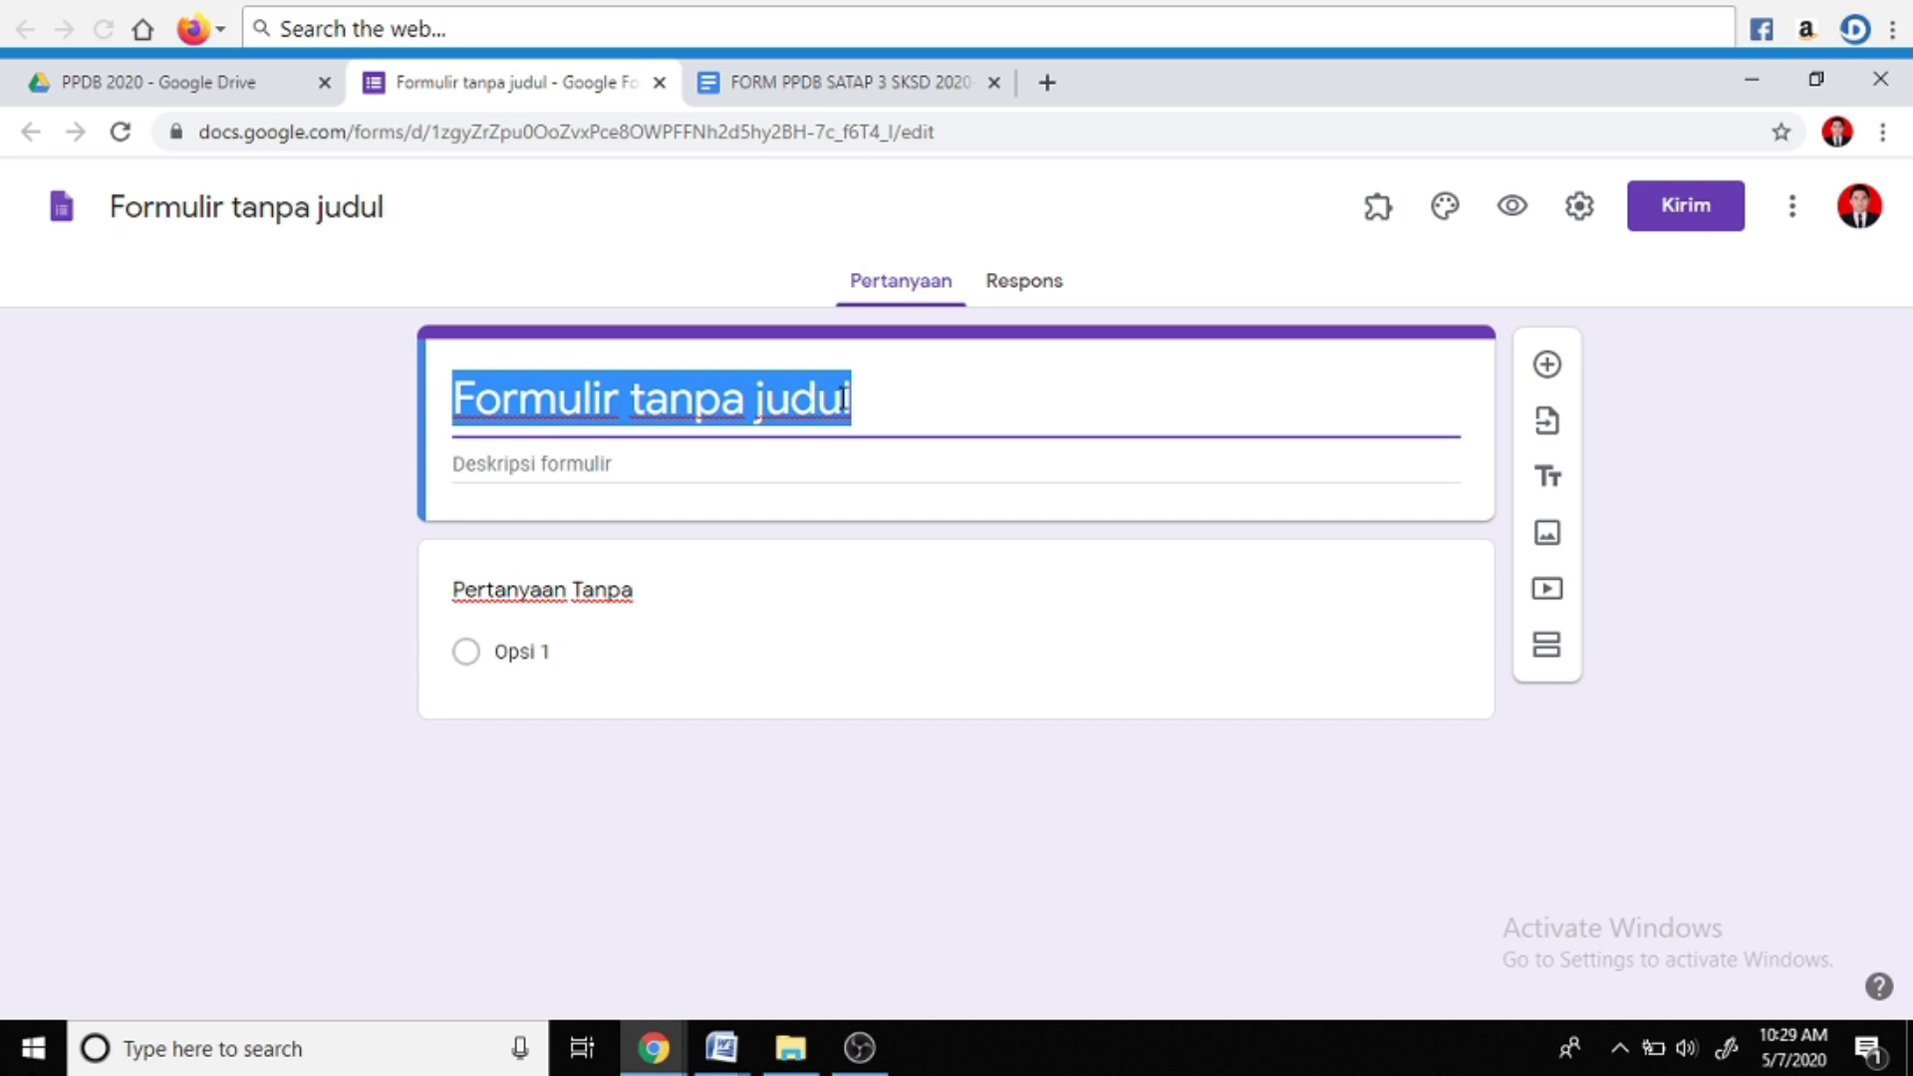
pyautogui.write('FORM PPDB 2020 + FOTO')
pyautogui.click(743, 462)
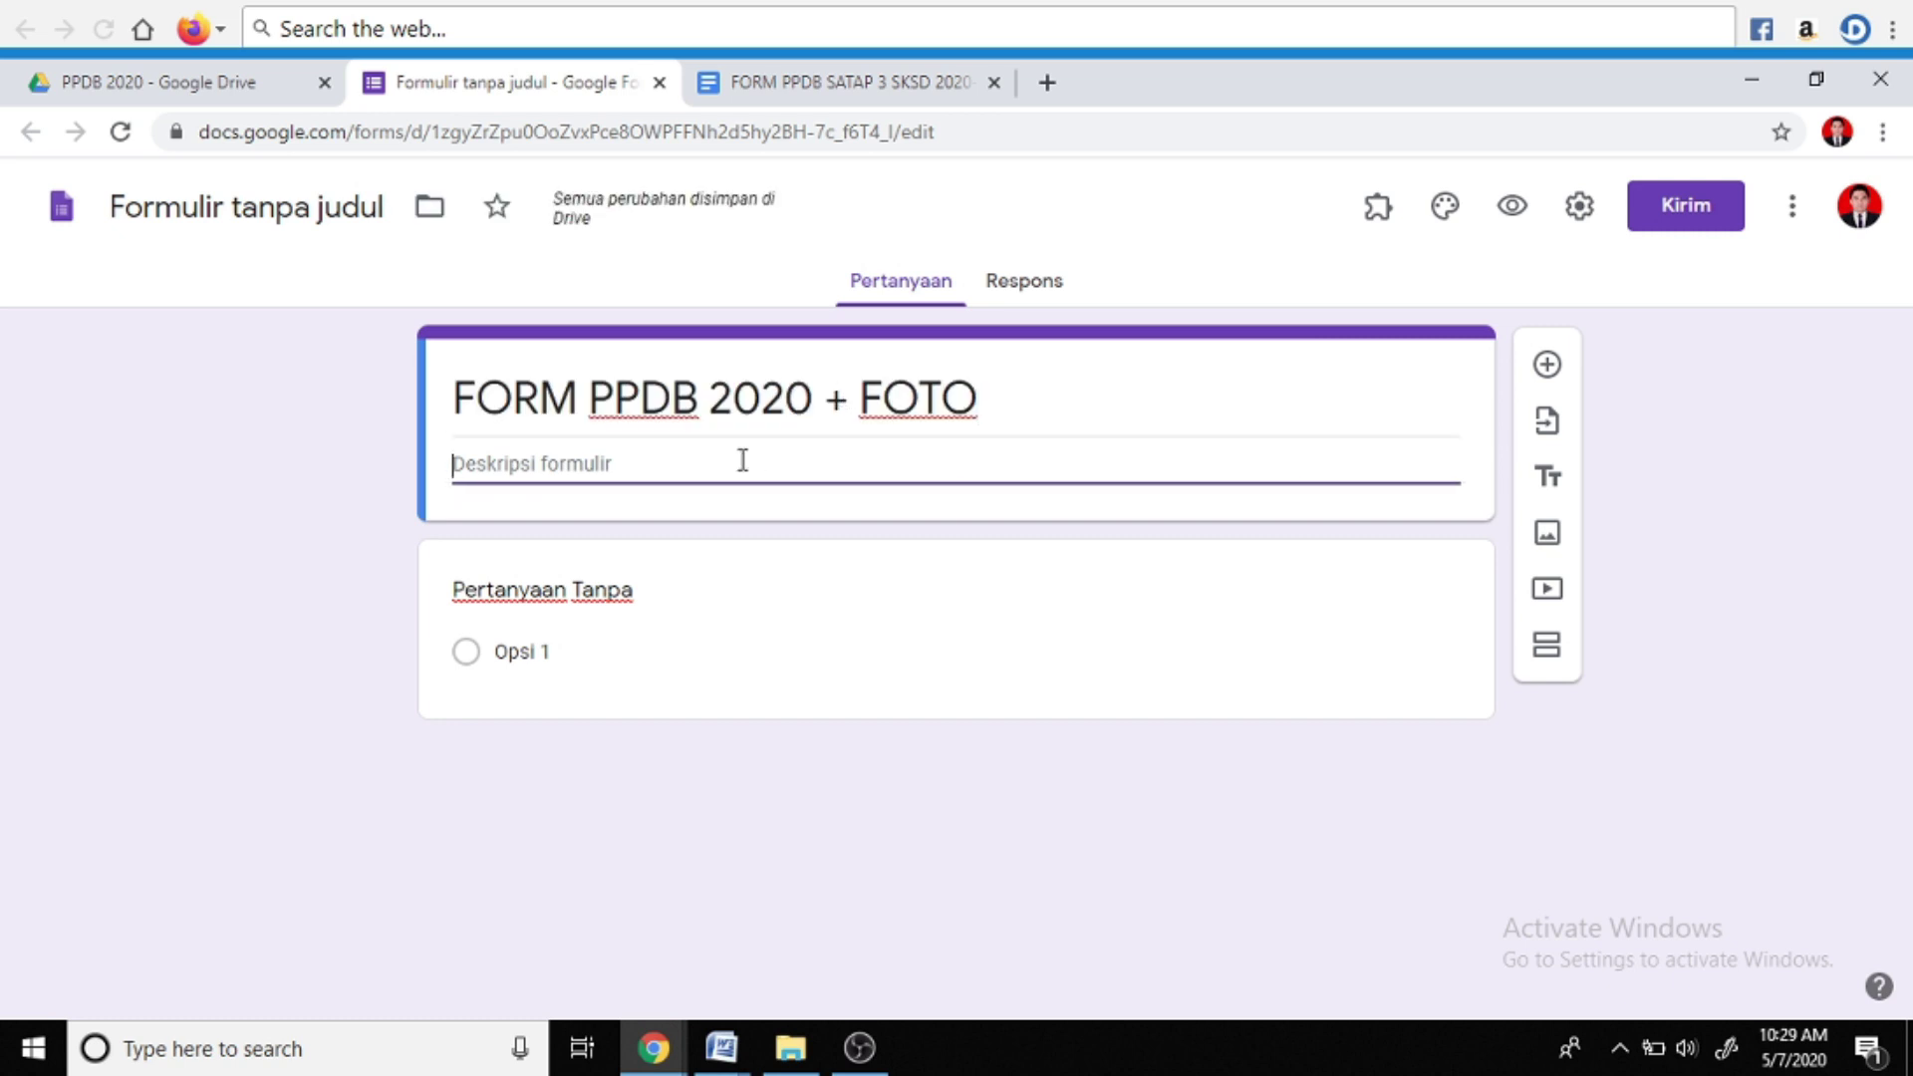
pyautogui.write('Selamat ')
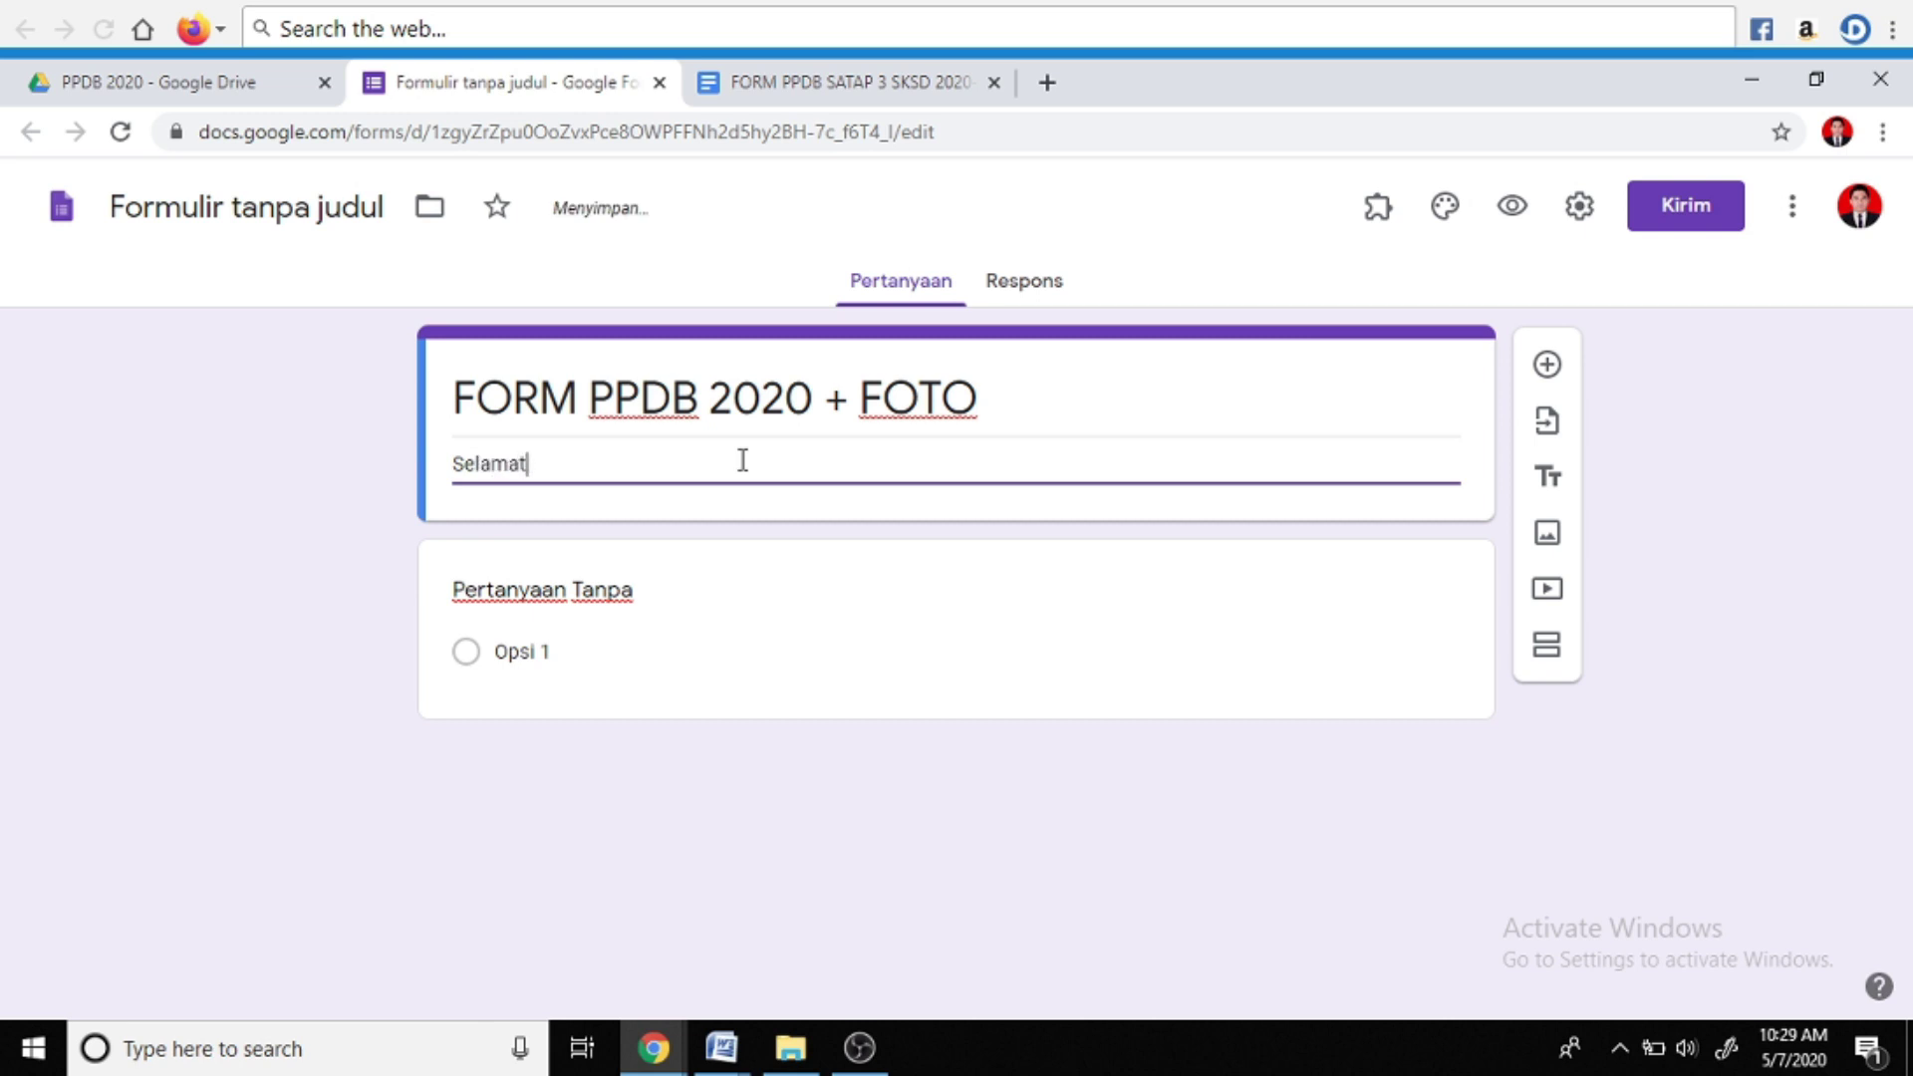
pyautogui.write('Dat')
pyautogui.write('ang di Google Form Pendaftaran PPDB Calon Siswa-Siswi Baru SMP Negeri Satu Atap 3 Sukasada Tahun Pelajaran 2020')
pyautogui.write('-2021.')
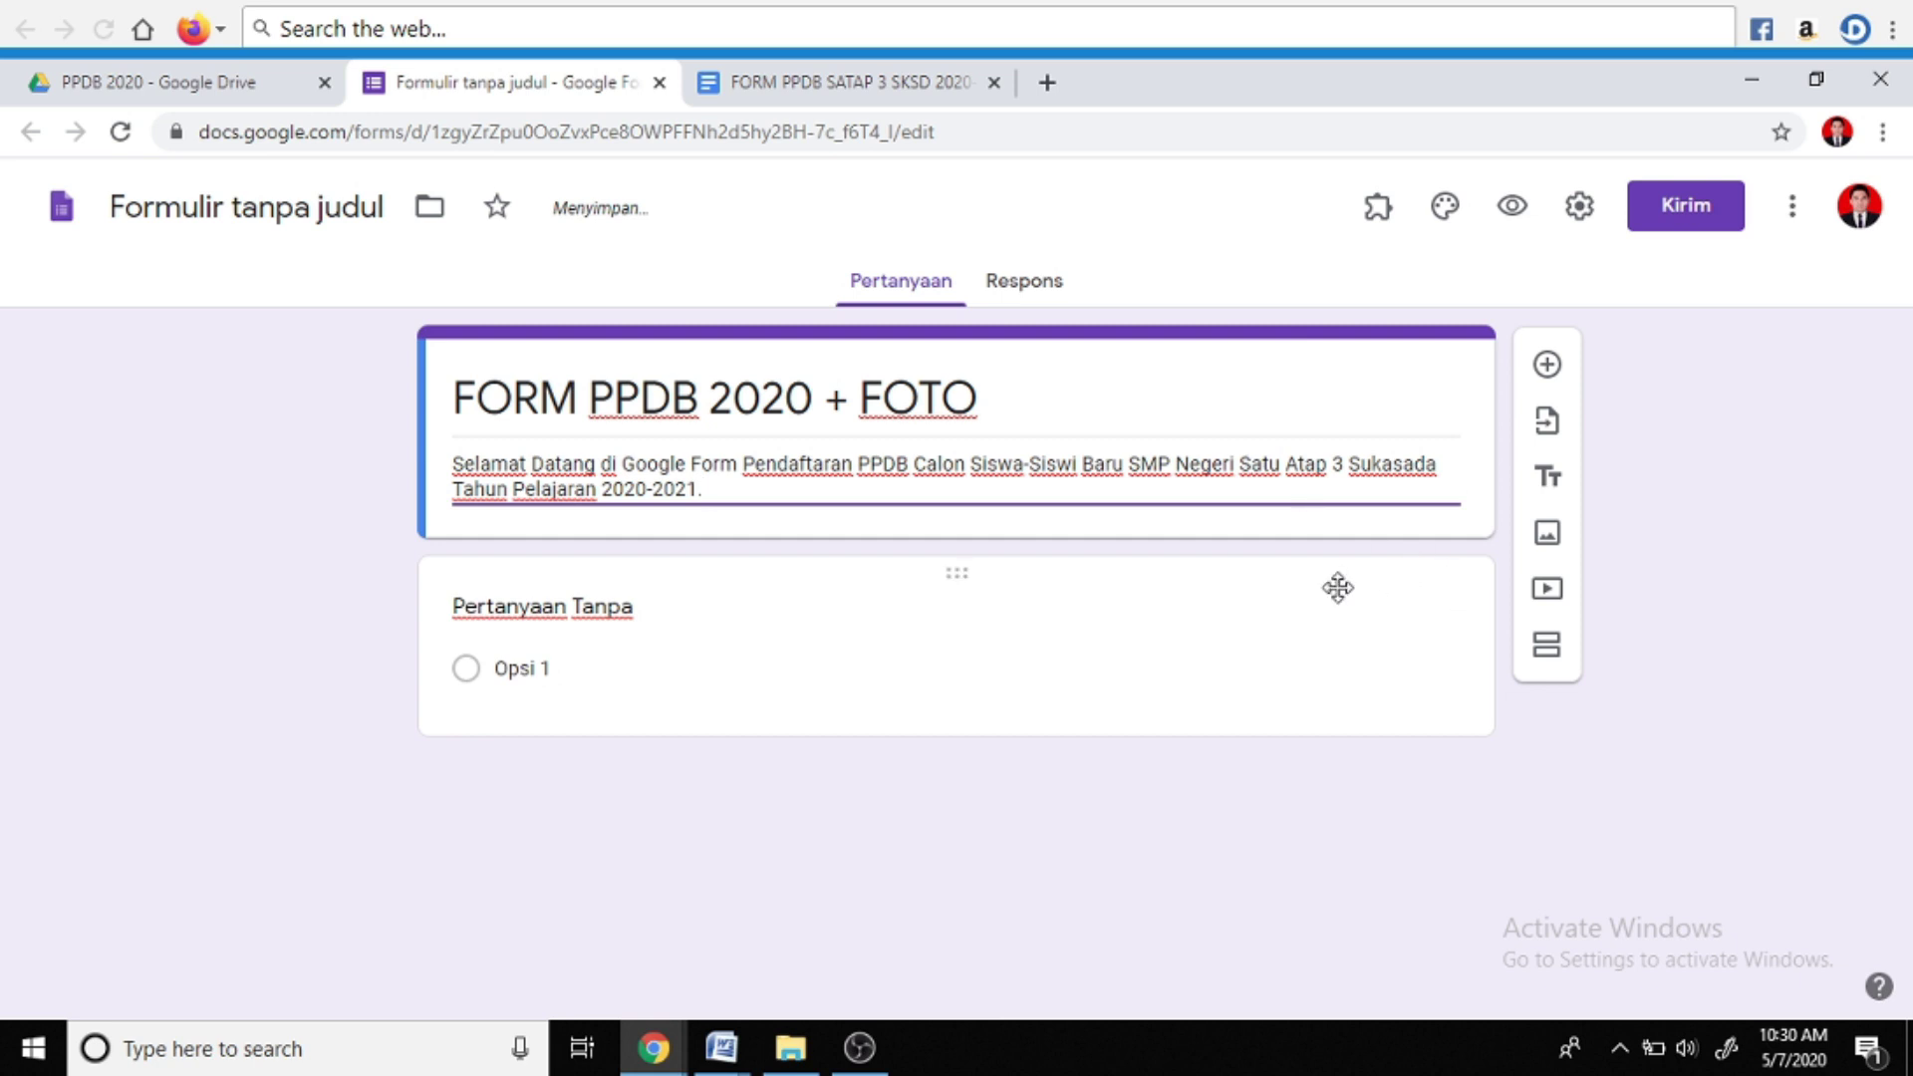
pyautogui.click(905, 563)
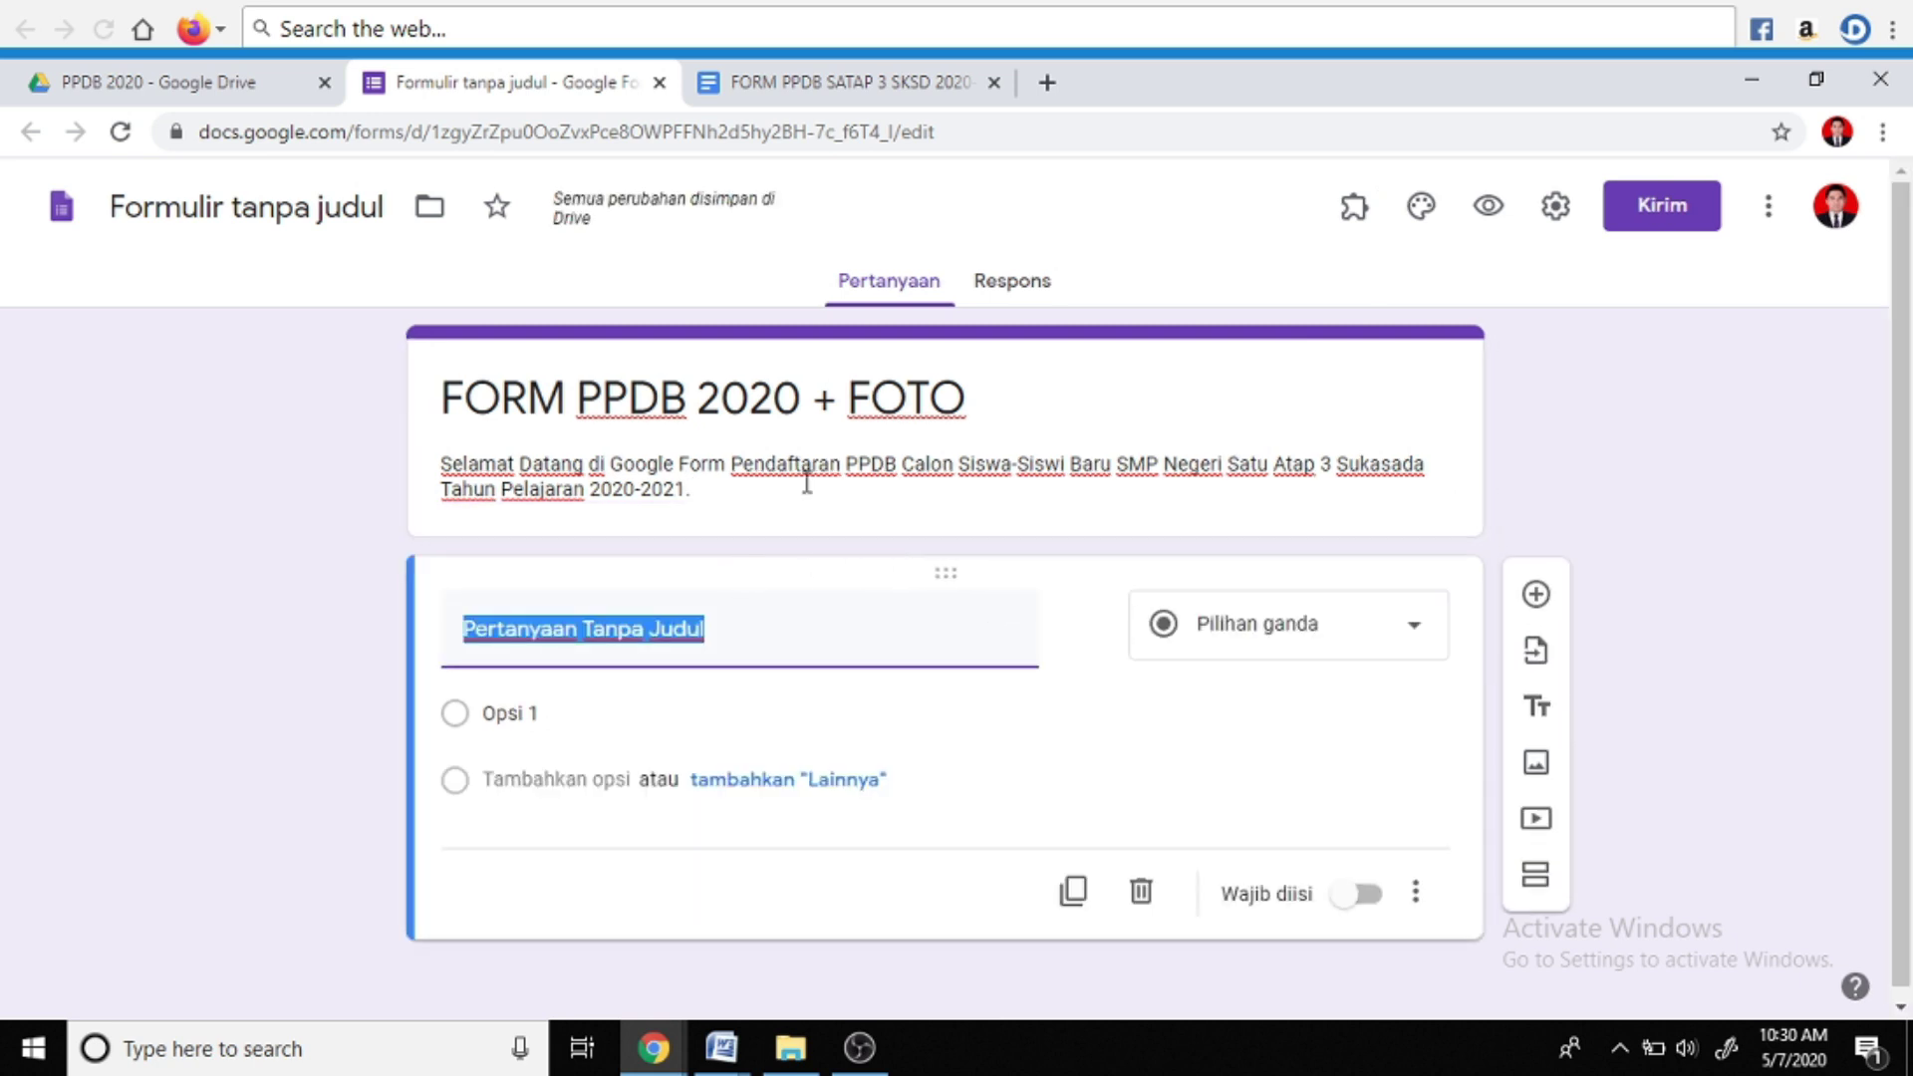
pyautogui.click(1141, 382)
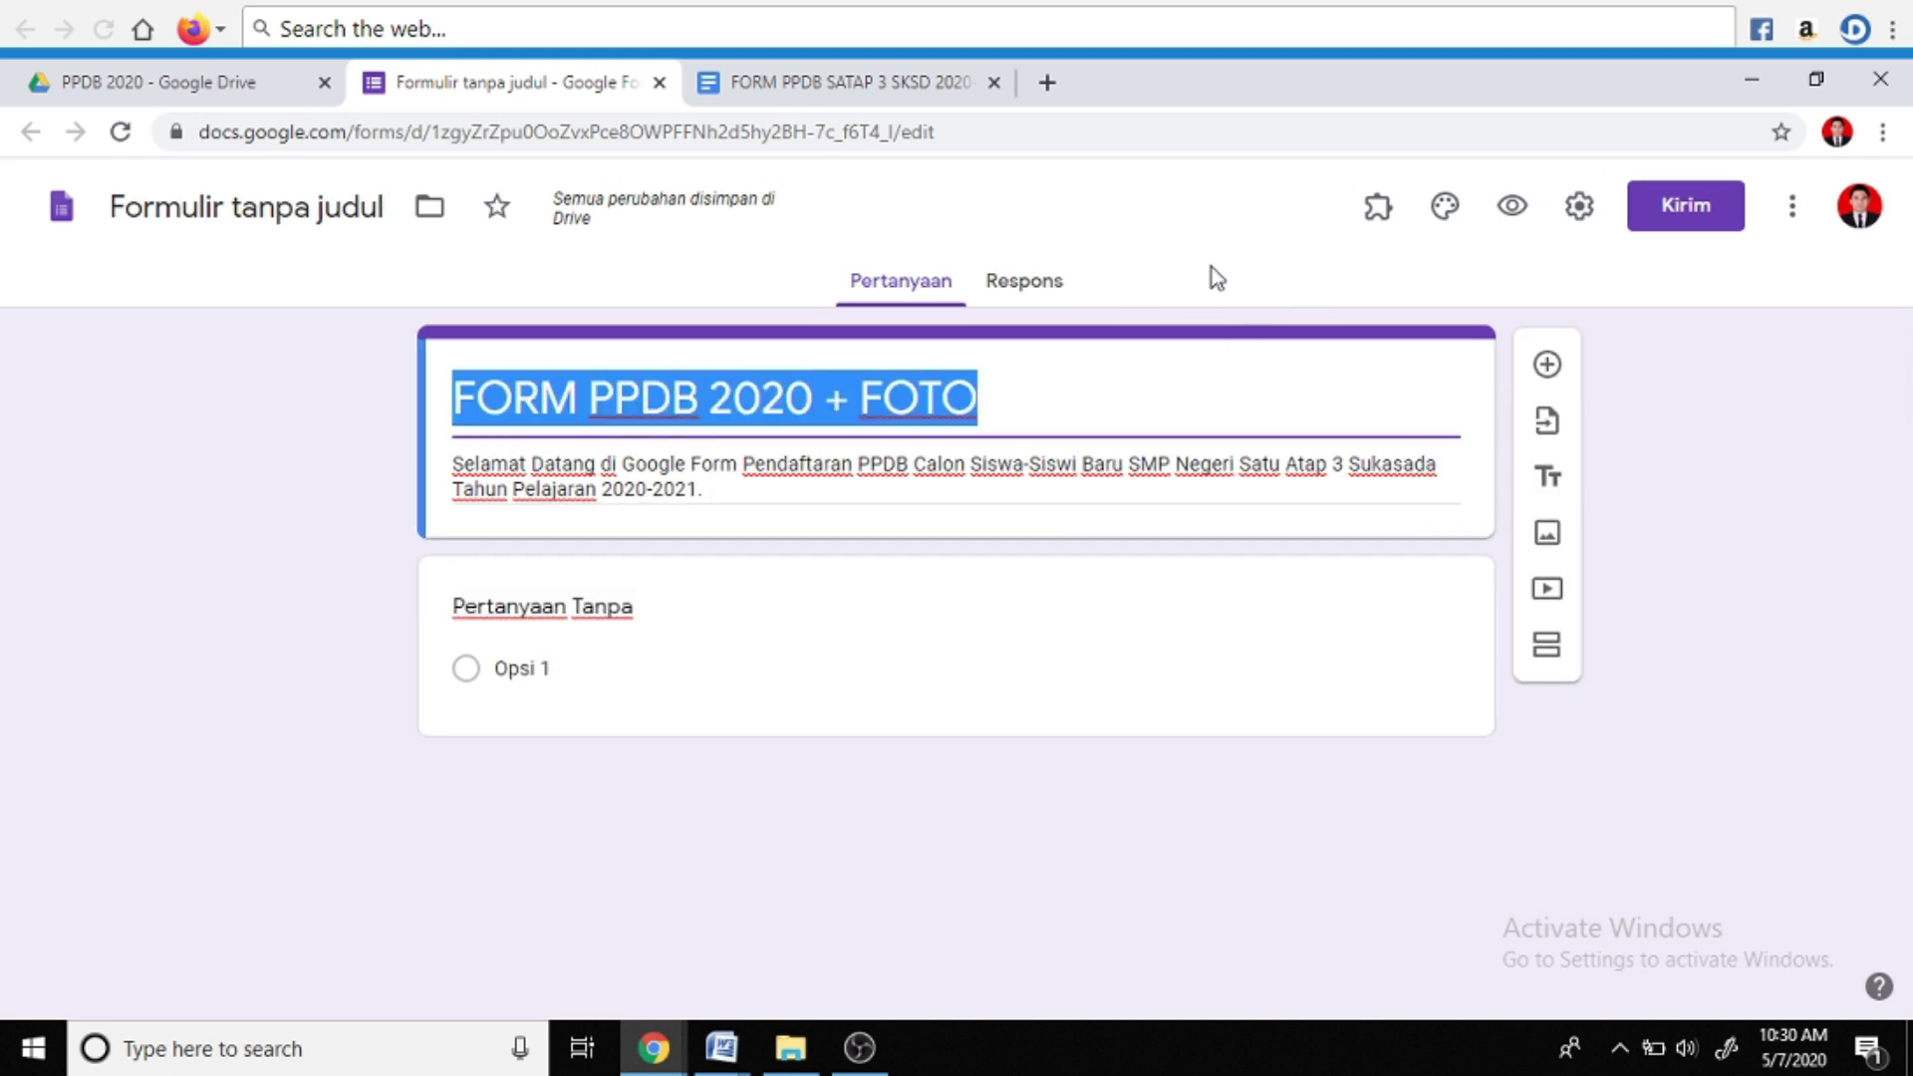
# Set the bookshelf illustration theme as the form header, giving it a warm orange scheme
pyautogui.click(1444, 207)
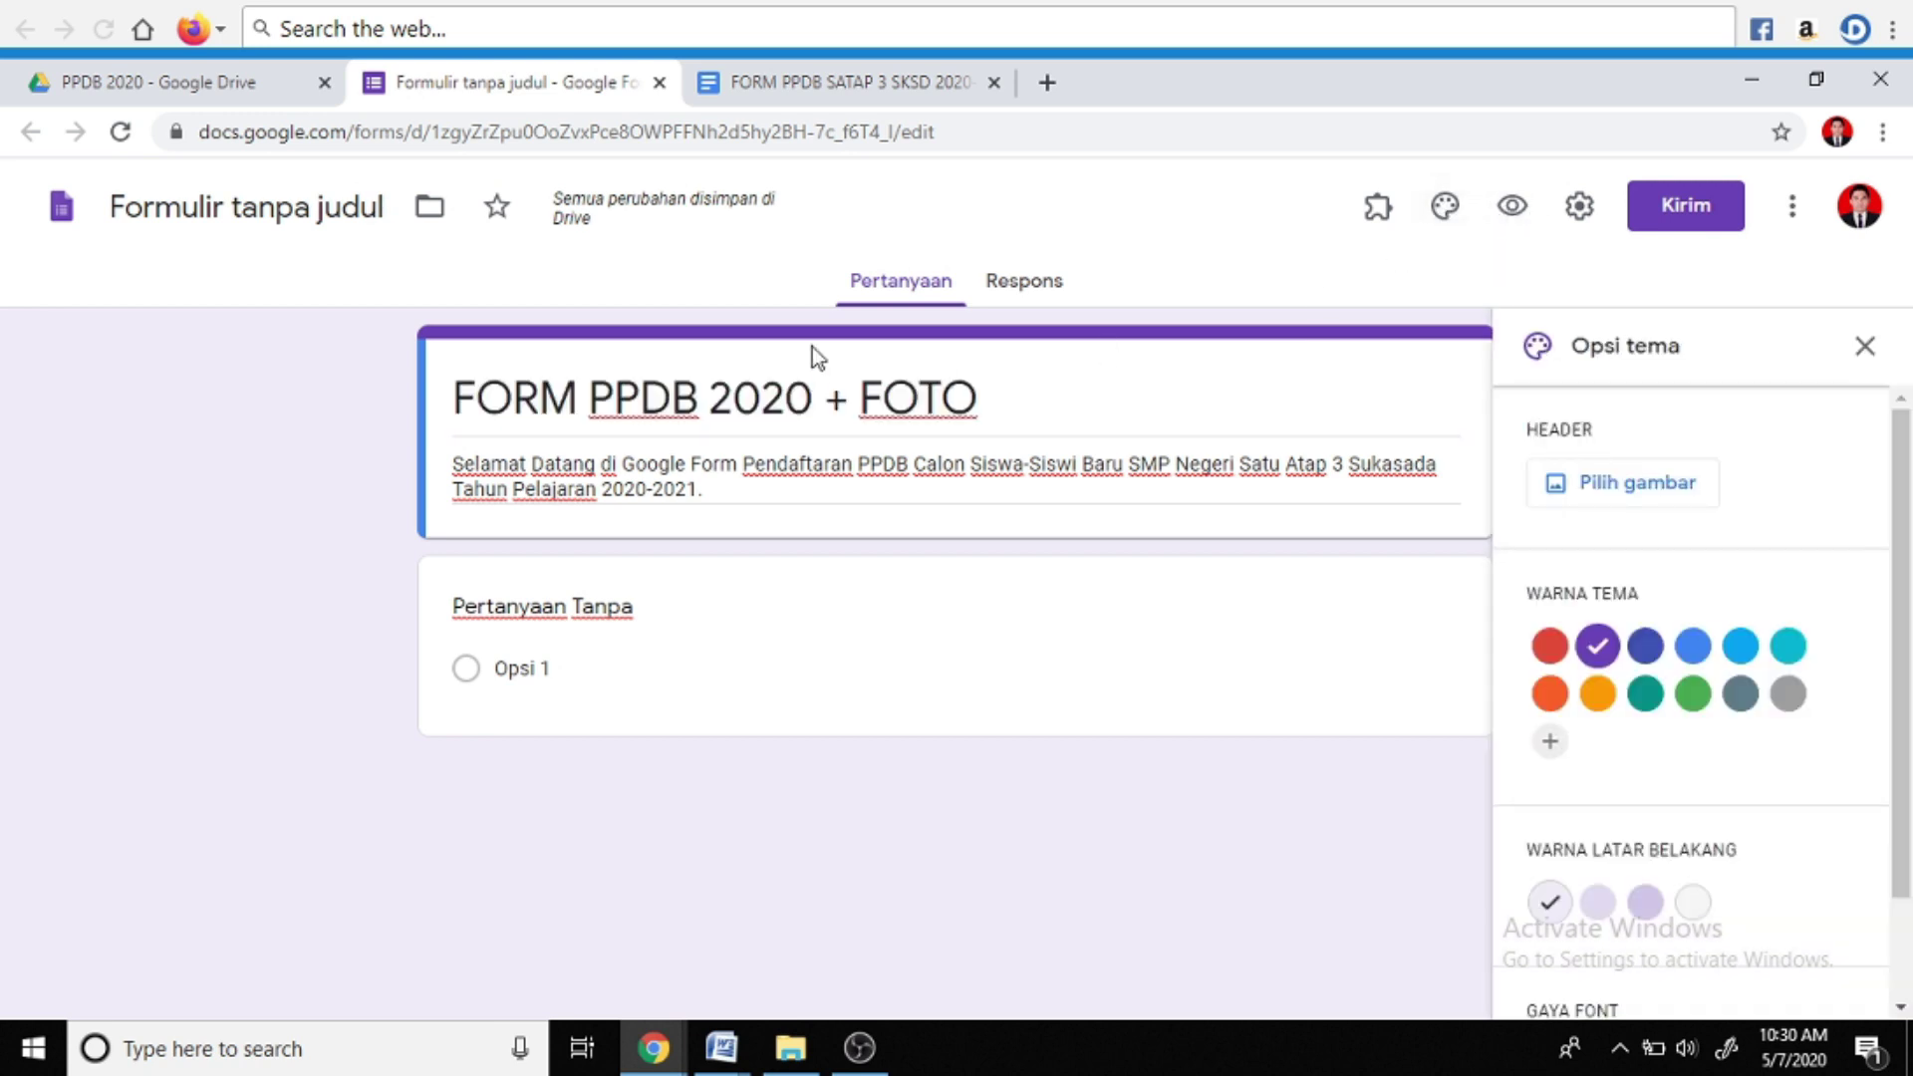
pyautogui.click(1630, 482)
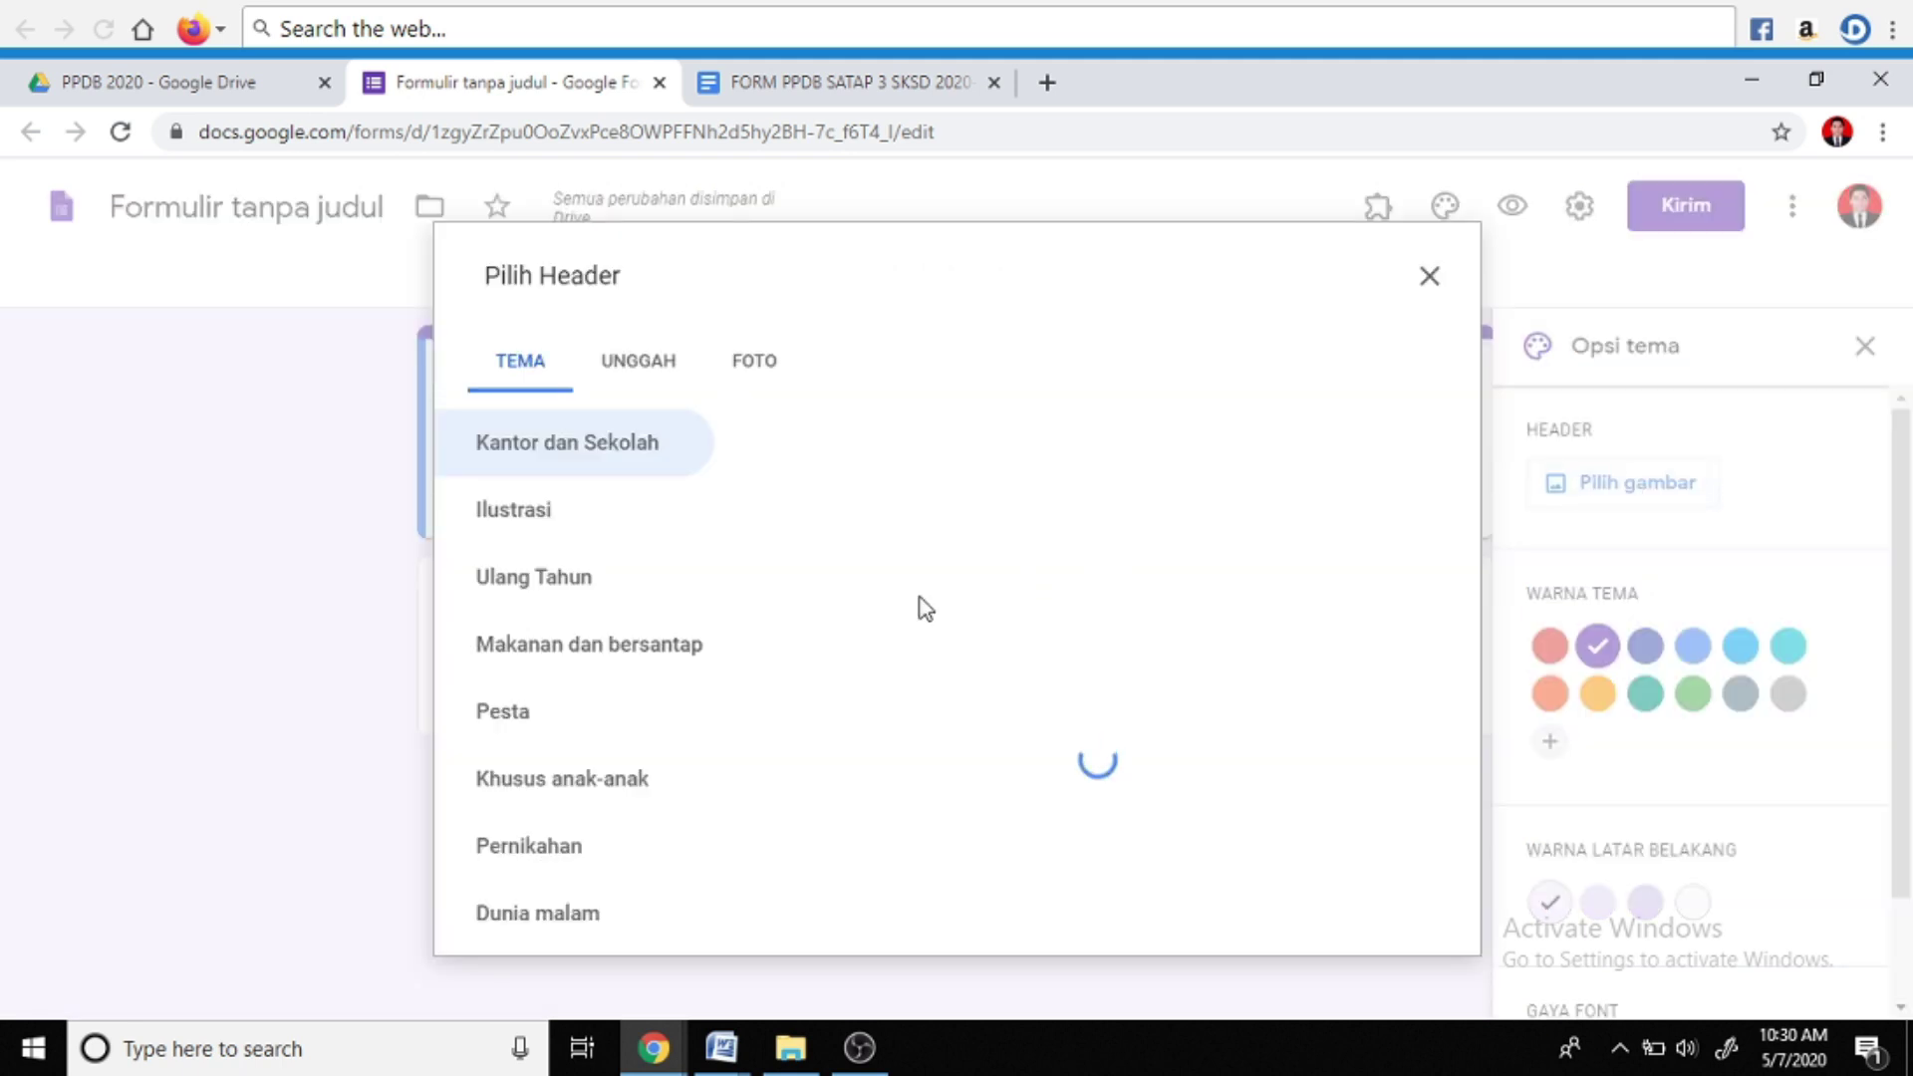
pyautogui.scroll(-12, 923, 608)
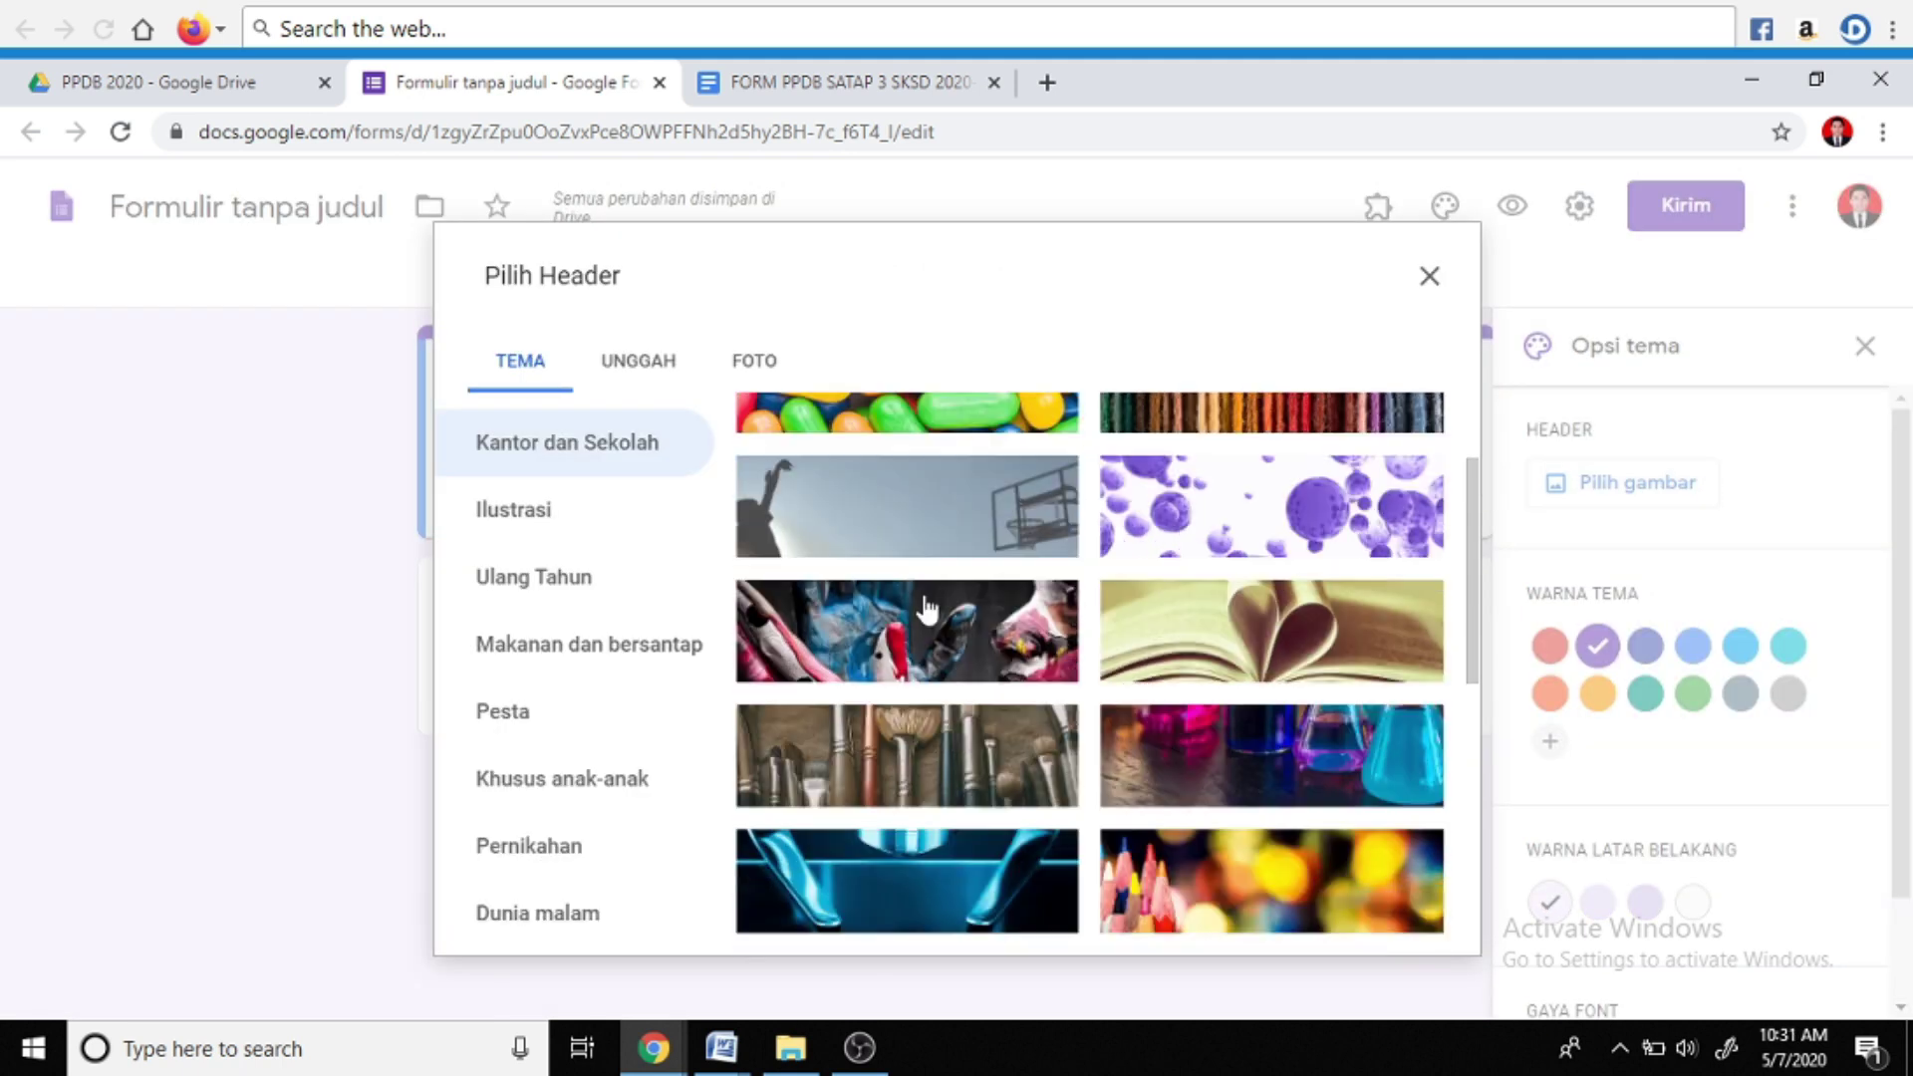
pyautogui.scroll(-3, 927, 608)
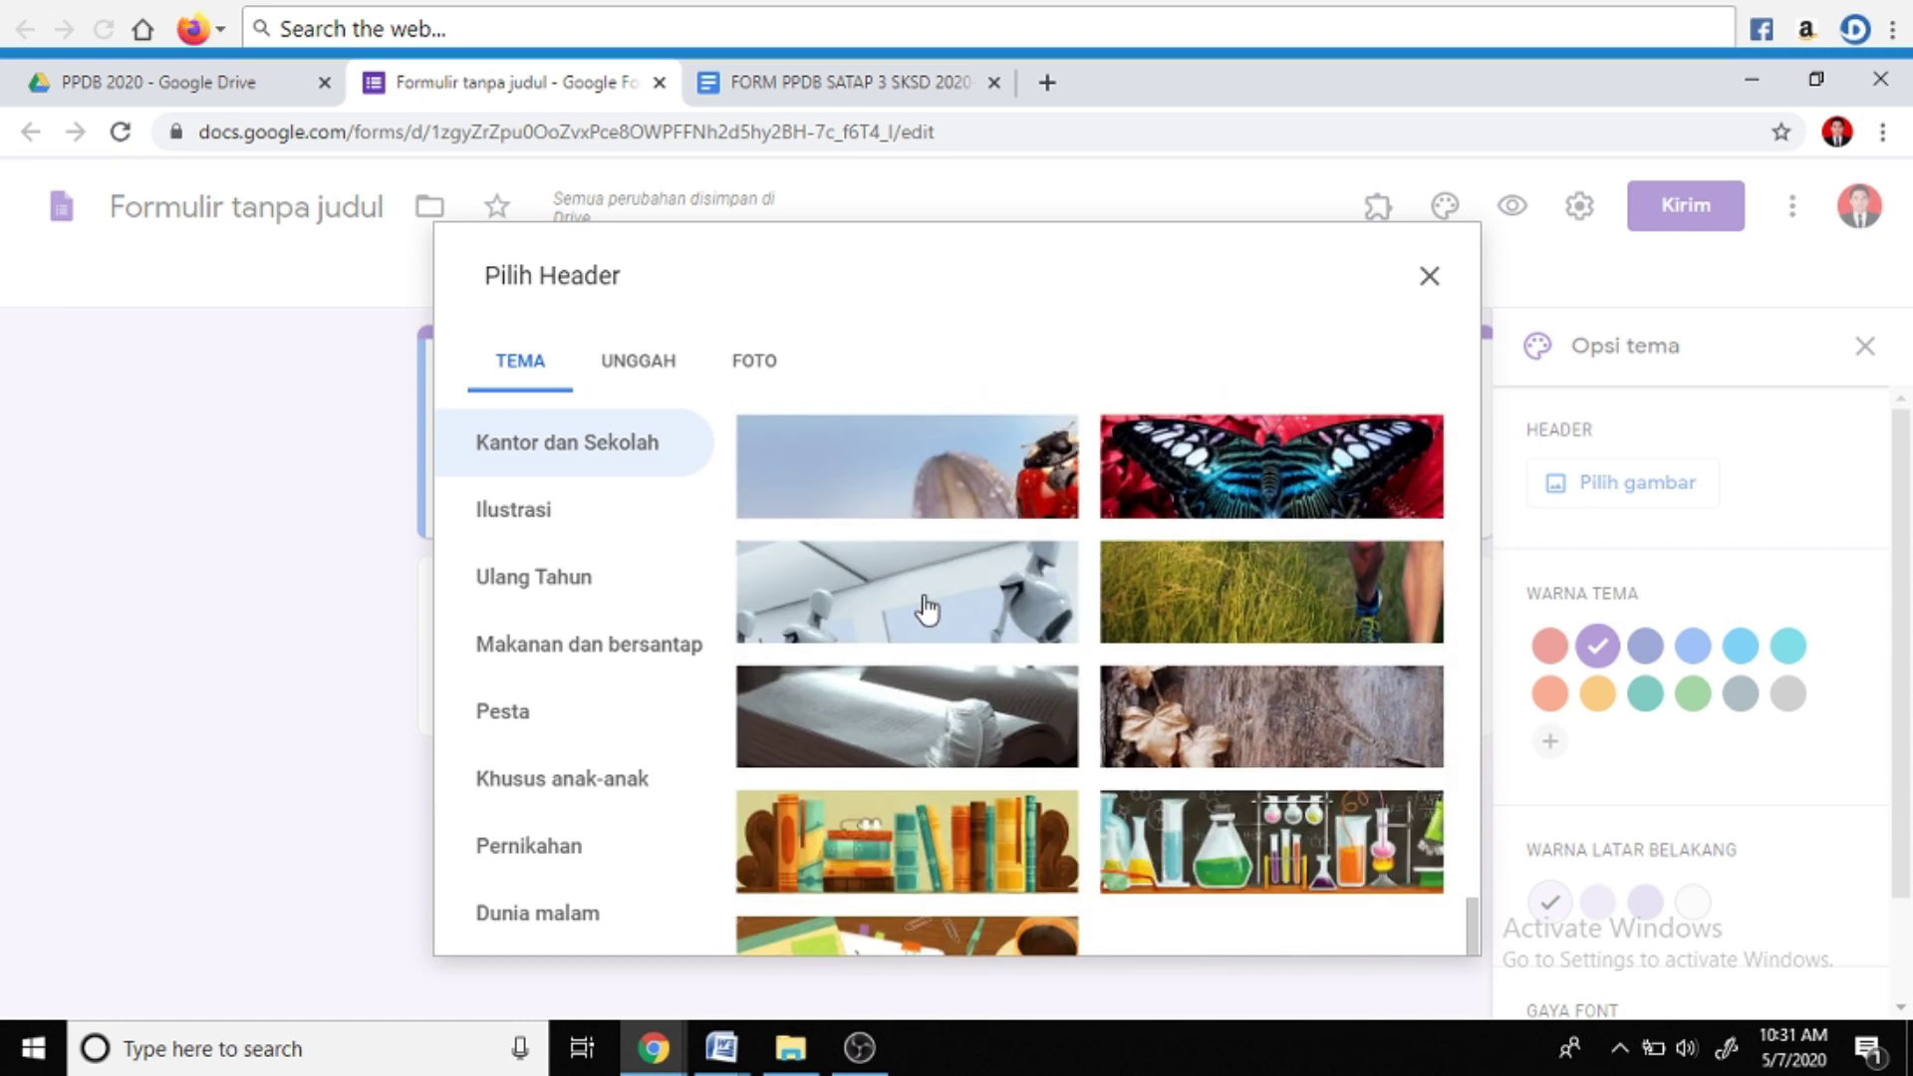
pyautogui.click(923, 855)
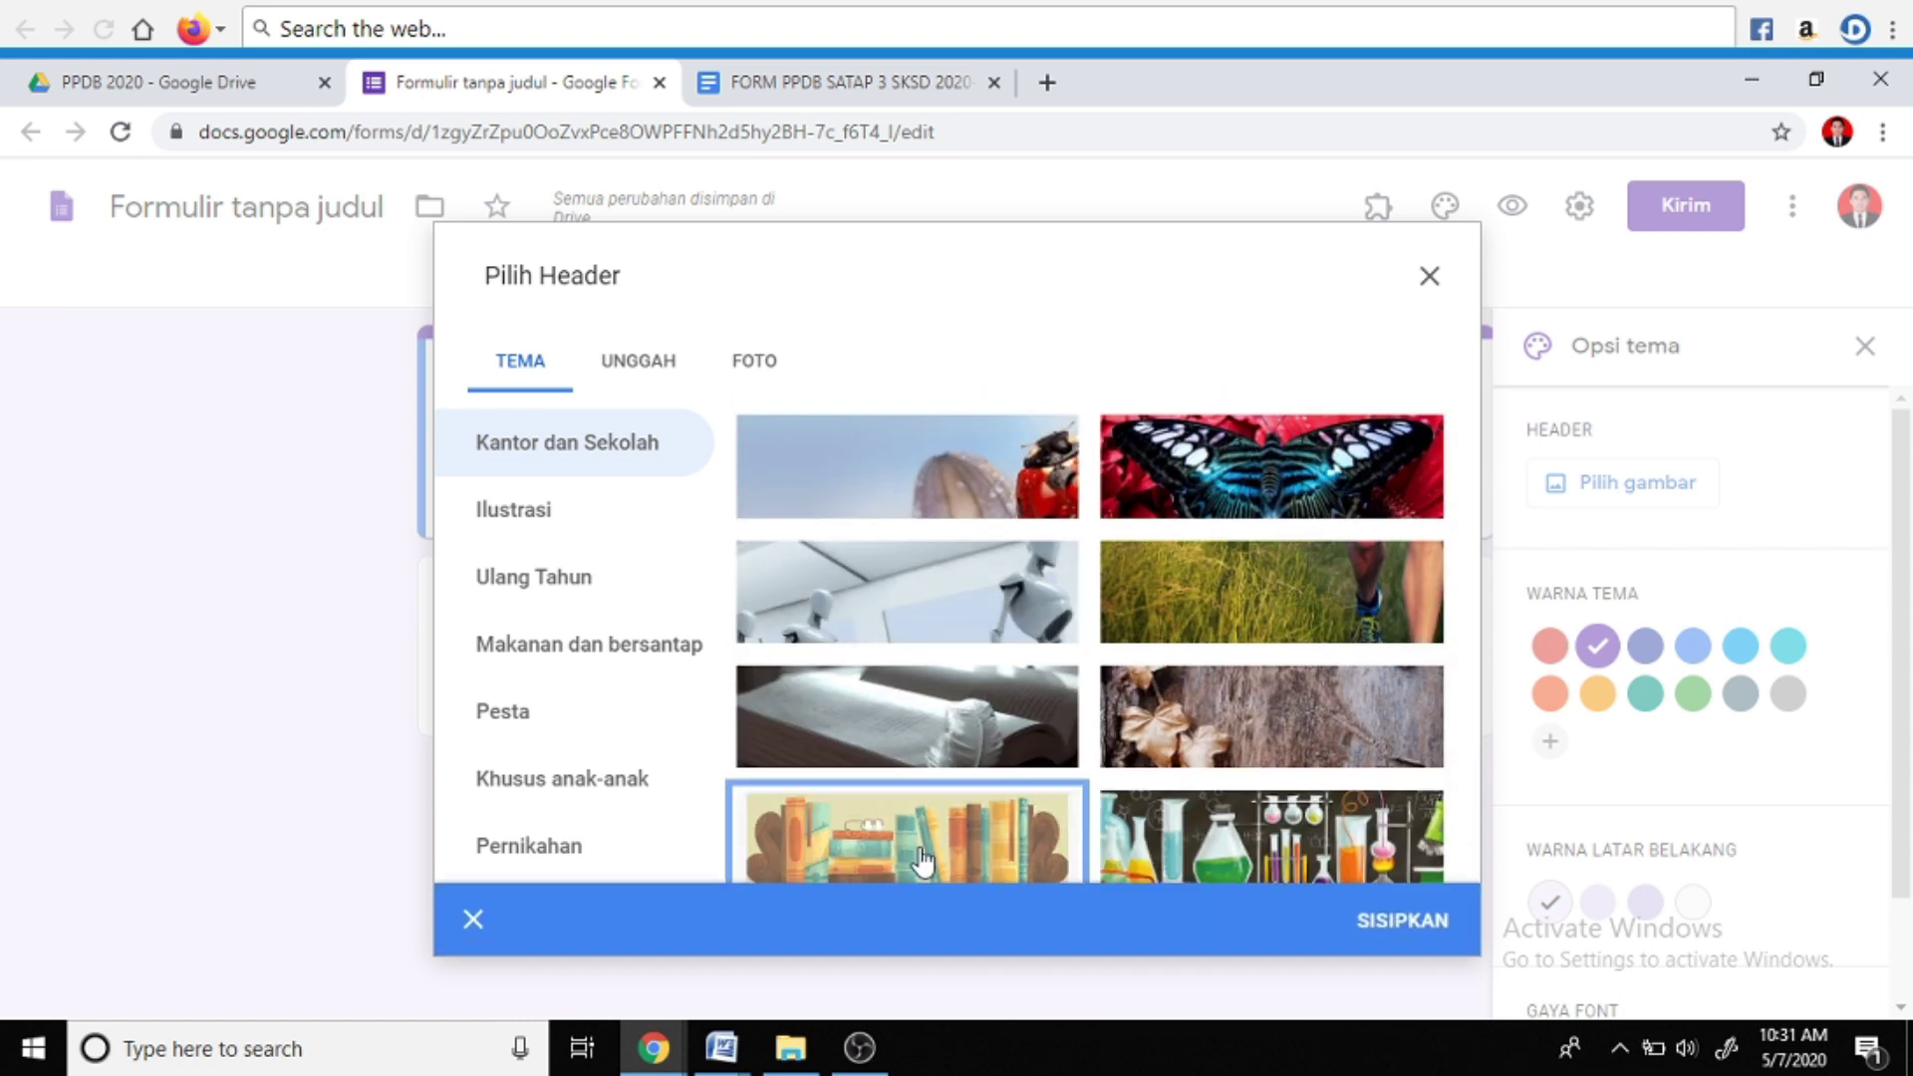
pyautogui.click(1396, 920)
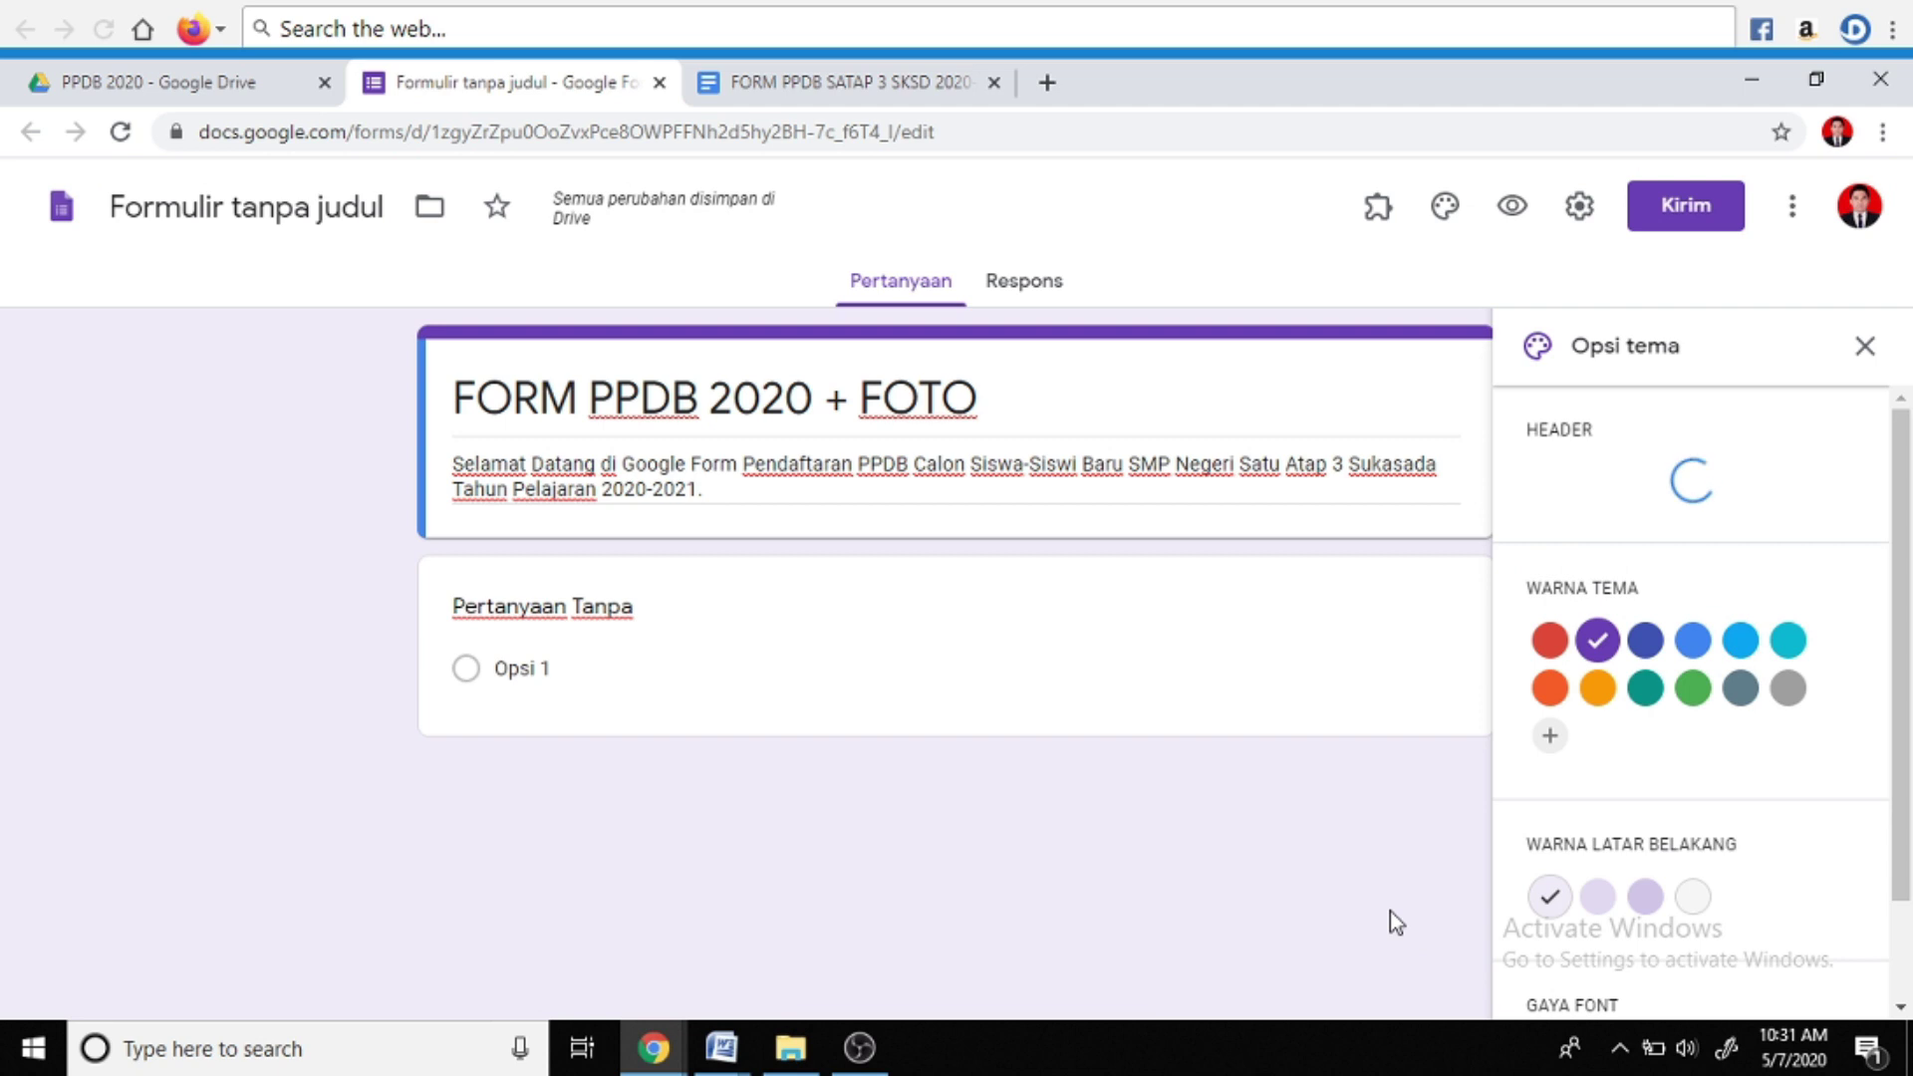
pyautogui.scroll(-1, 721, 863)
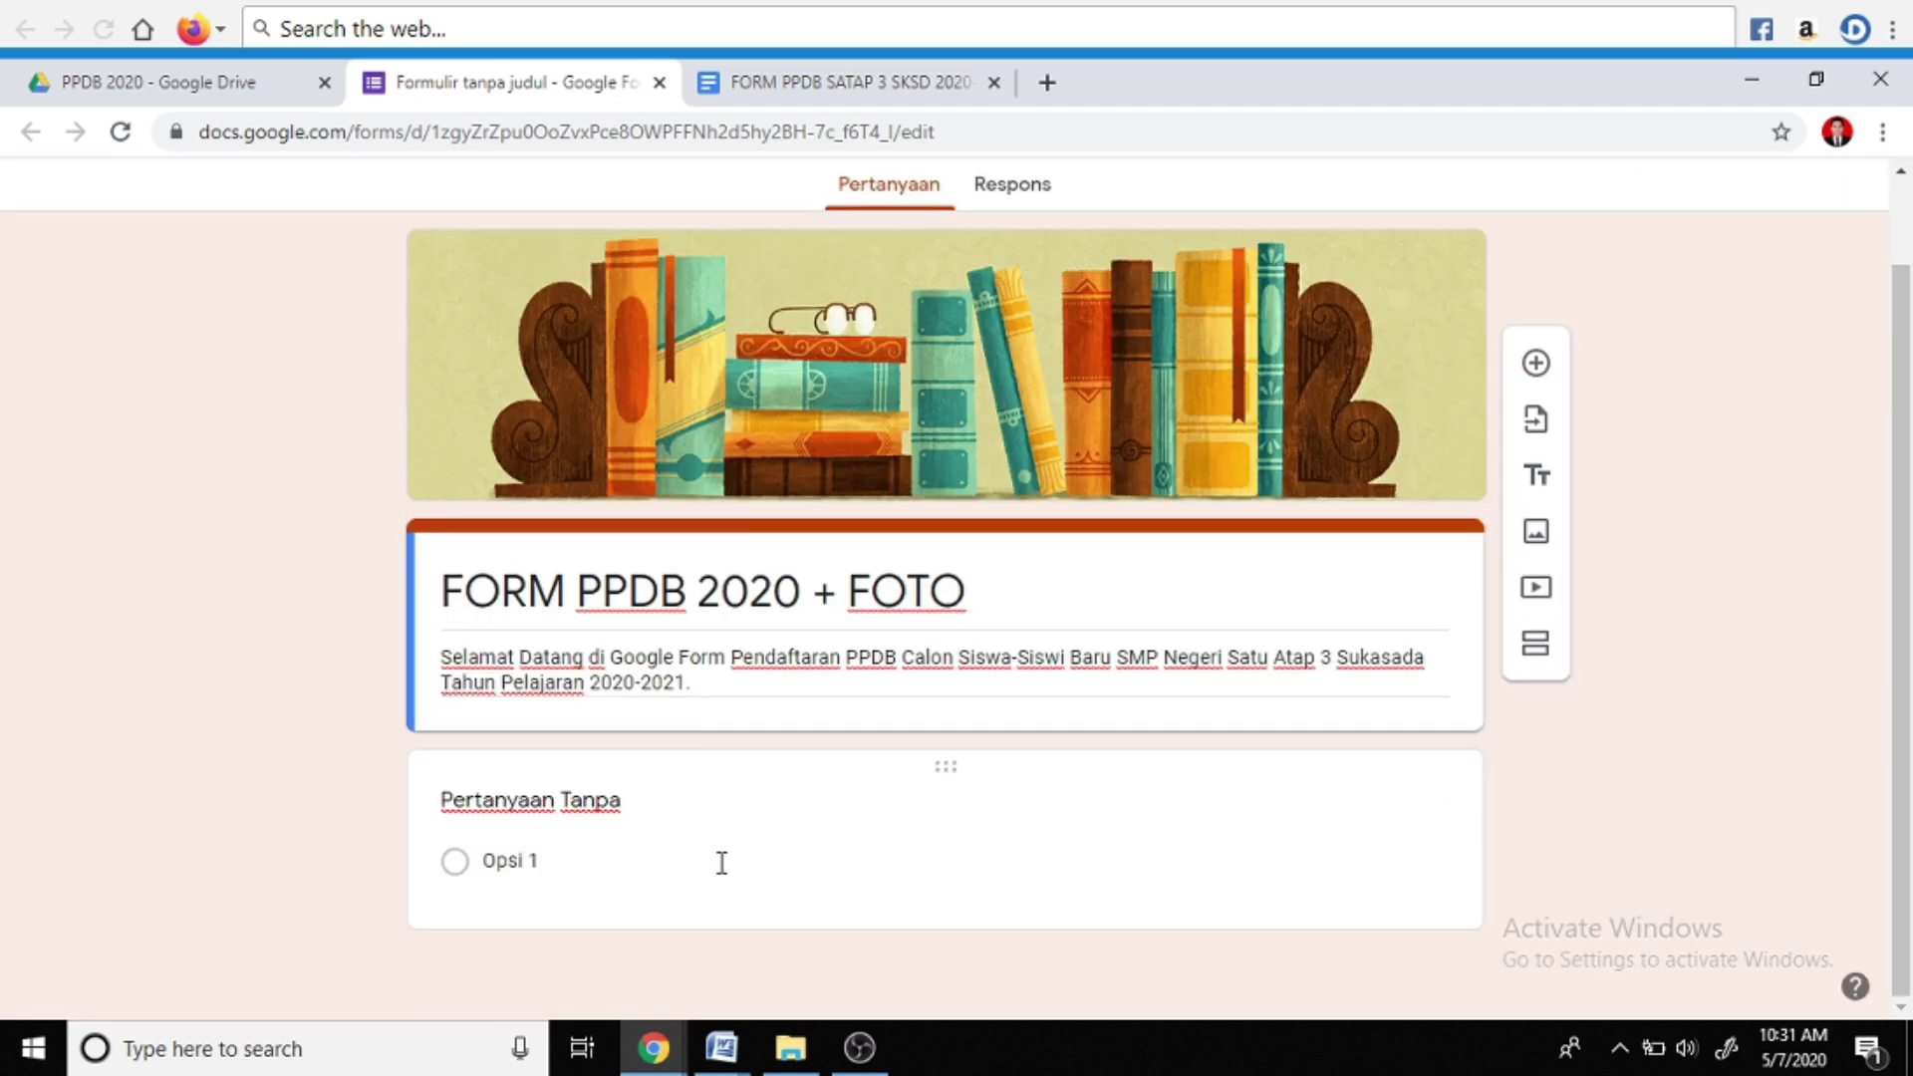
# Open the untitled question, then bring up the FORM PPDB Word template maximized
pyautogui.click(566, 802)
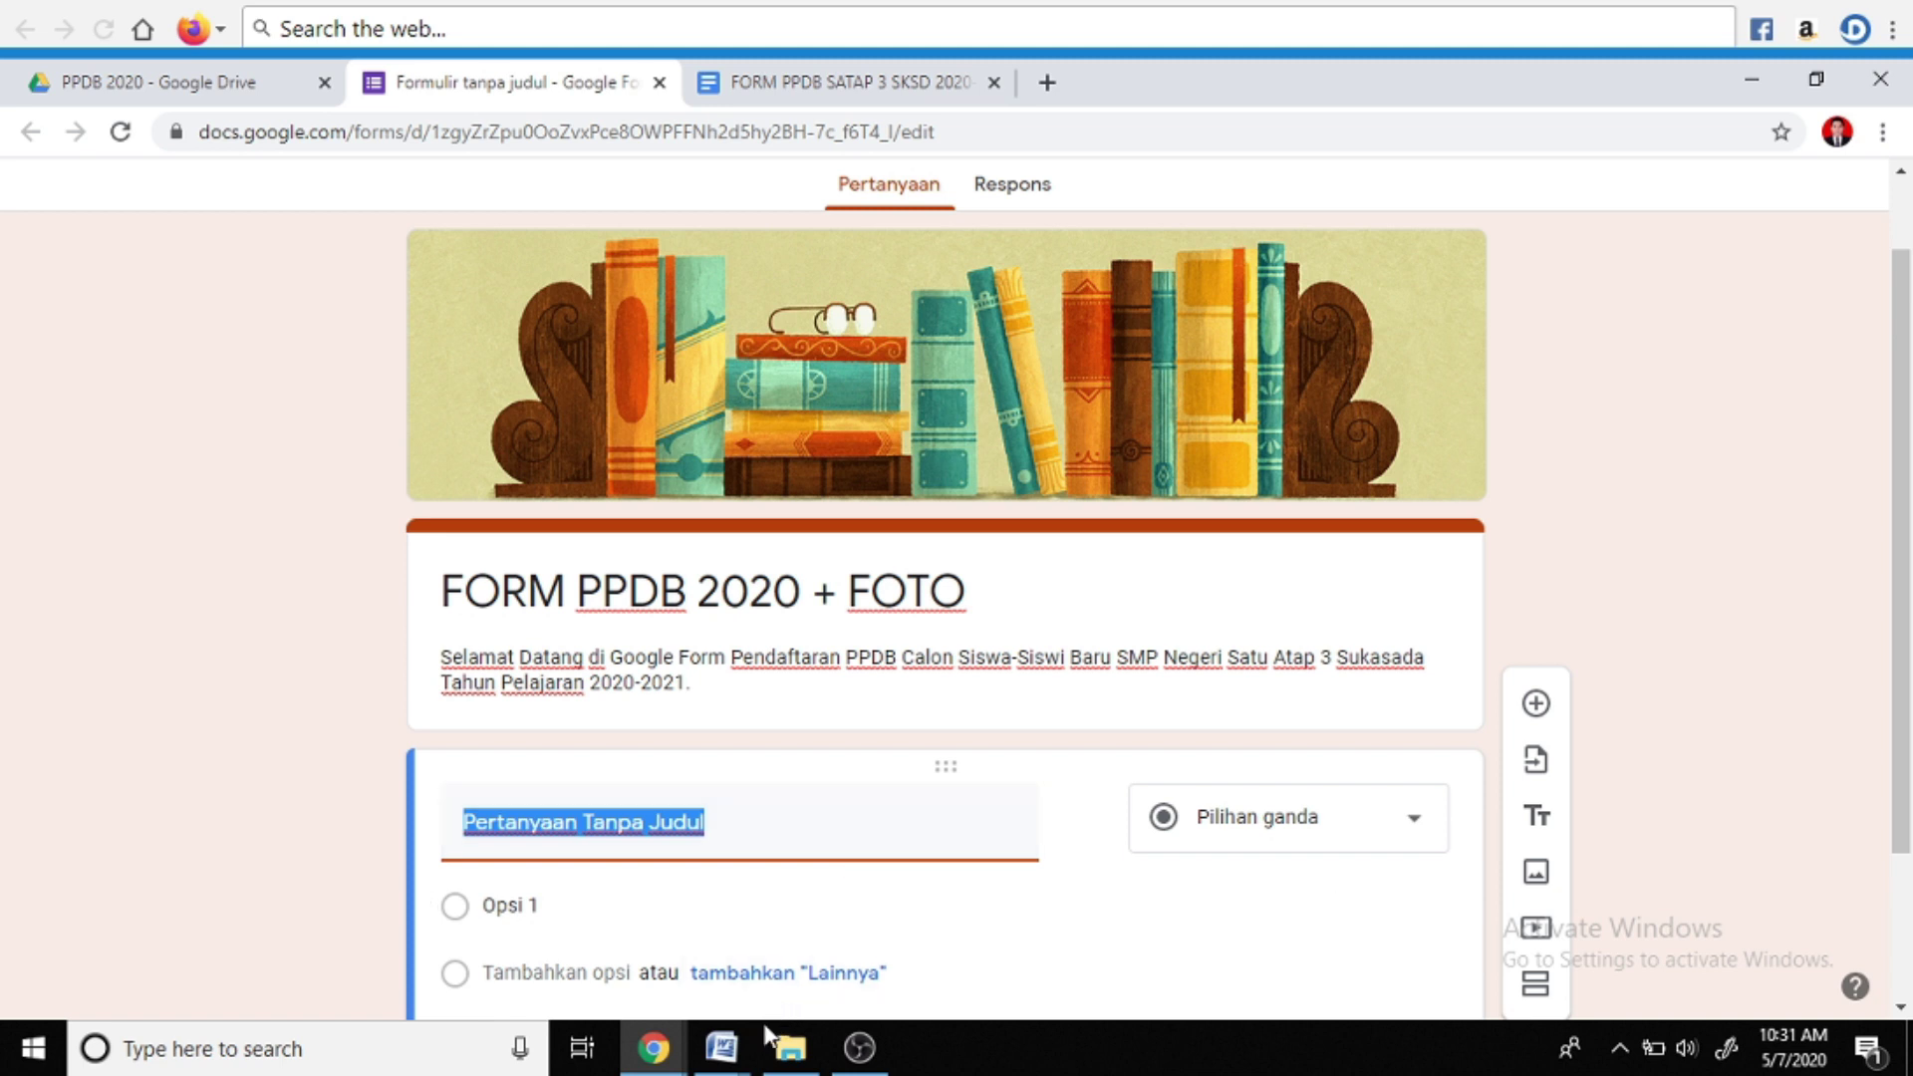
pyautogui.click(725, 1051)
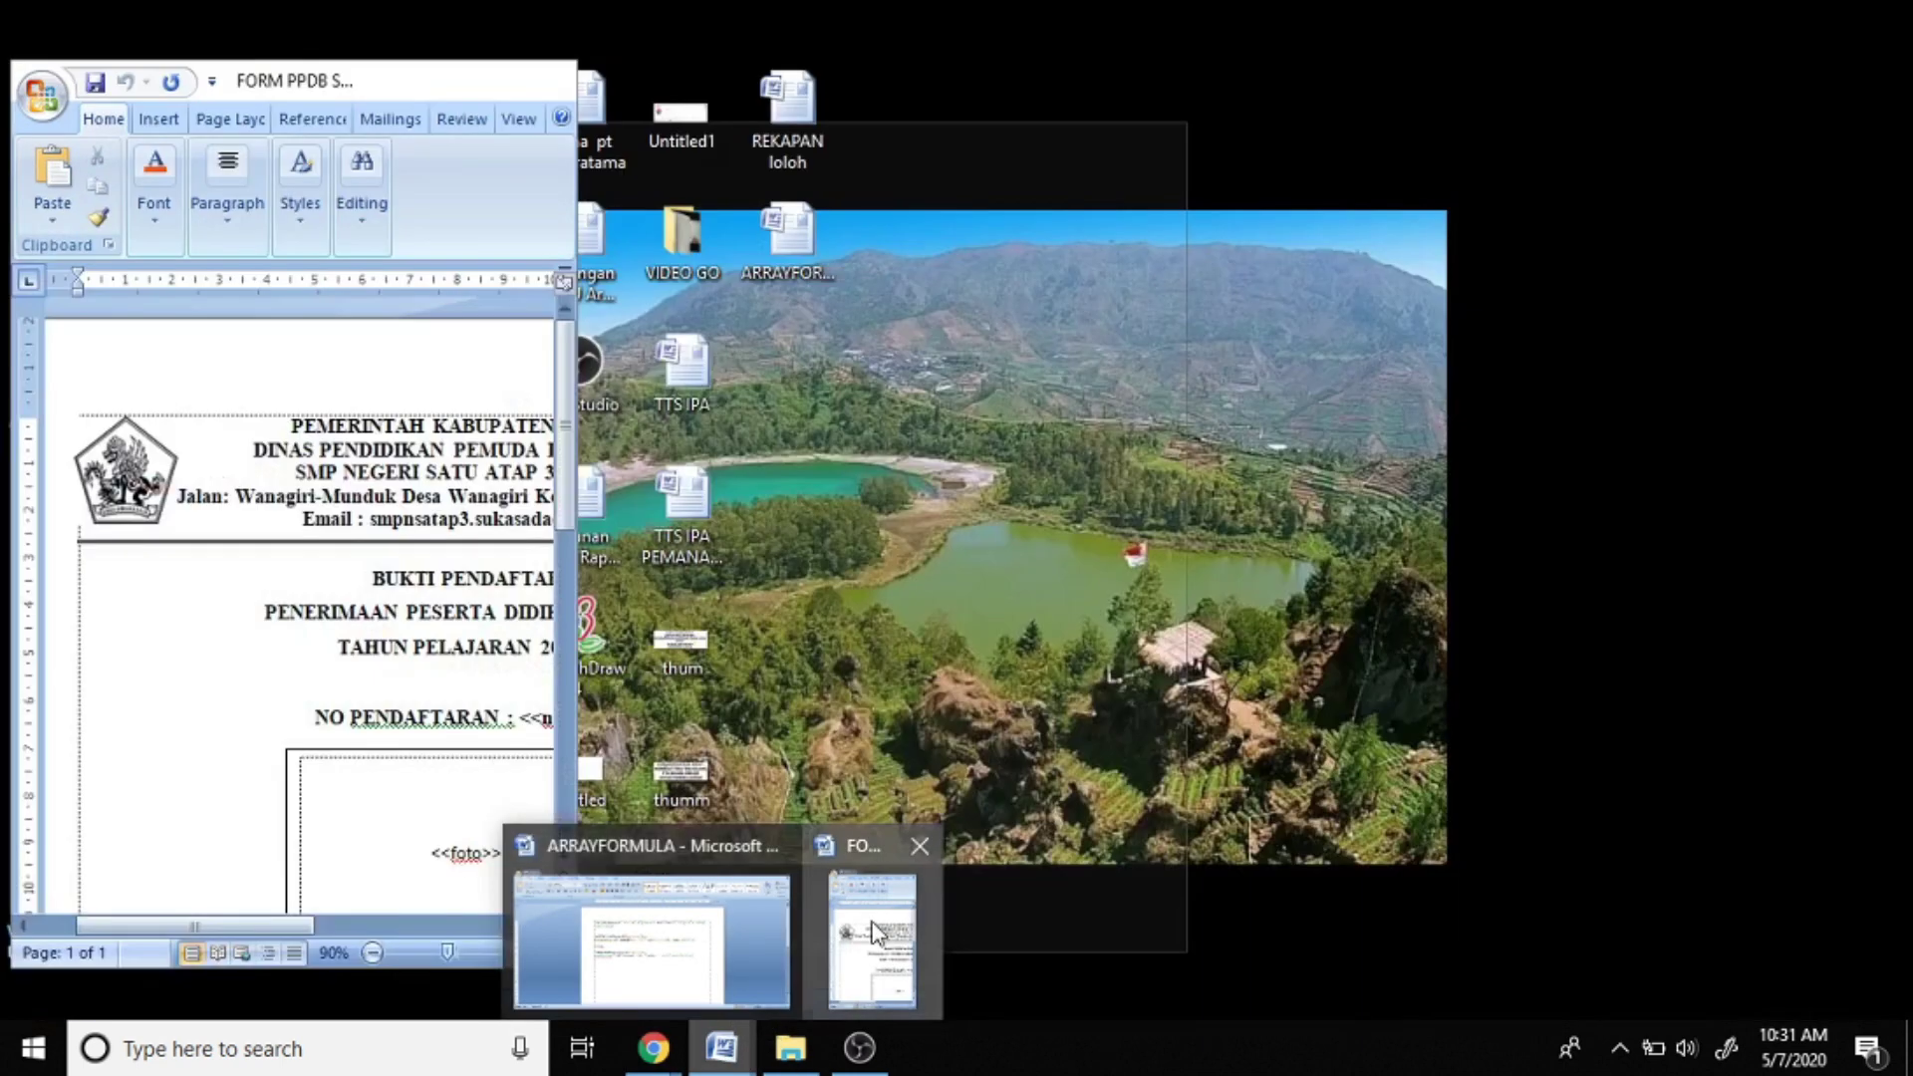
pyautogui.click(872, 937)
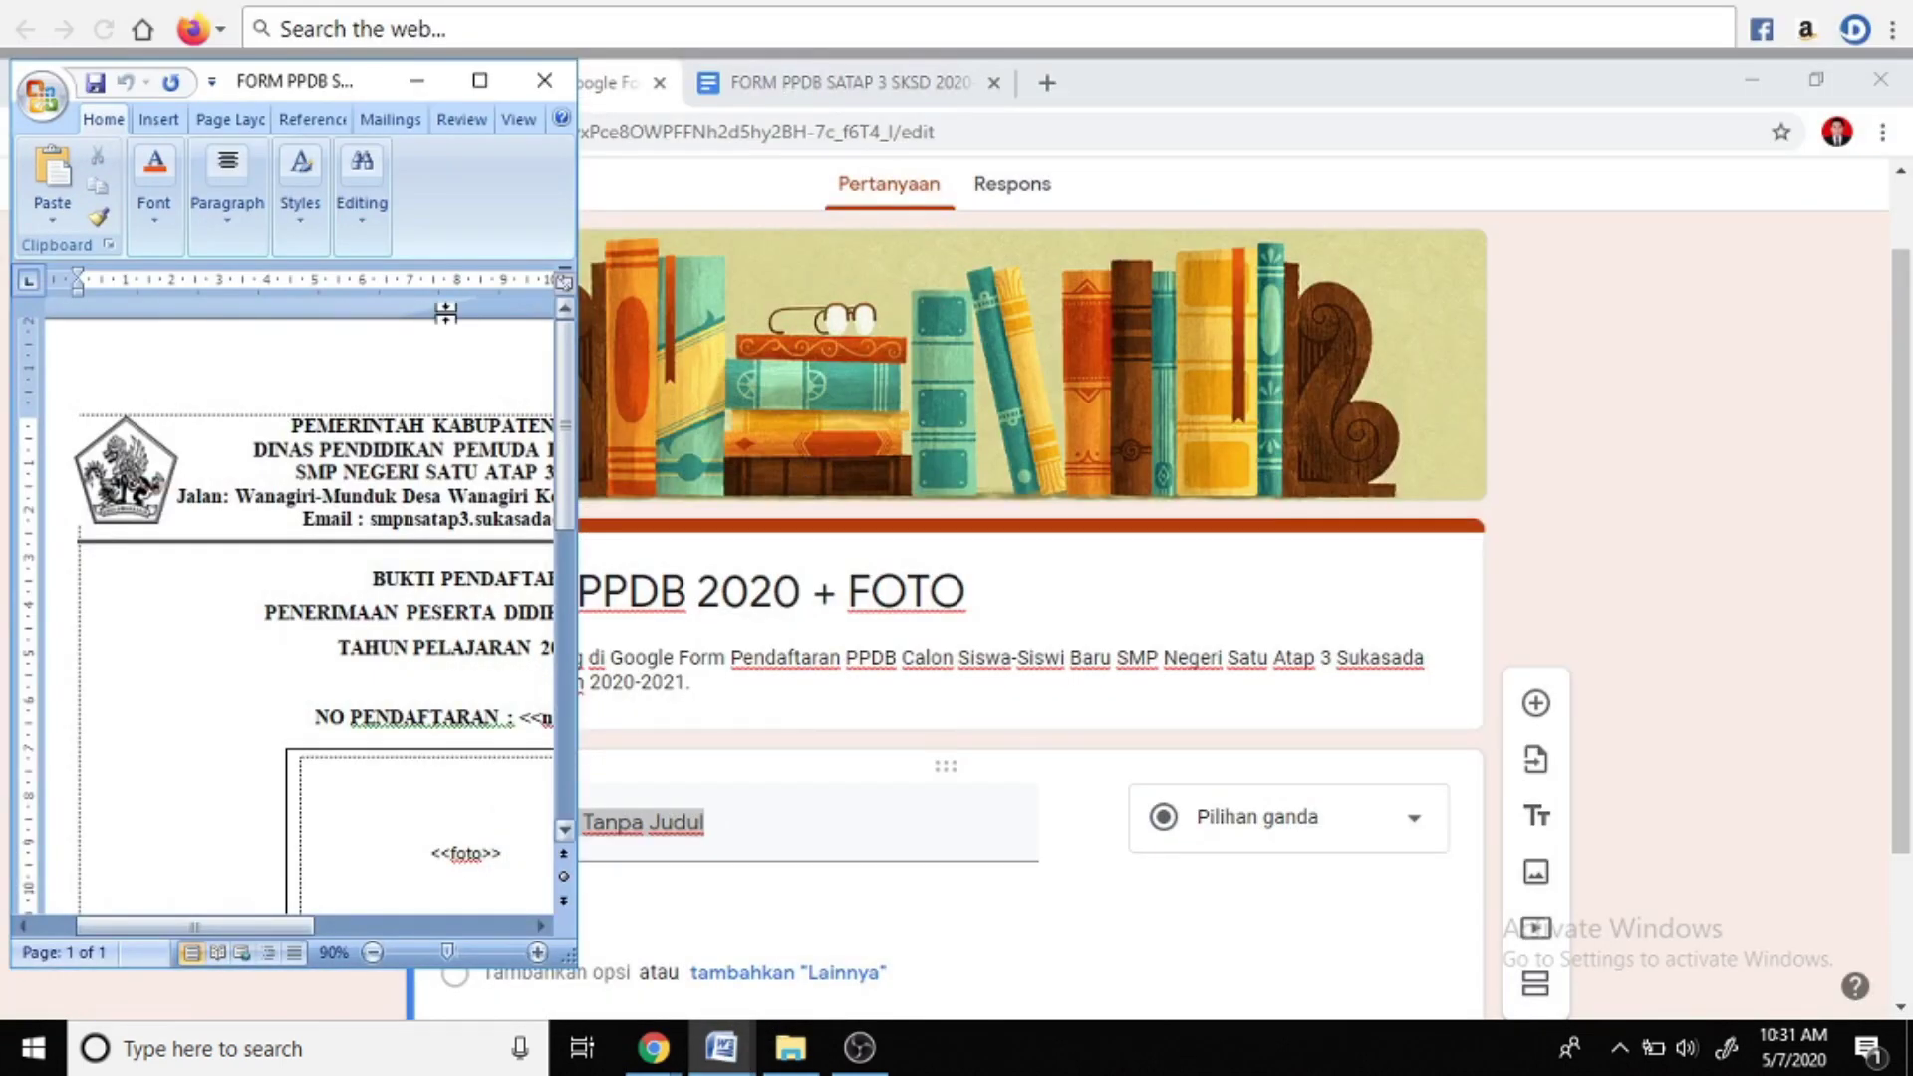
pyautogui.click(482, 81)
# Review the BUKTI PENDAFTARAN template's fields, then return to the form's question title
pyautogui.scroll(-3, 1007, 780)
pyautogui.scroll(-2, 1007, 780)
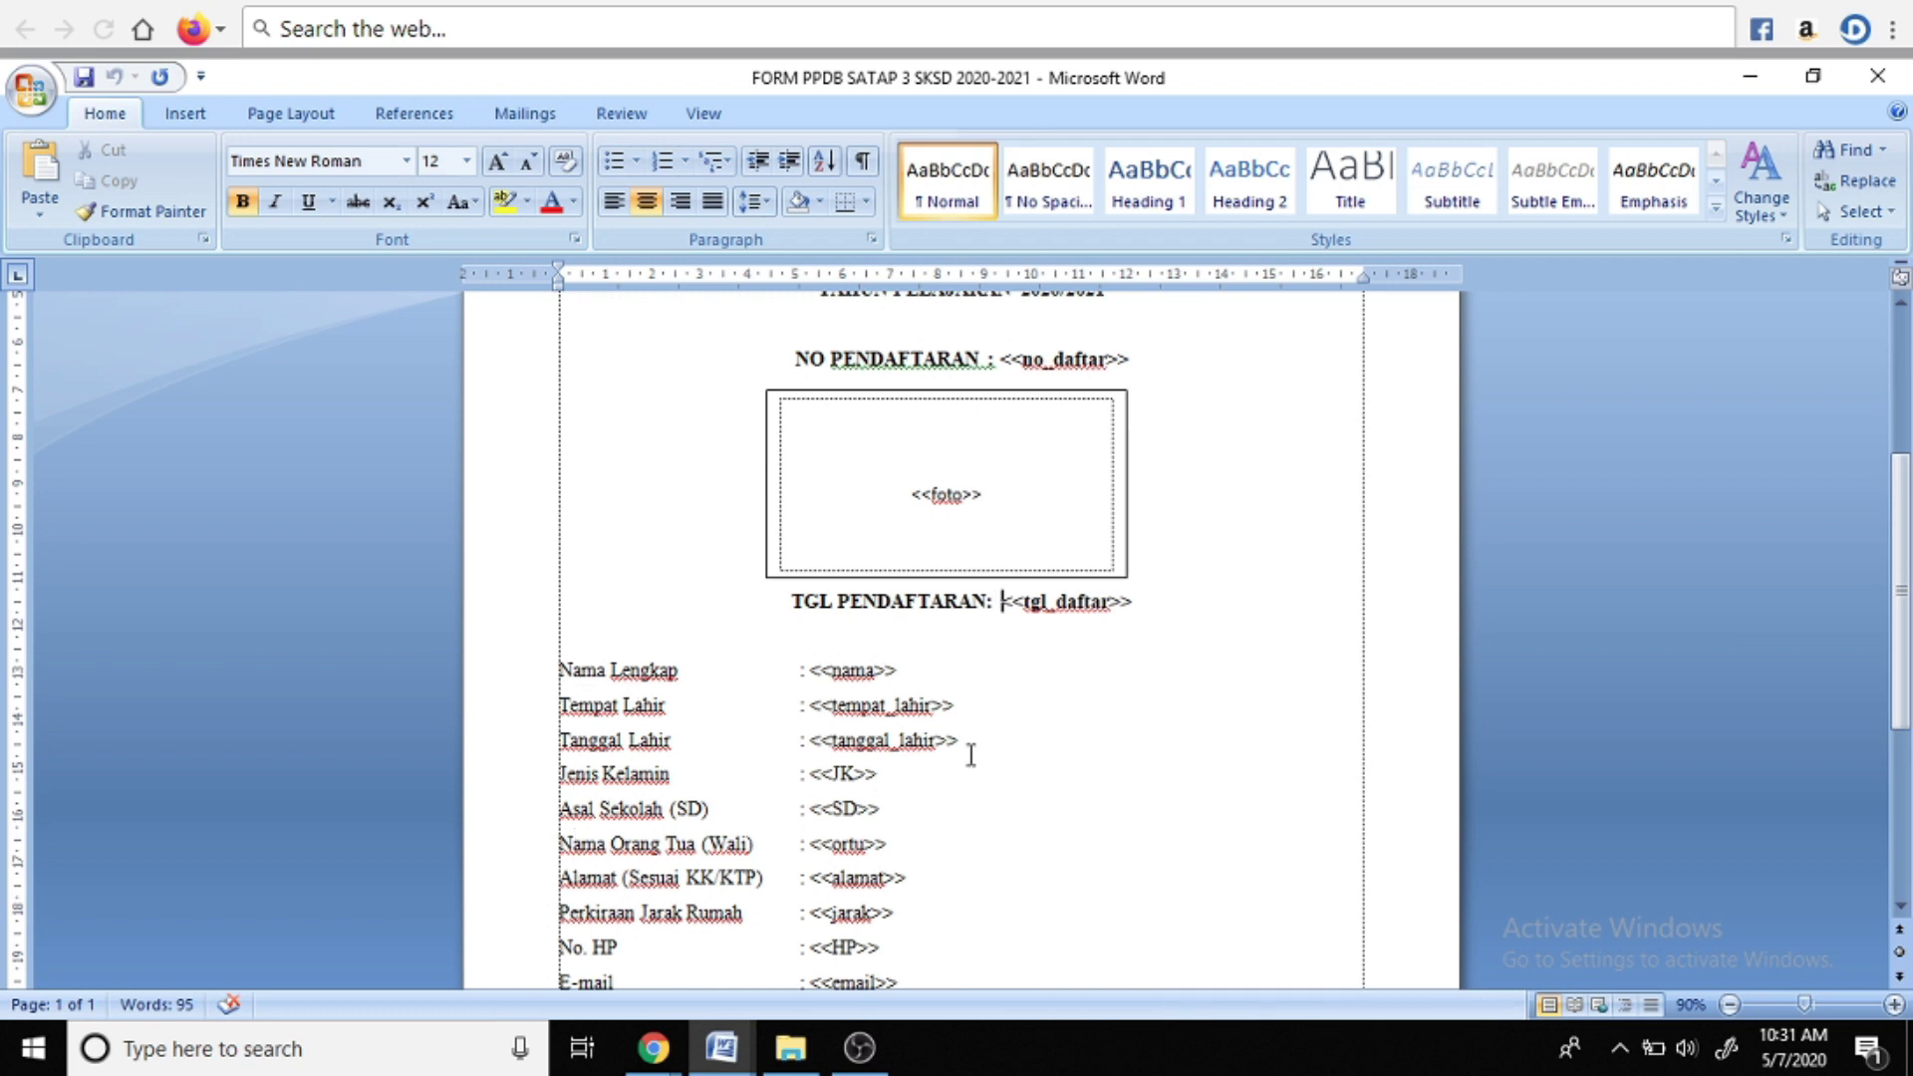
pyautogui.scroll(1, 972, 752)
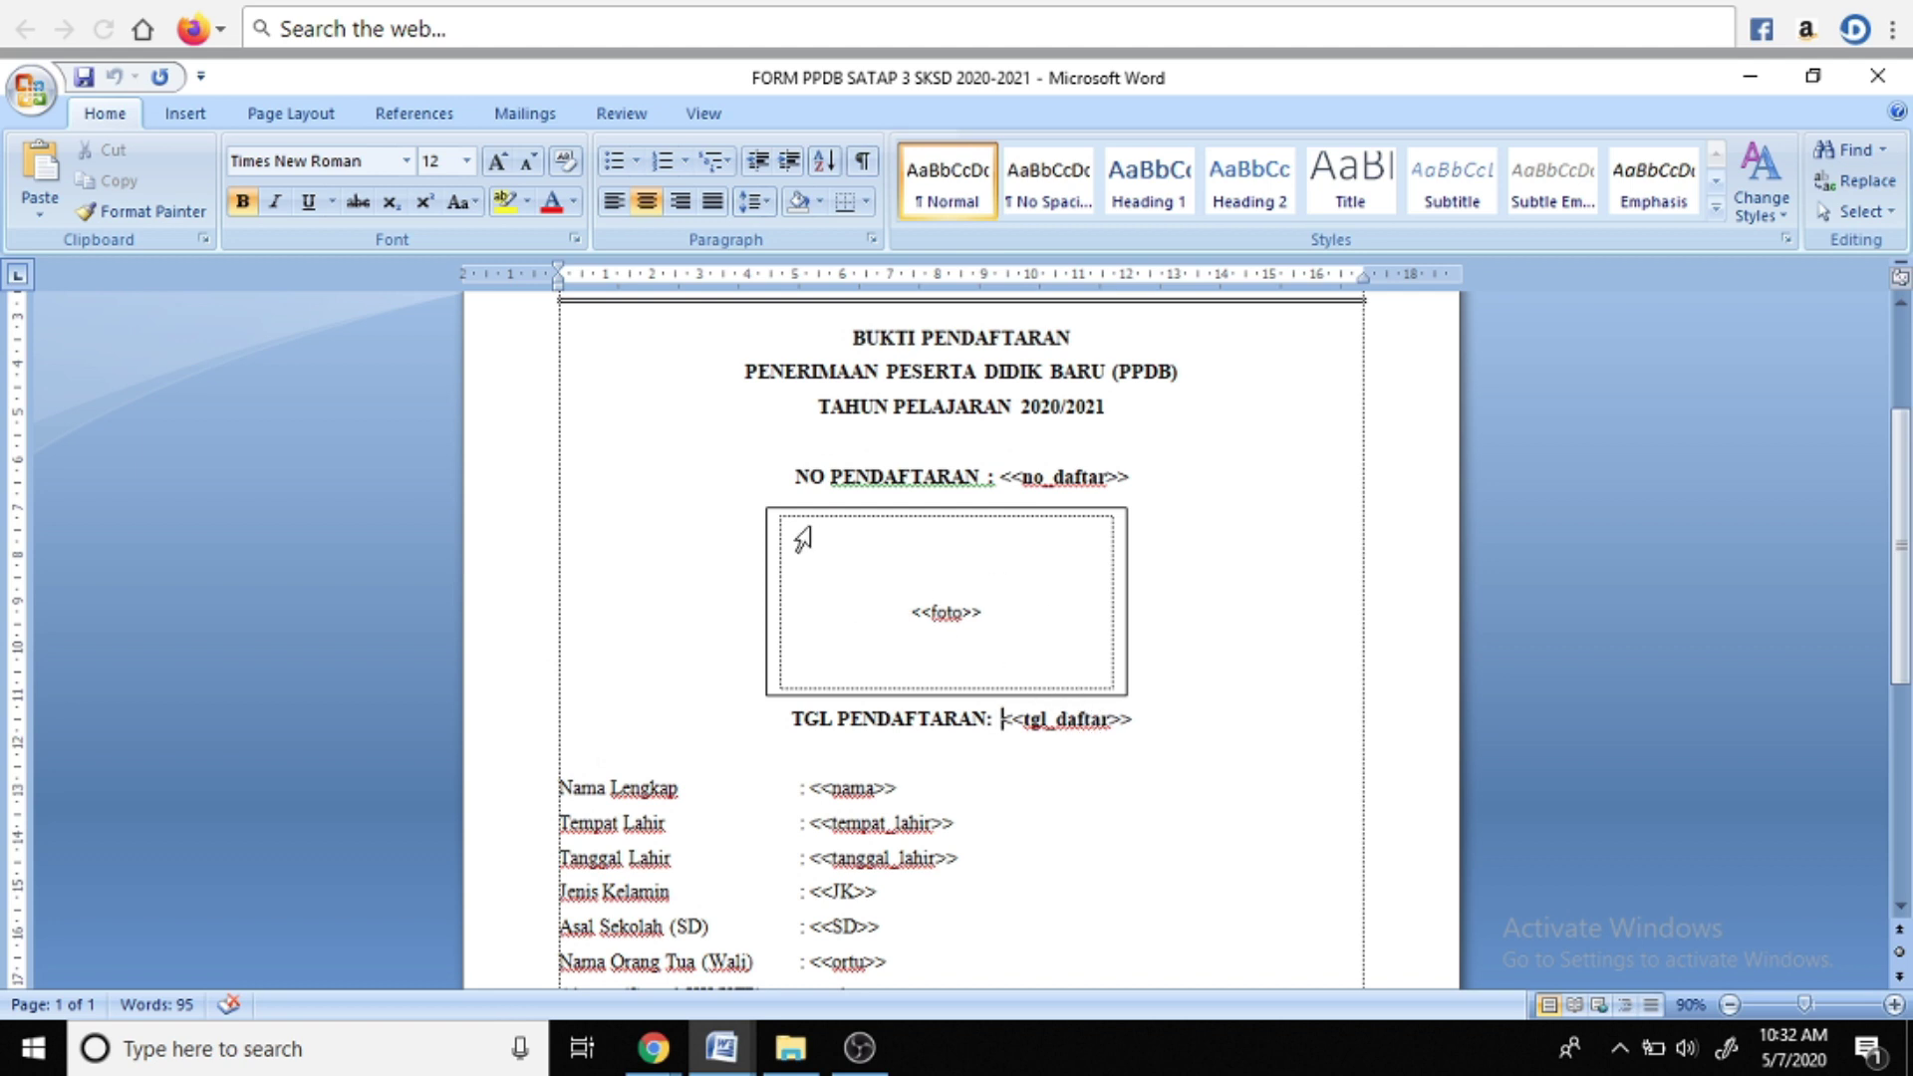
pyautogui.scroll(-1, 791, 558)
pyautogui.moveTo(653, 1048)
pyautogui.click(764, 958)
pyautogui.click(687, 815)
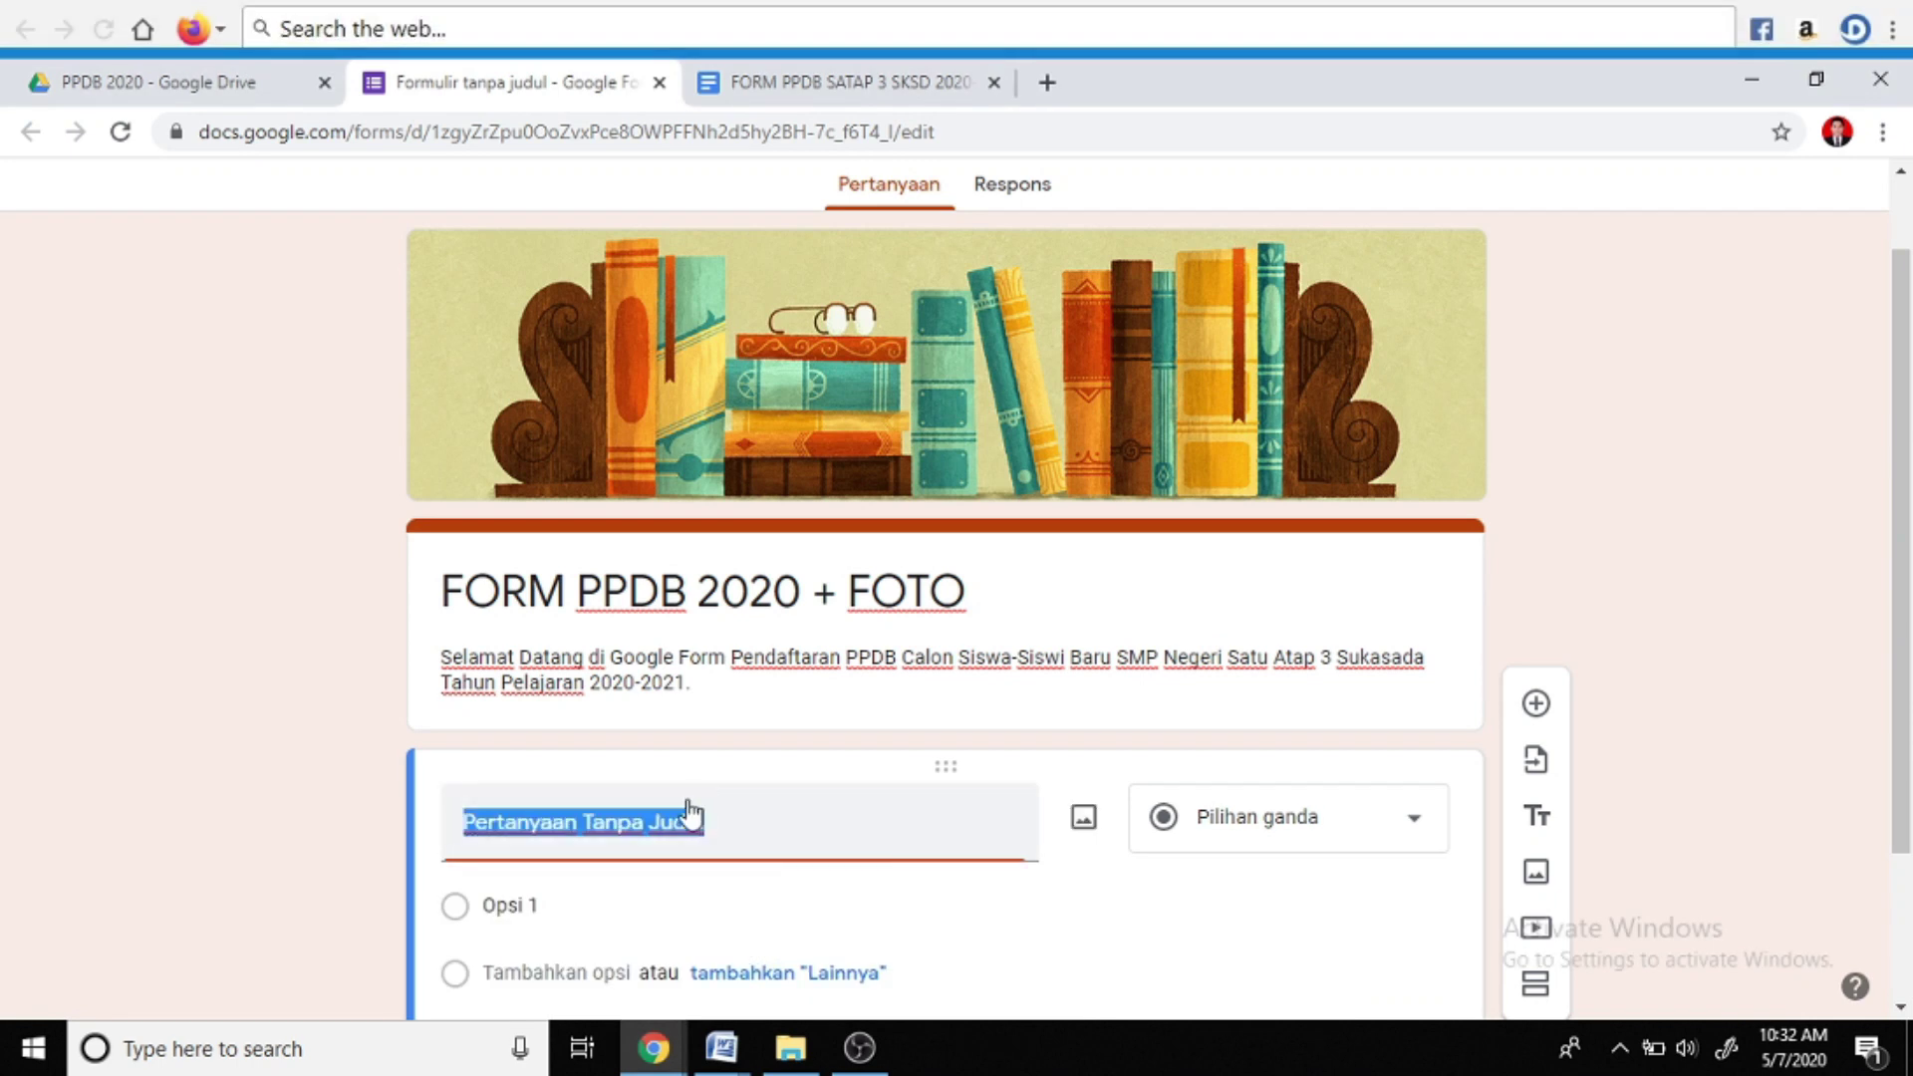
# Title the first question 'Nama Lengkap' as a required short-answer question
pyautogui.write('Nama Lengkap')
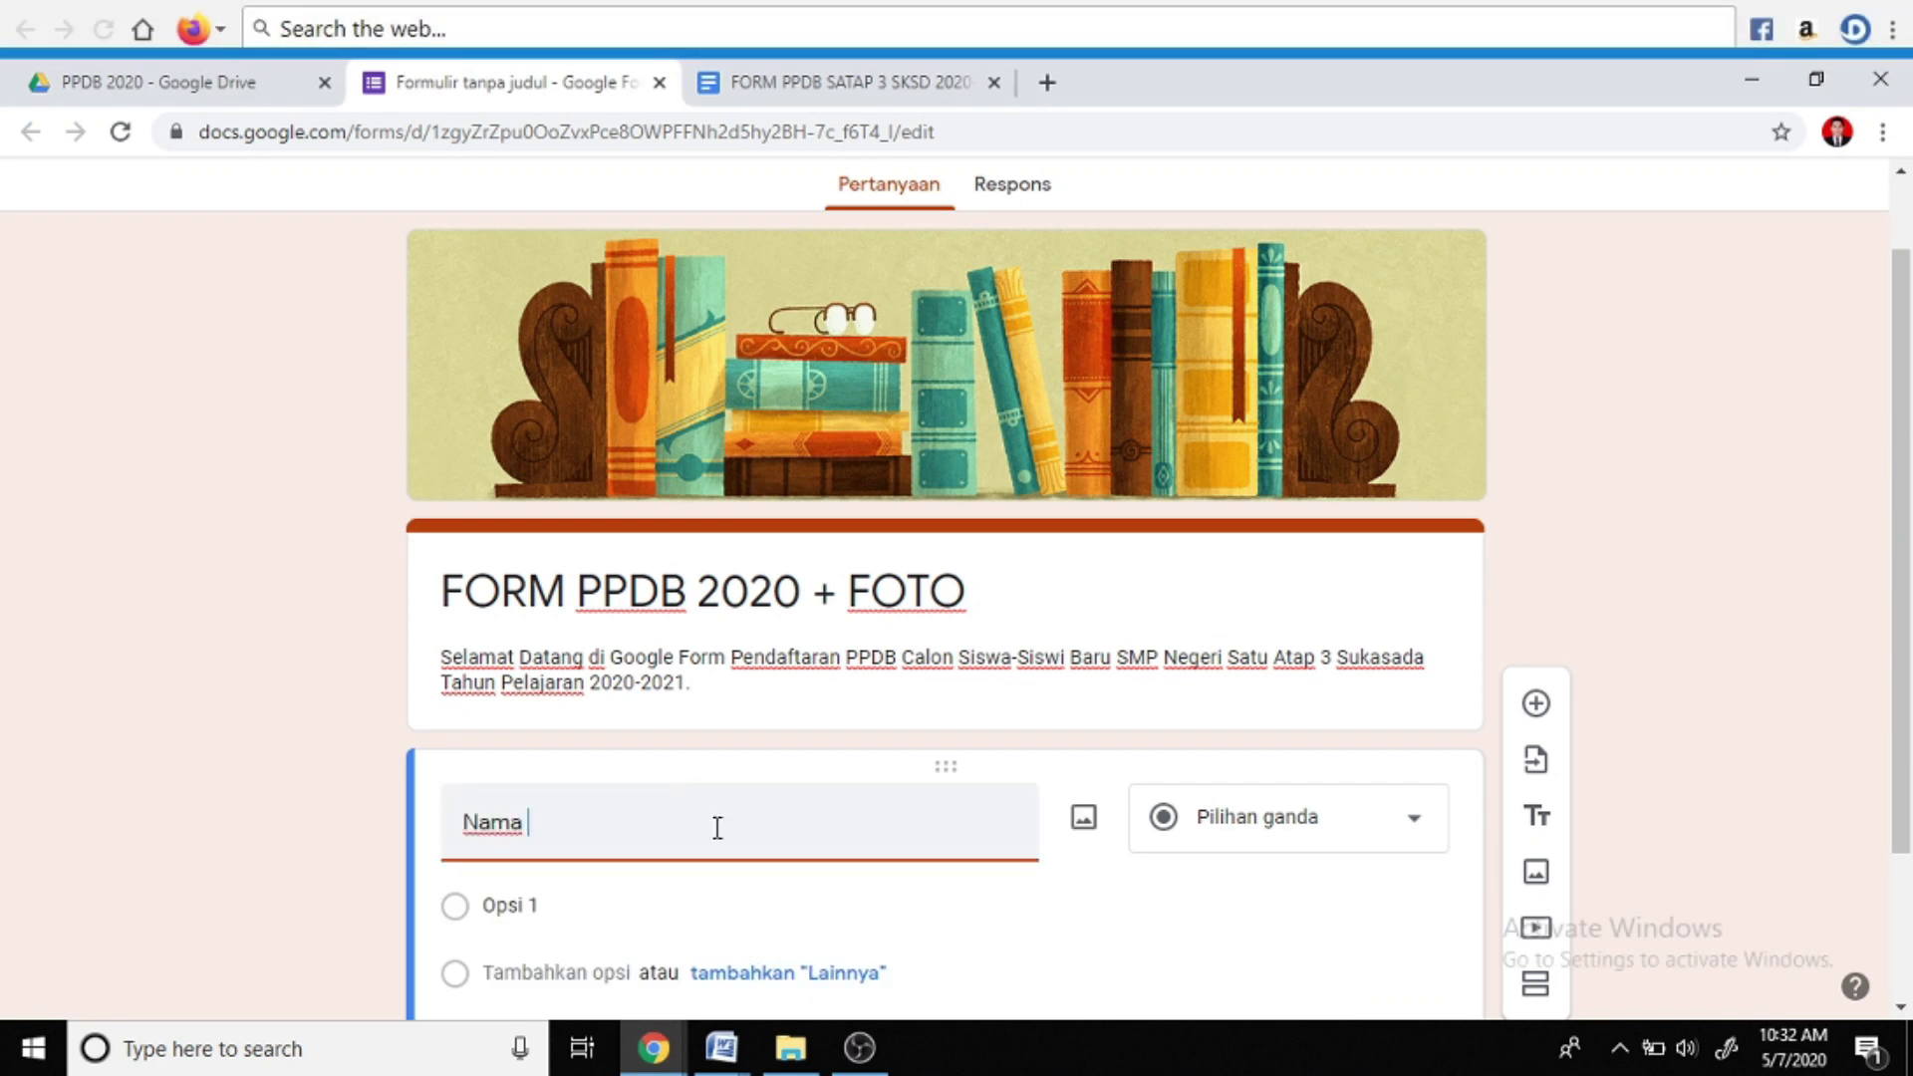
pyautogui.scroll(-2, 1422, 675)
pyautogui.click(1421, 678)
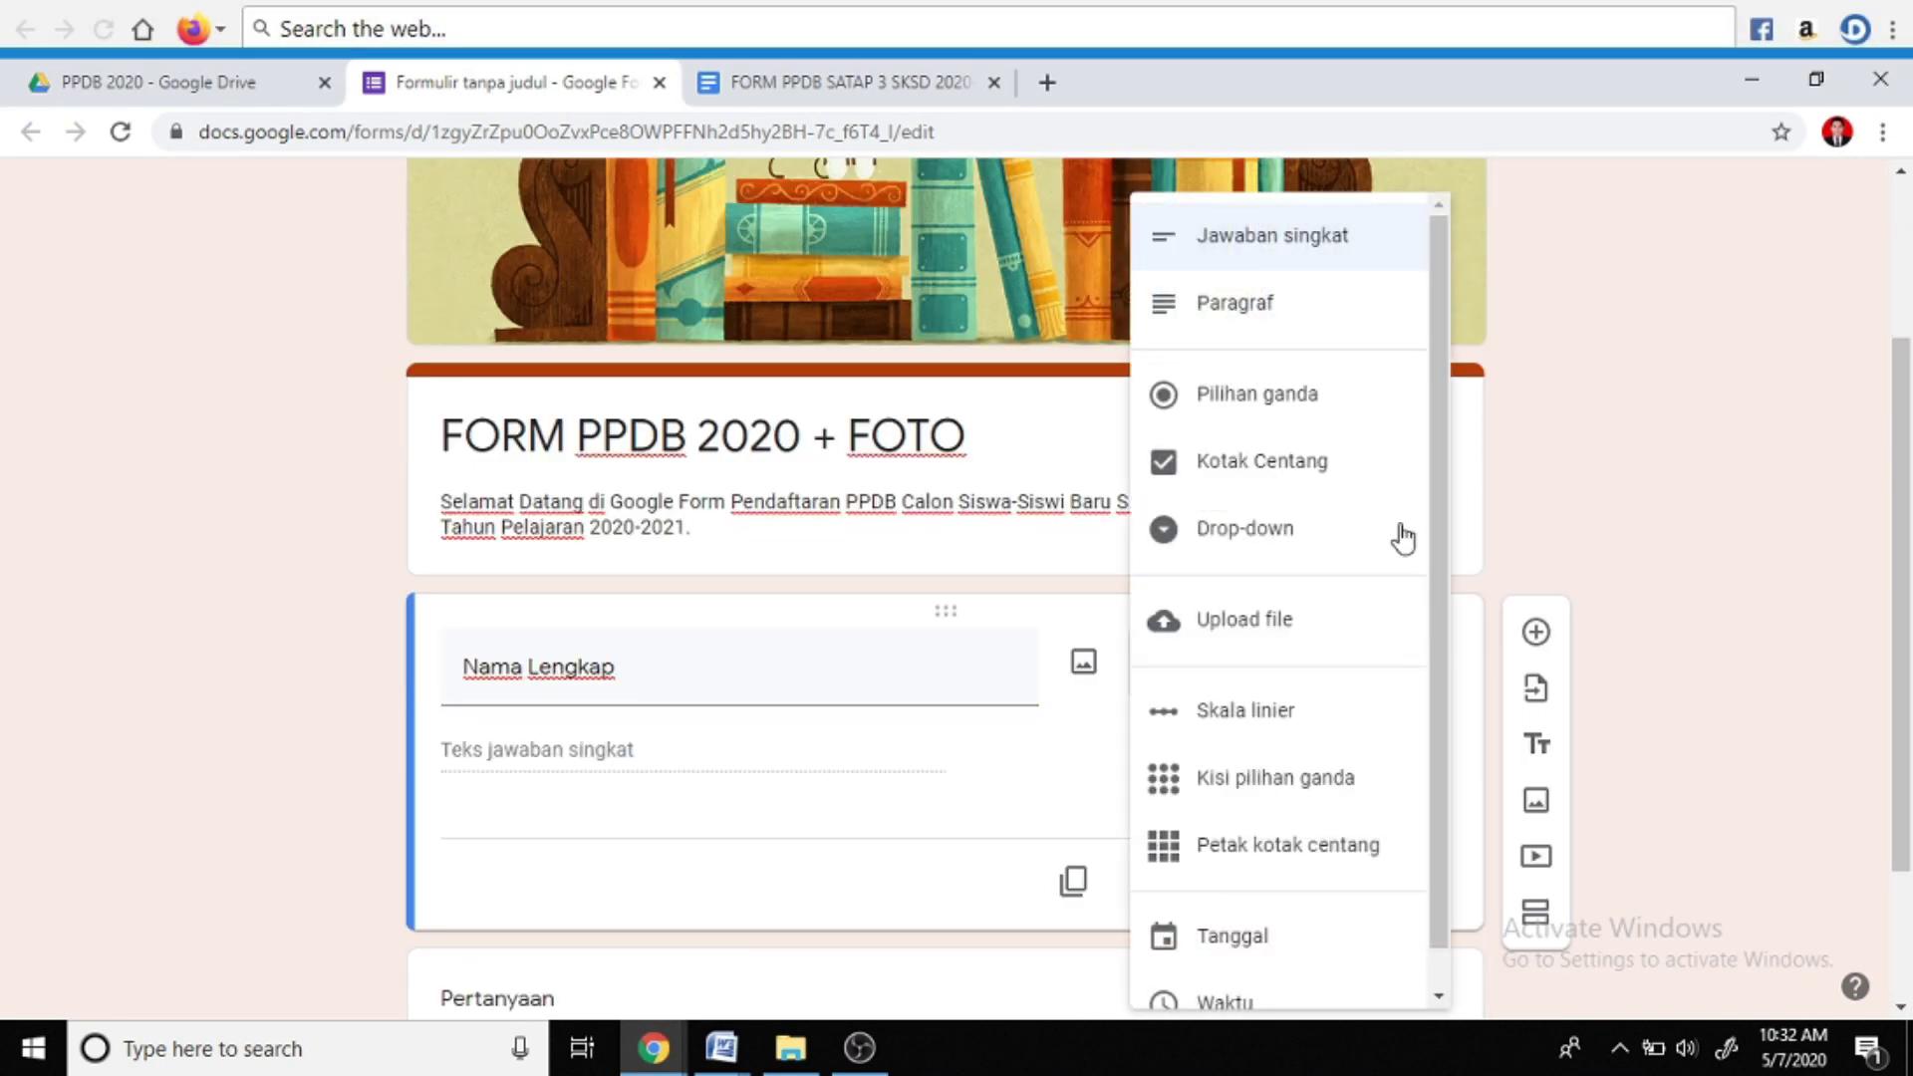
pyautogui.click(1273, 265)
pyautogui.click(1355, 890)
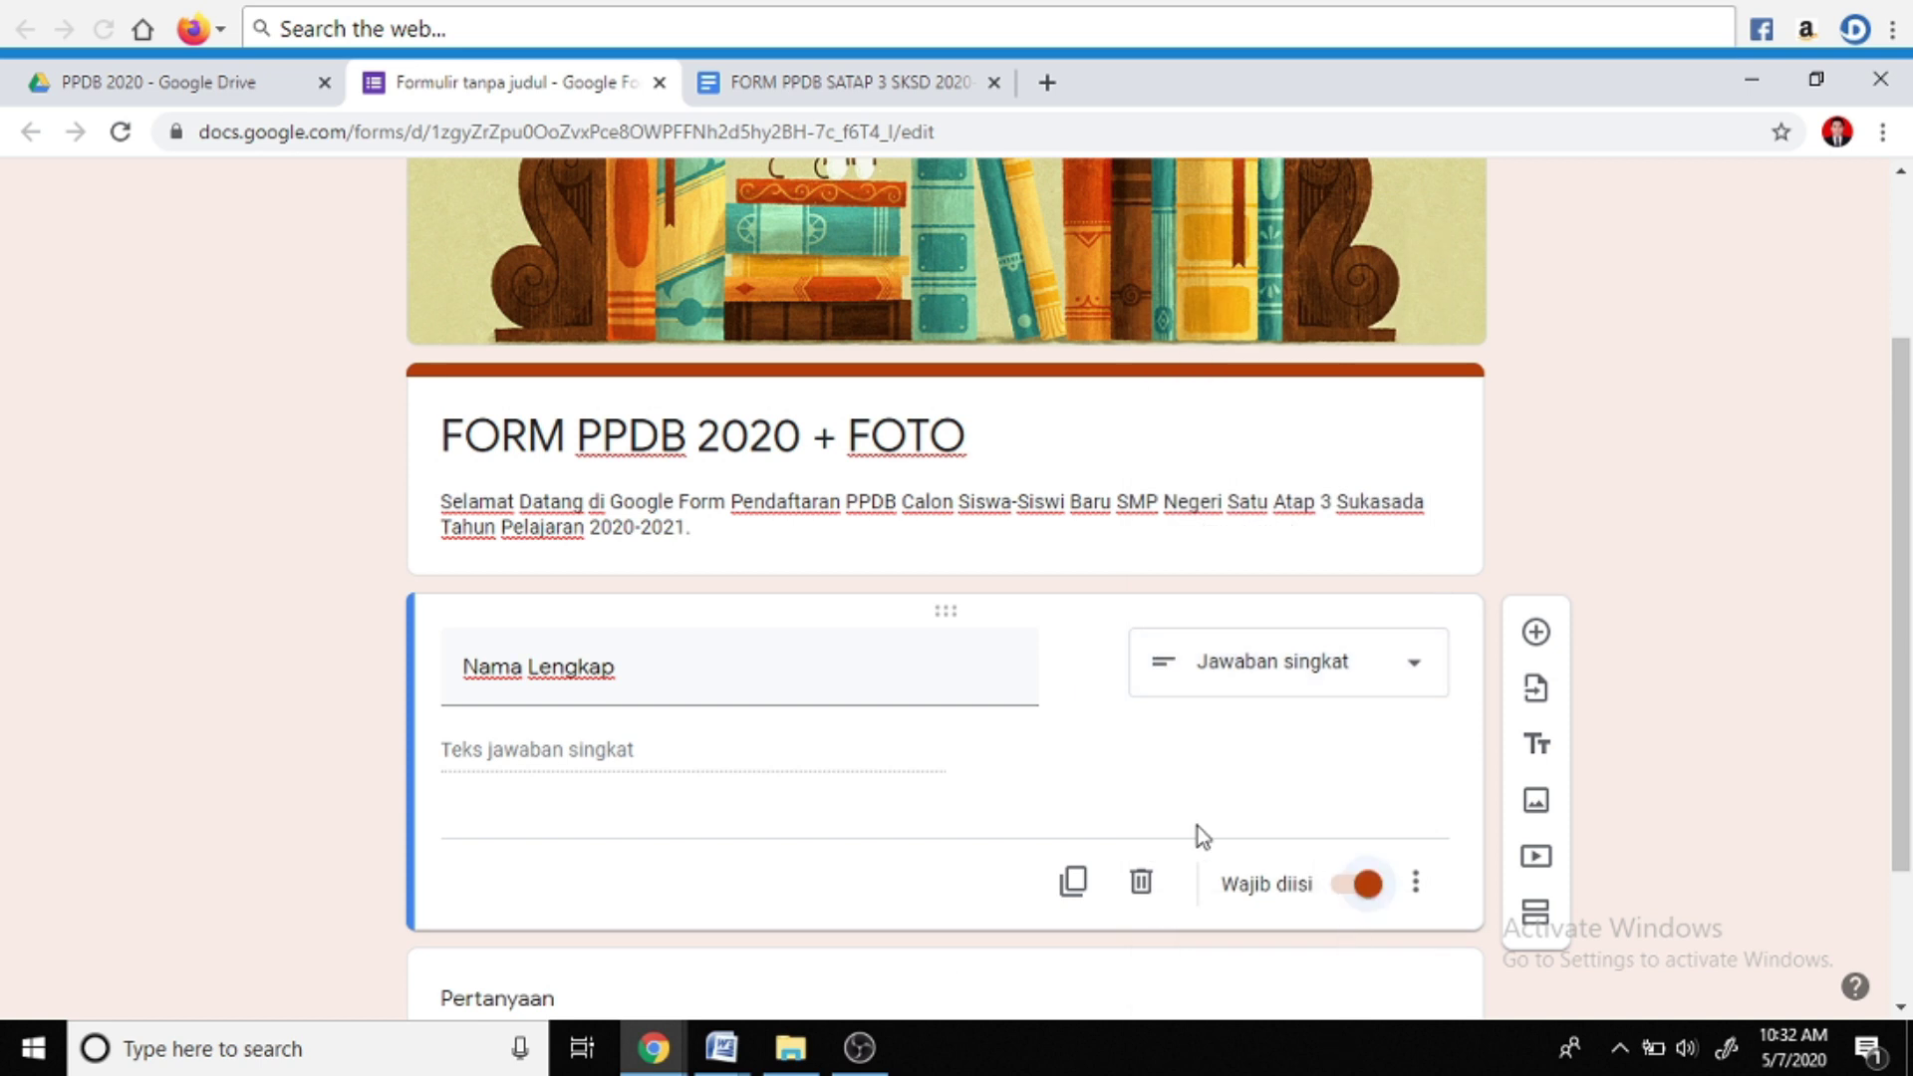
pyautogui.scroll(-1, 1198, 827)
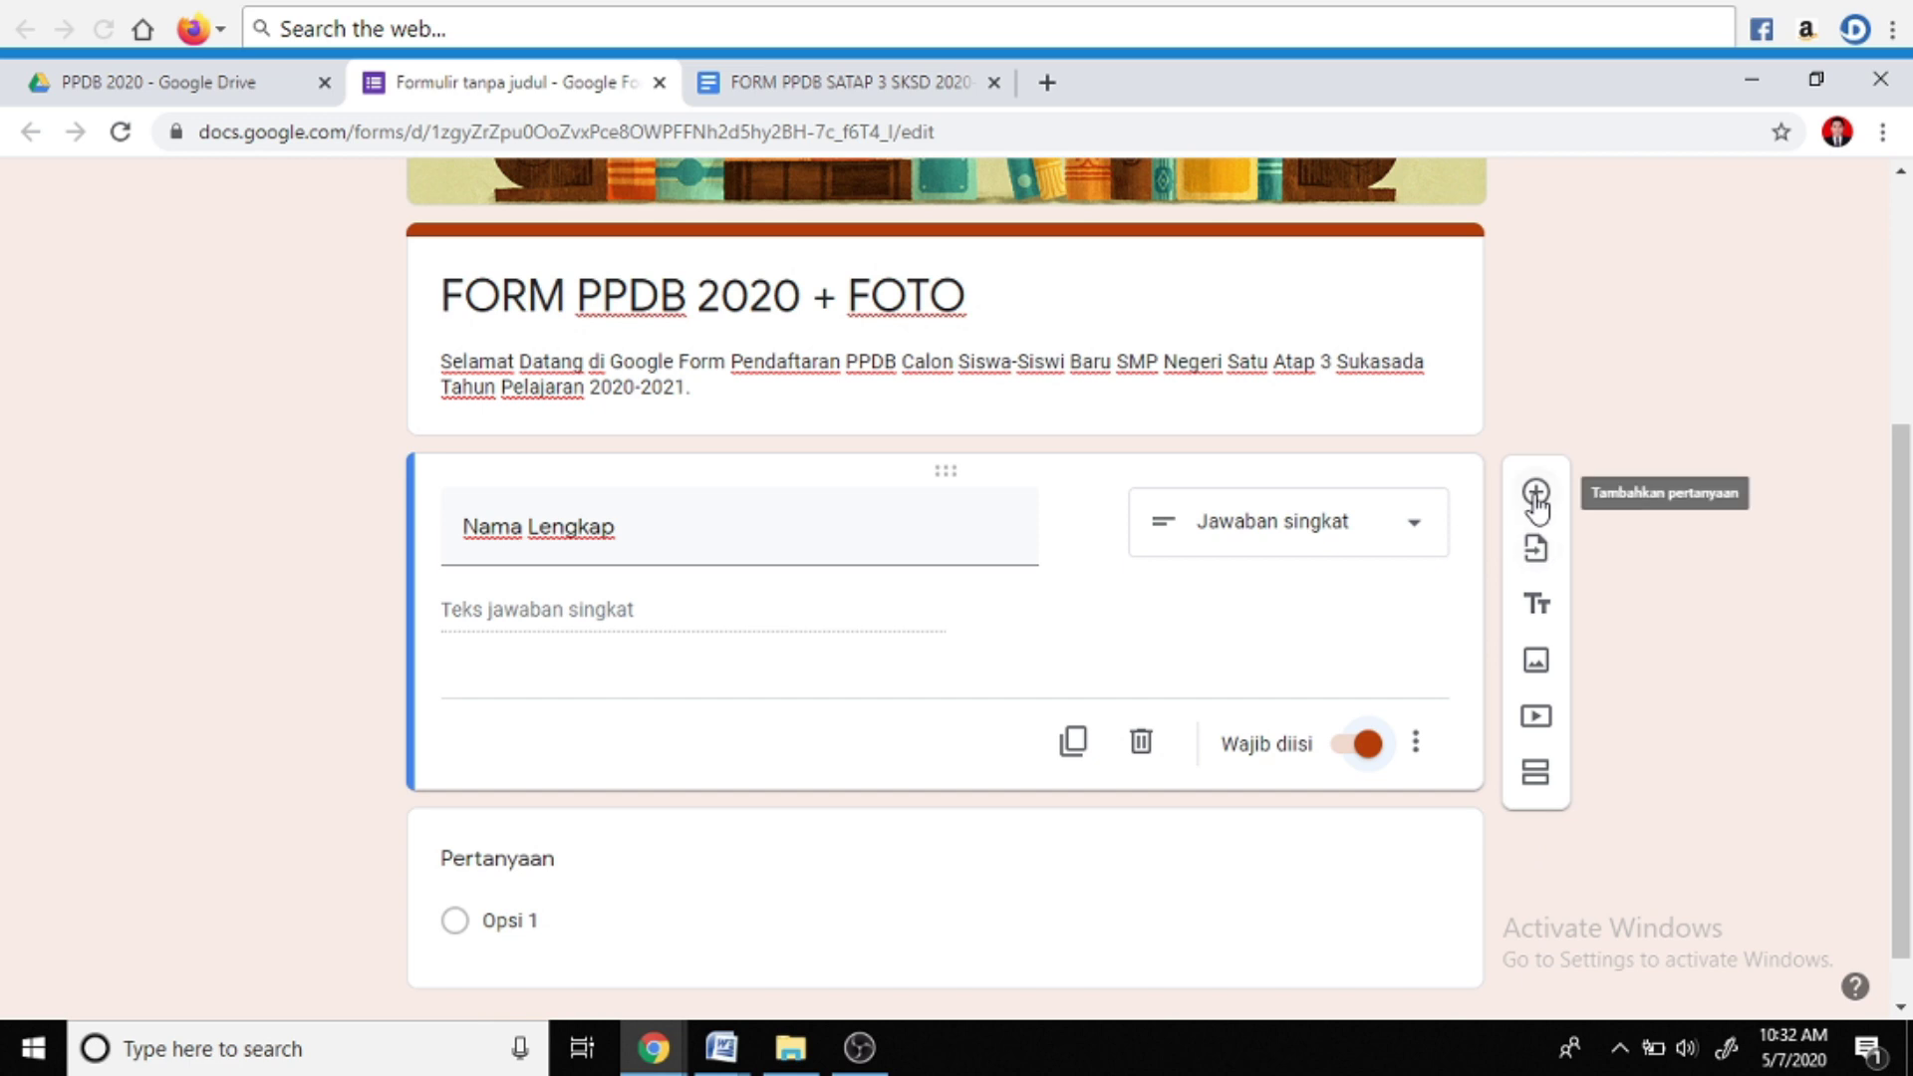
pyautogui.scroll(-1, 1068, 824)
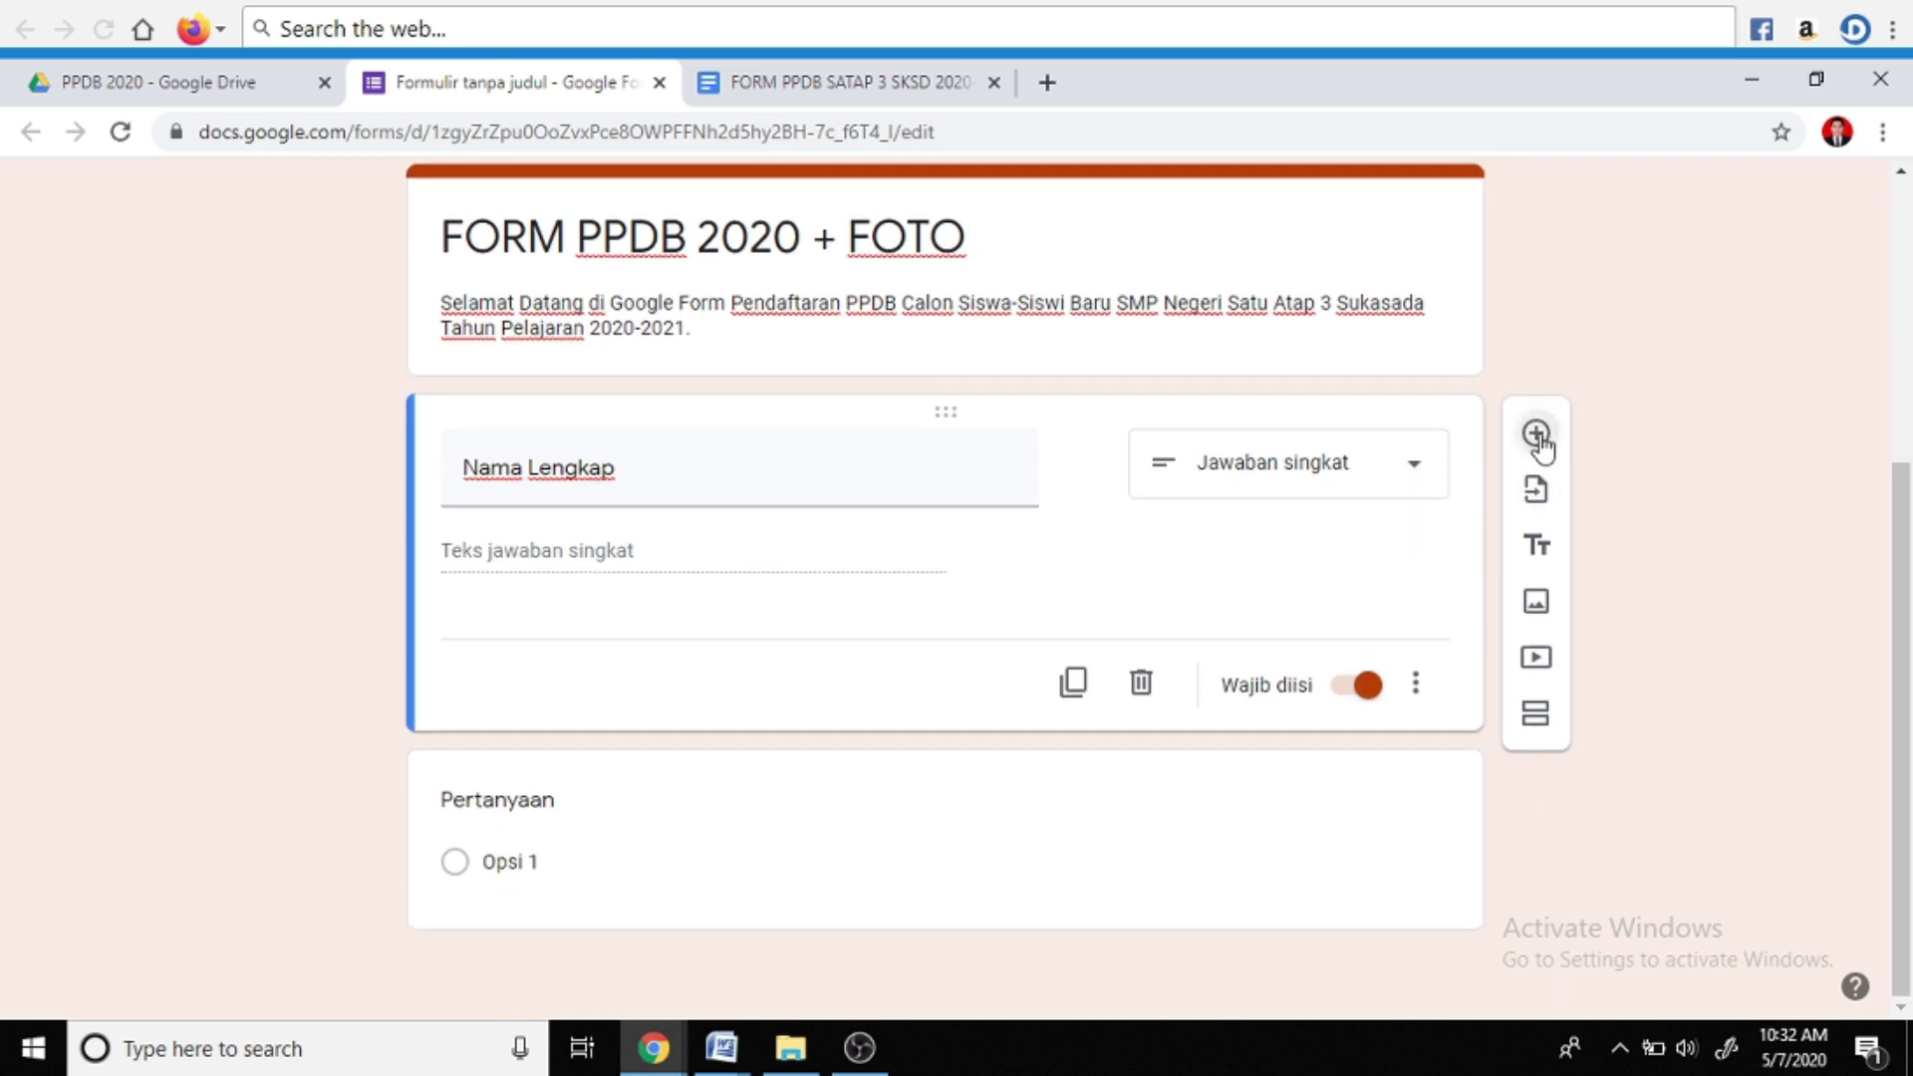
# Add a required short-answer question titled 'Tepat Lahir'
pyautogui.click(1536, 435)
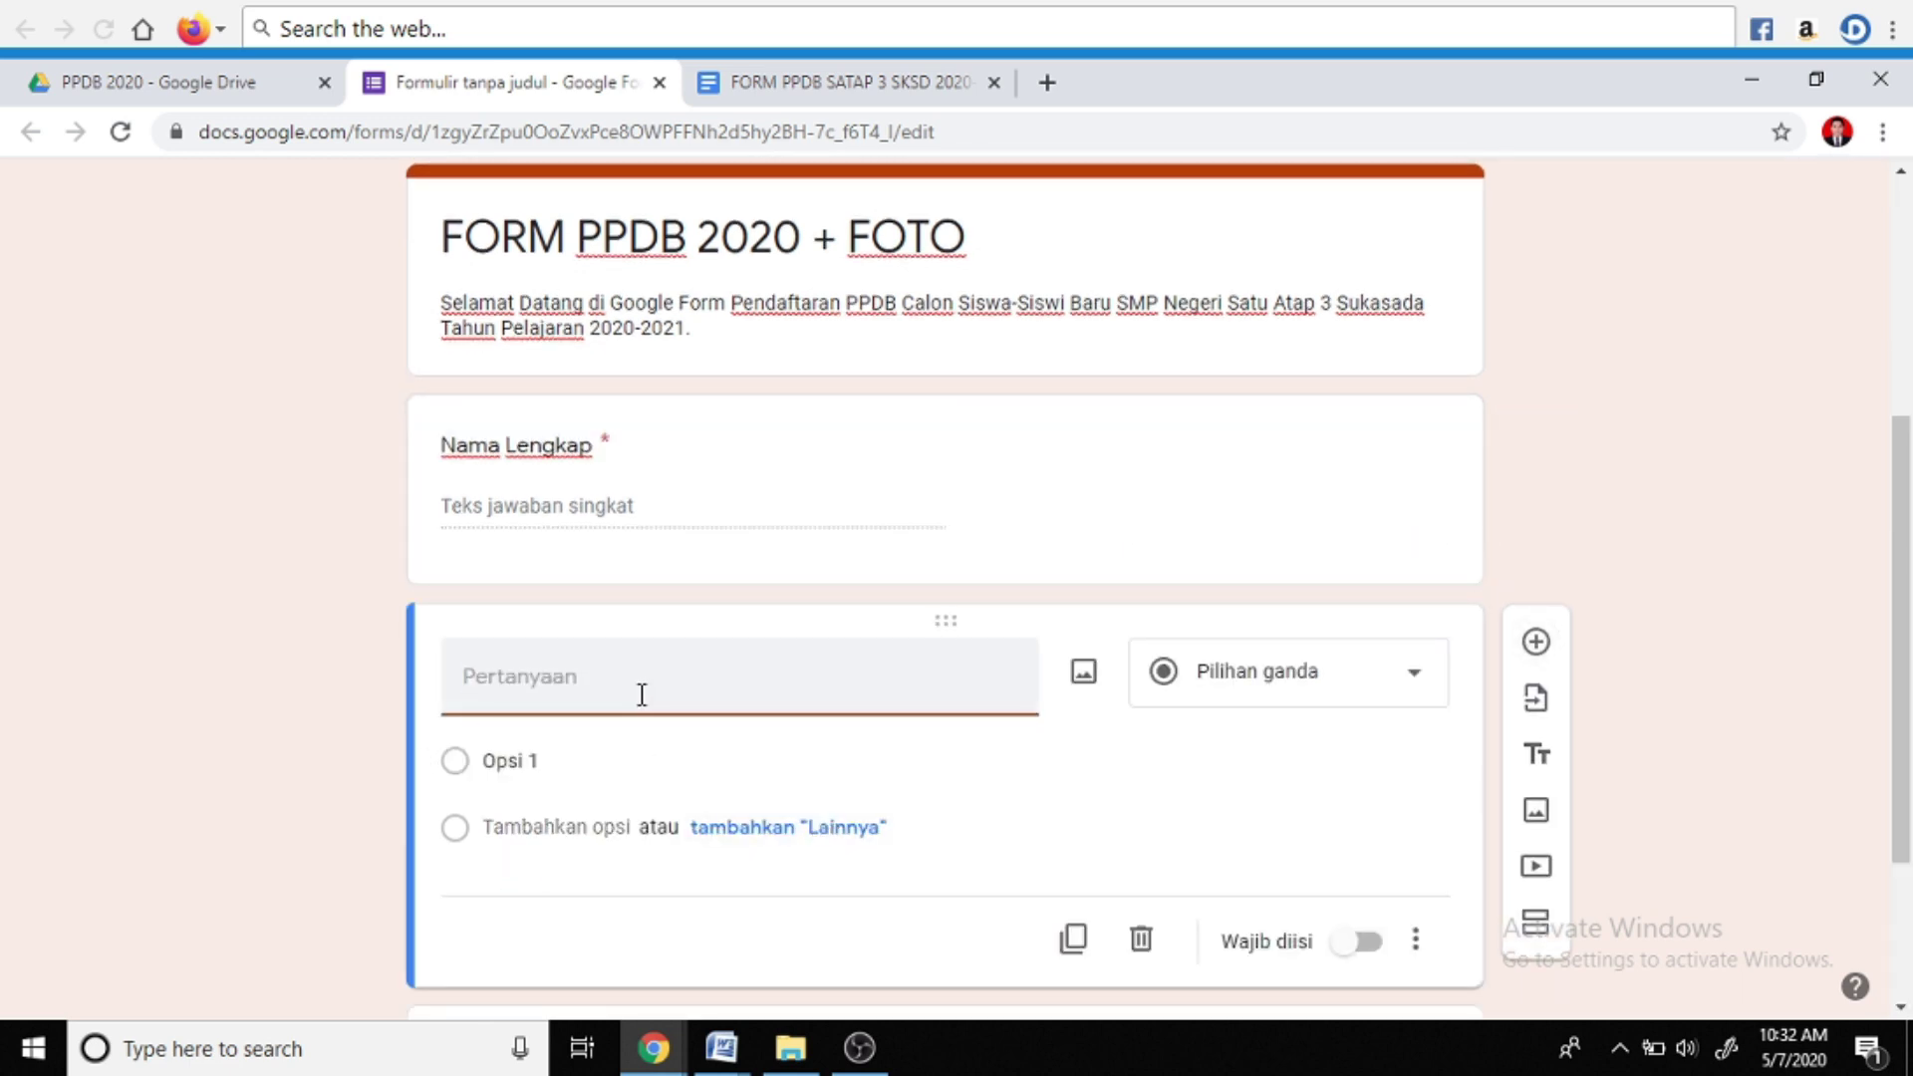
pyautogui.write('Tepat Lahir')
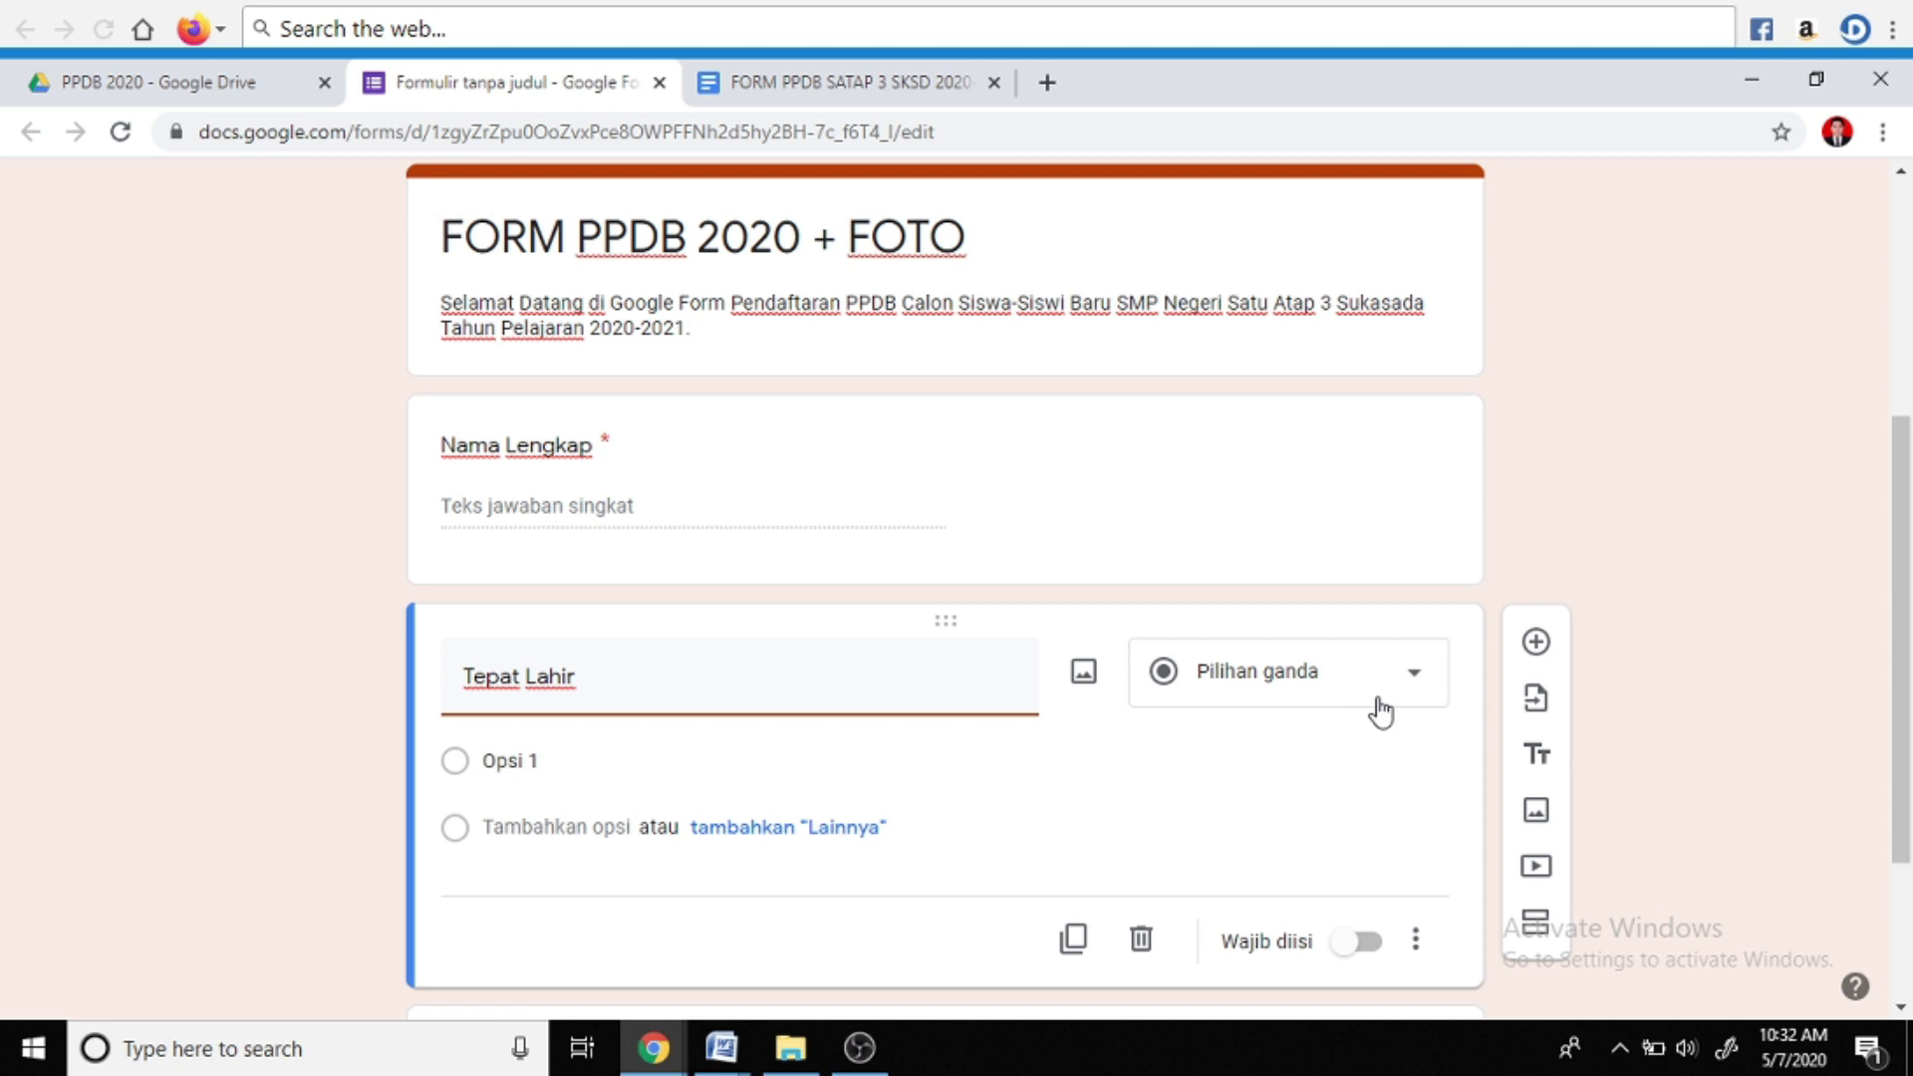
pyautogui.click(1416, 685)
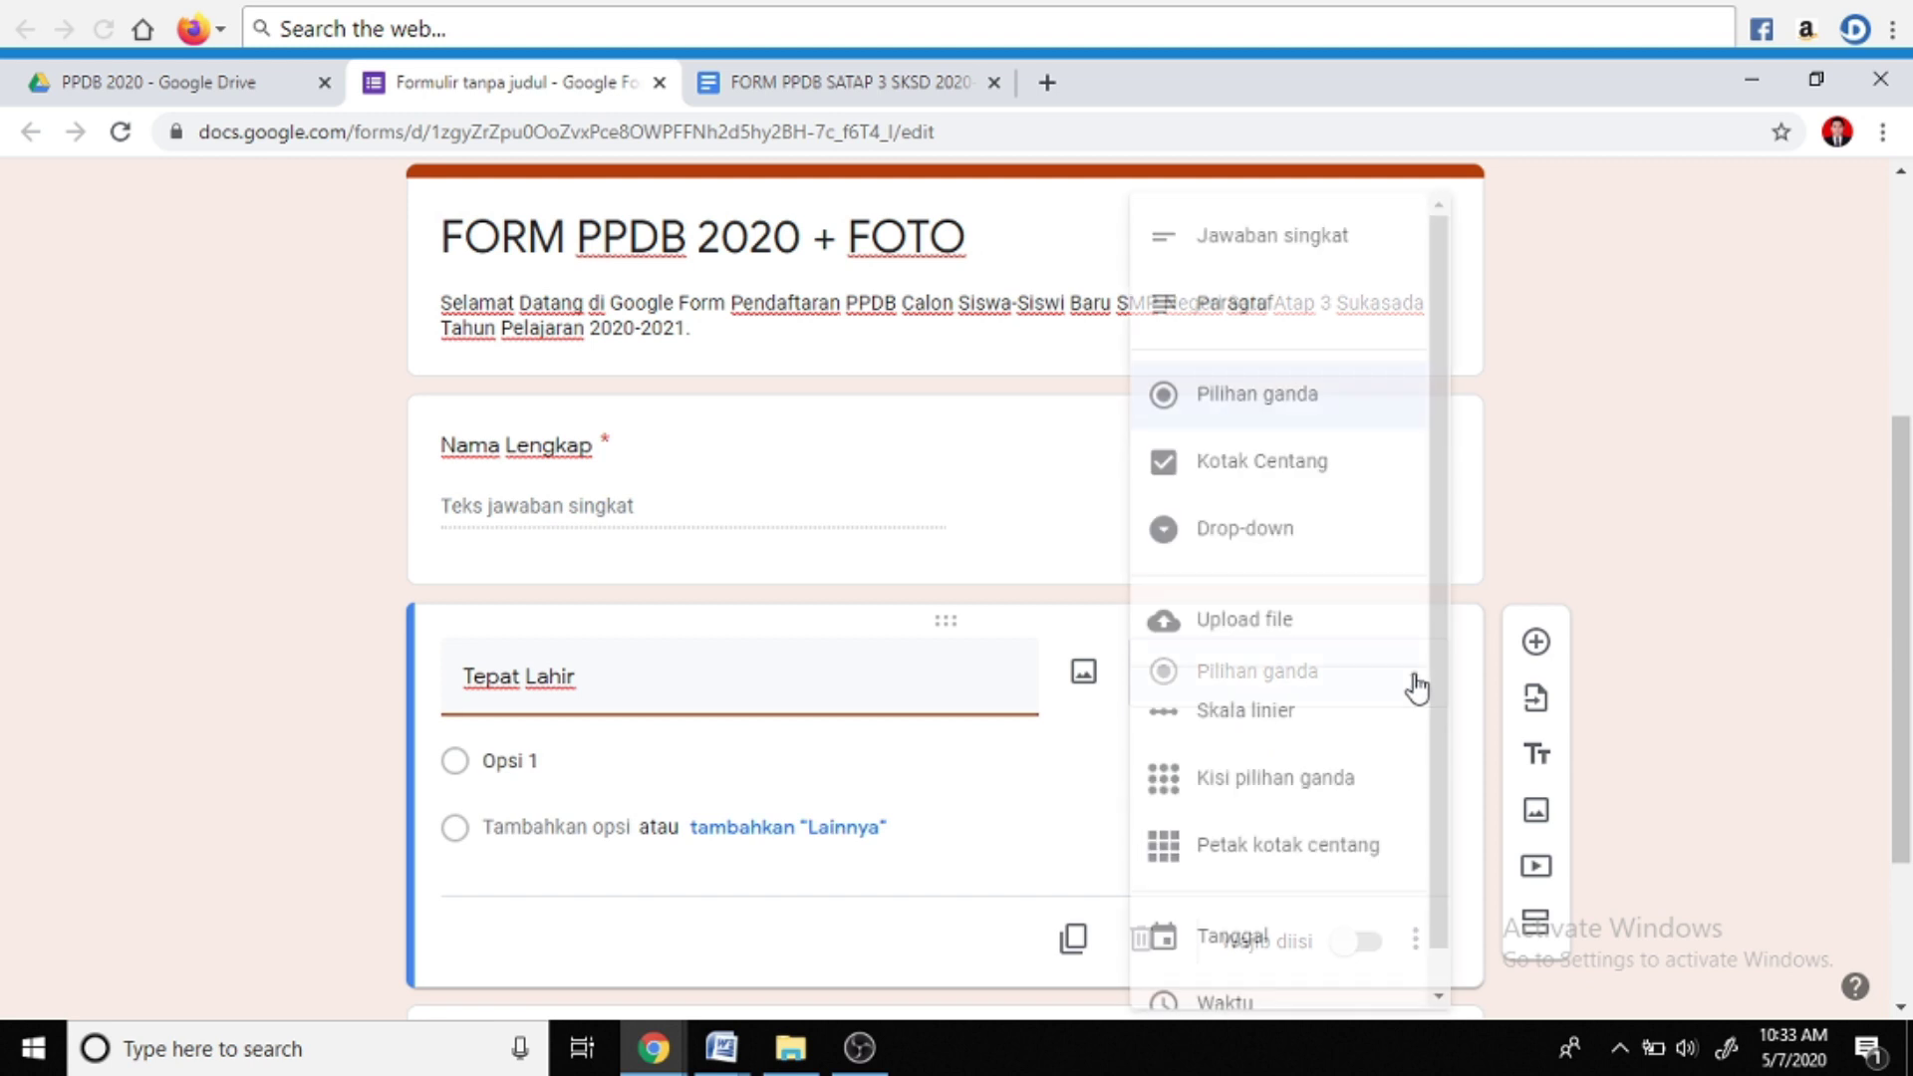
pyautogui.click(1249, 249)
pyautogui.scroll(-2, 1136, 807)
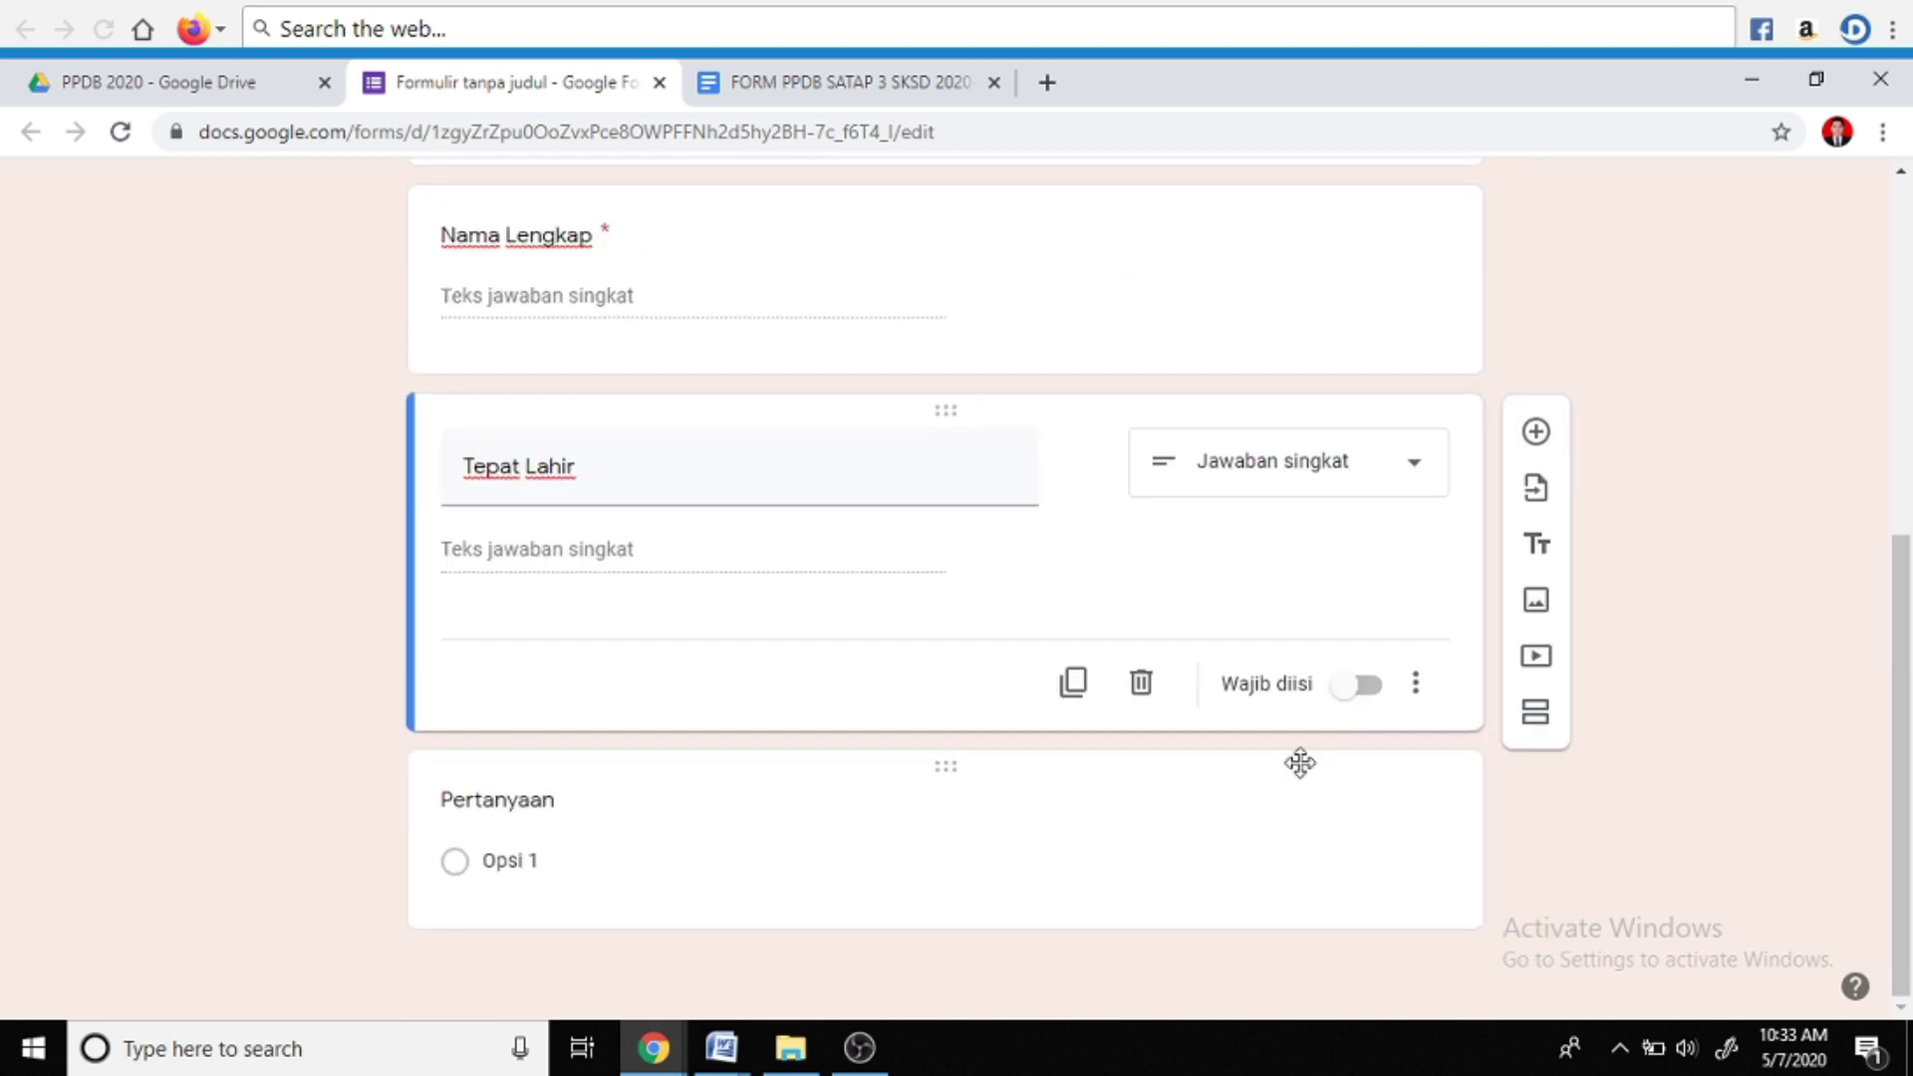
pyautogui.click(1367, 687)
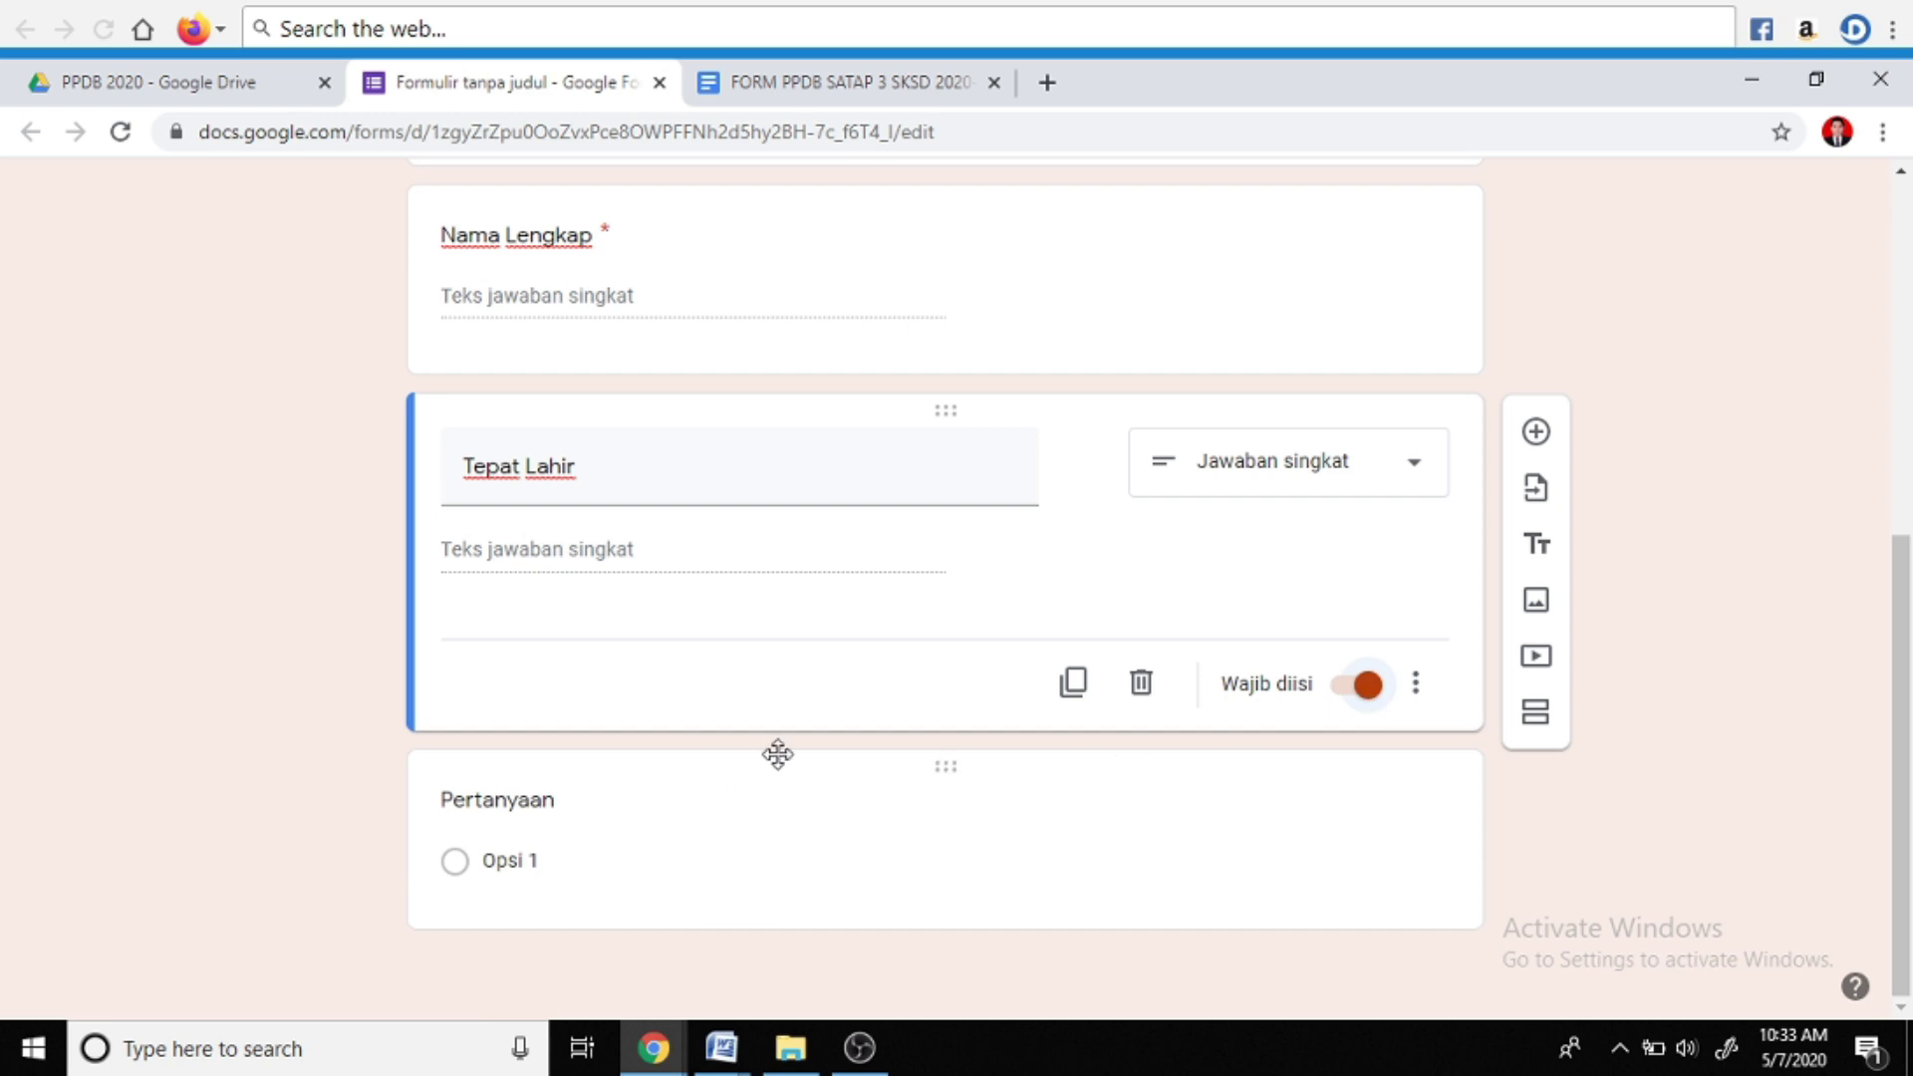
# Make the next question a required 'Tanggal Lahir' date question, then add a blank one
pyautogui.click(612, 833)
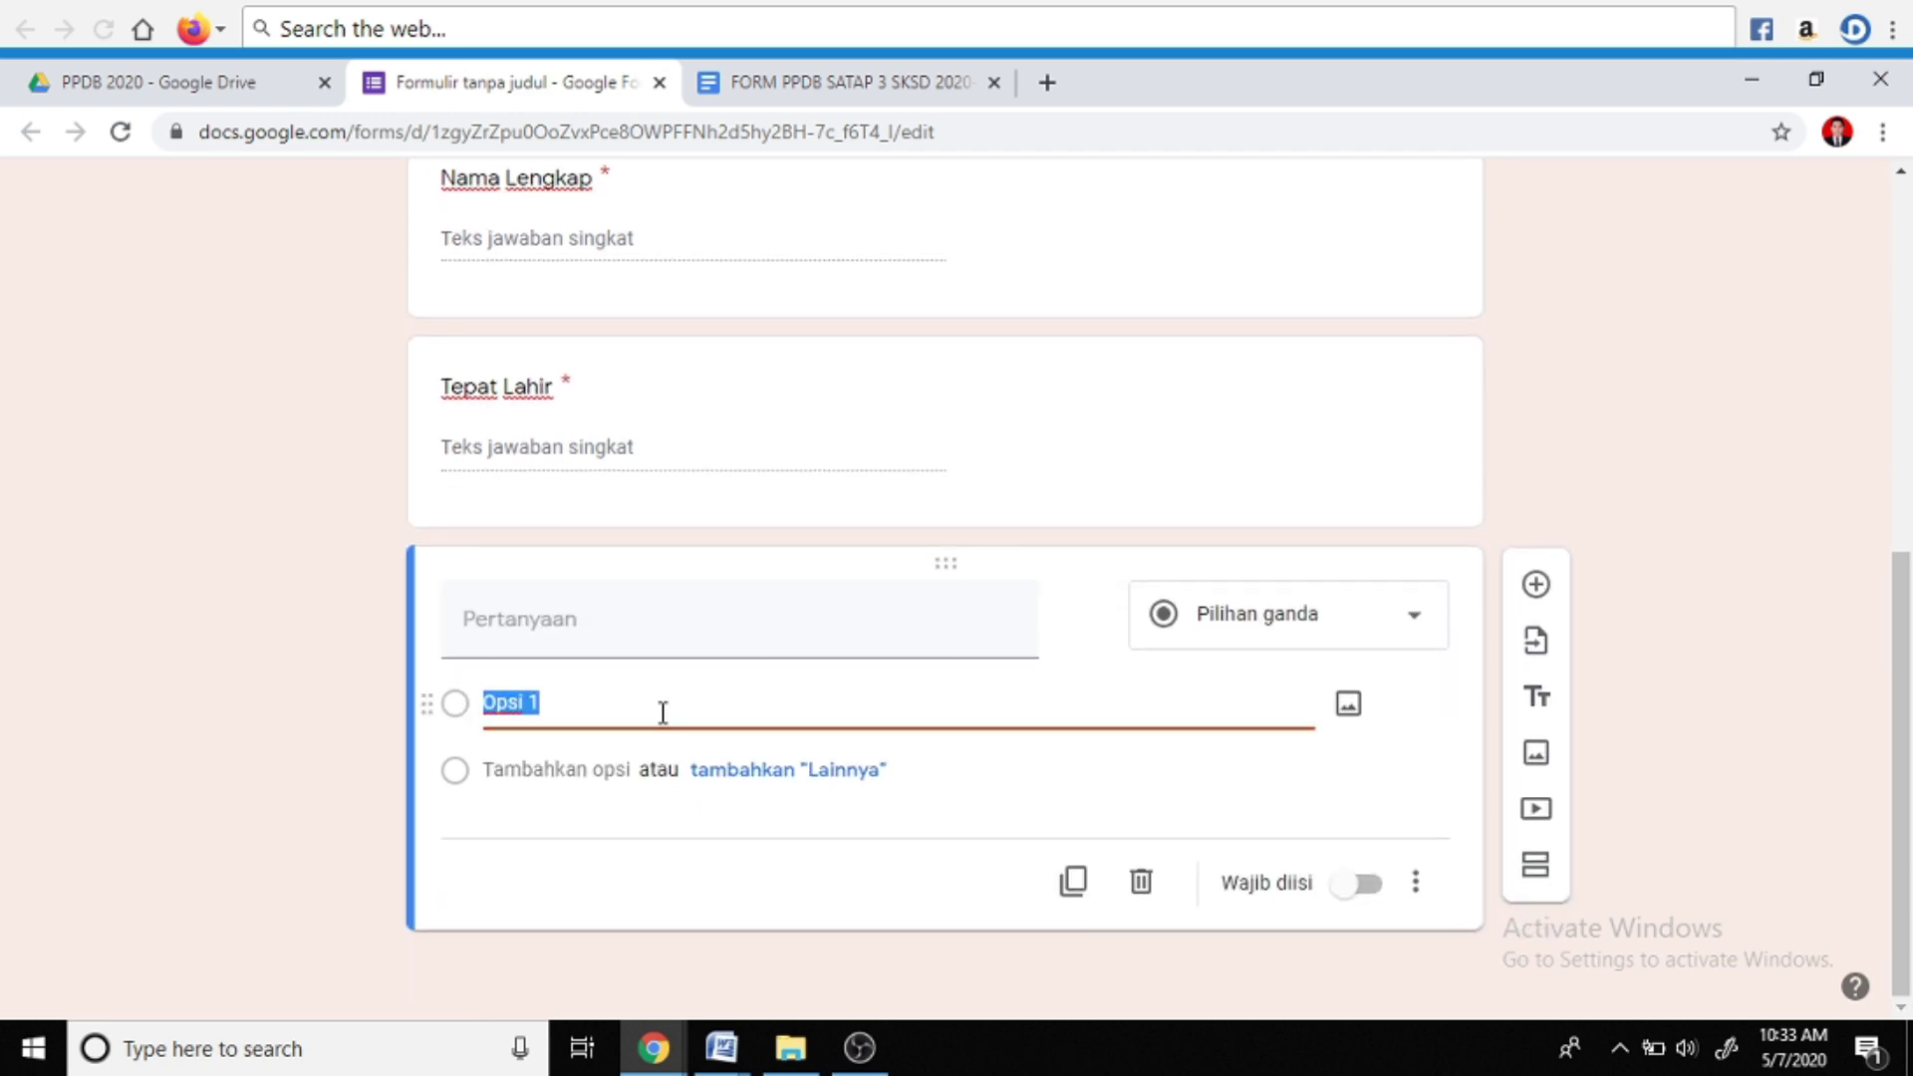
pyautogui.click(671, 623)
pyautogui.write('Tanggal Lahir')
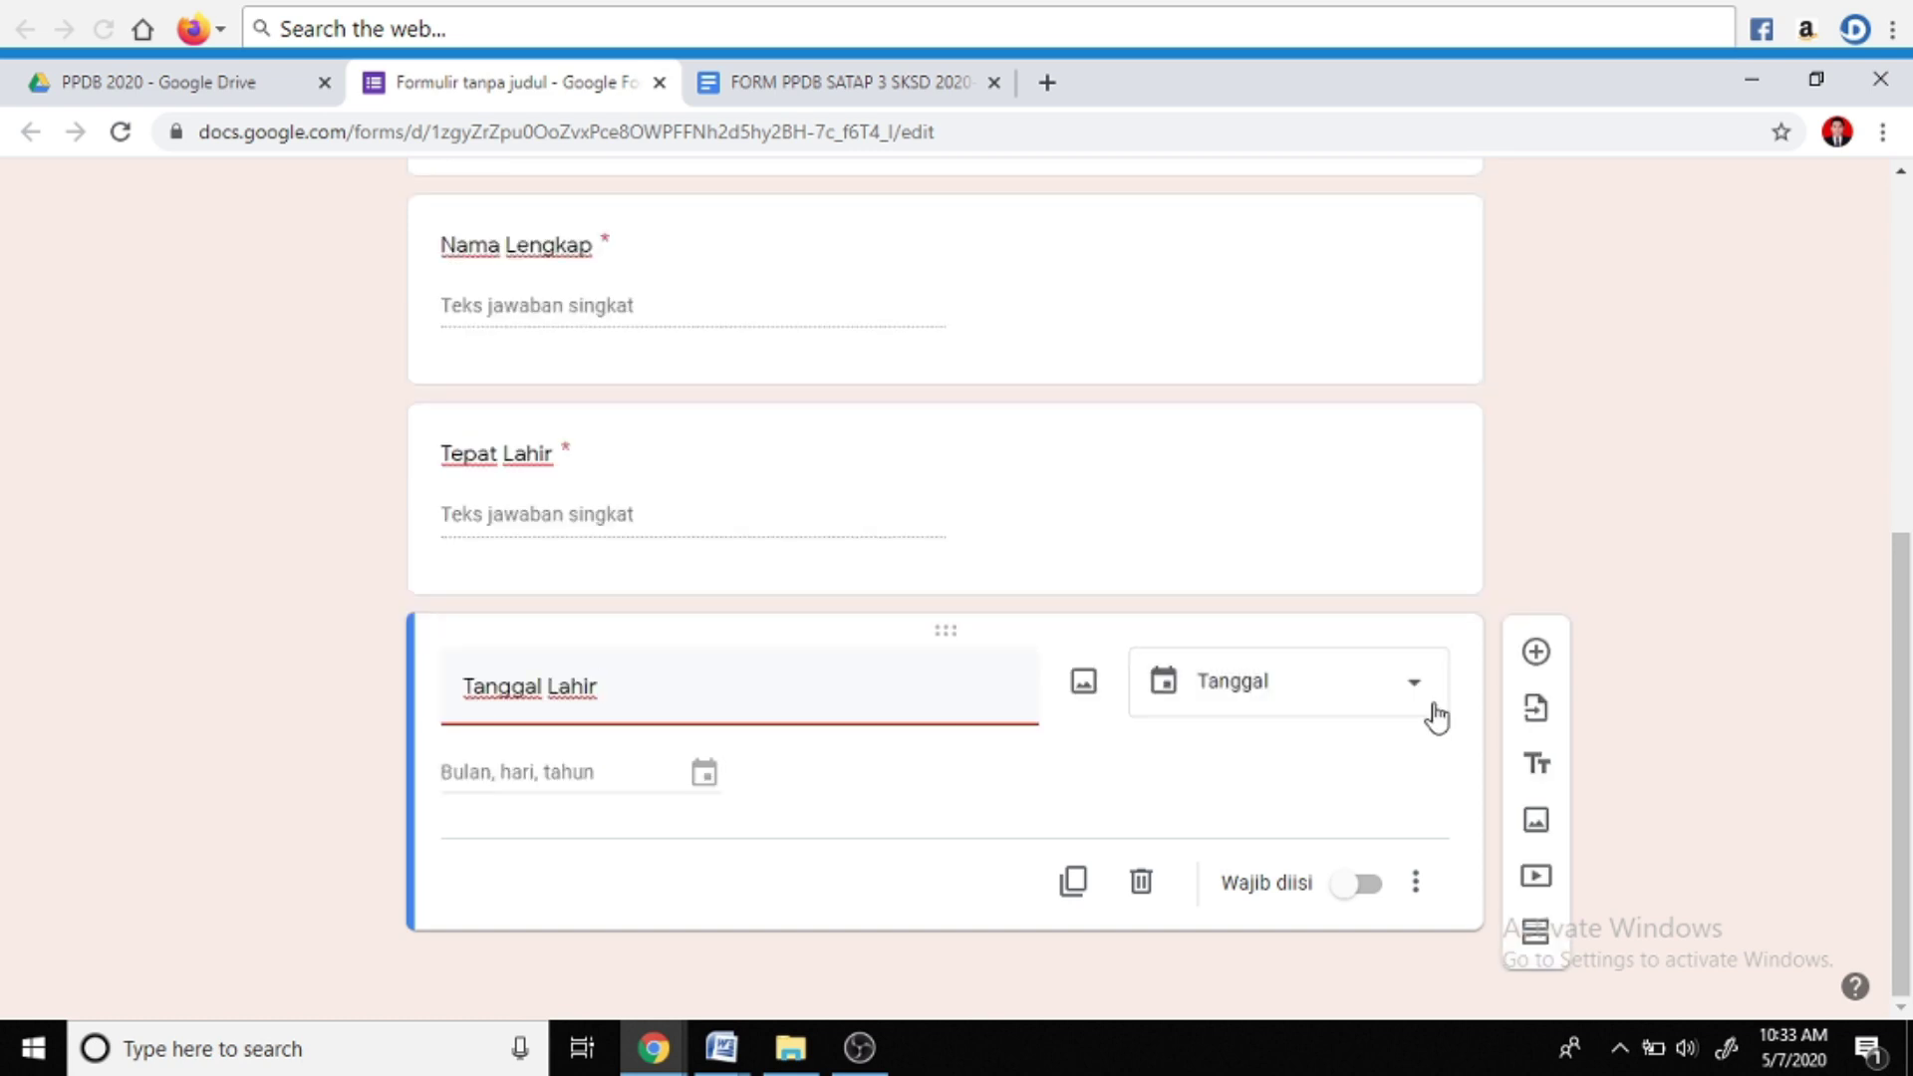
pyautogui.click(1416, 691)
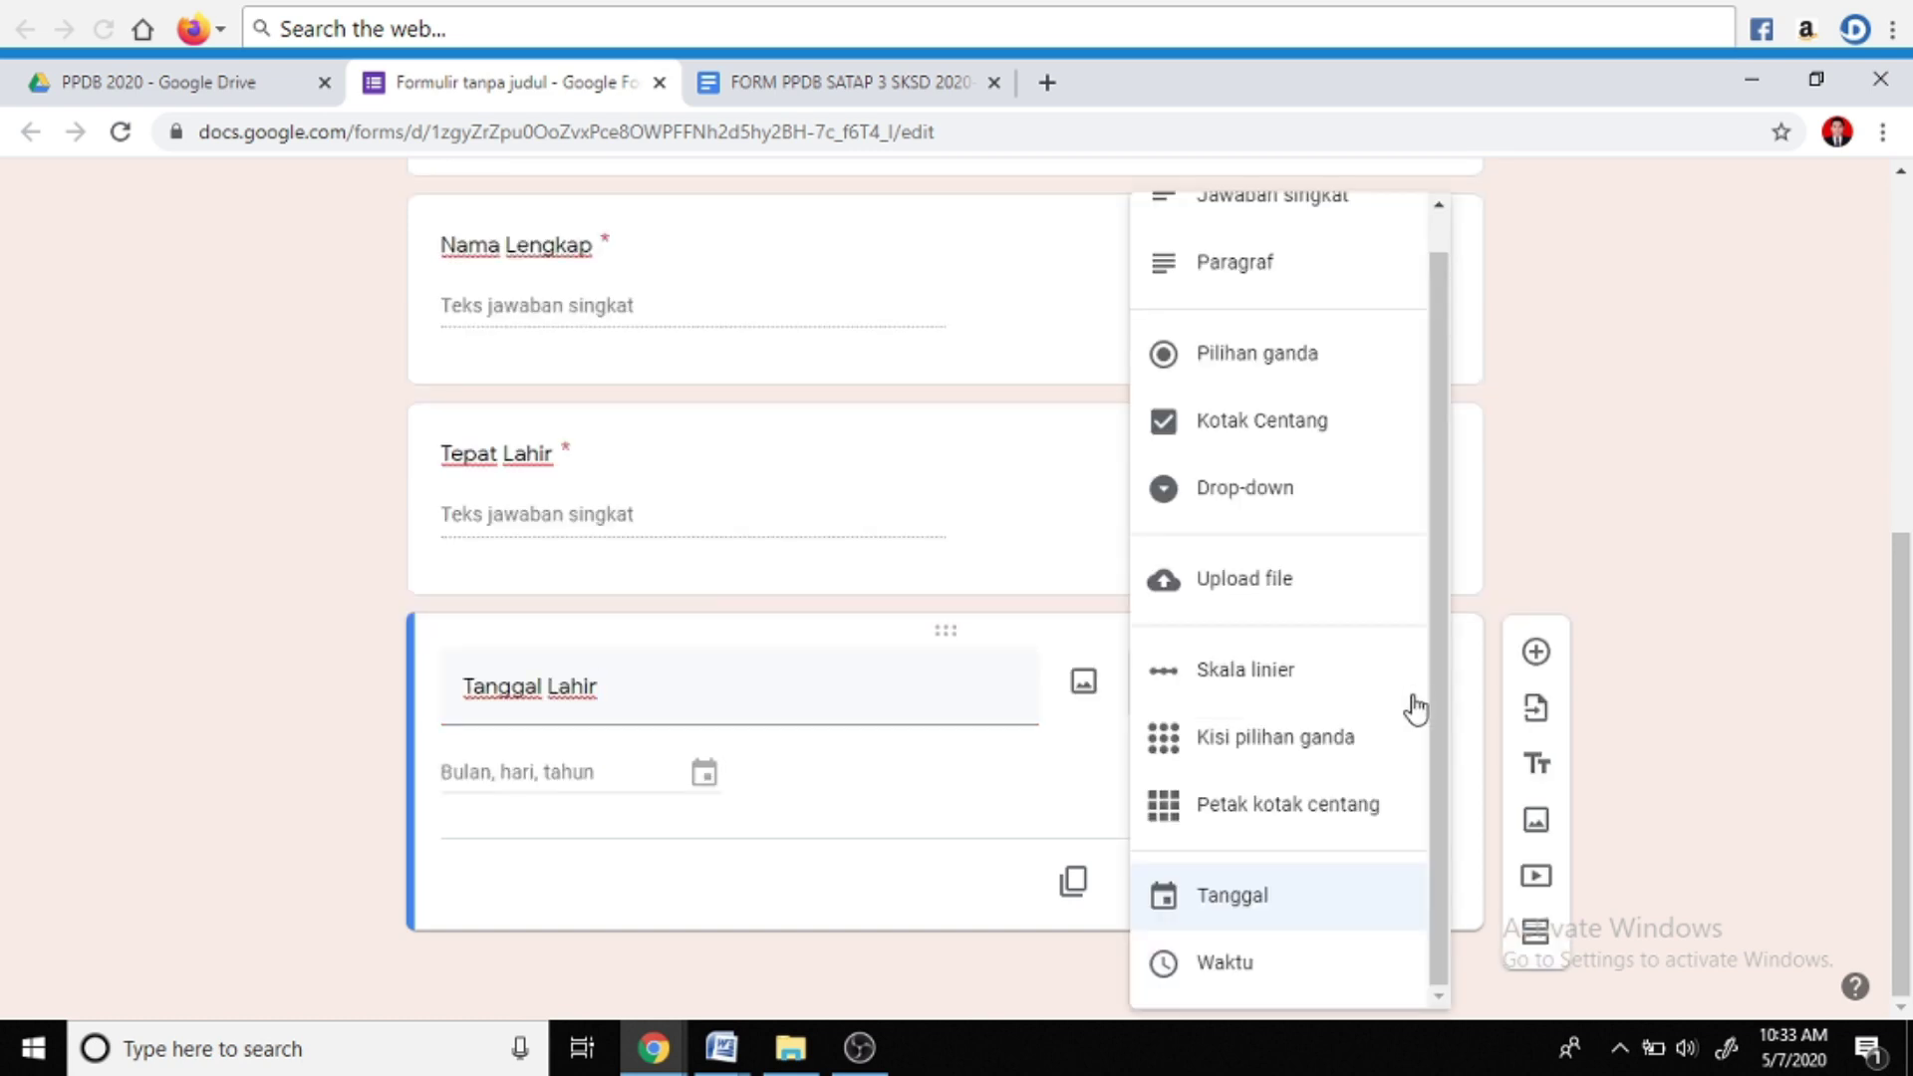
pyautogui.click(1228, 909)
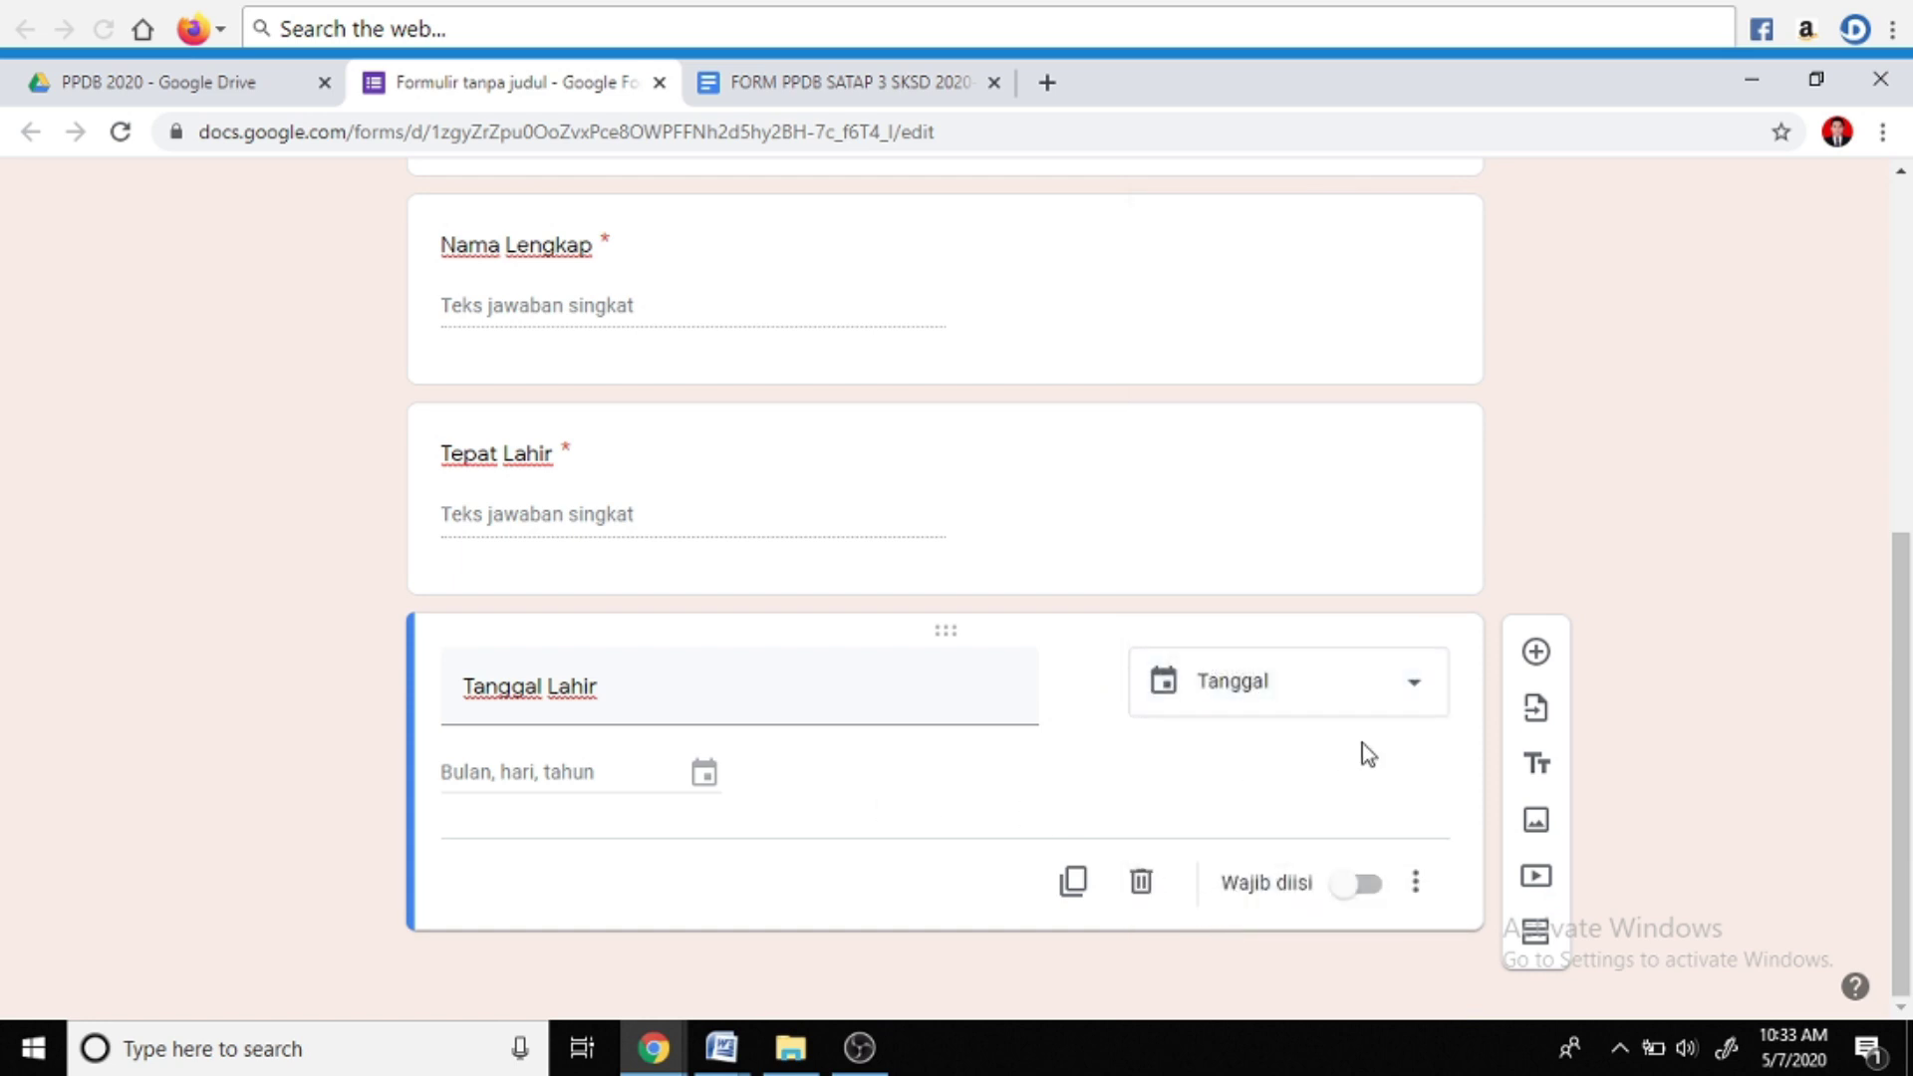
pyautogui.click(1365, 887)
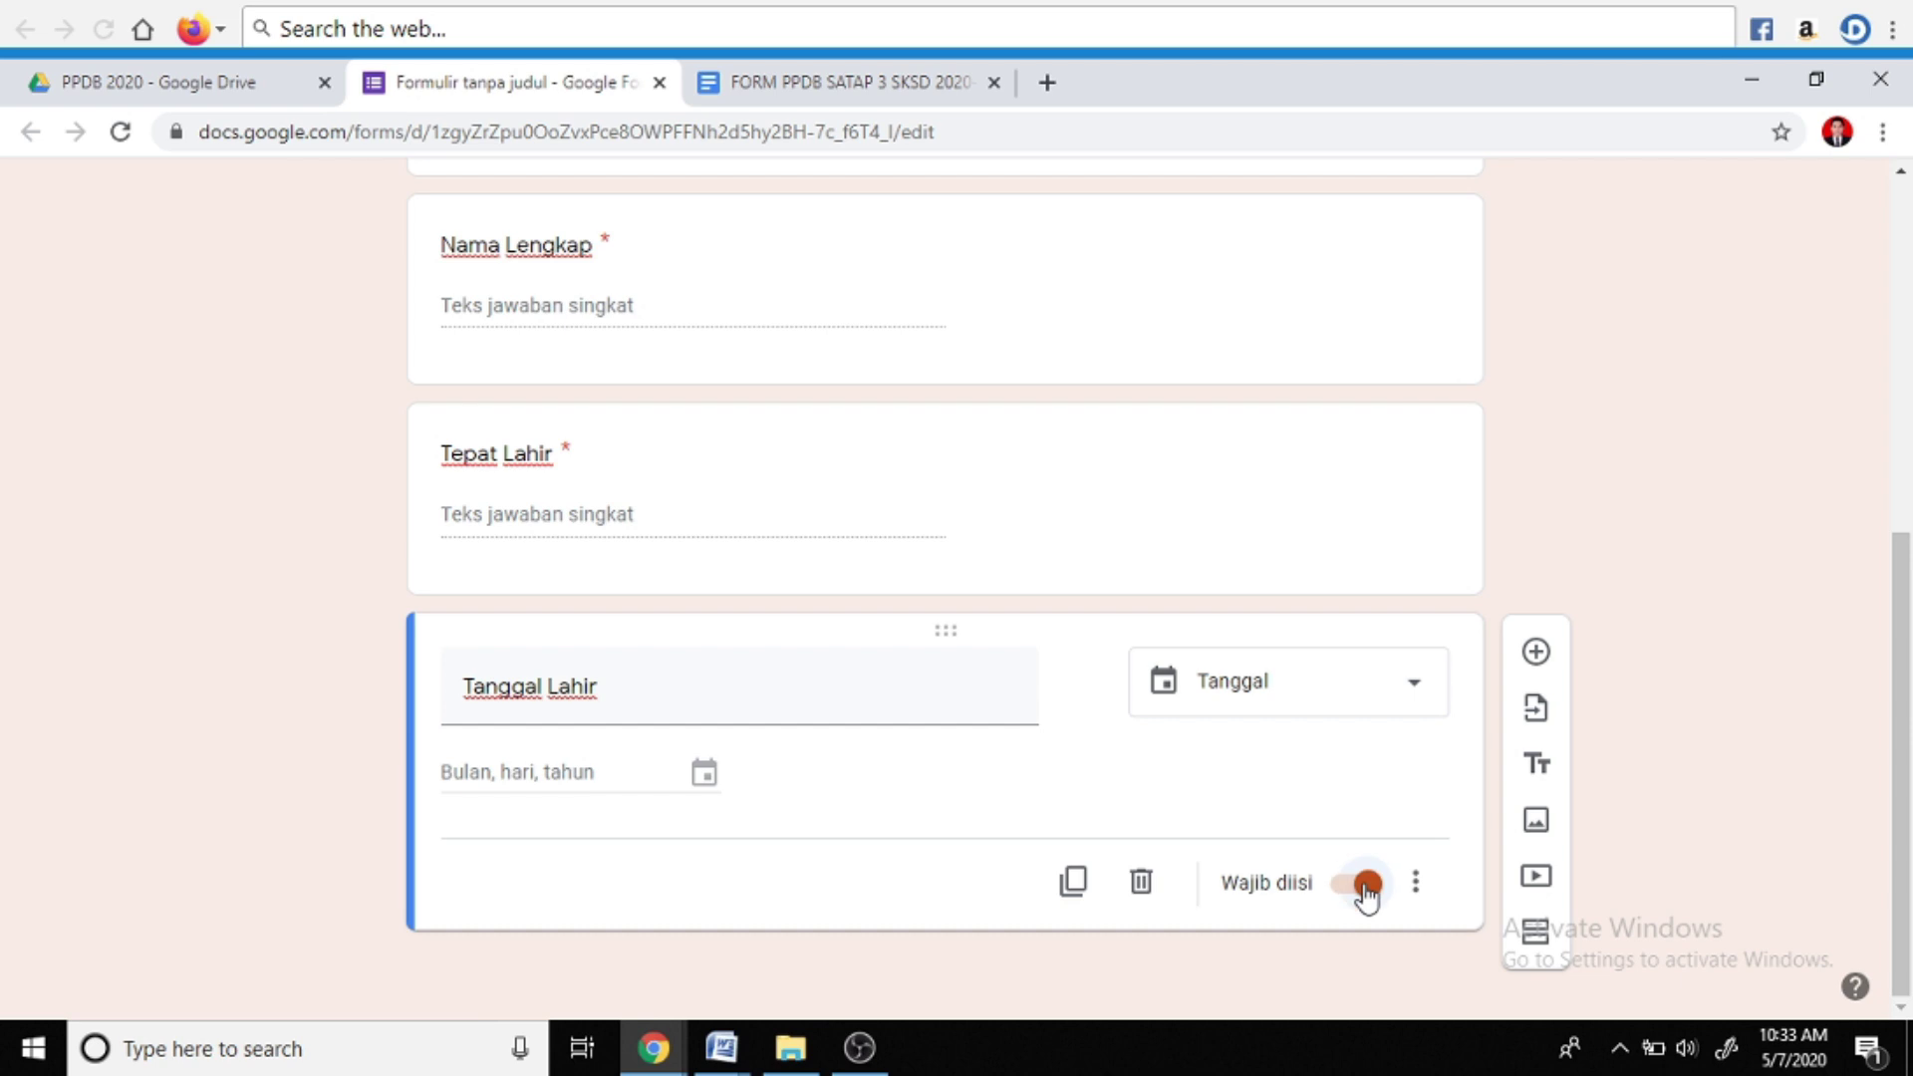
pyautogui.click(1536, 655)
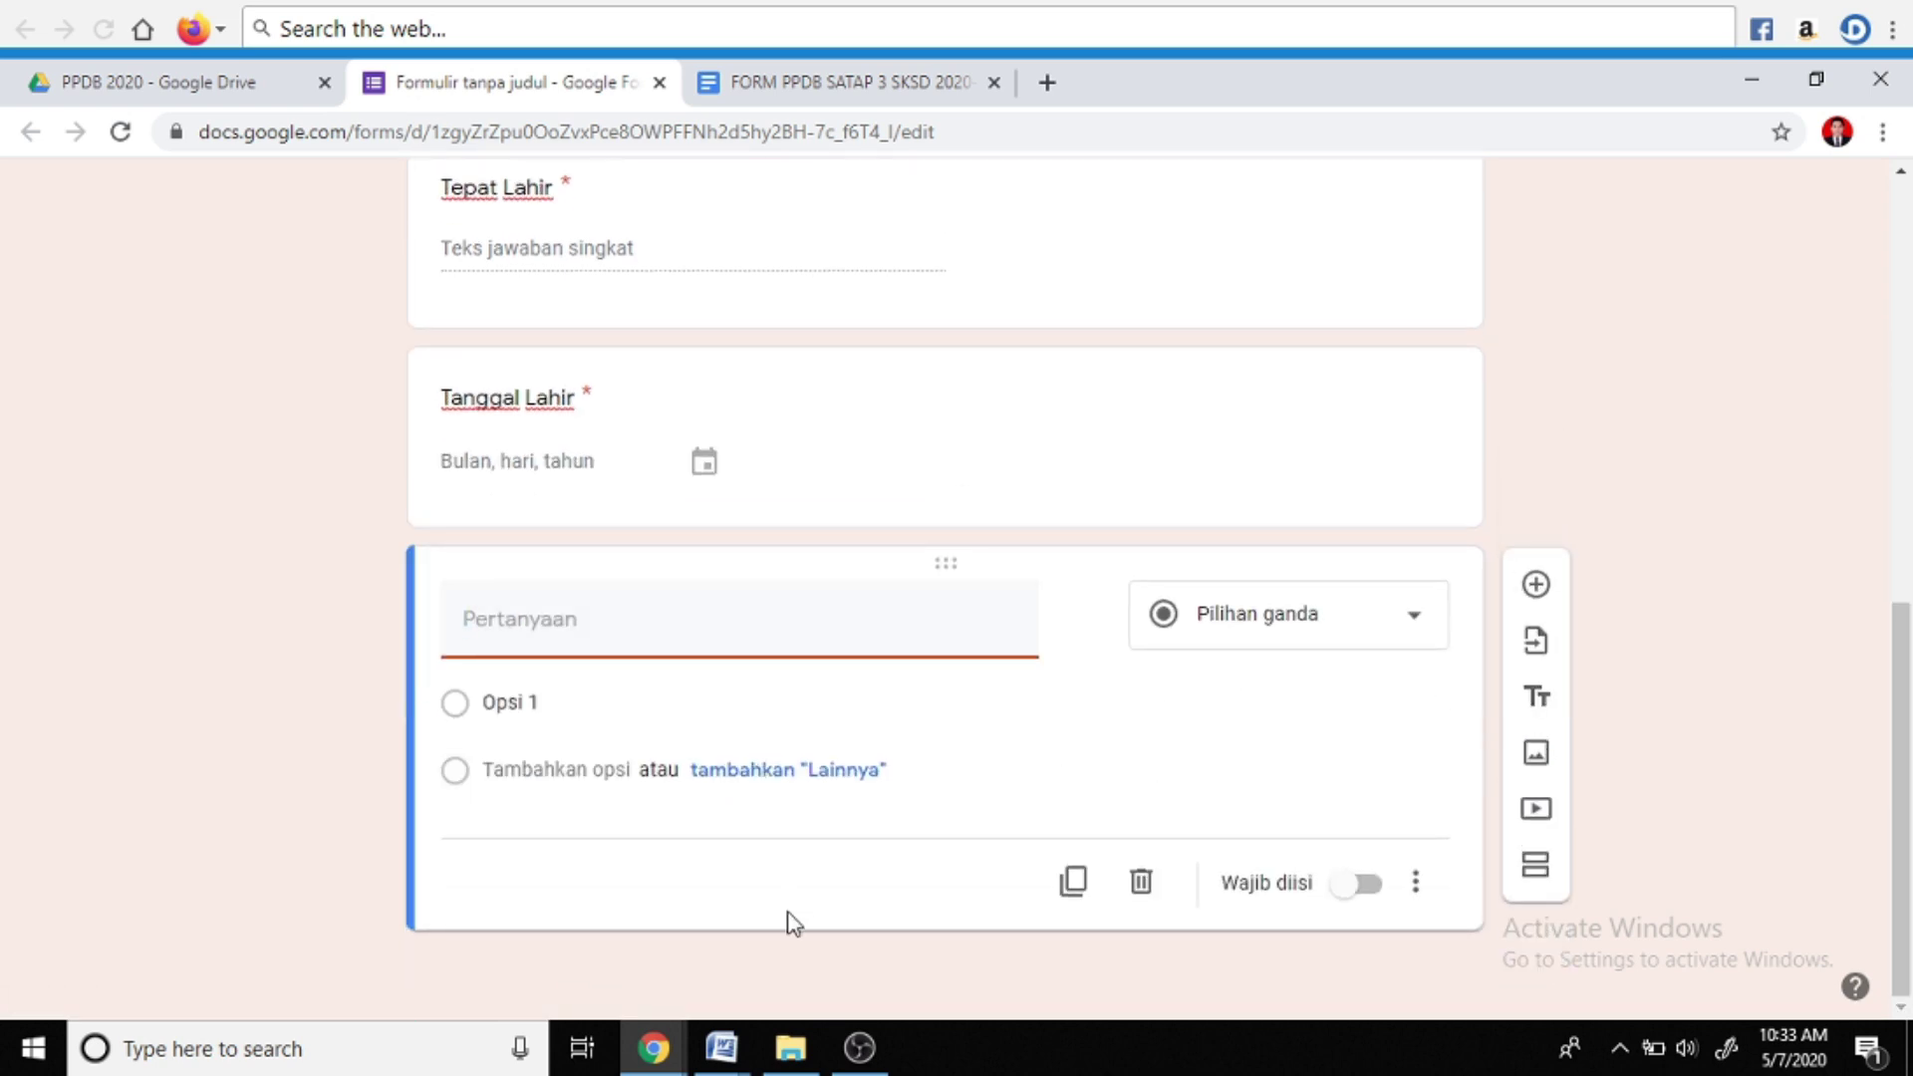
# After checking the Word template, title the question 'Jenis Kelamin' as multiple choice
pyautogui.click(722, 1046)
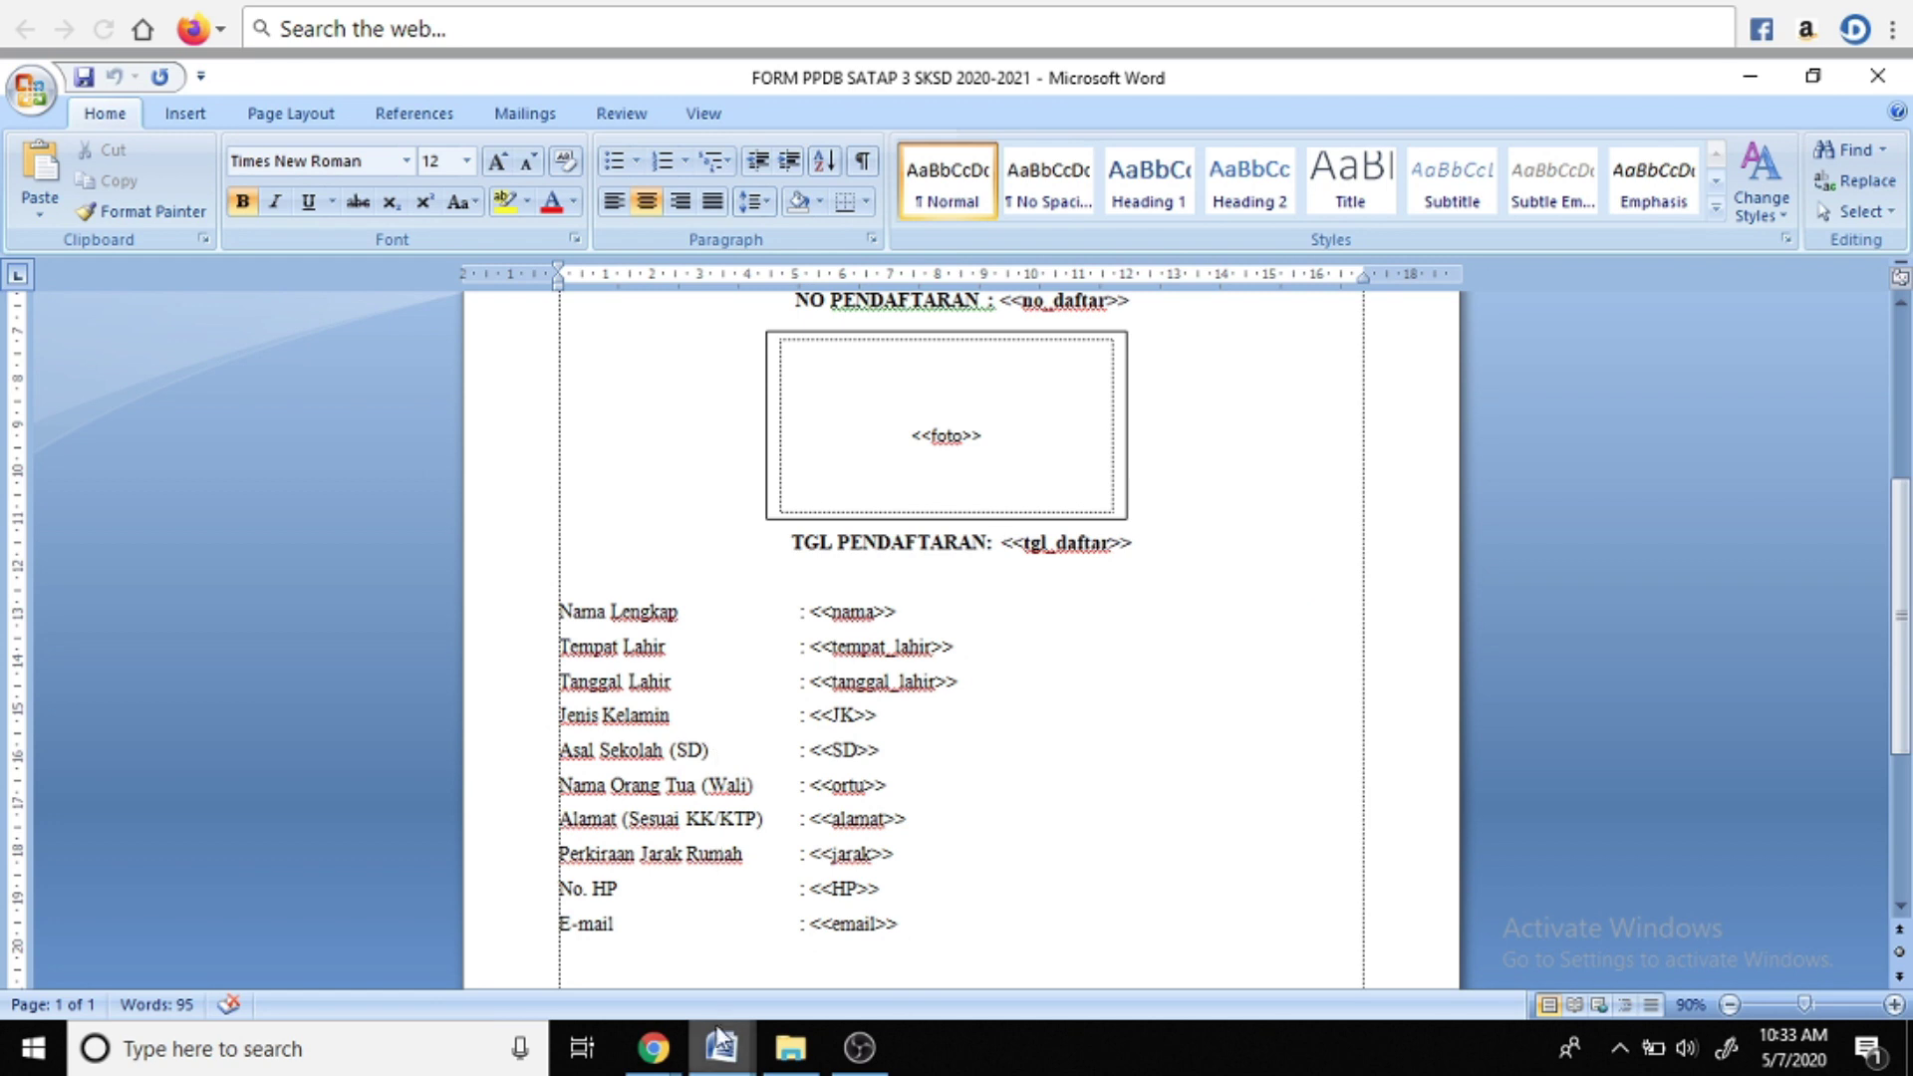
pyautogui.moveTo(653, 1046)
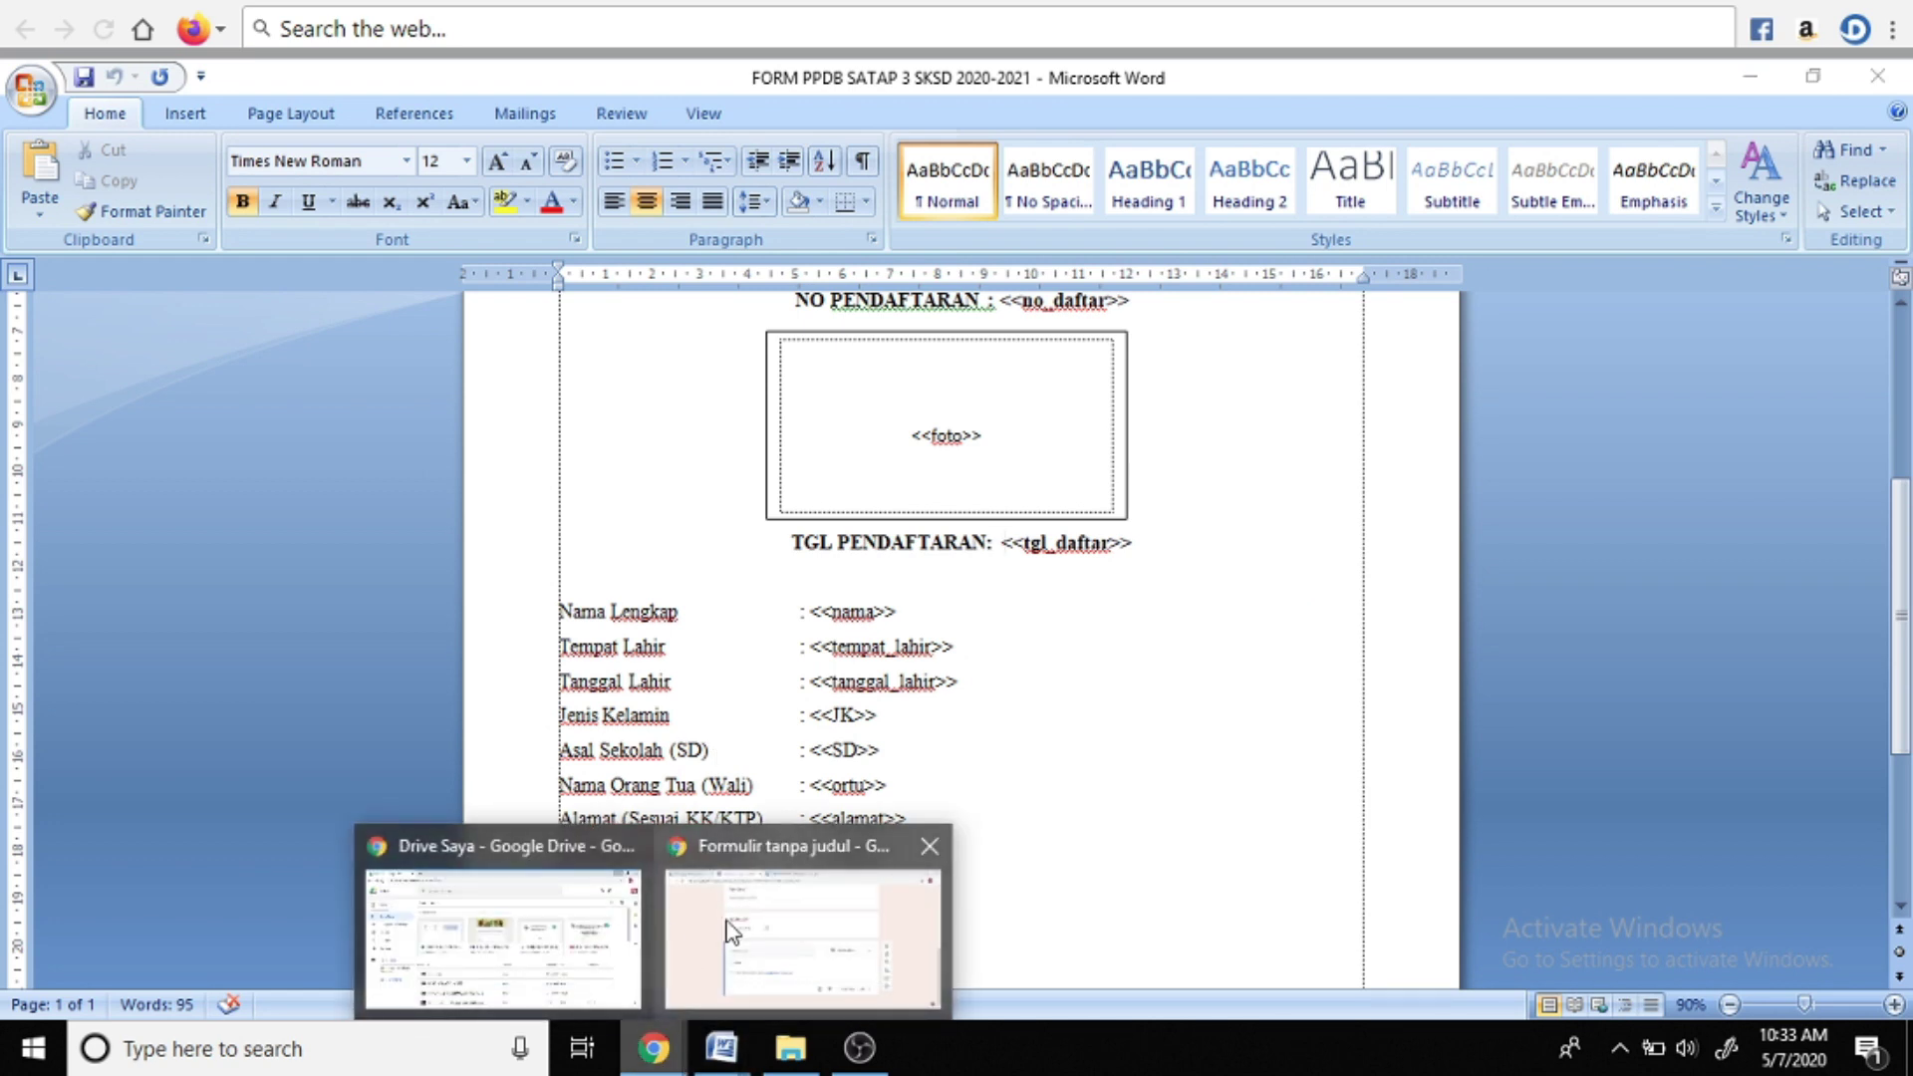
pyautogui.click(733, 931)
pyautogui.write('Jenis Kelamin')
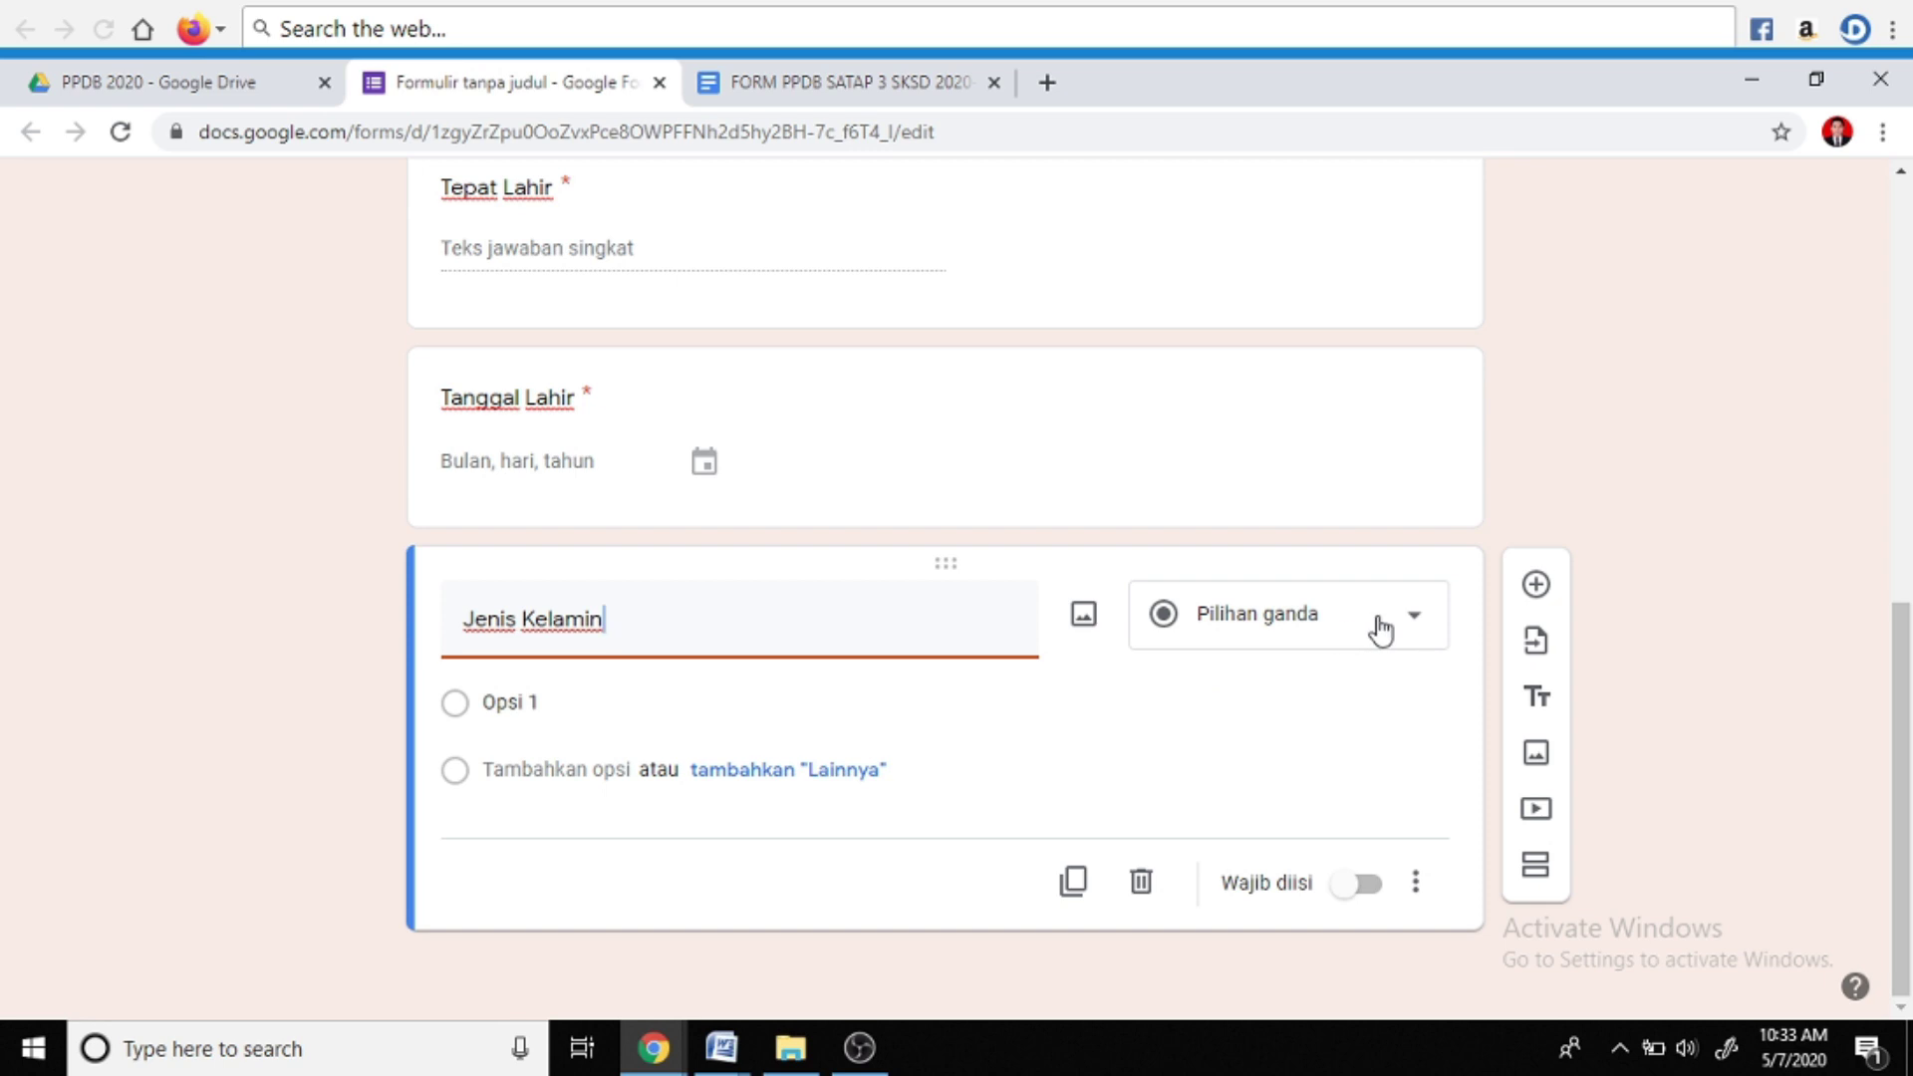
pyautogui.click(1279, 628)
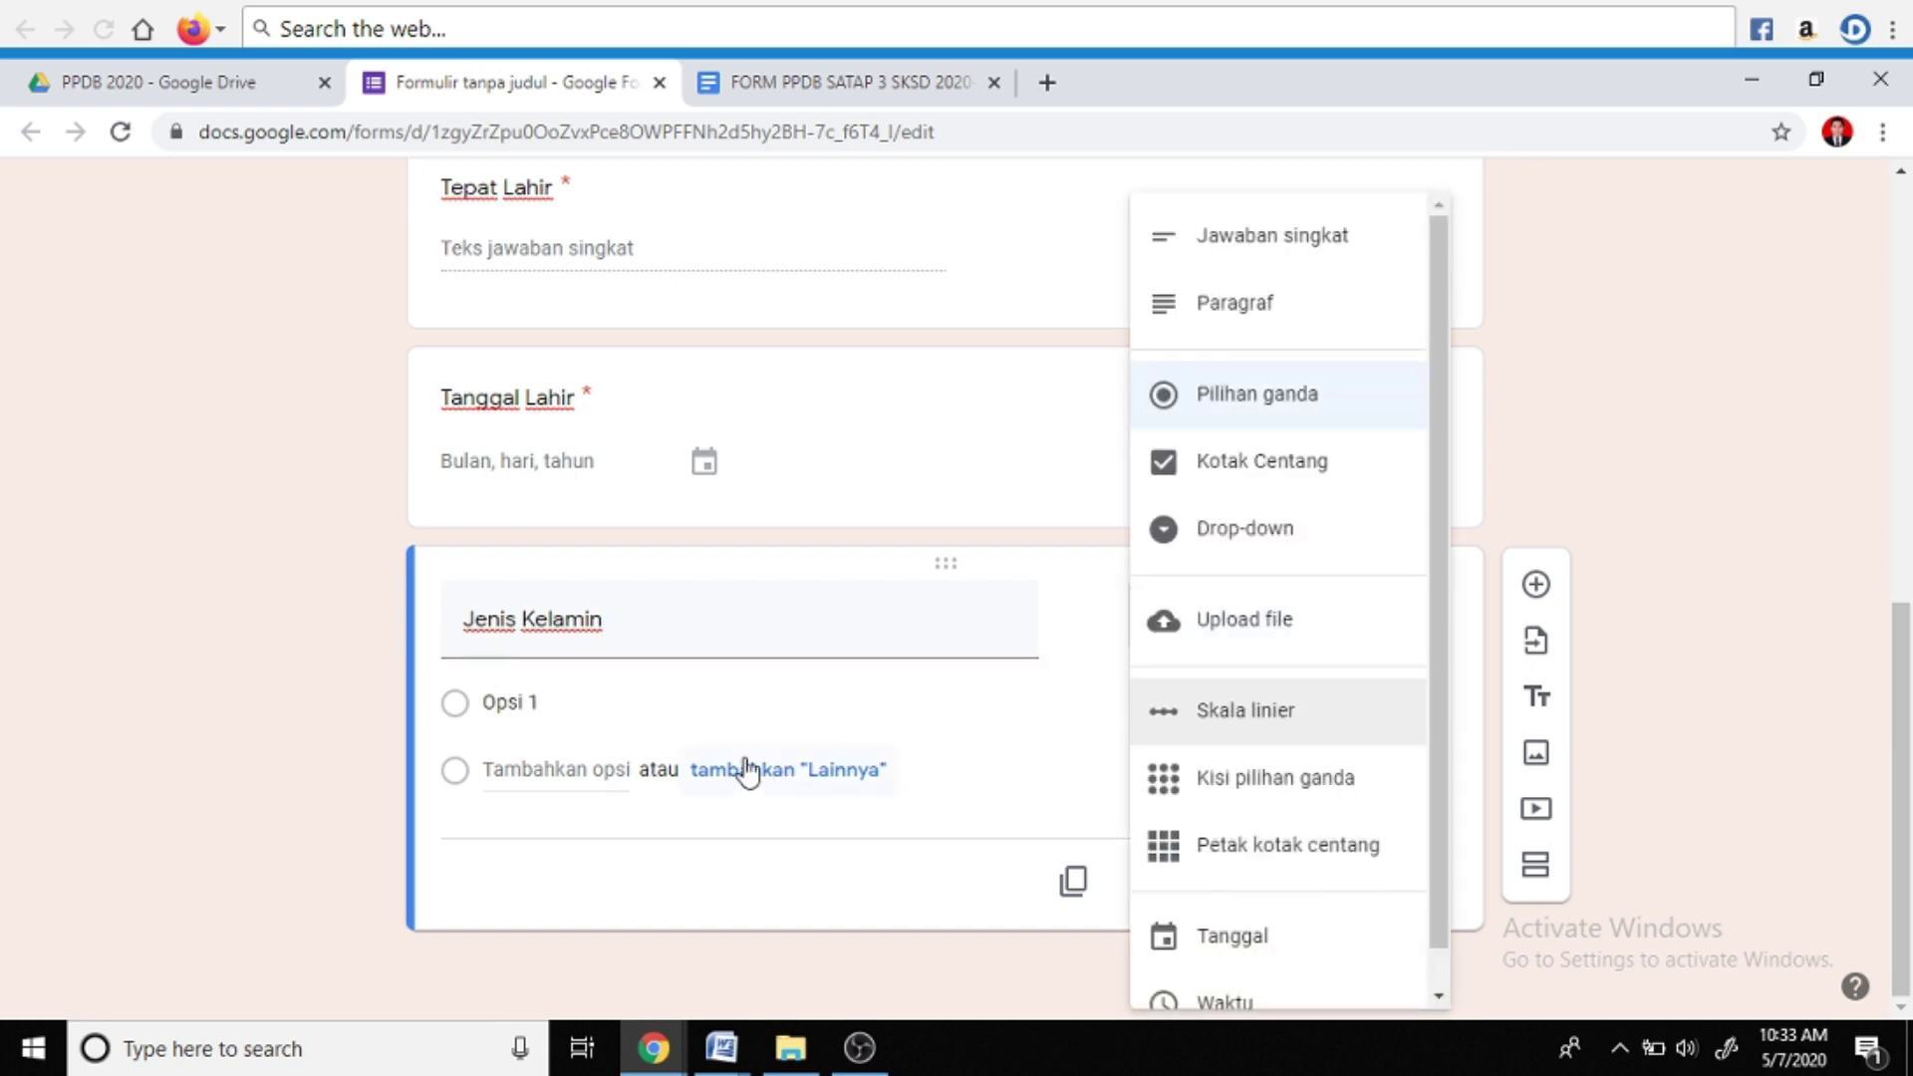
pyautogui.click(1234, 406)
# Give Jenis Kelamin the options Perempuan and Laki-Laki, drop Lainnya, and make it required
pyautogui.click(514, 704)
pyautogui.write('Perempuan')
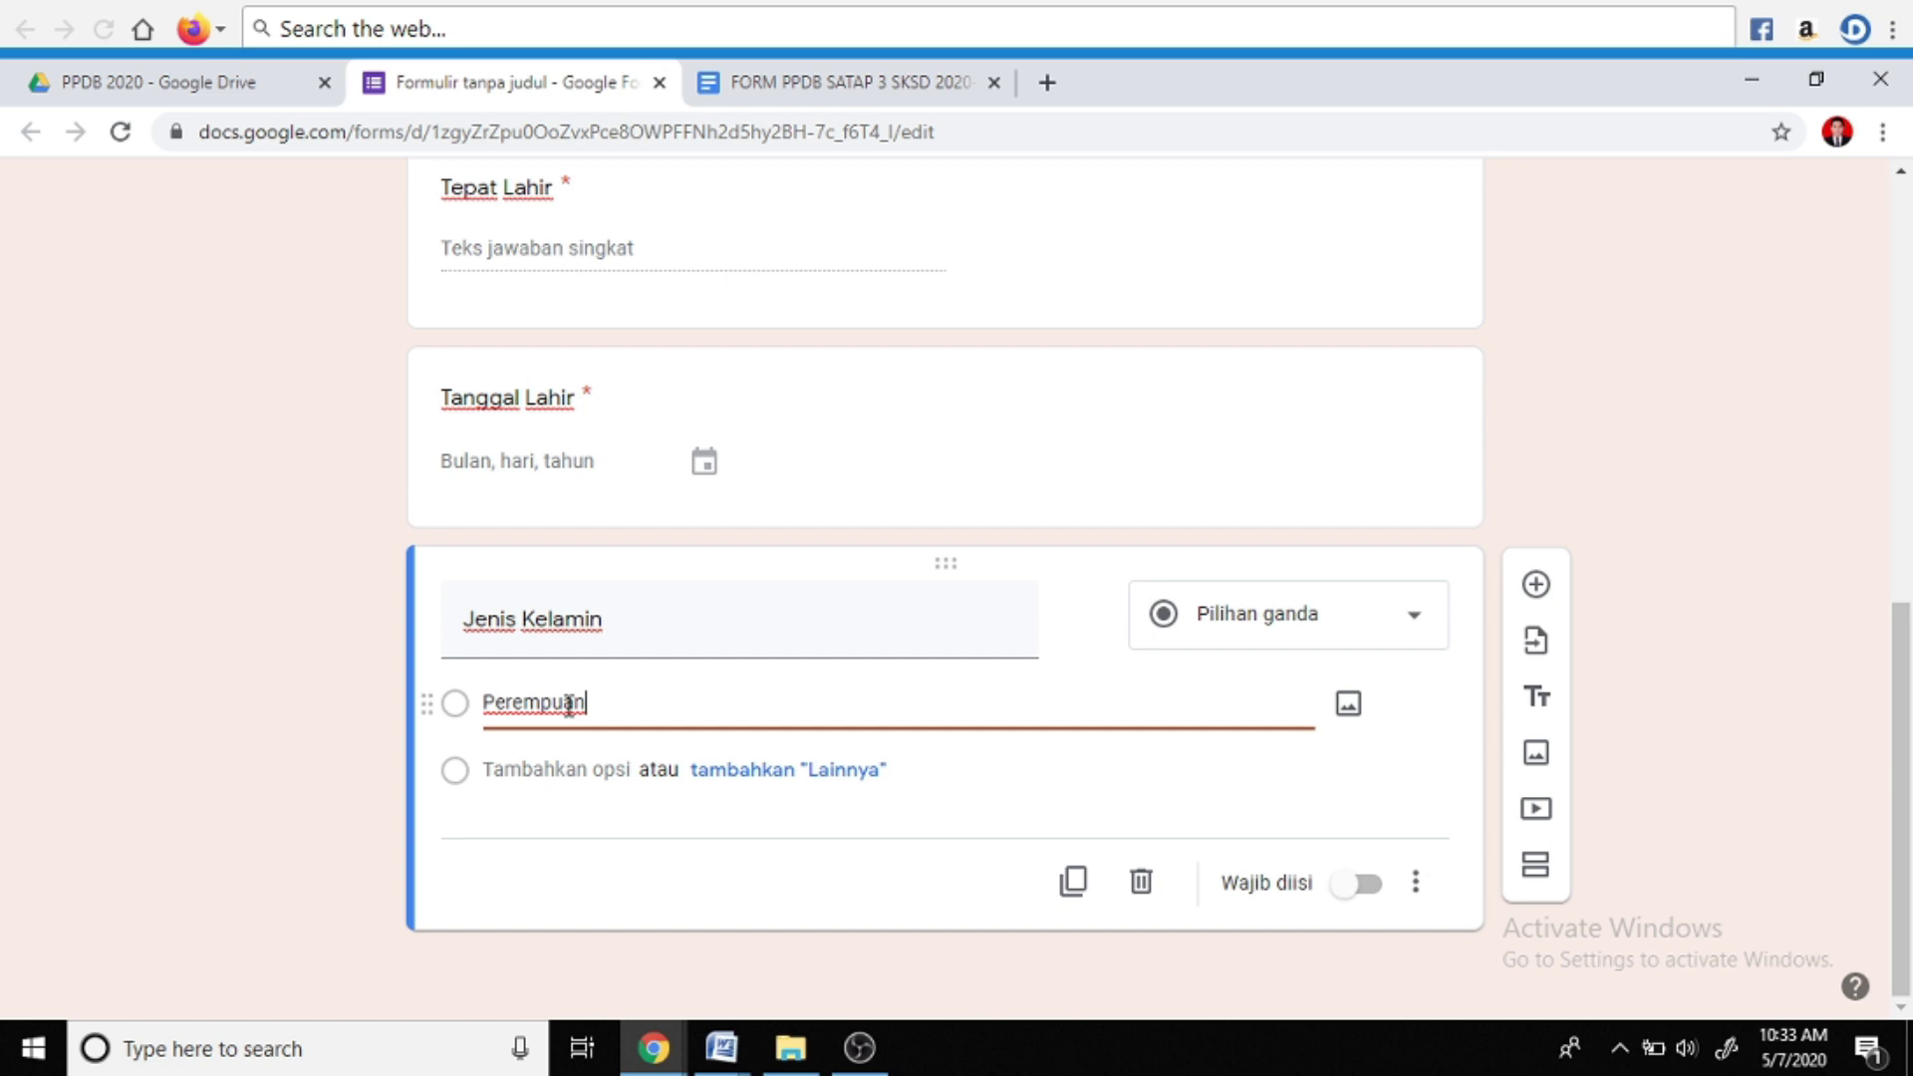
pyautogui.click(775, 777)
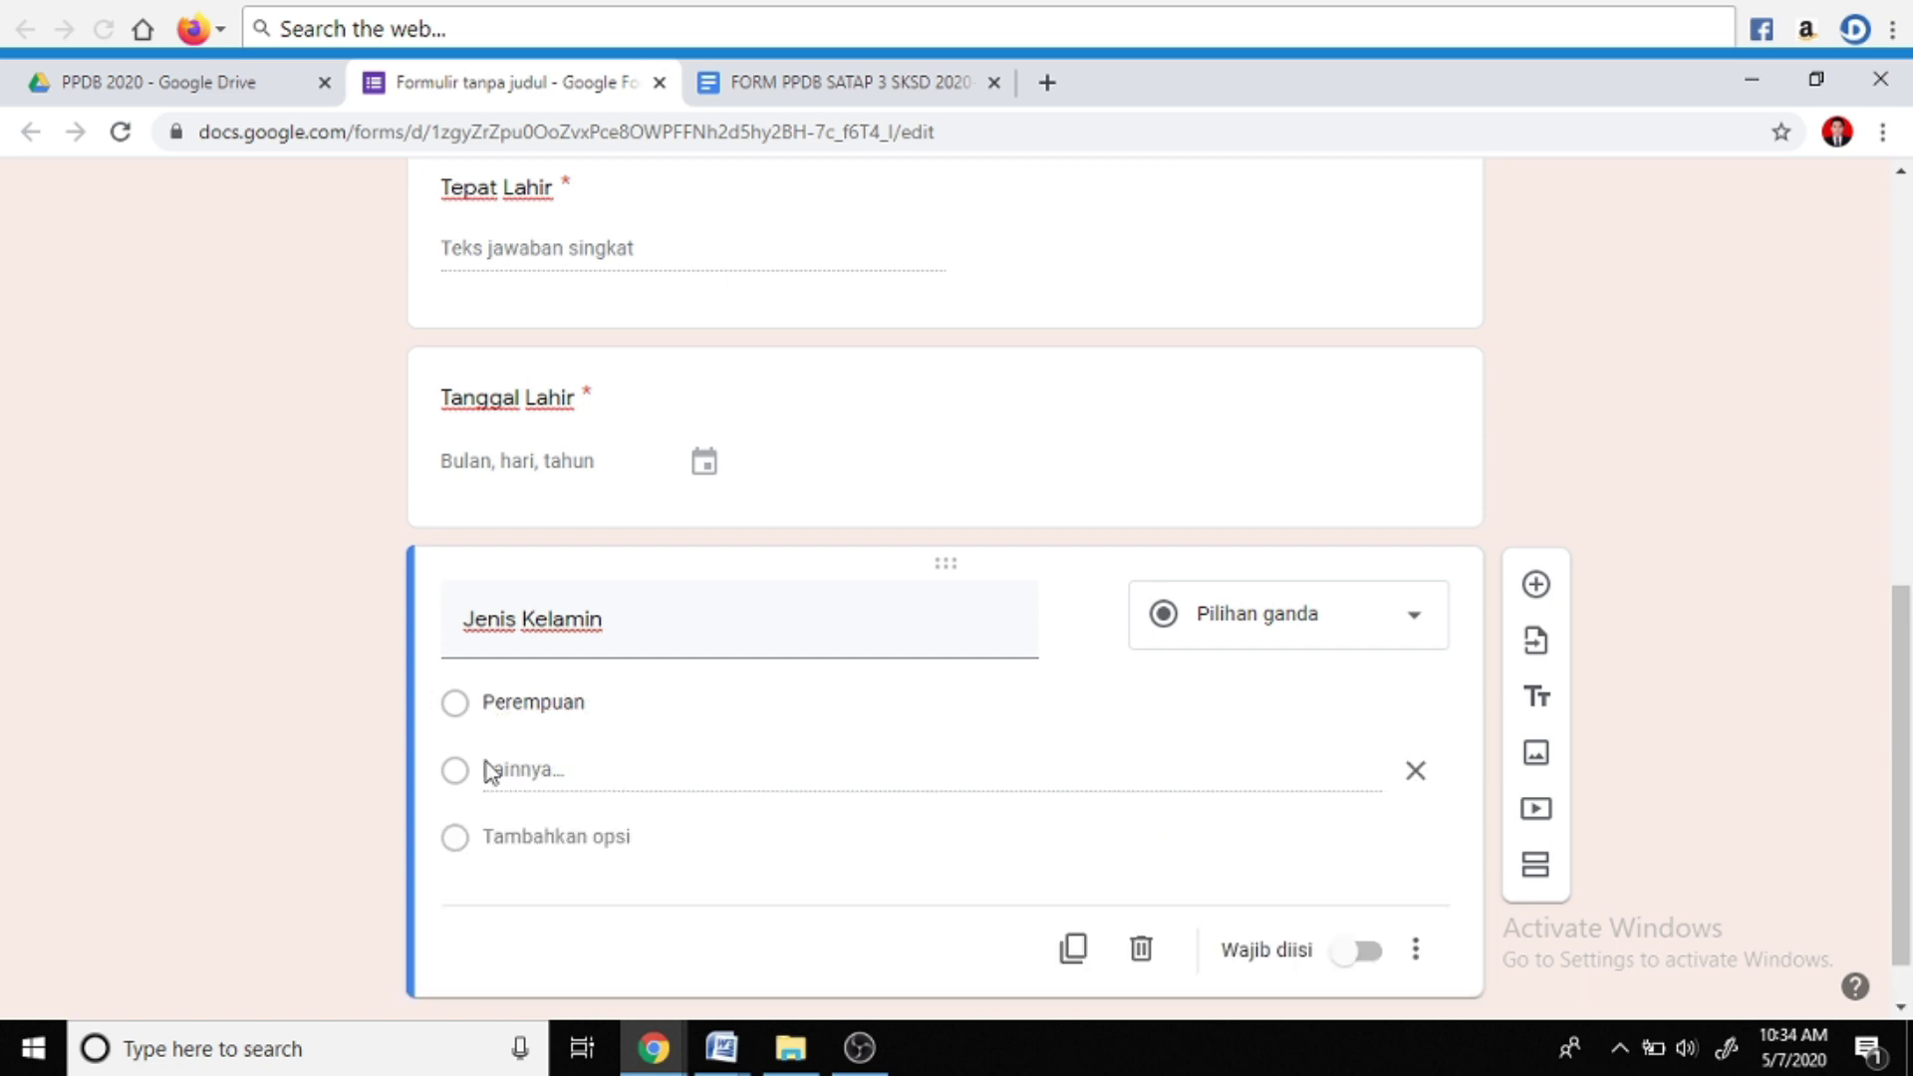
pyautogui.click(546, 835)
pyautogui.write('Laki-Laki')
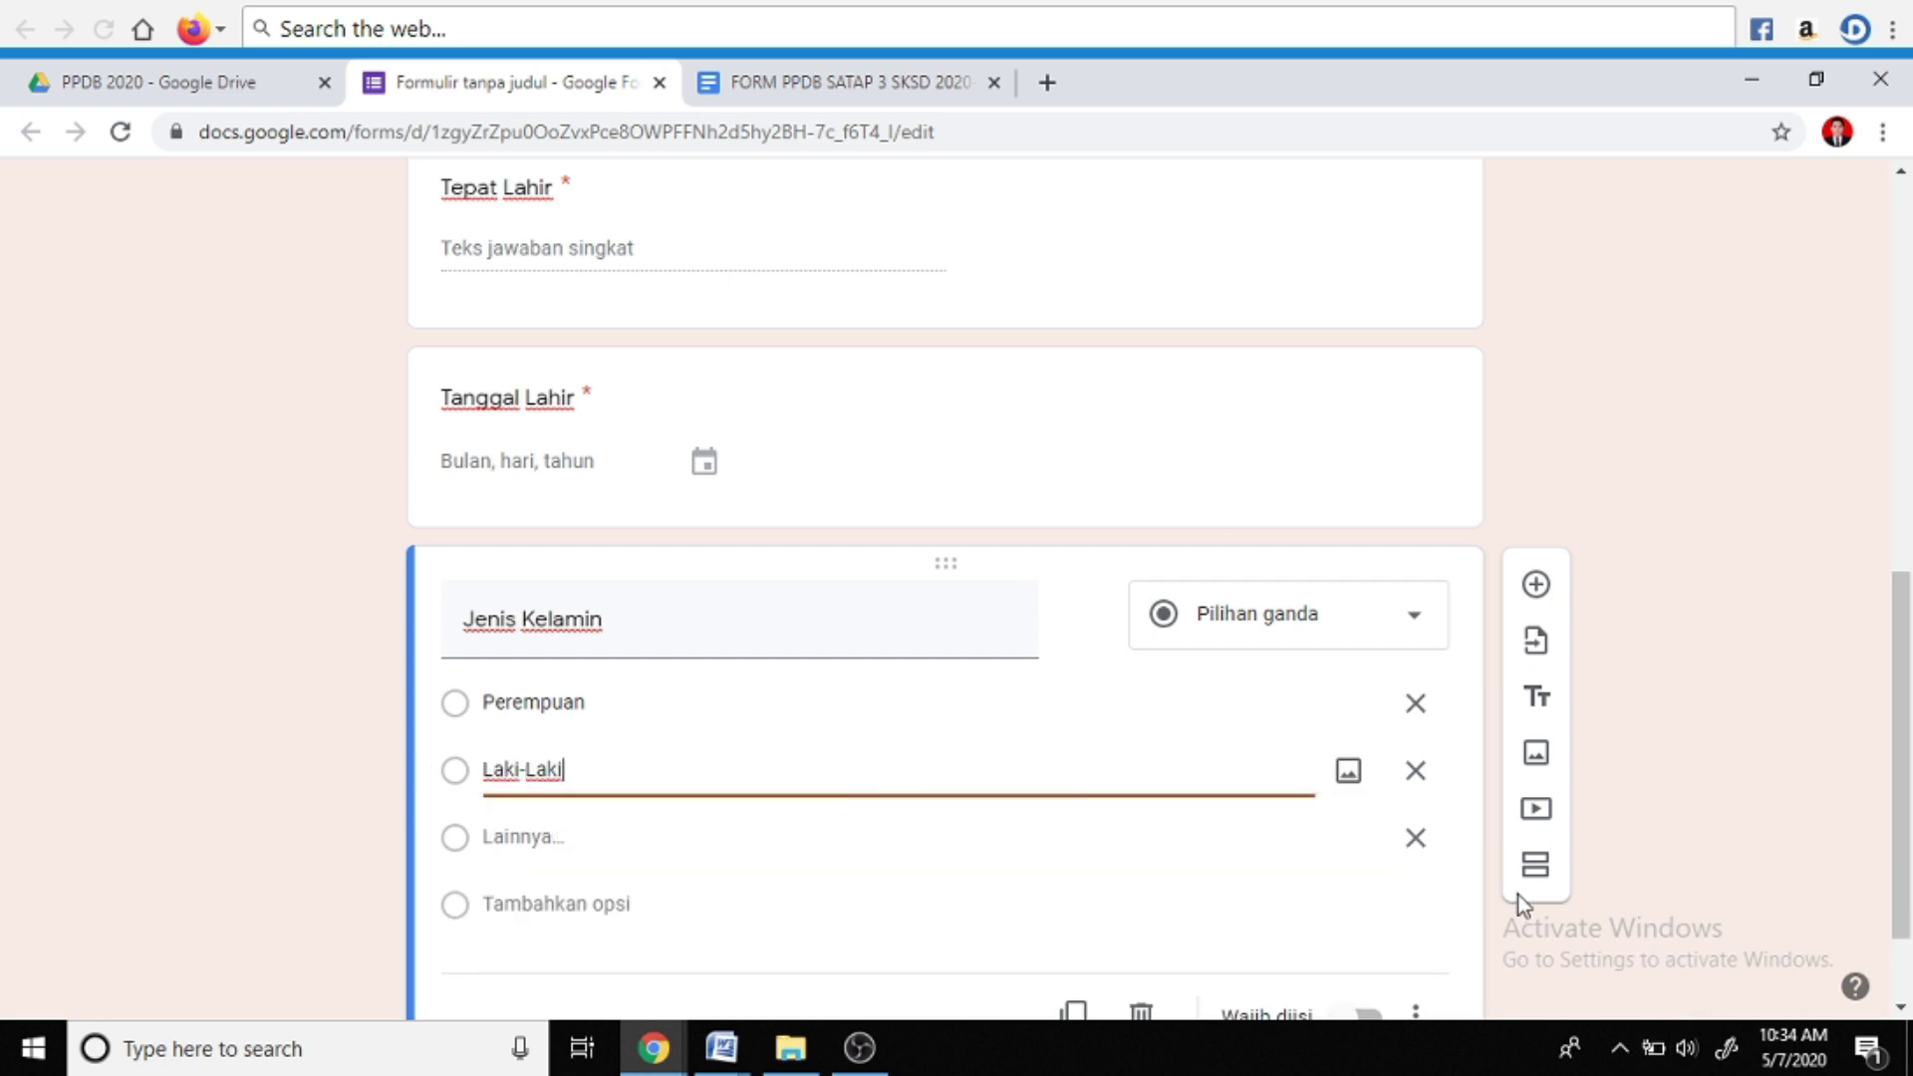
pyautogui.click(1415, 838)
pyautogui.click(962, 863)
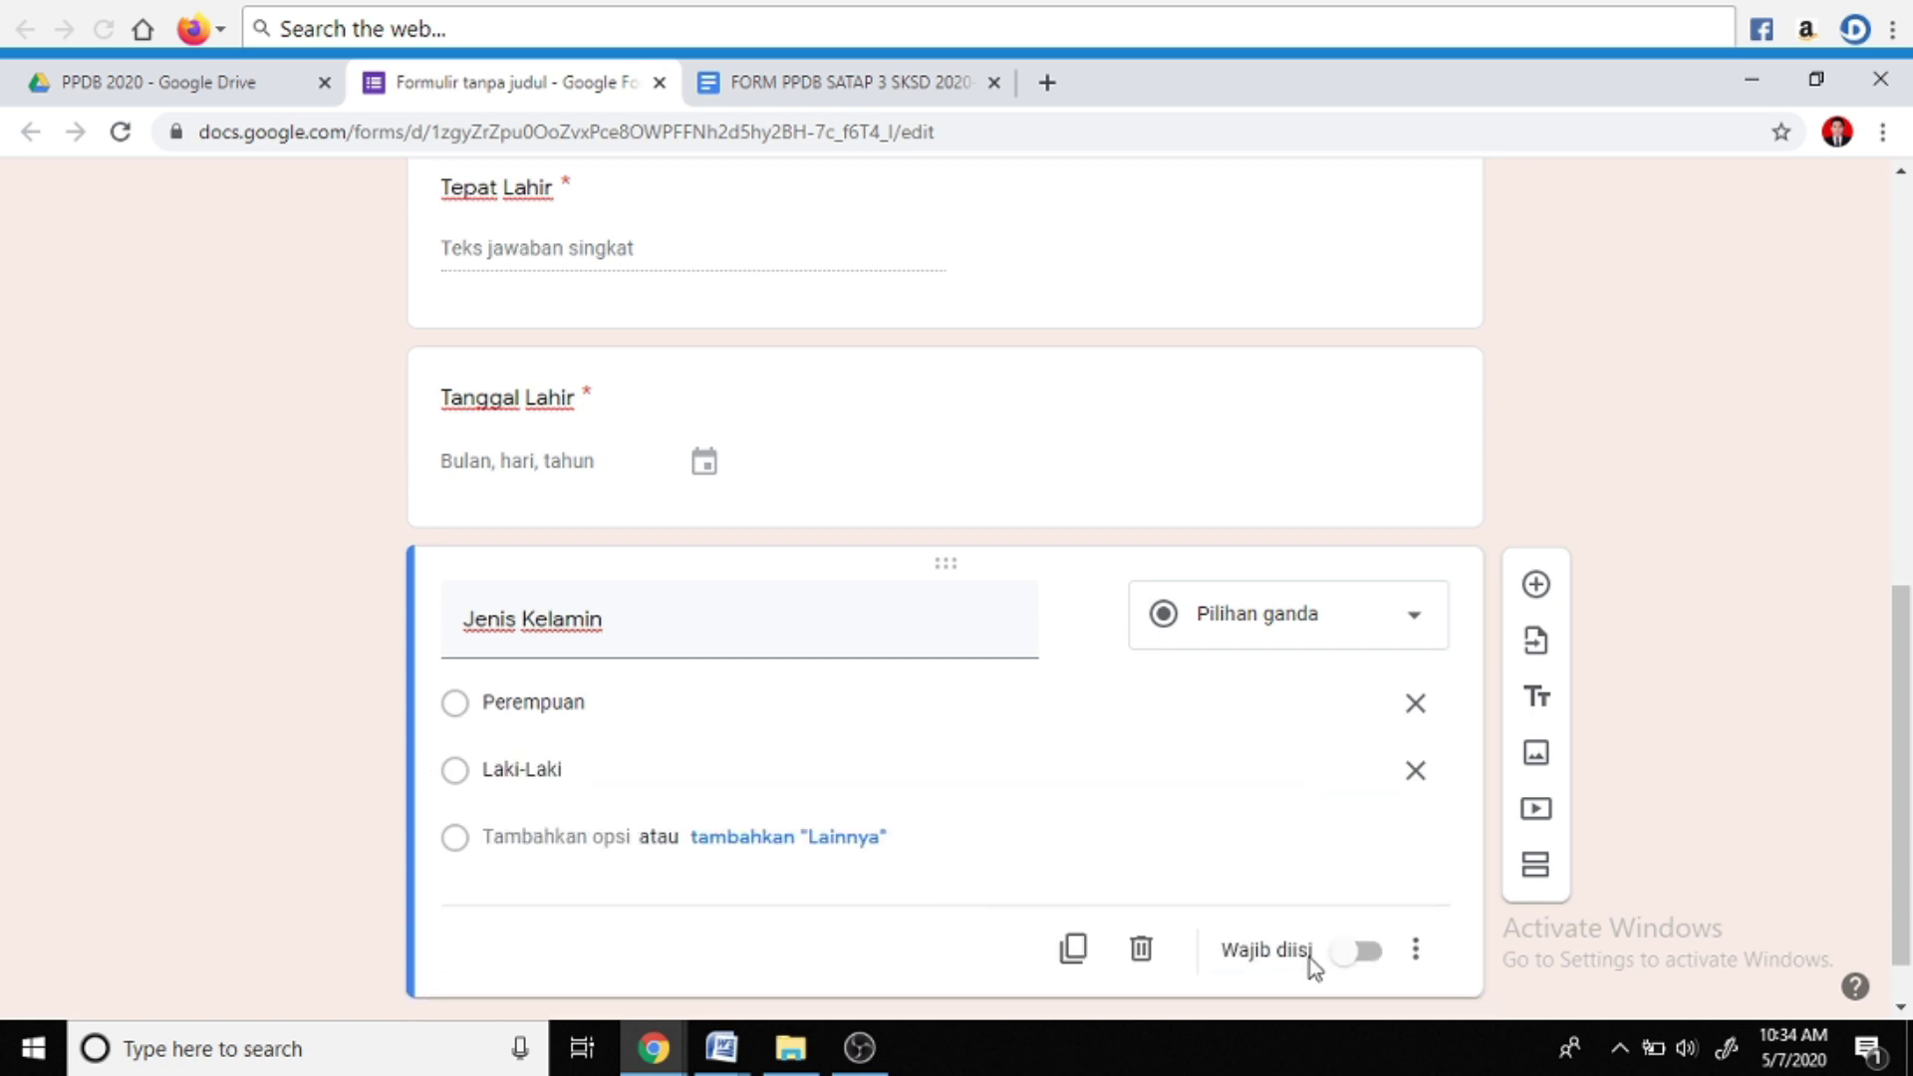
pyautogui.click(1371, 952)
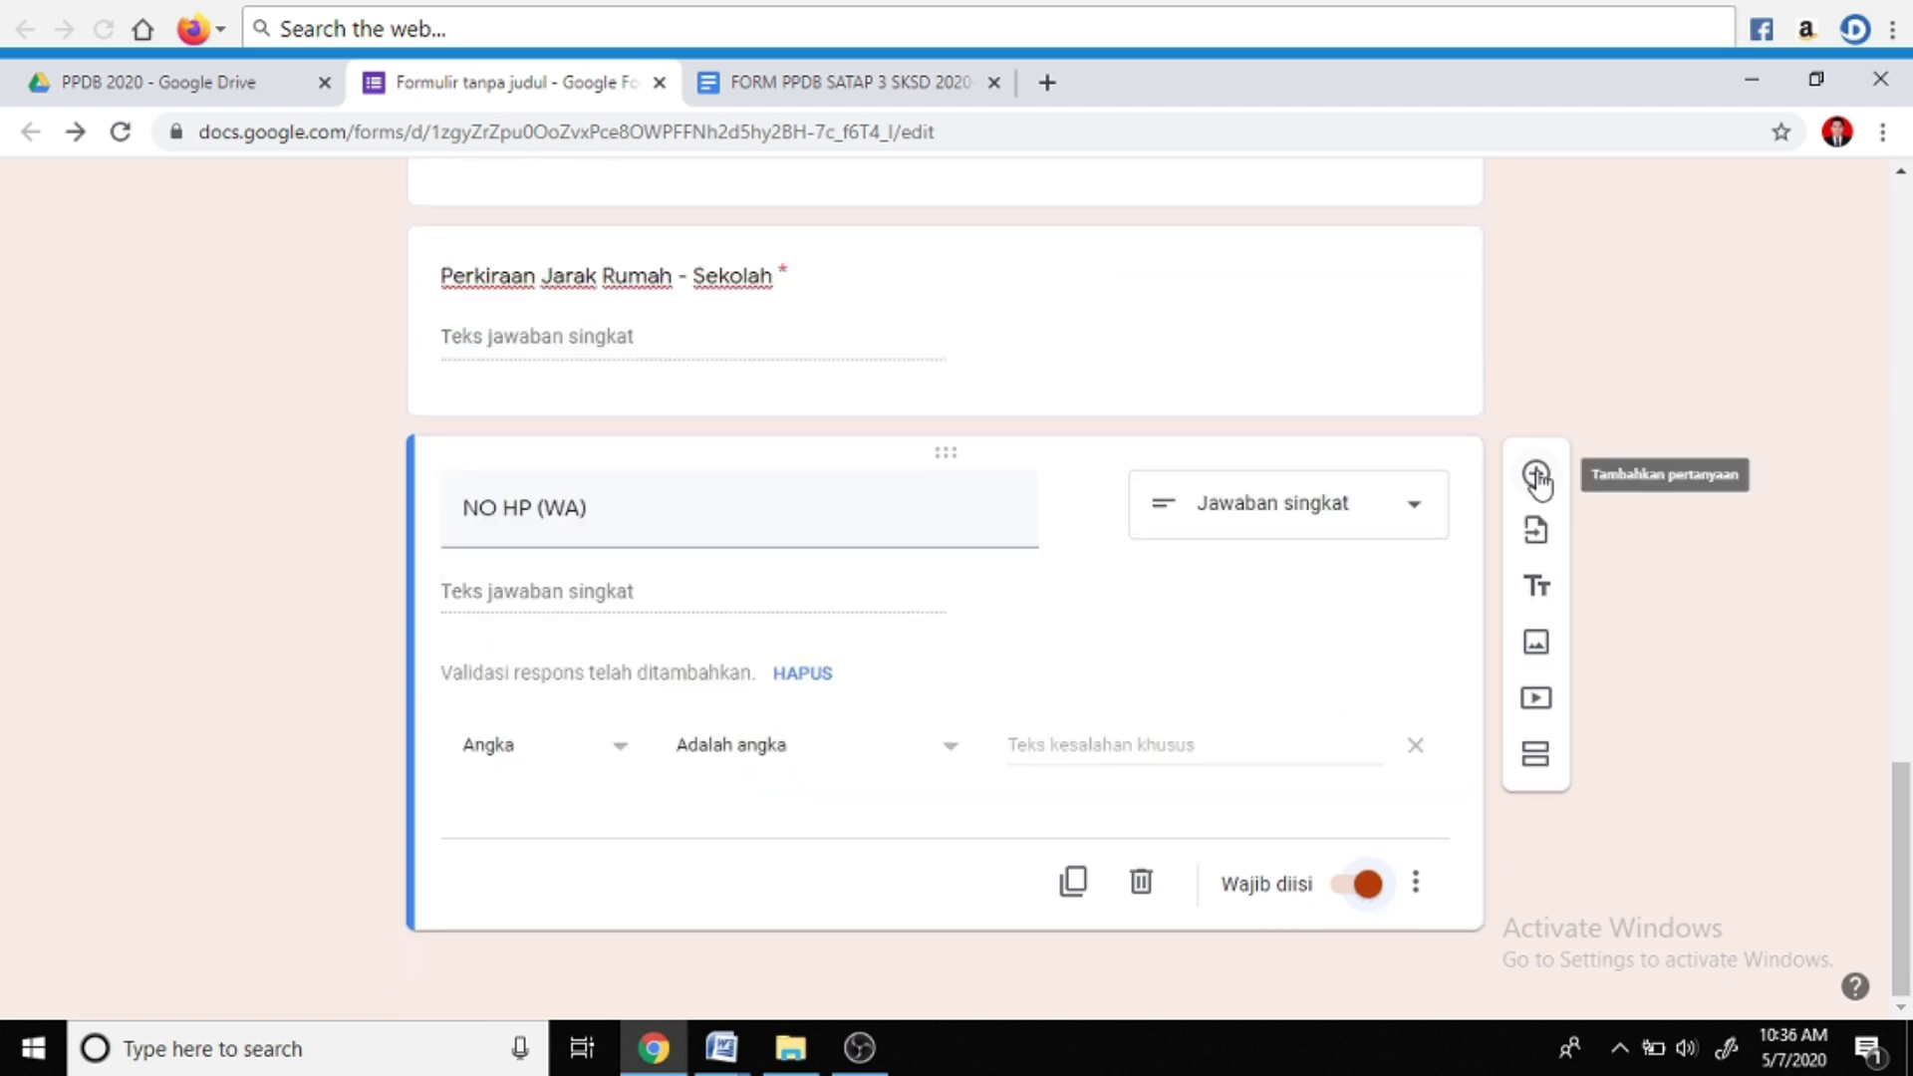
# Add a required question titled 'EMAIL' after NO HP (WA), followed by a blank question
pyautogui.click(1534, 475)
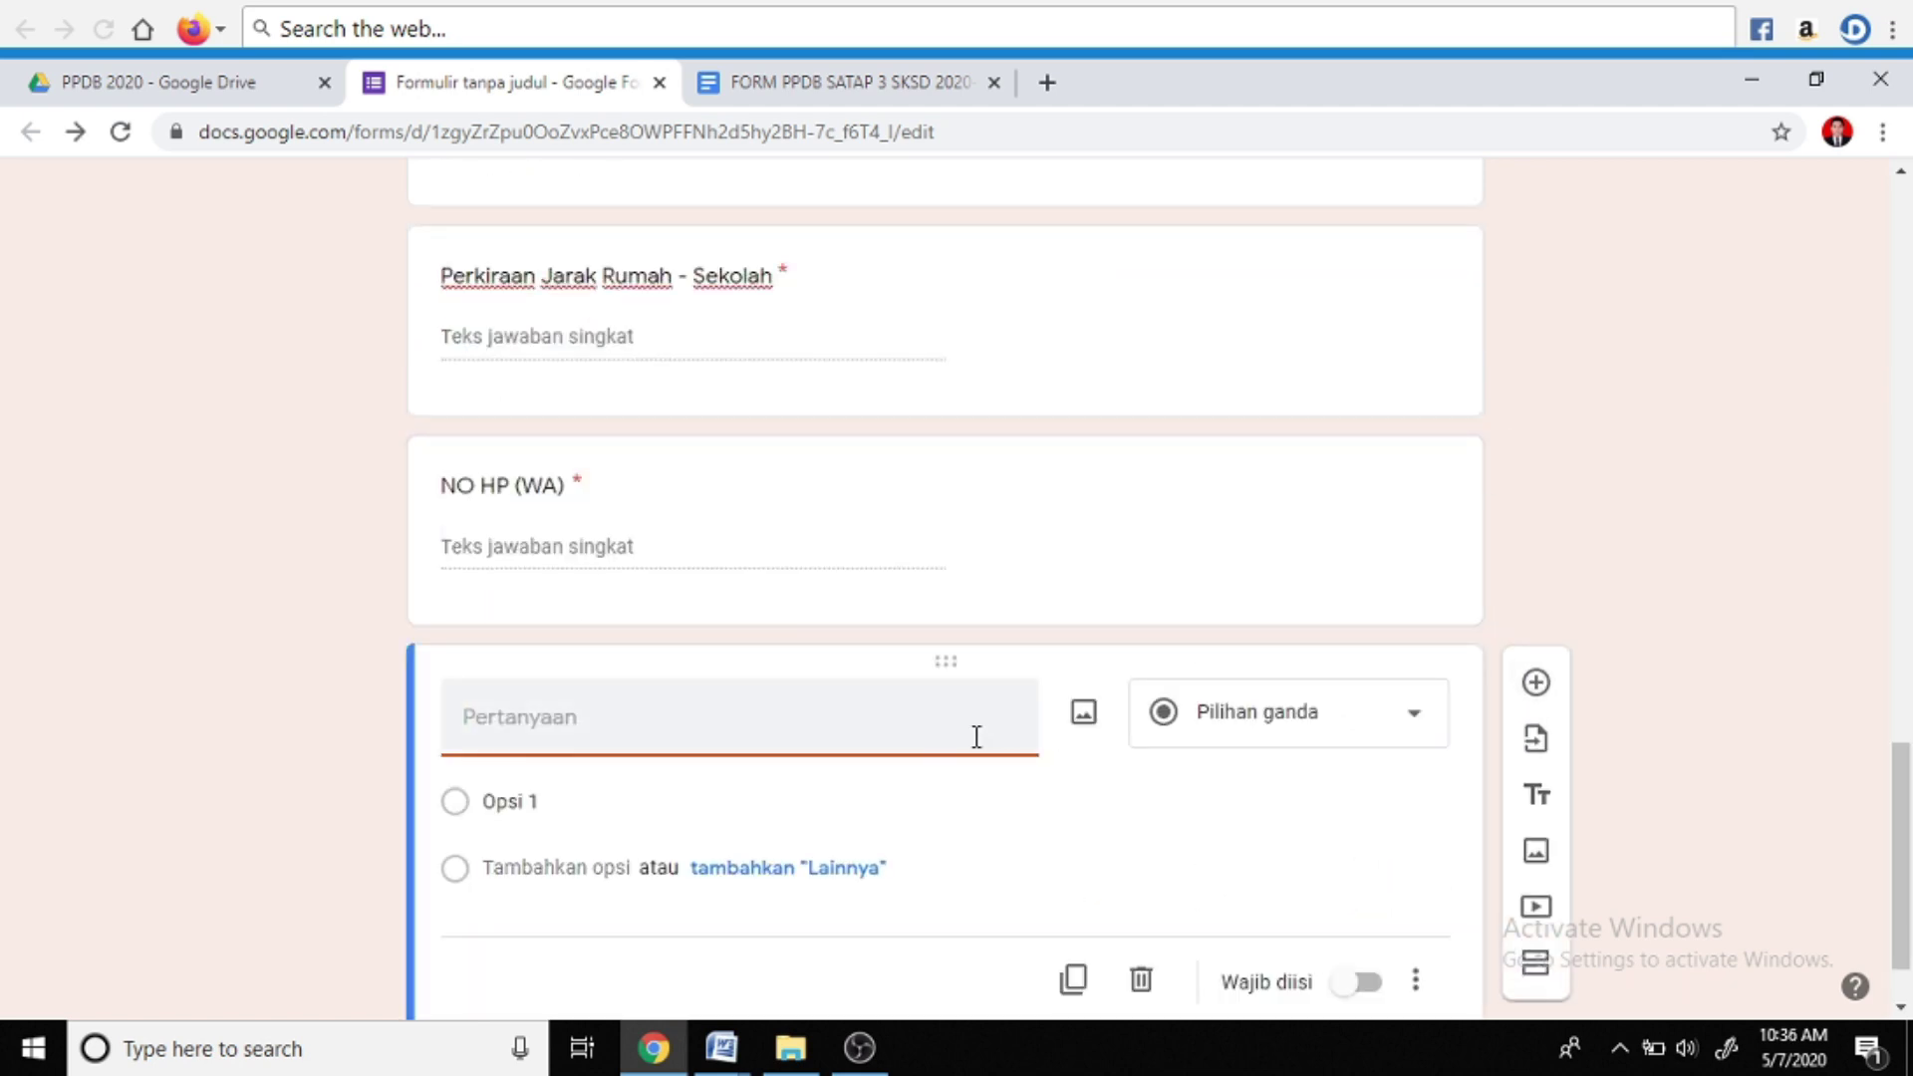
pyautogui.click(721, 1048)
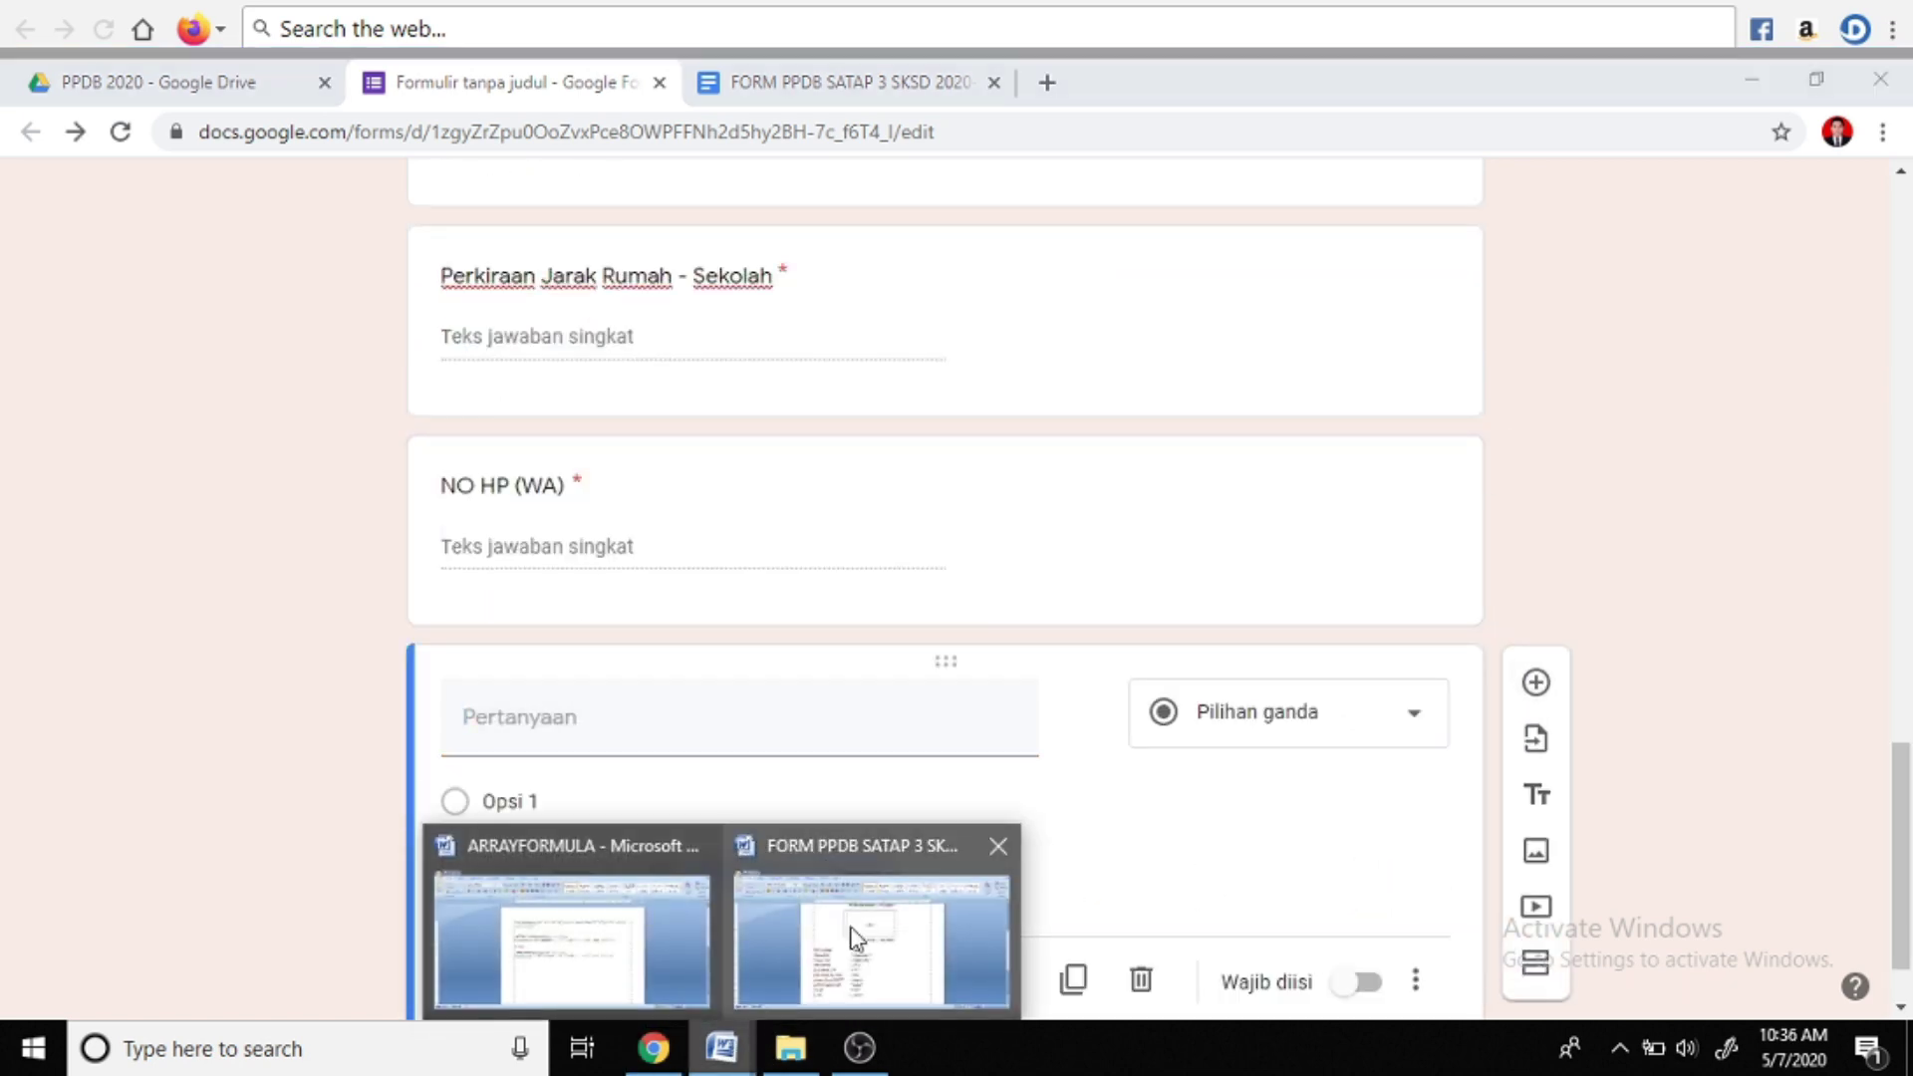
pyautogui.click(854, 936)
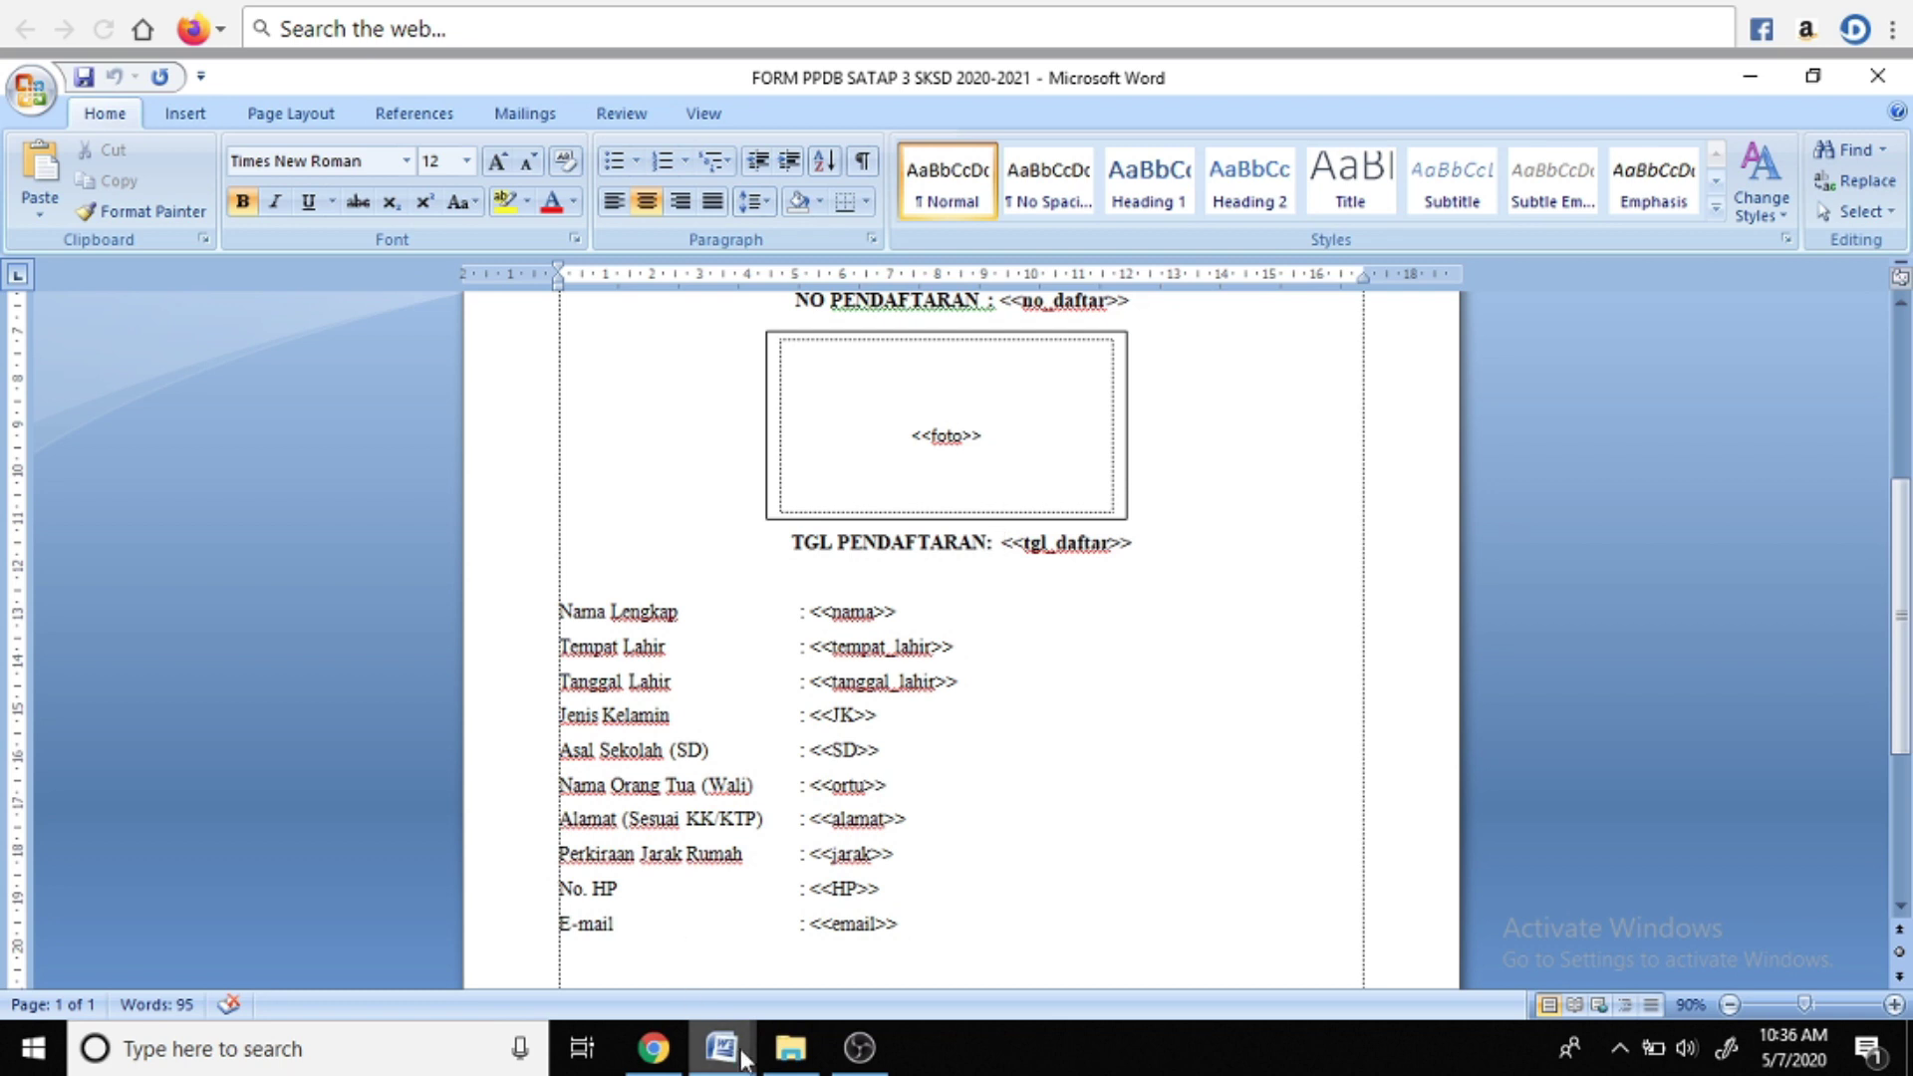
pyautogui.click(722, 1047)
pyautogui.write('EMAIL')
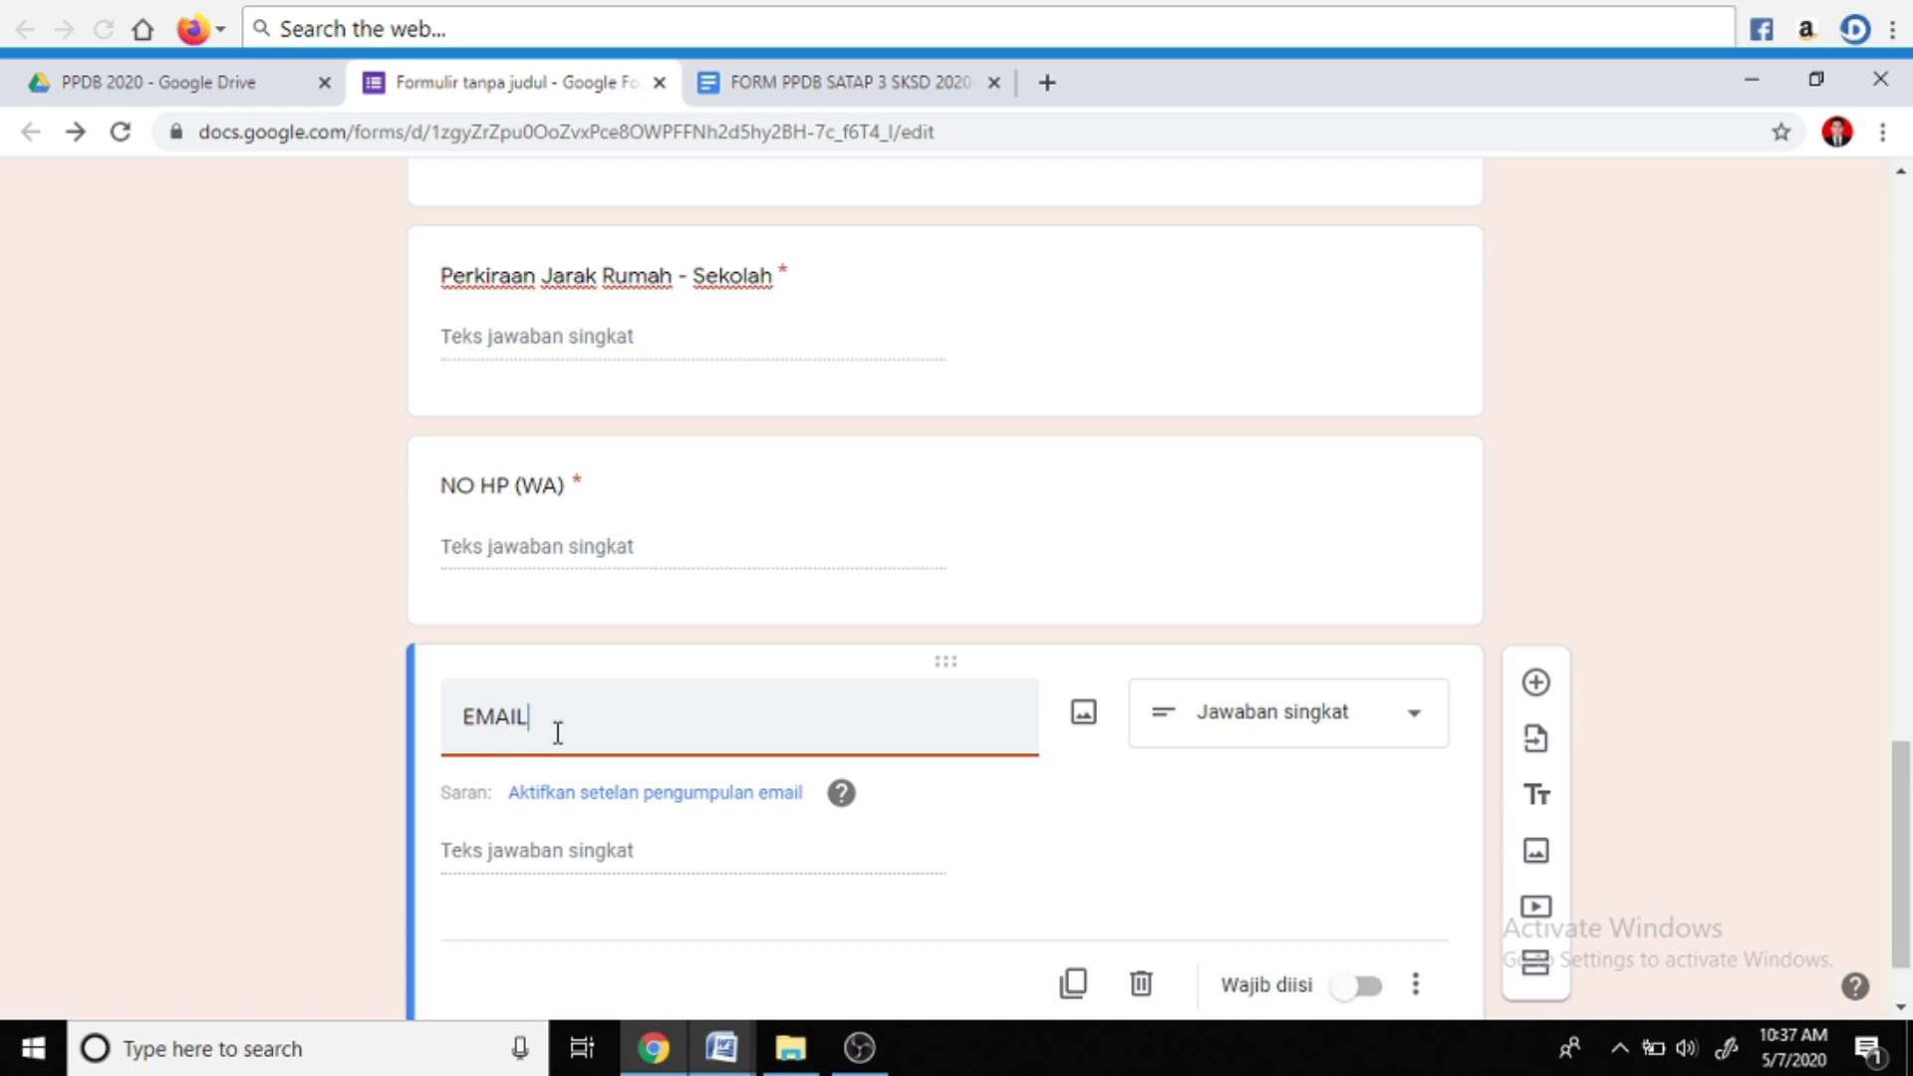
pyautogui.scroll(-1, 558, 732)
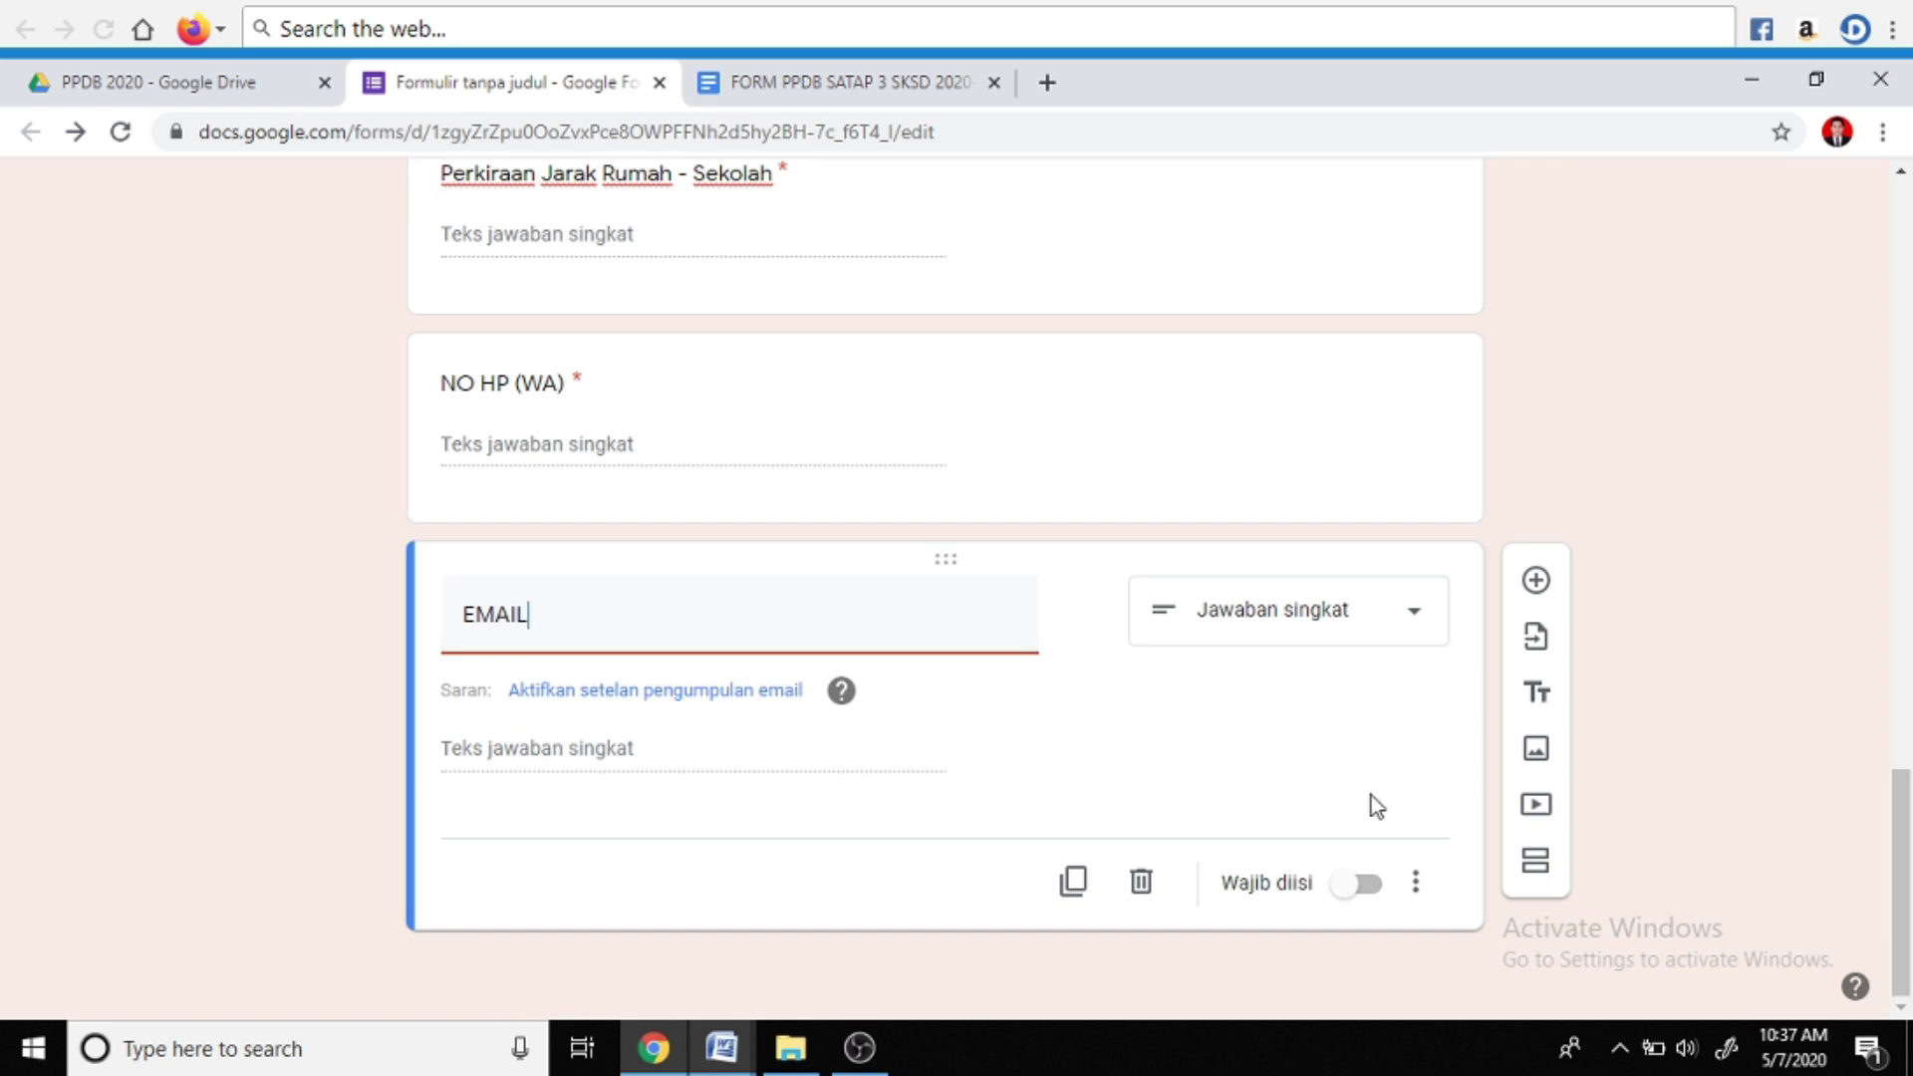
pyautogui.click(1360, 891)
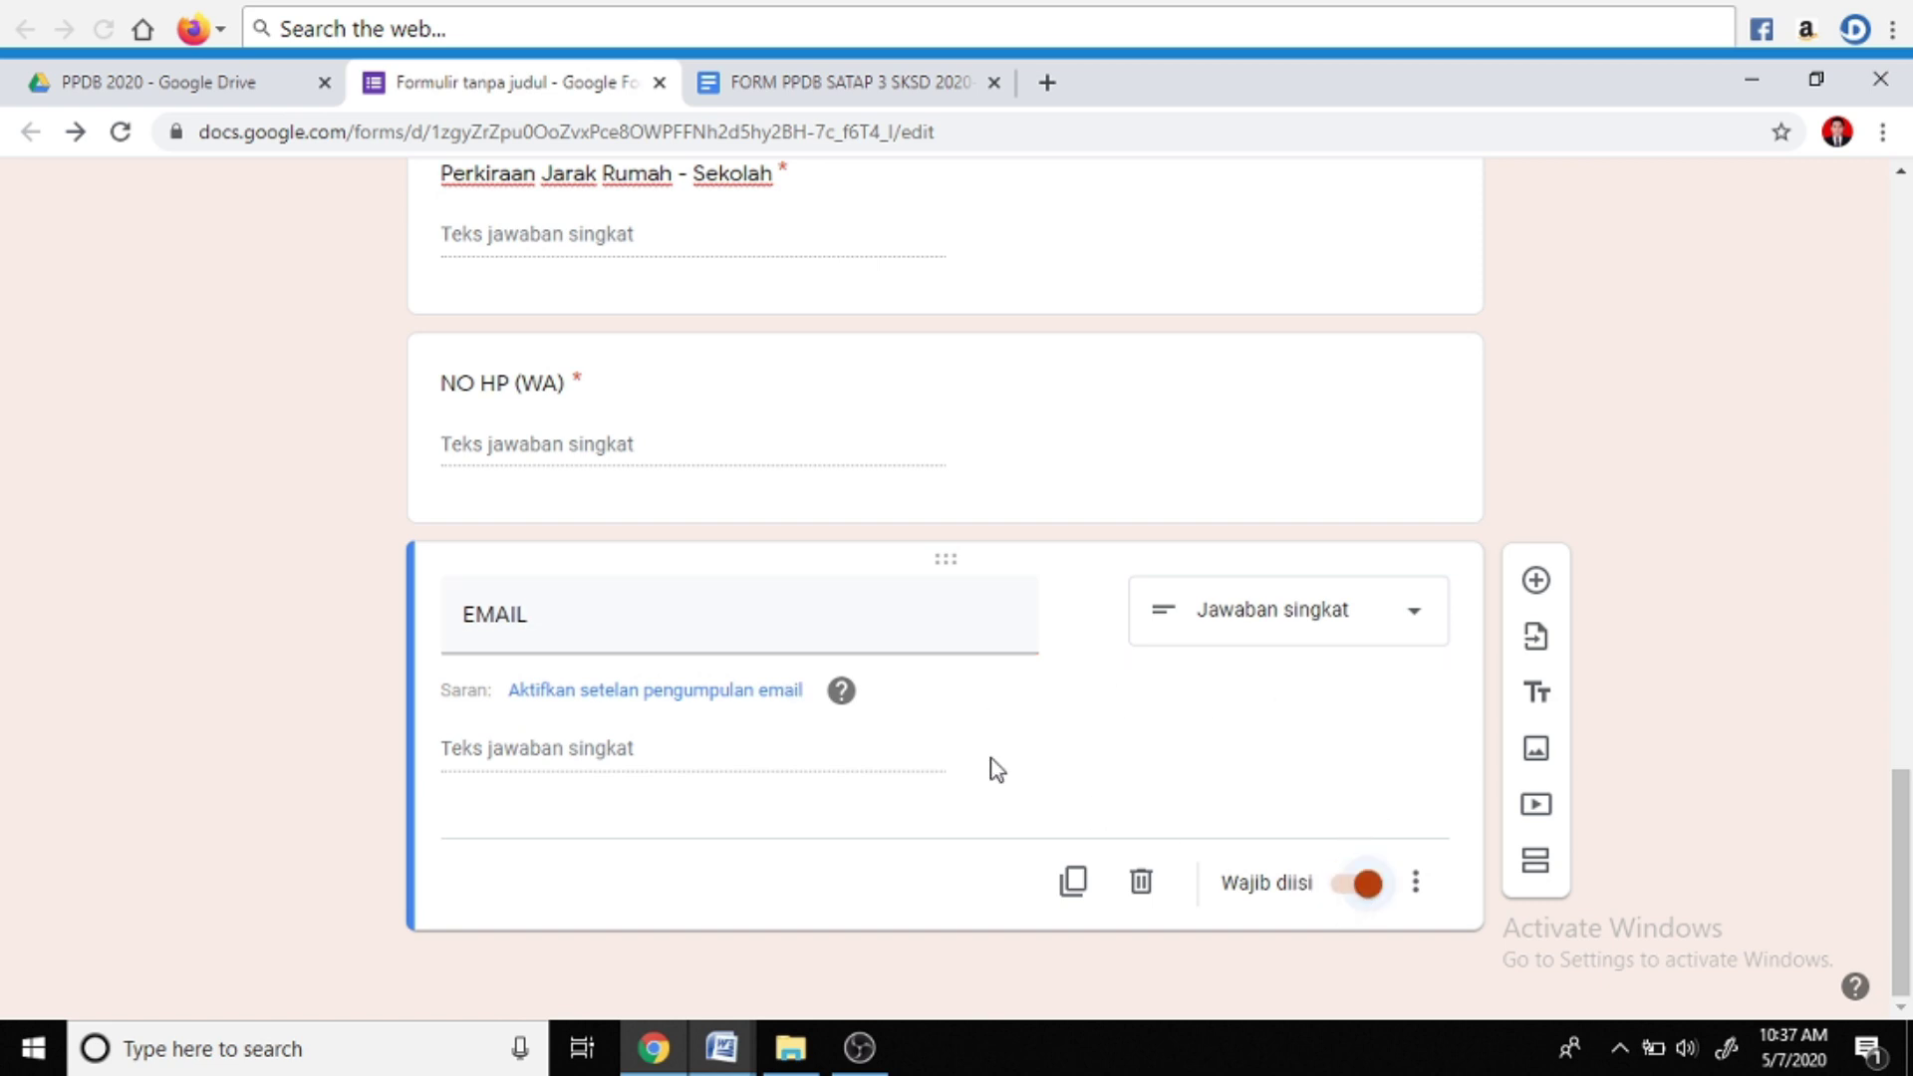
pyautogui.click(1537, 582)
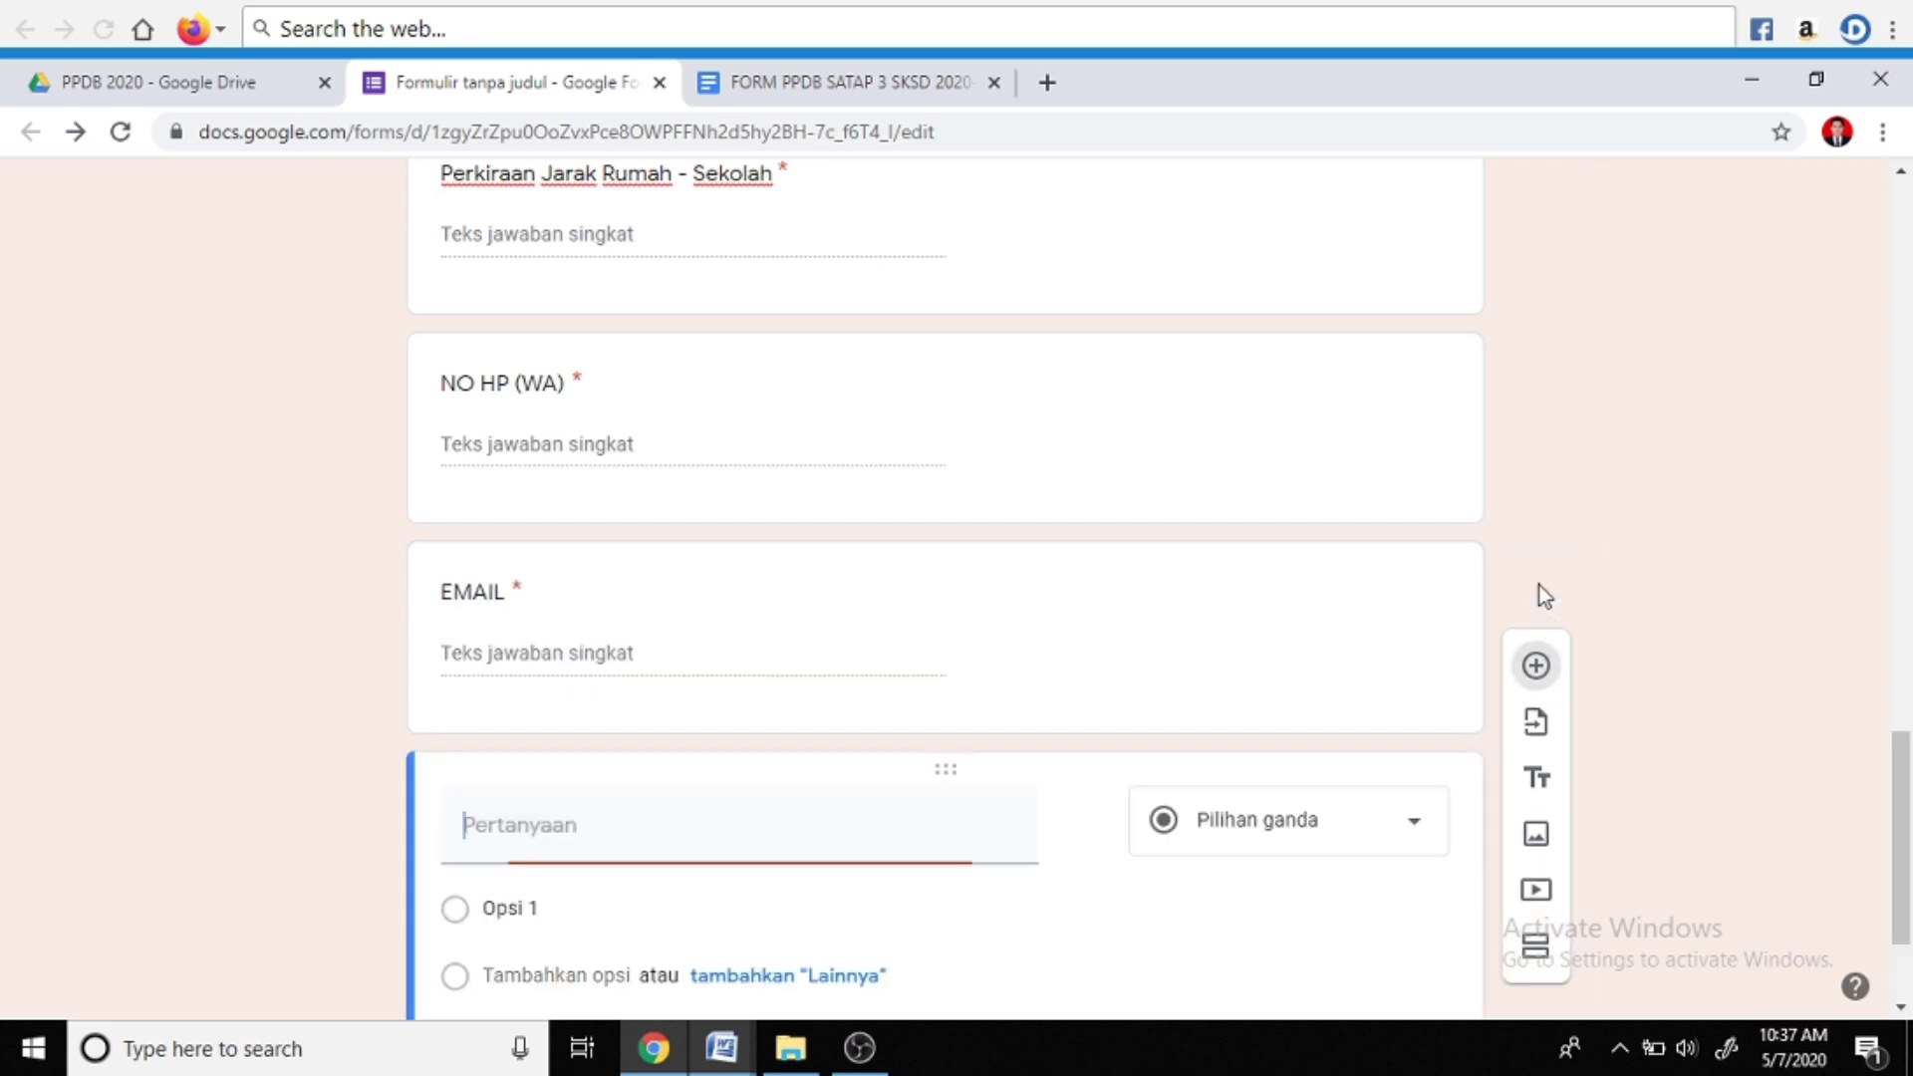
# Title the new question 'UPLOAD FOTO' and turn it into a file-upload question
pyautogui.moveTo(722, 1046)
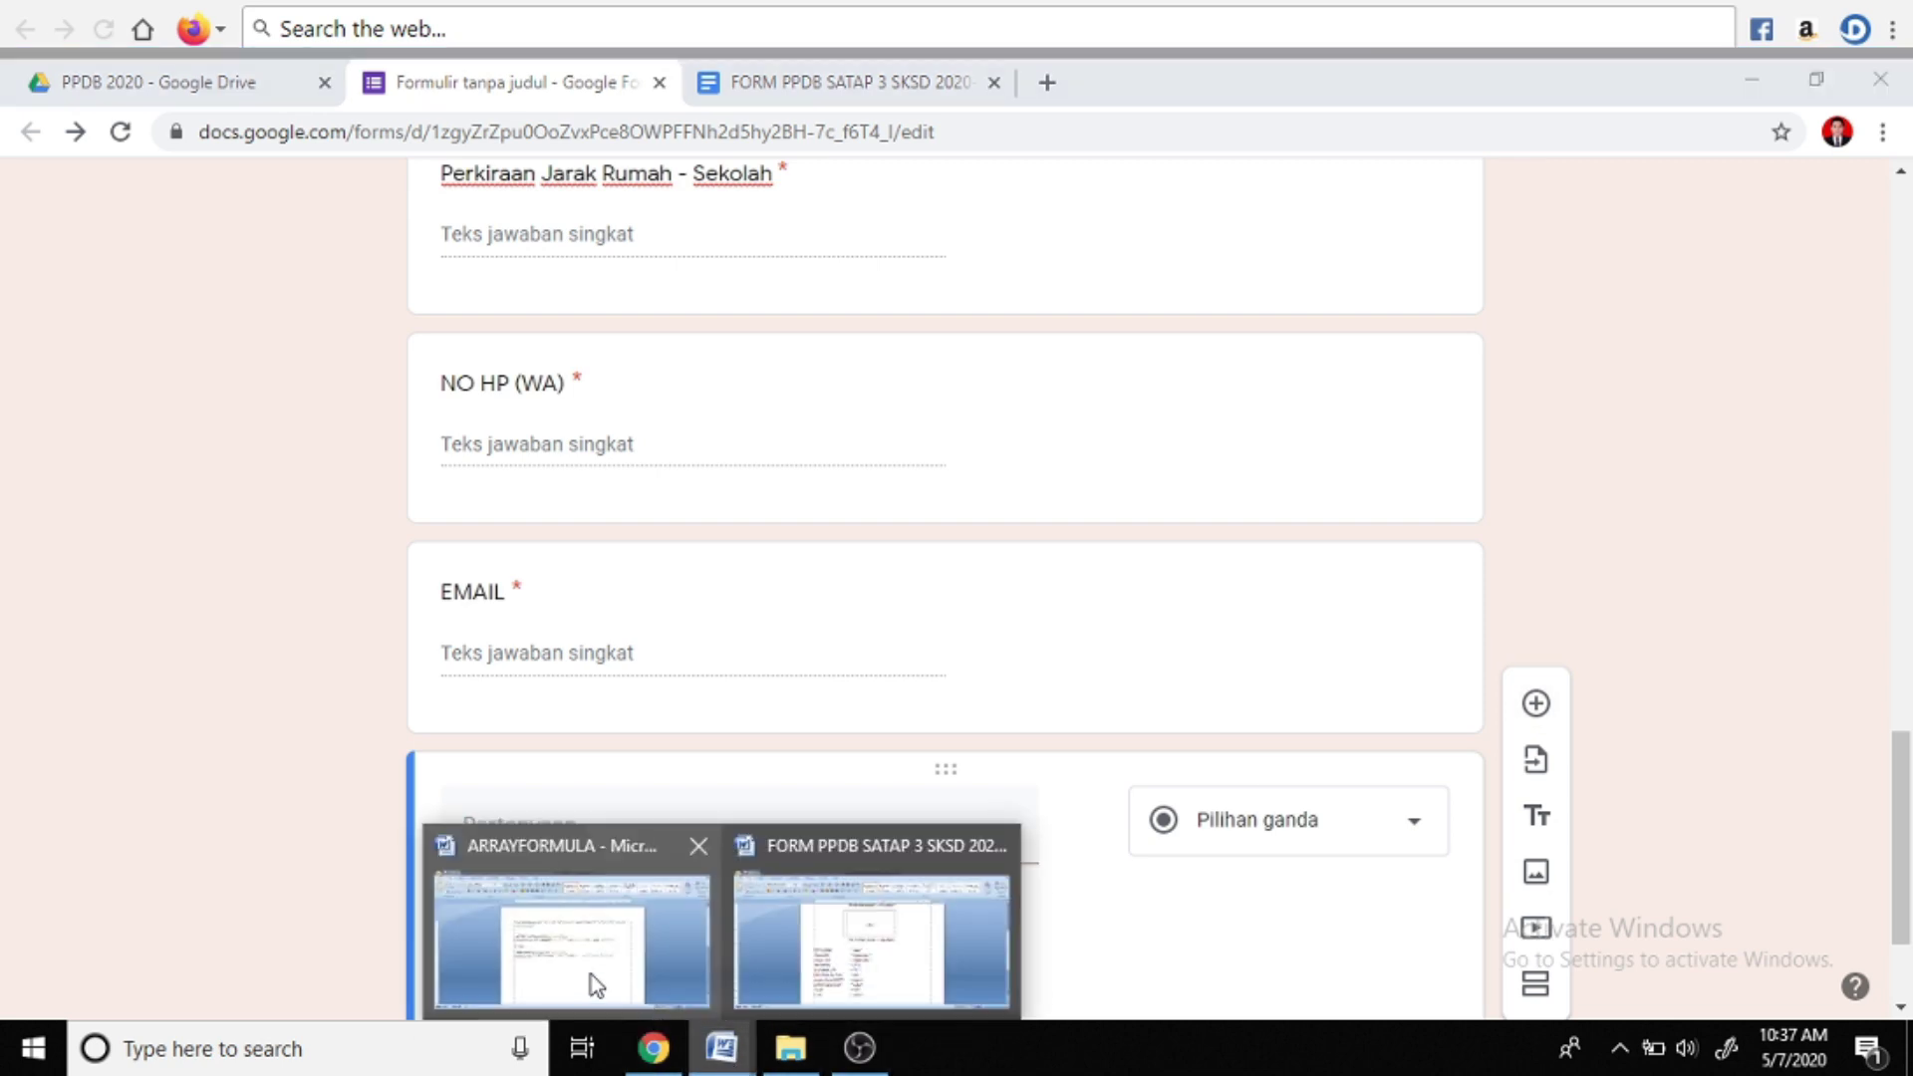
pyautogui.click(815, 961)
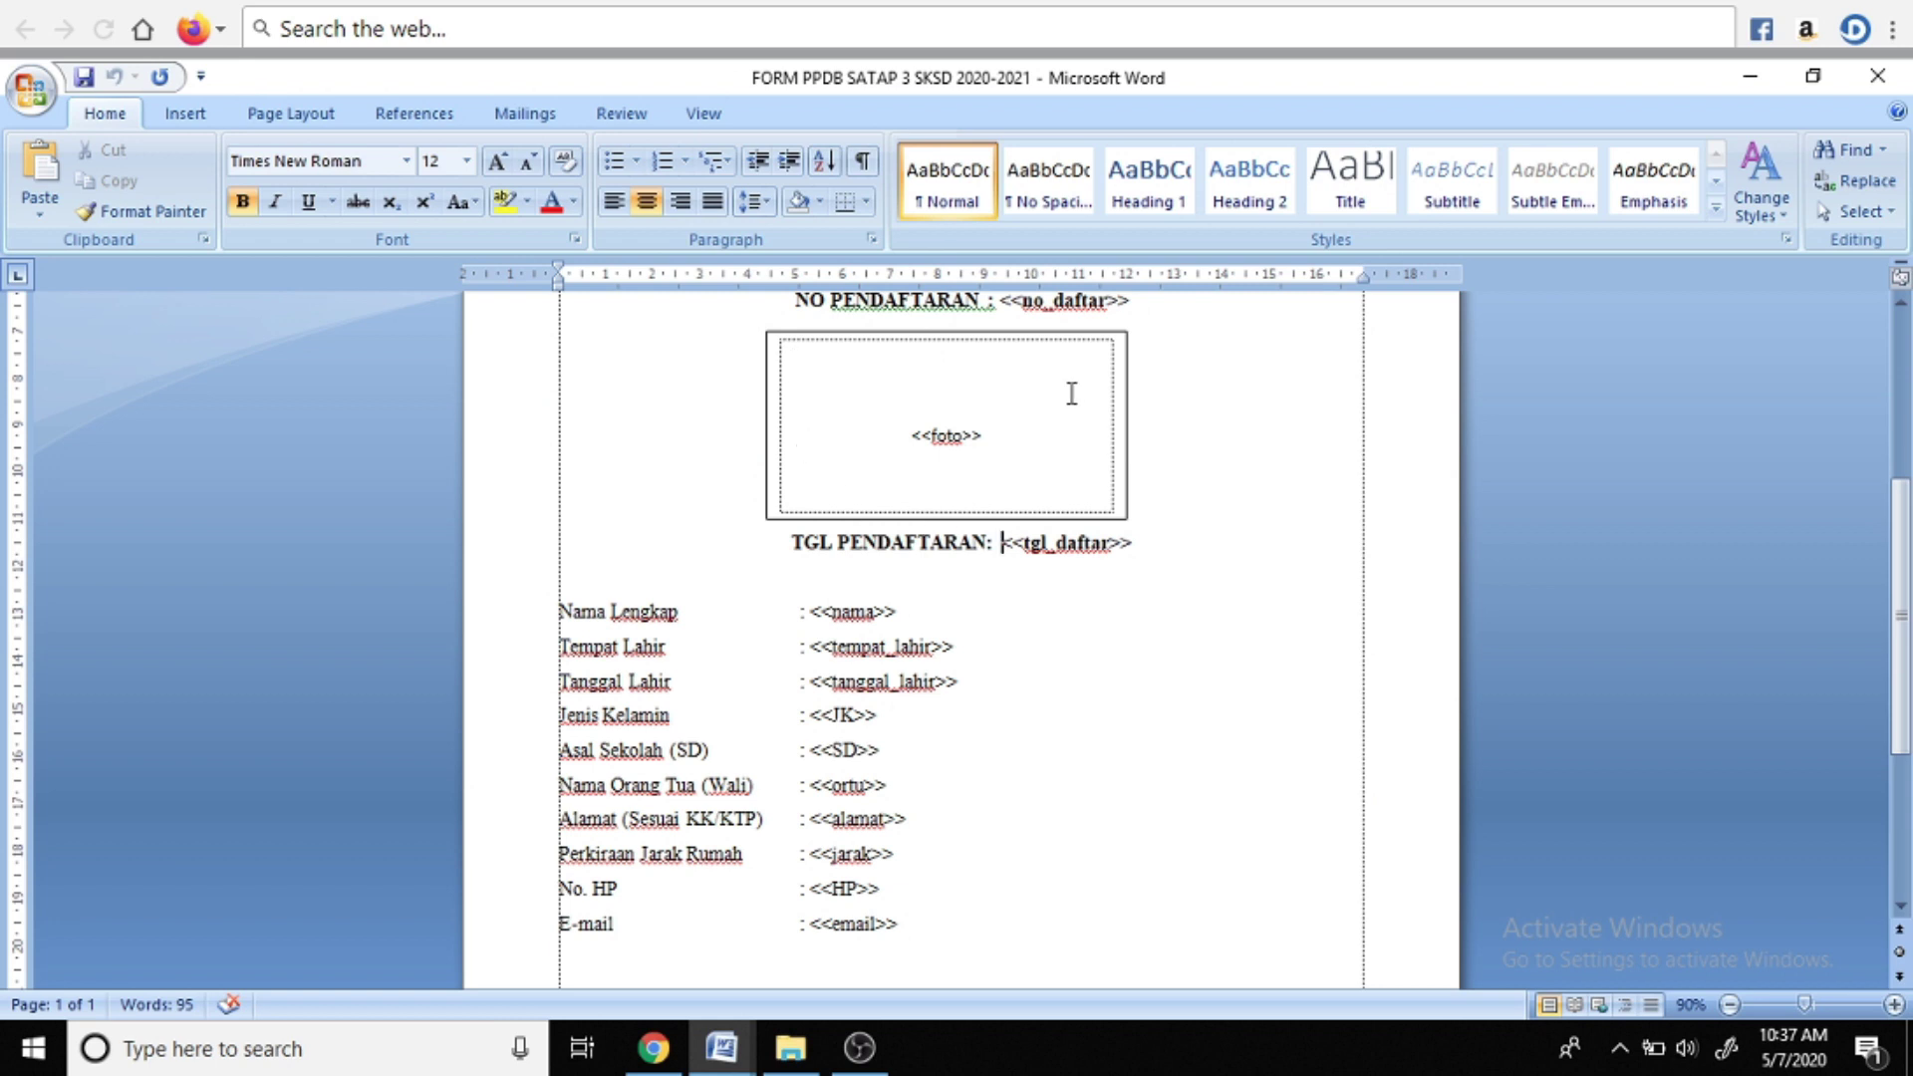
pyautogui.click(653, 1048)
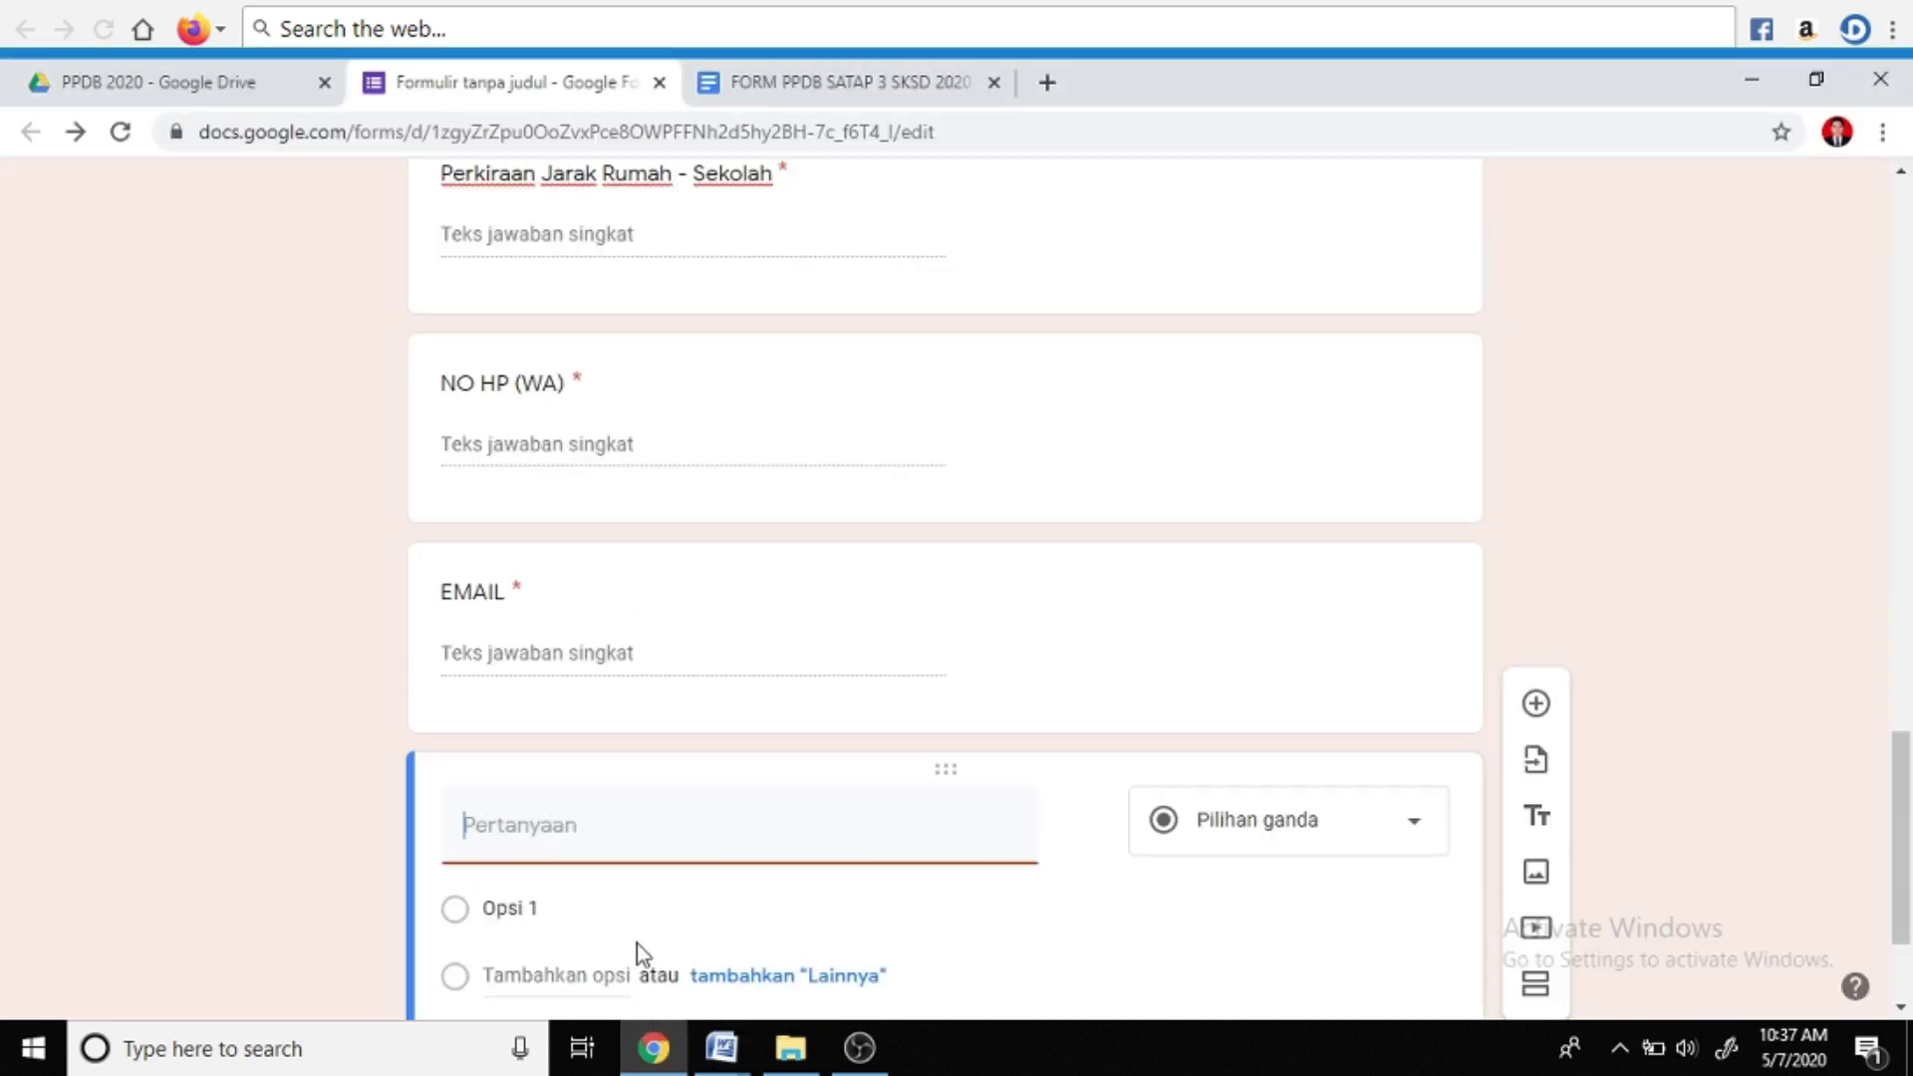
pyautogui.scroll(-2, 637, 943)
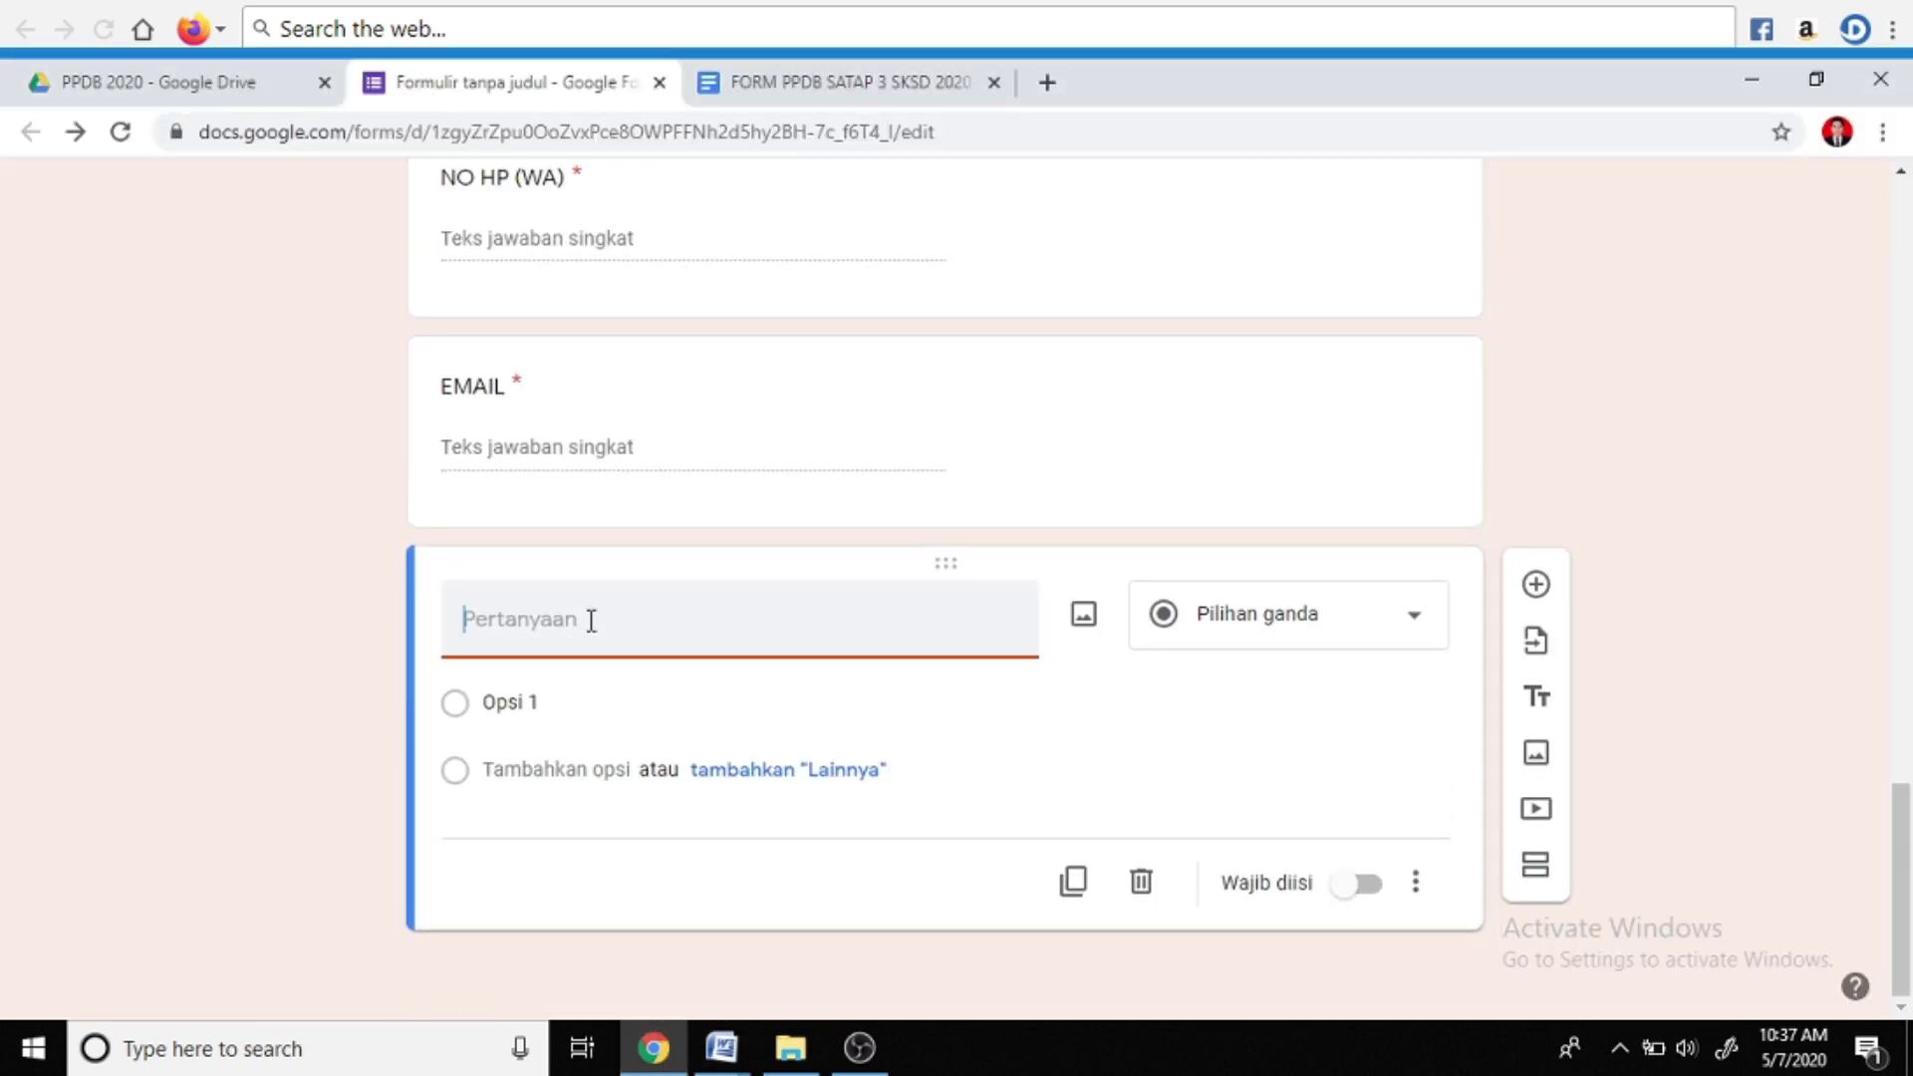
pyautogui.write('UPLOAD FOTO')
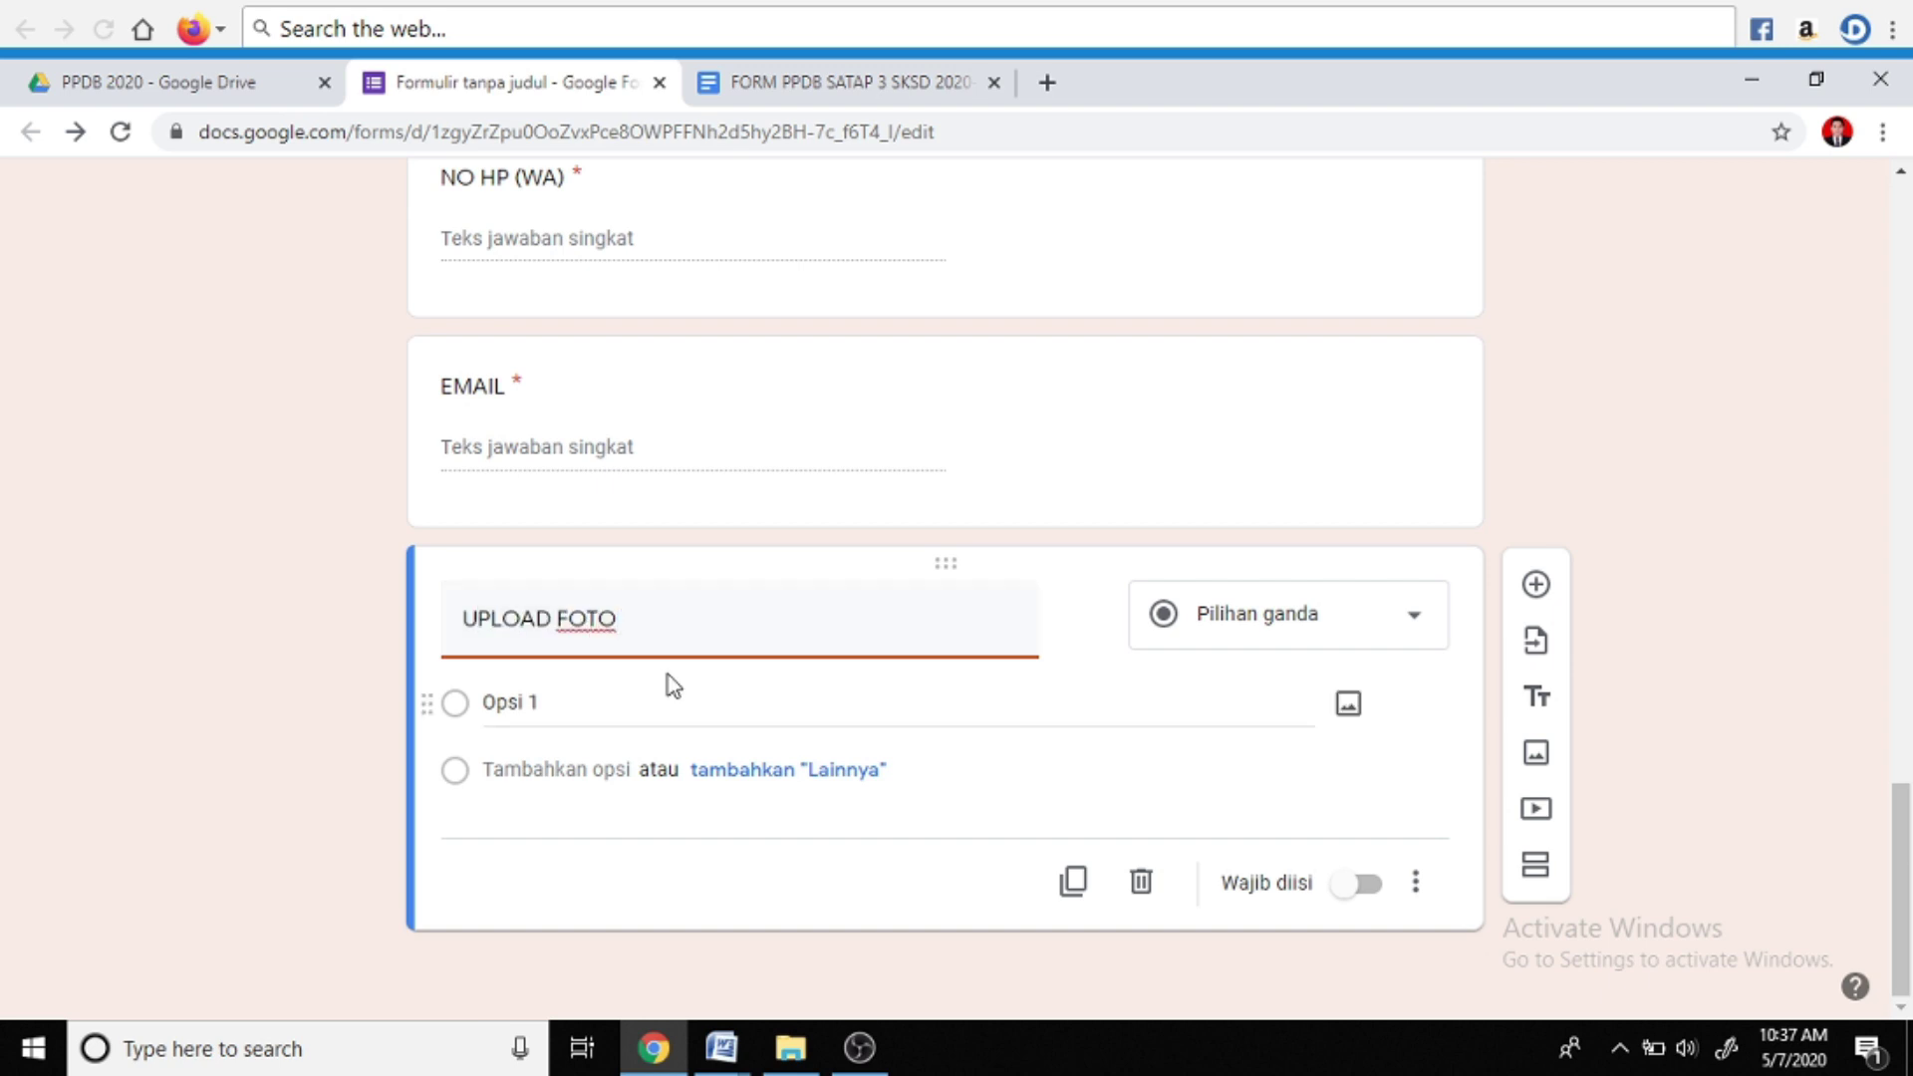
pyautogui.click(1400, 623)
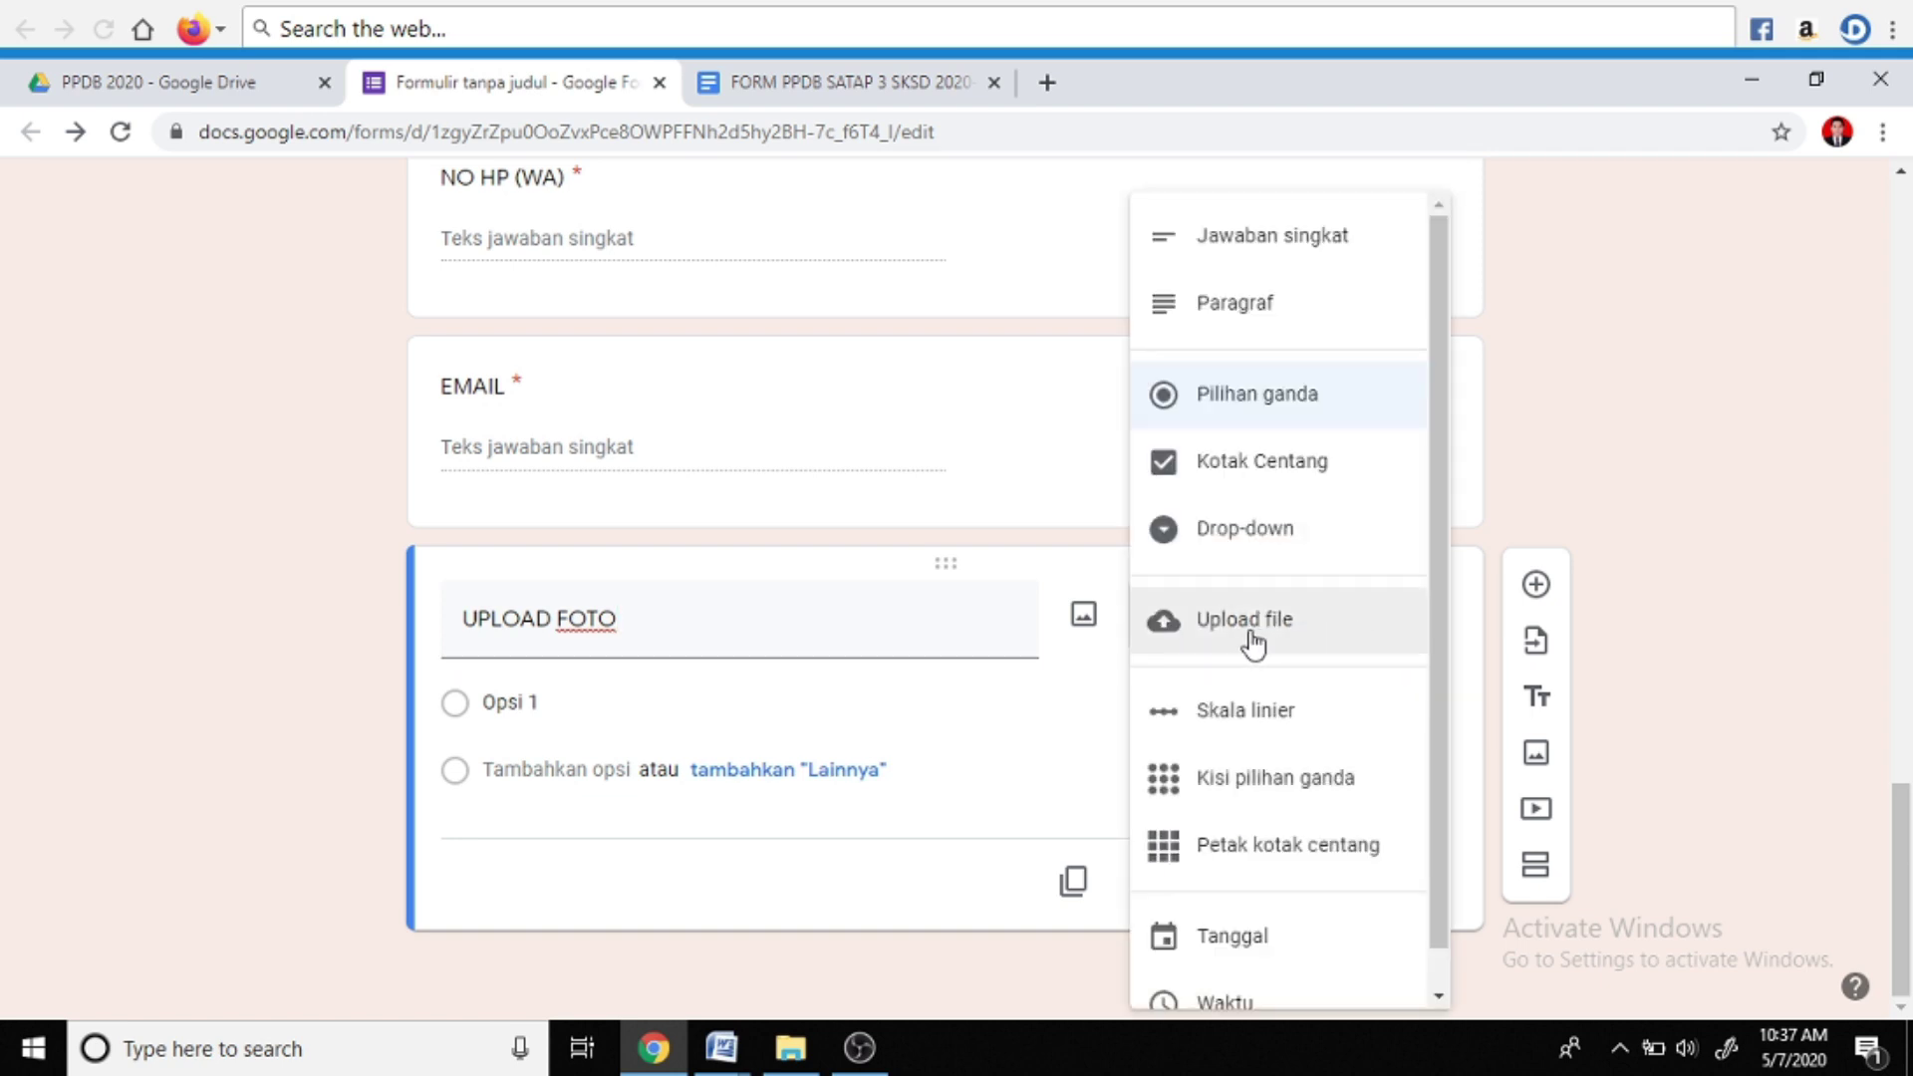
pyautogui.click(1247, 643)
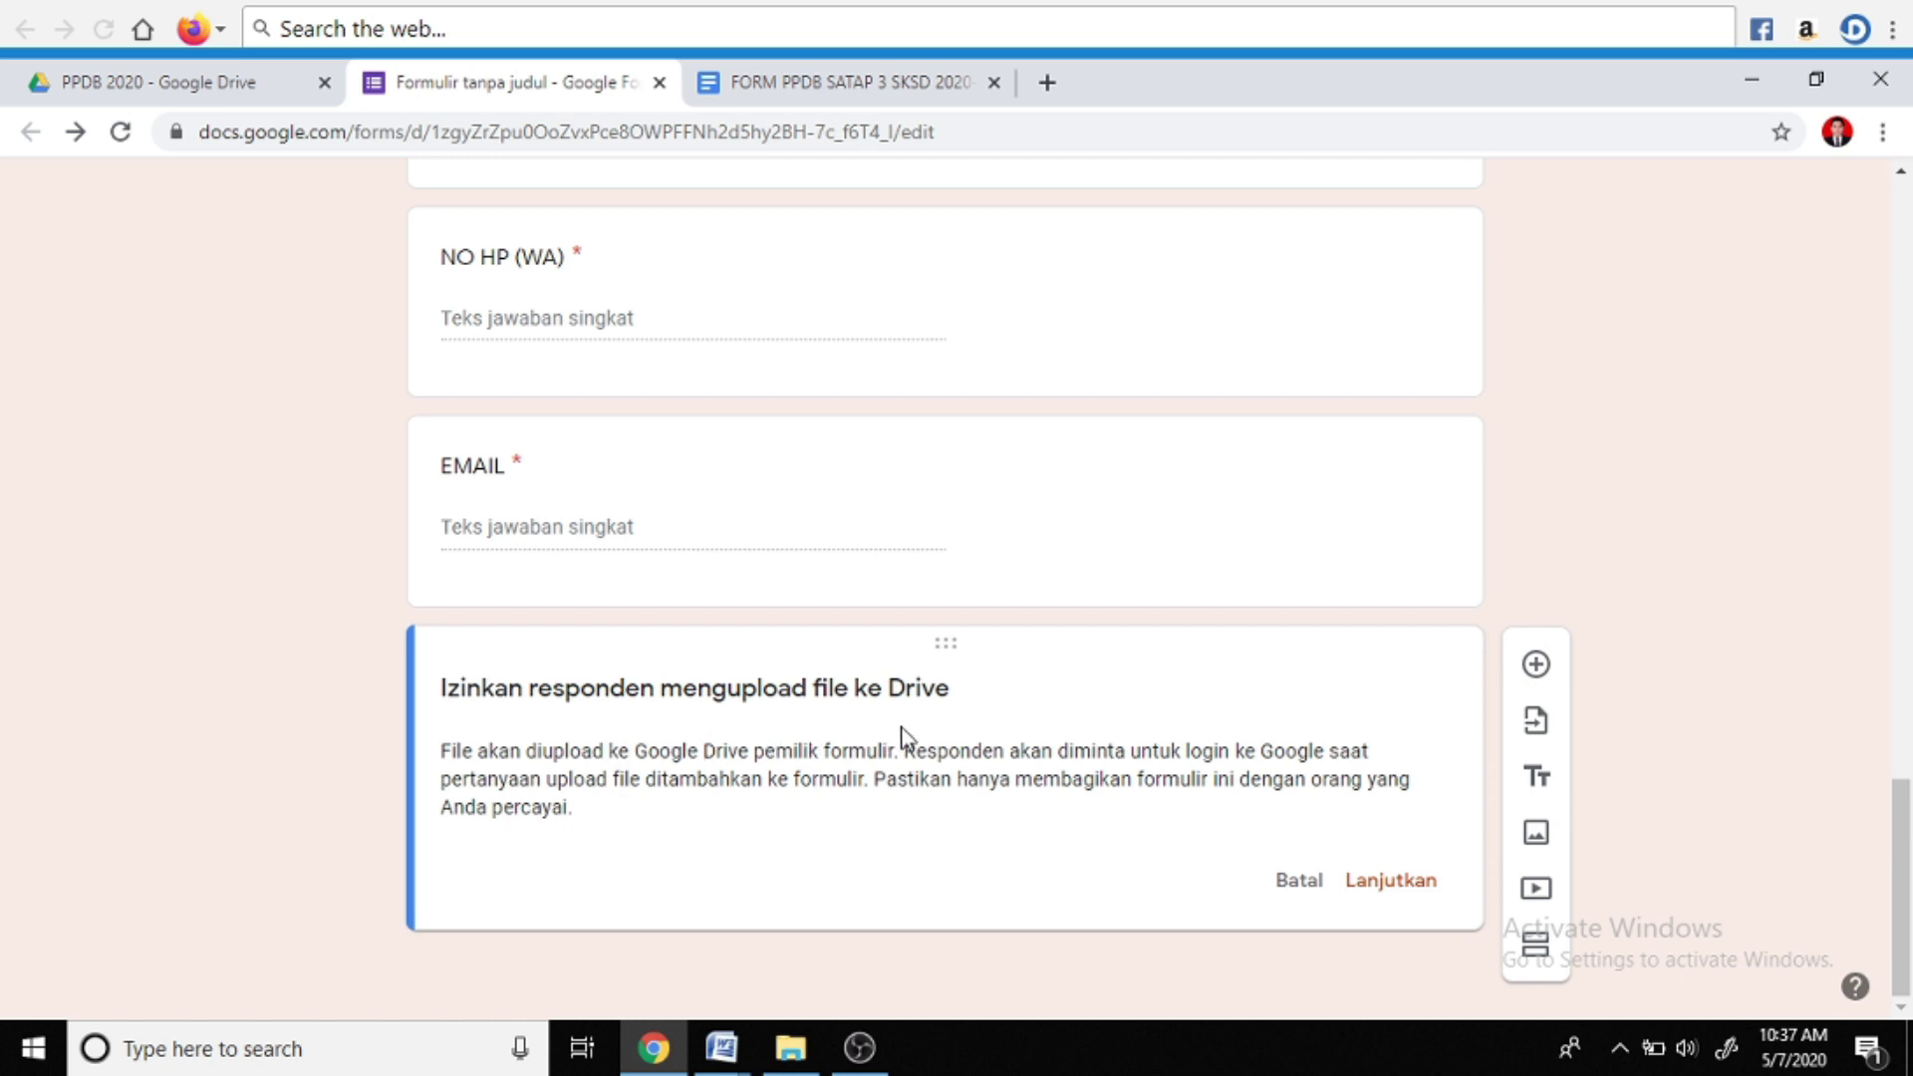
pyautogui.click(1355, 882)
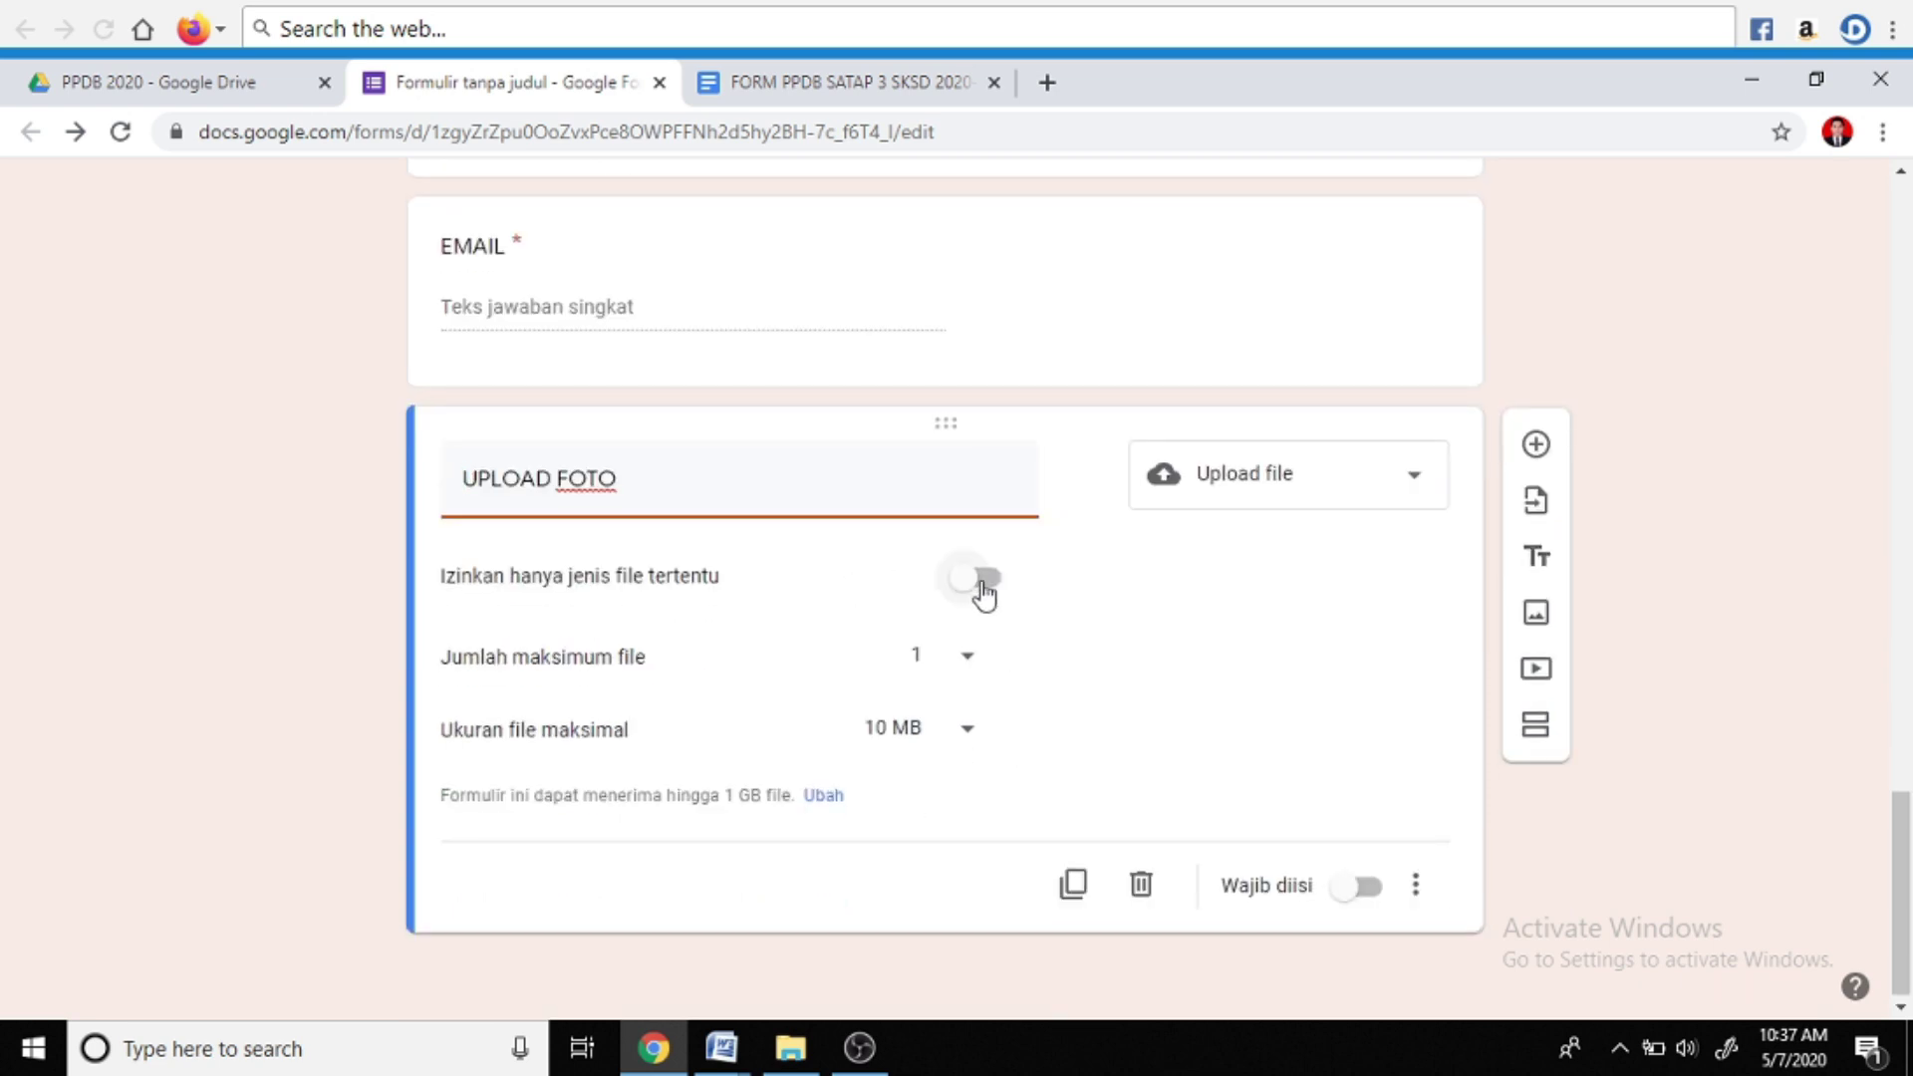
# Limit UPLOAD FOTO to Gambar image files of at most 1 MB and make it required
pyautogui.click(982, 580)
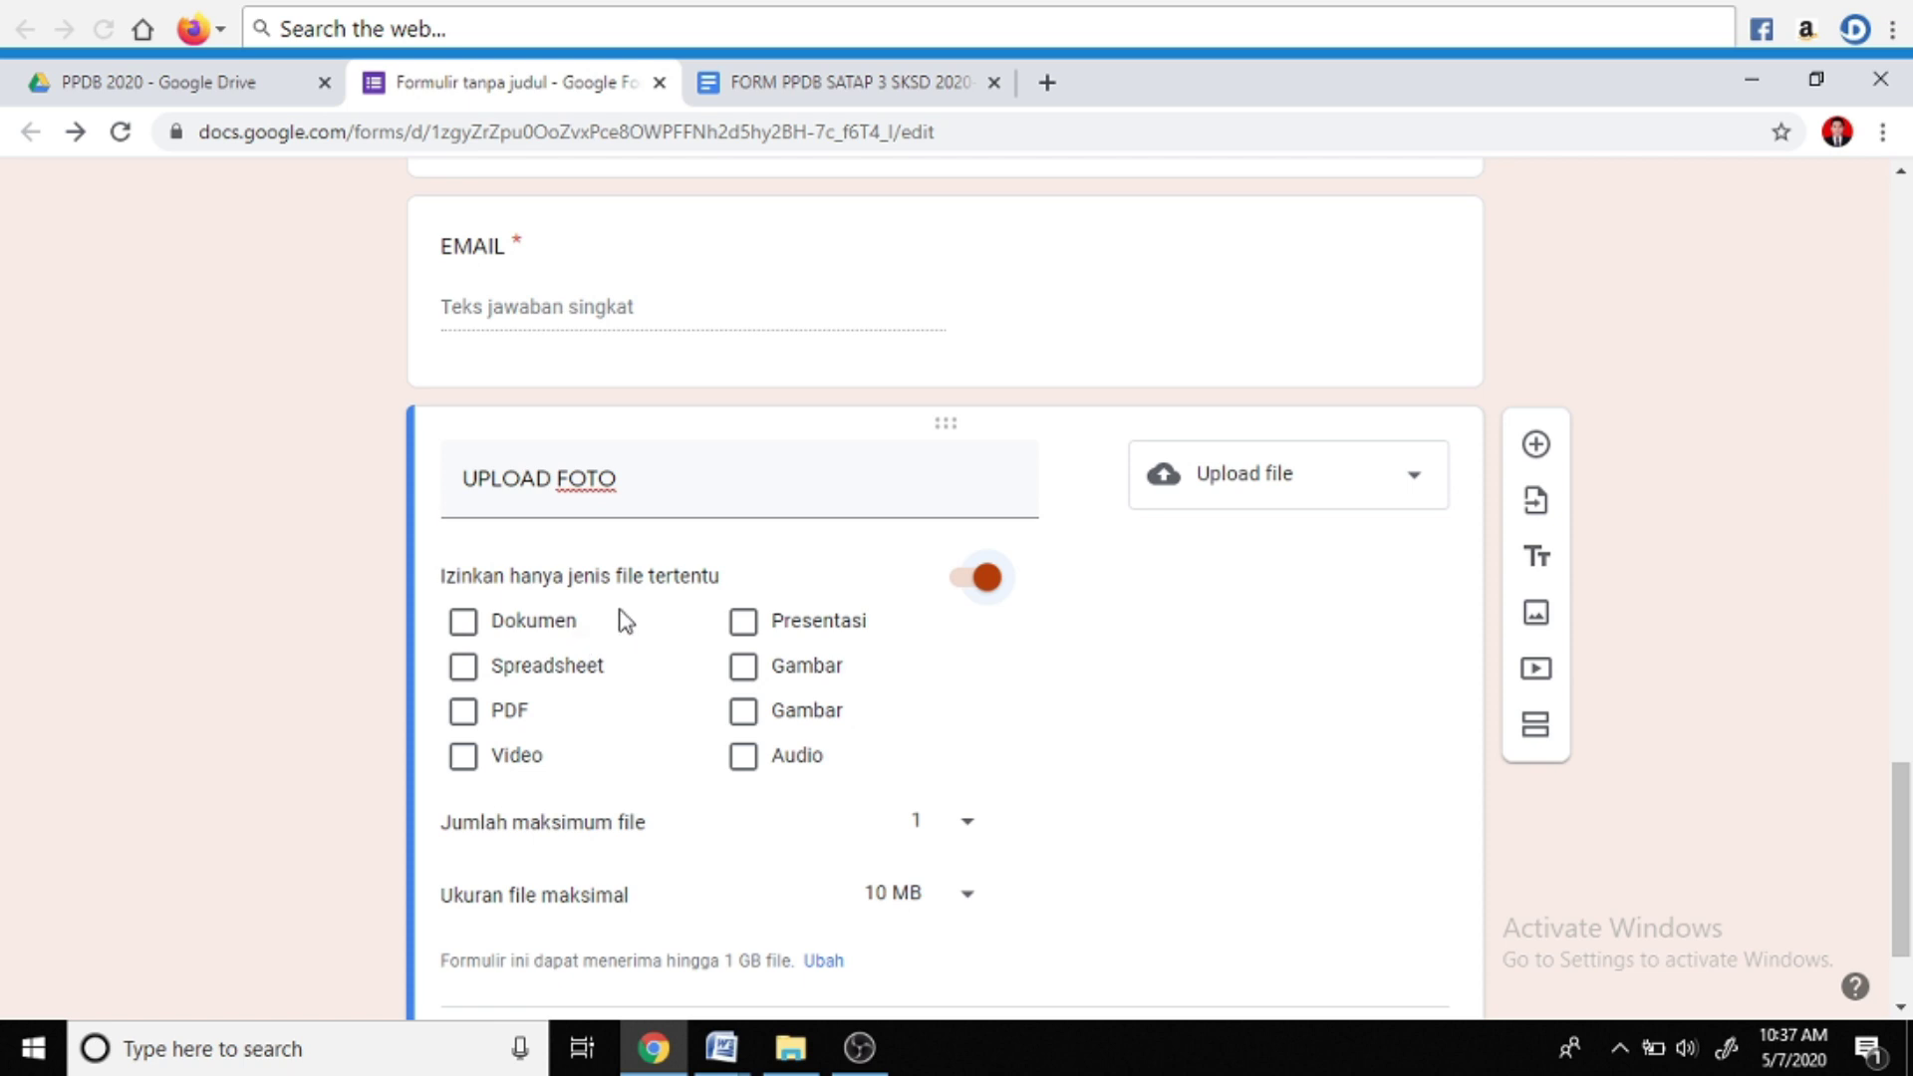
pyautogui.click(749, 682)
pyautogui.click(742, 713)
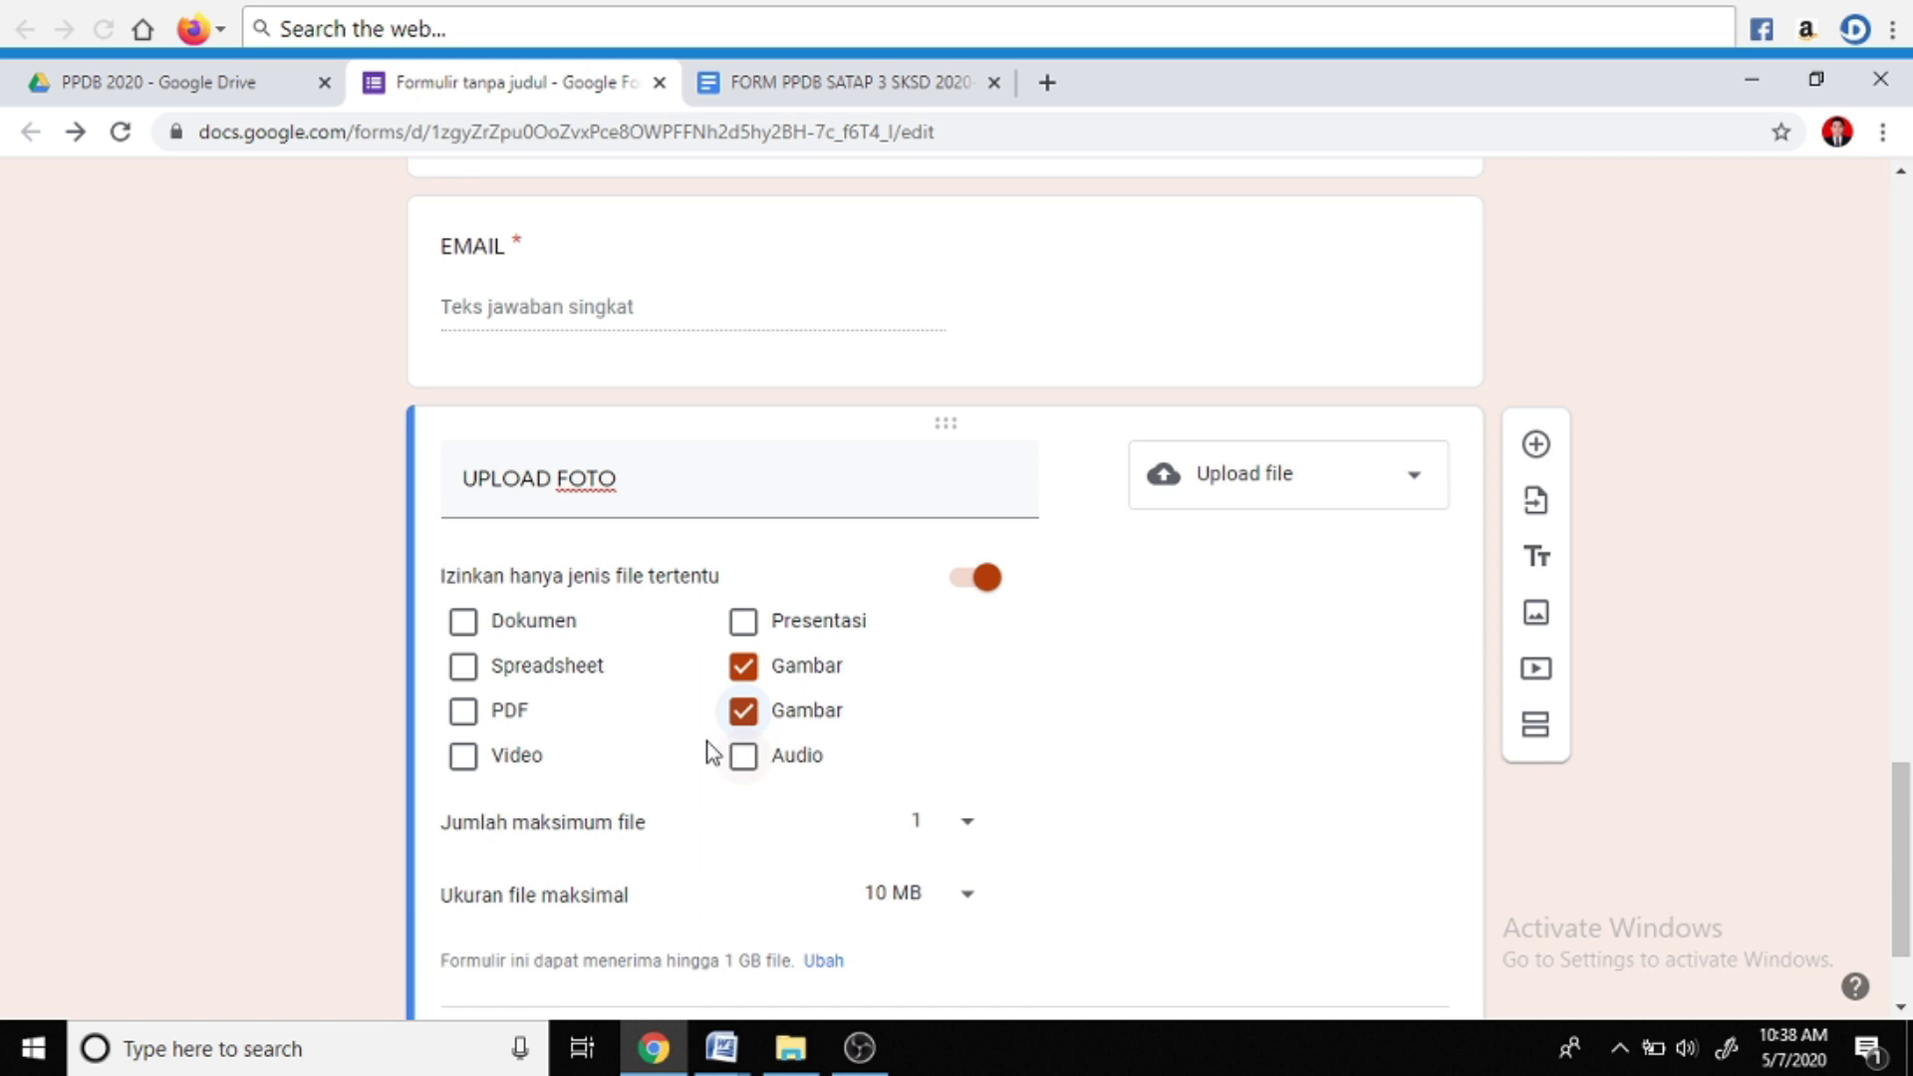
pyautogui.scroll(-2, 620, 768)
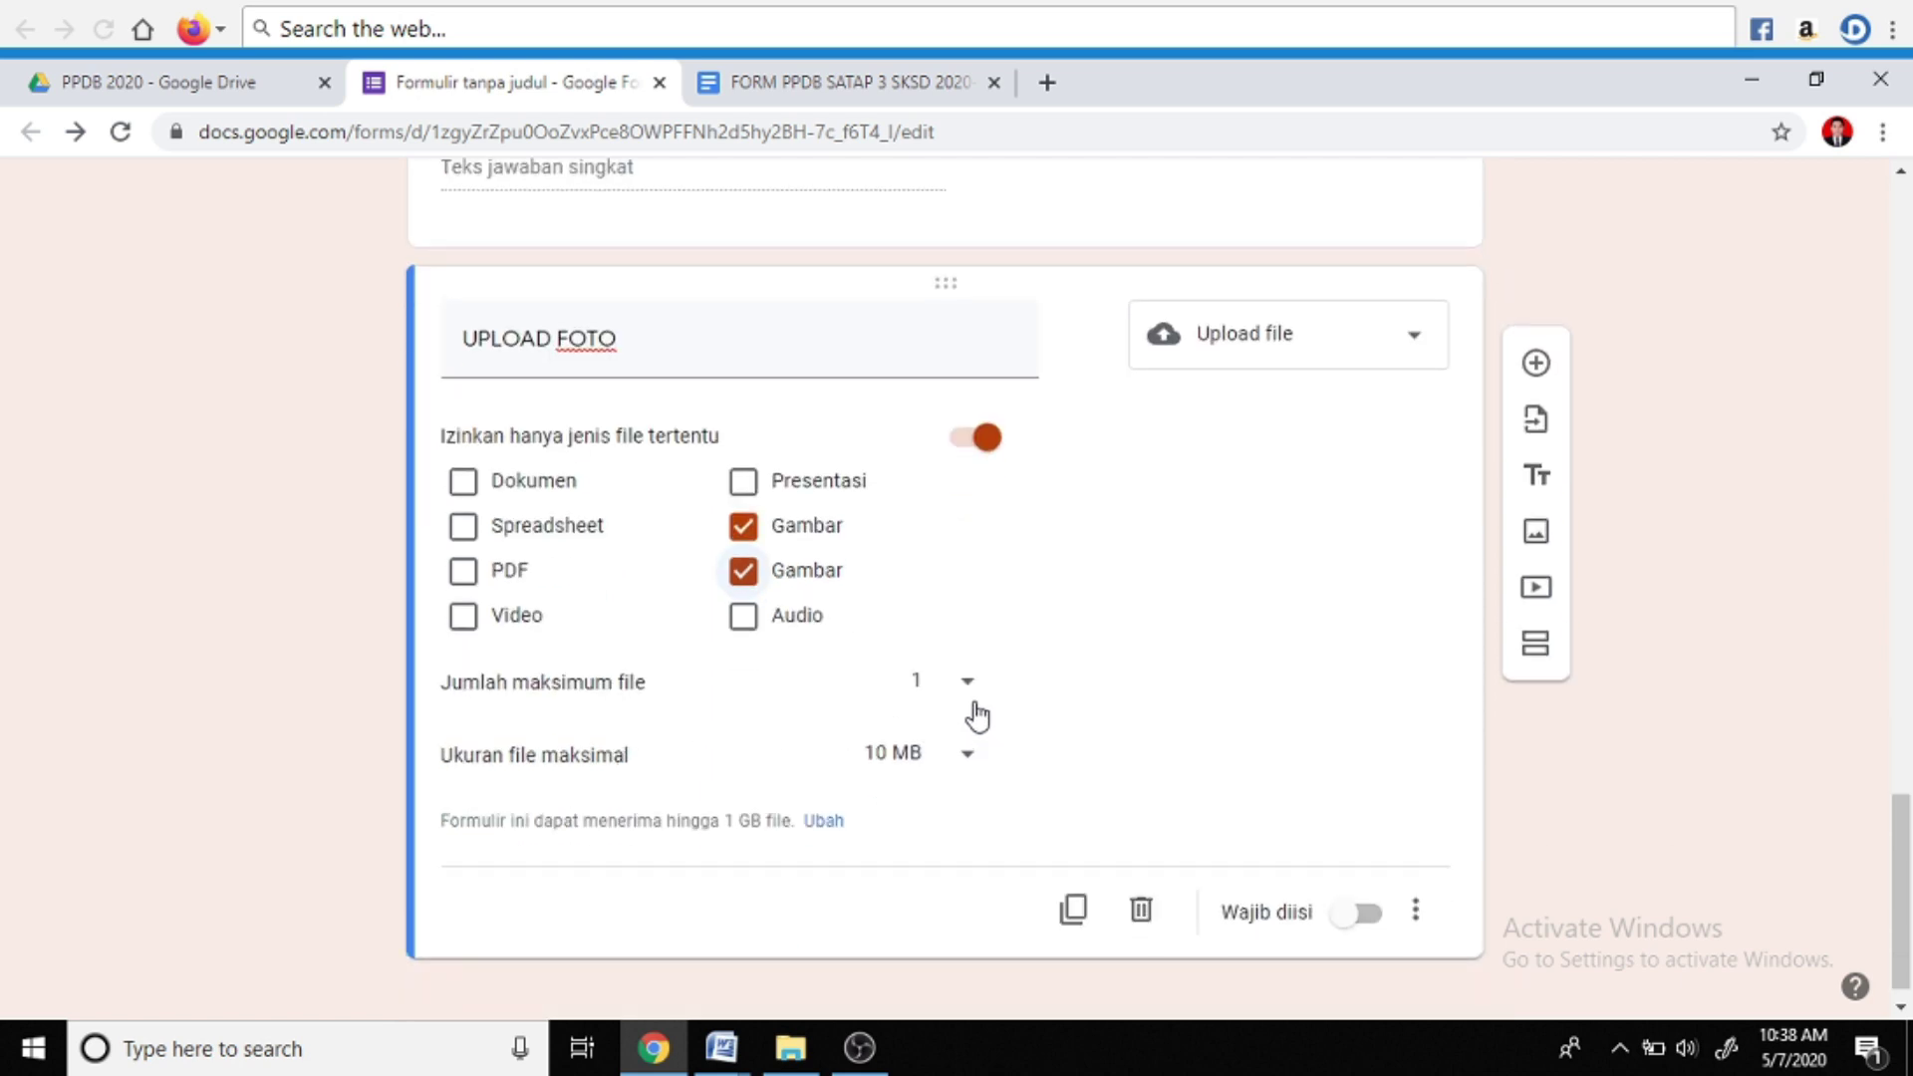
pyautogui.click(970, 767)
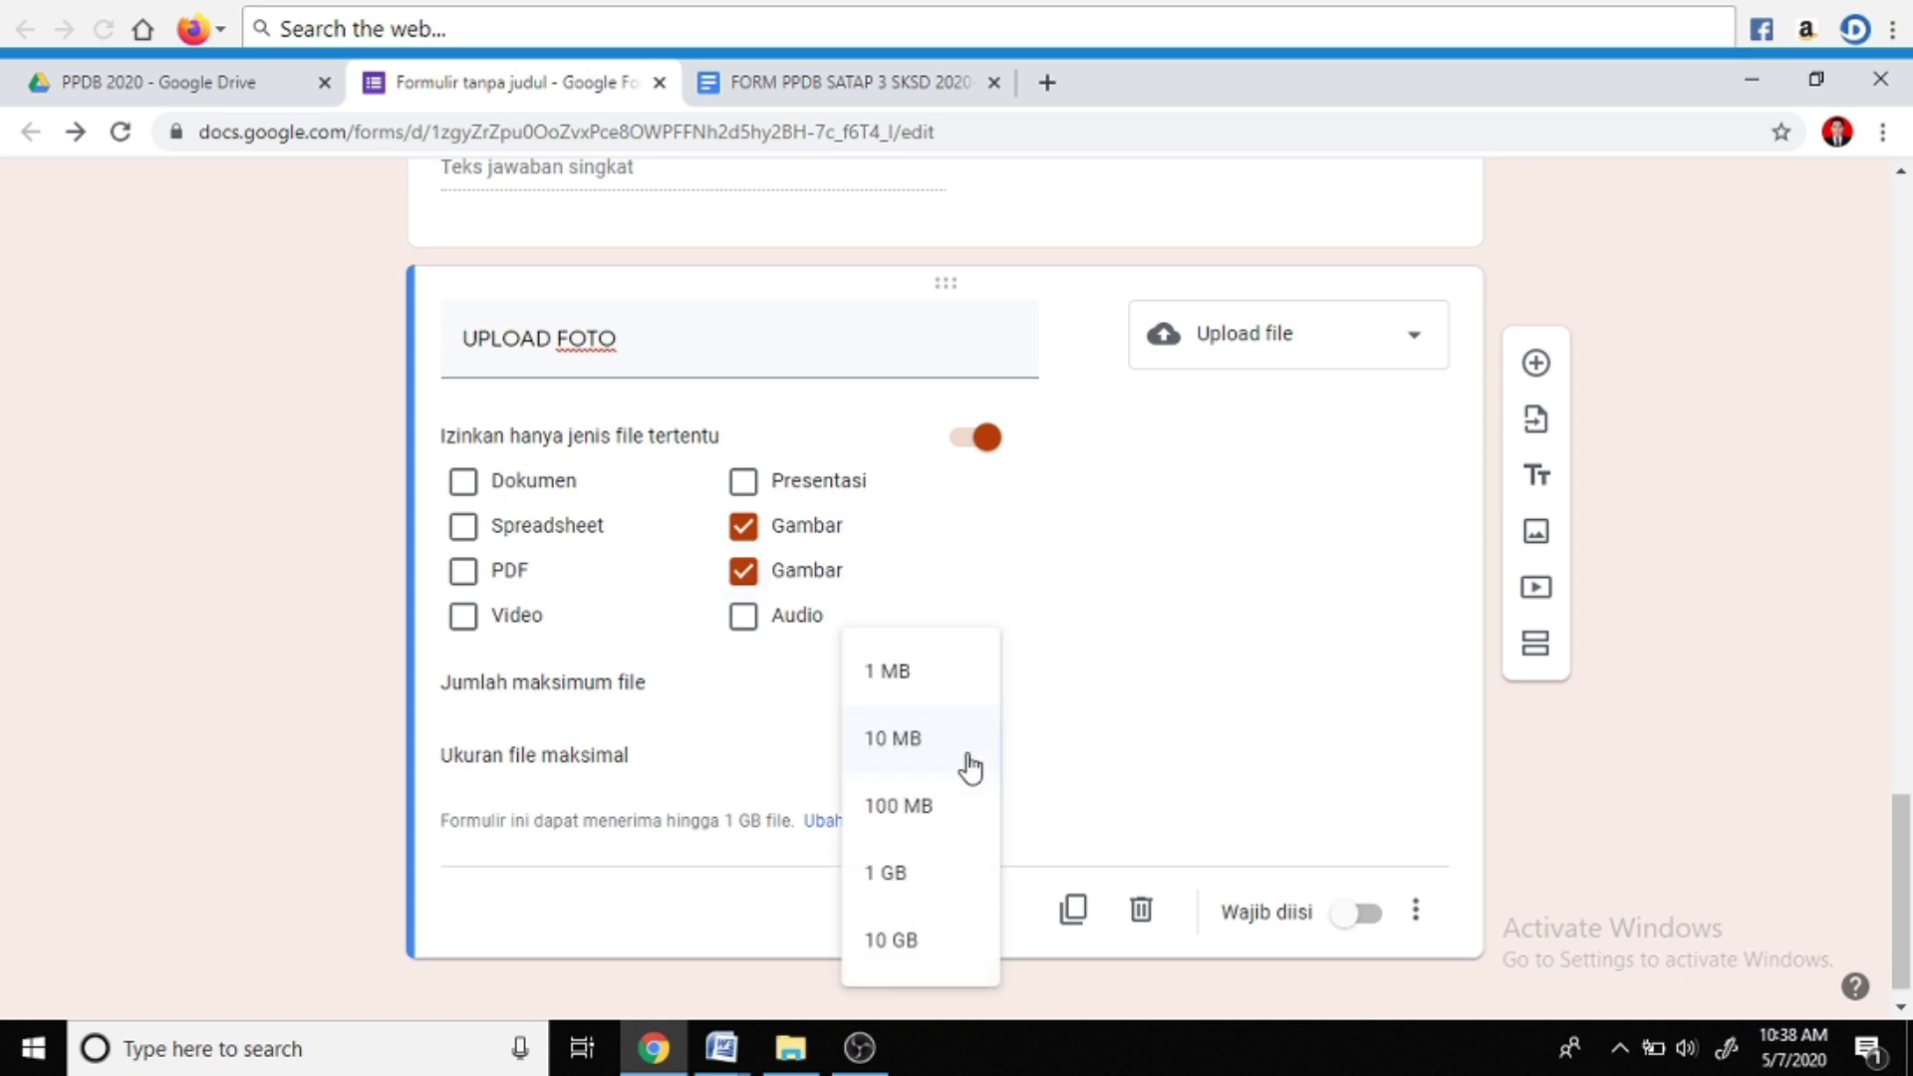
pyautogui.click(919, 690)
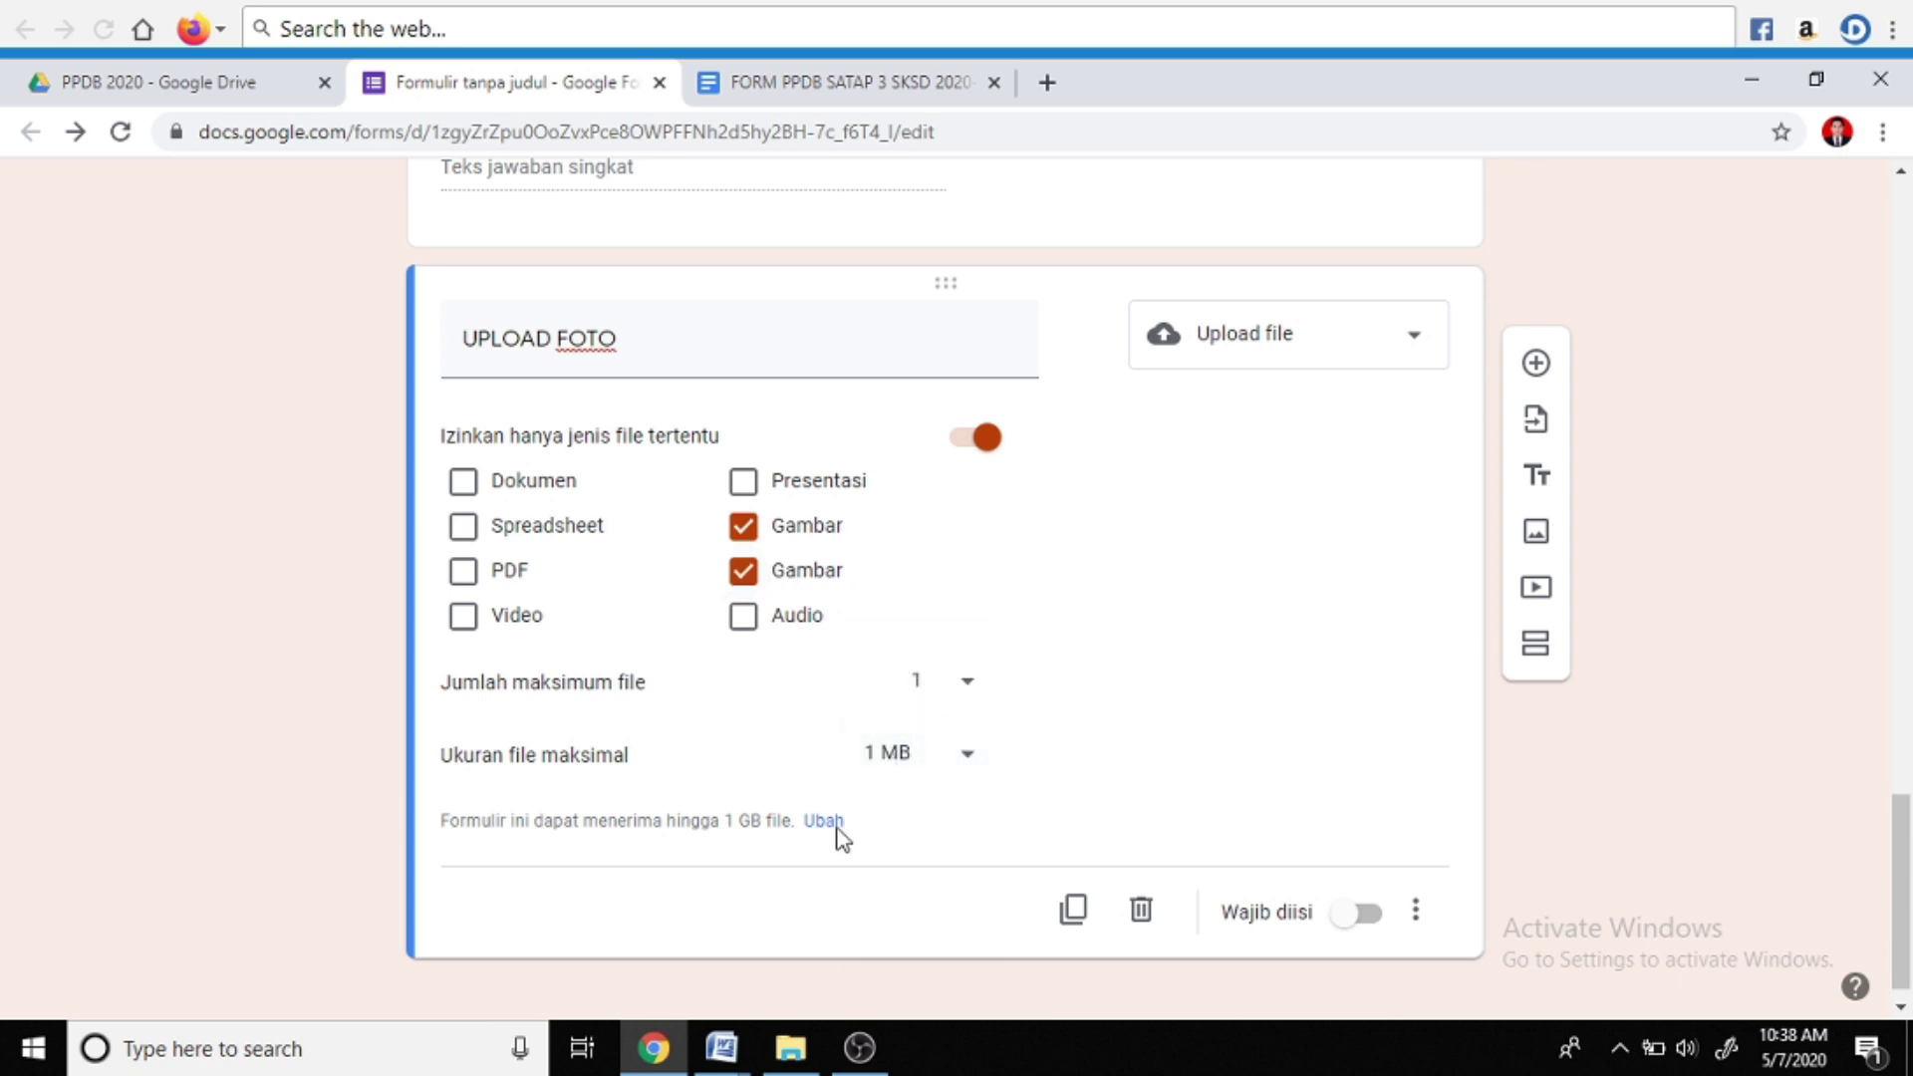
pyautogui.click(1361, 914)
pyautogui.scroll(3, 1128, 814)
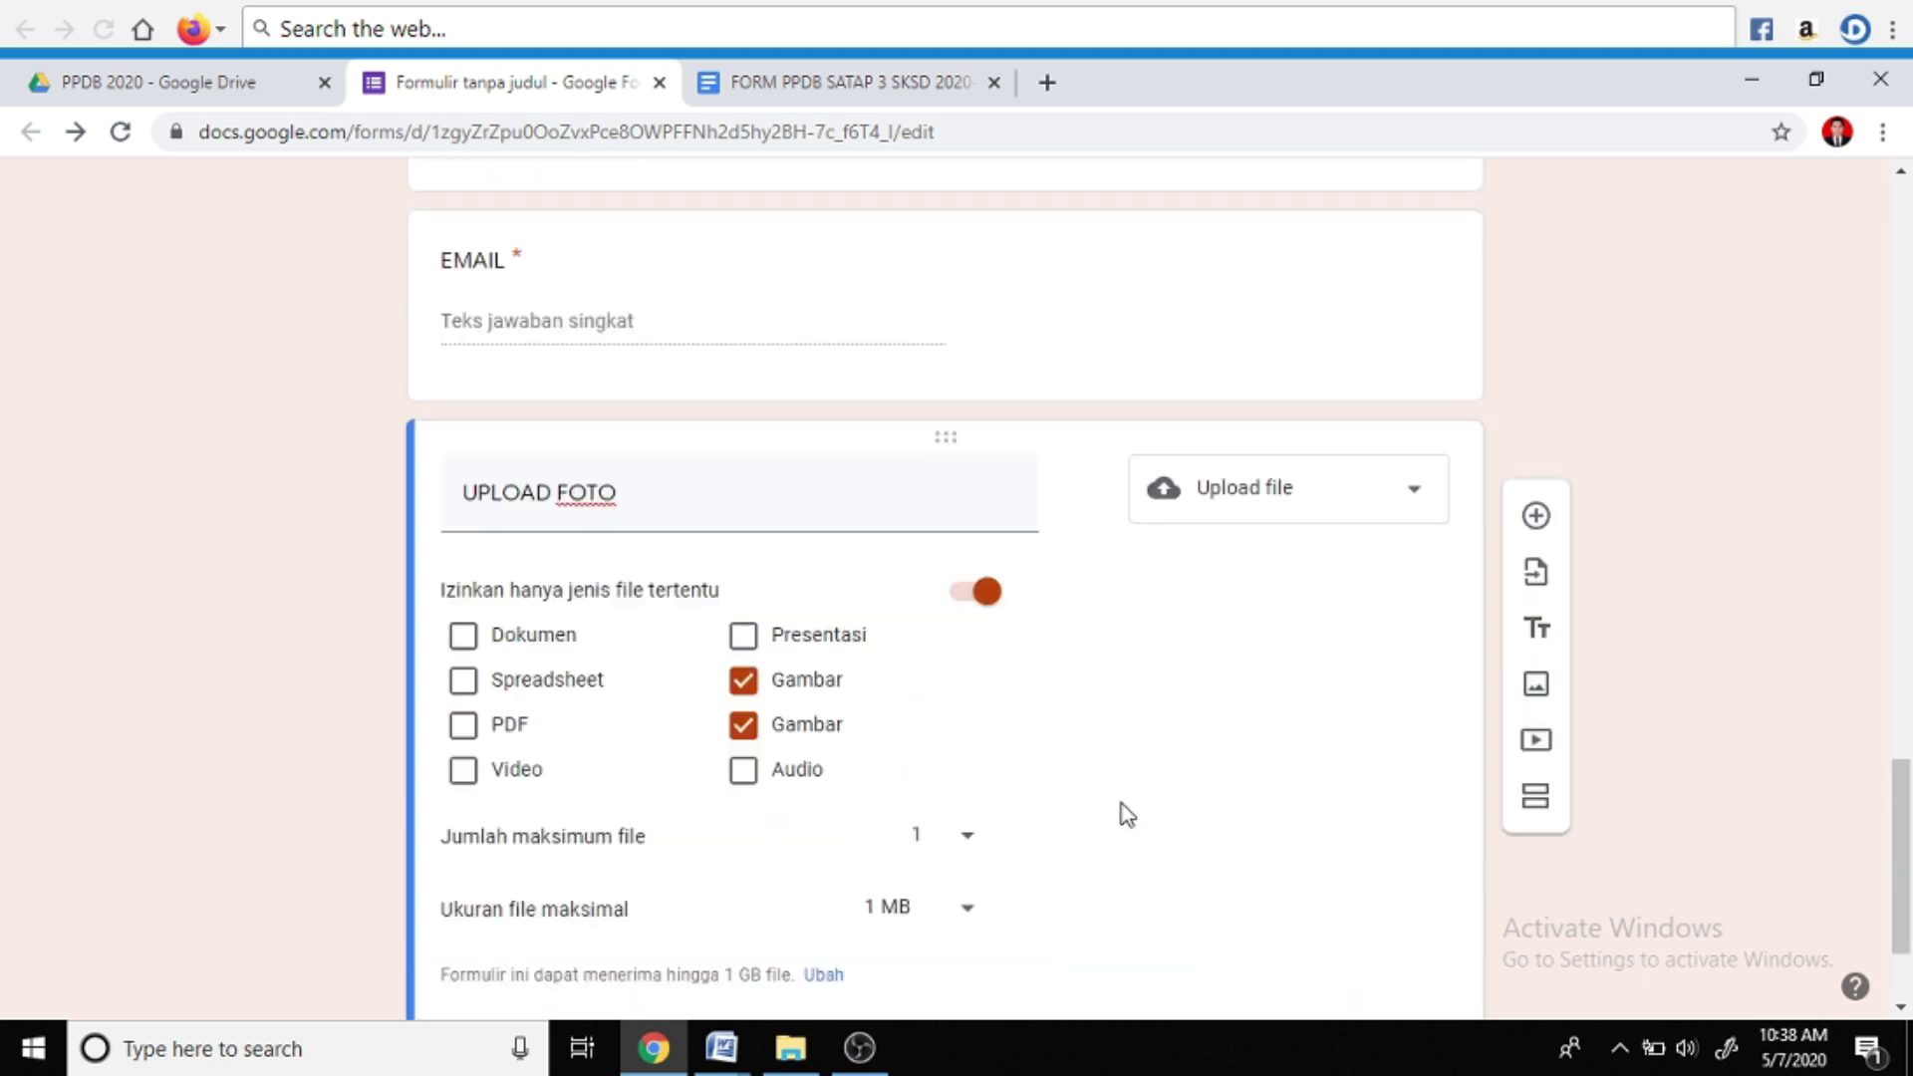
pyautogui.scroll(10, 1126, 813)
pyautogui.scroll(-7, 1126, 812)
pyautogui.scroll(6, 1132, 815)
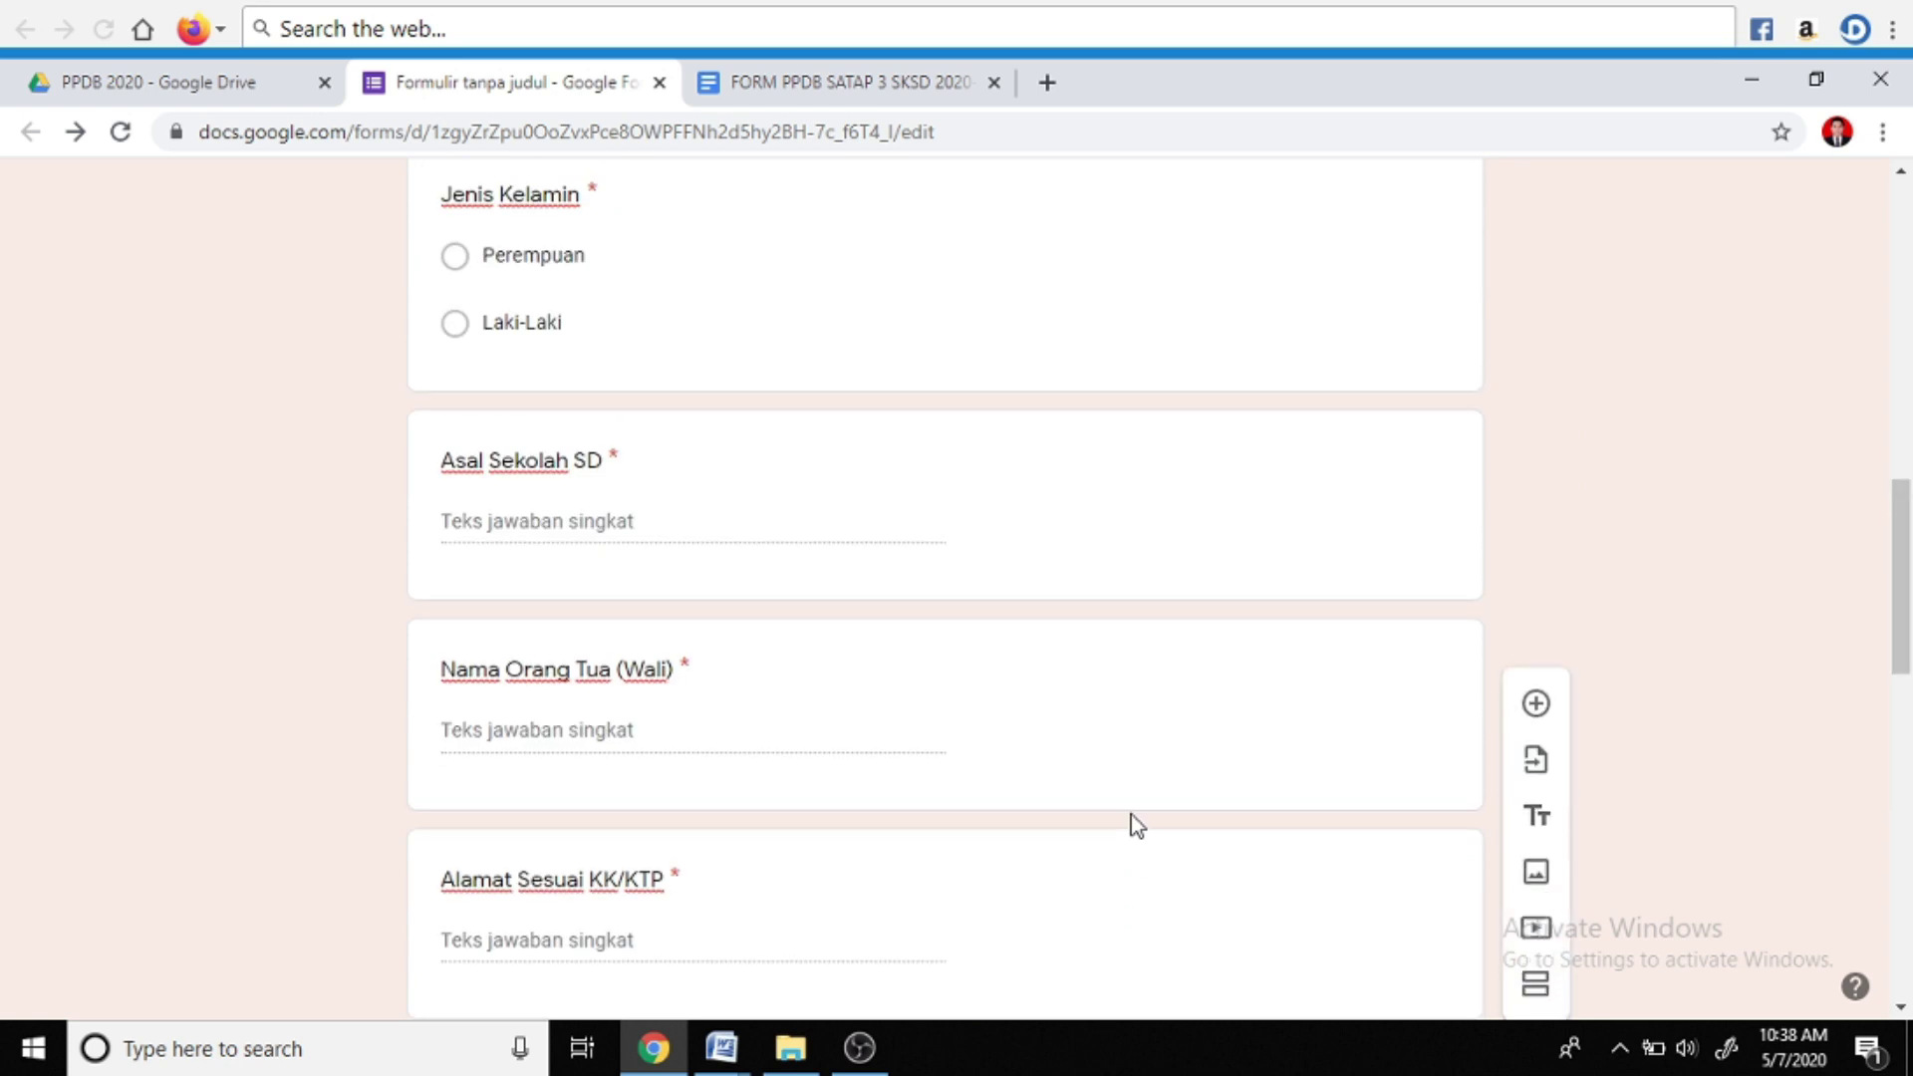
# Rename the form file from 'Formulir tanpa judul' to 'FORM PPDB 2020 + FOTO'
pyautogui.scroll(10, 1132, 815)
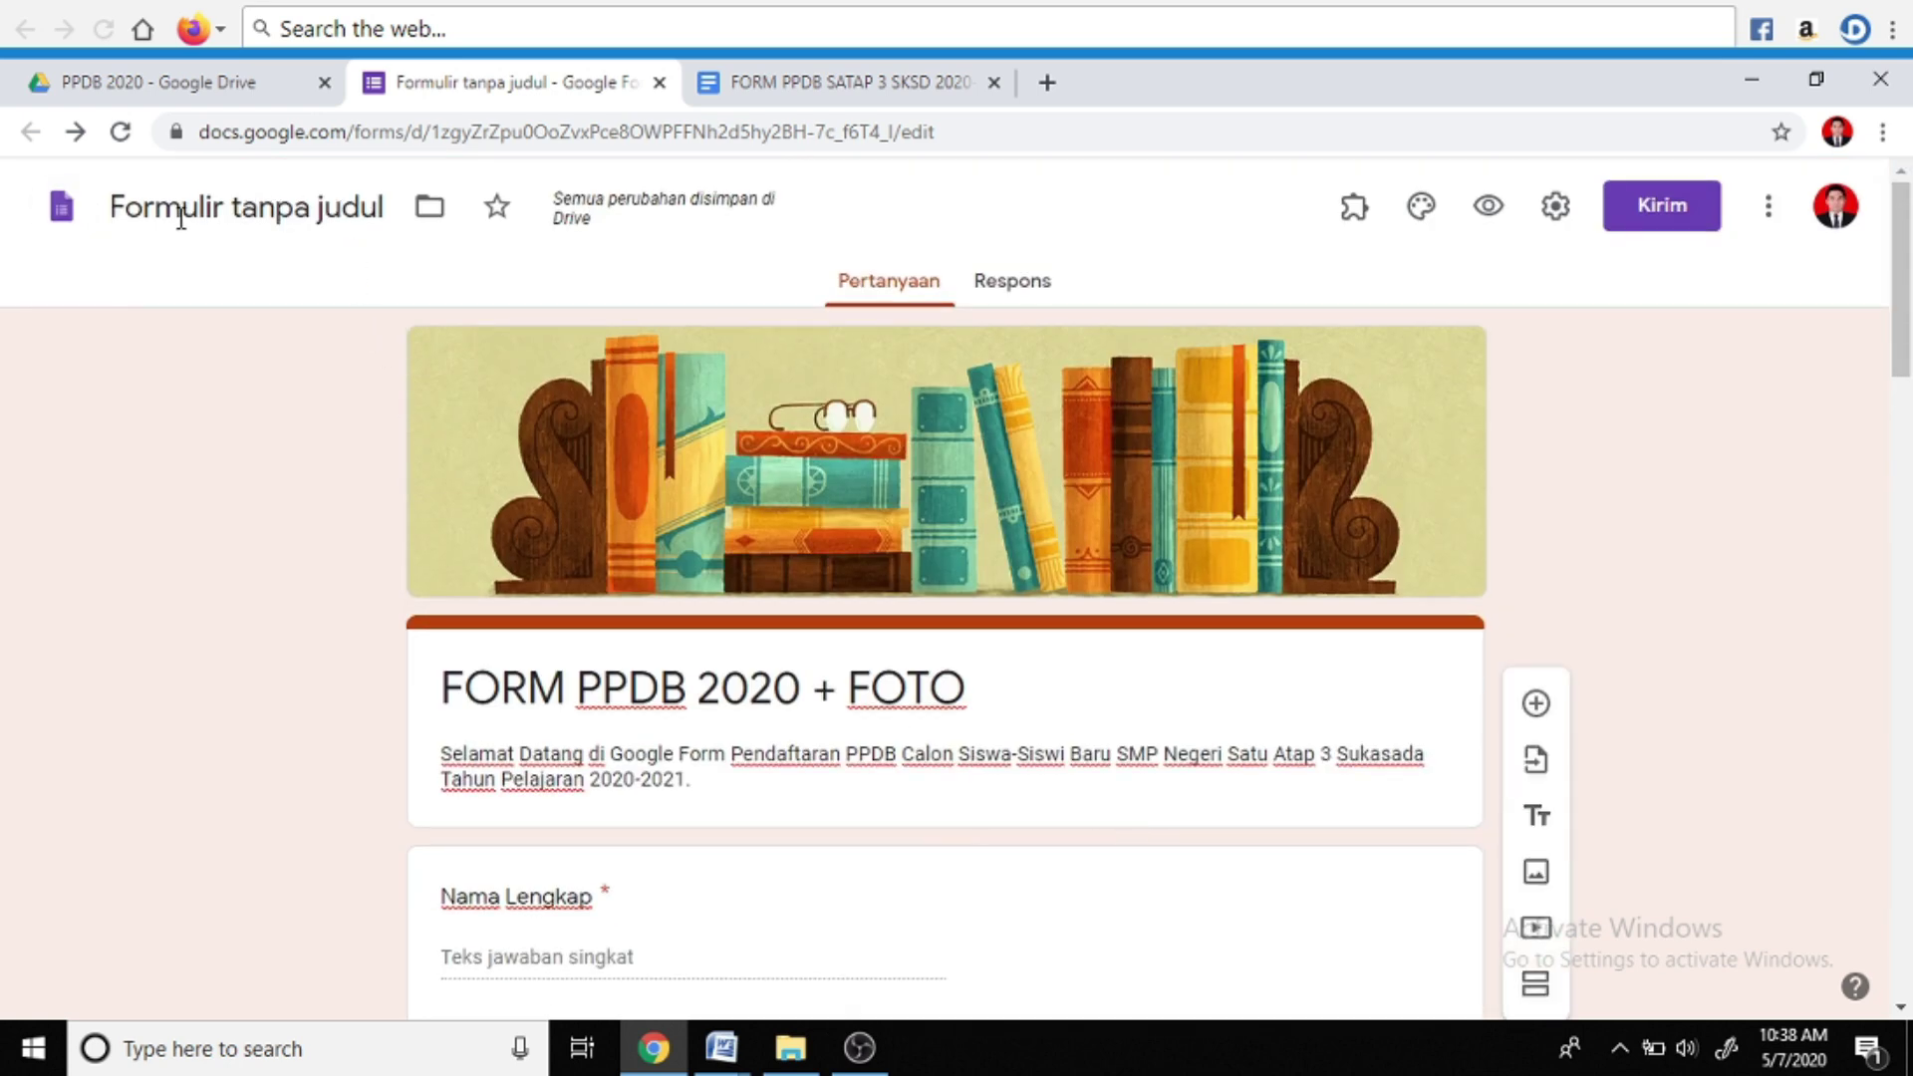
pyautogui.click(236, 210)
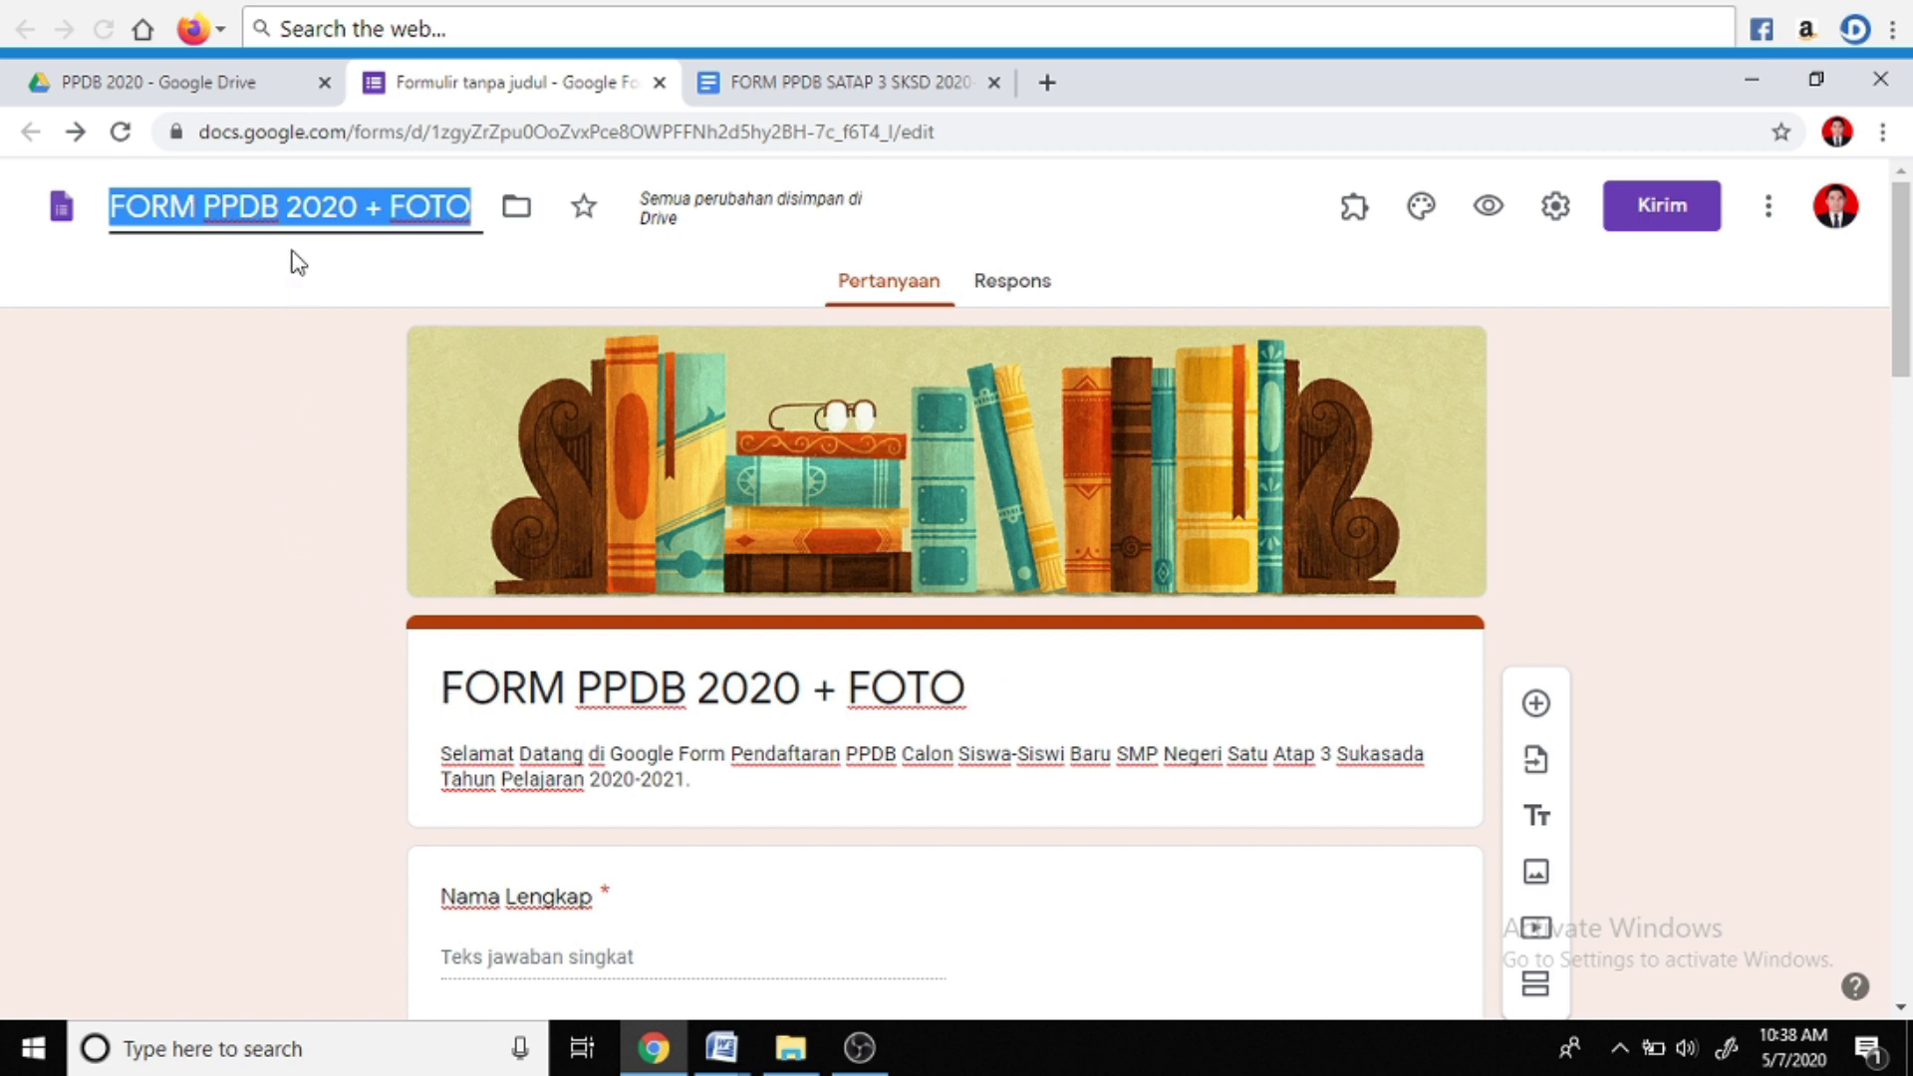
pyautogui.click(253, 365)
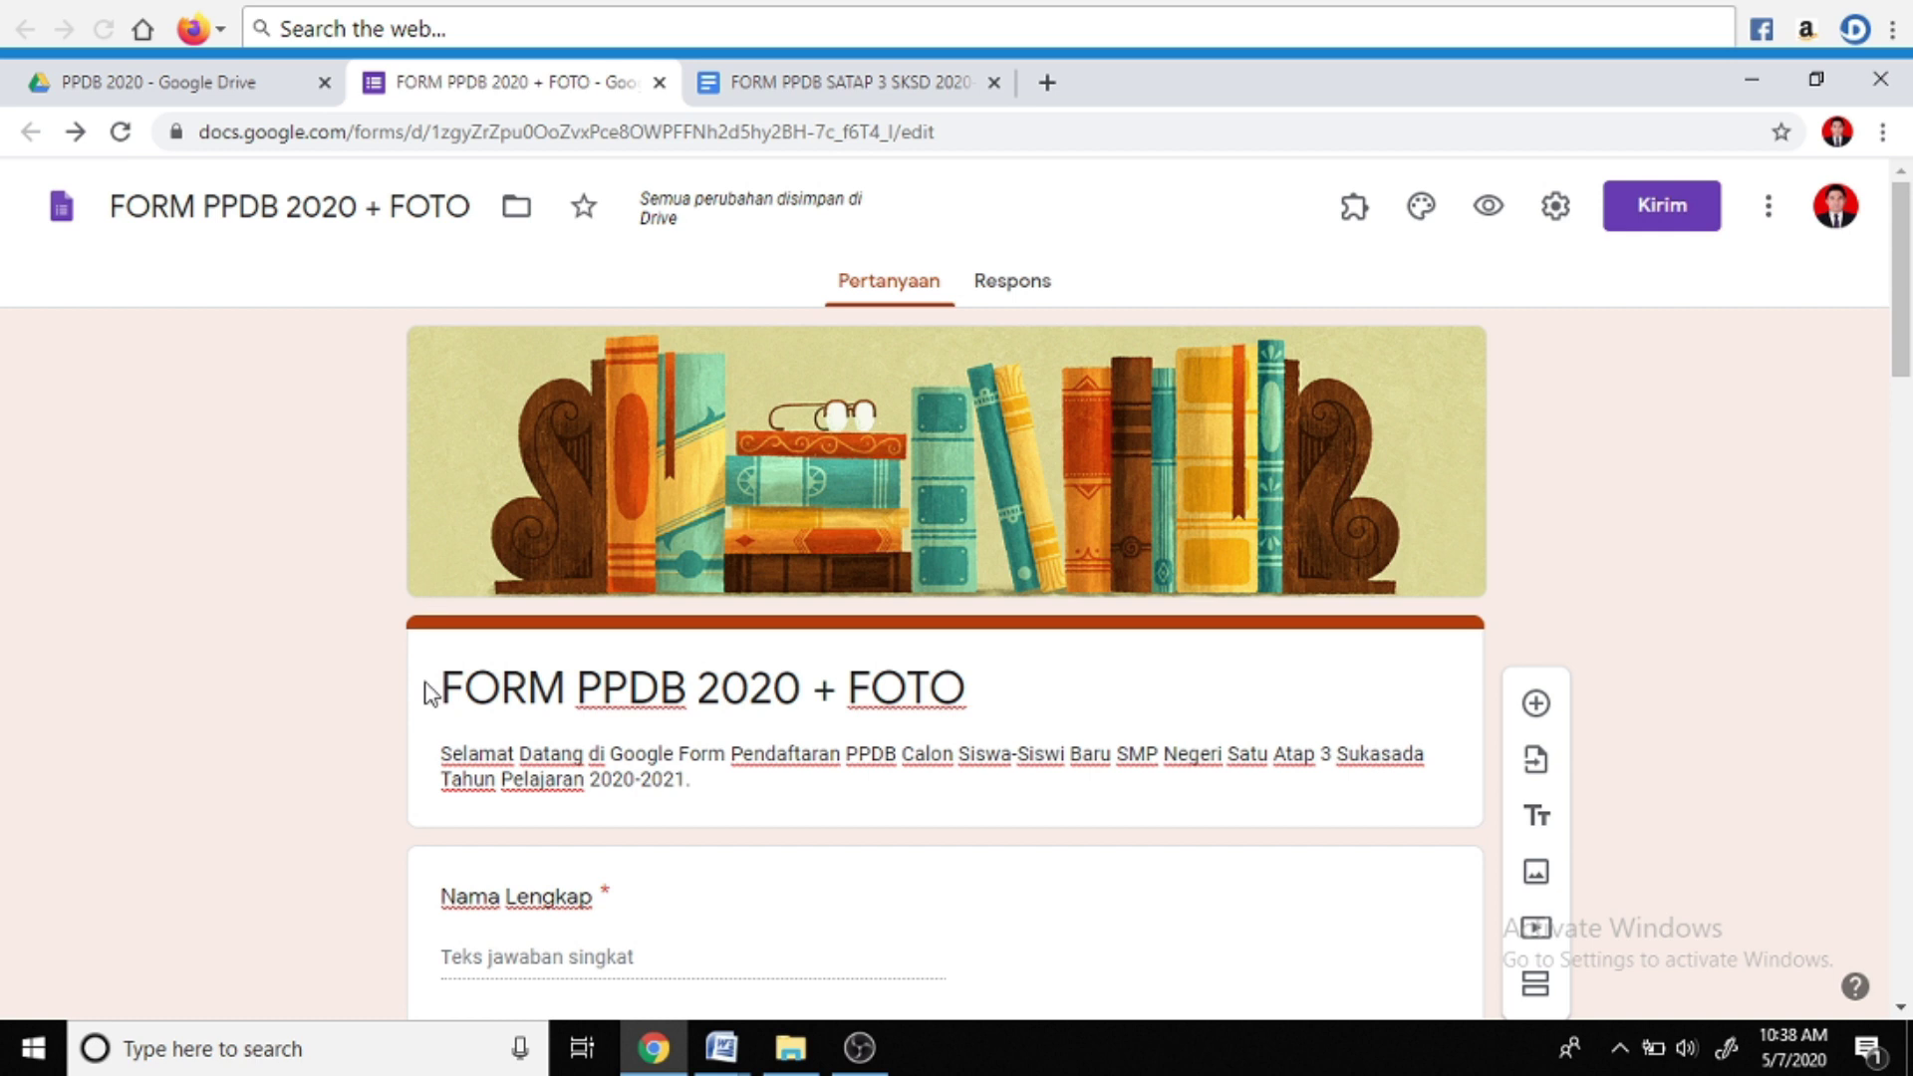
pyautogui.scroll(-4, 1246, 686)
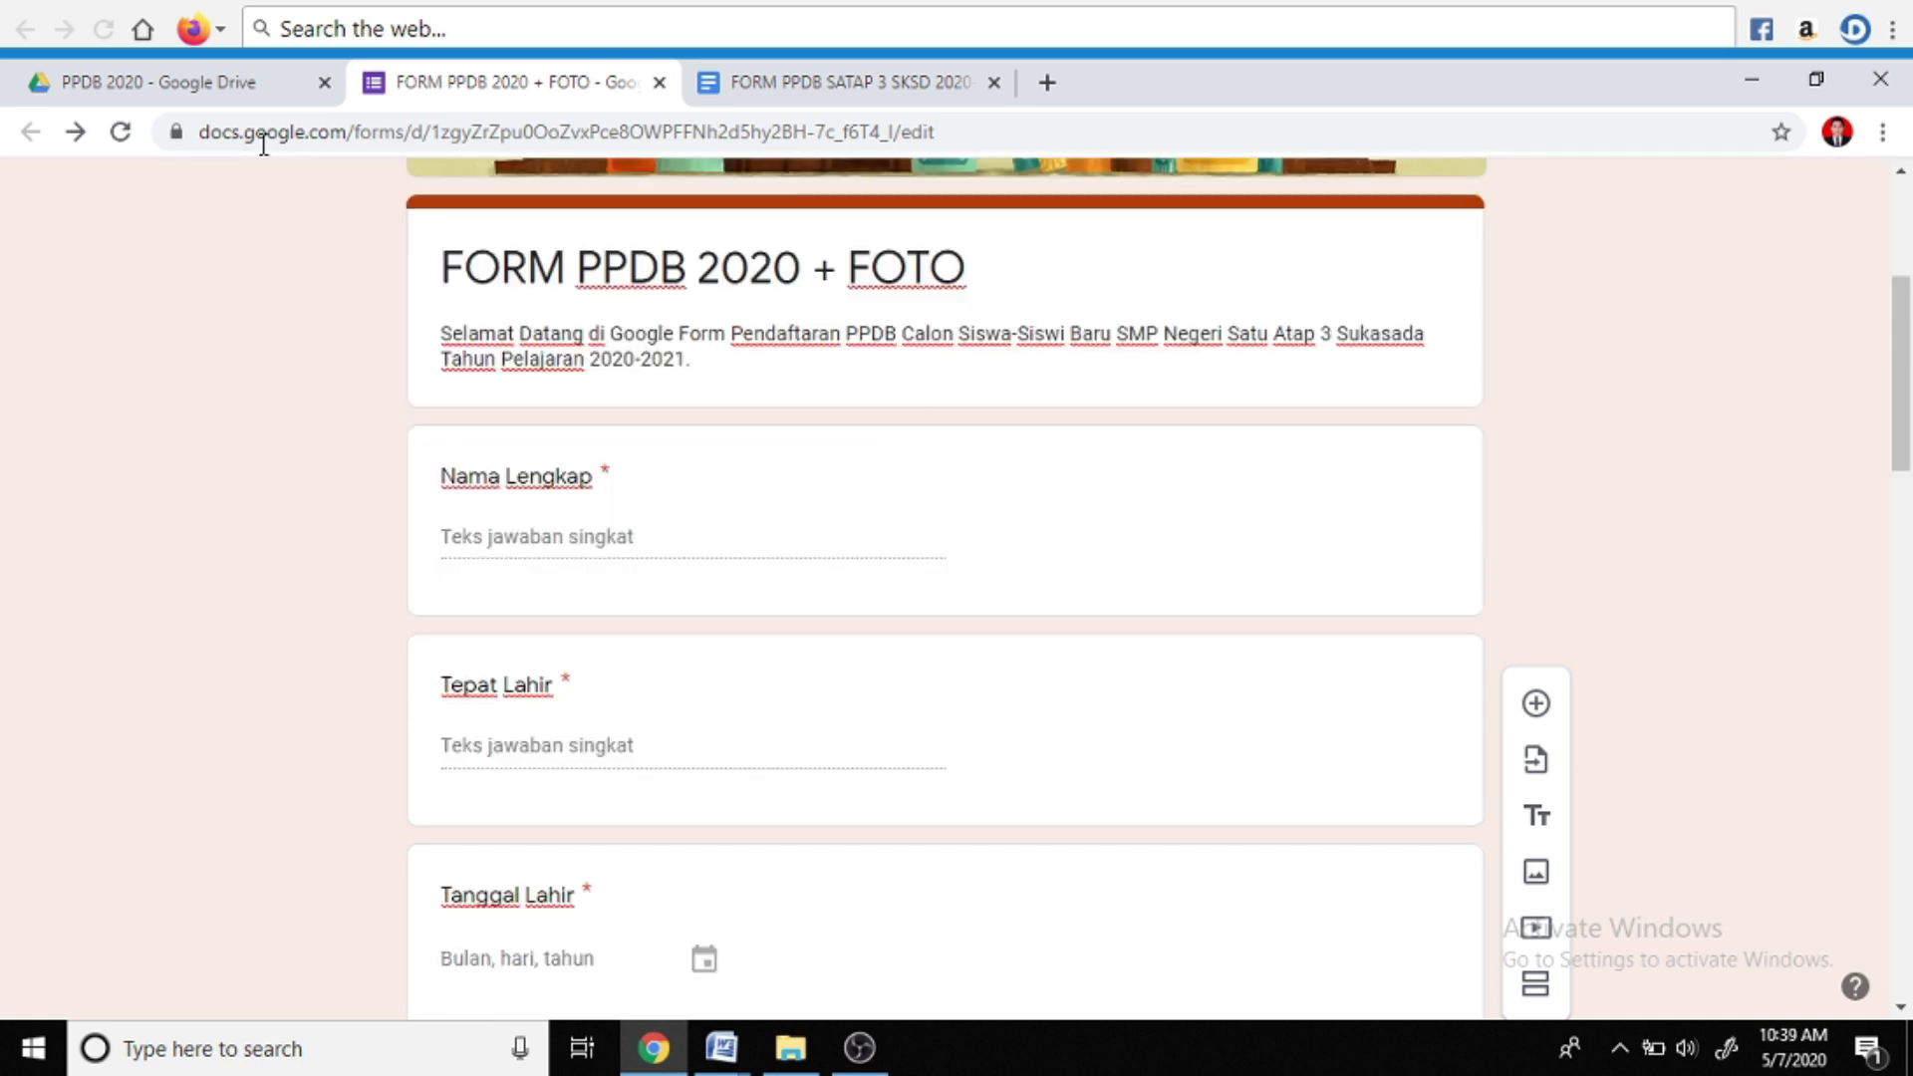
# Open the 'FORM PPDB 2020 + FOTO (File responses)' folder in the PPDB 2020 Drive tab
pyautogui.click(197, 87)
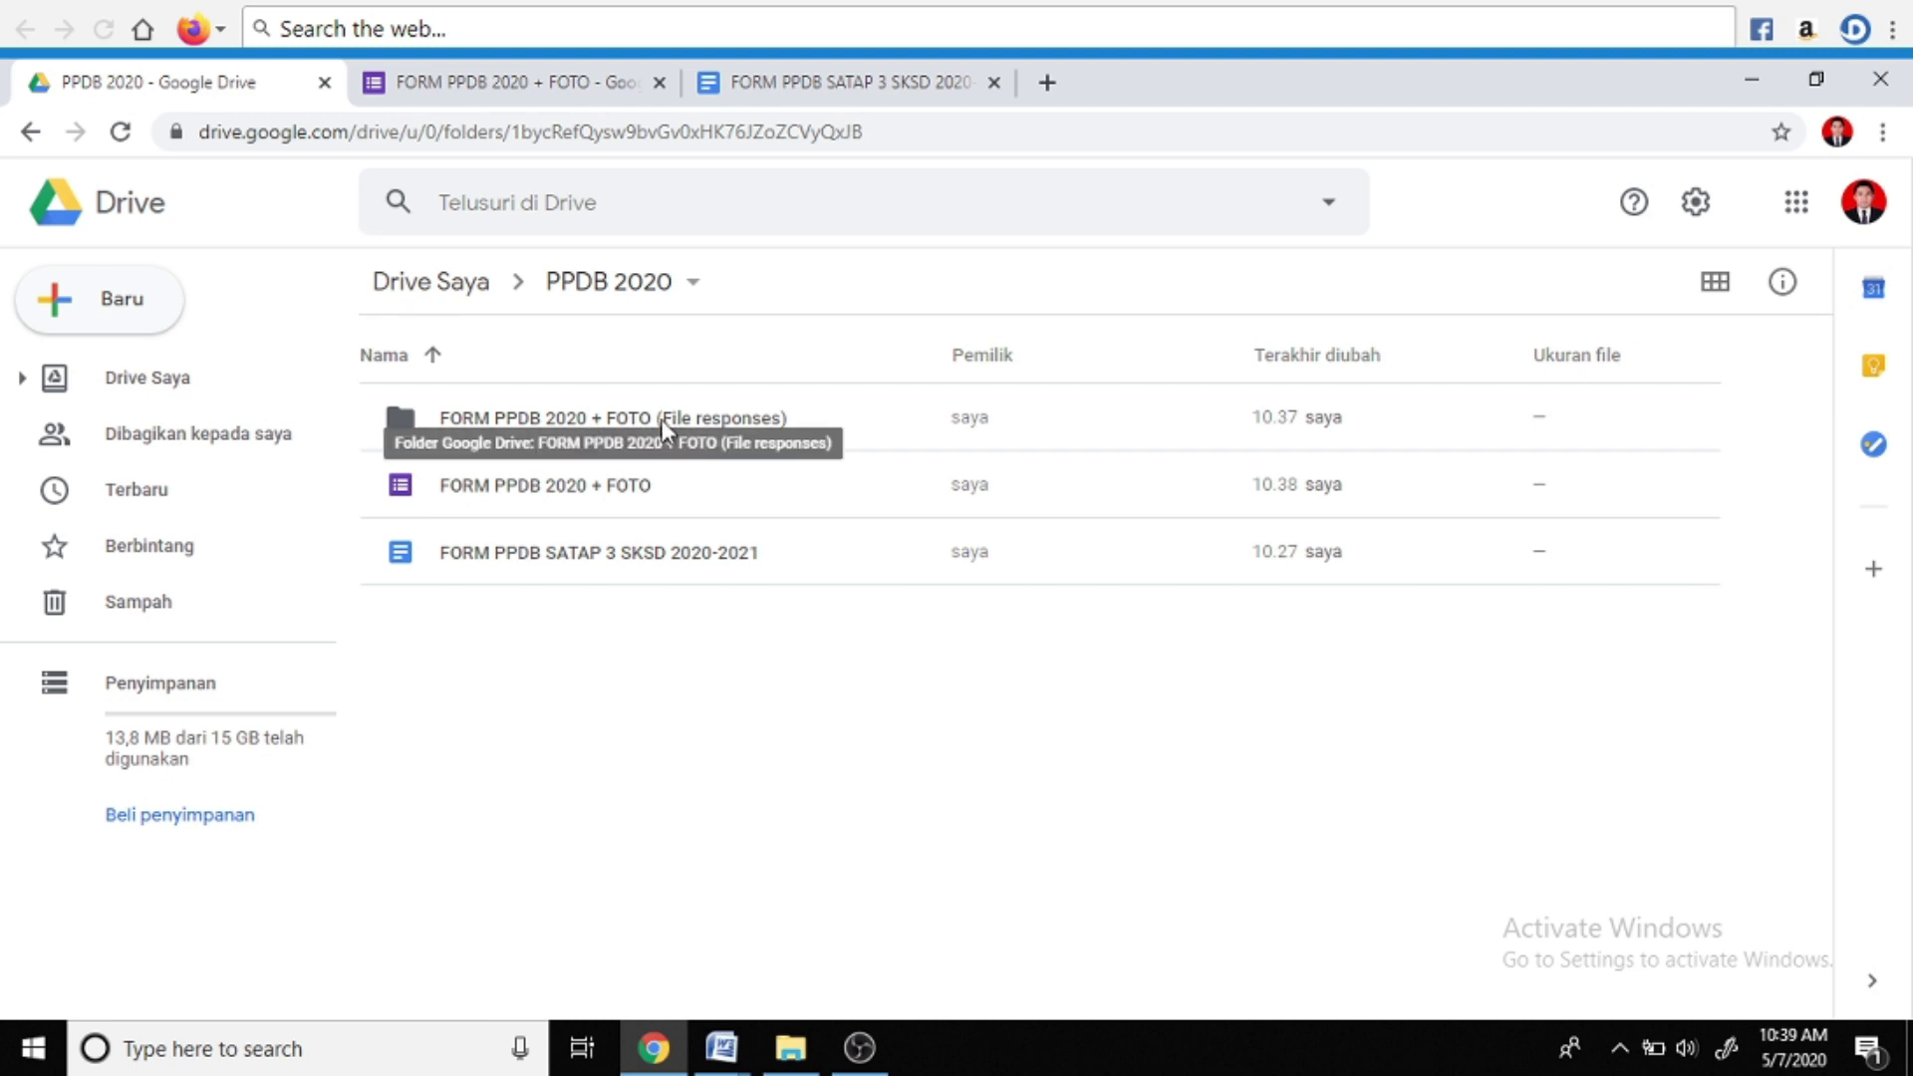
pyautogui.doubleClick(588, 422)
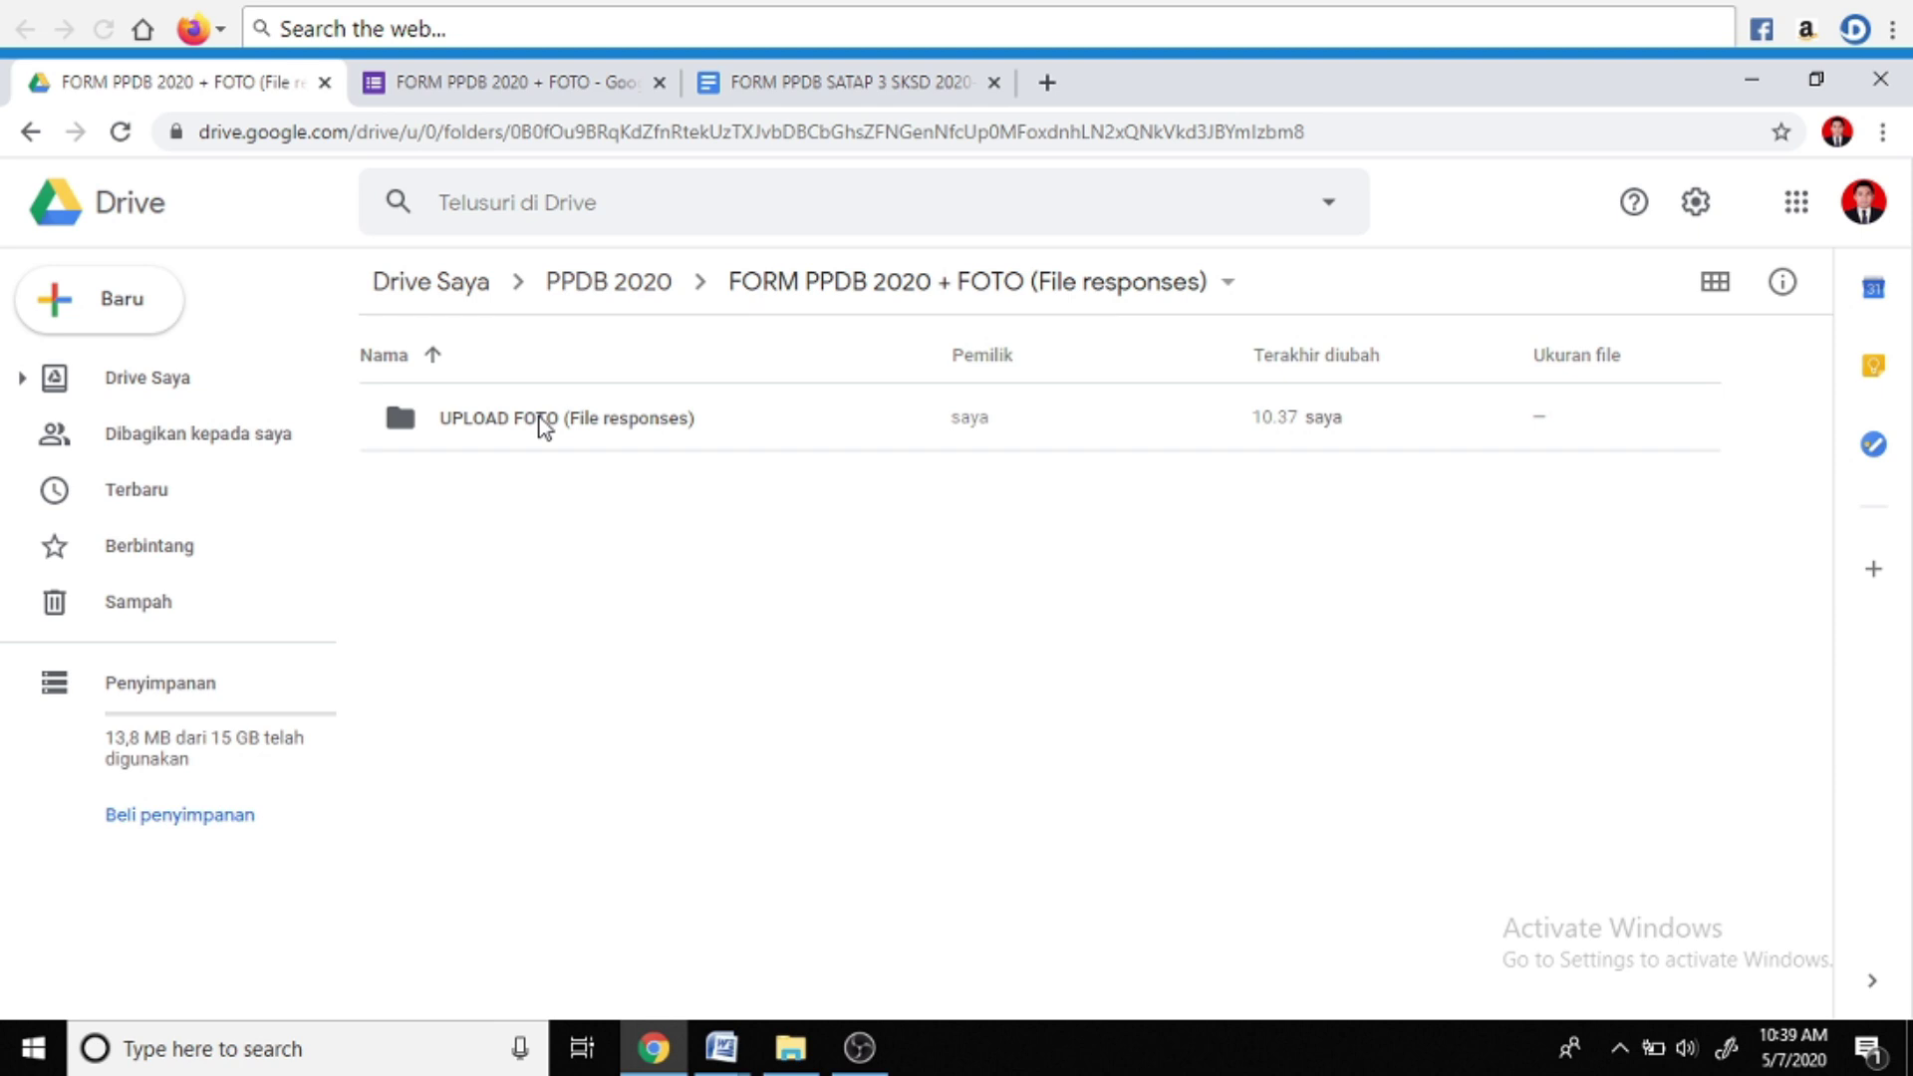
# Share the UPLOAD FOTO (File responses) folder so anyone with the link has Editor access
pyautogui.rightClick(543, 427)
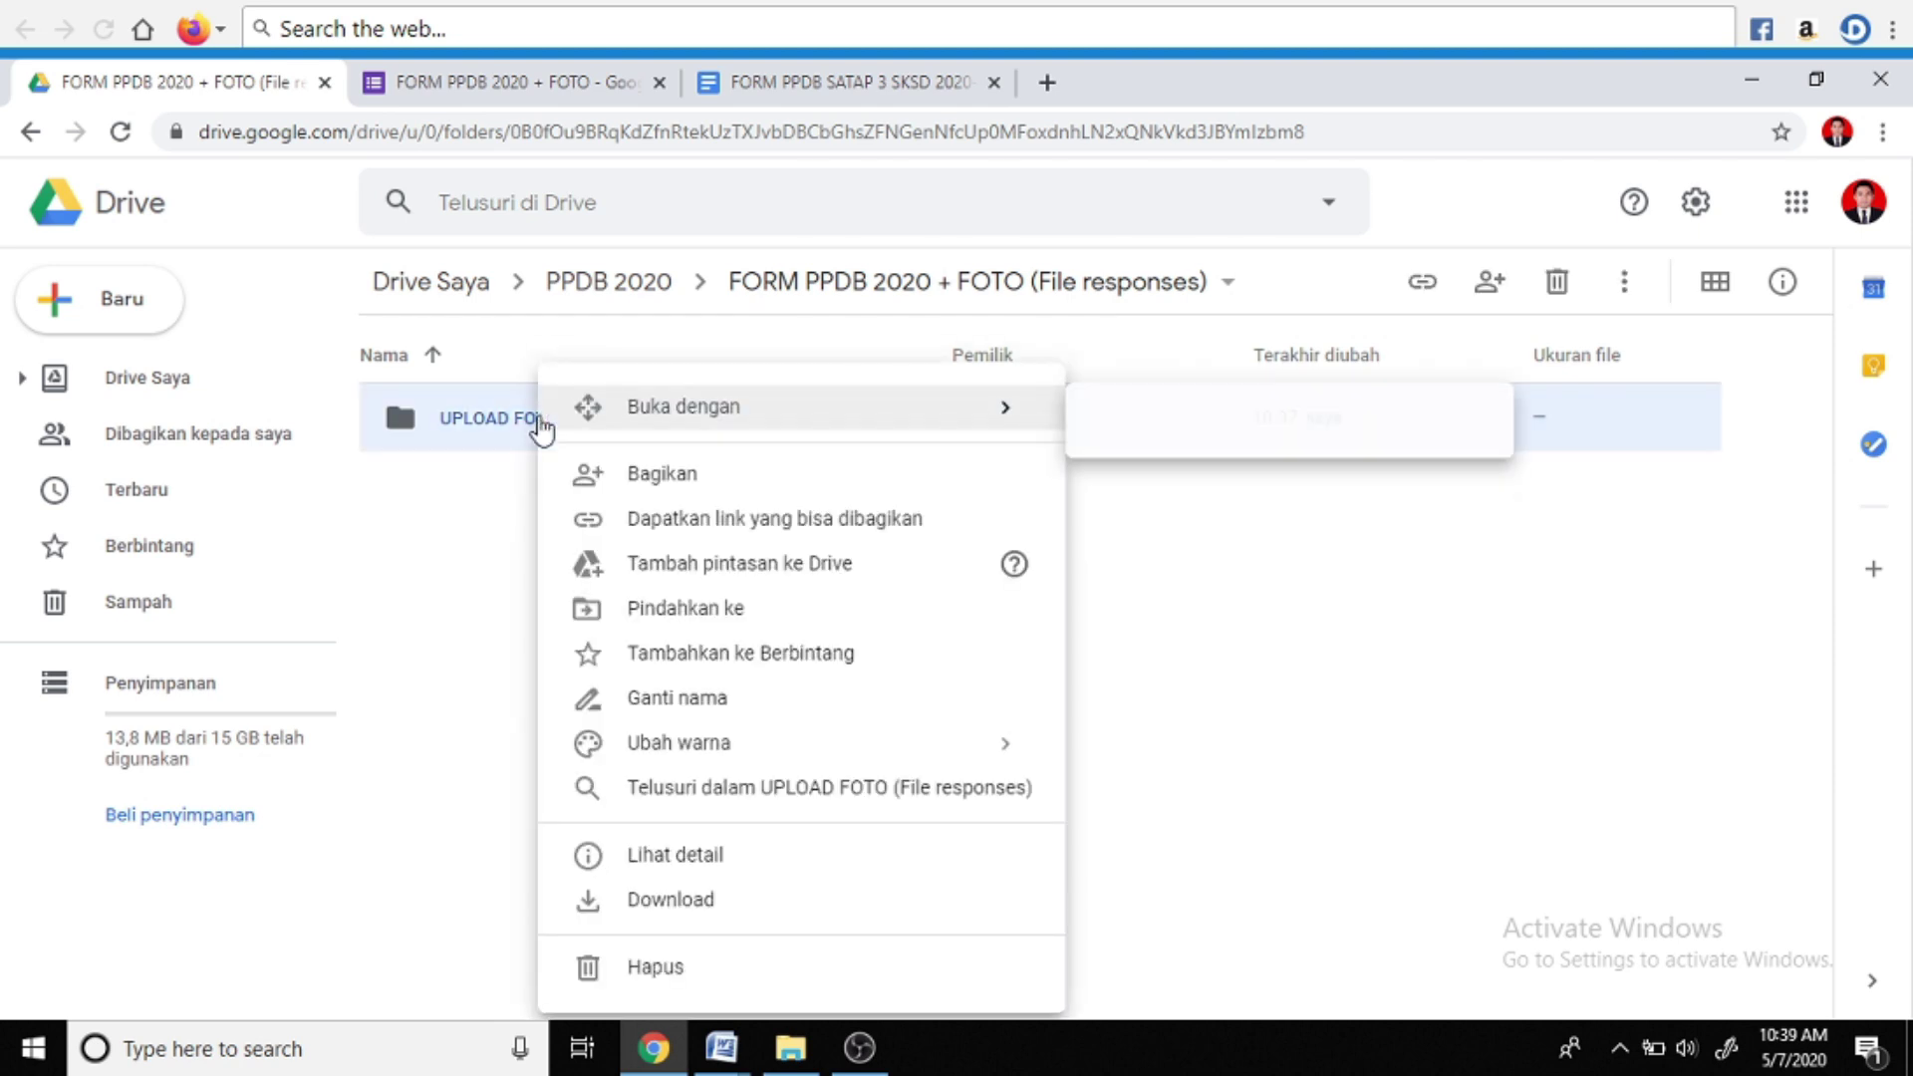
pyautogui.click(674, 479)
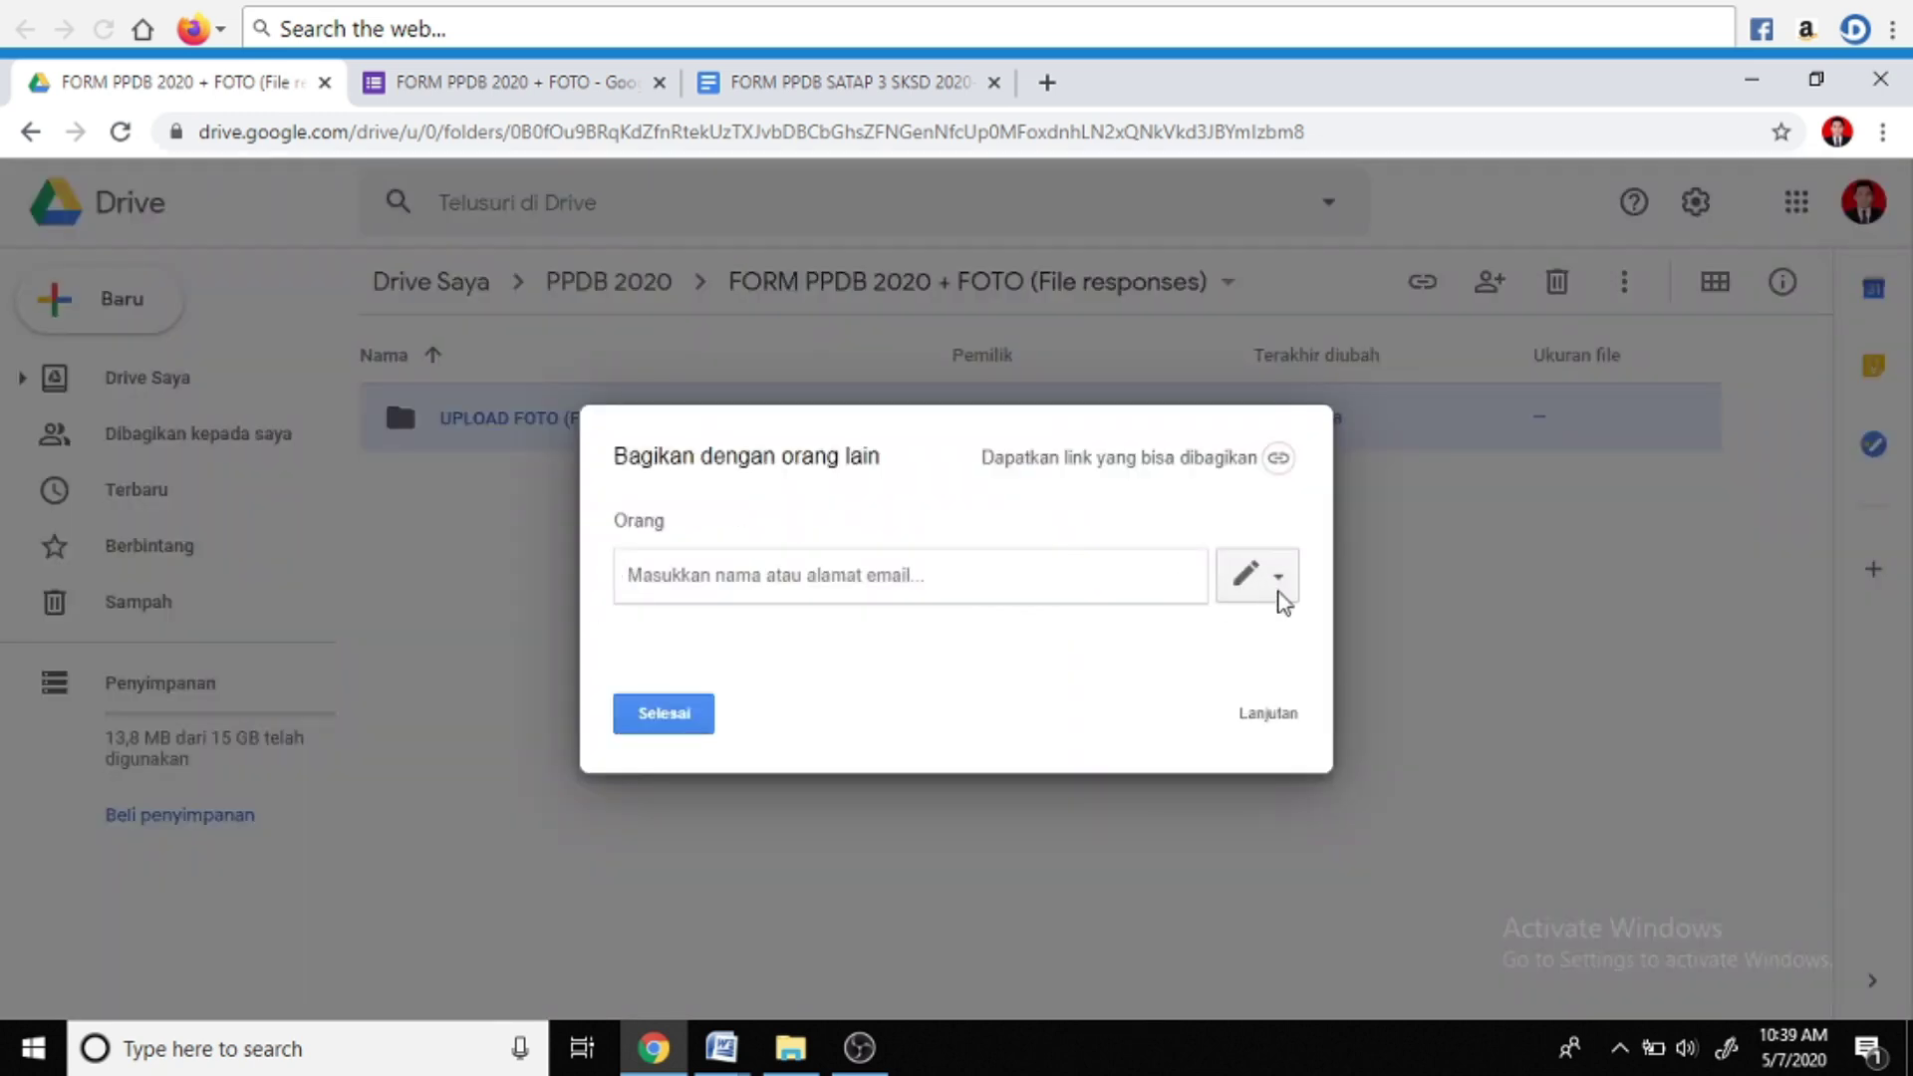
pyautogui.click(1266, 720)
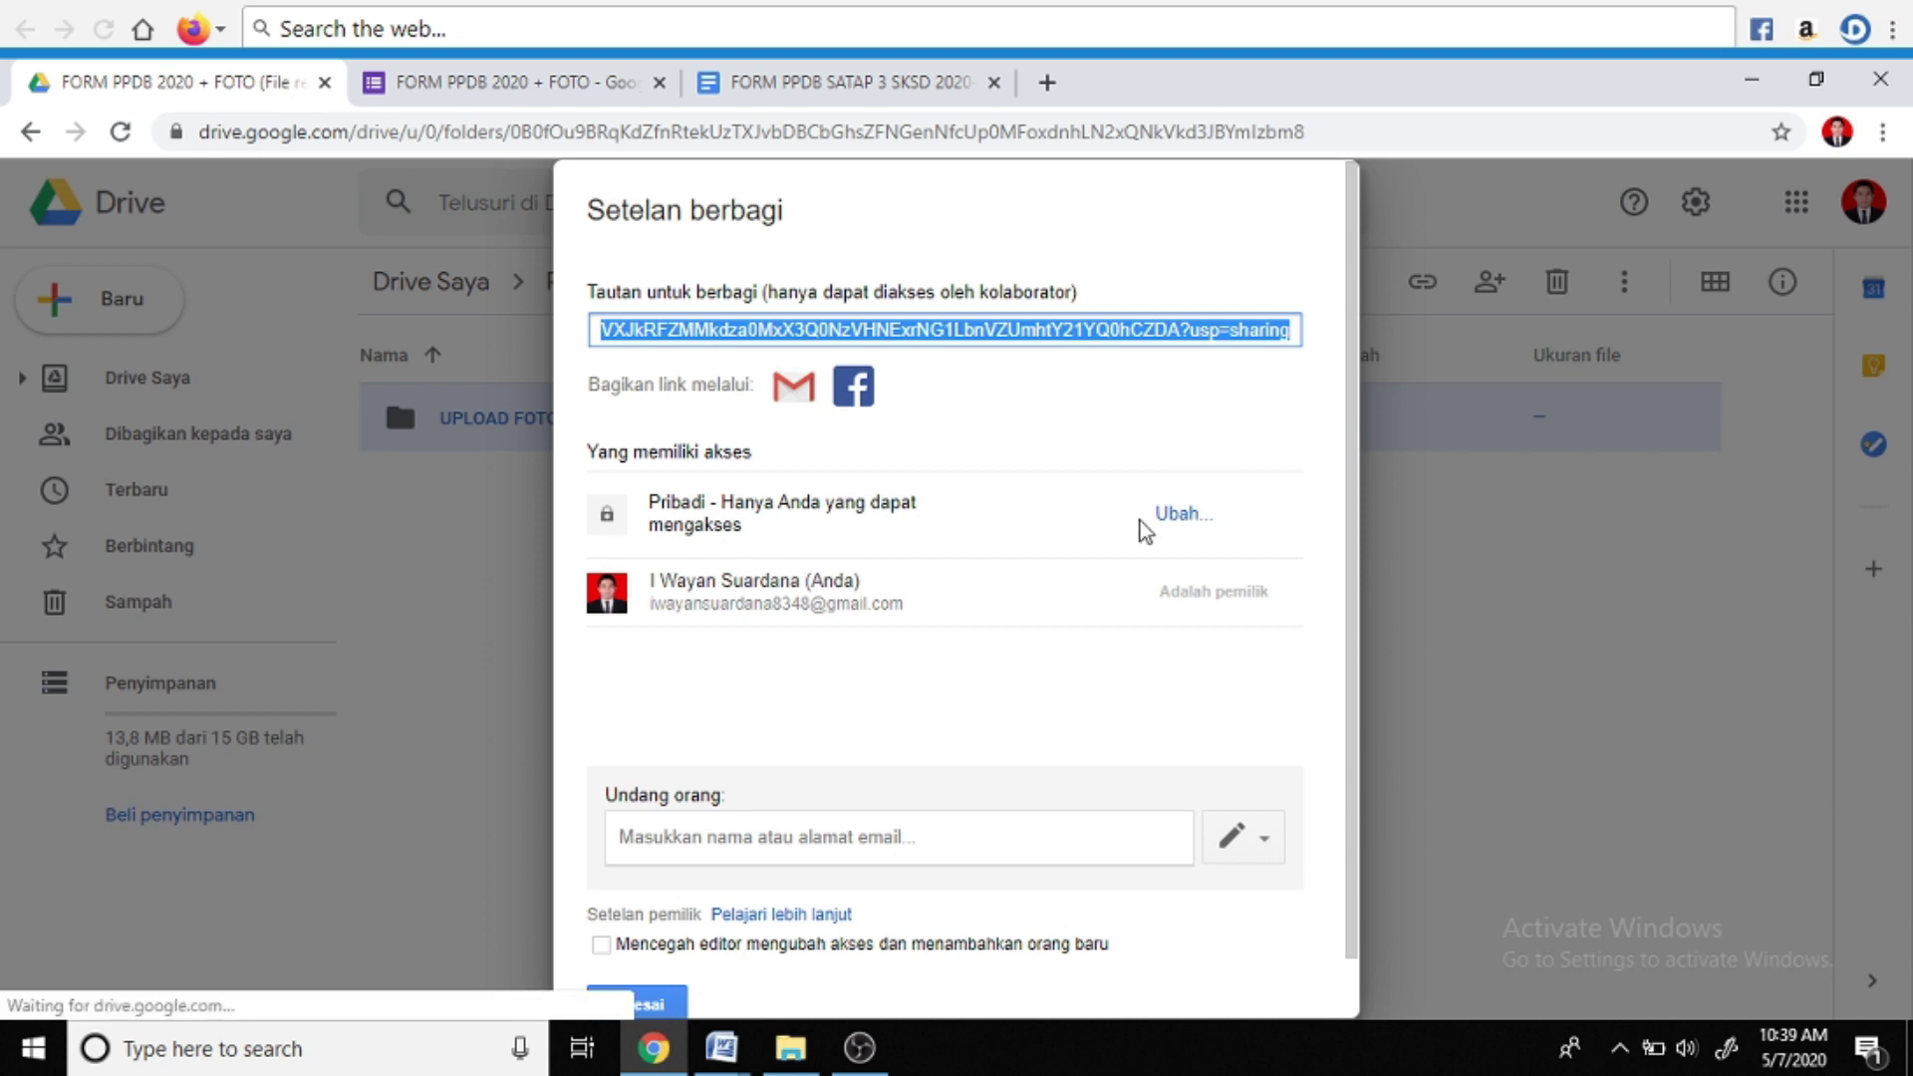
pyautogui.click(1179, 518)
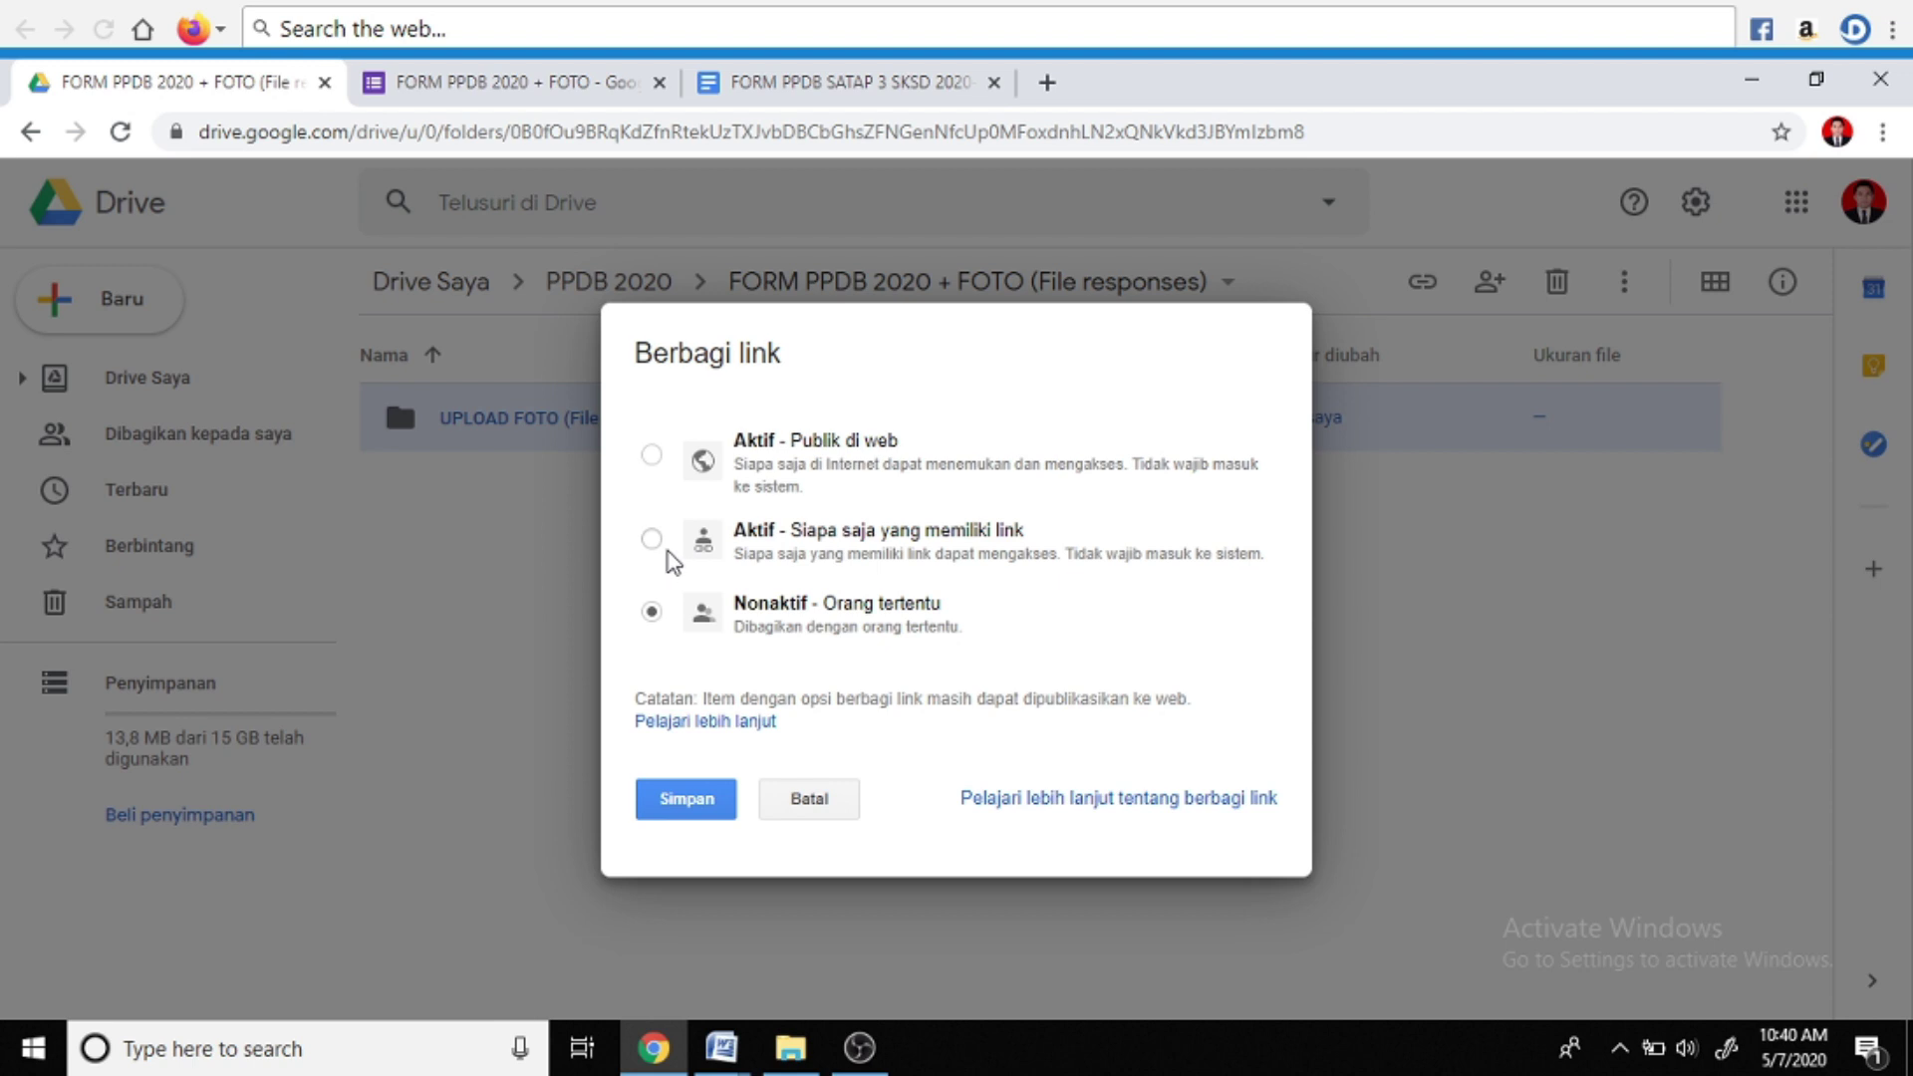
pyautogui.click(653, 539)
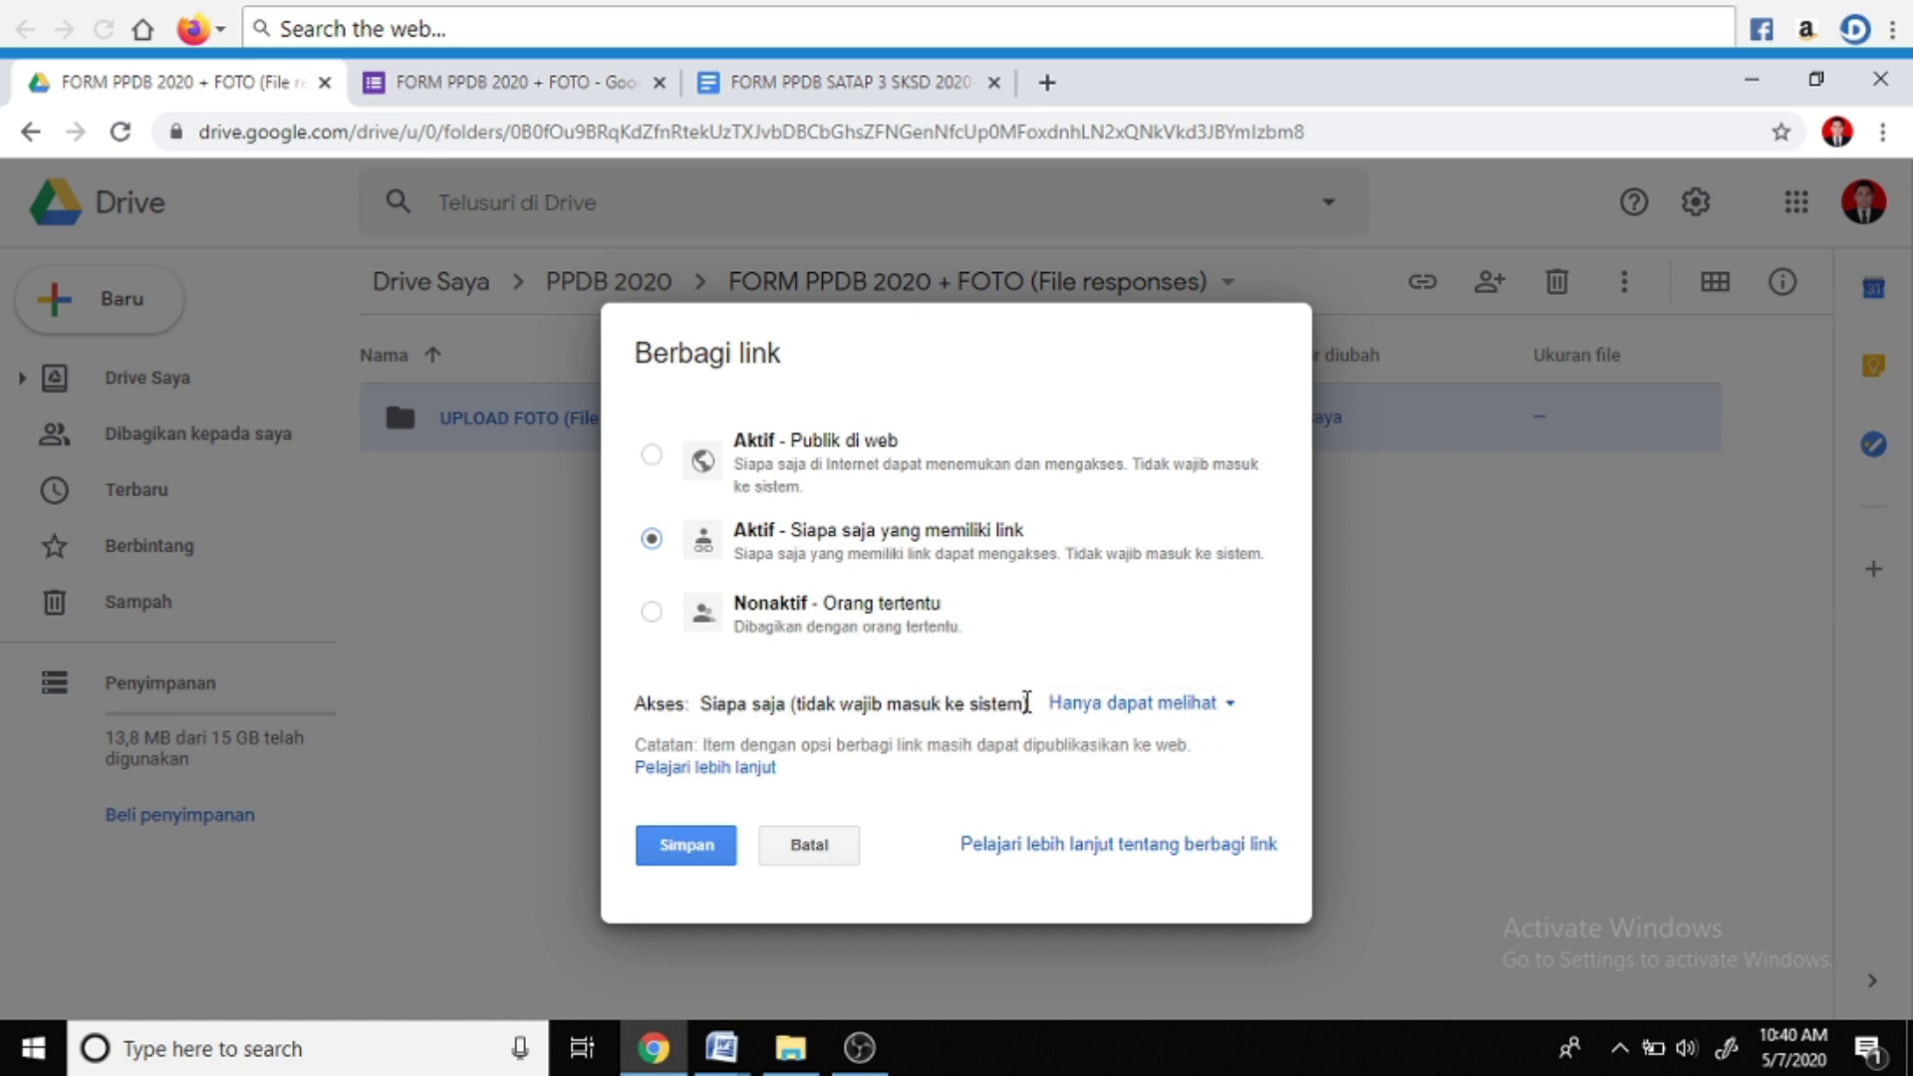
pyautogui.click(1226, 707)
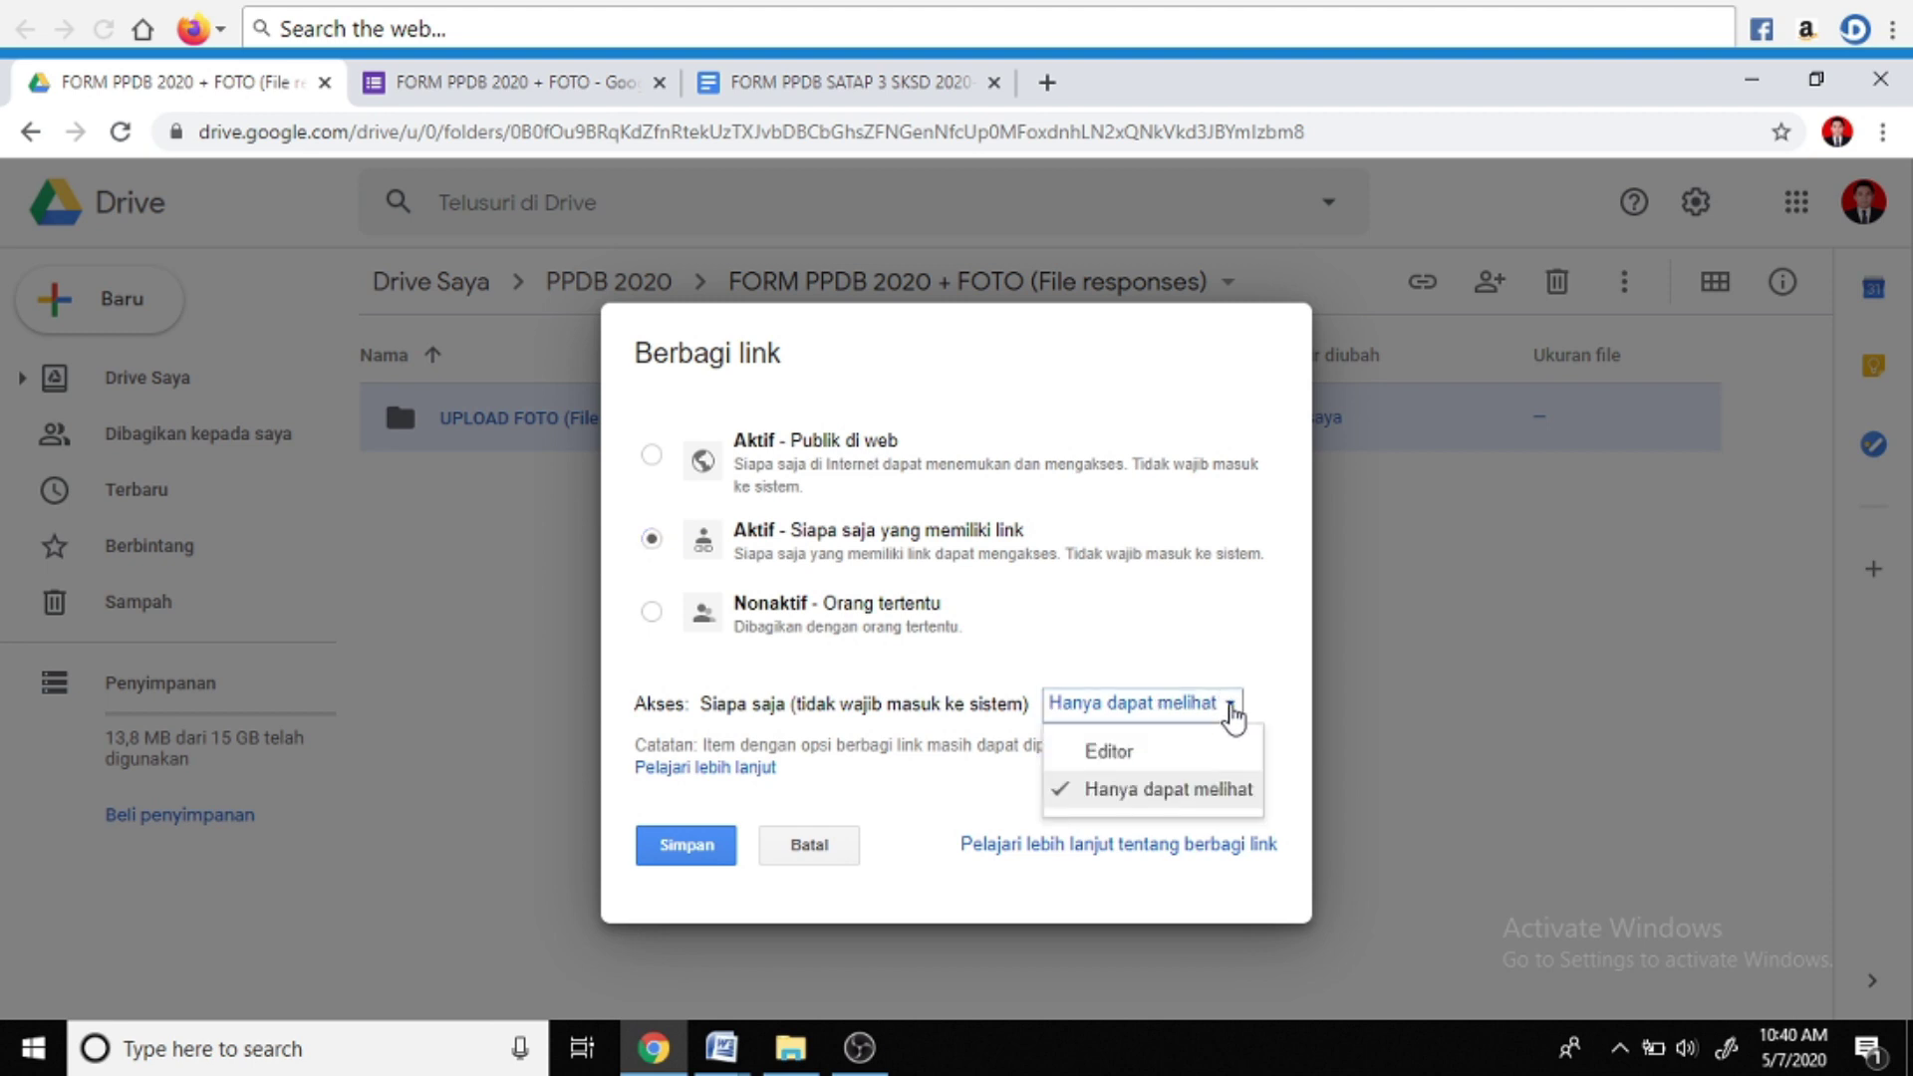
pyautogui.click(1127, 765)
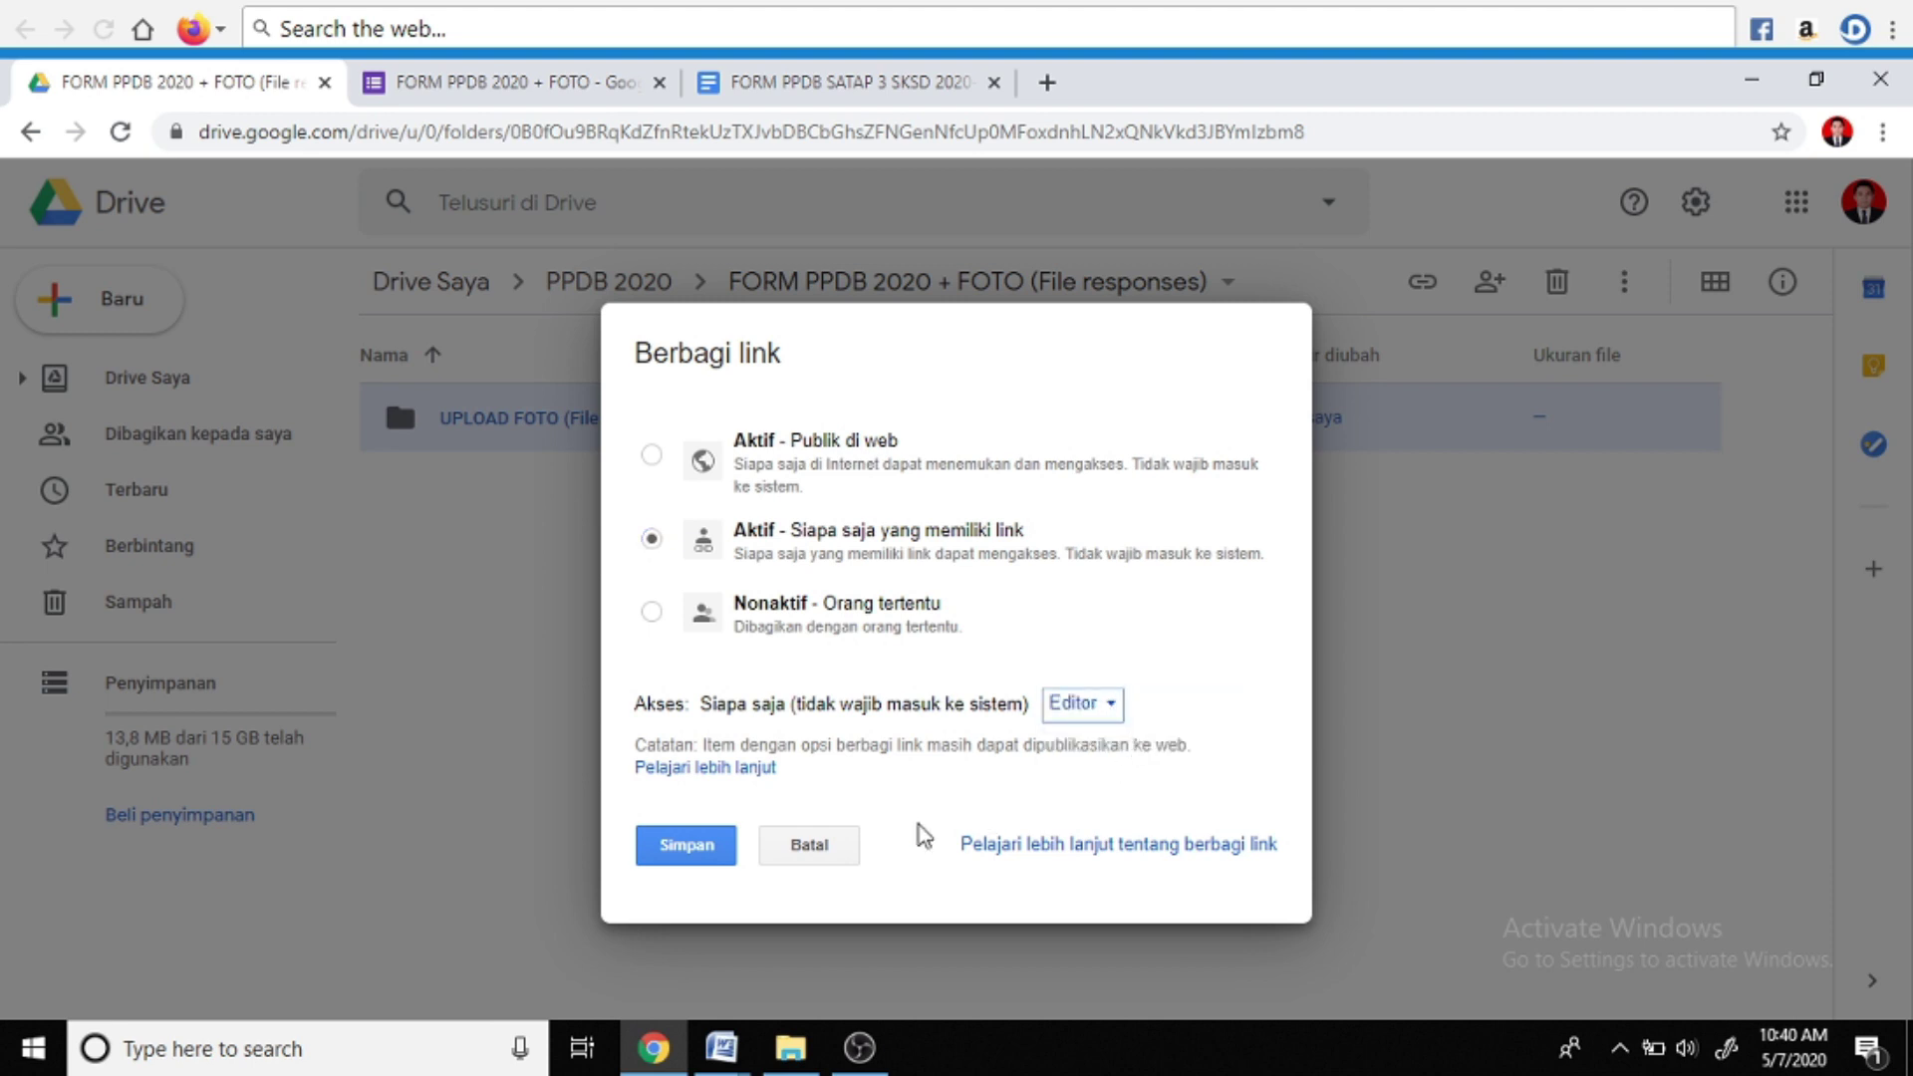
pyautogui.click(701, 849)
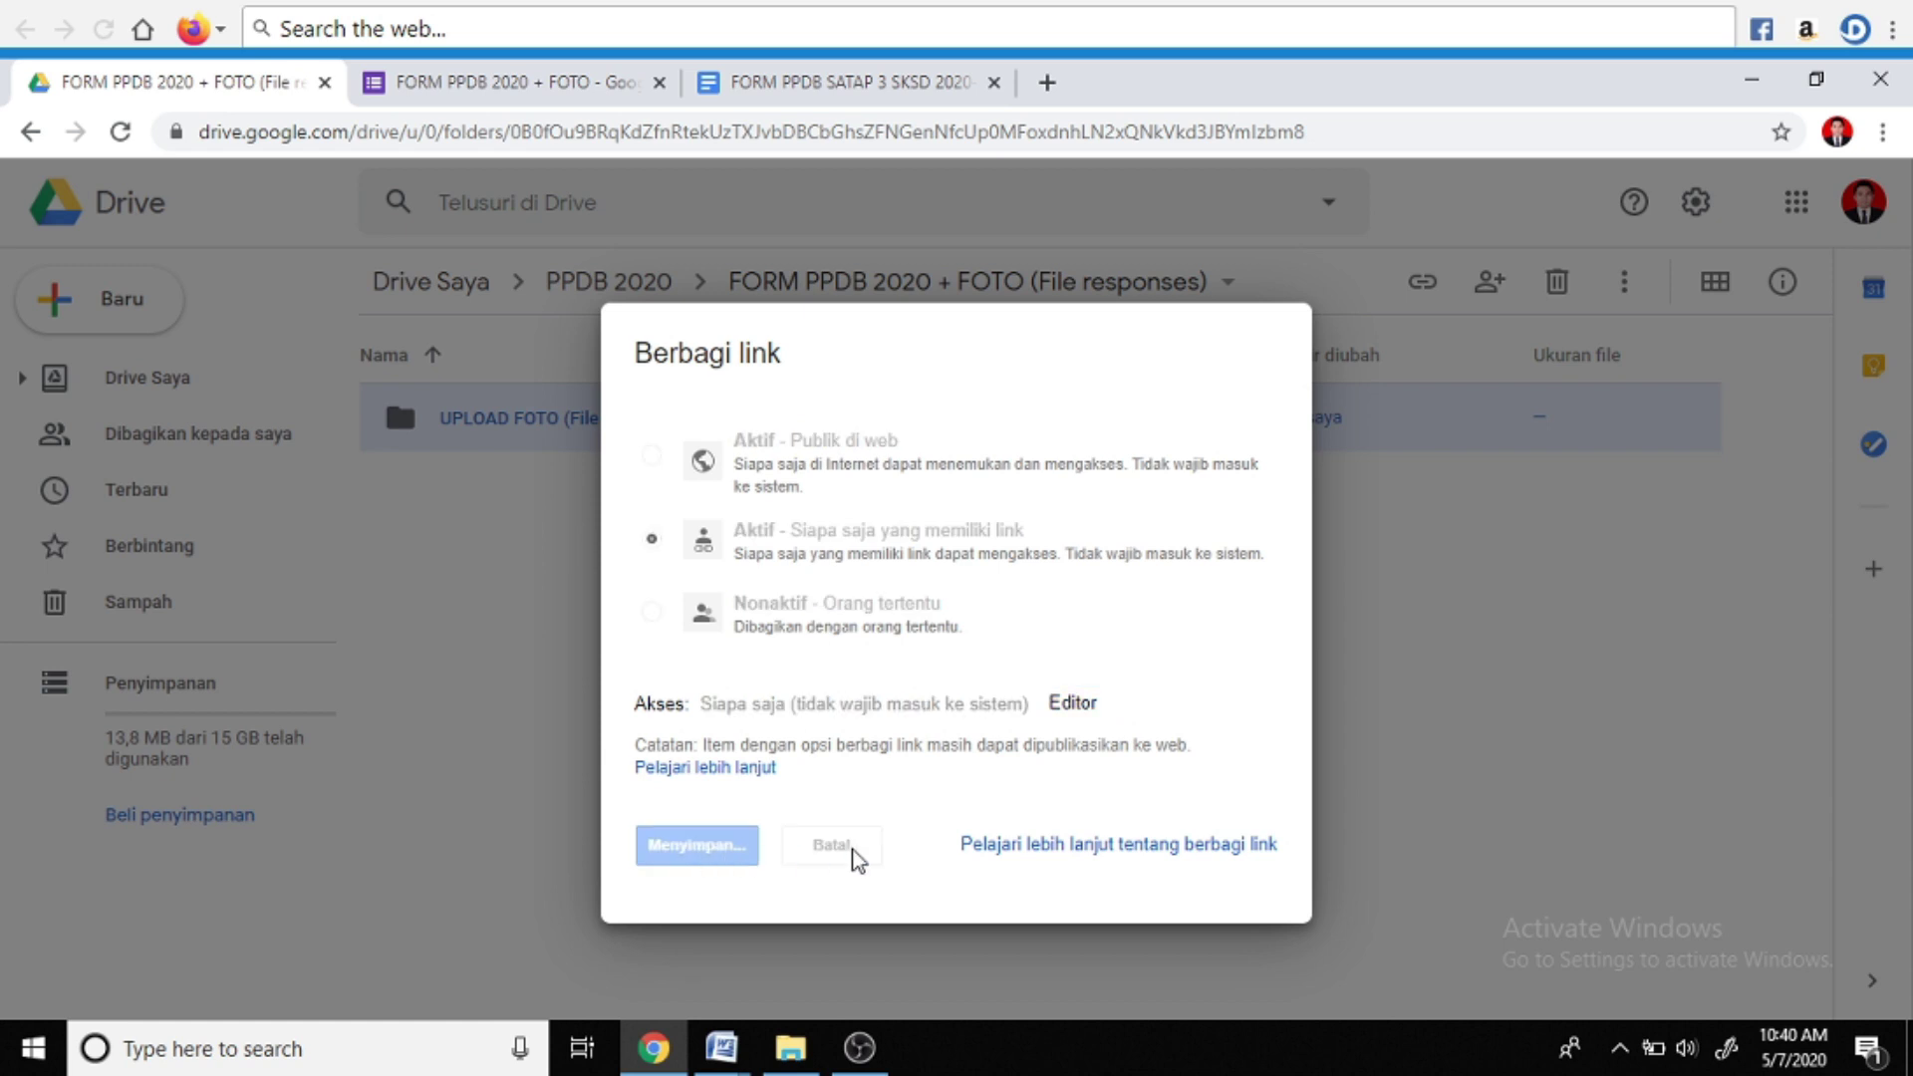
pyautogui.scroll(-1, 910, 902)
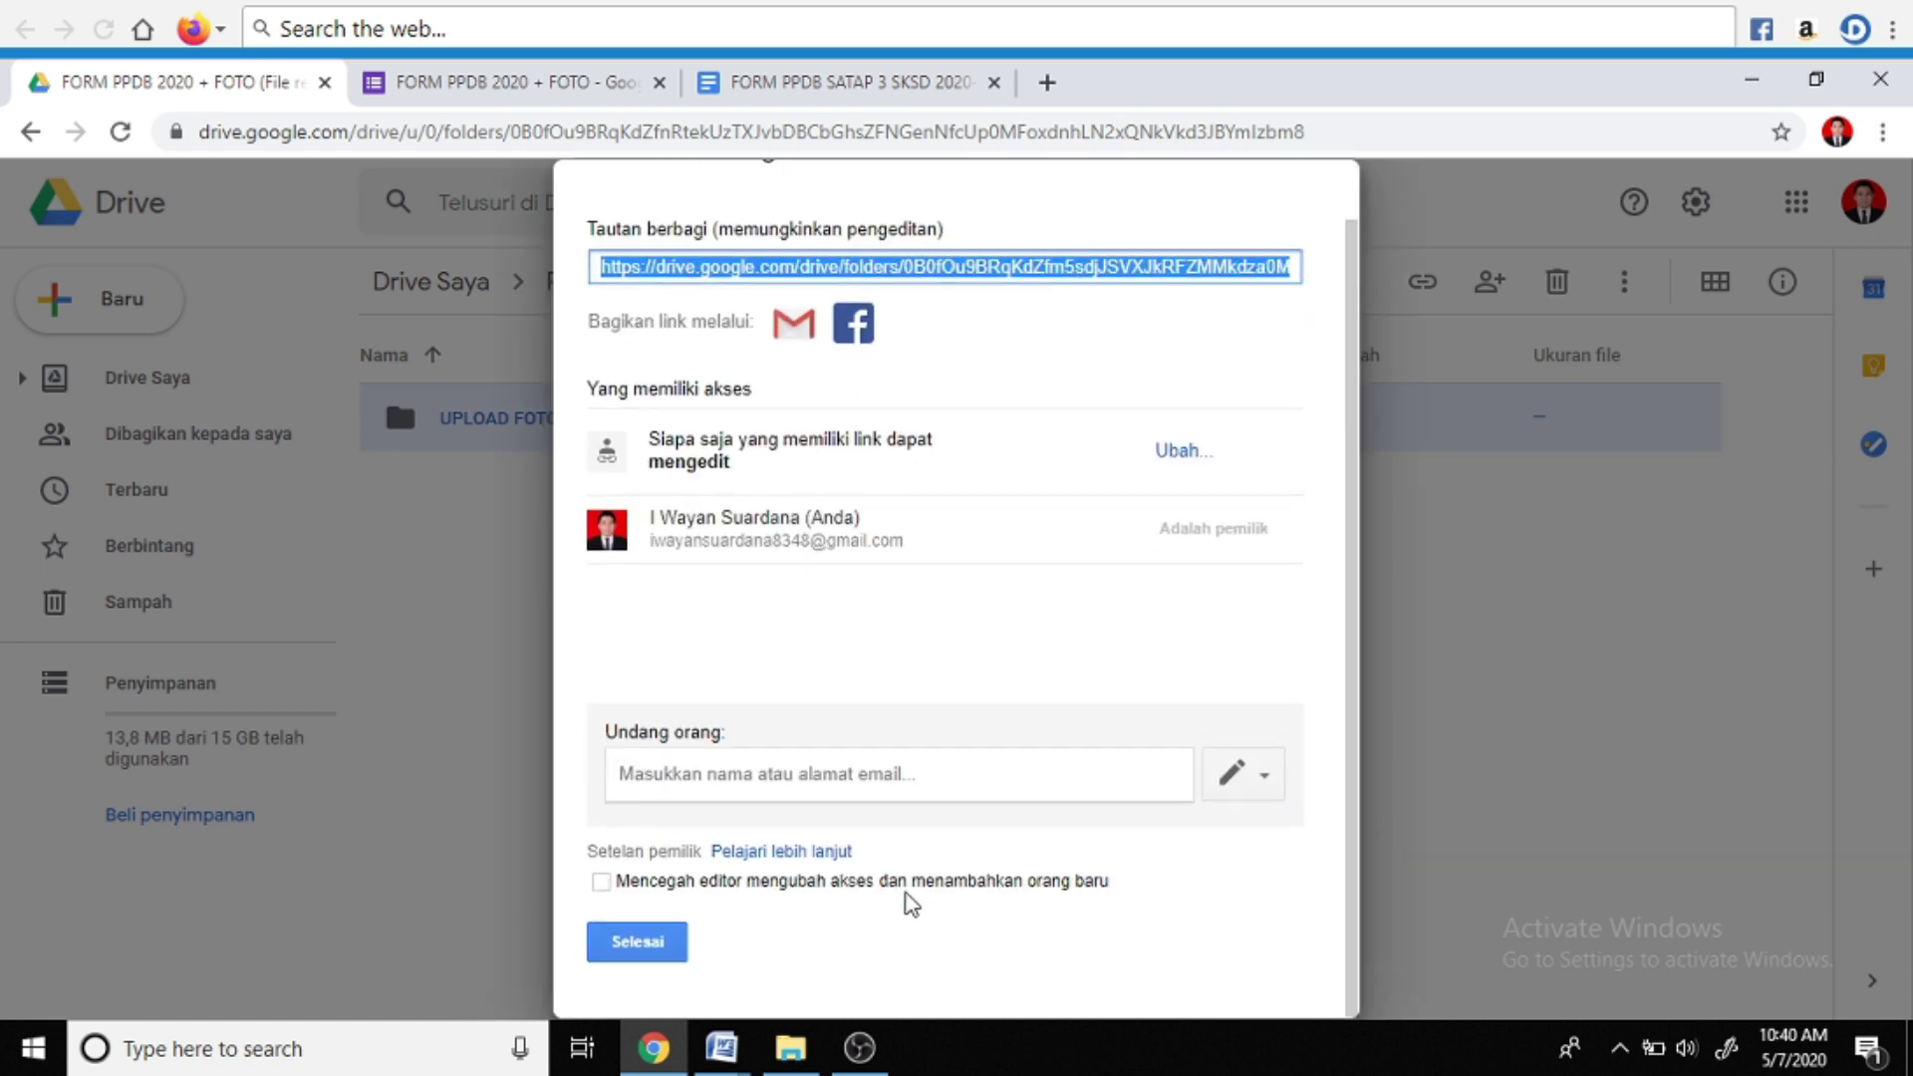
pyautogui.click(641, 944)
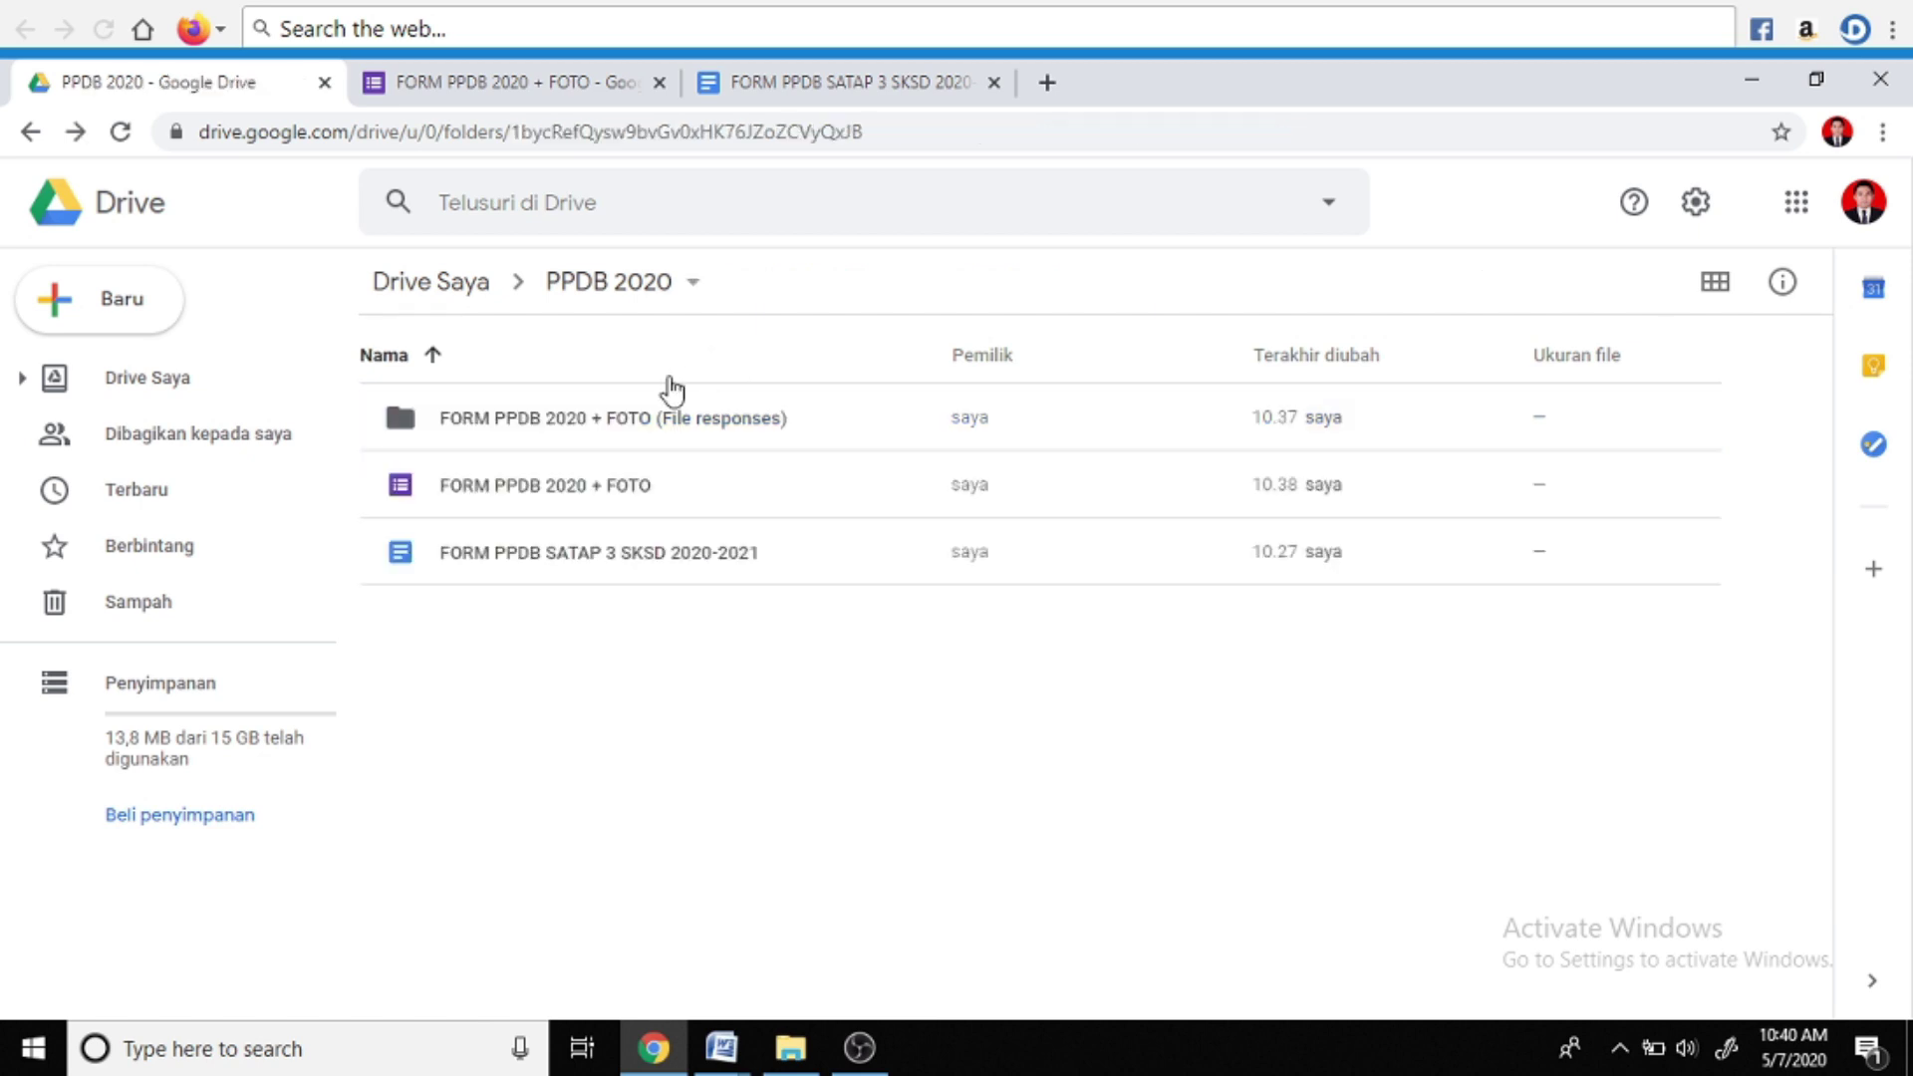
pyautogui.click(590, 86)
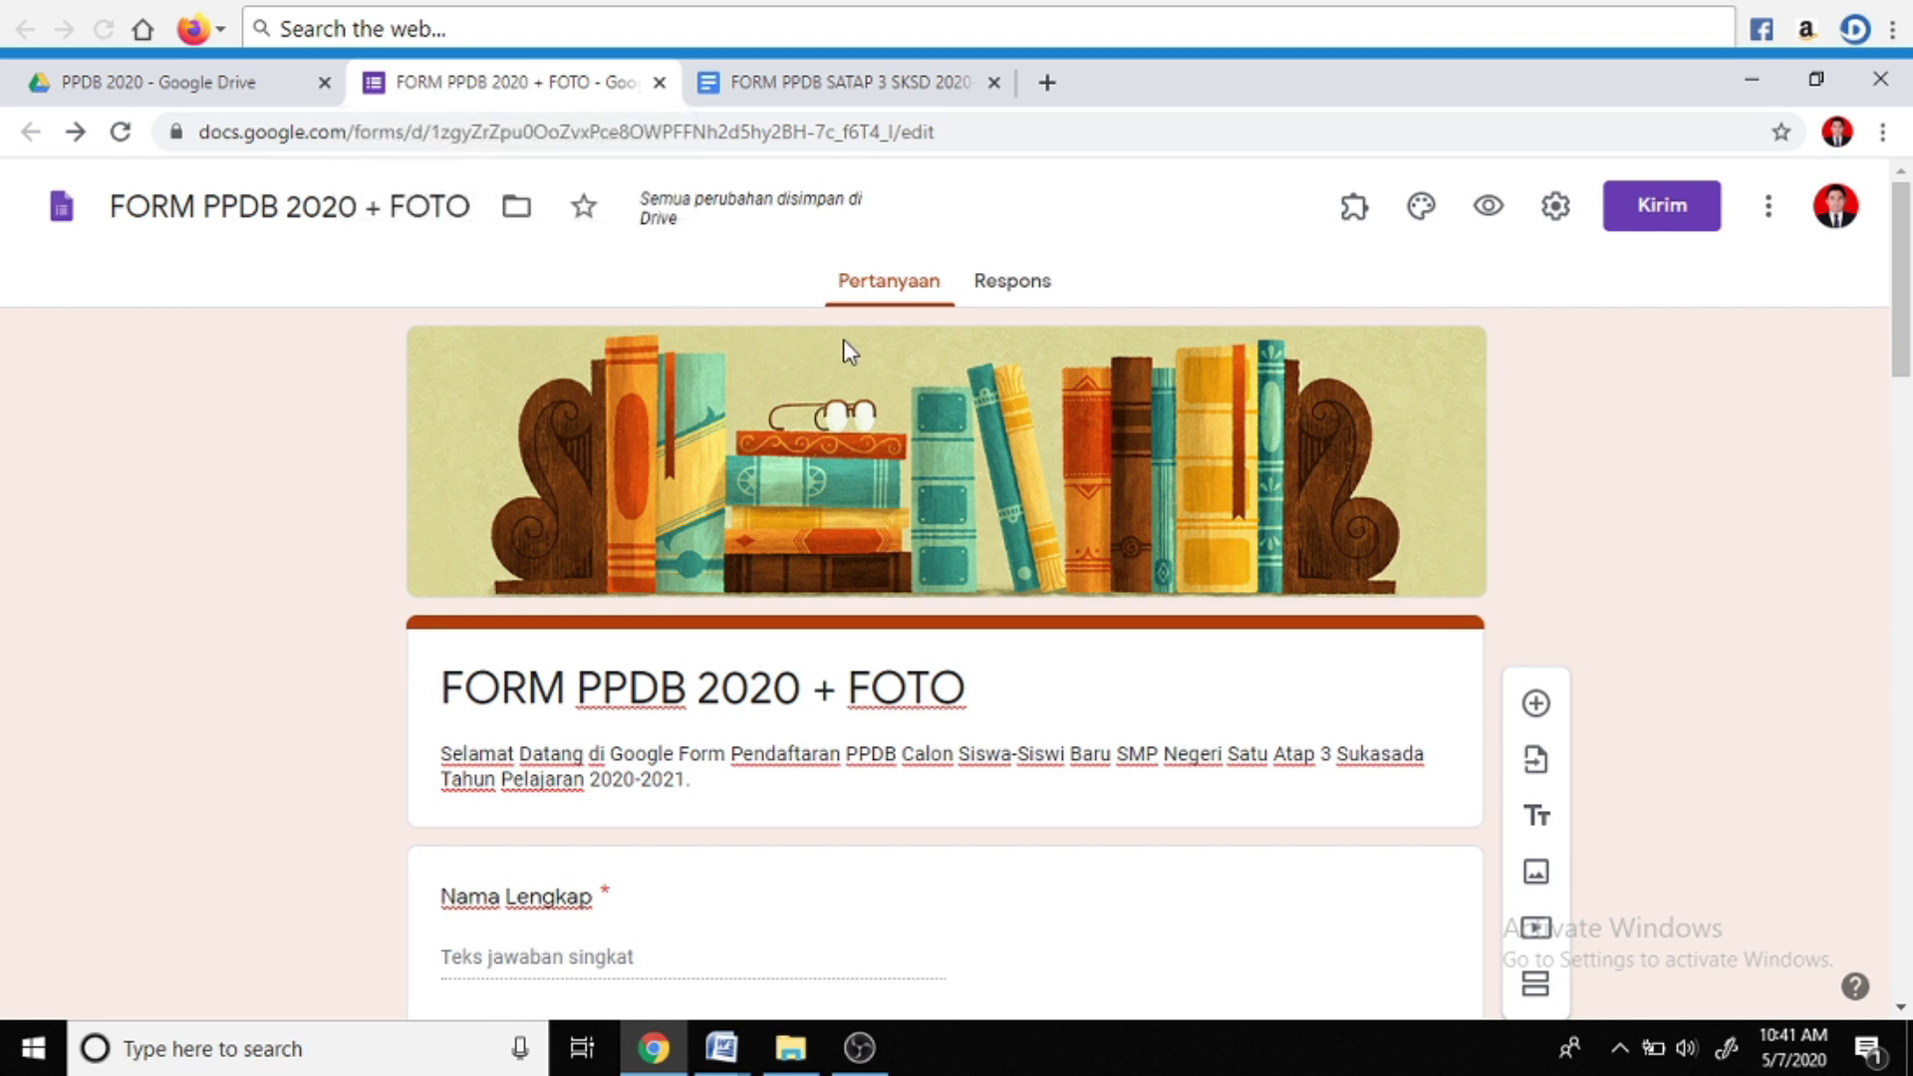
# Link the form's responses to a new spreadsheet, 'FORM PPDB 2020 + FOTO (Respons)'
pyautogui.click(1009, 289)
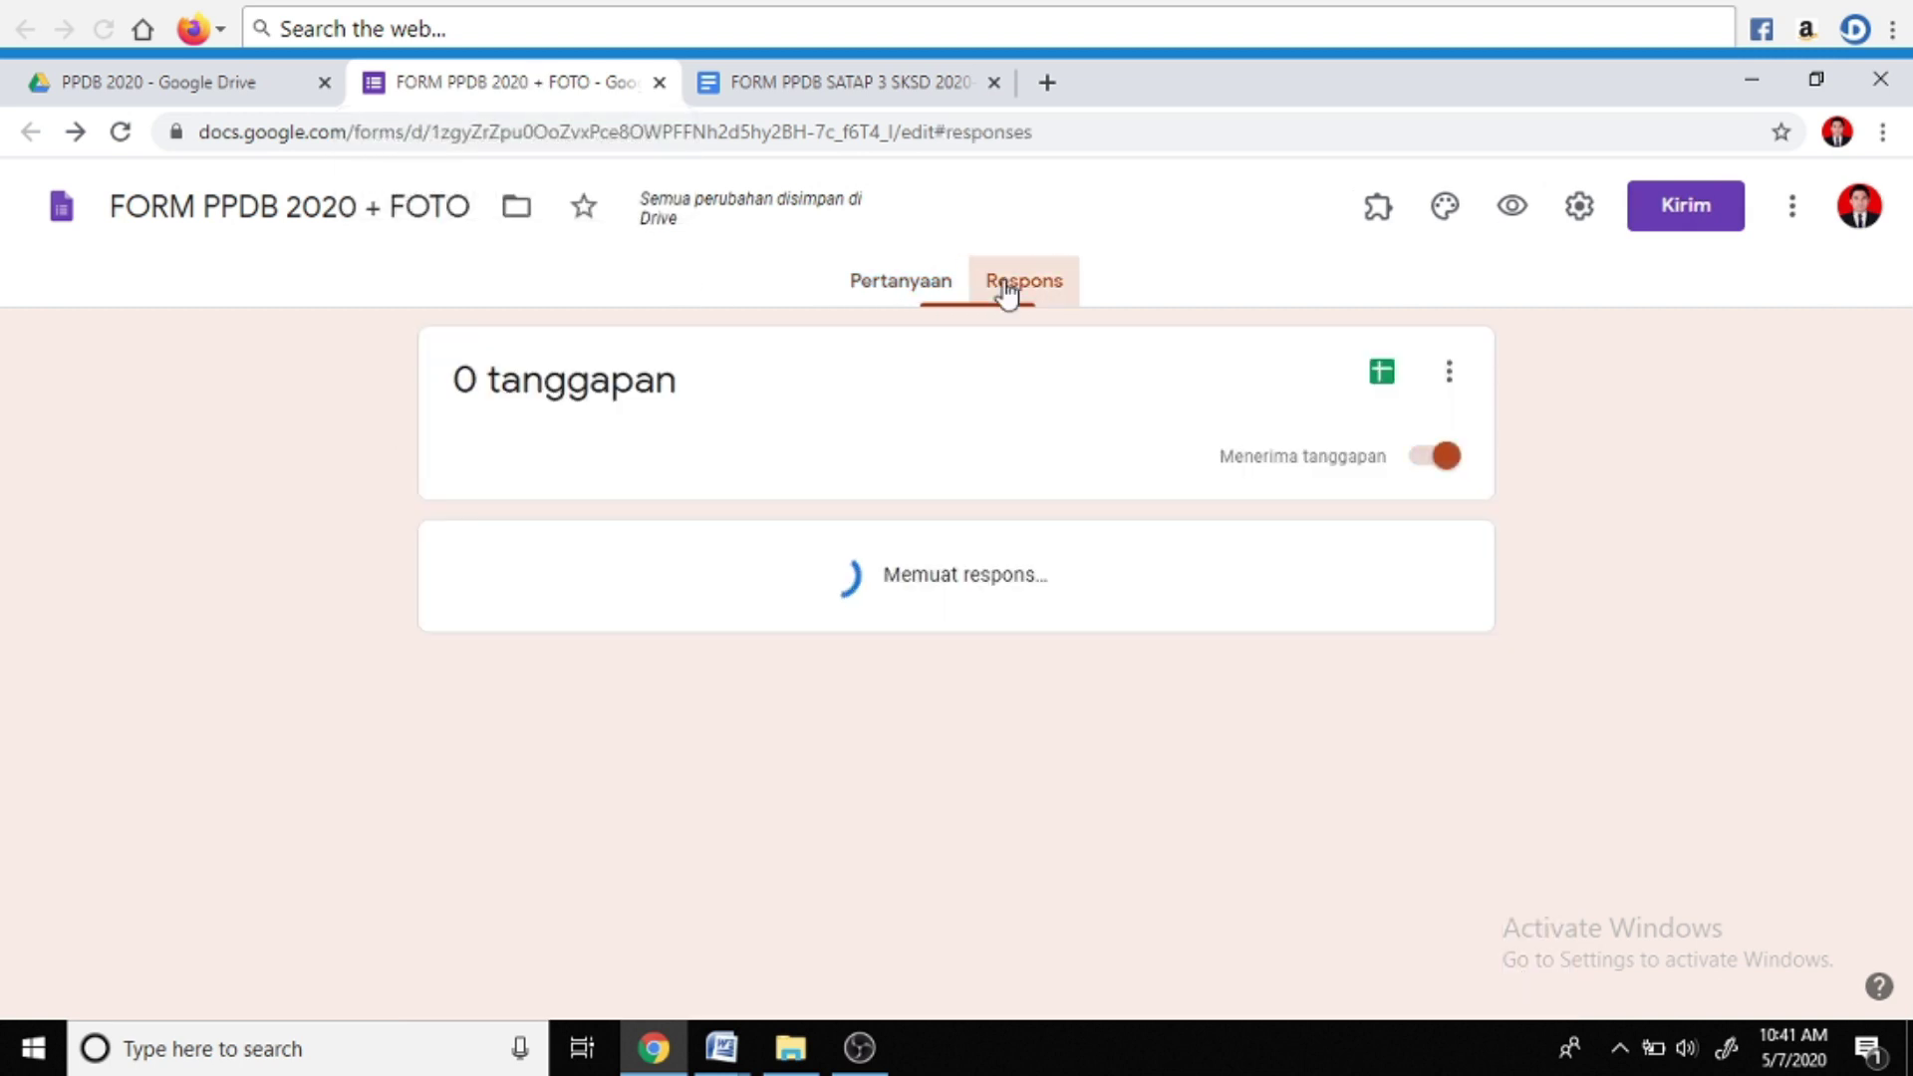
pyautogui.click(1381, 376)
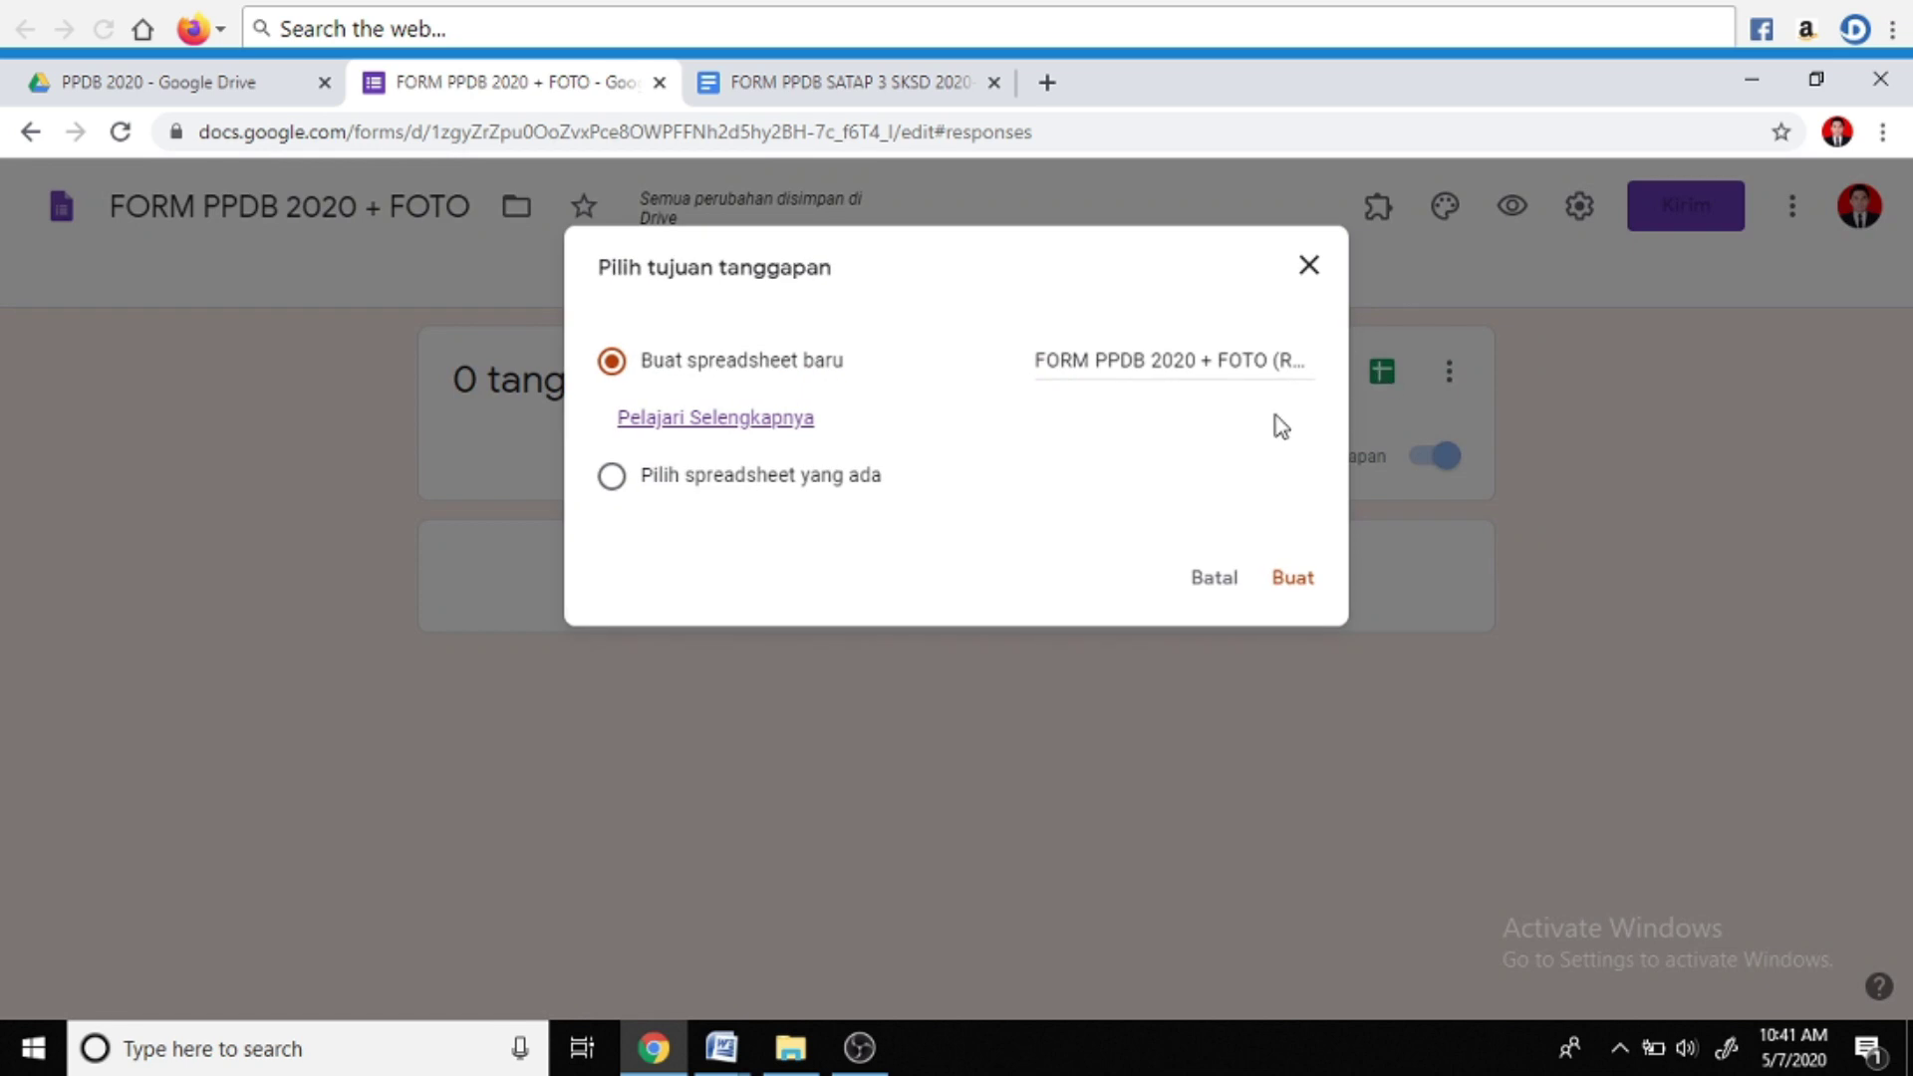
pyautogui.click(1088, 361)
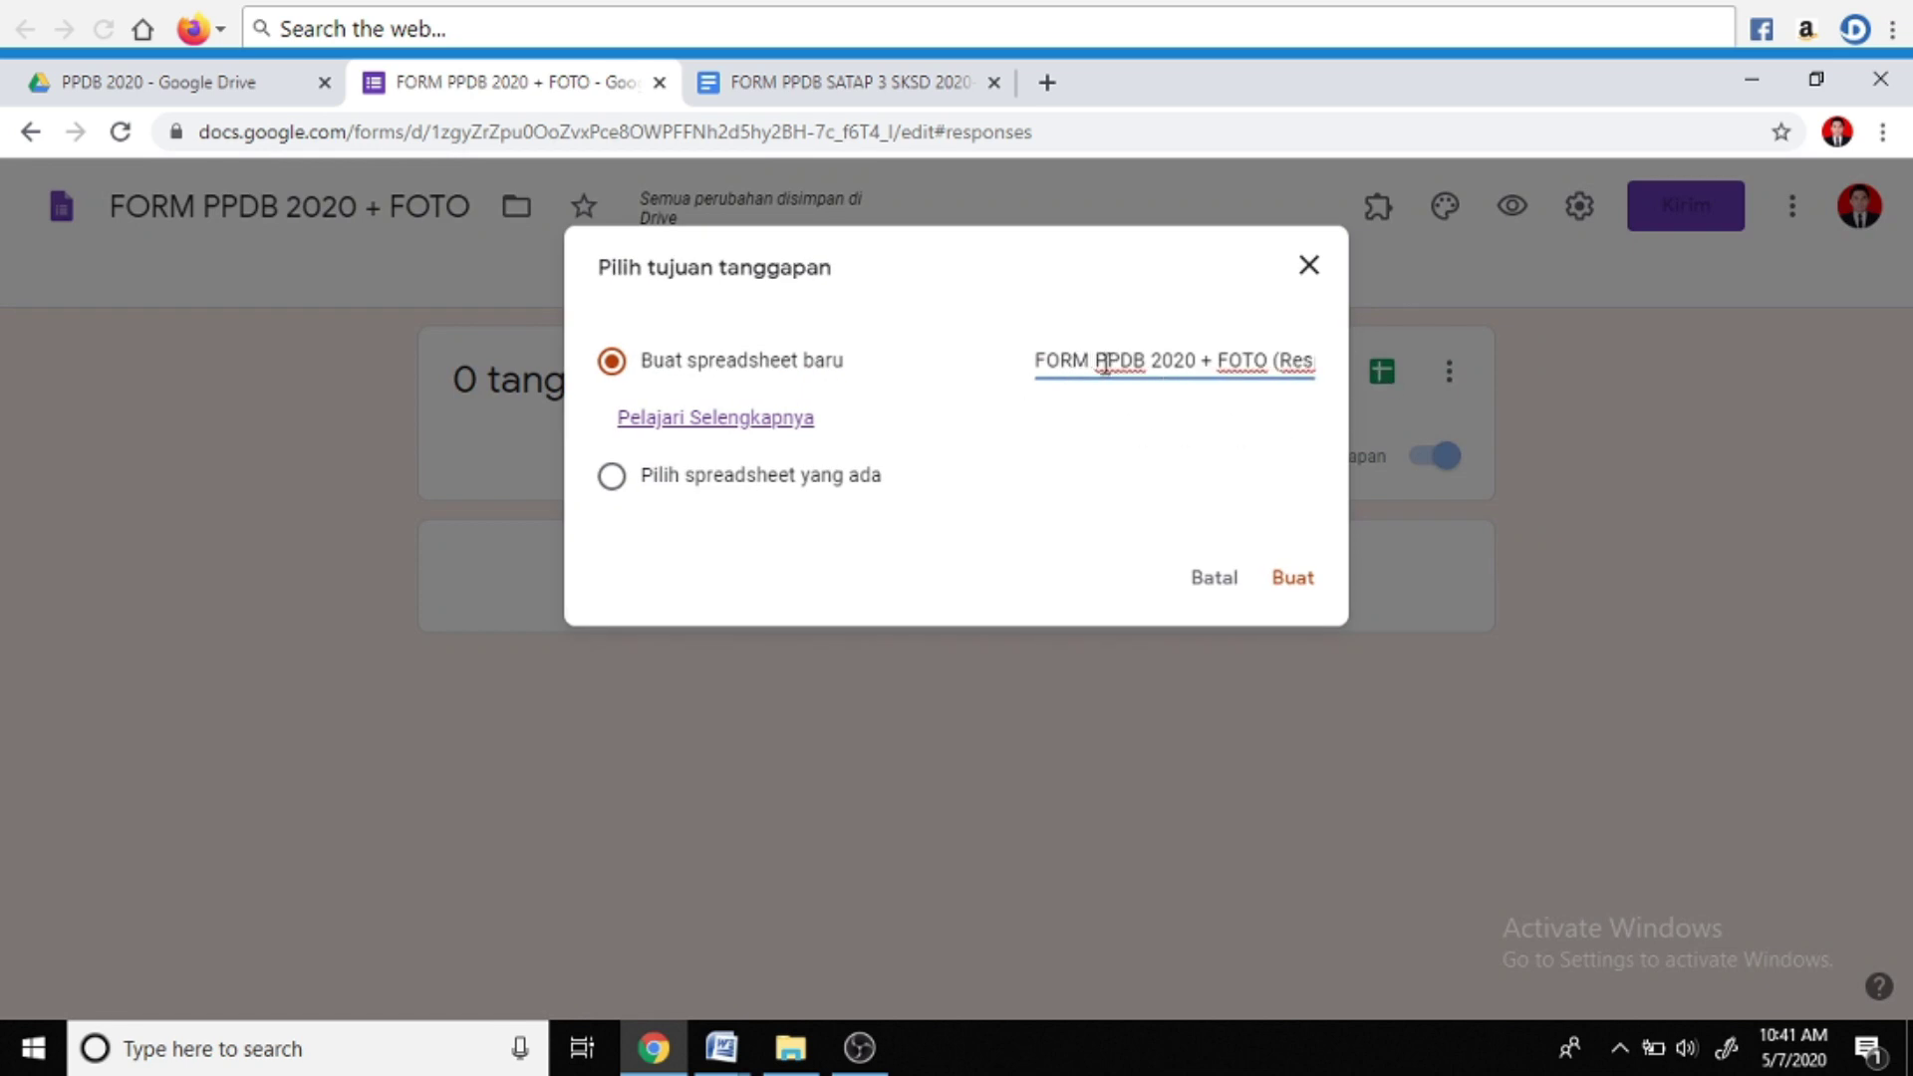
pyautogui.click(1288, 588)
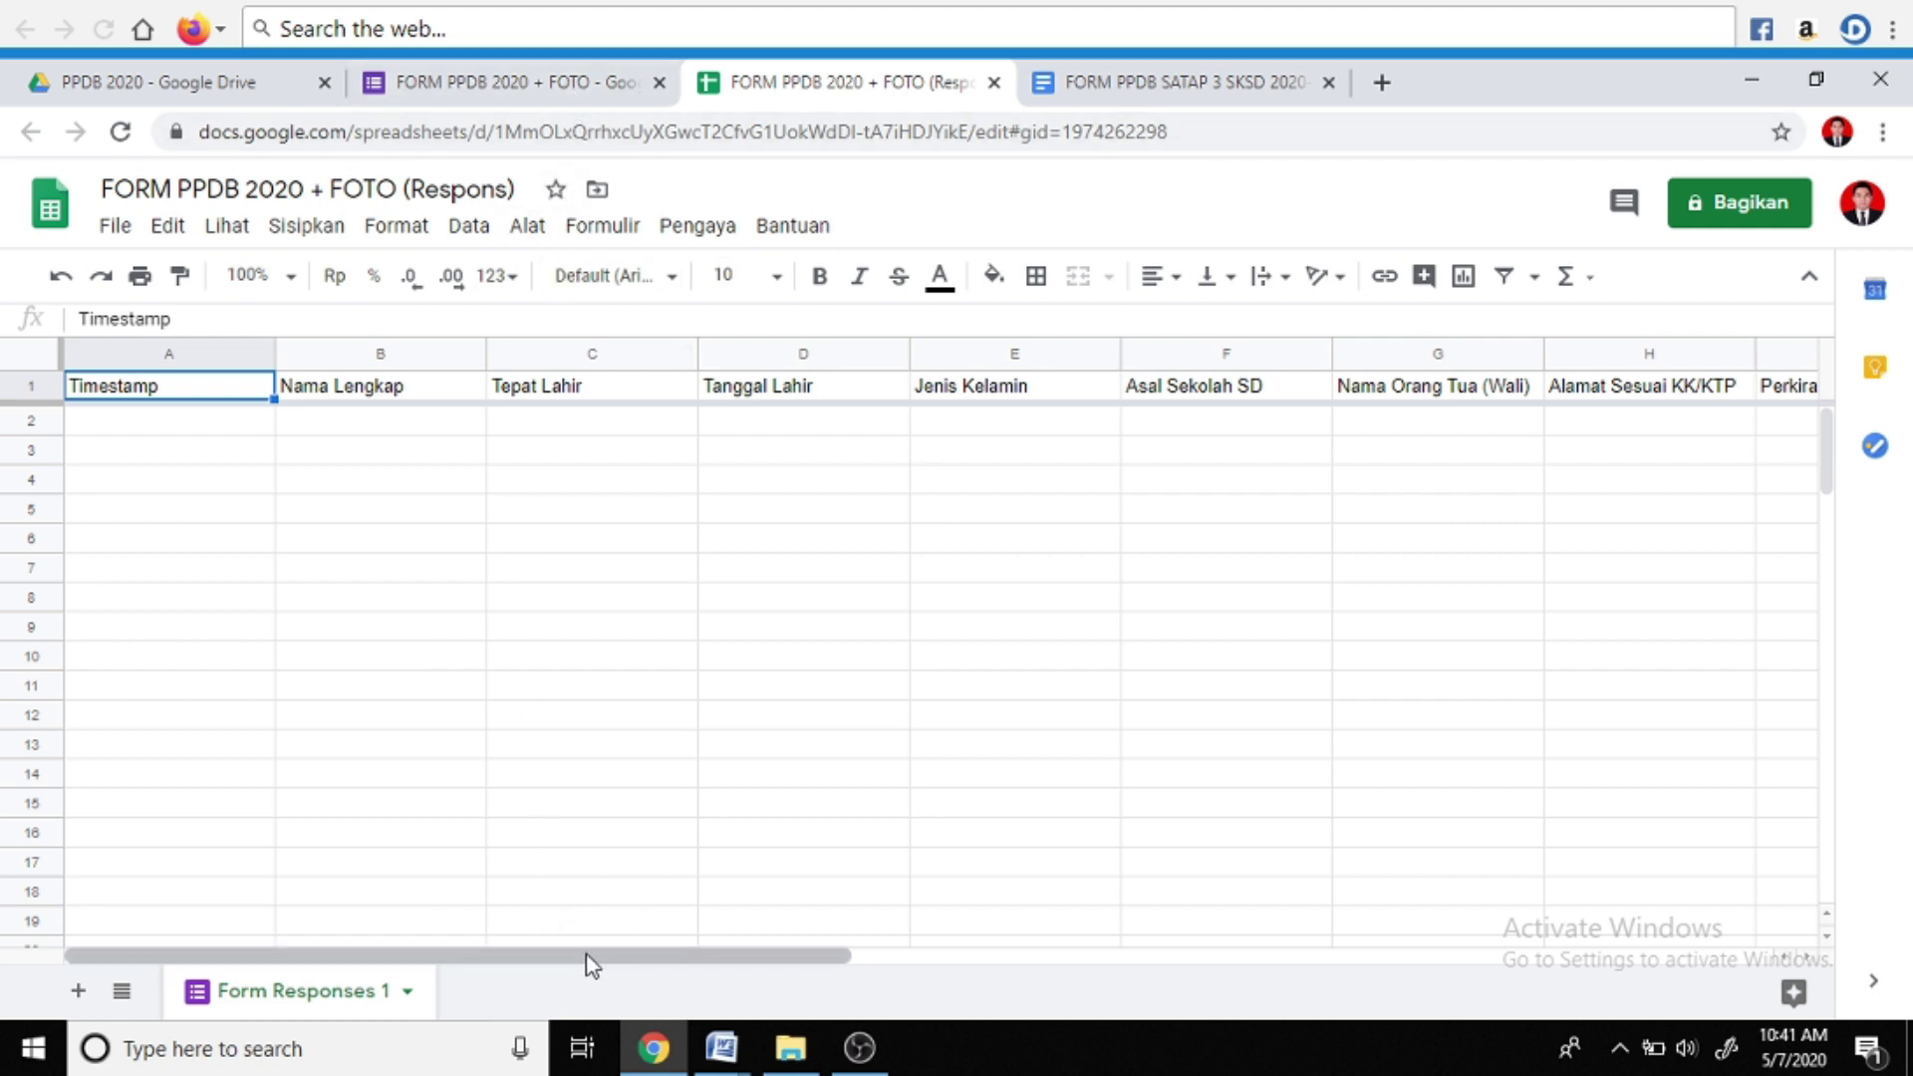
# Insert an empty column right of Nama Lengkap (column B) and select the new cell C1
pyautogui.moveTo(592, 964); pyautogui.dragTo(1142, 967)
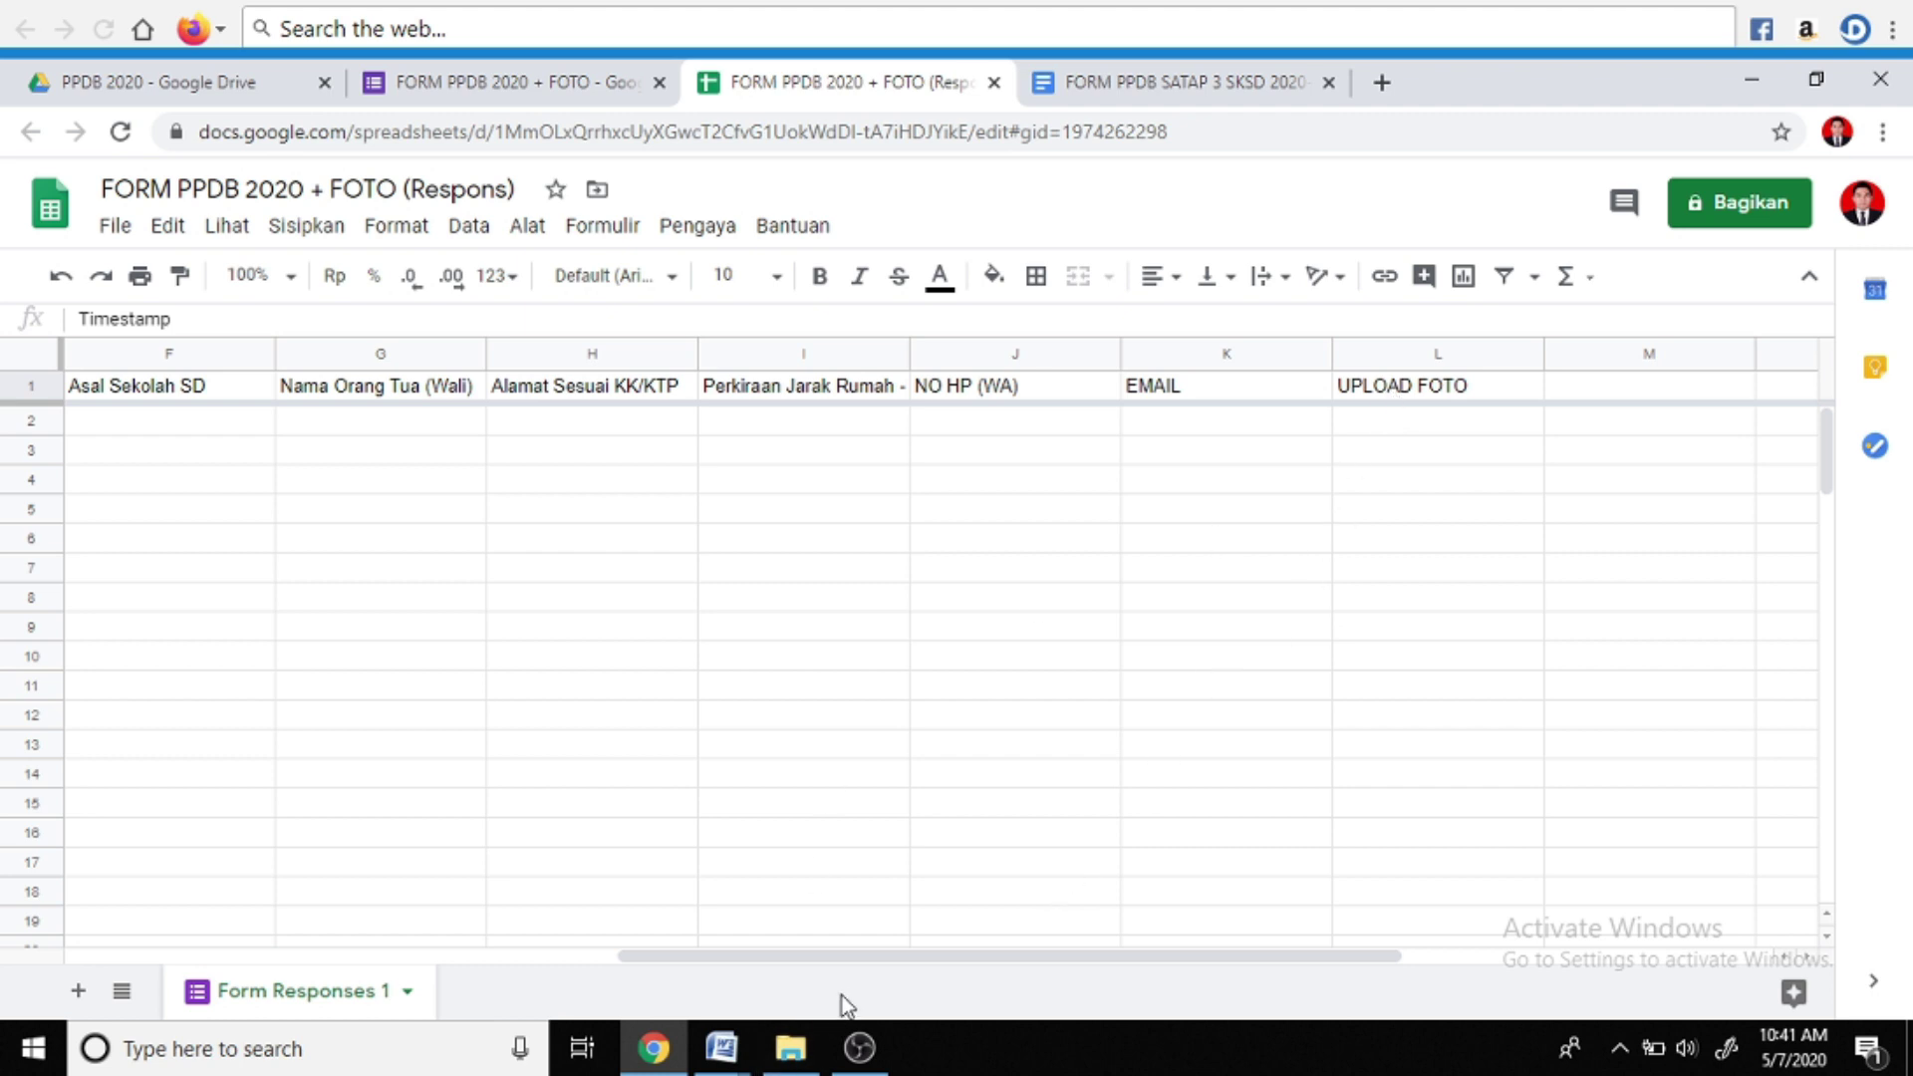
pyautogui.moveTo(857, 957); pyautogui.dragTo(344, 957)
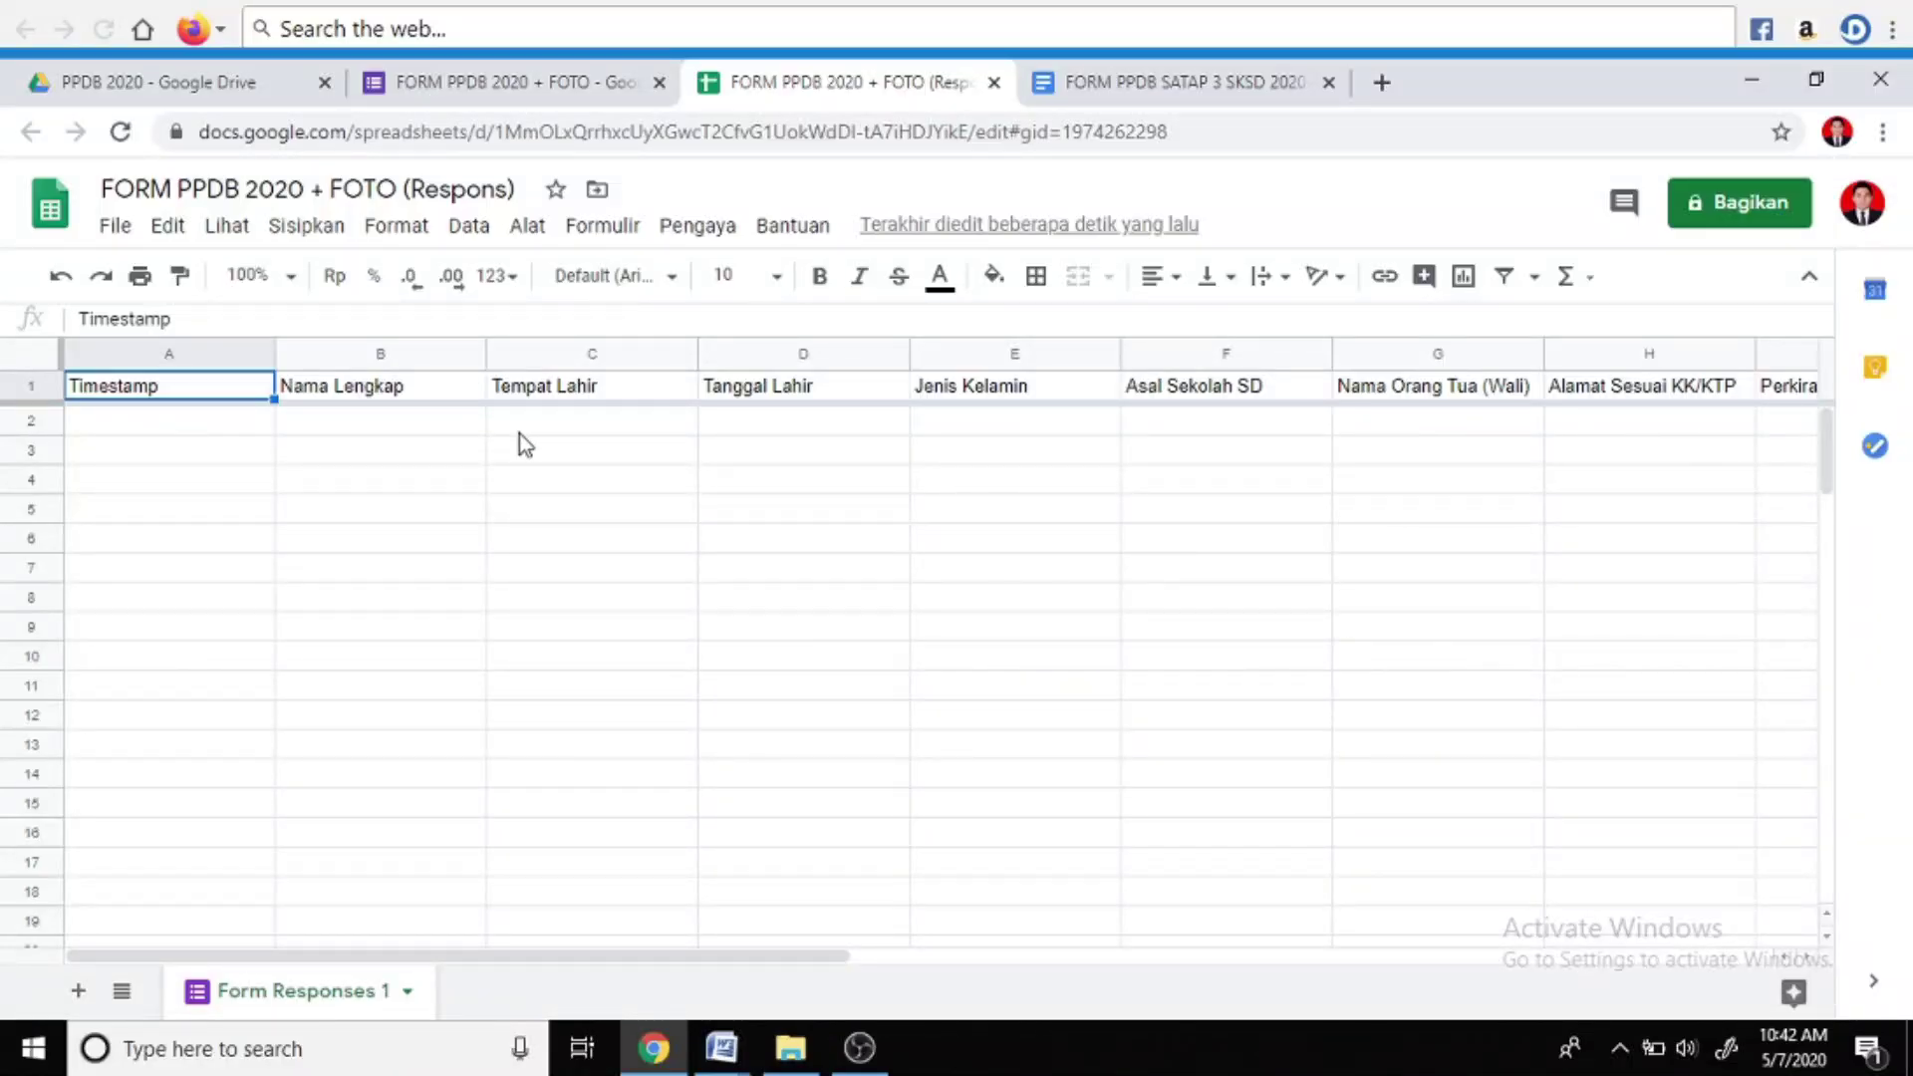
pyautogui.click(459, 392)
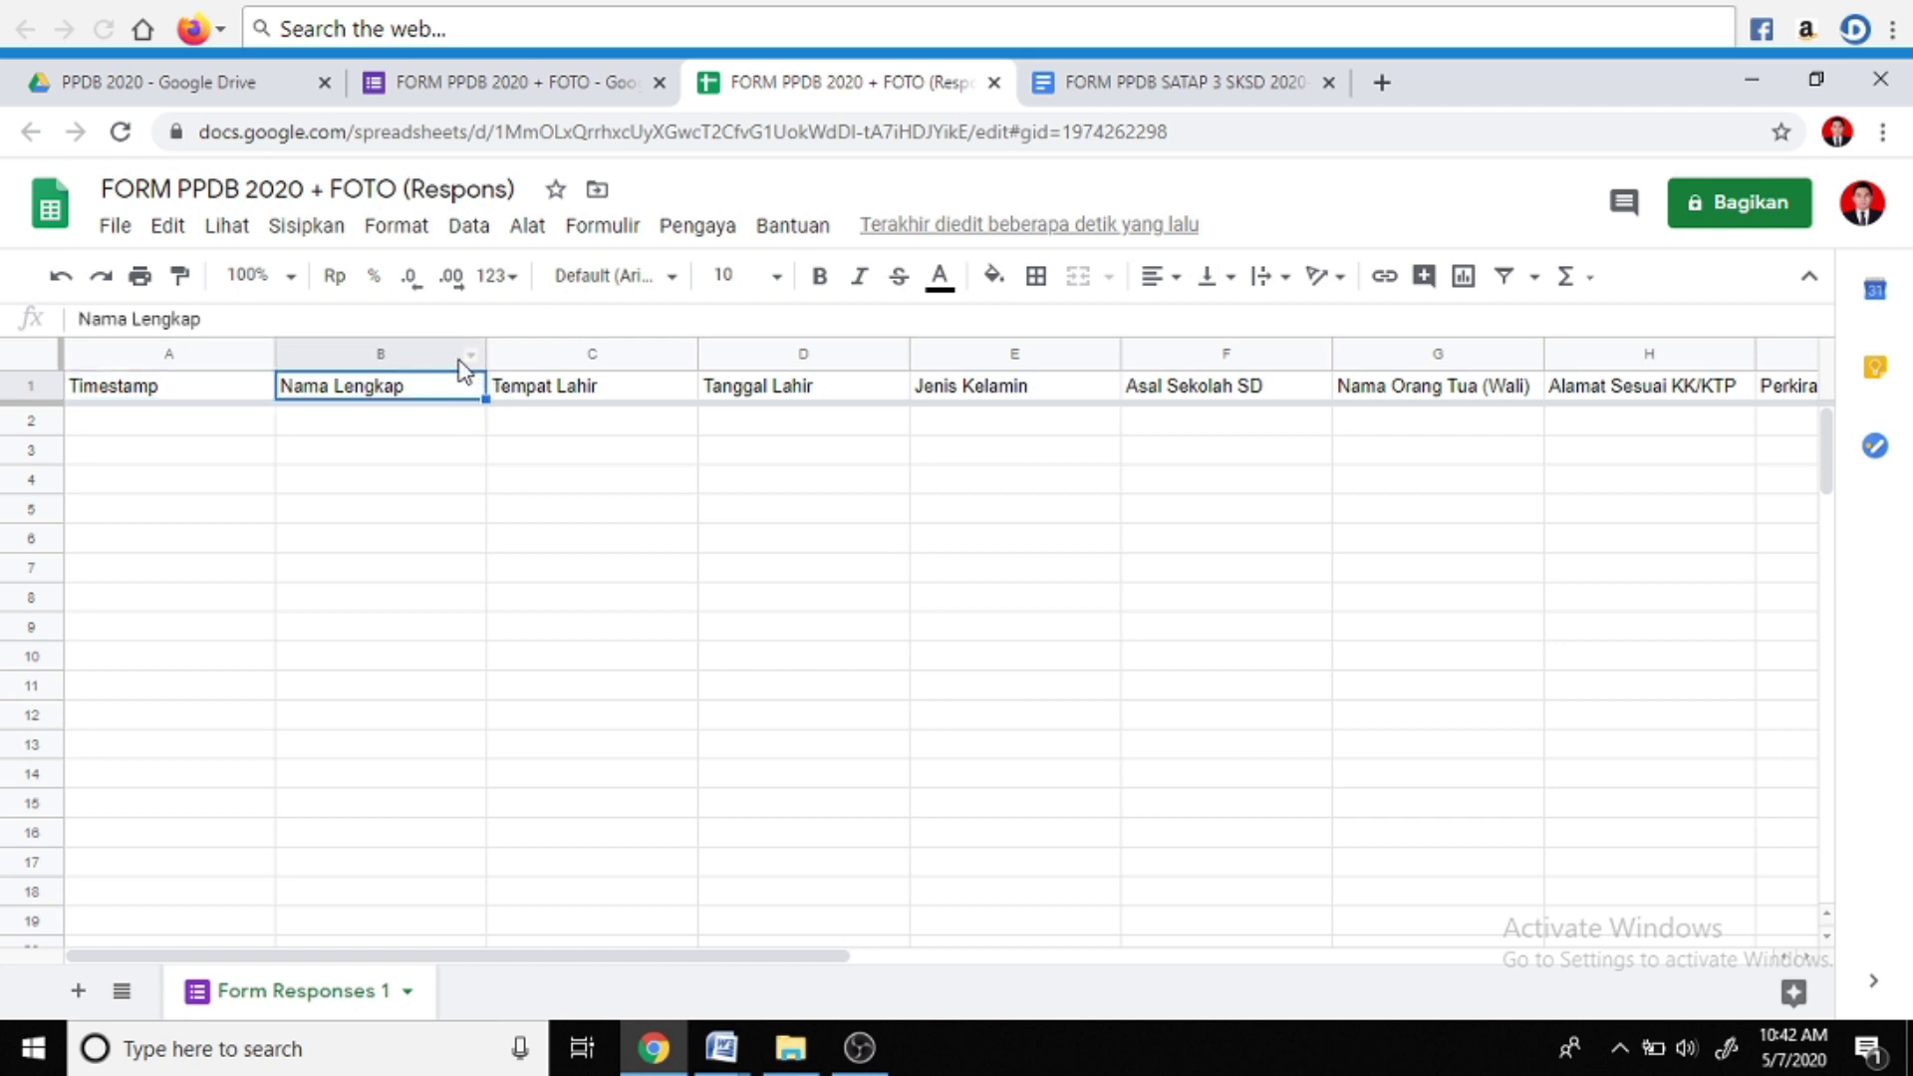
pyautogui.click(427, 361)
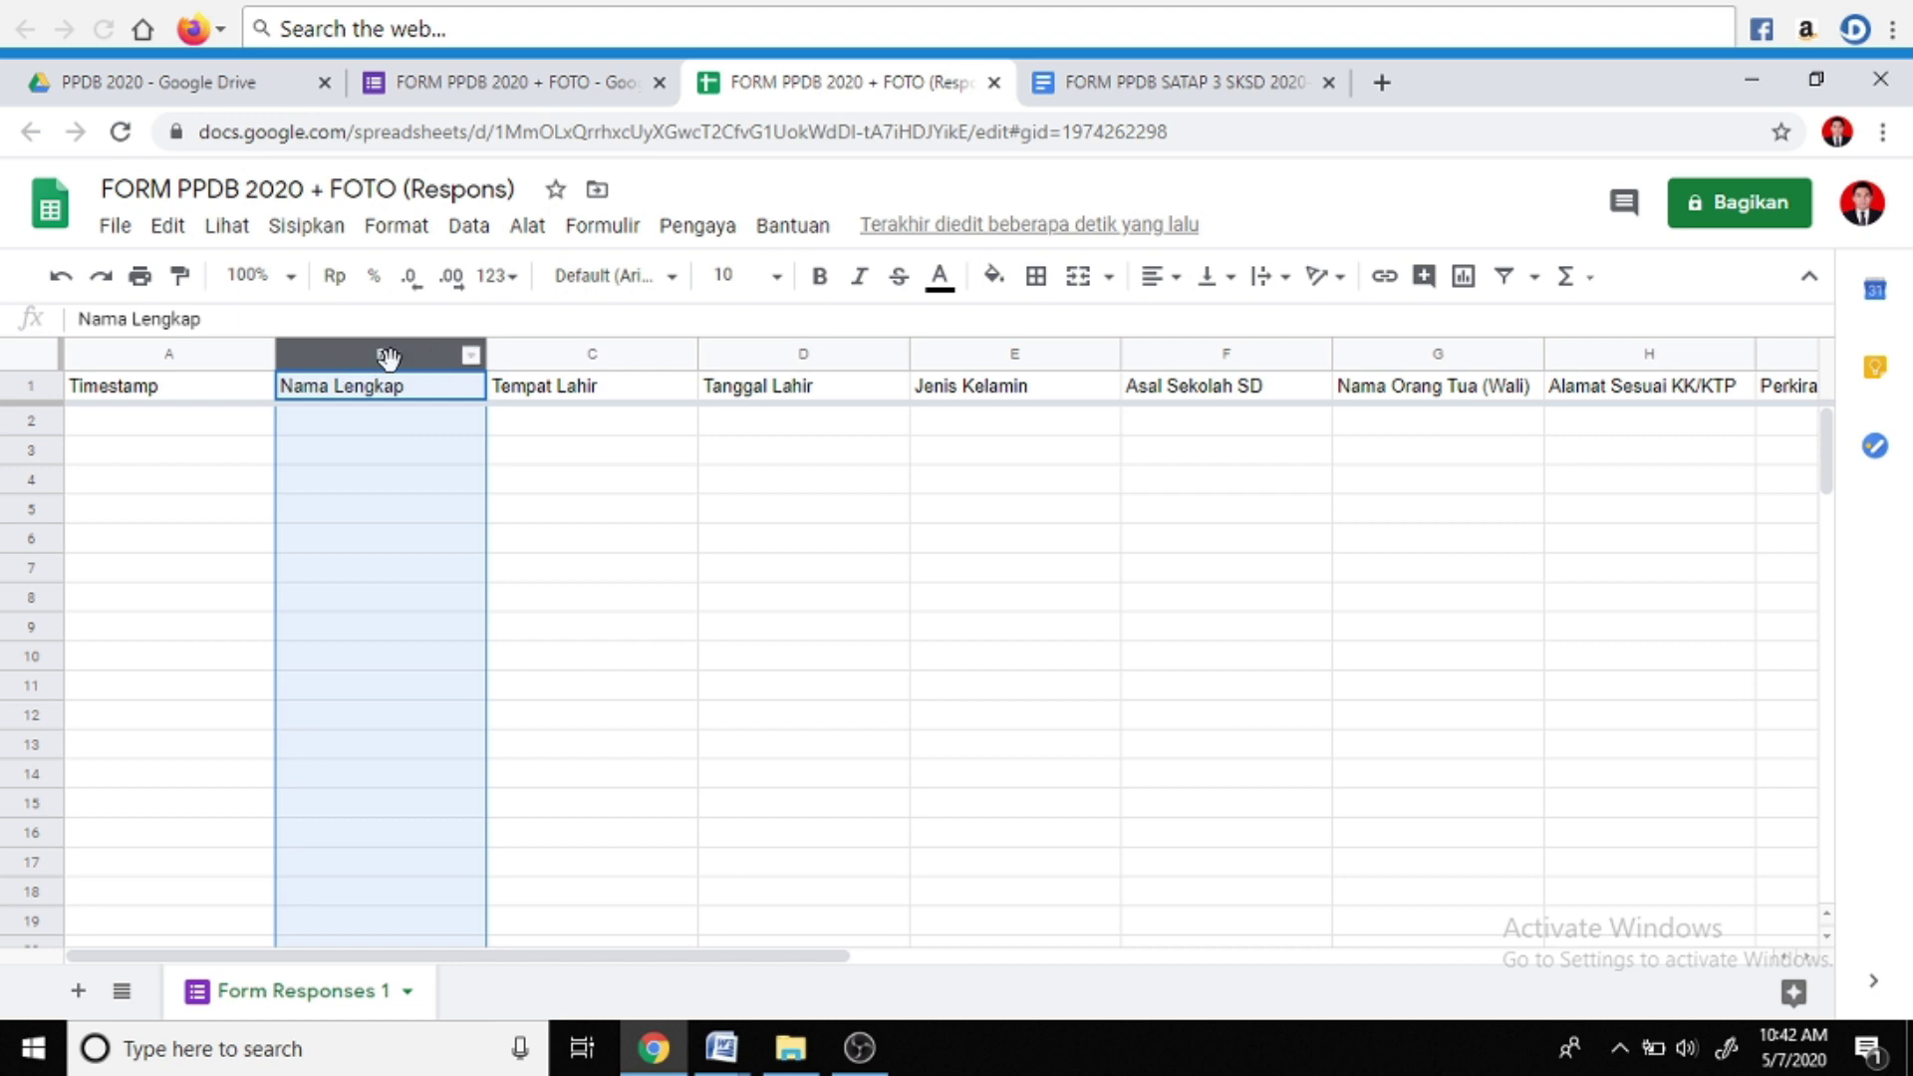
pyautogui.rightClick(470, 361)
pyautogui.click(433, 364)
pyautogui.rightClick(442, 364)
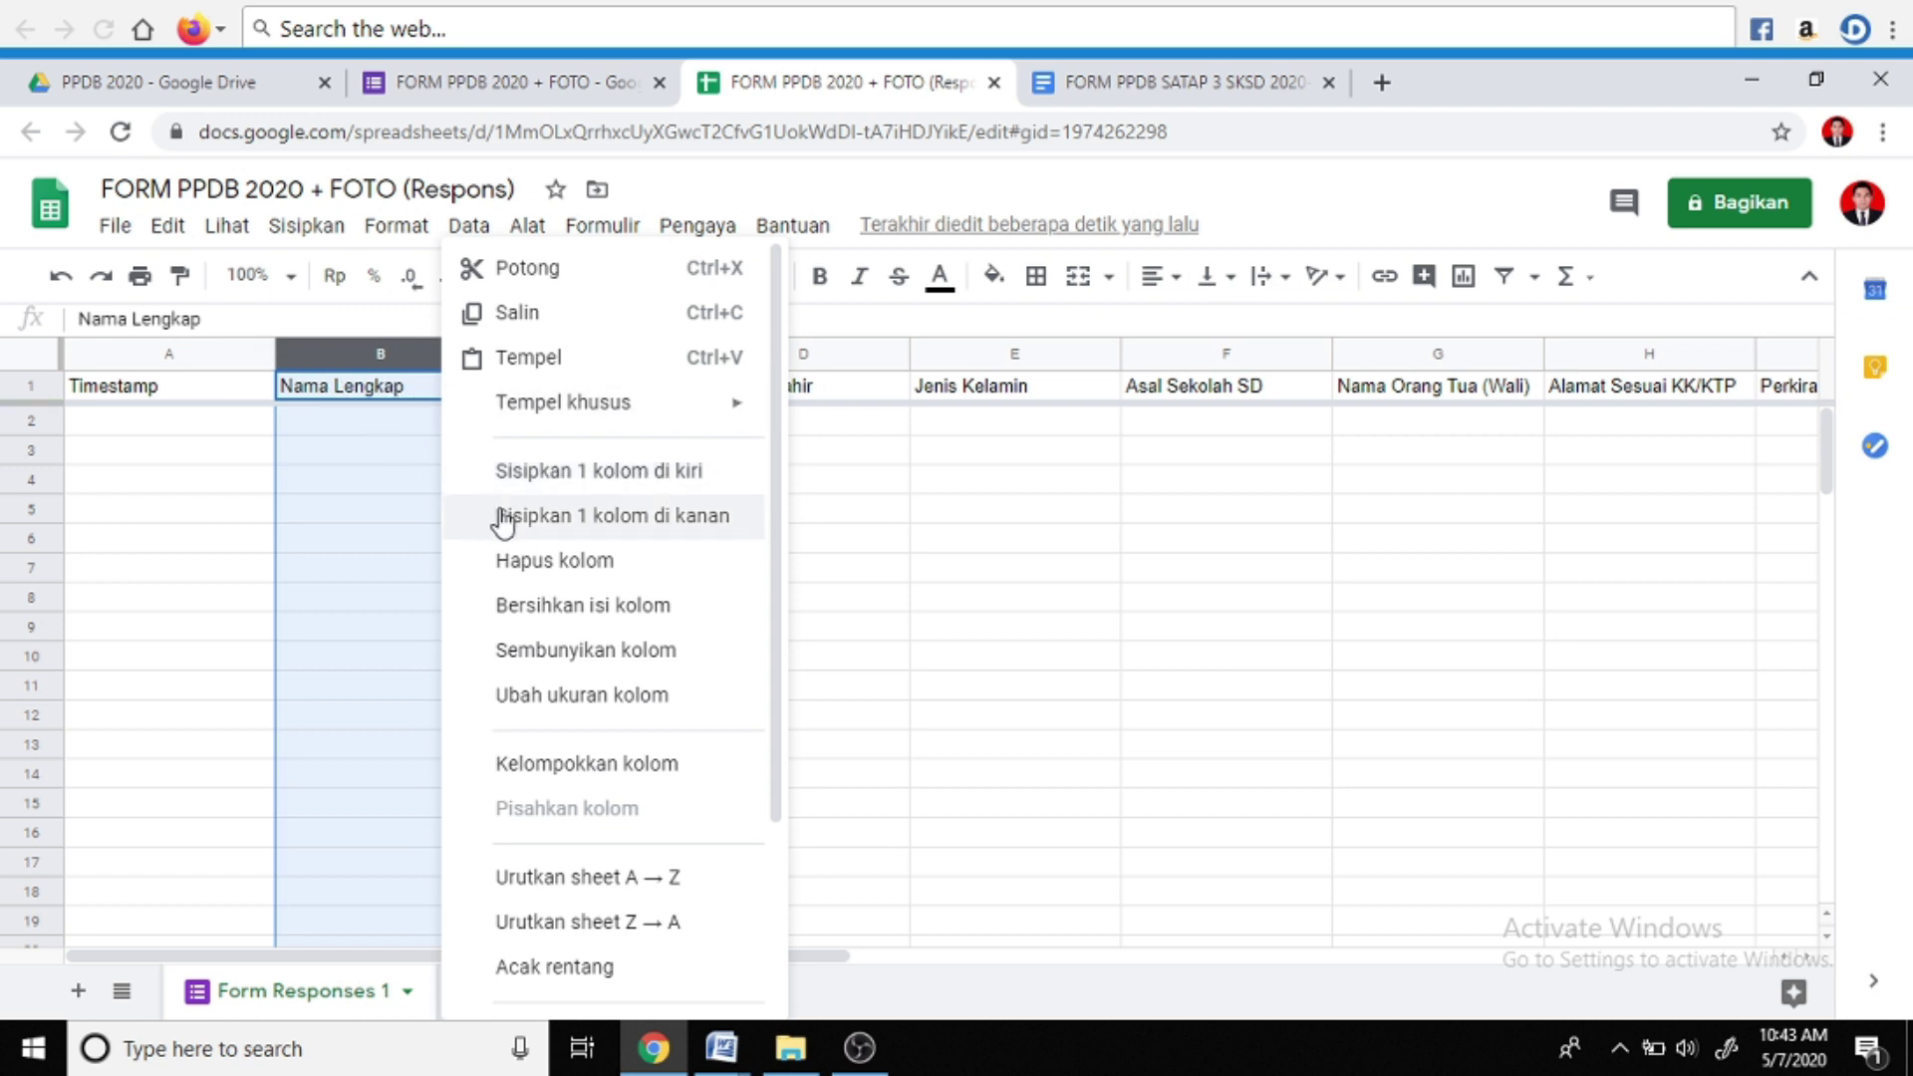
pyautogui.click(693, 523)
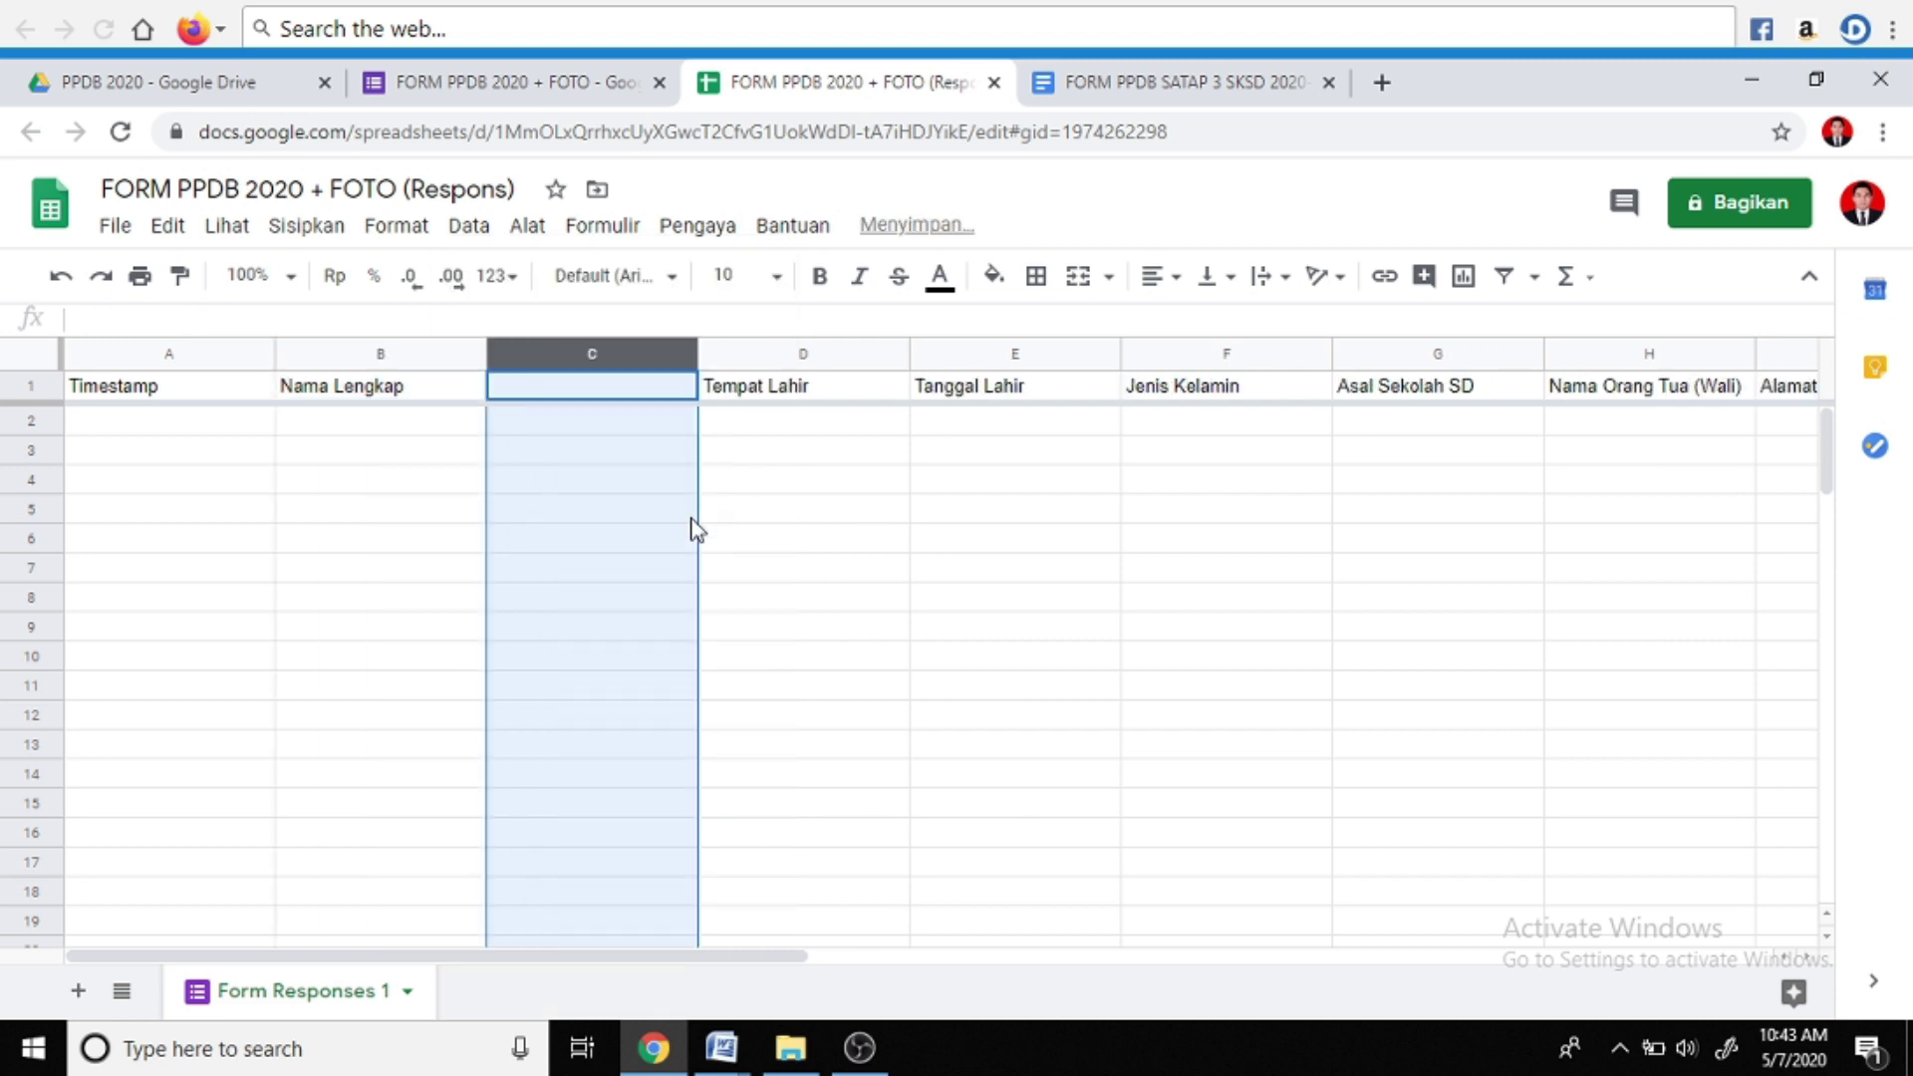
pyautogui.click(639, 394)
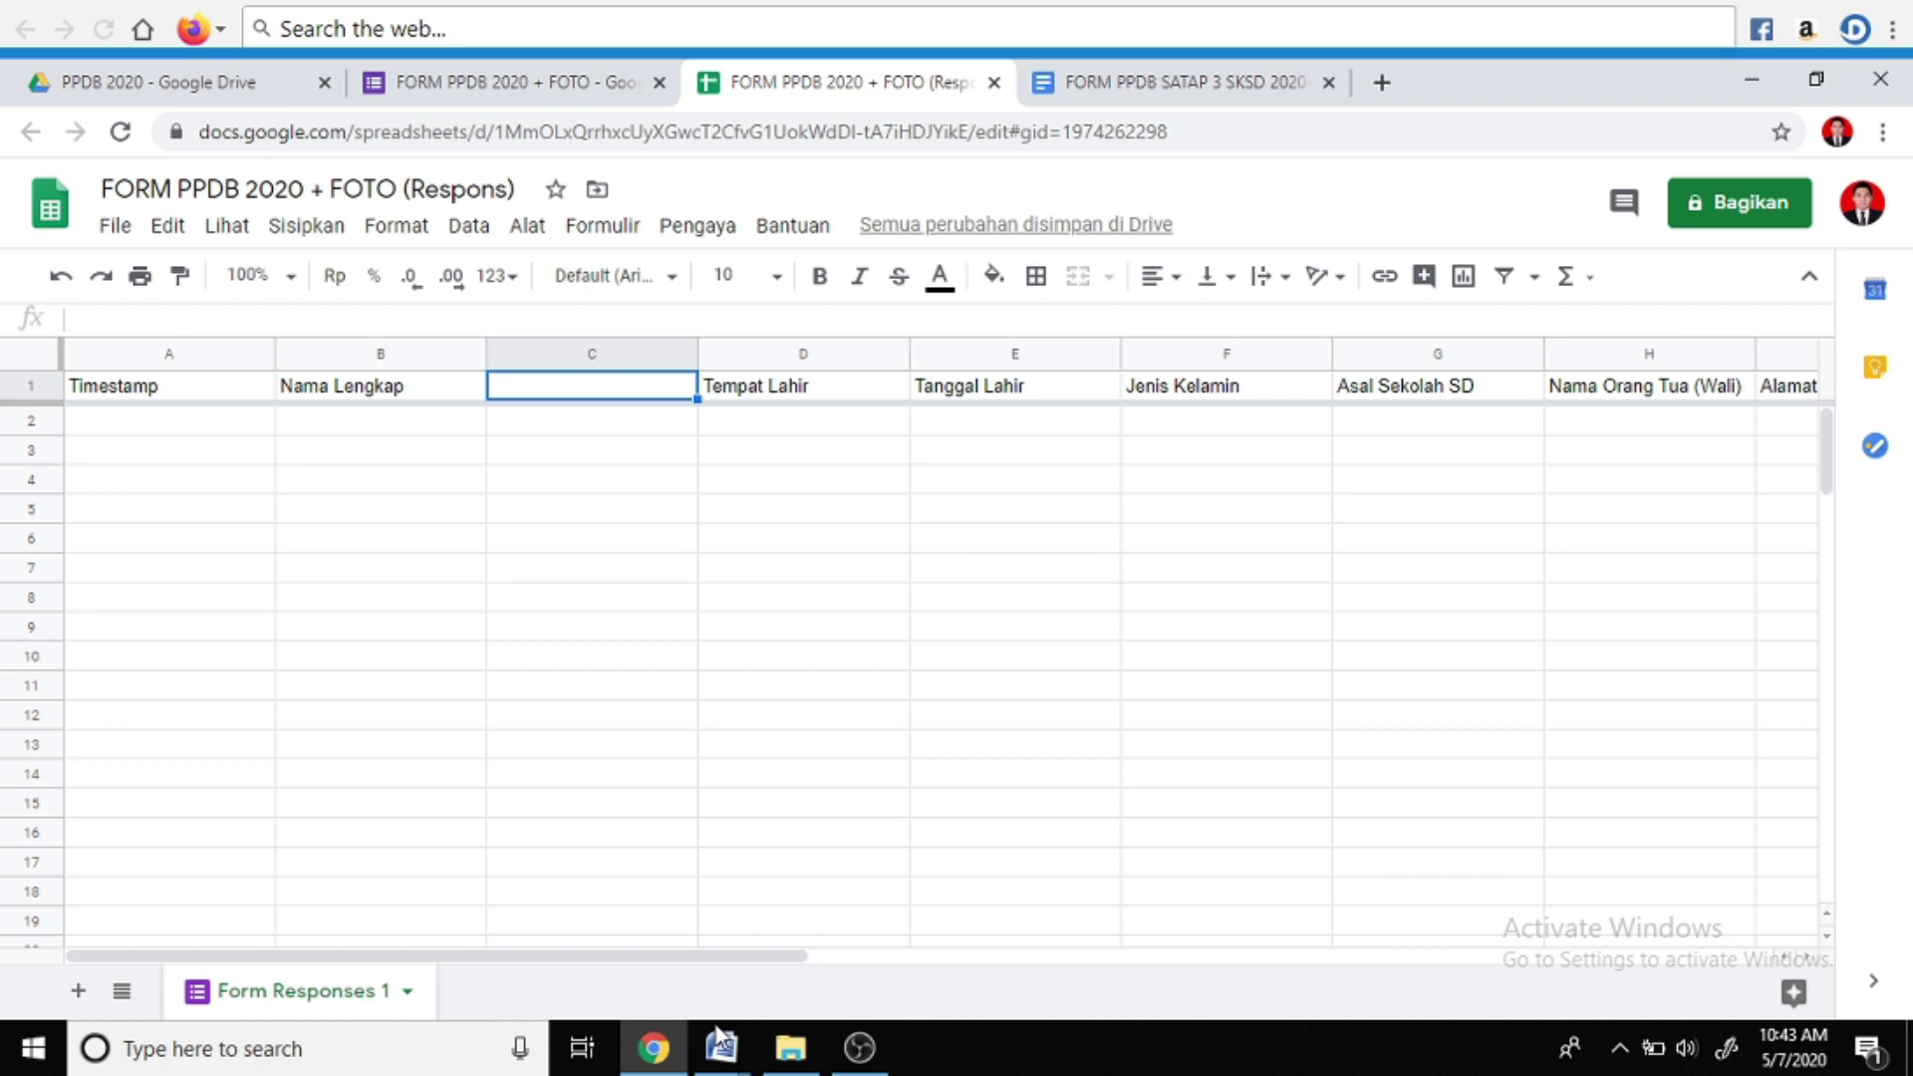
pyautogui.moveTo(730, 1044)
pyautogui.click(604, 937)
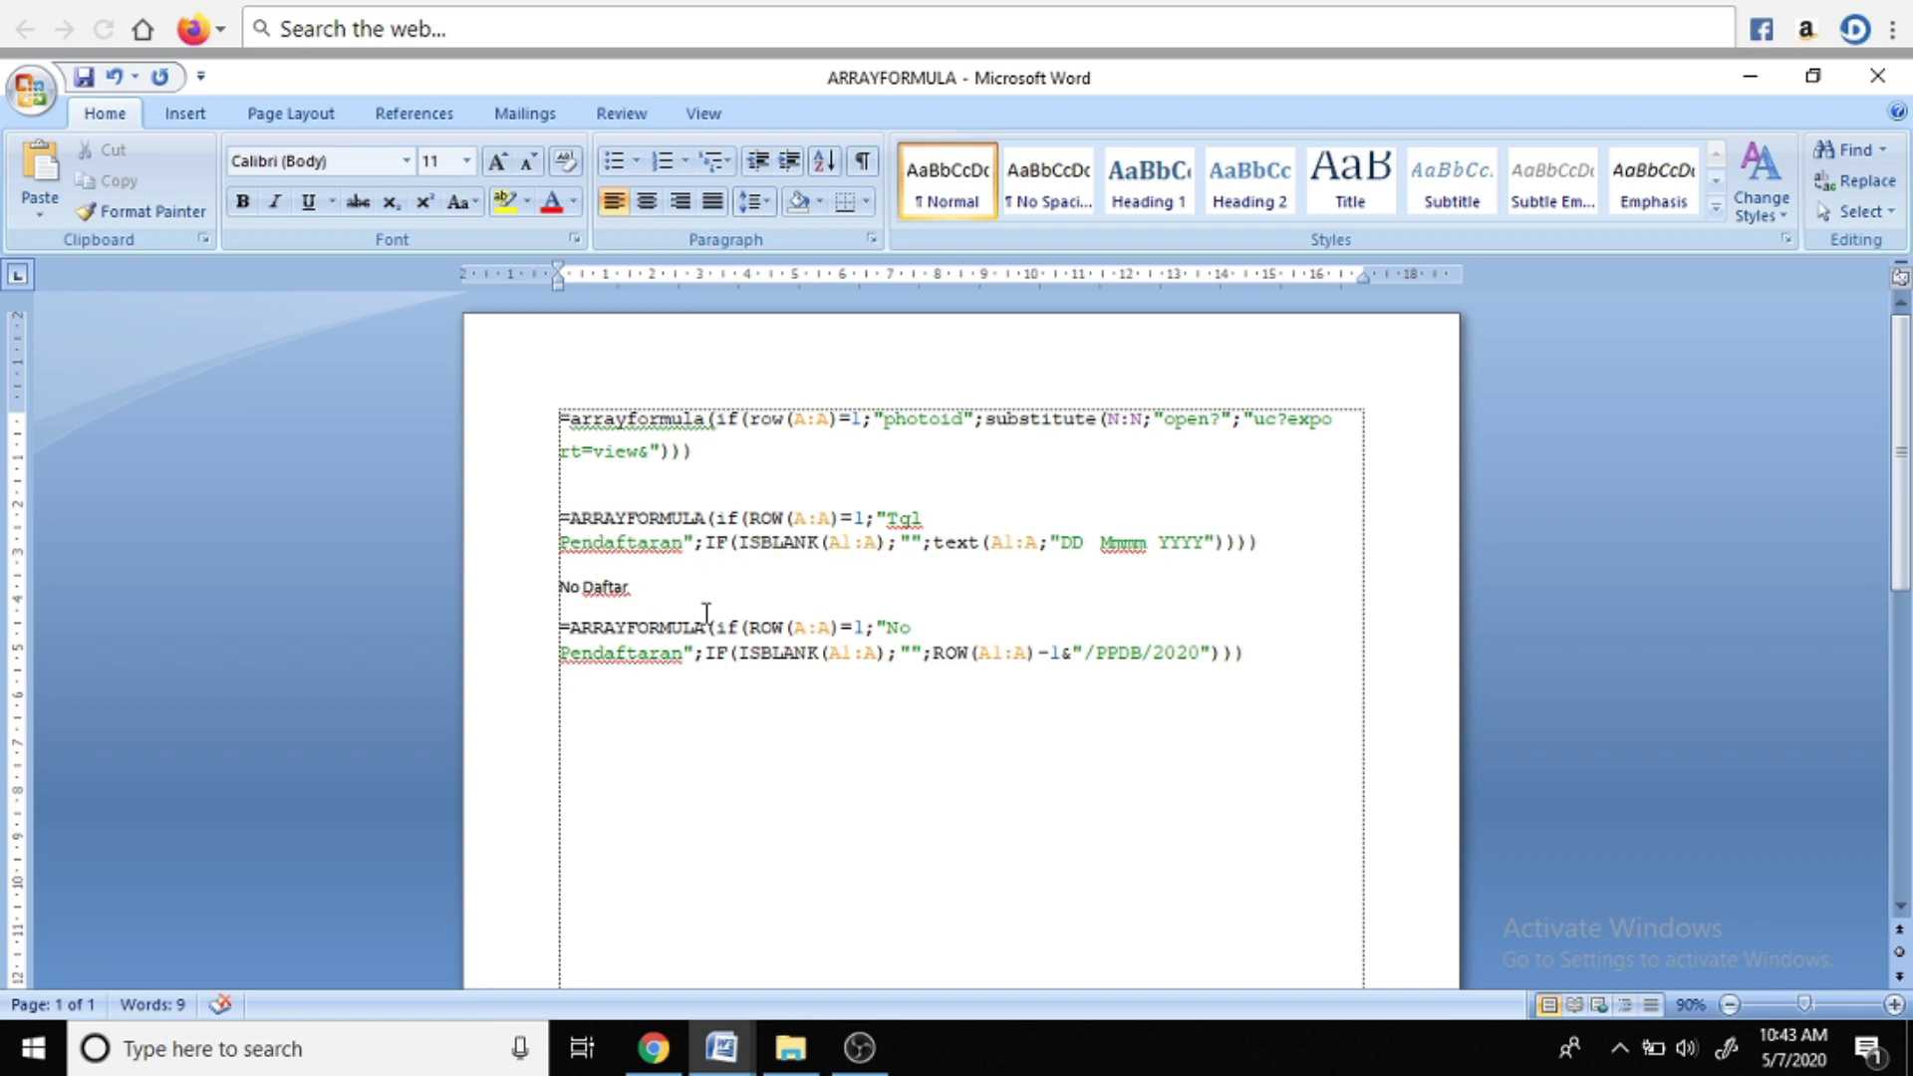
# Copy the No Pendaftaran ARRAYFORMULA from the Word notes and return to the spreadsheet
pyautogui.moveTo(559, 631); pyautogui.dragTo(1229, 648)
pyautogui.hotkey('ctrl', 'c')
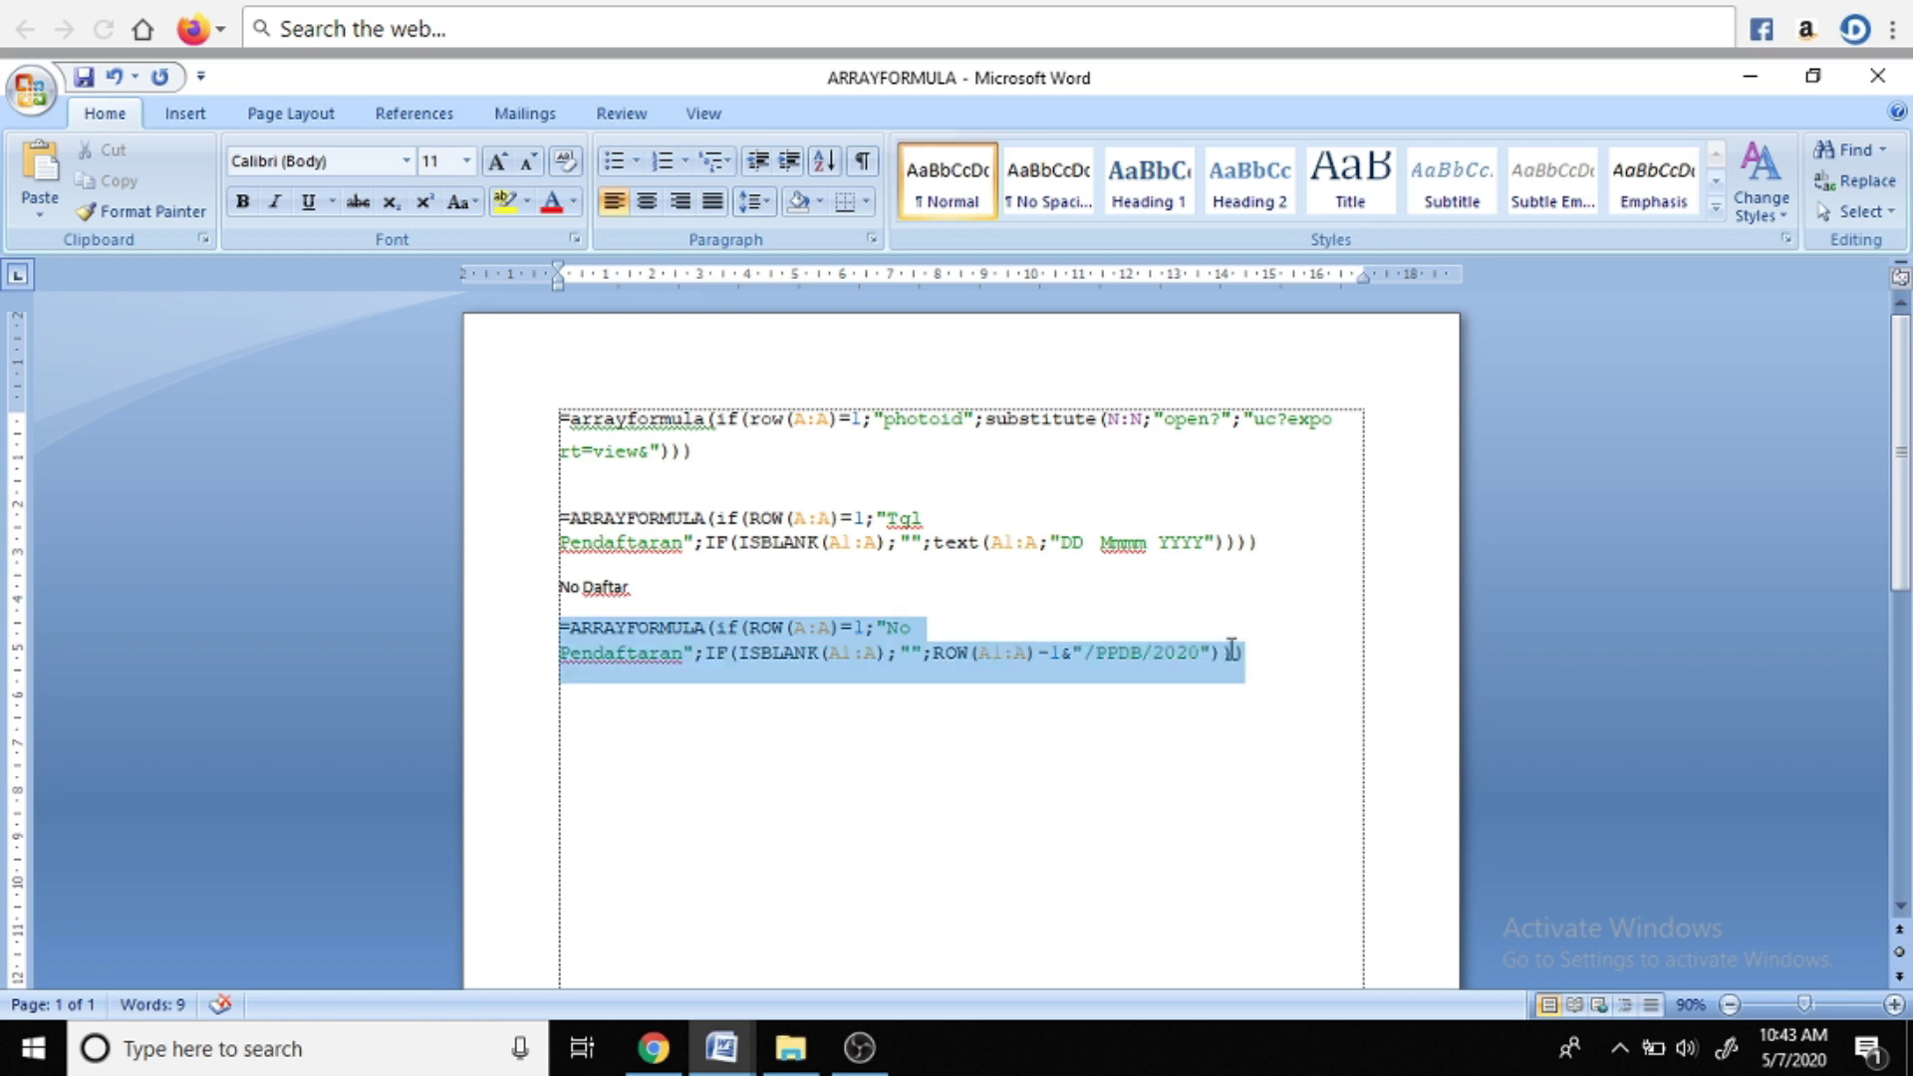
pyautogui.rightClick(889, 642)
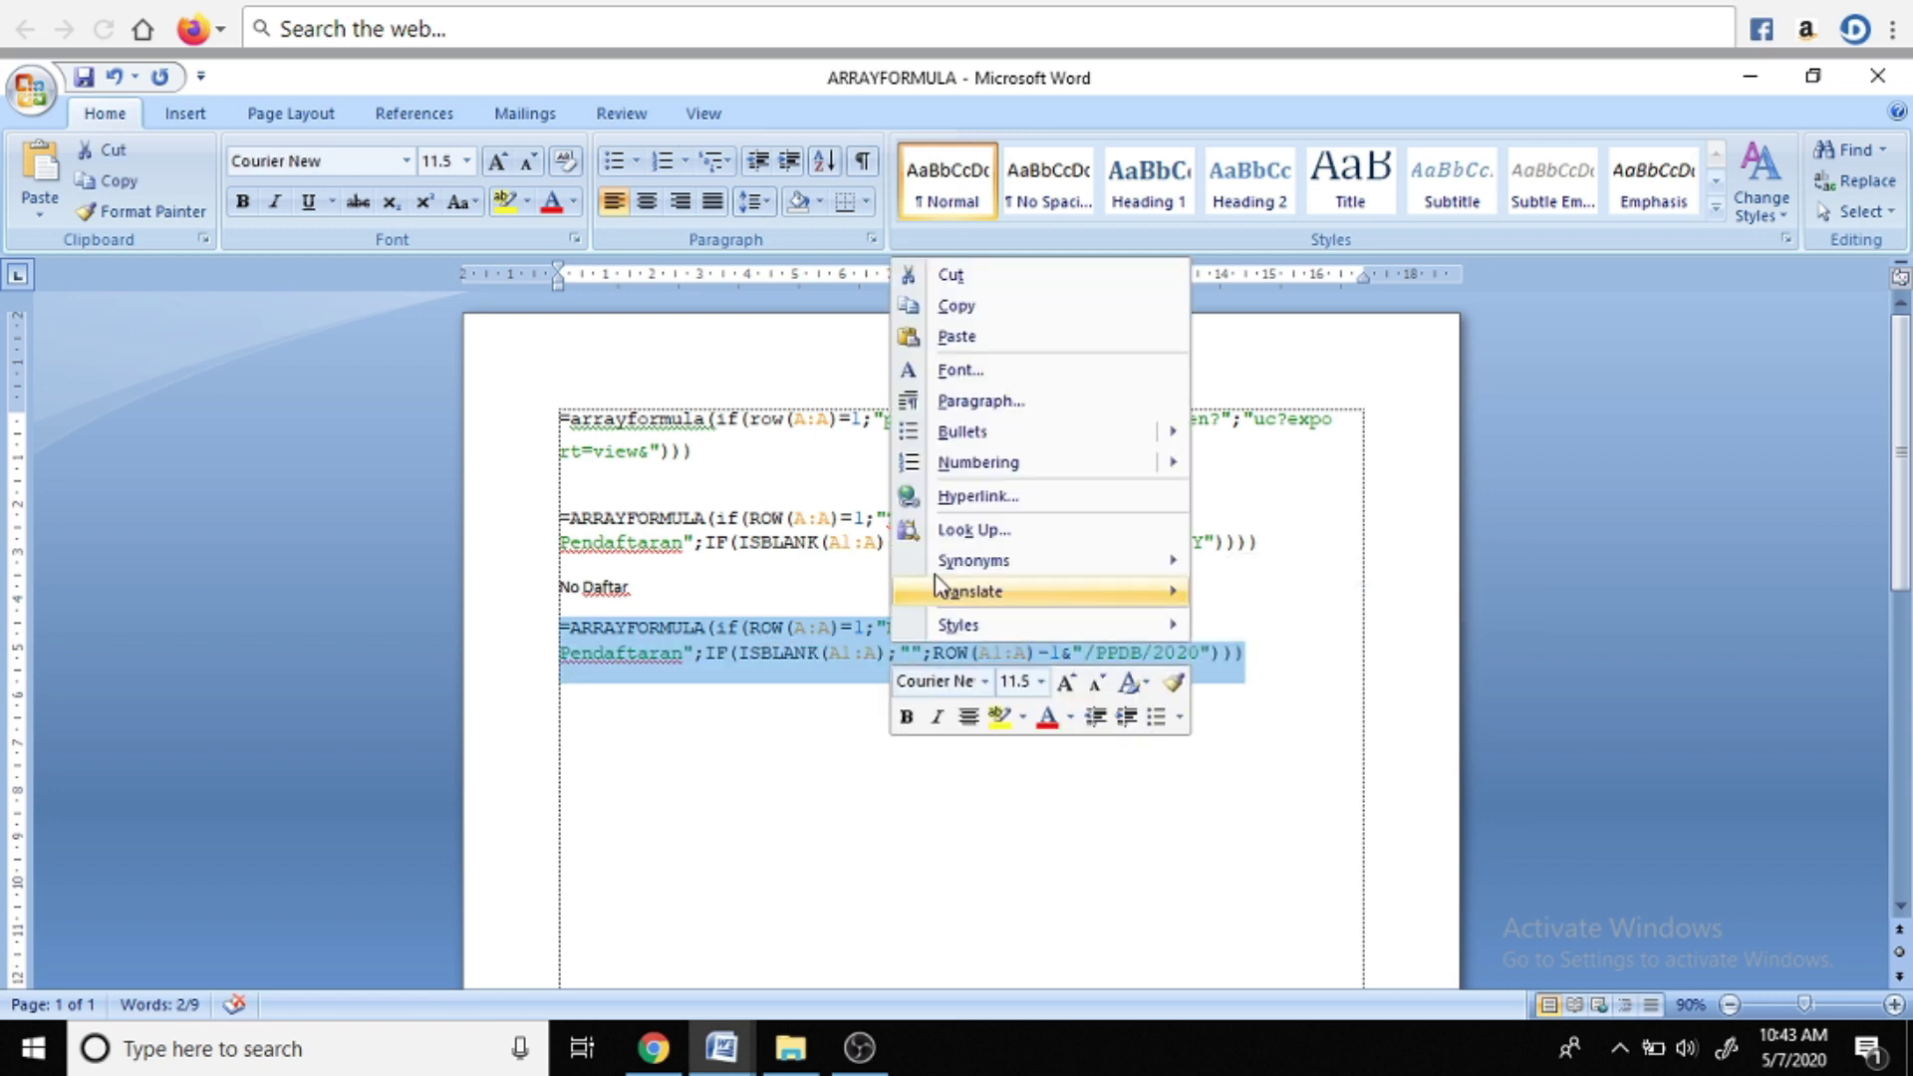
pyautogui.click(962, 308)
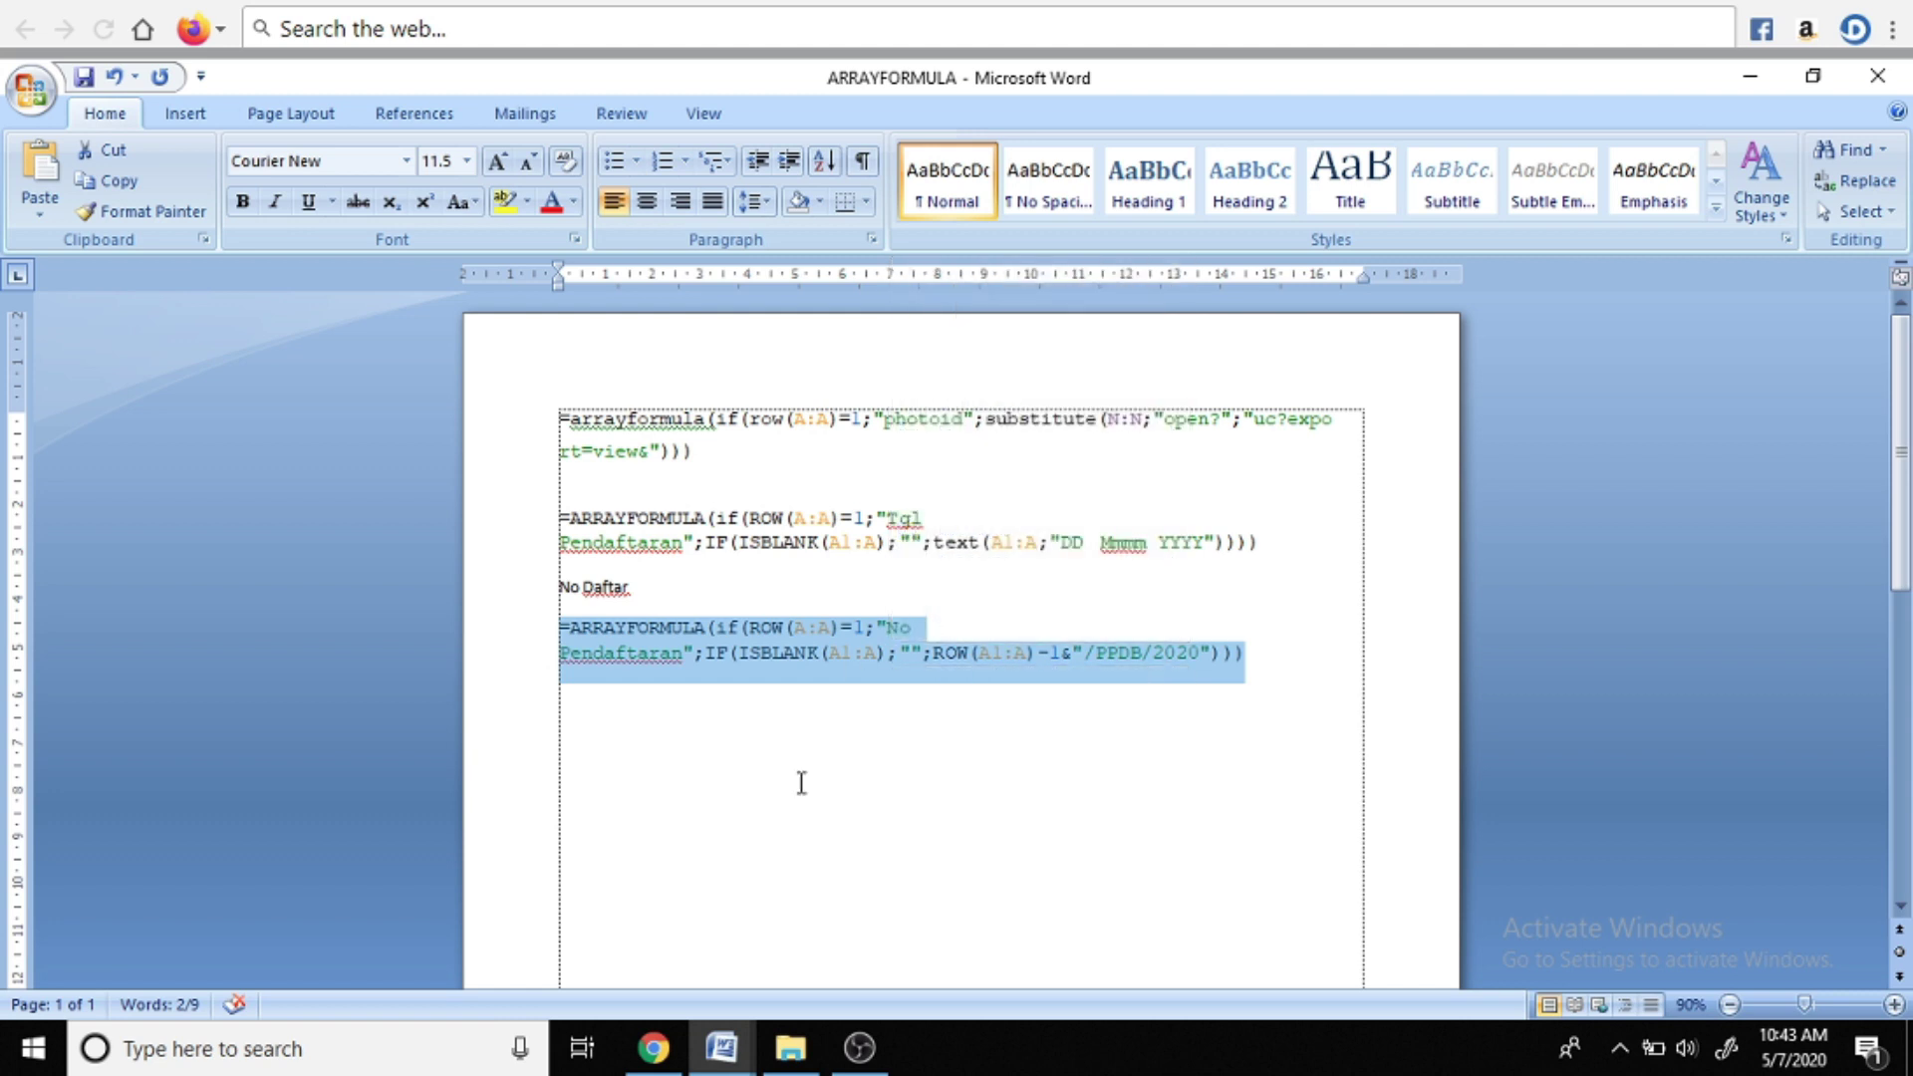
pyautogui.click(661, 1047)
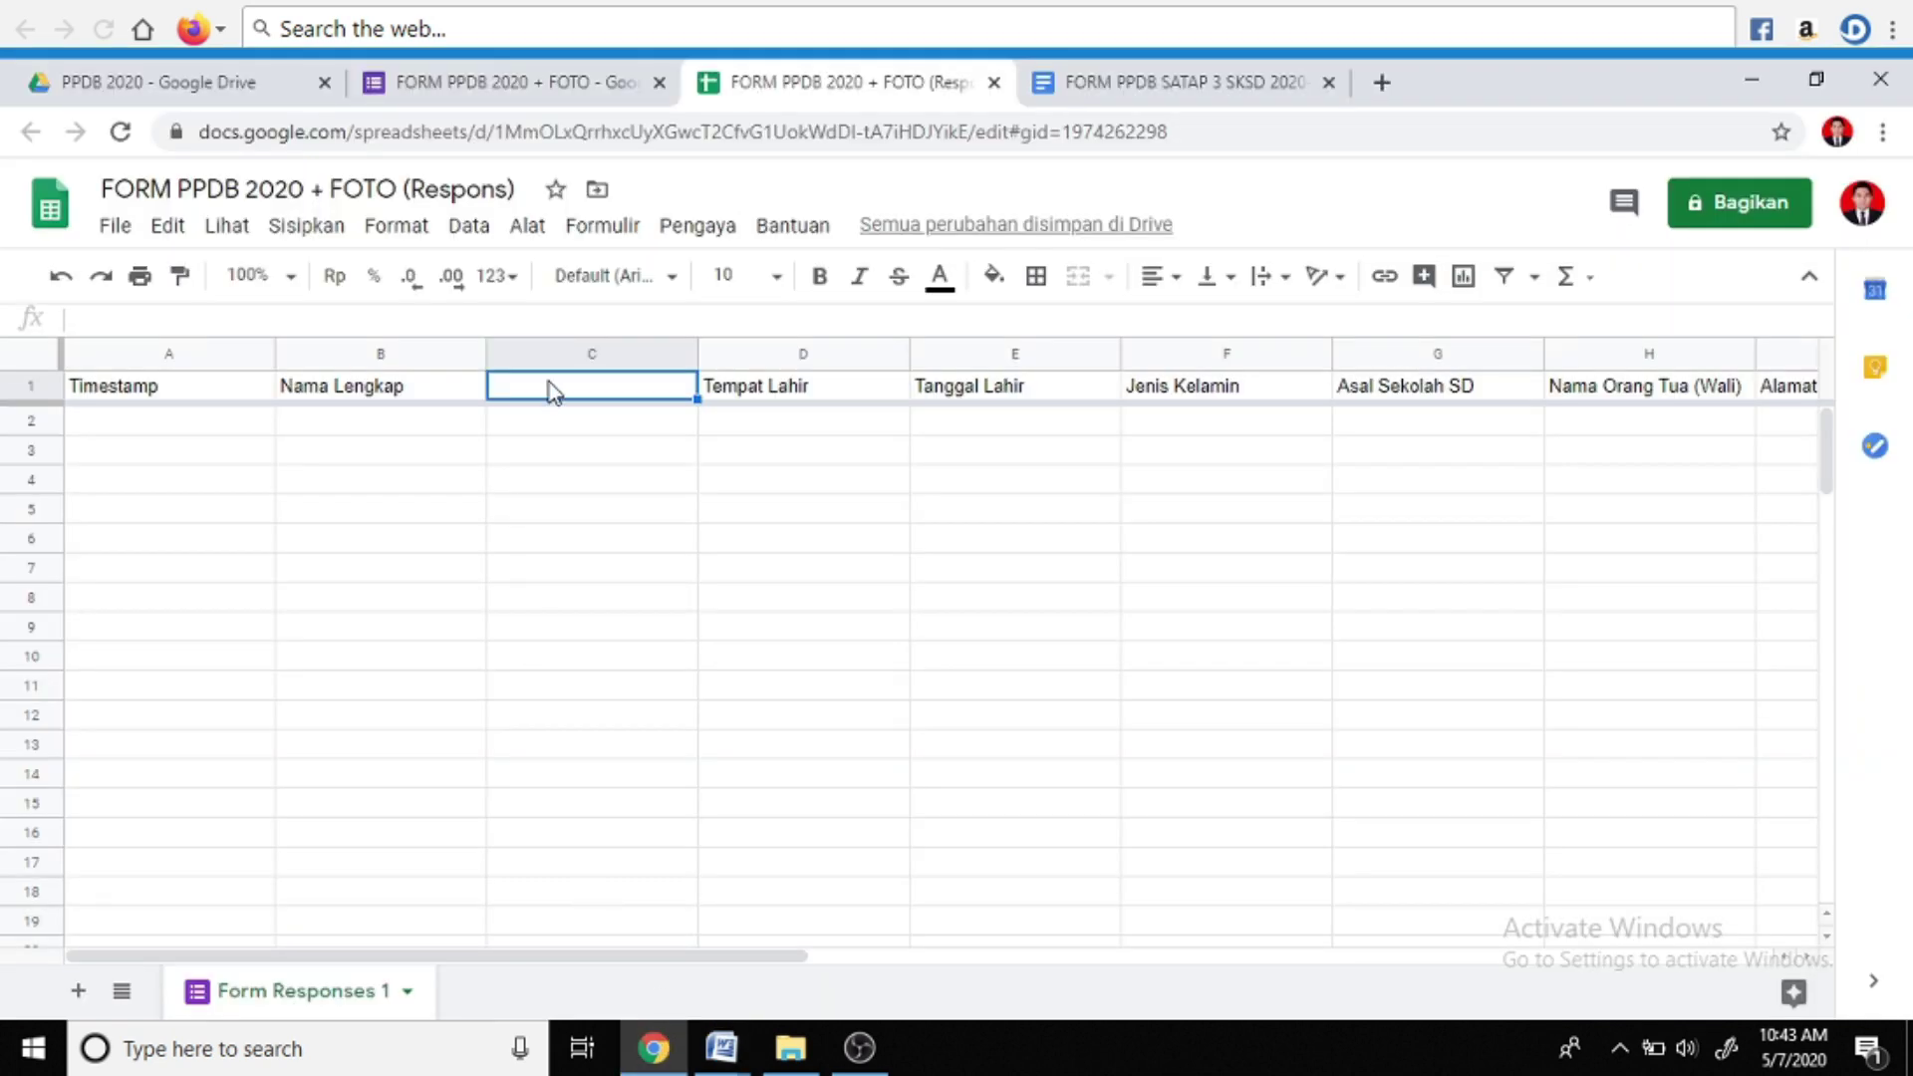
# Paste the No Pendaftaran ARRAYFORMULA into cell C1
pyautogui.click(378, 318)
pyautogui.hotkey('ctrl', 'v')
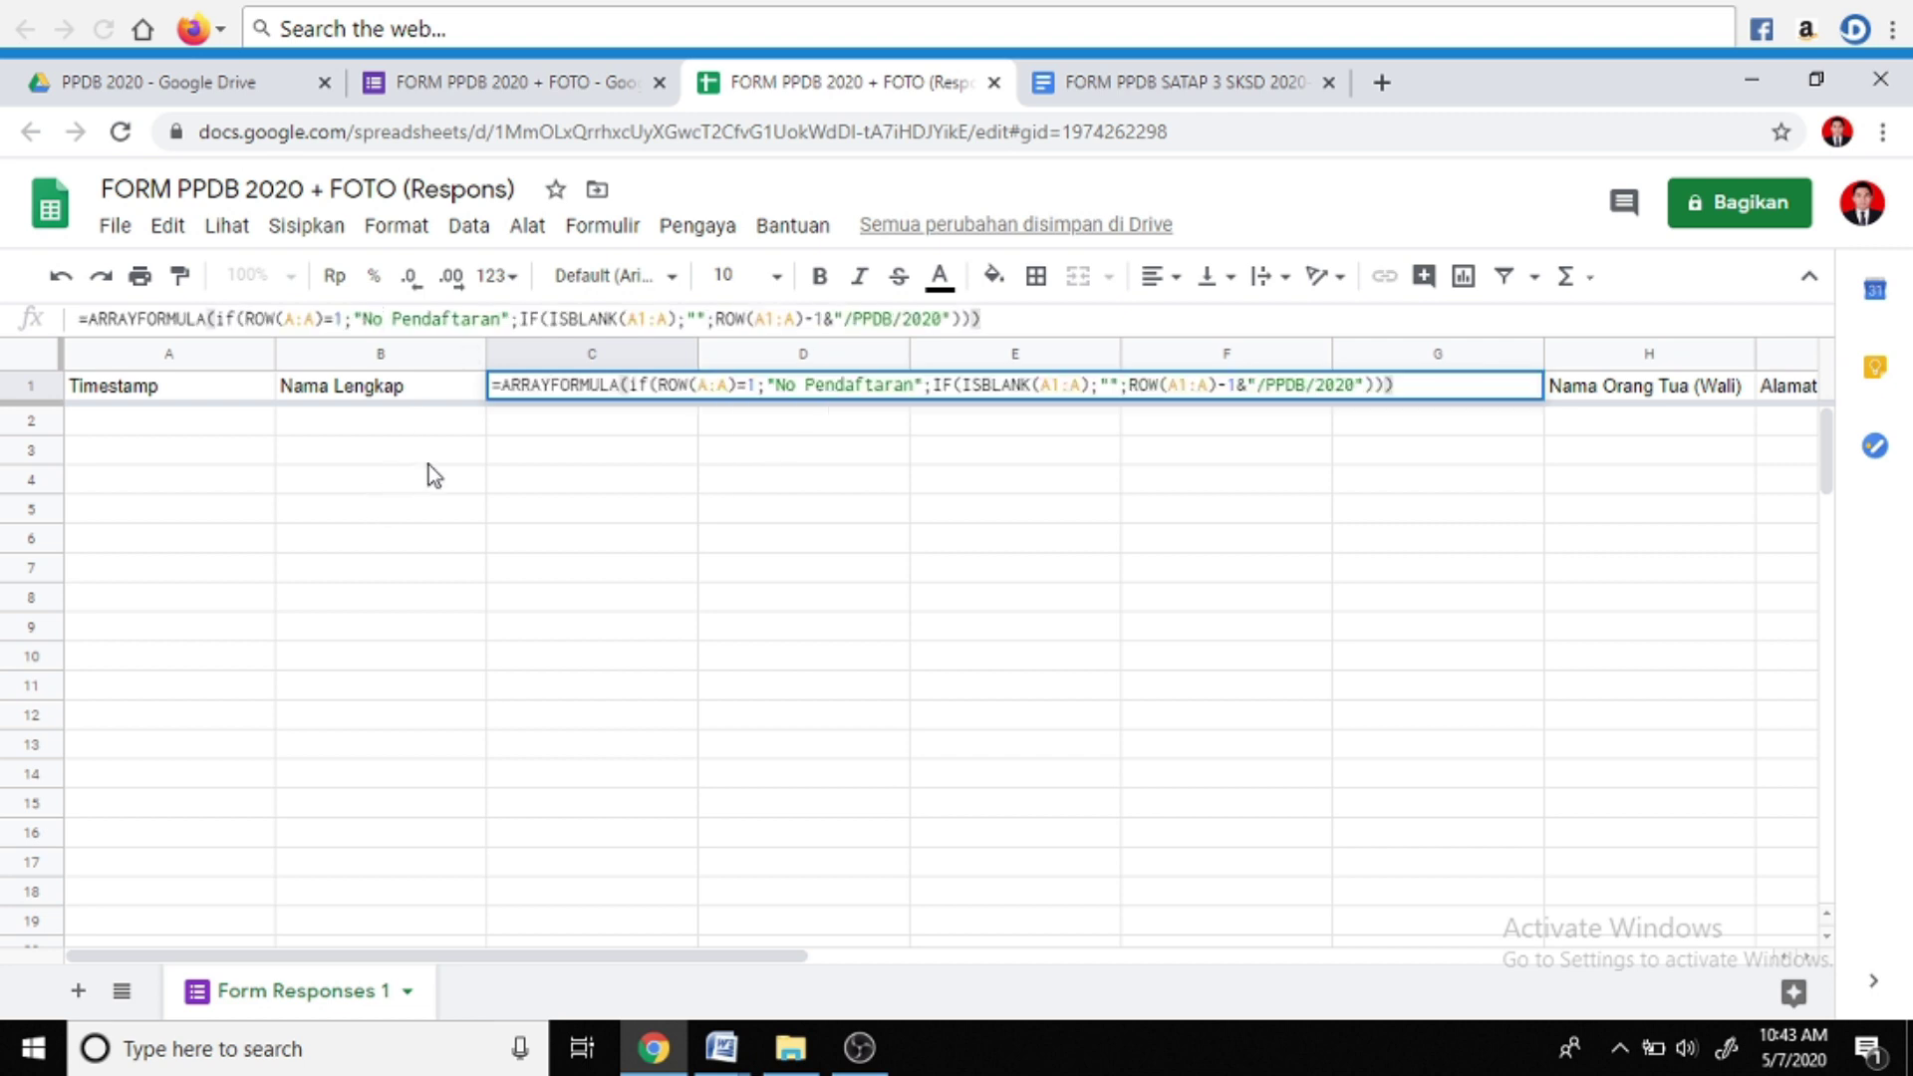
pyautogui.press('Return')
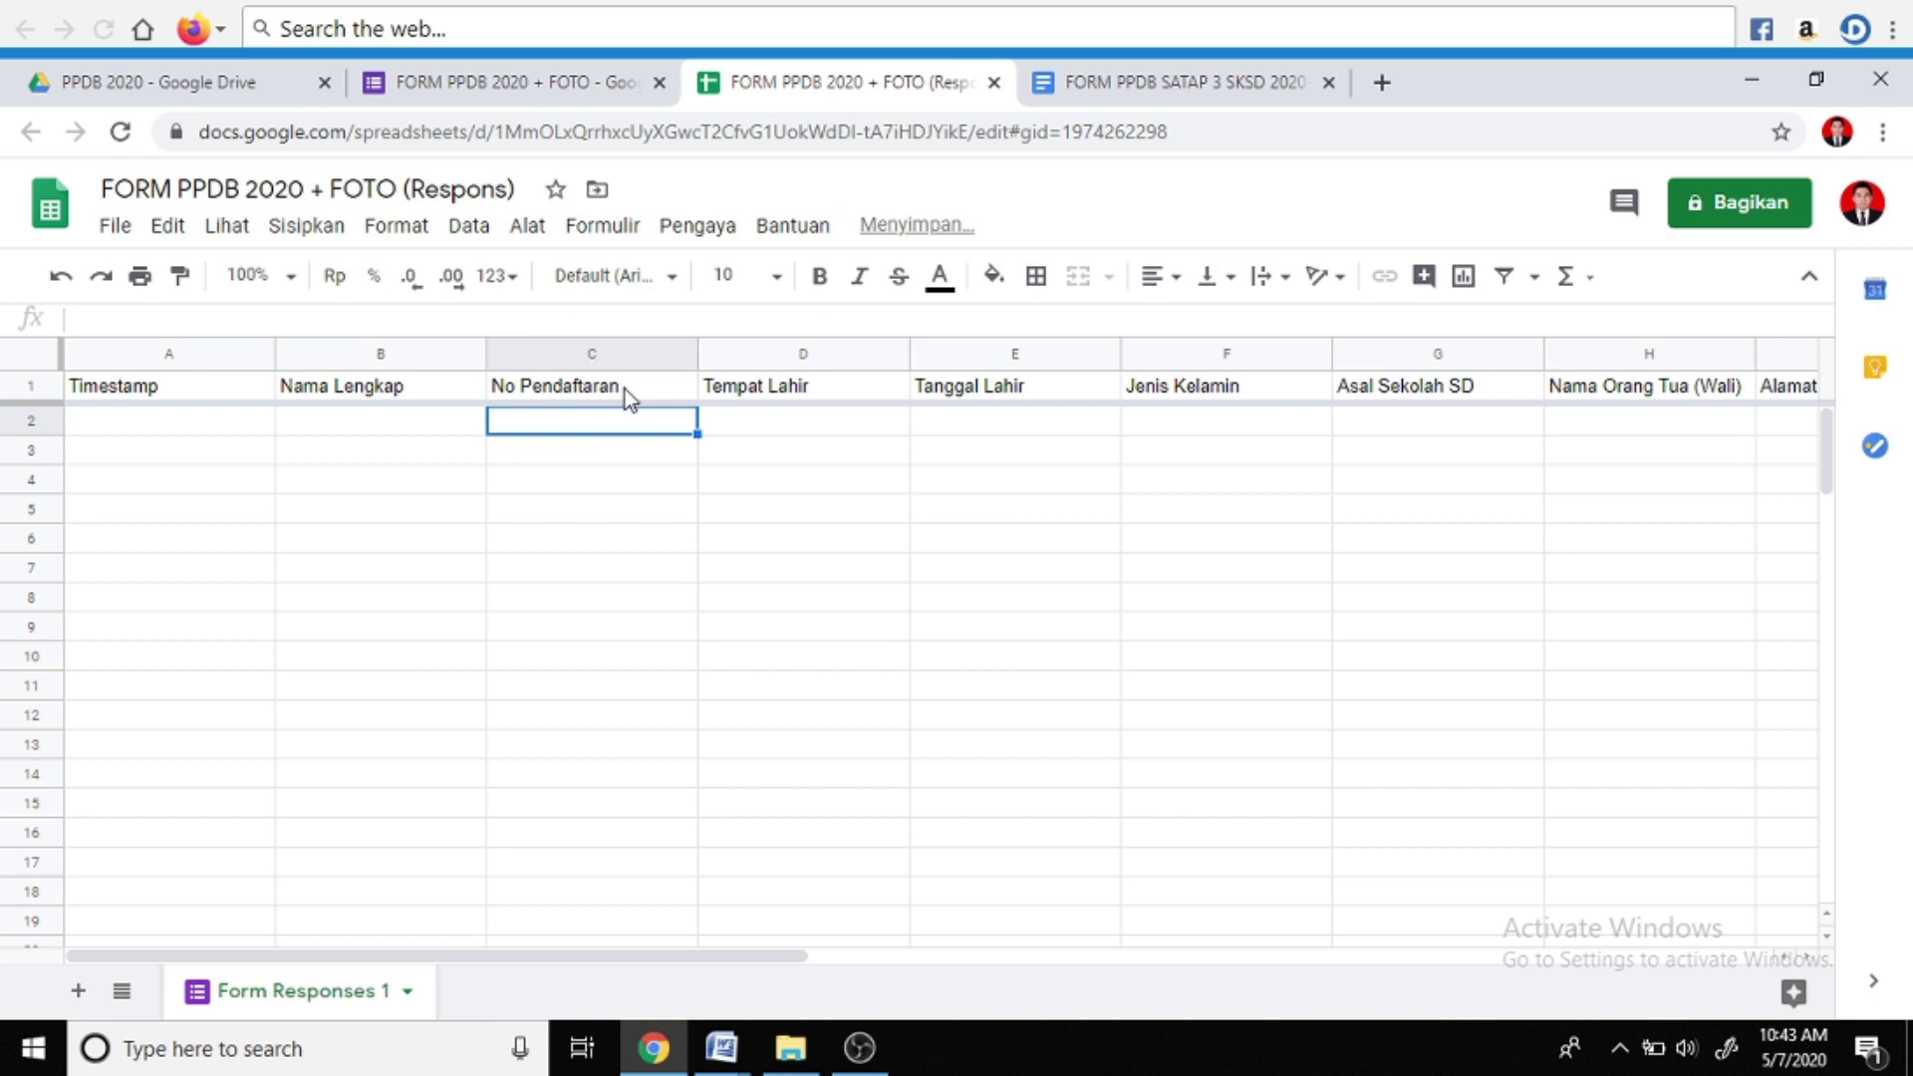
# Insert an empty column D left of Tempat Lahir and select cell D1
pyautogui.click(734, 354)
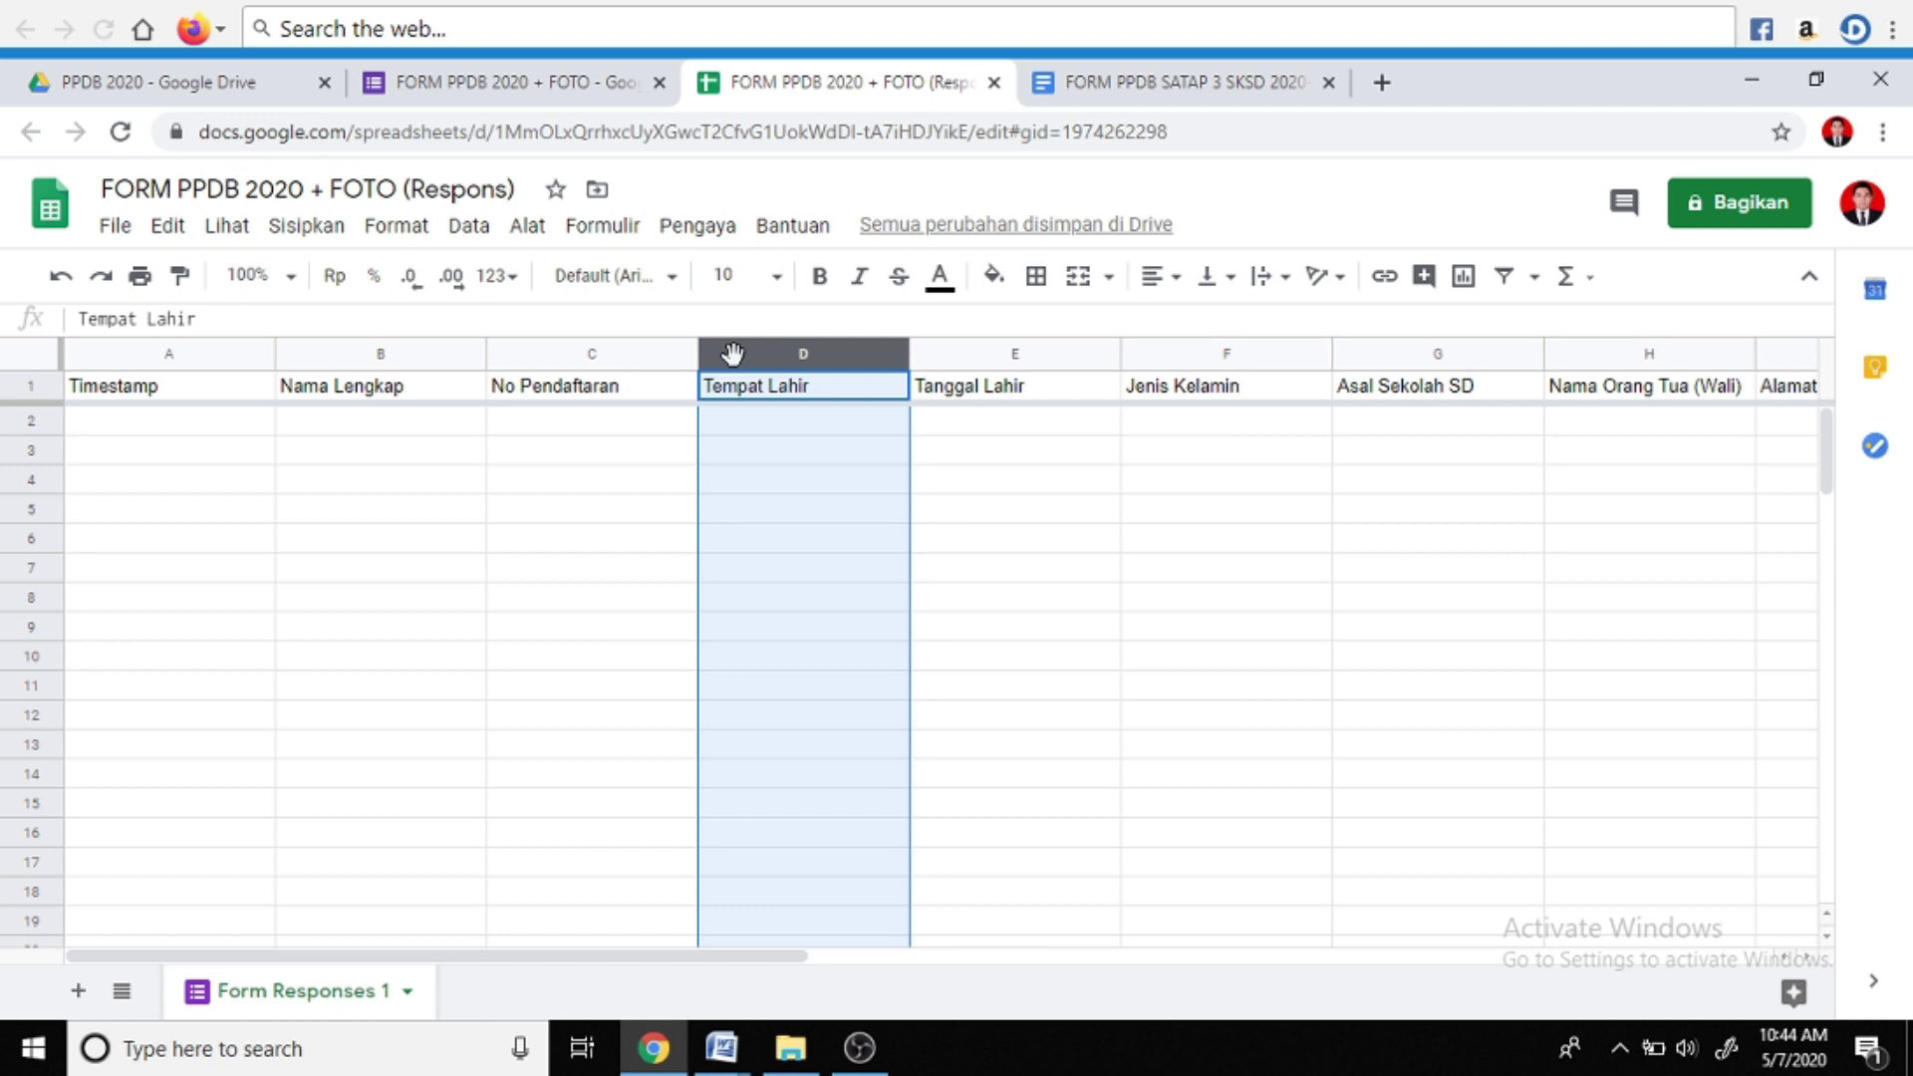
pyautogui.click(616, 355)
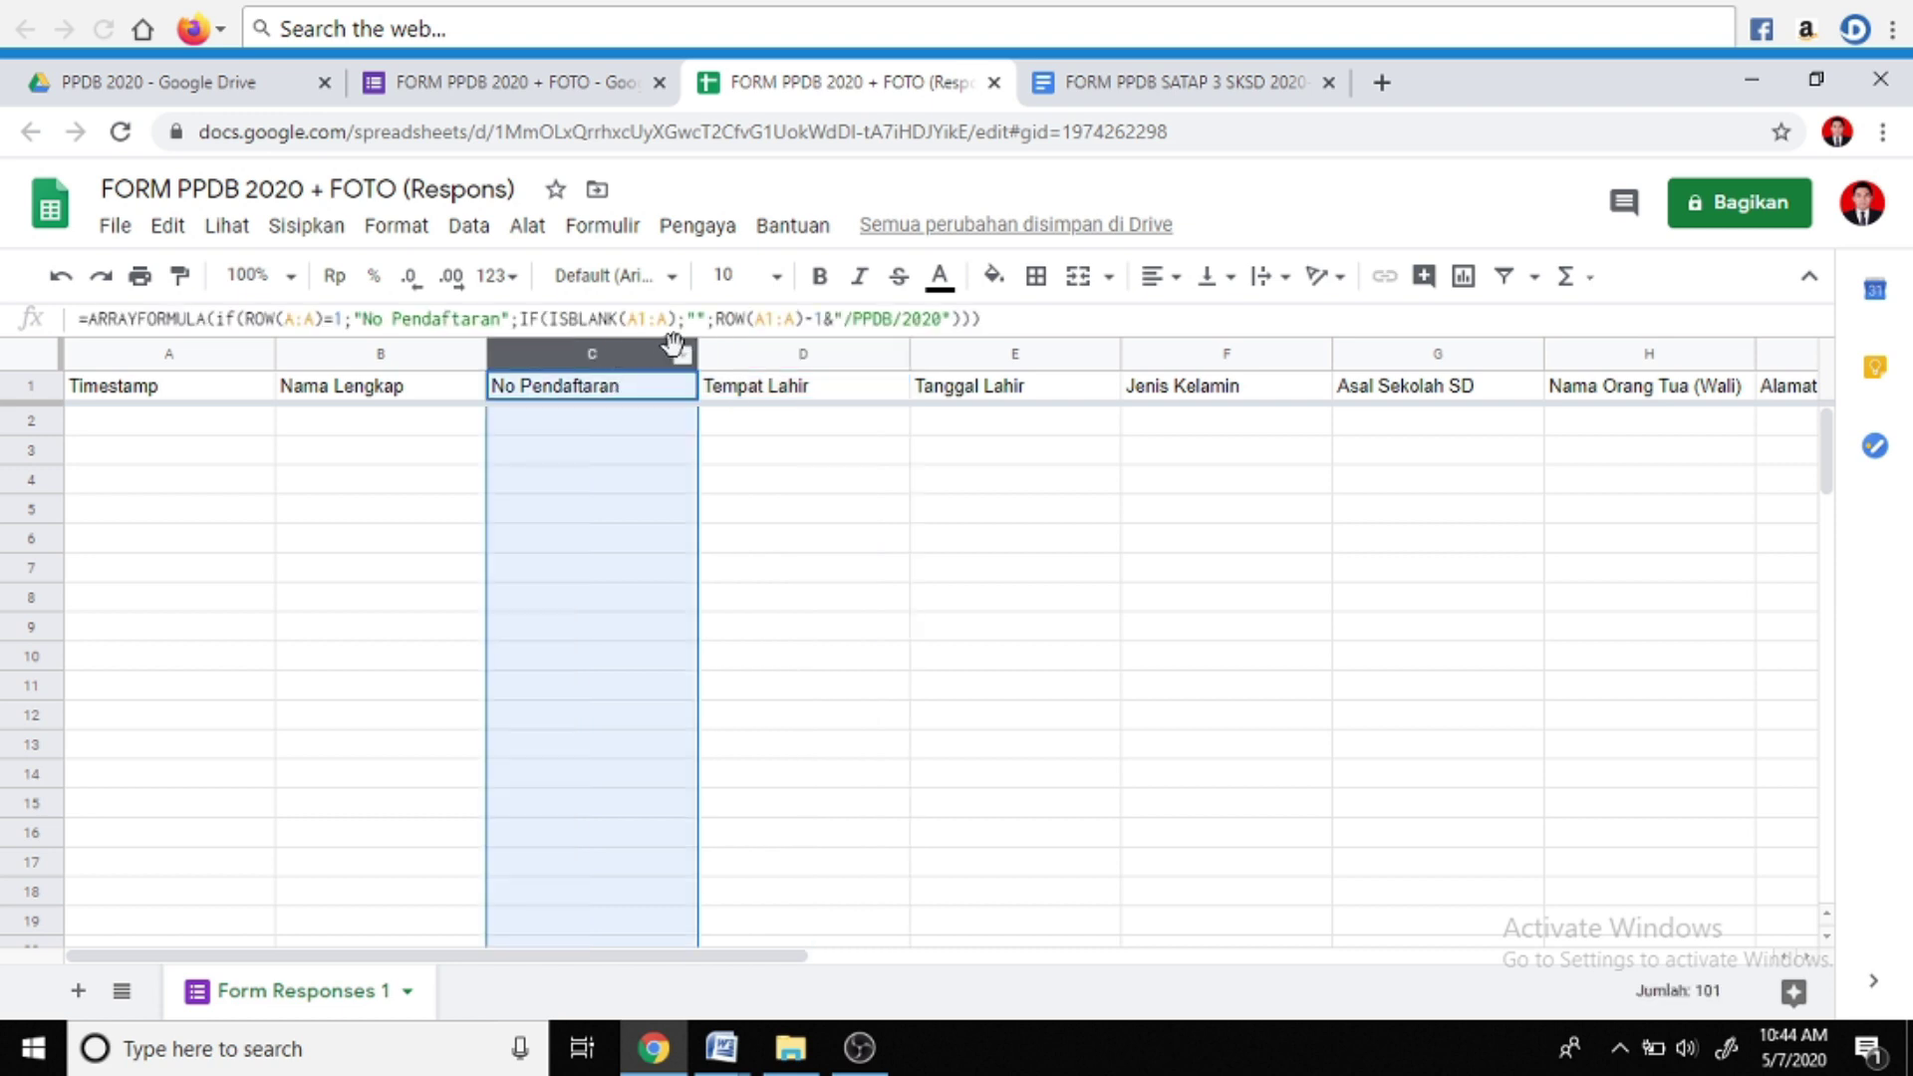
pyautogui.click(742, 354)
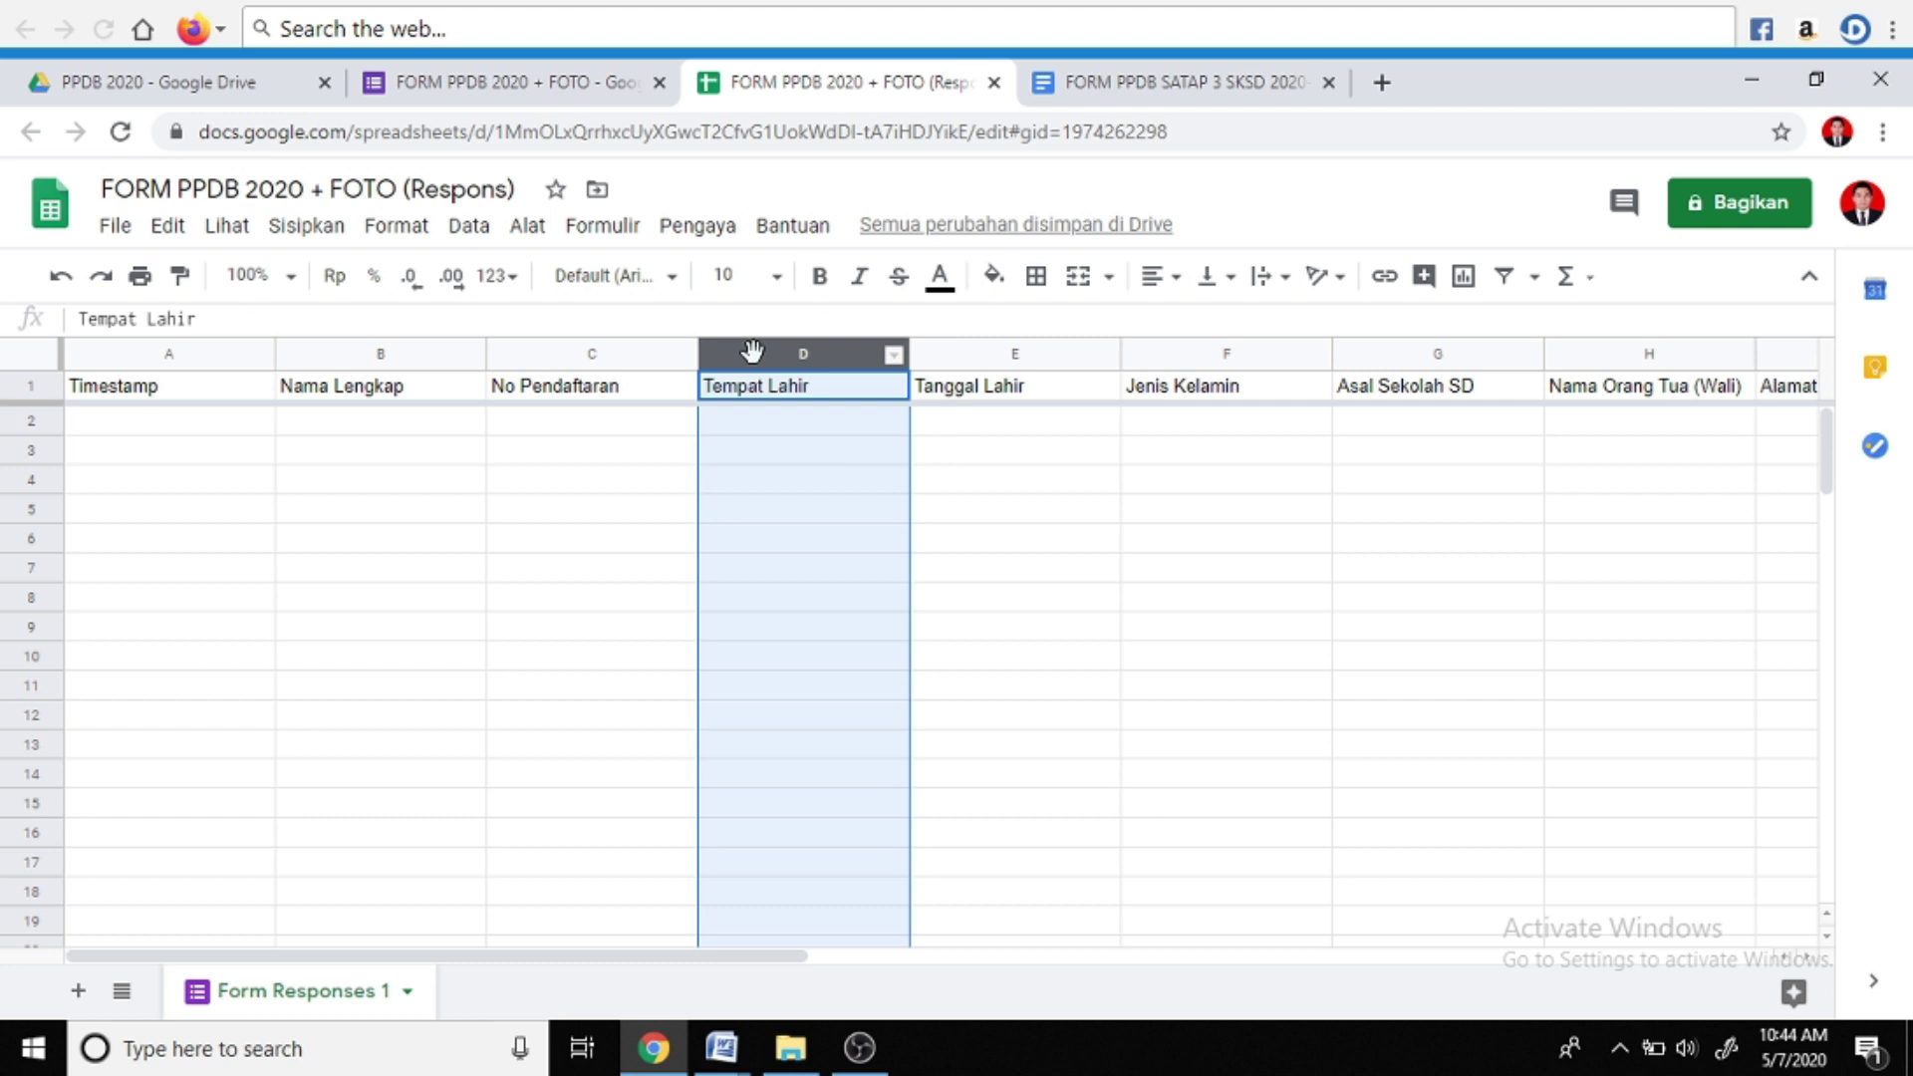
pyautogui.rightClick(757, 356)
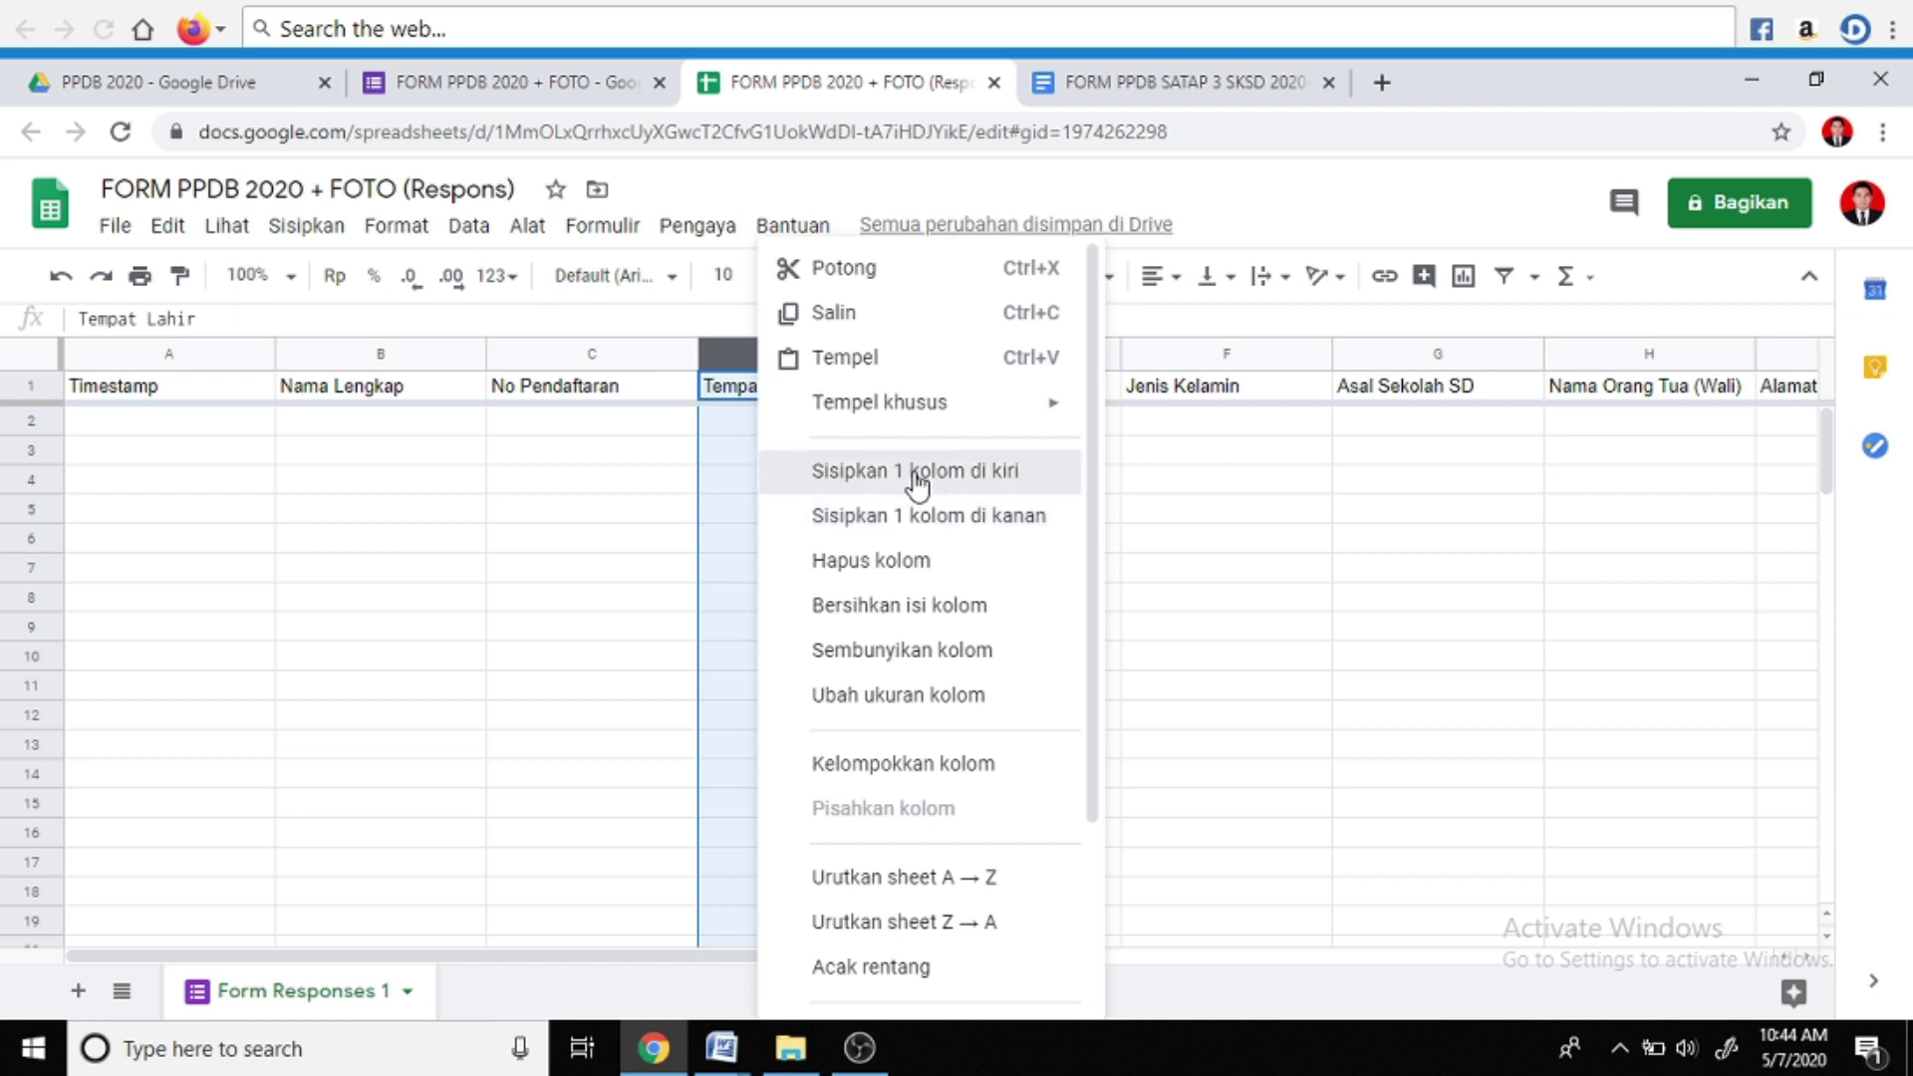
pyautogui.click(915, 475)
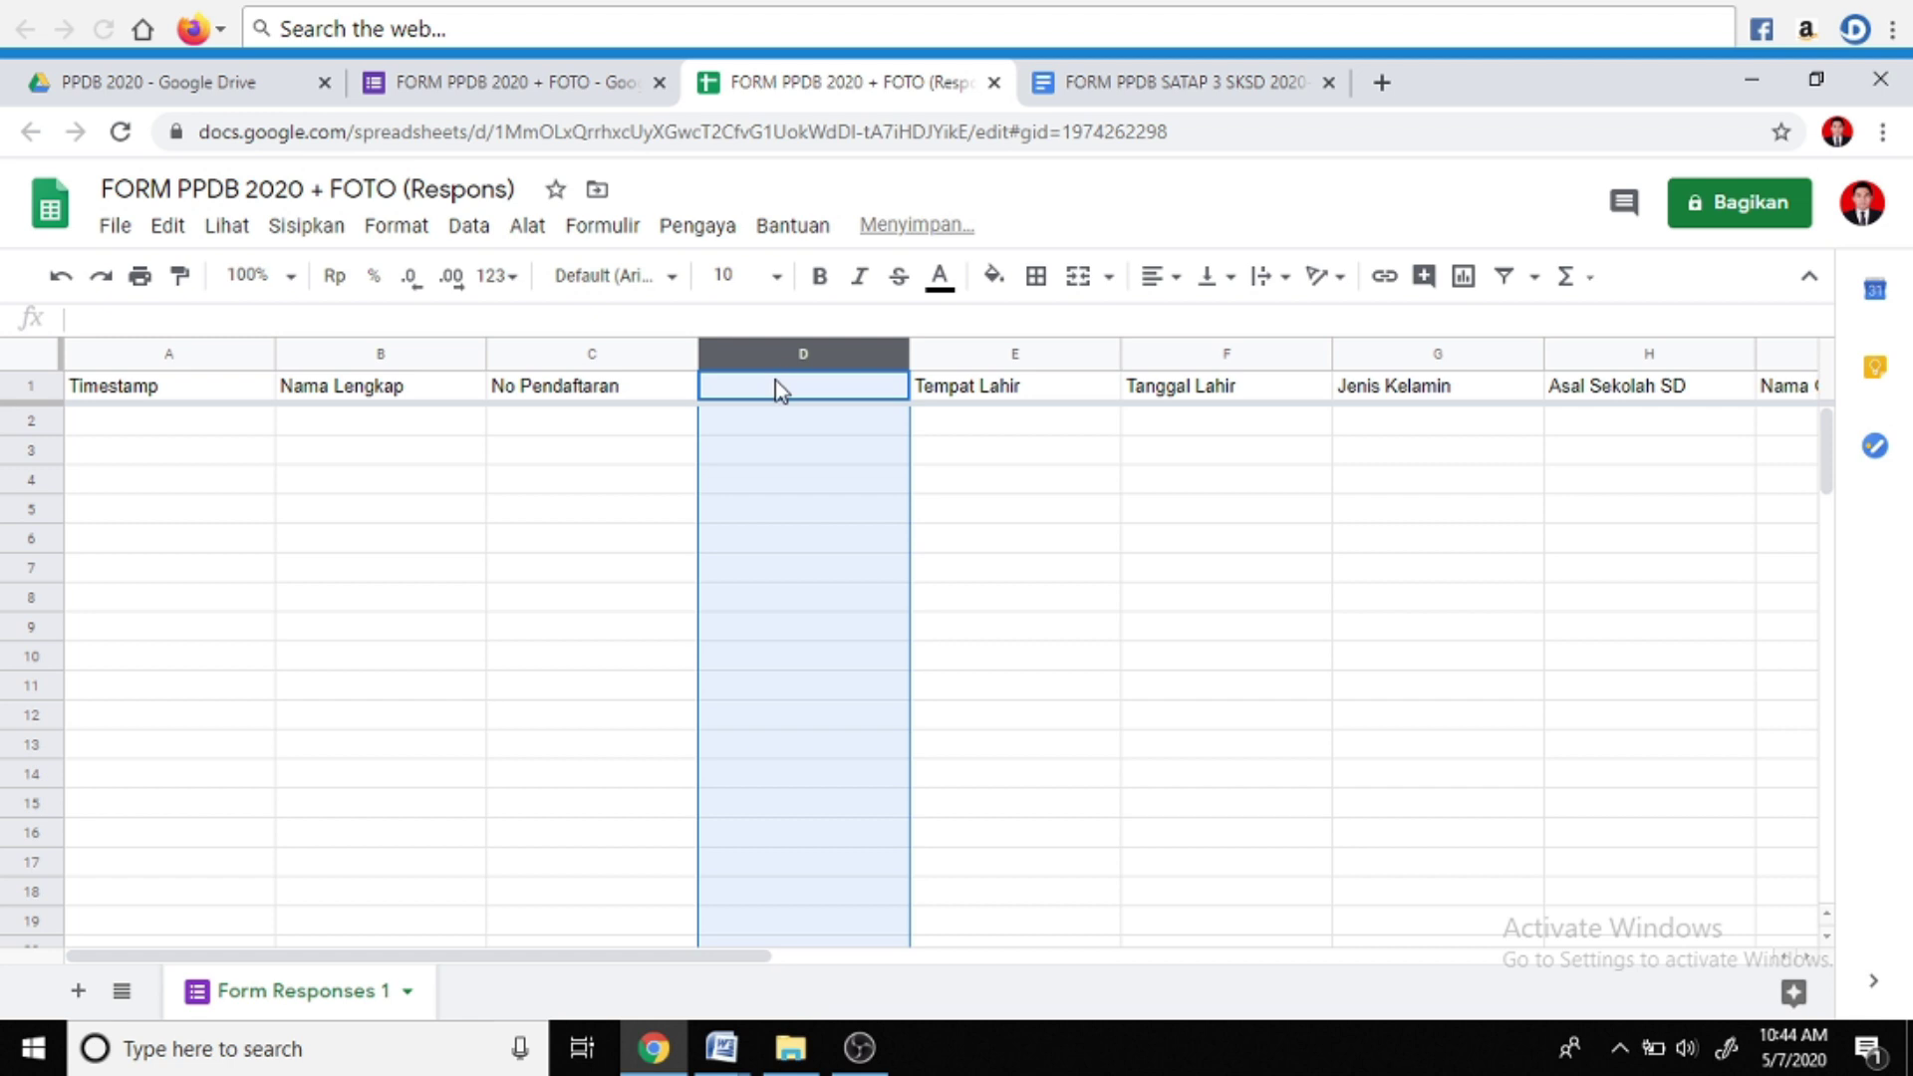
pyautogui.click(803, 387)
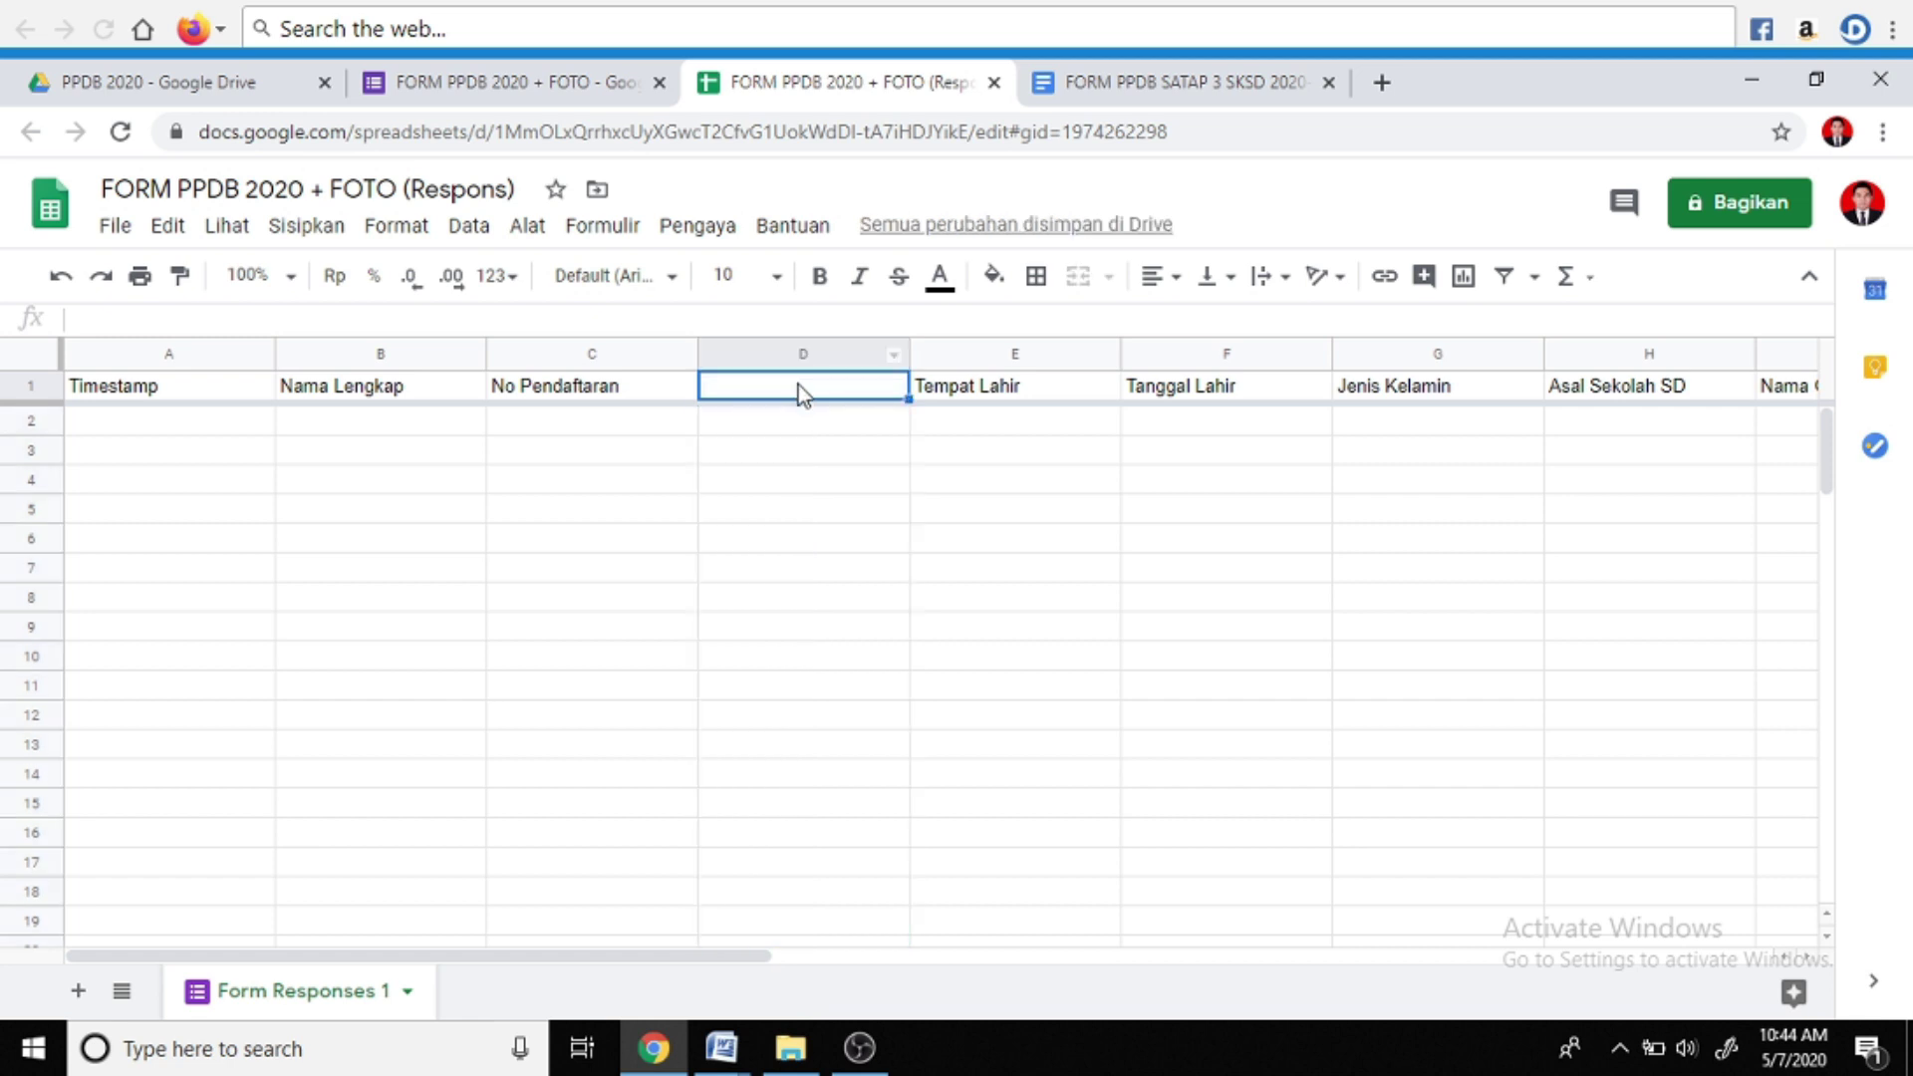
pyautogui.click(741, 1054)
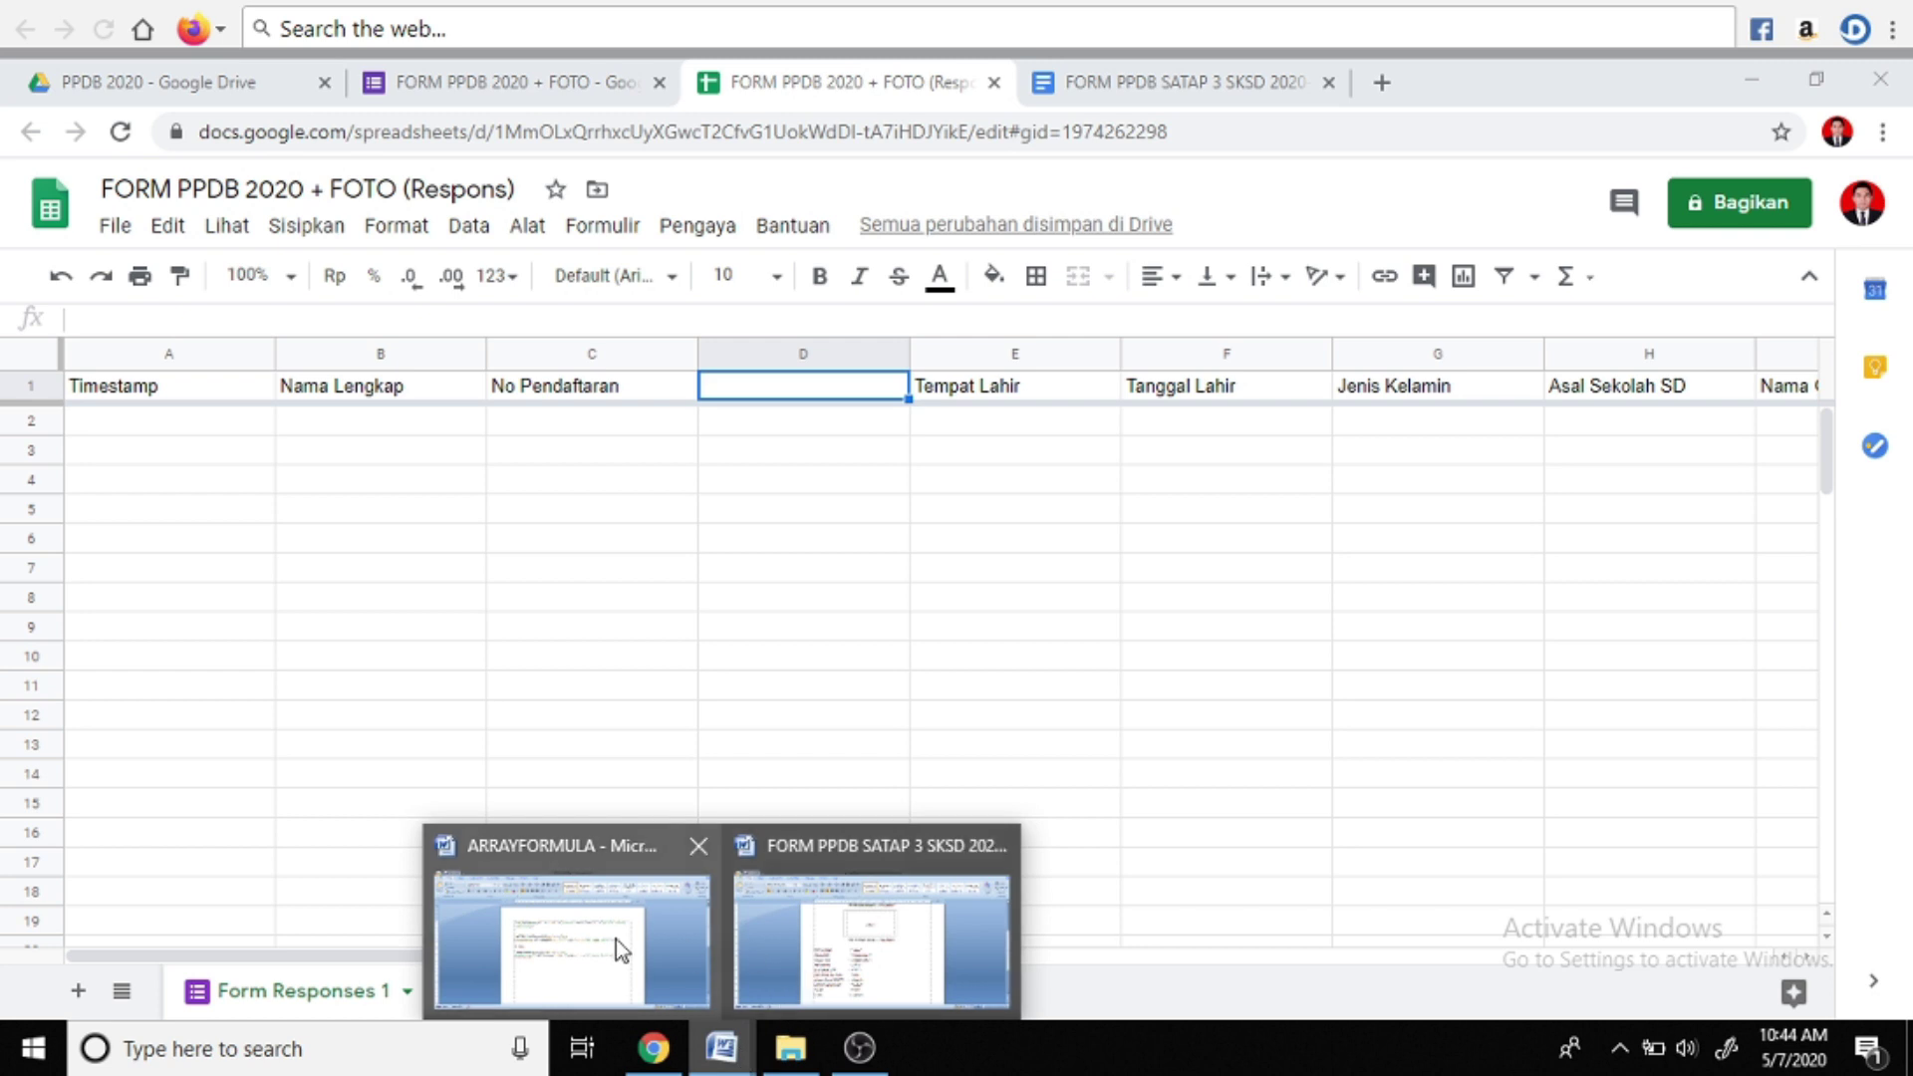
# Copy the Tgl Pendaftaran ARRAYFORMULA from the Word notes and start editing cell D1
pyautogui.click(616, 941)
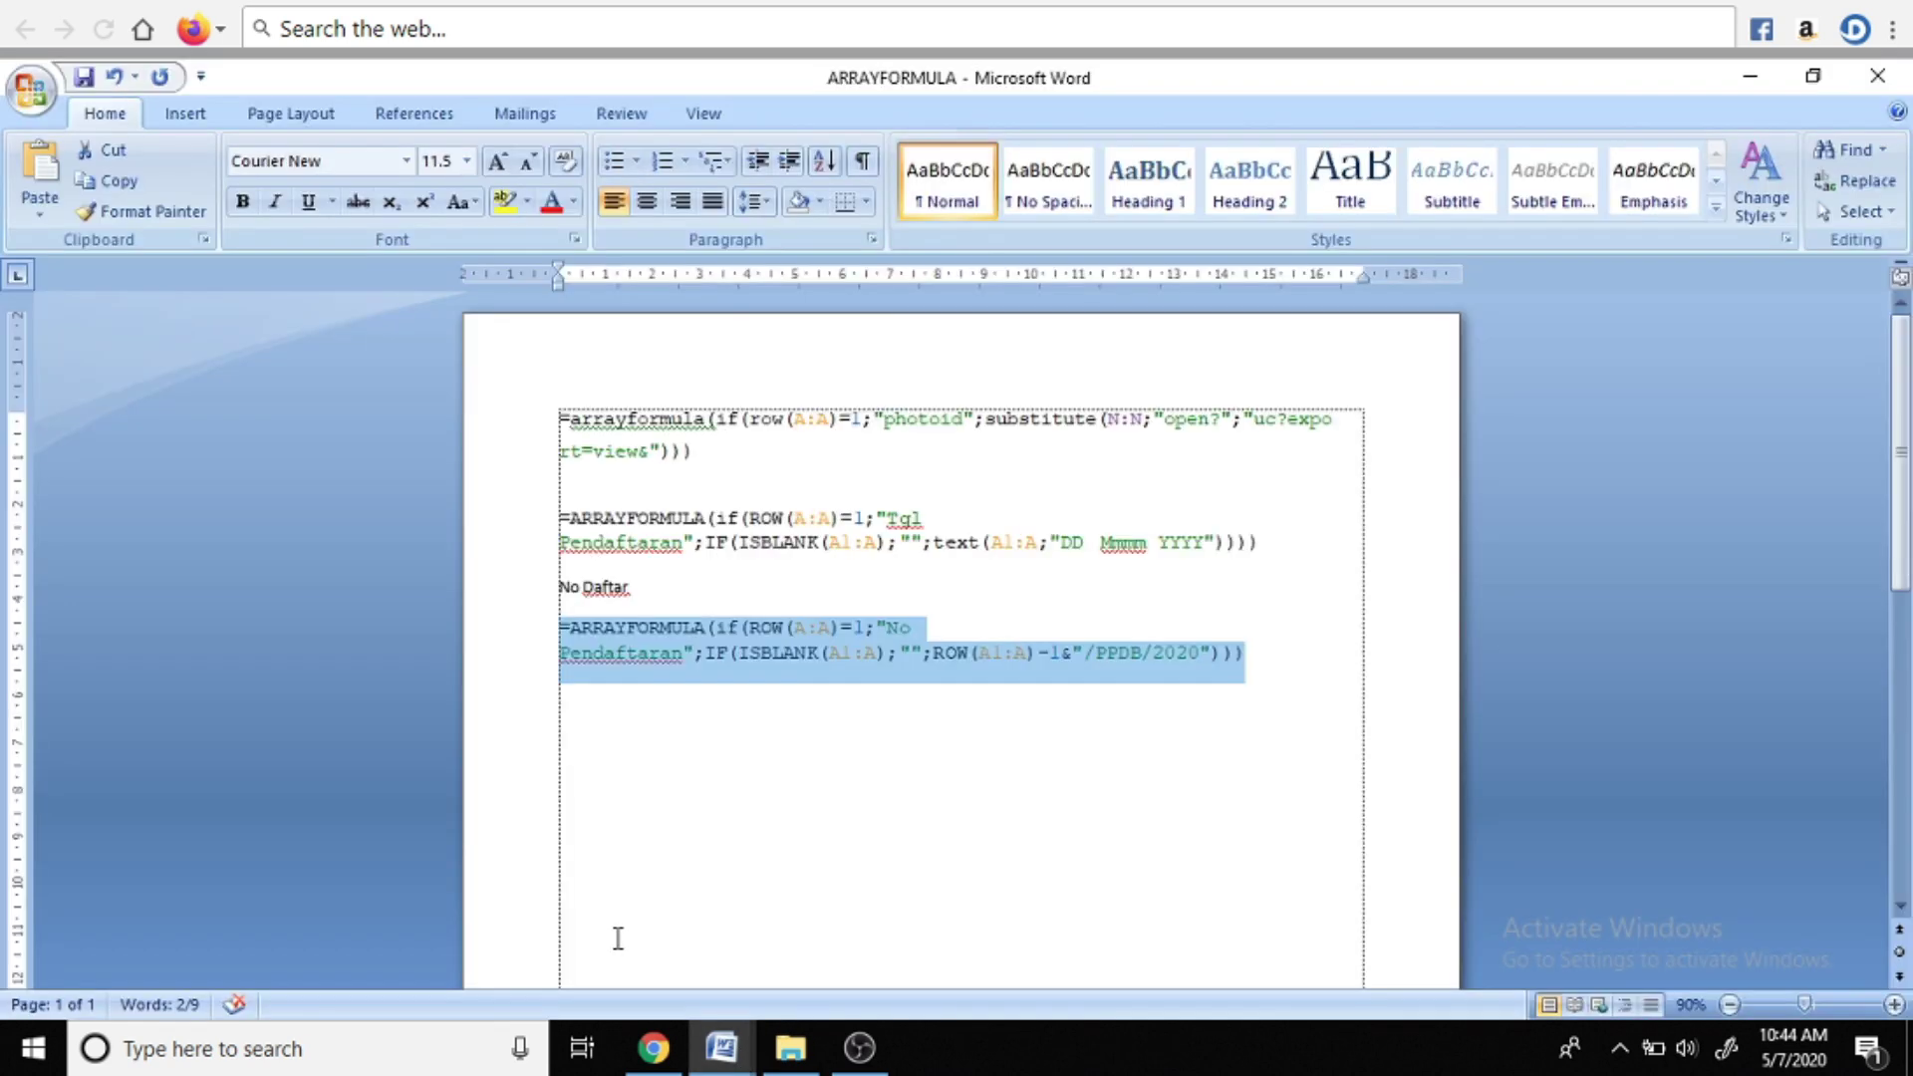
pyautogui.moveTo(557, 517); pyautogui.dragTo(630, 598)
pyautogui.click(594, 524)
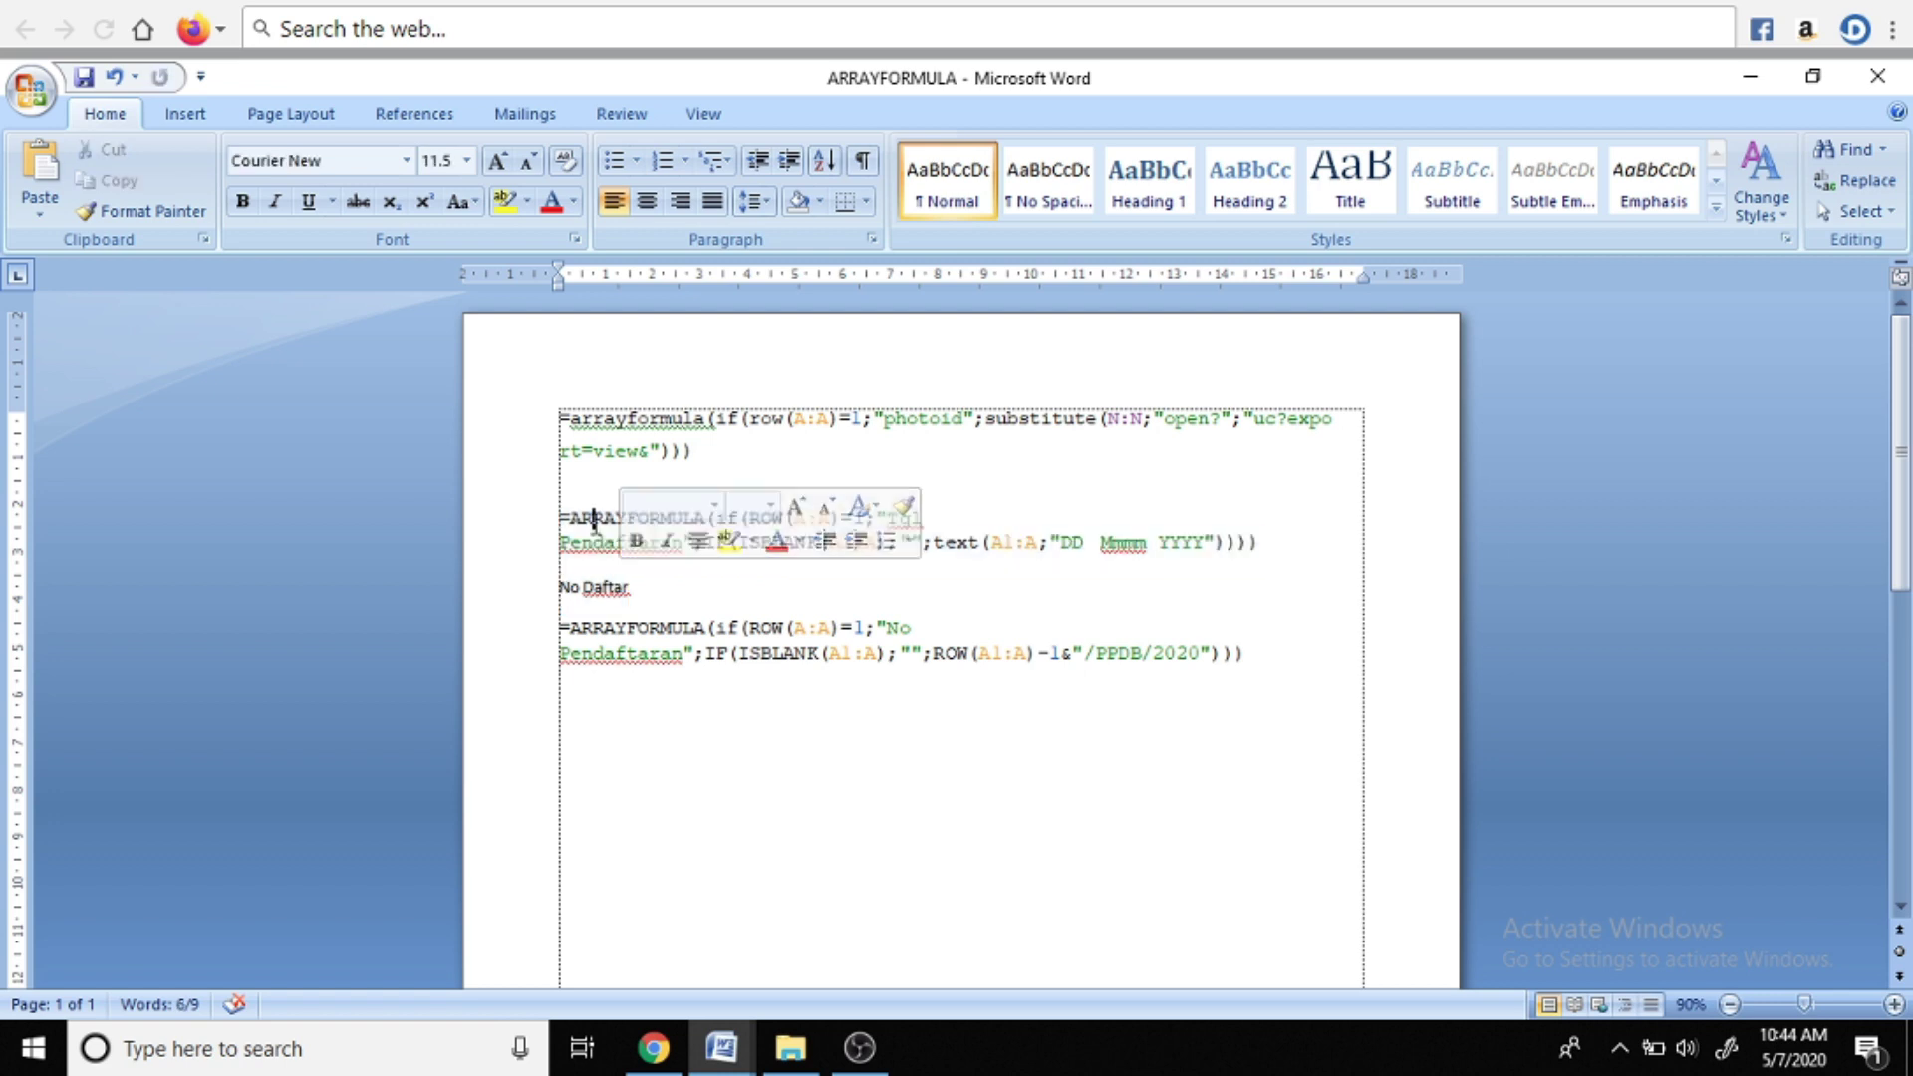
pyautogui.moveTo(560, 519); pyautogui.dragTo(1168, 548)
pyautogui.rightClick(870, 546)
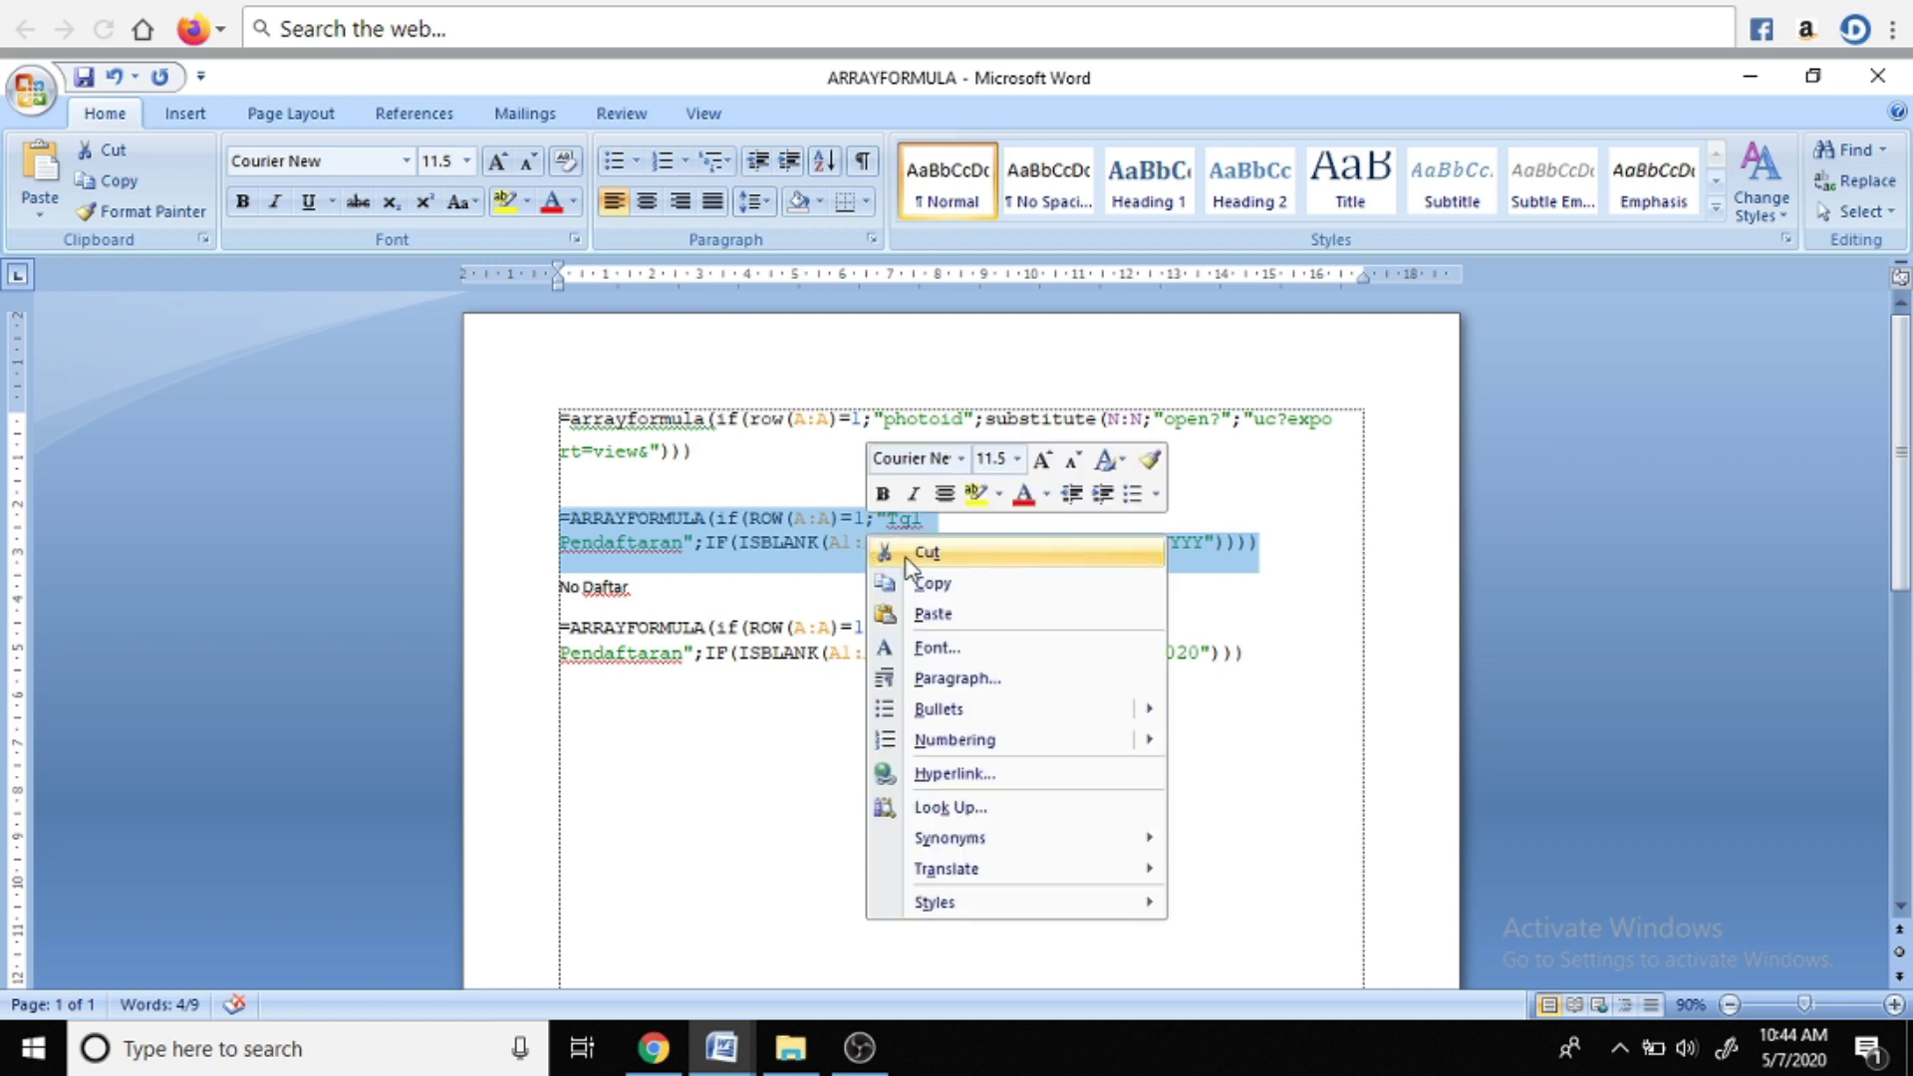
pyautogui.click(937, 588)
pyautogui.click(665, 1042)
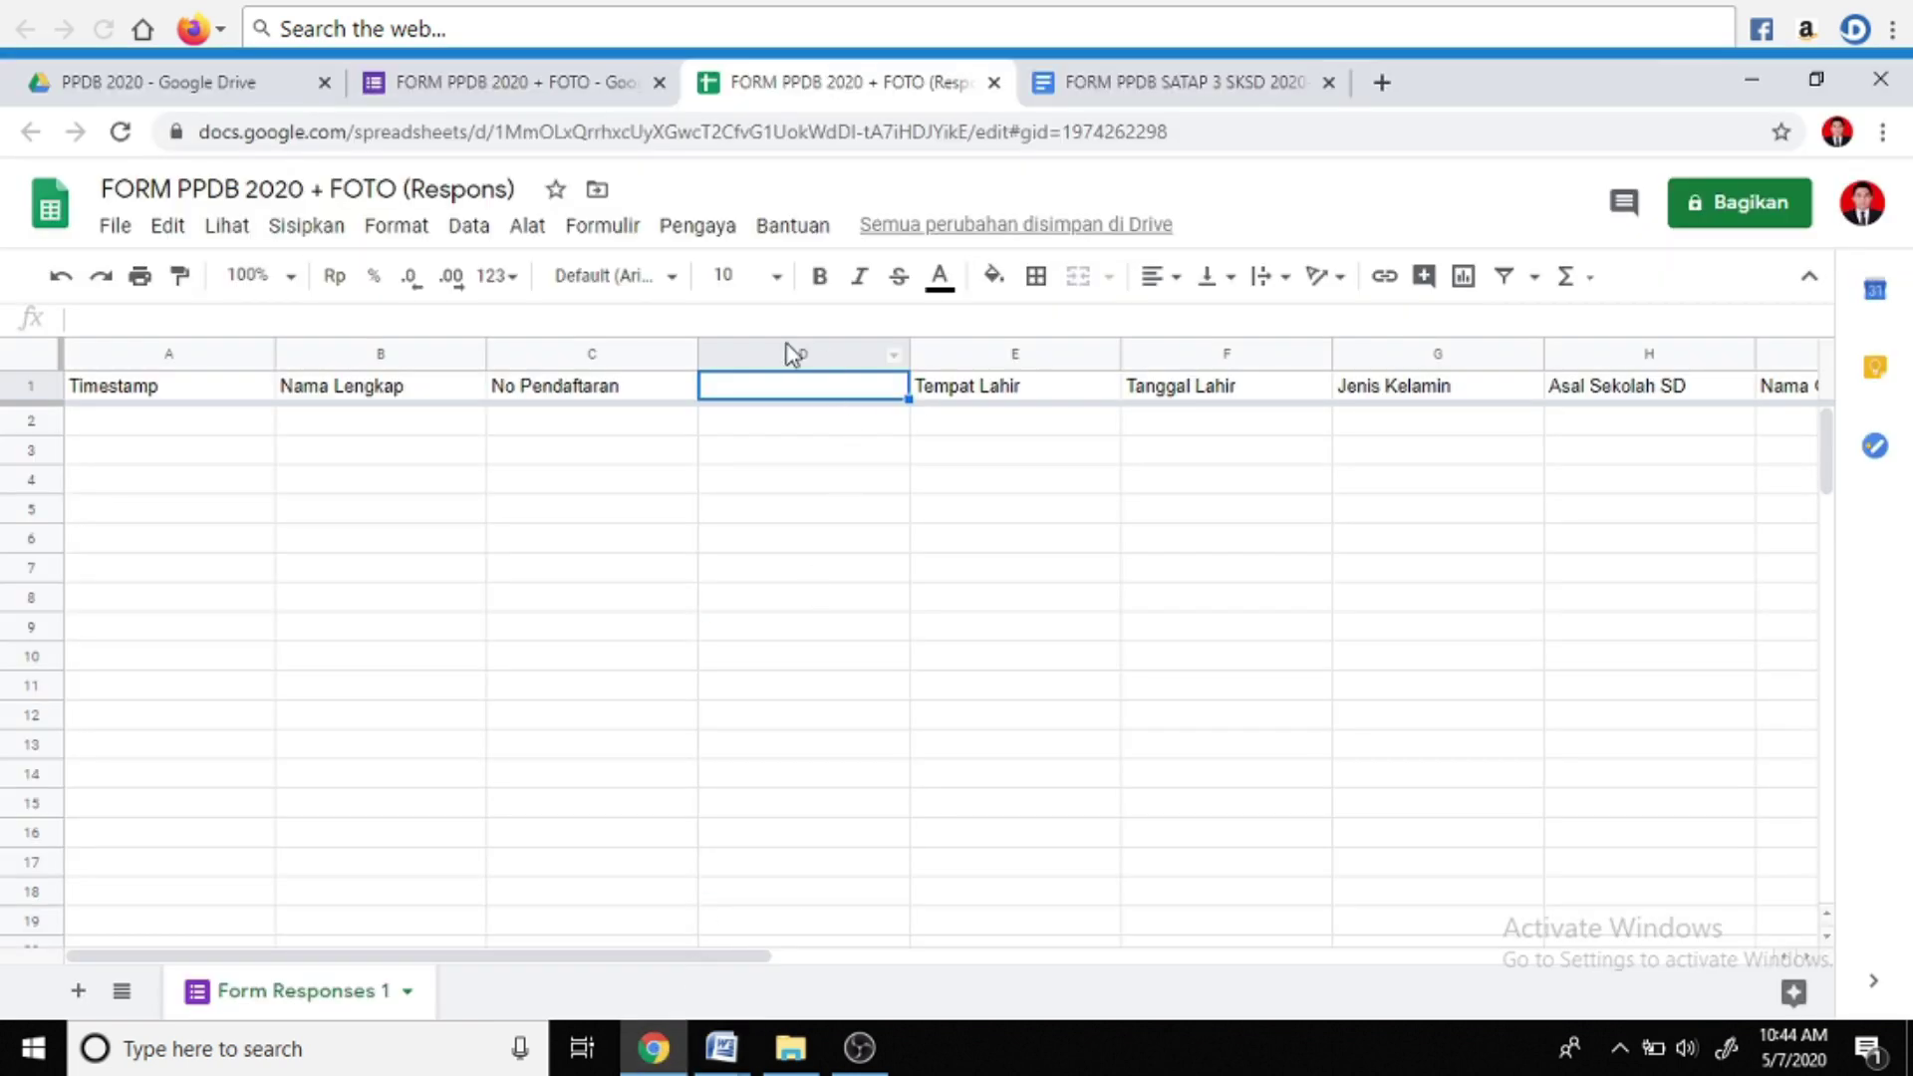
pyautogui.click(766, 319)
# Paste the Tgl Pendaftaran formula into D1, then select cell O1 after UPLOAD FOTO
pyautogui.hotkey('ctrl', 'v')
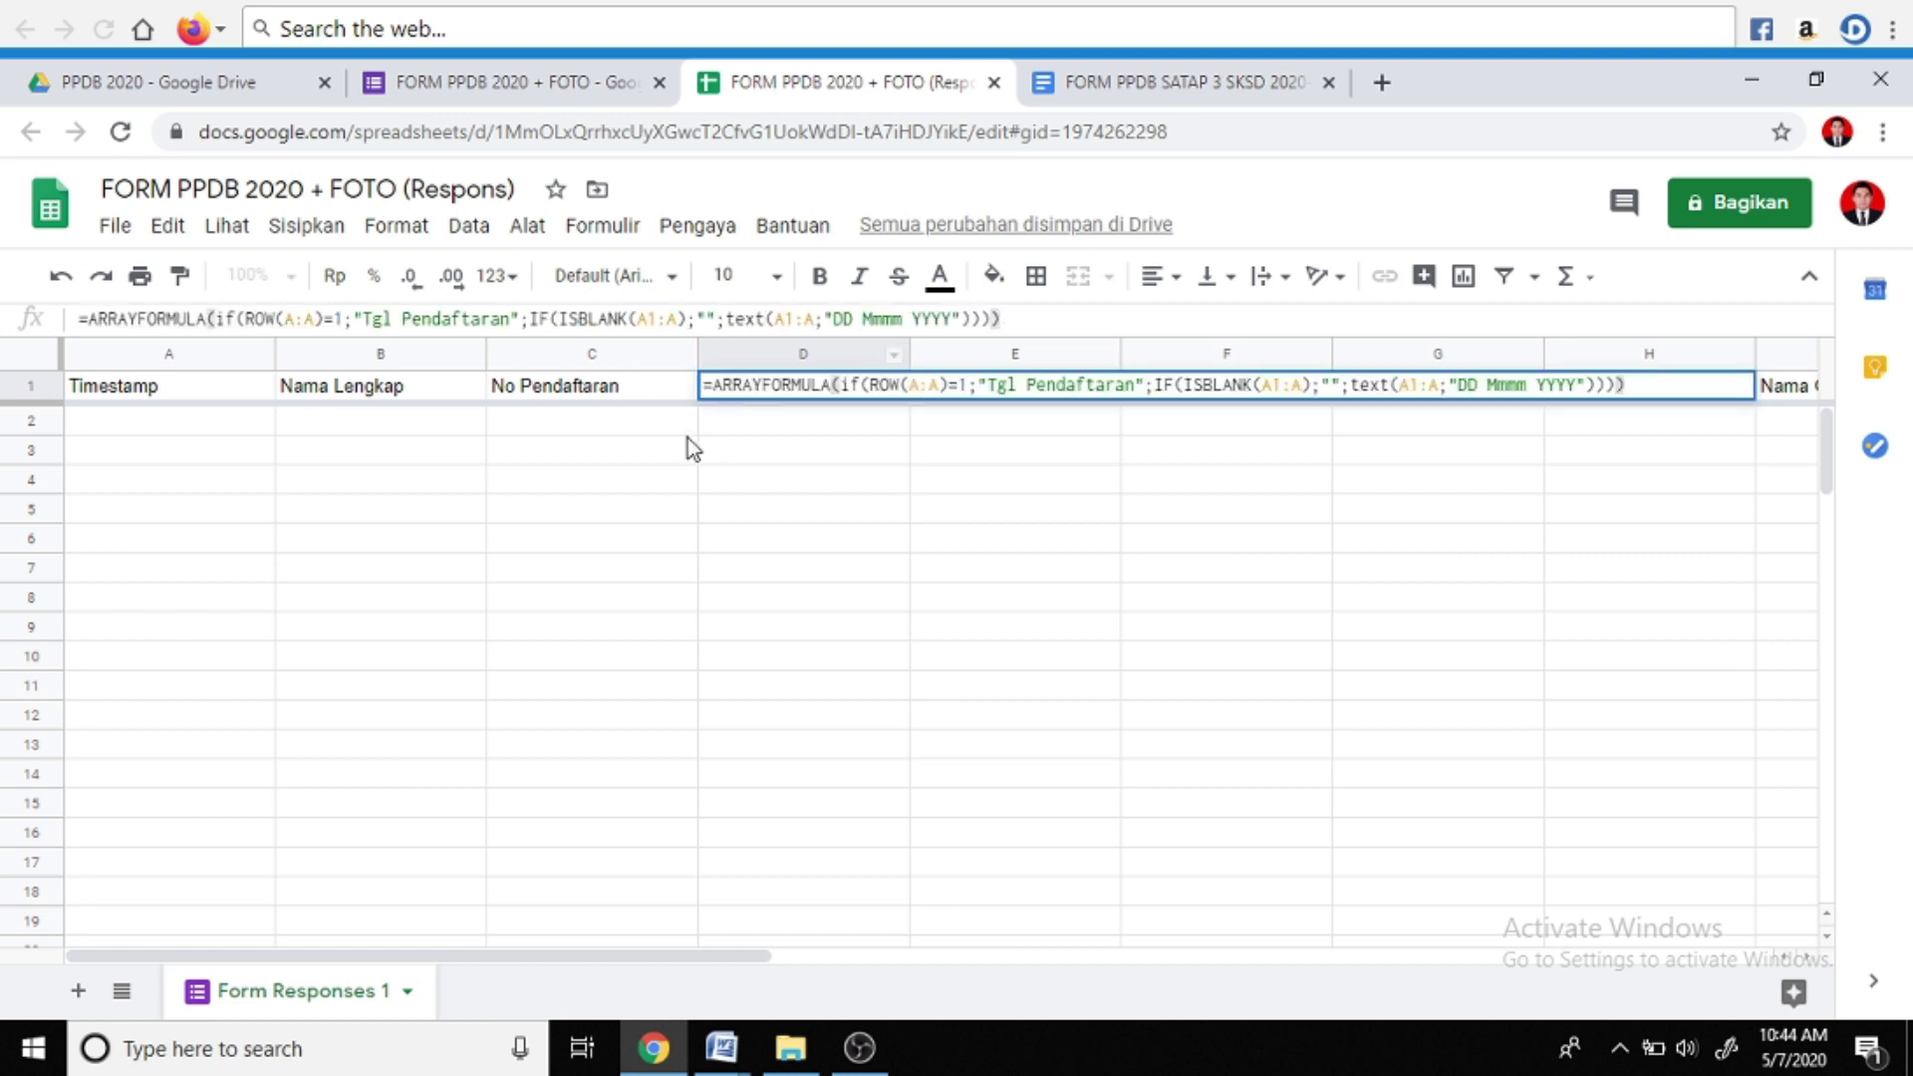
pyautogui.press('Return')
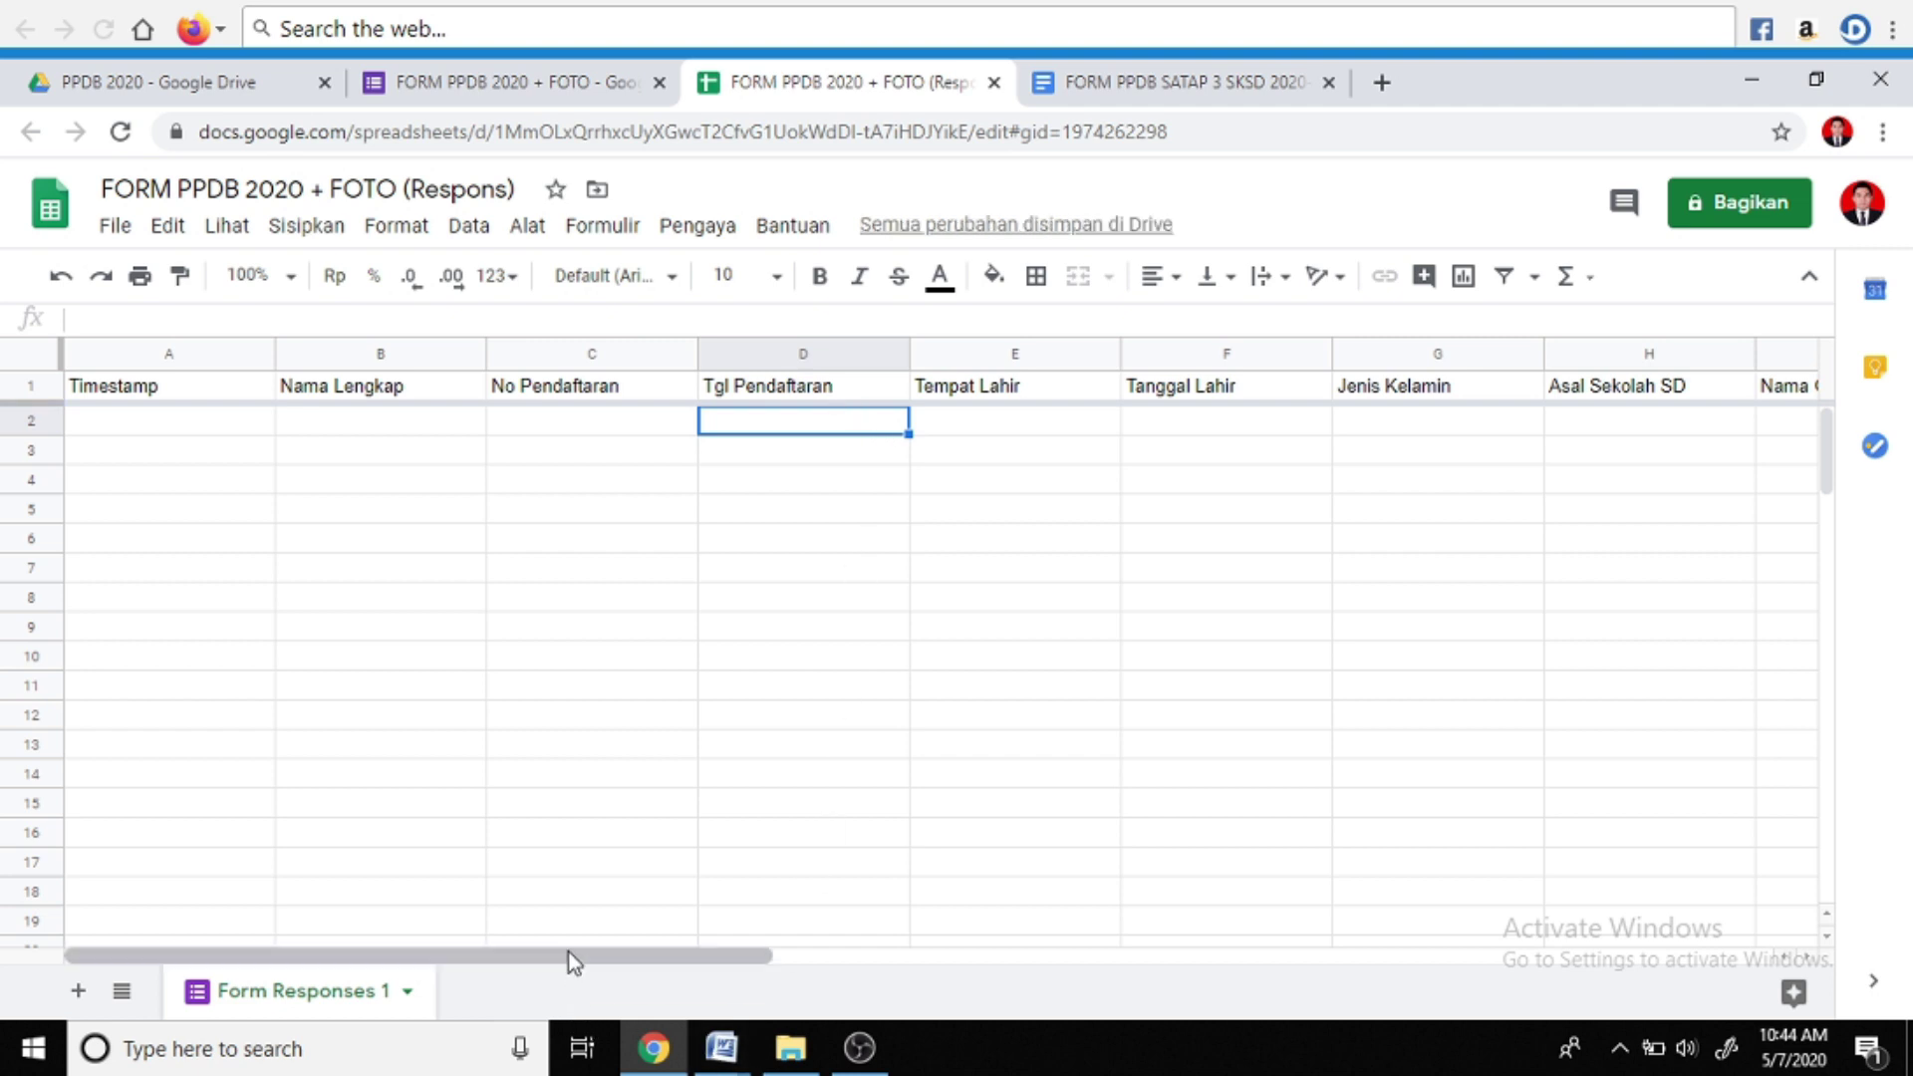
pyautogui.moveTo(572, 958); pyautogui.dragTo(1350, 980)
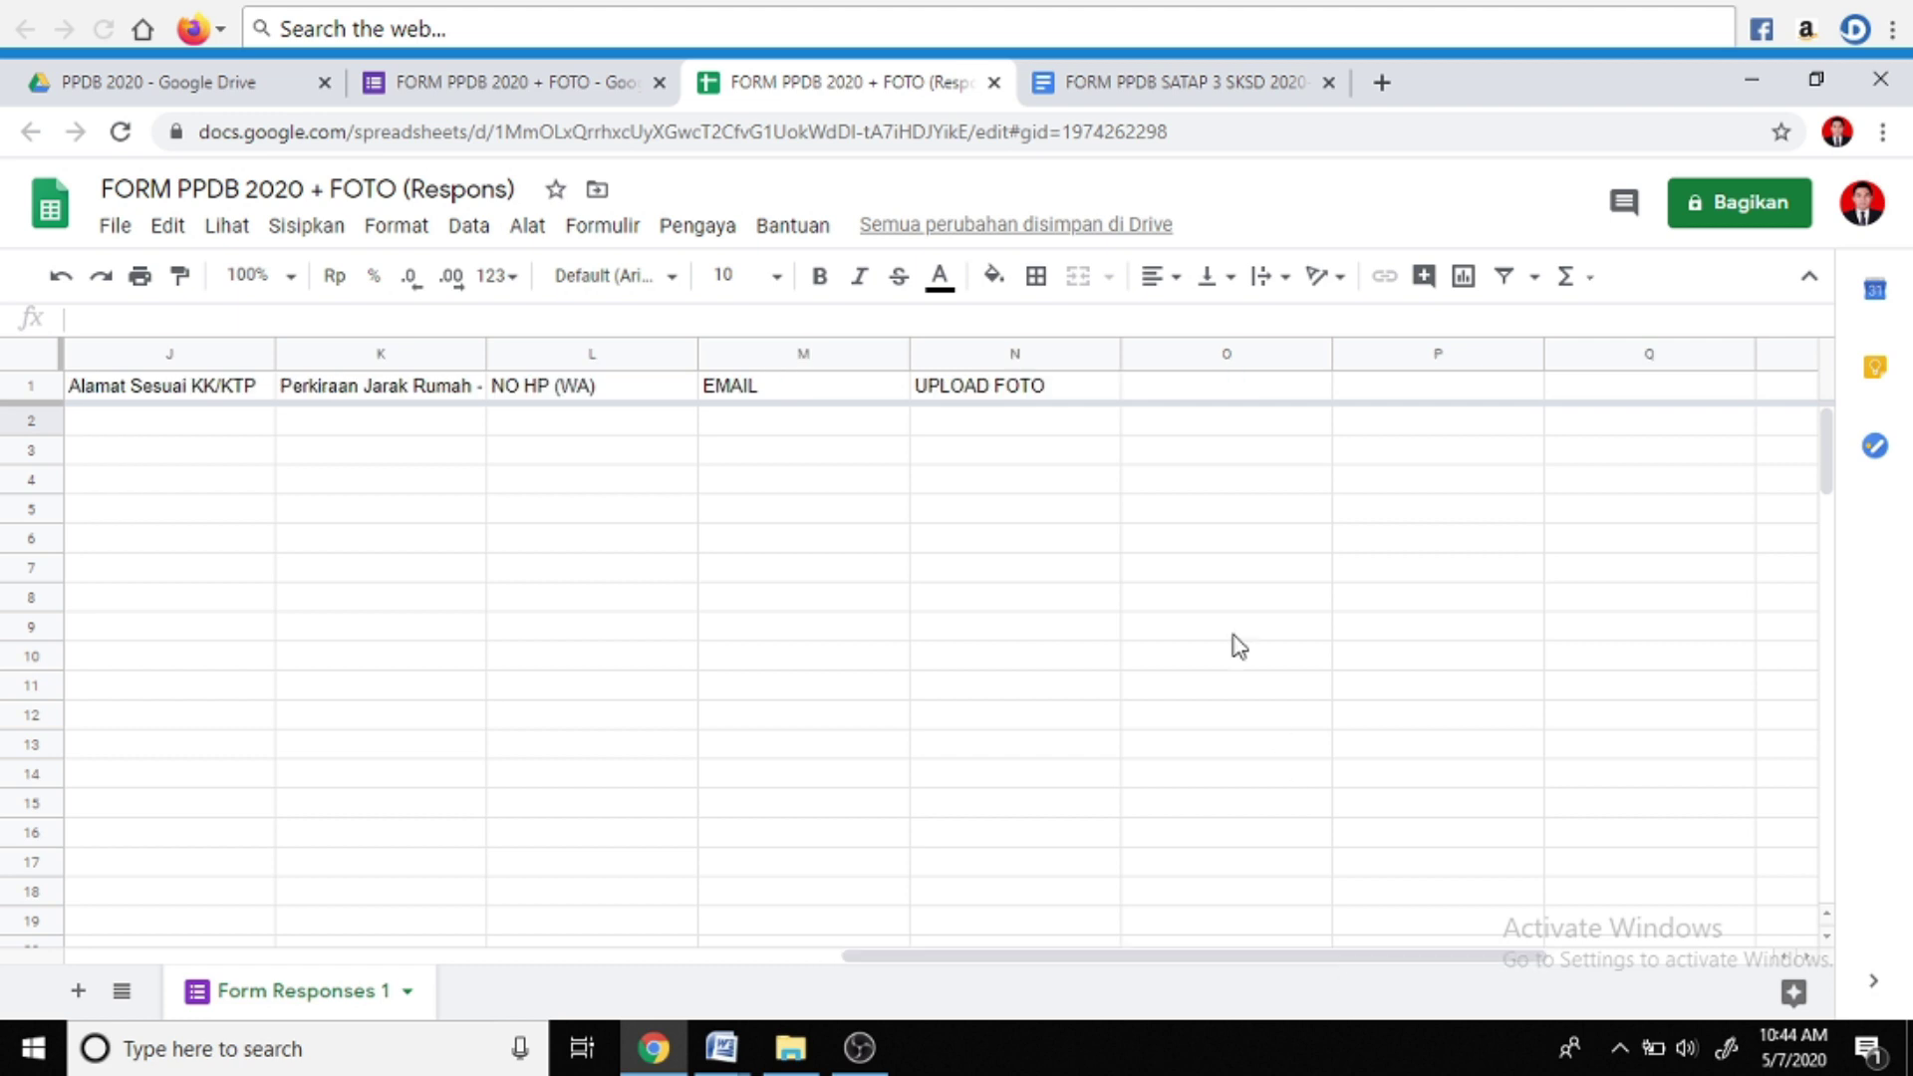
pyautogui.click(1247, 394)
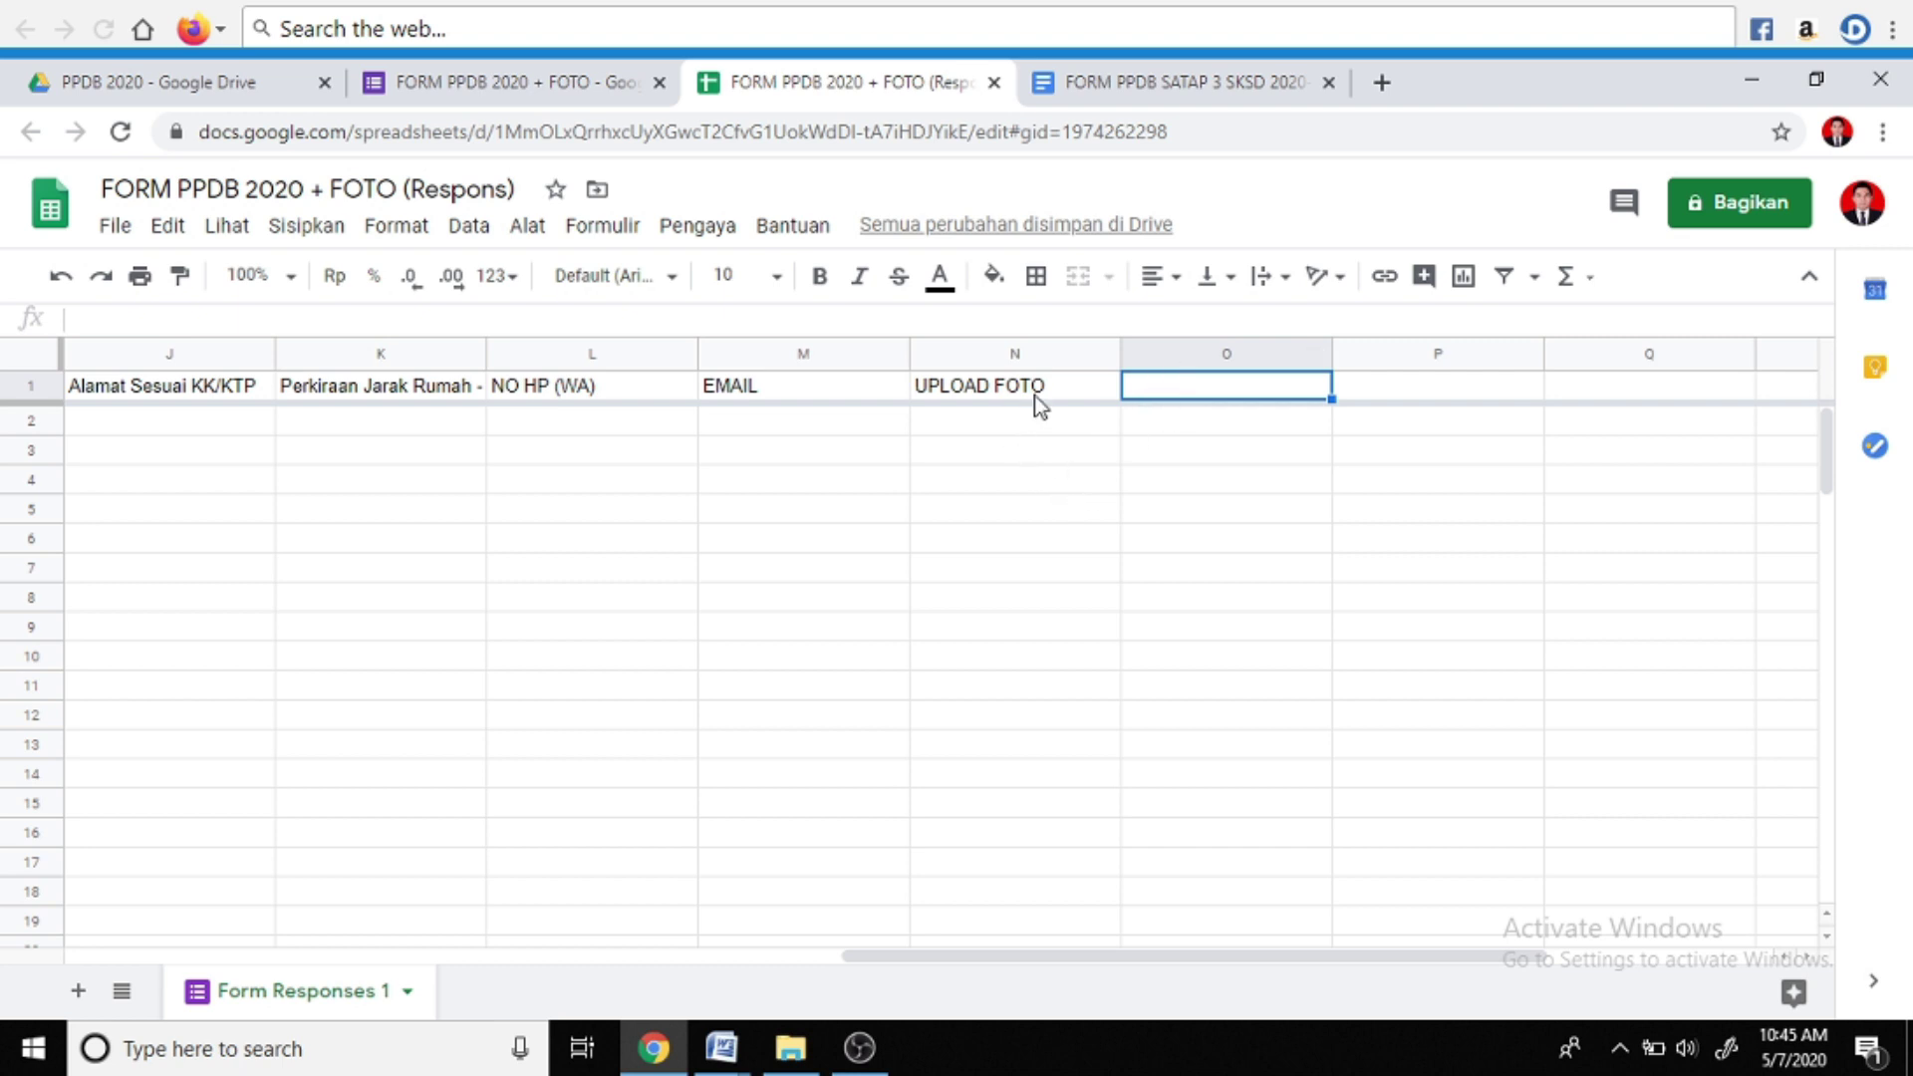
pyautogui.click(722, 1047)
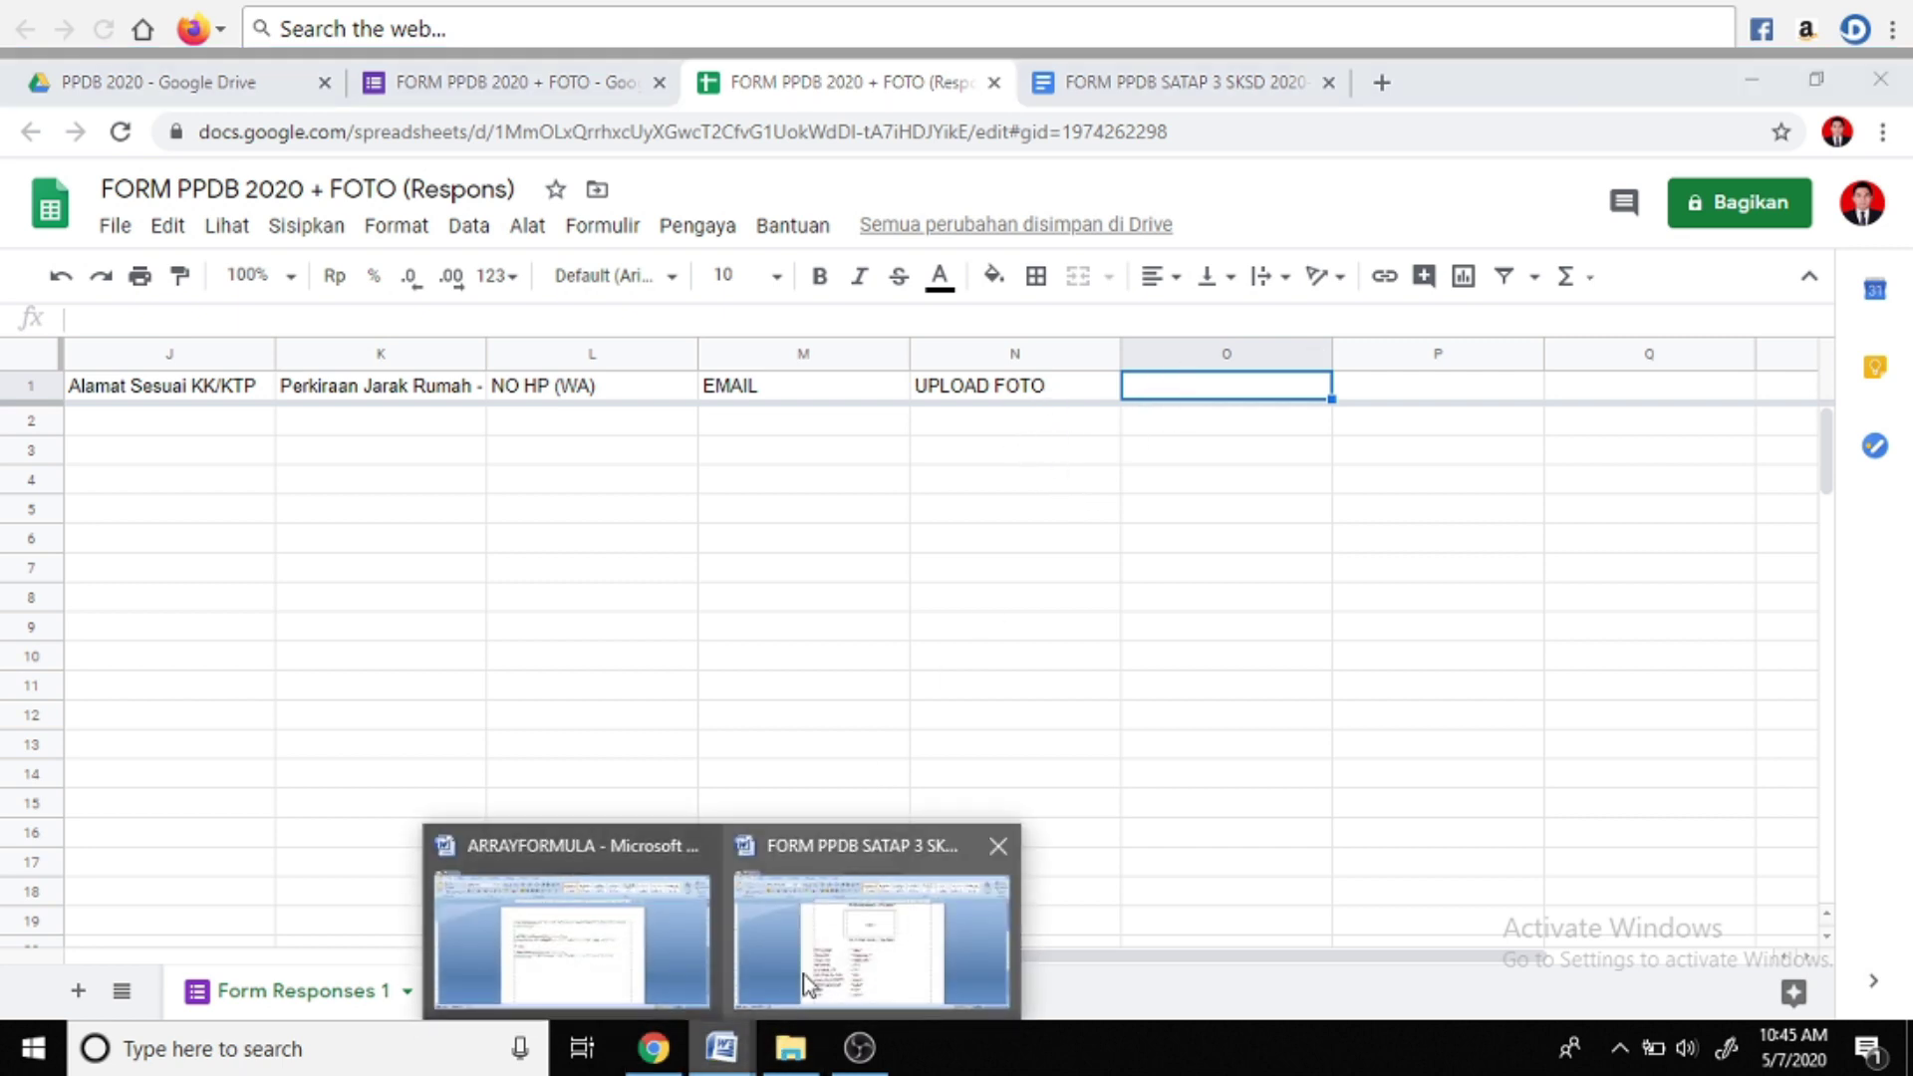
# Copy the photoid ARRAYFORMULA from the Word notes and start editing cell O1
pyautogui.click(632, 949)
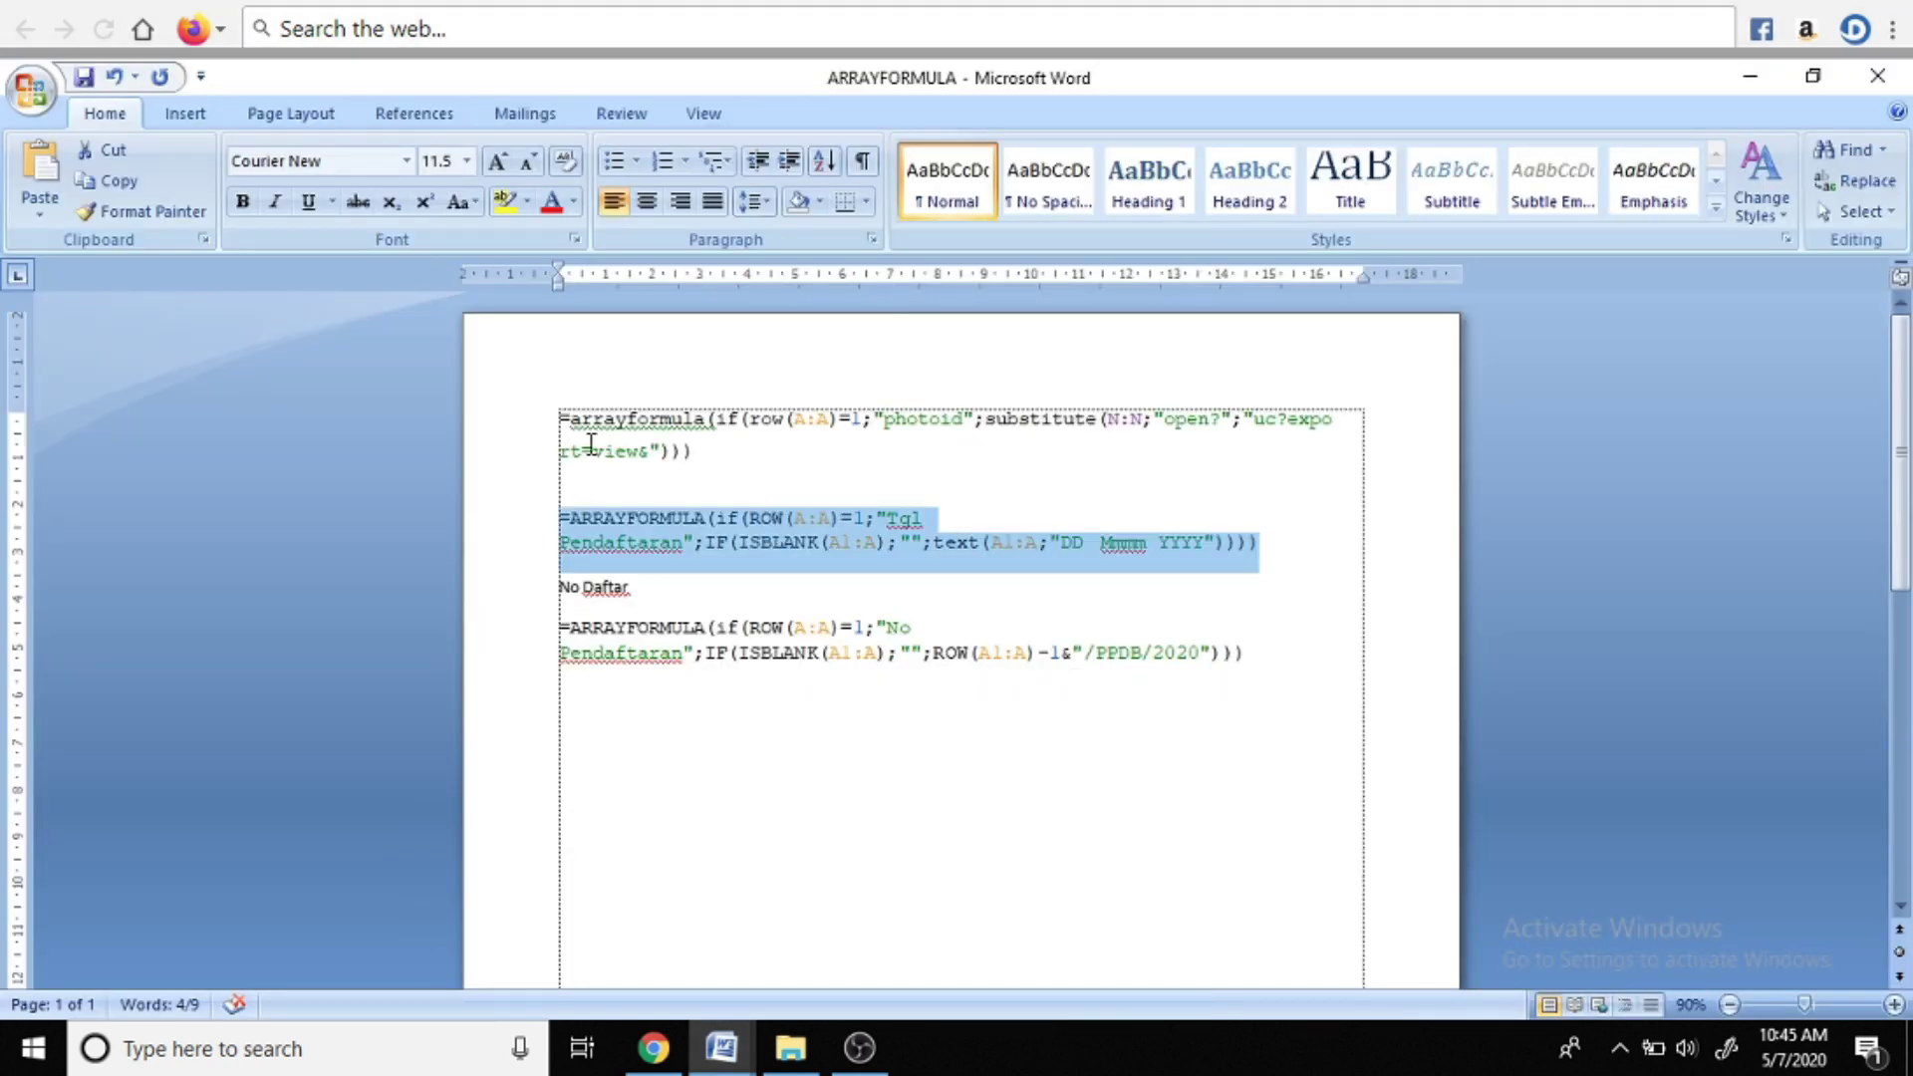
pyautogui.moveTo(560, 419); pyautogui.dragTo(663, 451)
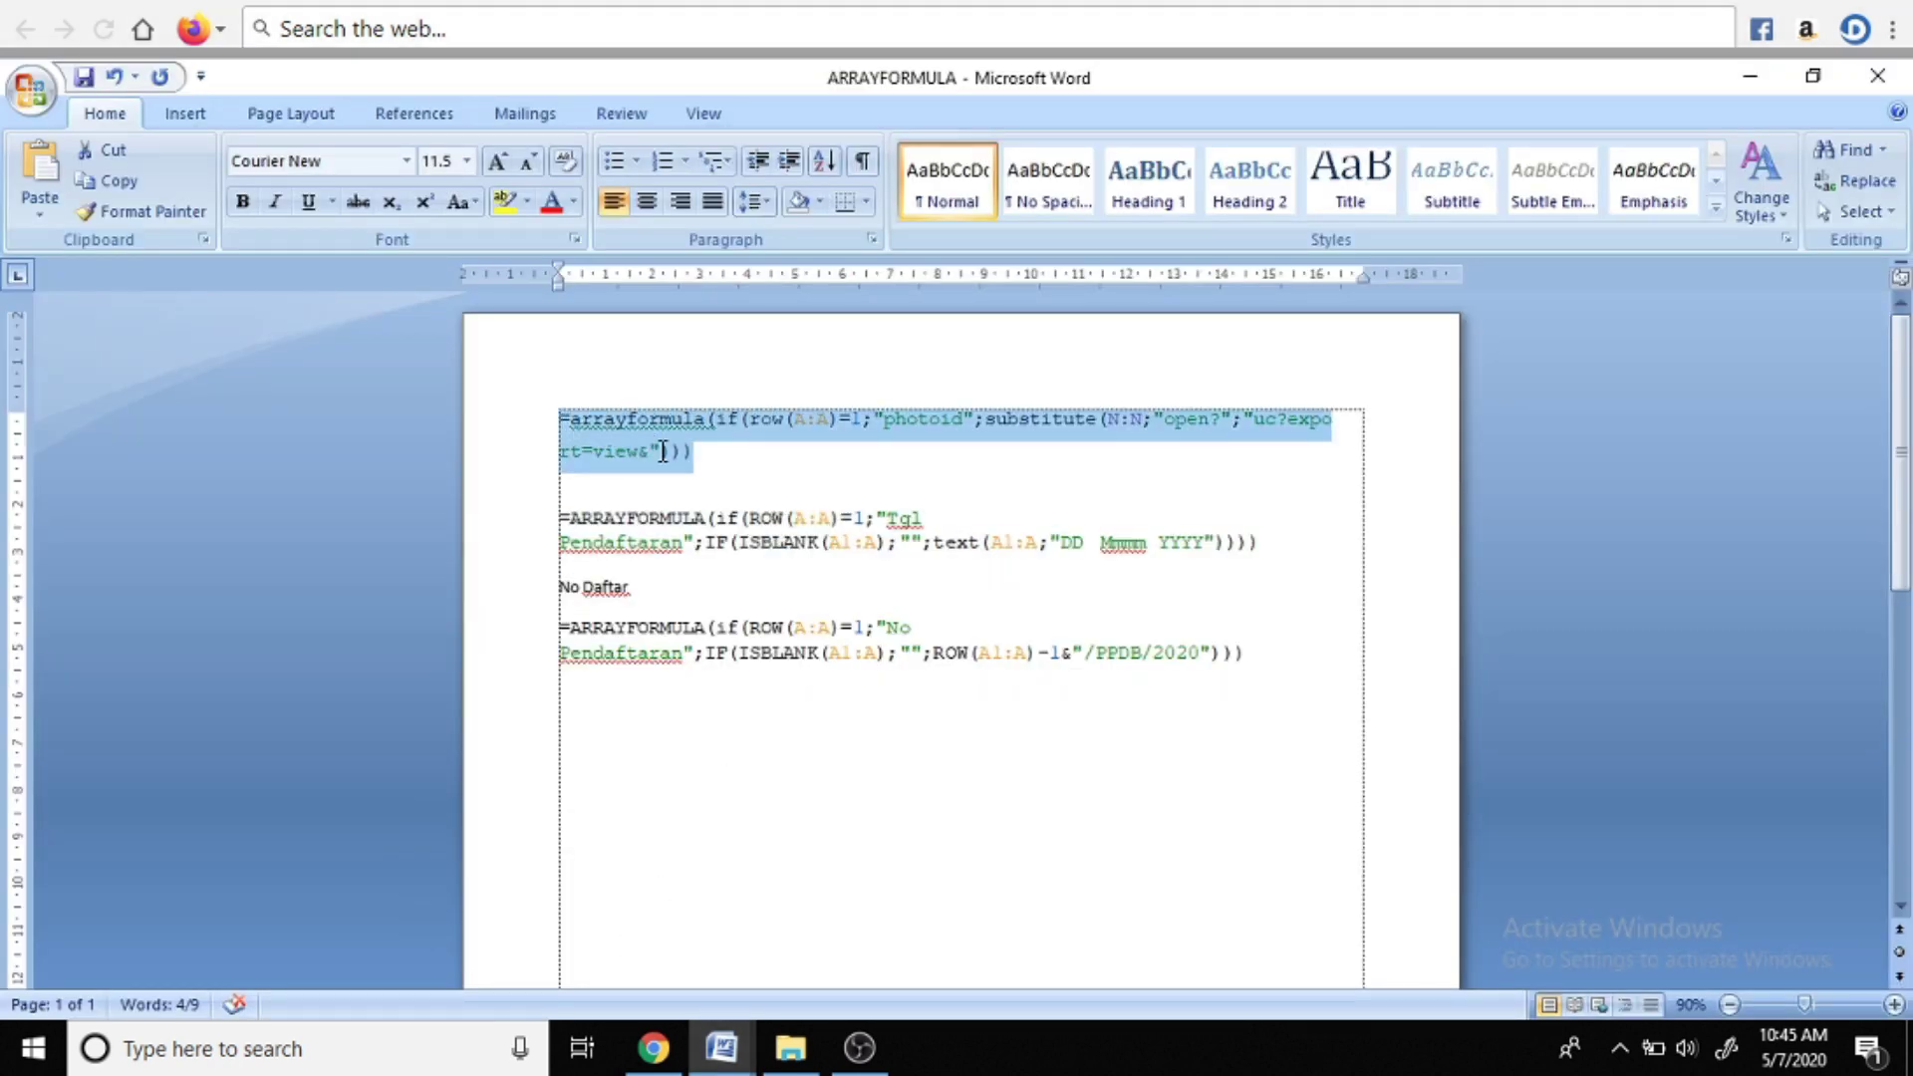
pyautogui.click(638, 1048)
pyautogui.click(824, 328)
# Paste the photoid formula into O1, then open the add-on marketplace from the Add-ons menu
pyautogui.hotkey('ctrl', 'v')
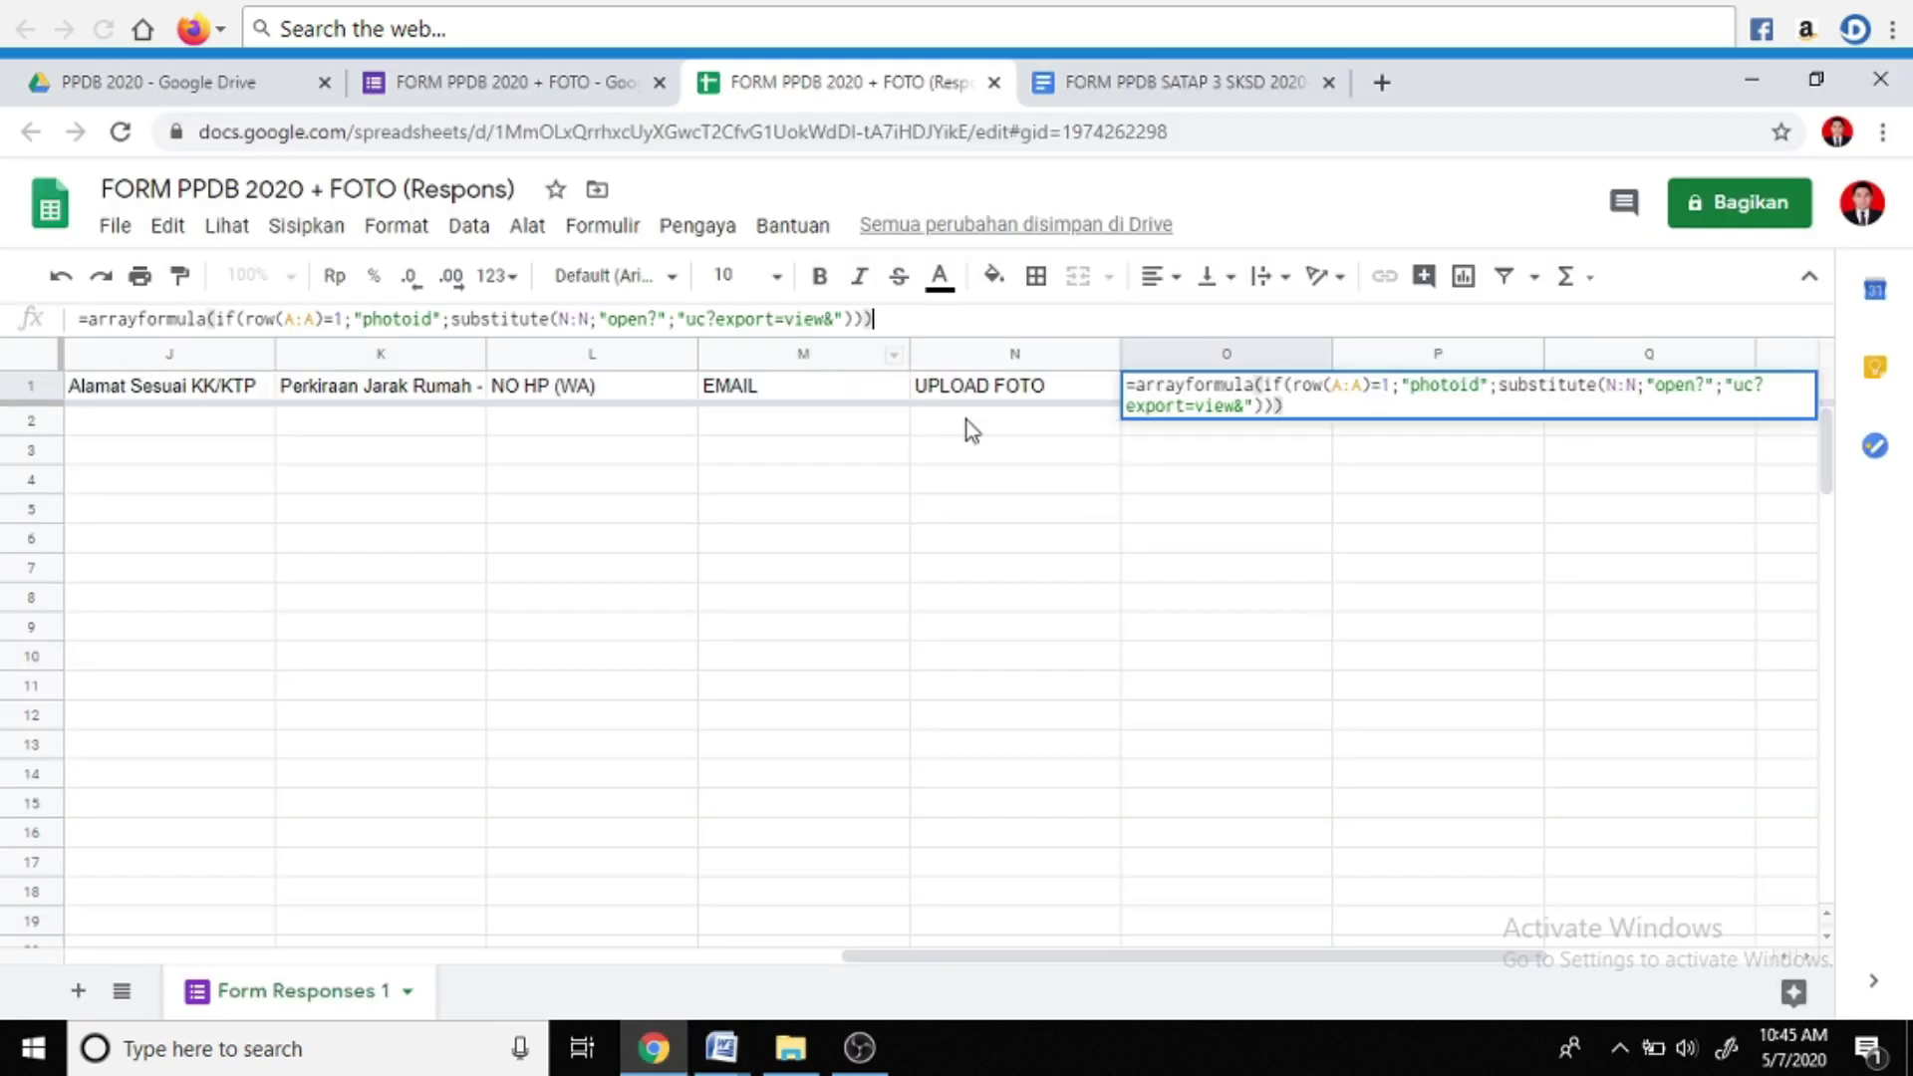
pyautogui.press('Return')
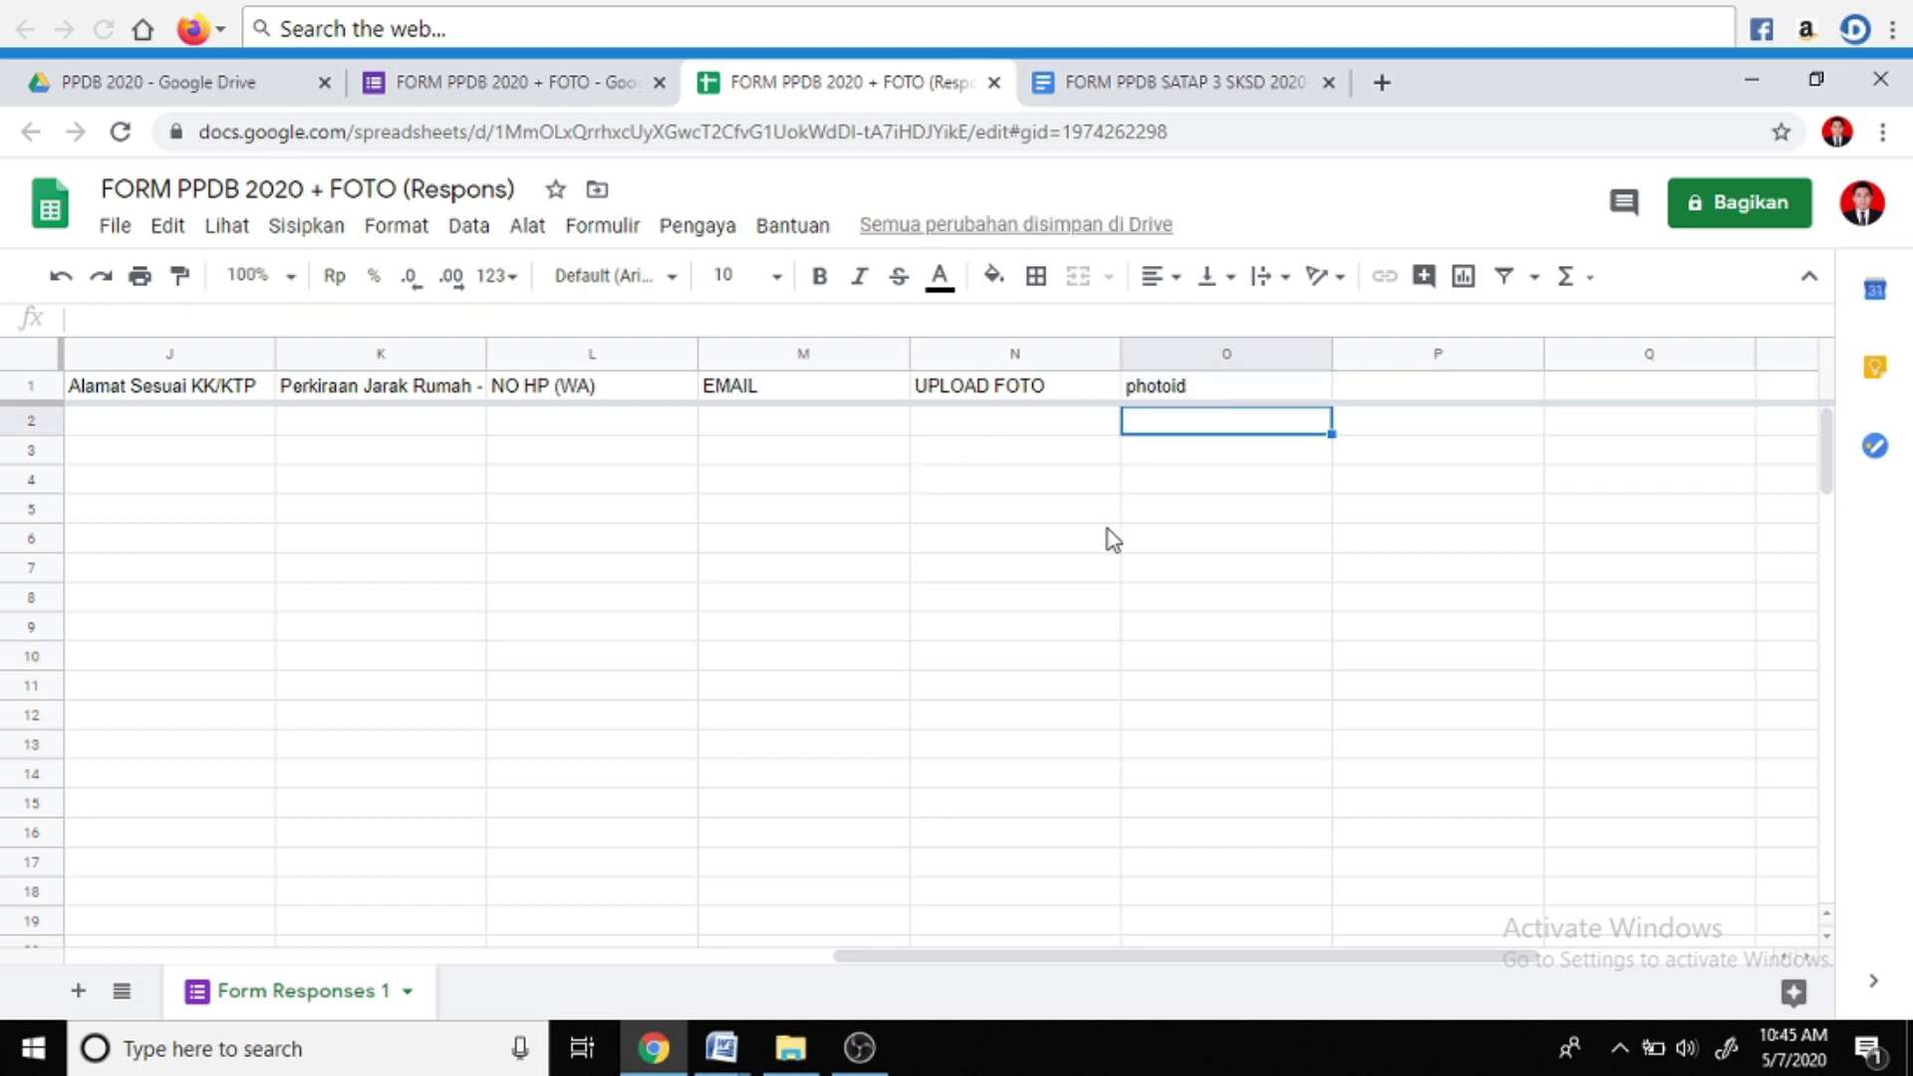
pyautogui.hscroll(-5, 854, 724)
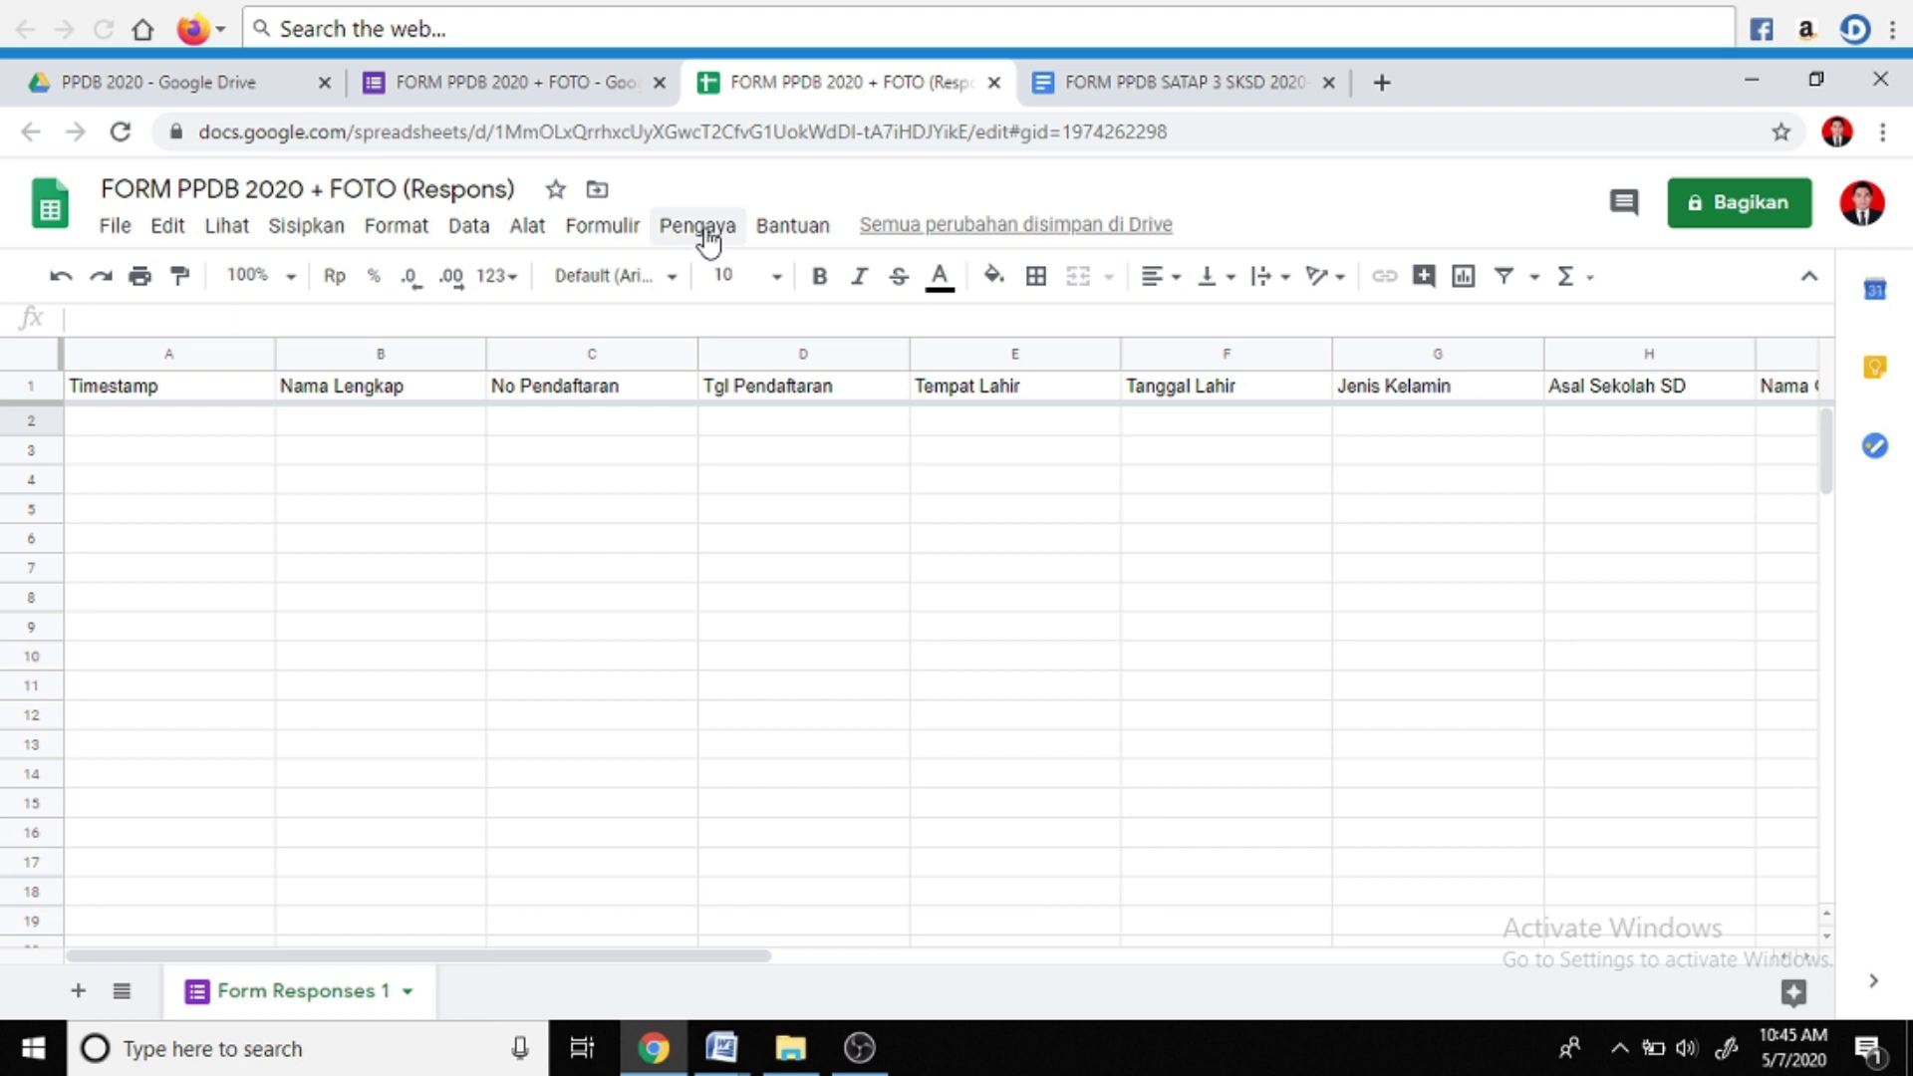
pyautogui.click(709, 239)
pyautogui.moveTo(714, 355)
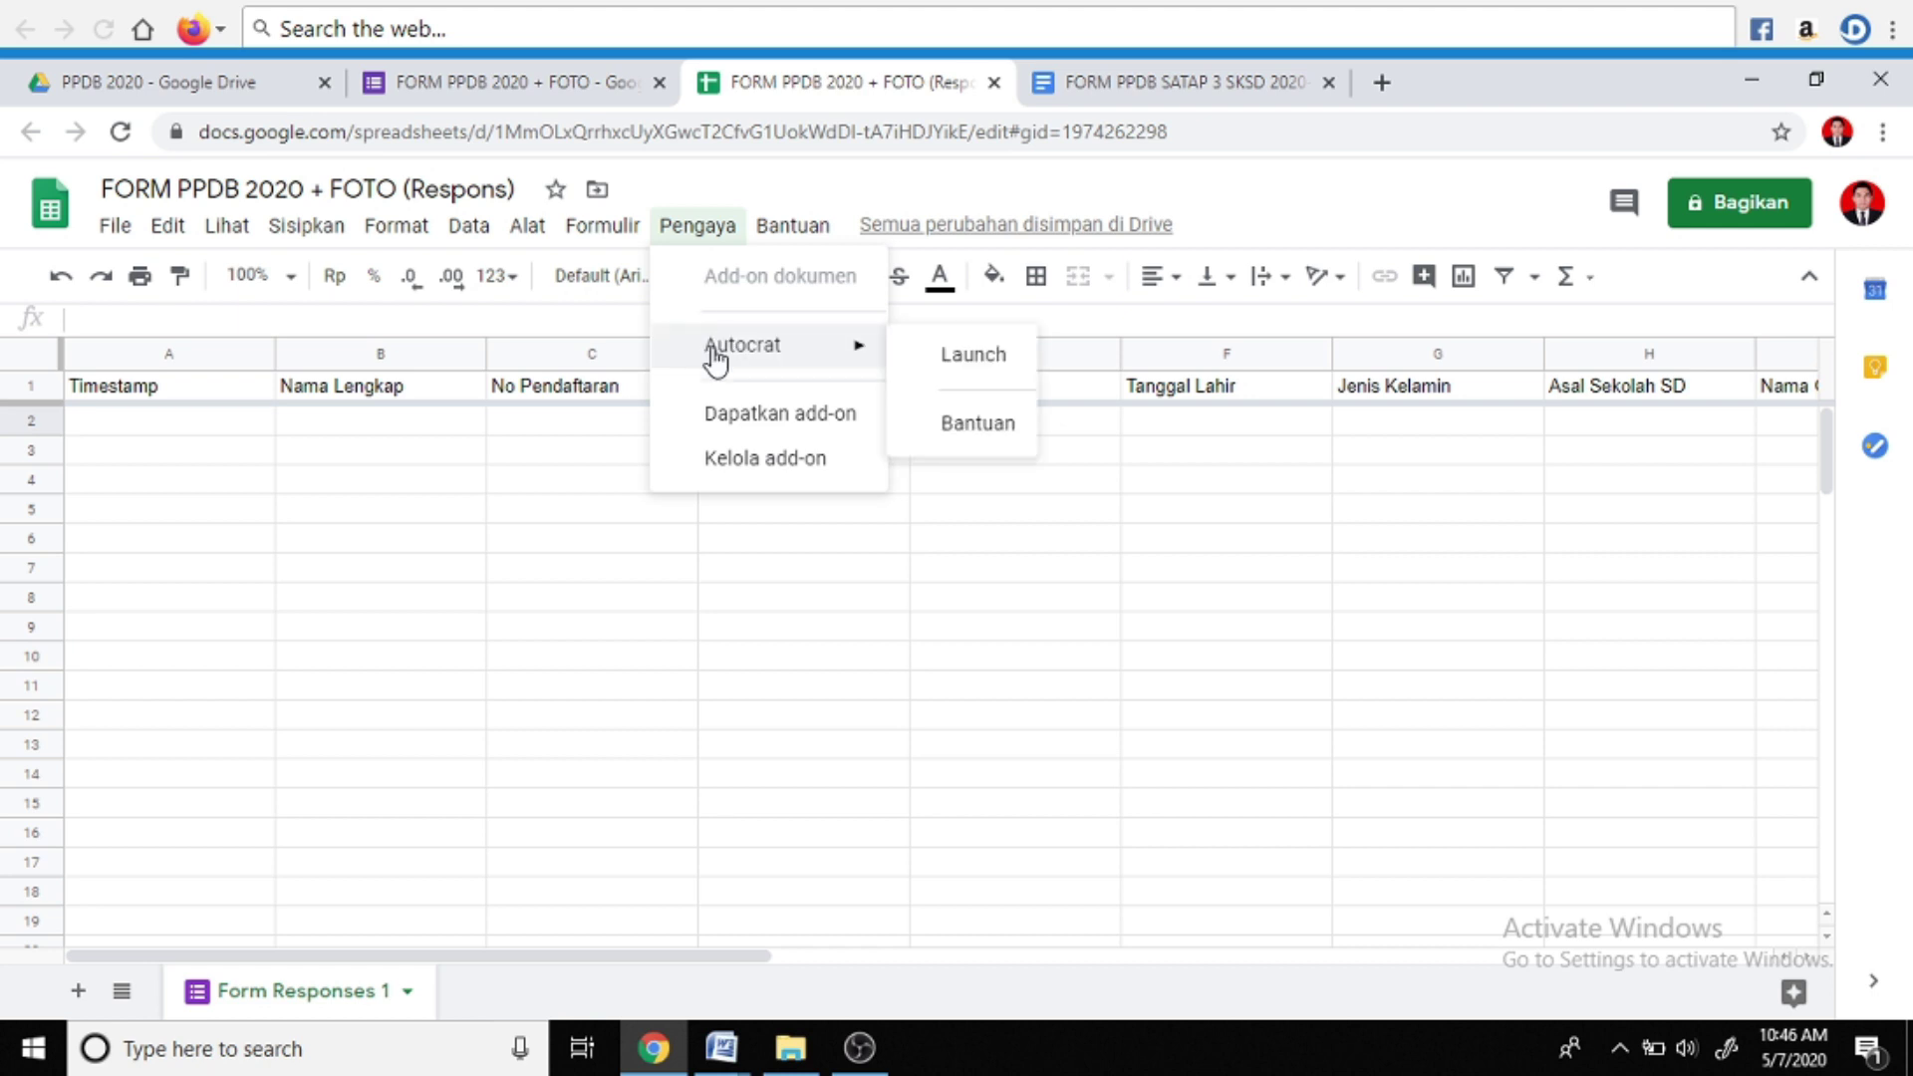
pyautogui.click(795, 422)
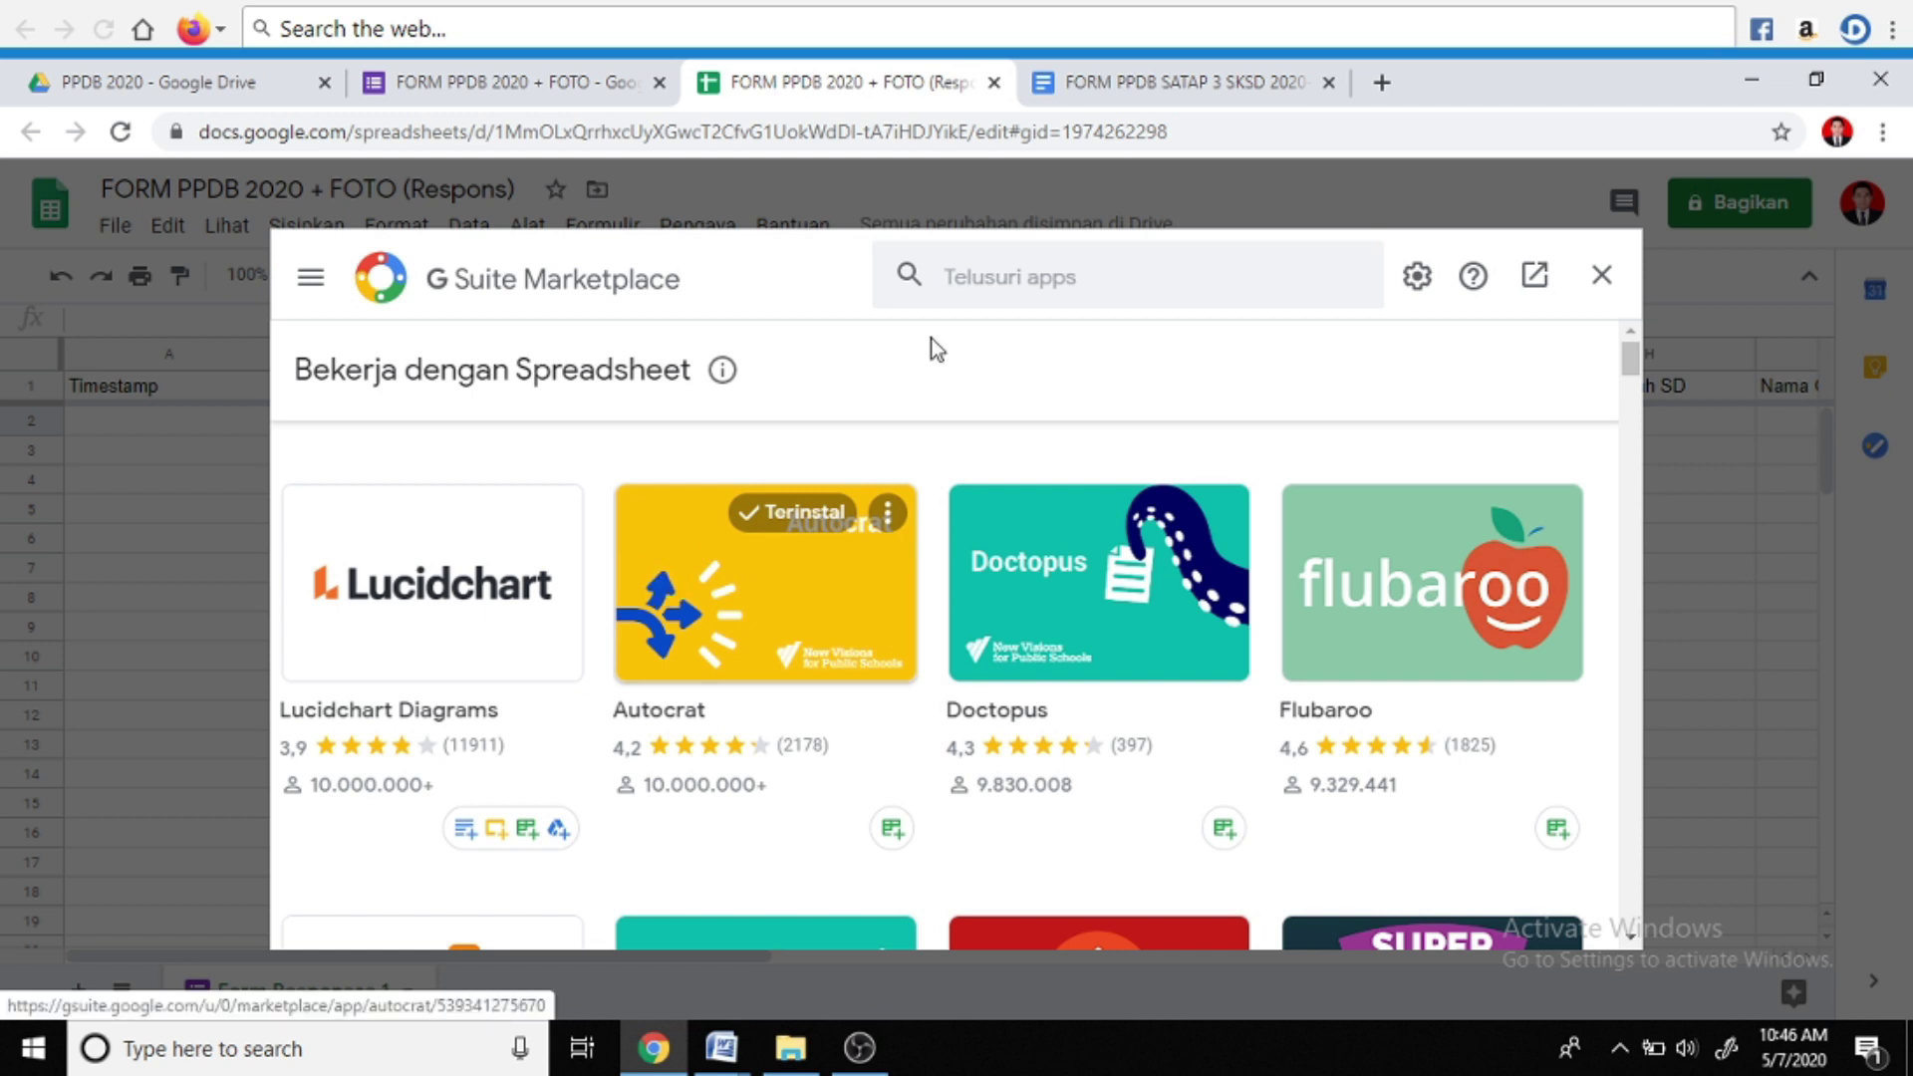
pyautogui.click(1017, 281)
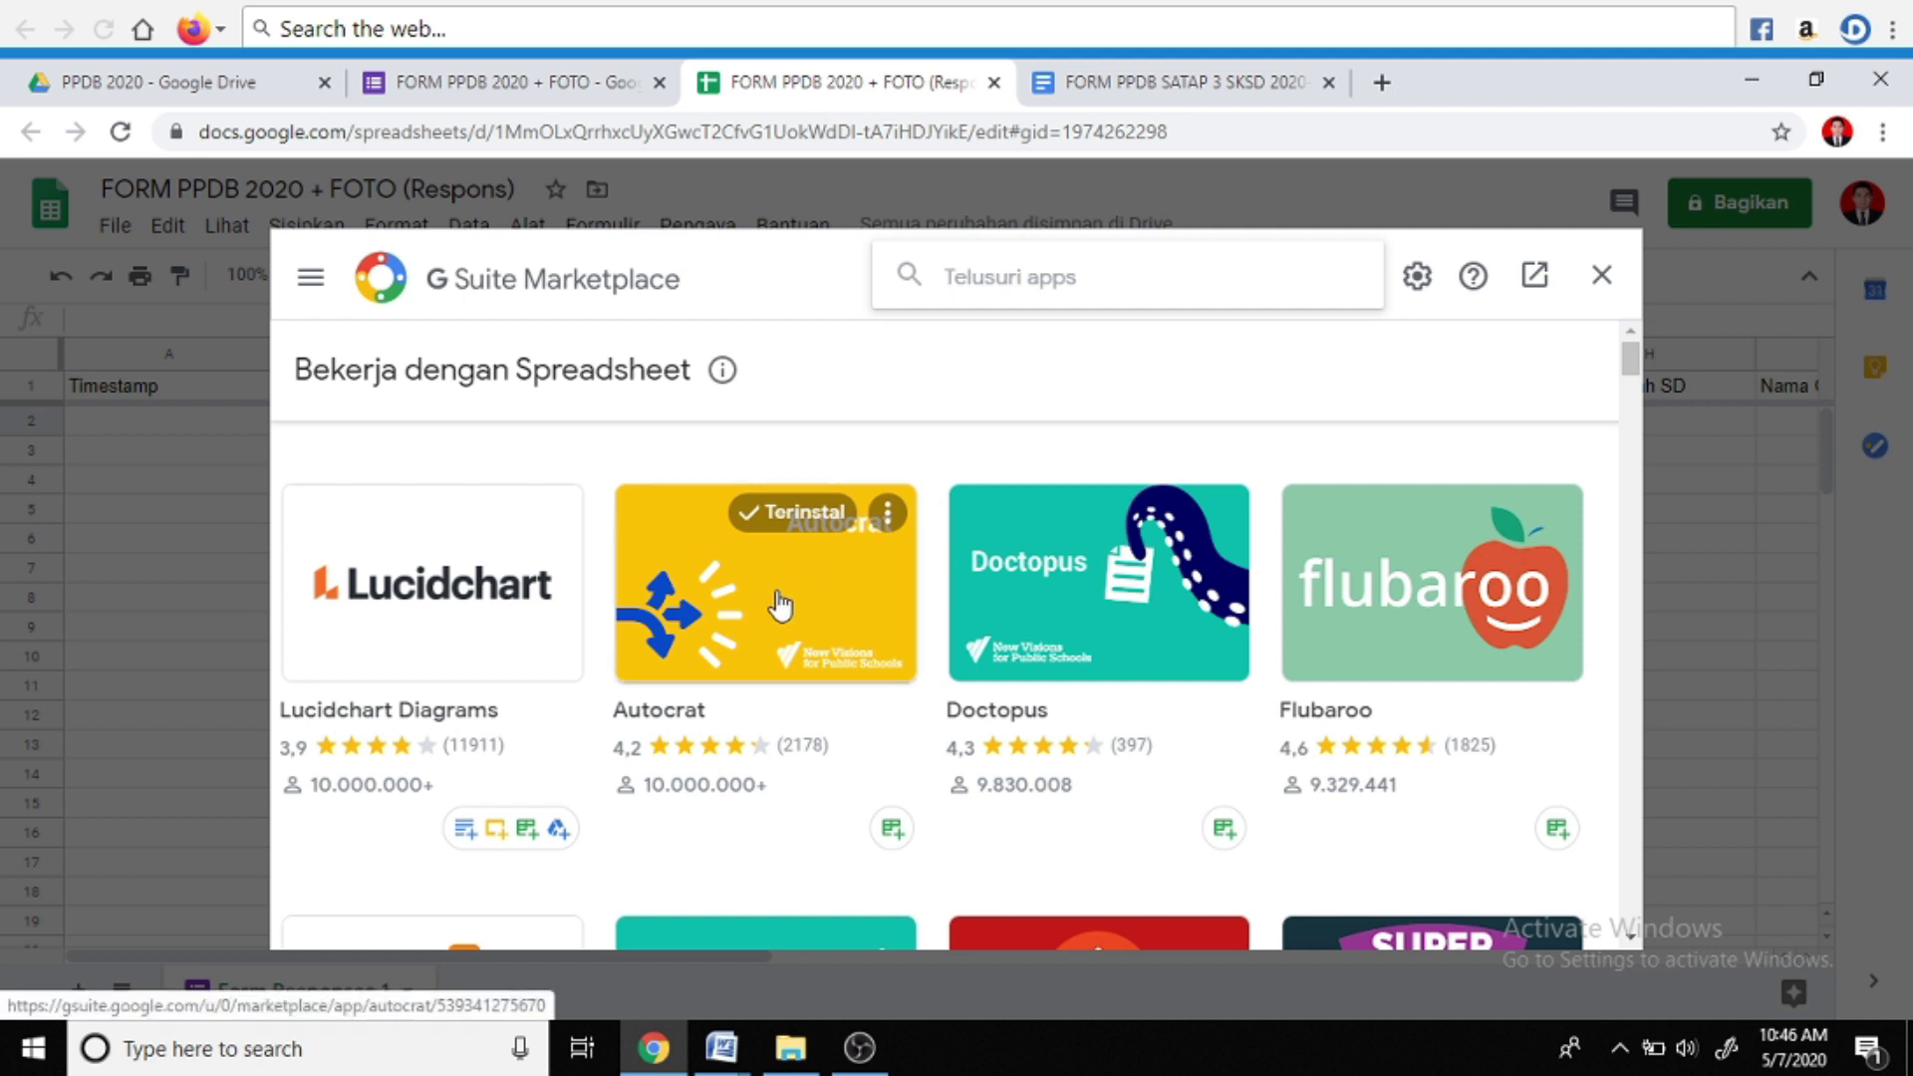
pyautogui.click(1599, 278)
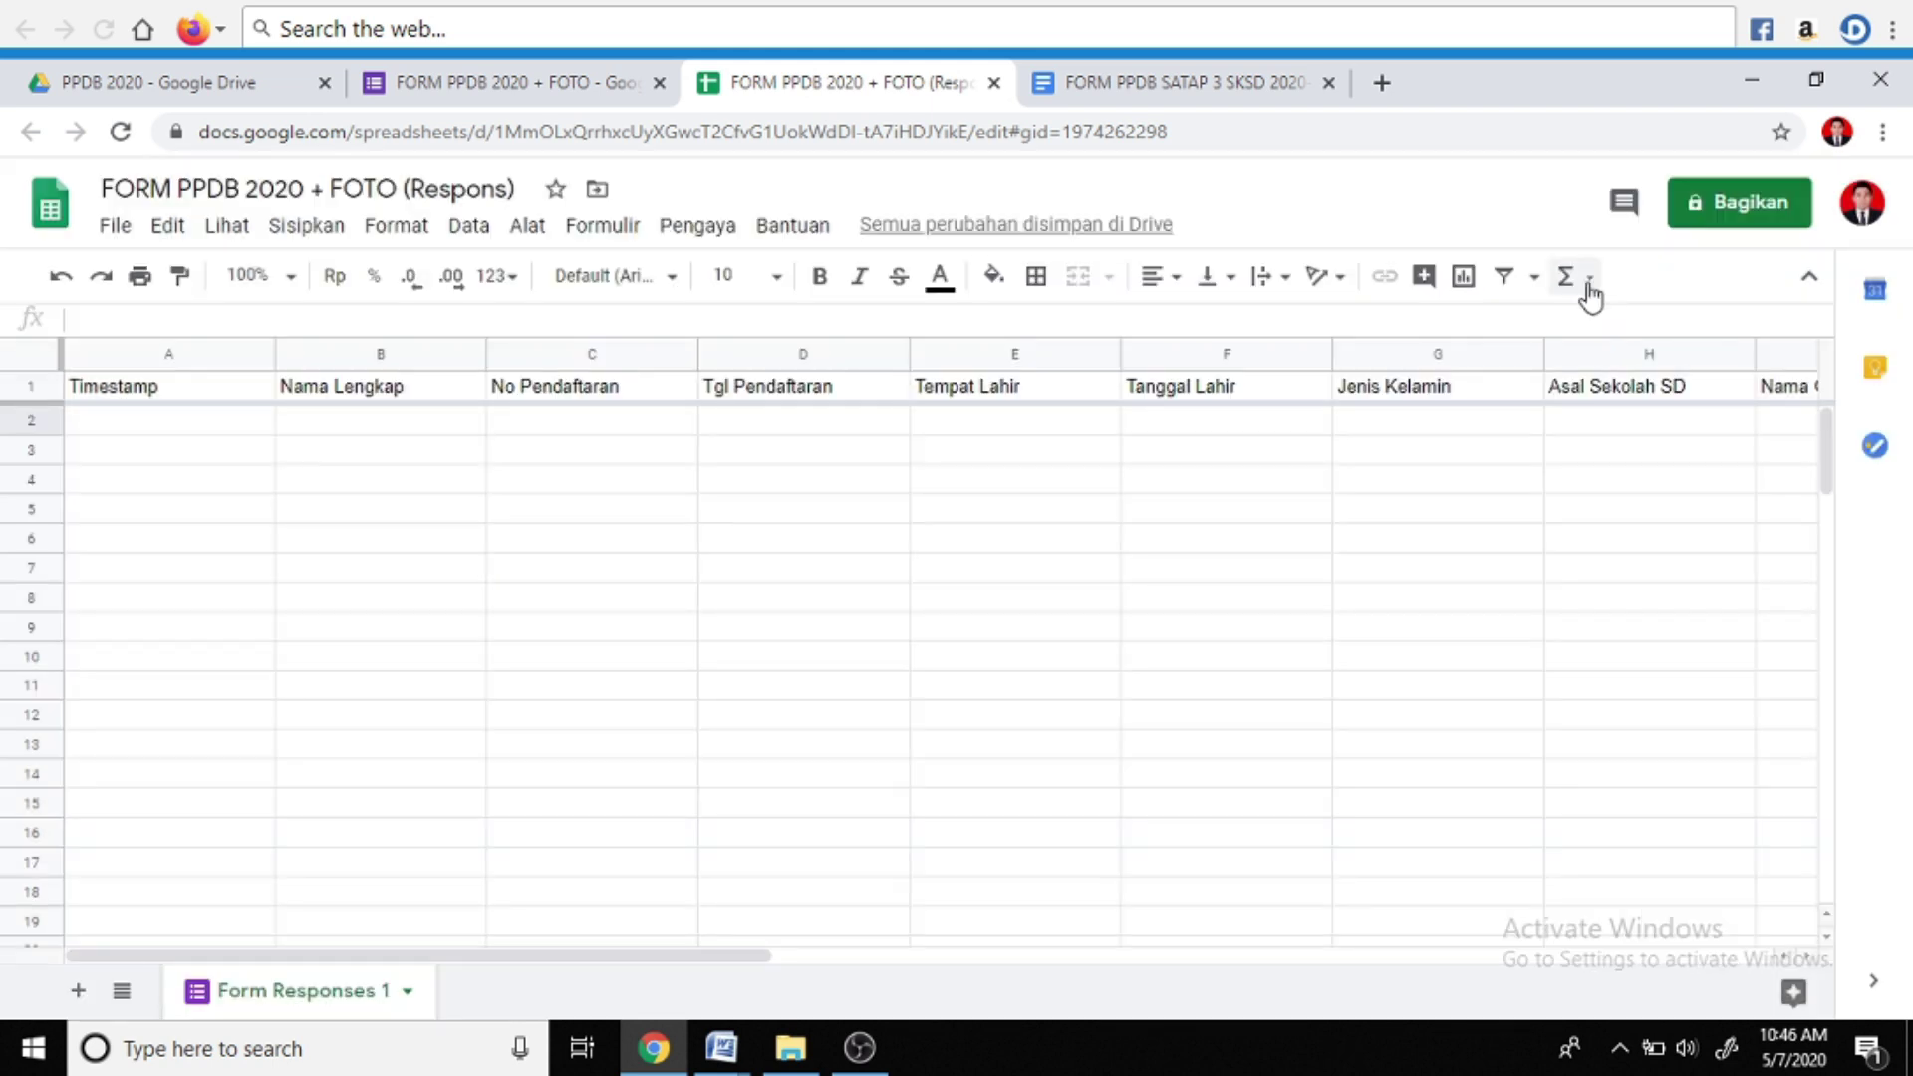
# Launch Autocrat and create a new merge job named 'BUKTI PENDAFTARAN PPDB + FOTO'
pyautogui.click(697, 225)
pyautogui.moveTo(869, 349)
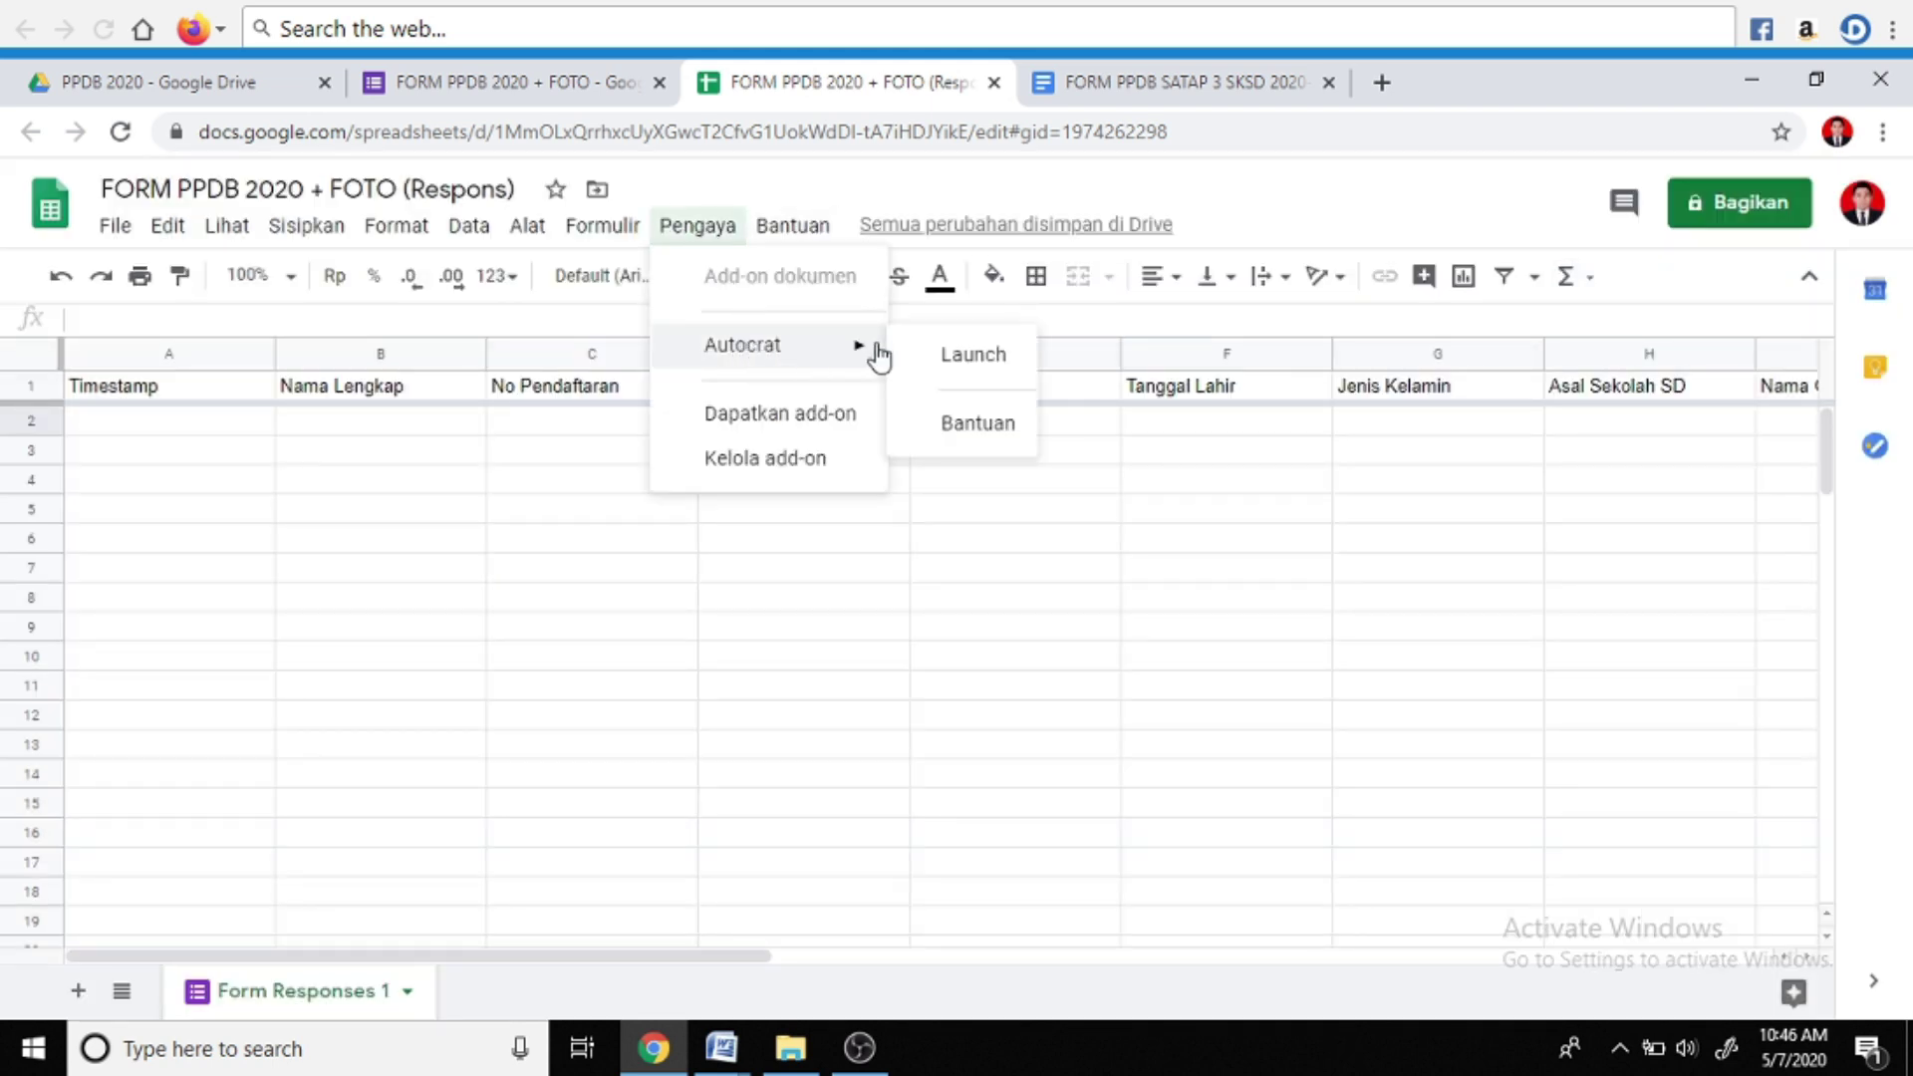
pyautogui.click(963, 364)
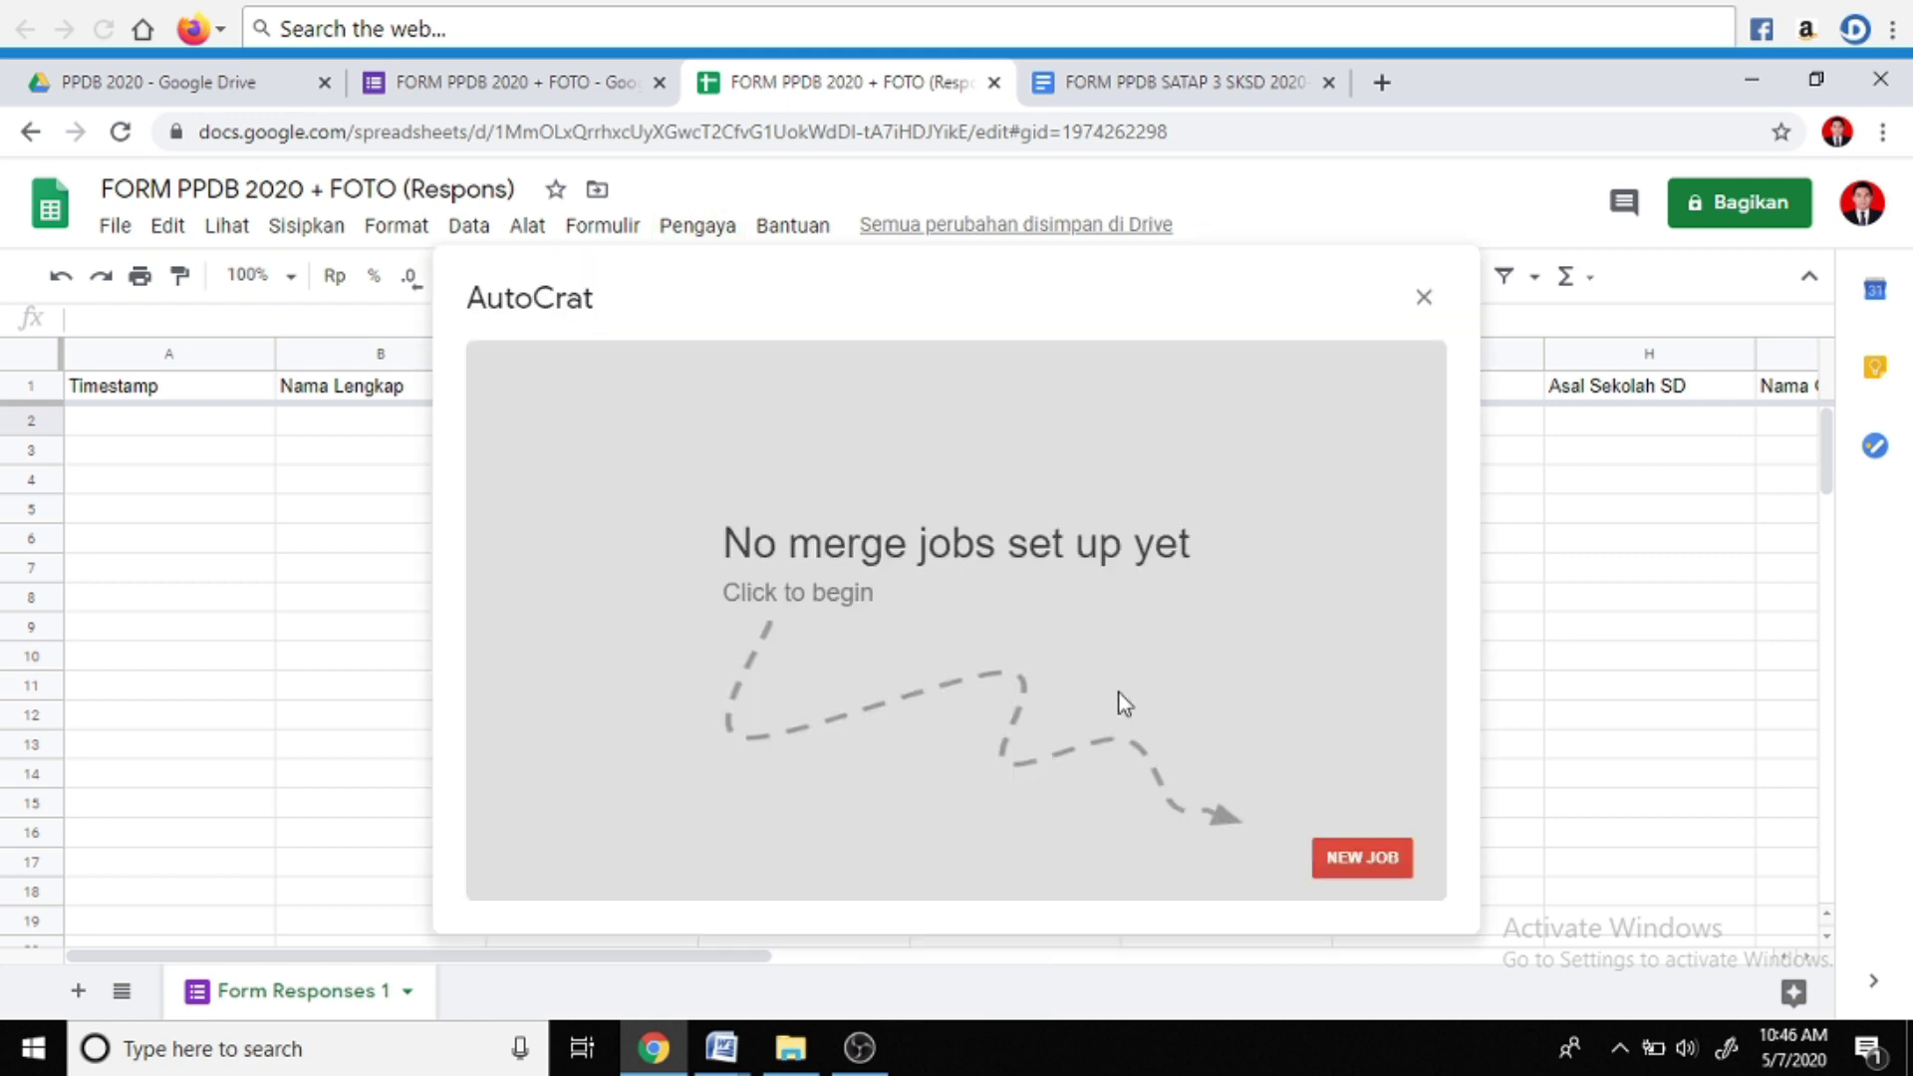
pyautogui.click(1357, 859)
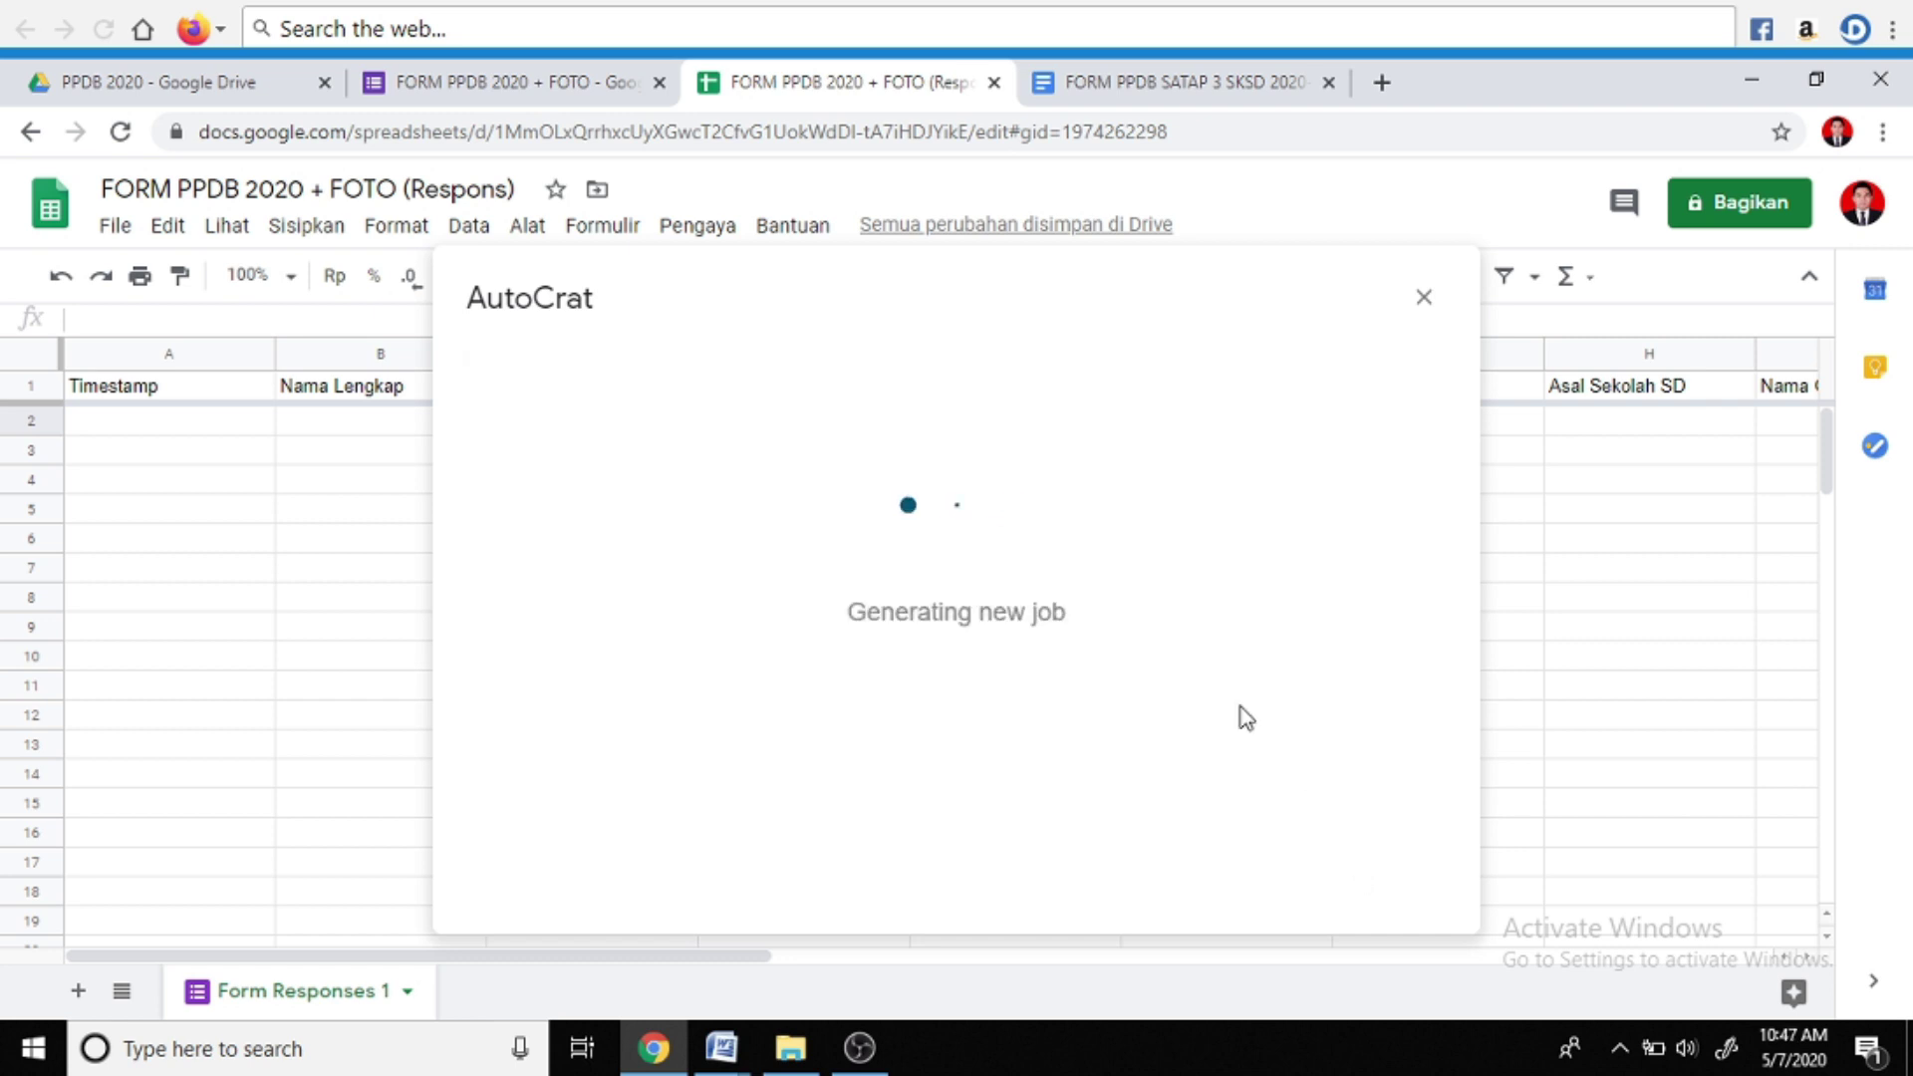
pyautogui.click(737, 491)
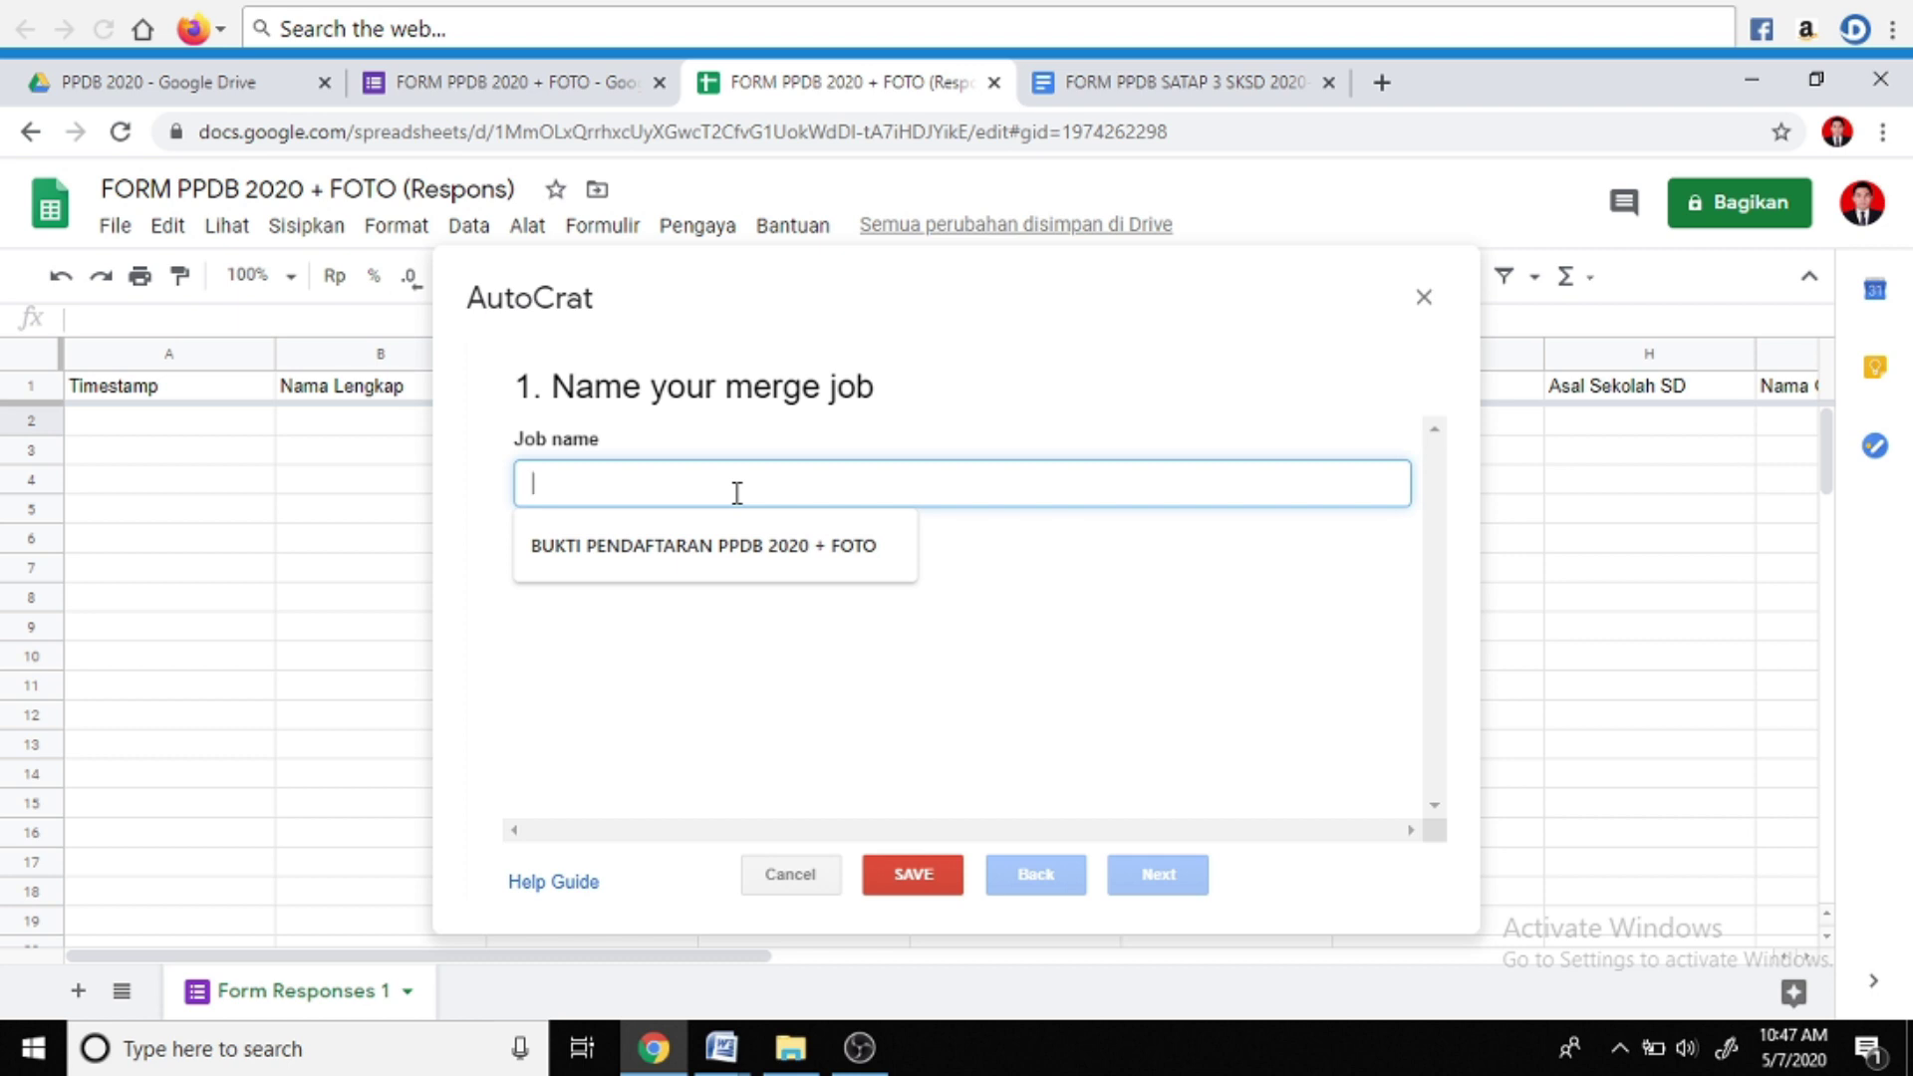
pyautogui.write('BUKTI PENDAFTARAN PPDB + FOTO')
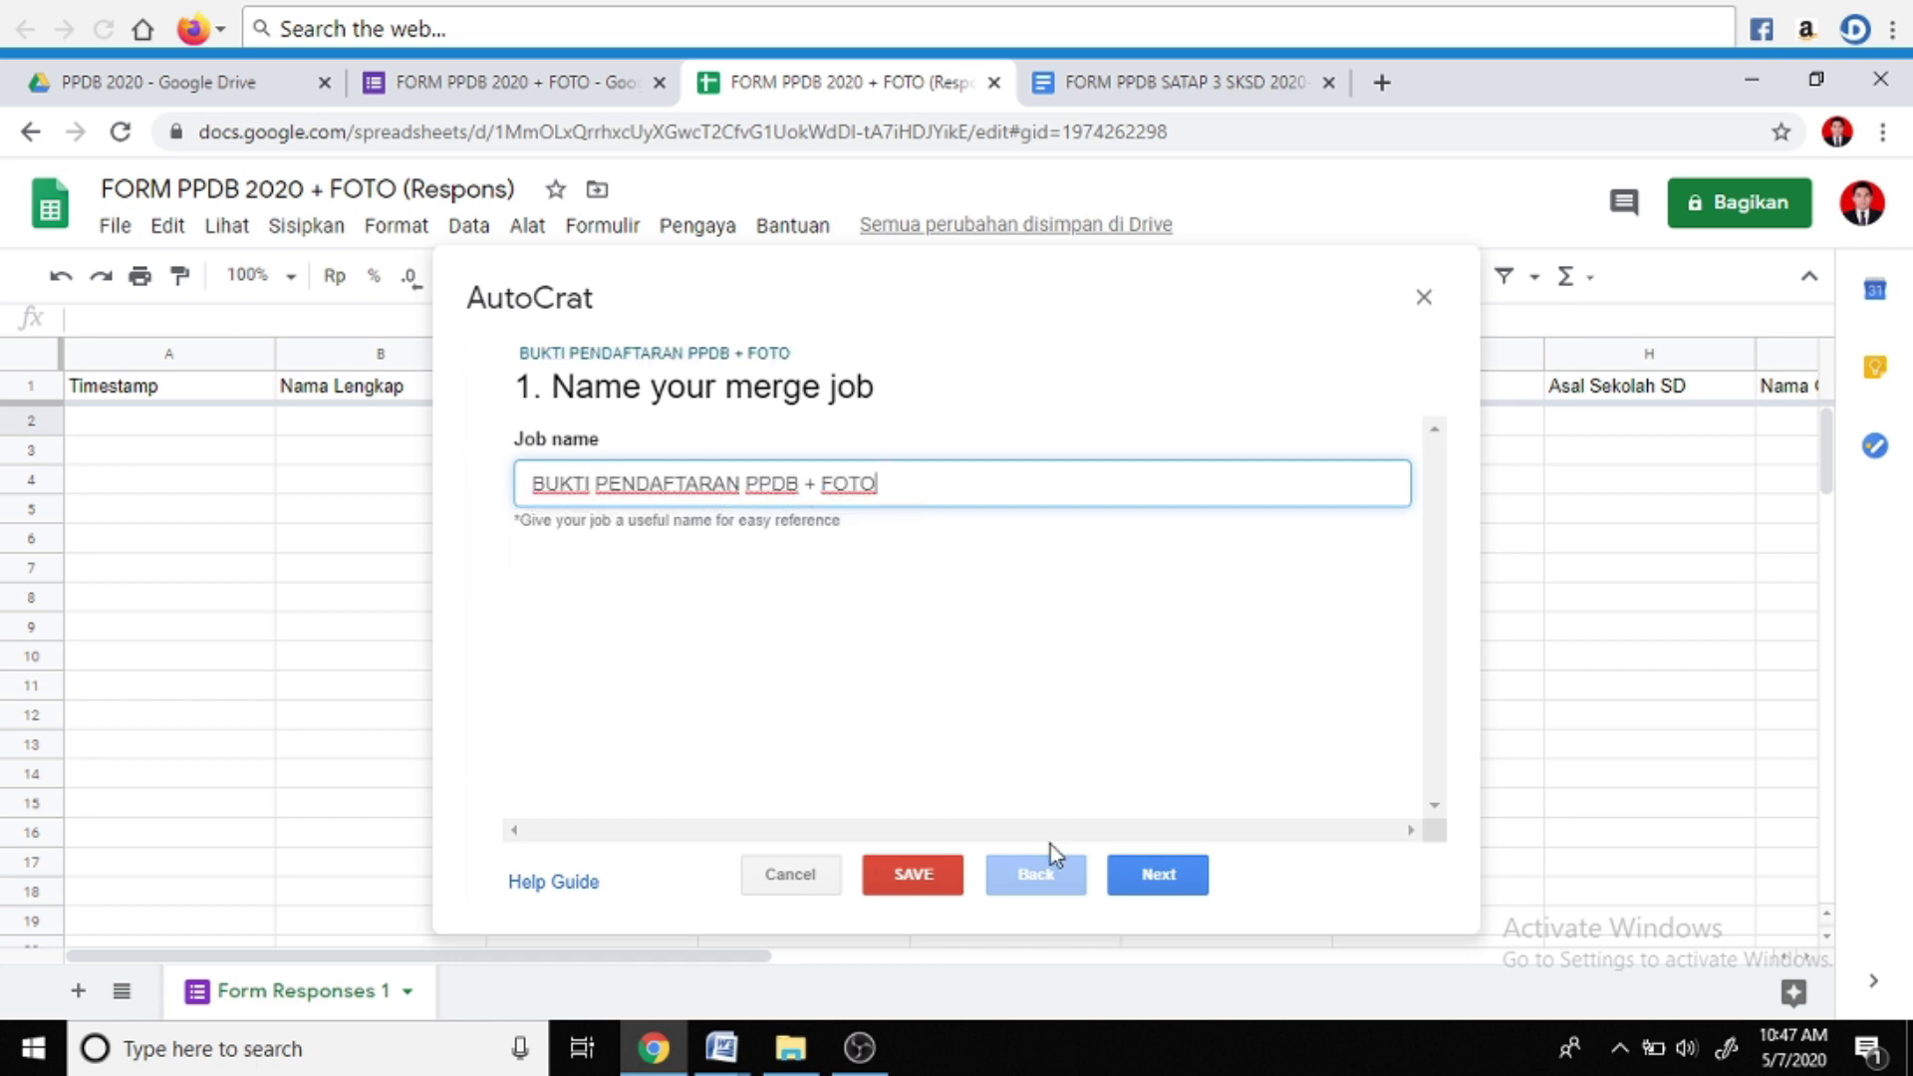
pyautogui.click(1159, 877)
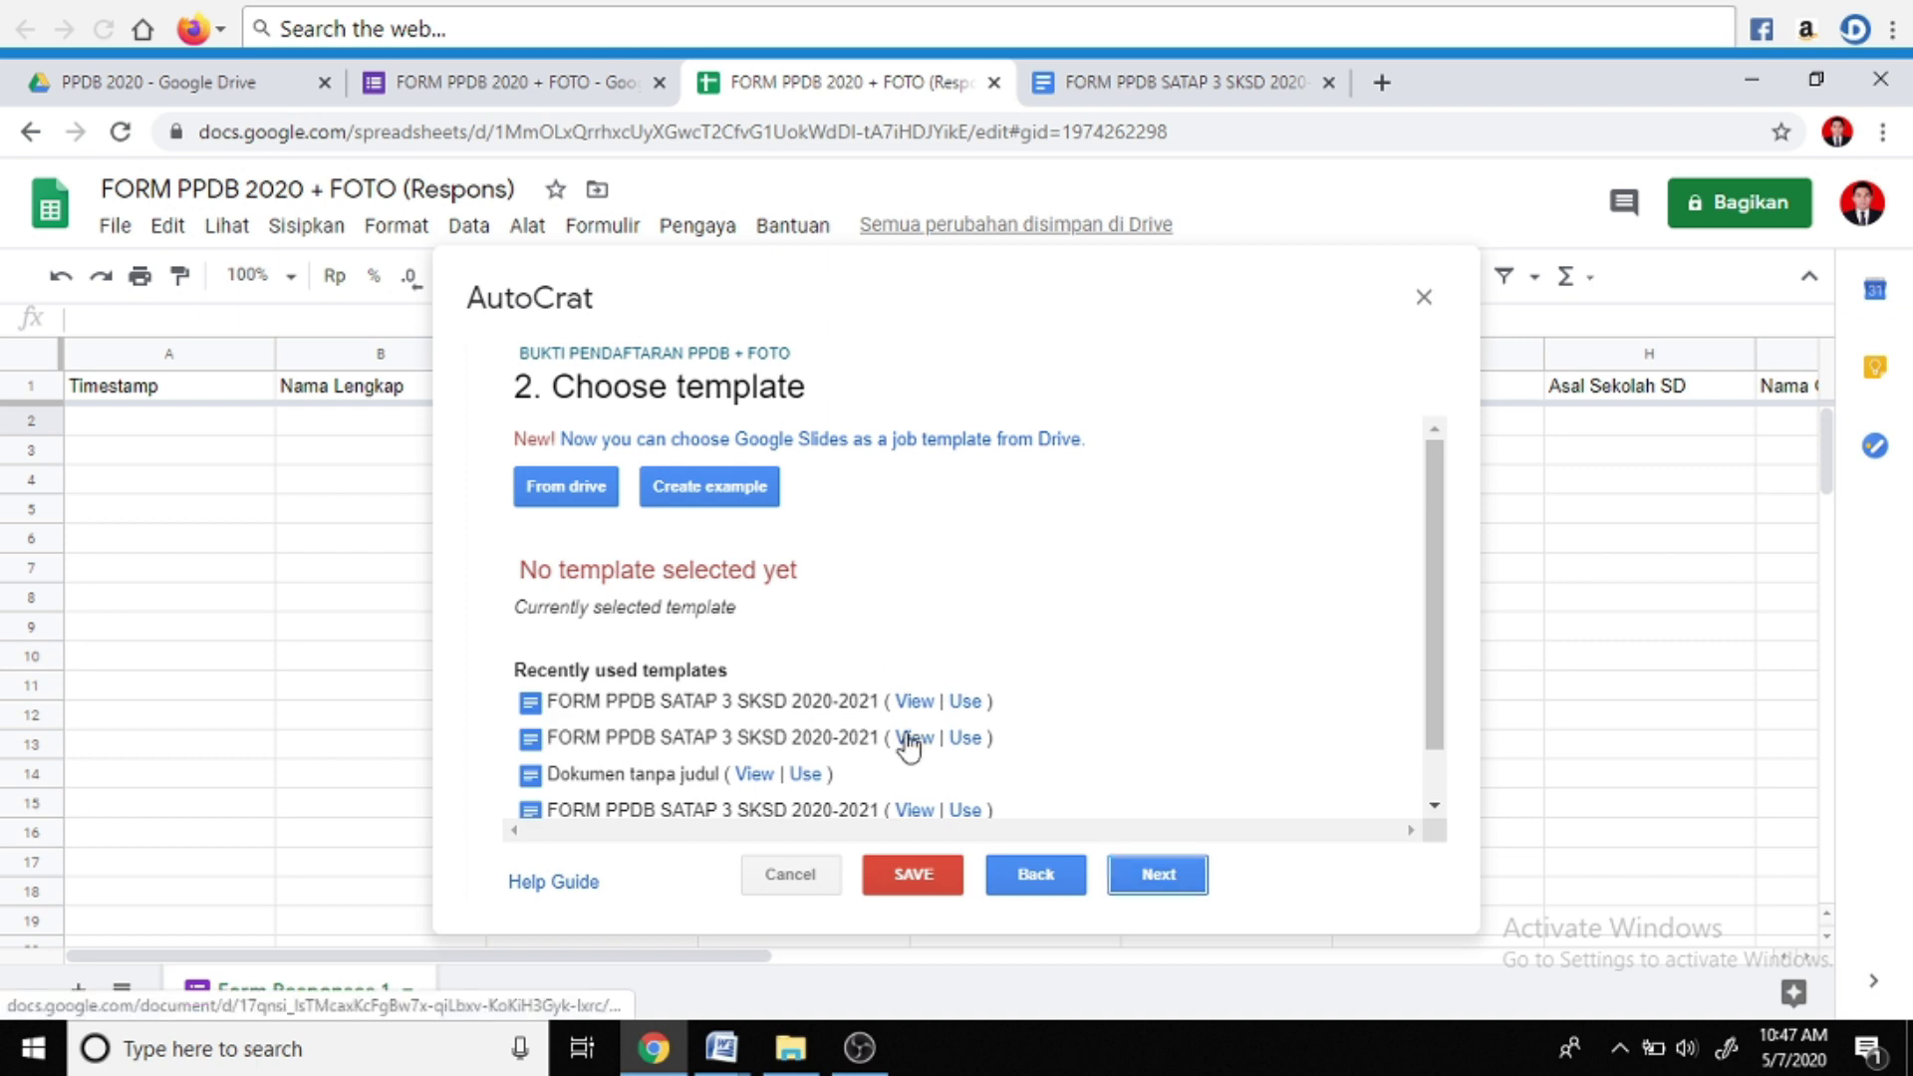
# Choose the FORM PPDB SATAP 3 NEW SKSD 2020-2021 document from Drive as the template
pyautogui.click(569, 490)
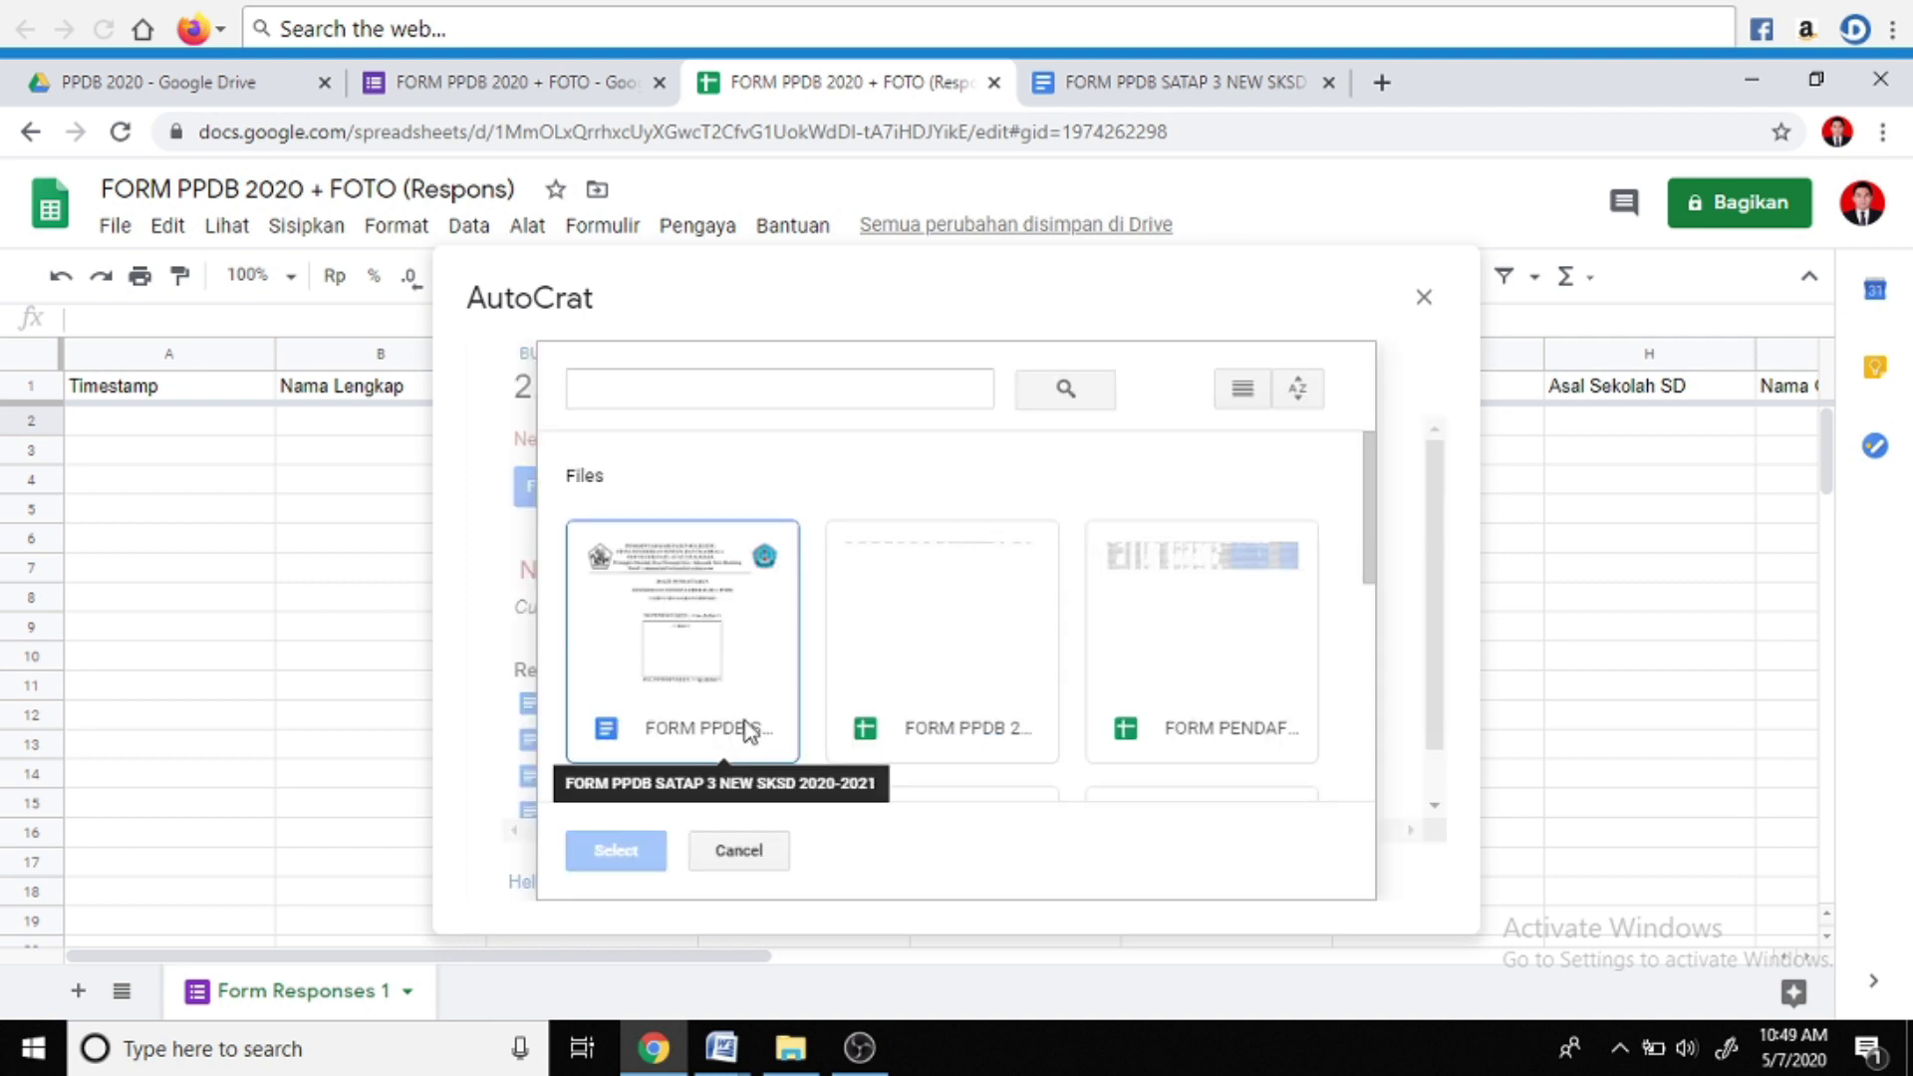
pyautogui.click(688, 622)
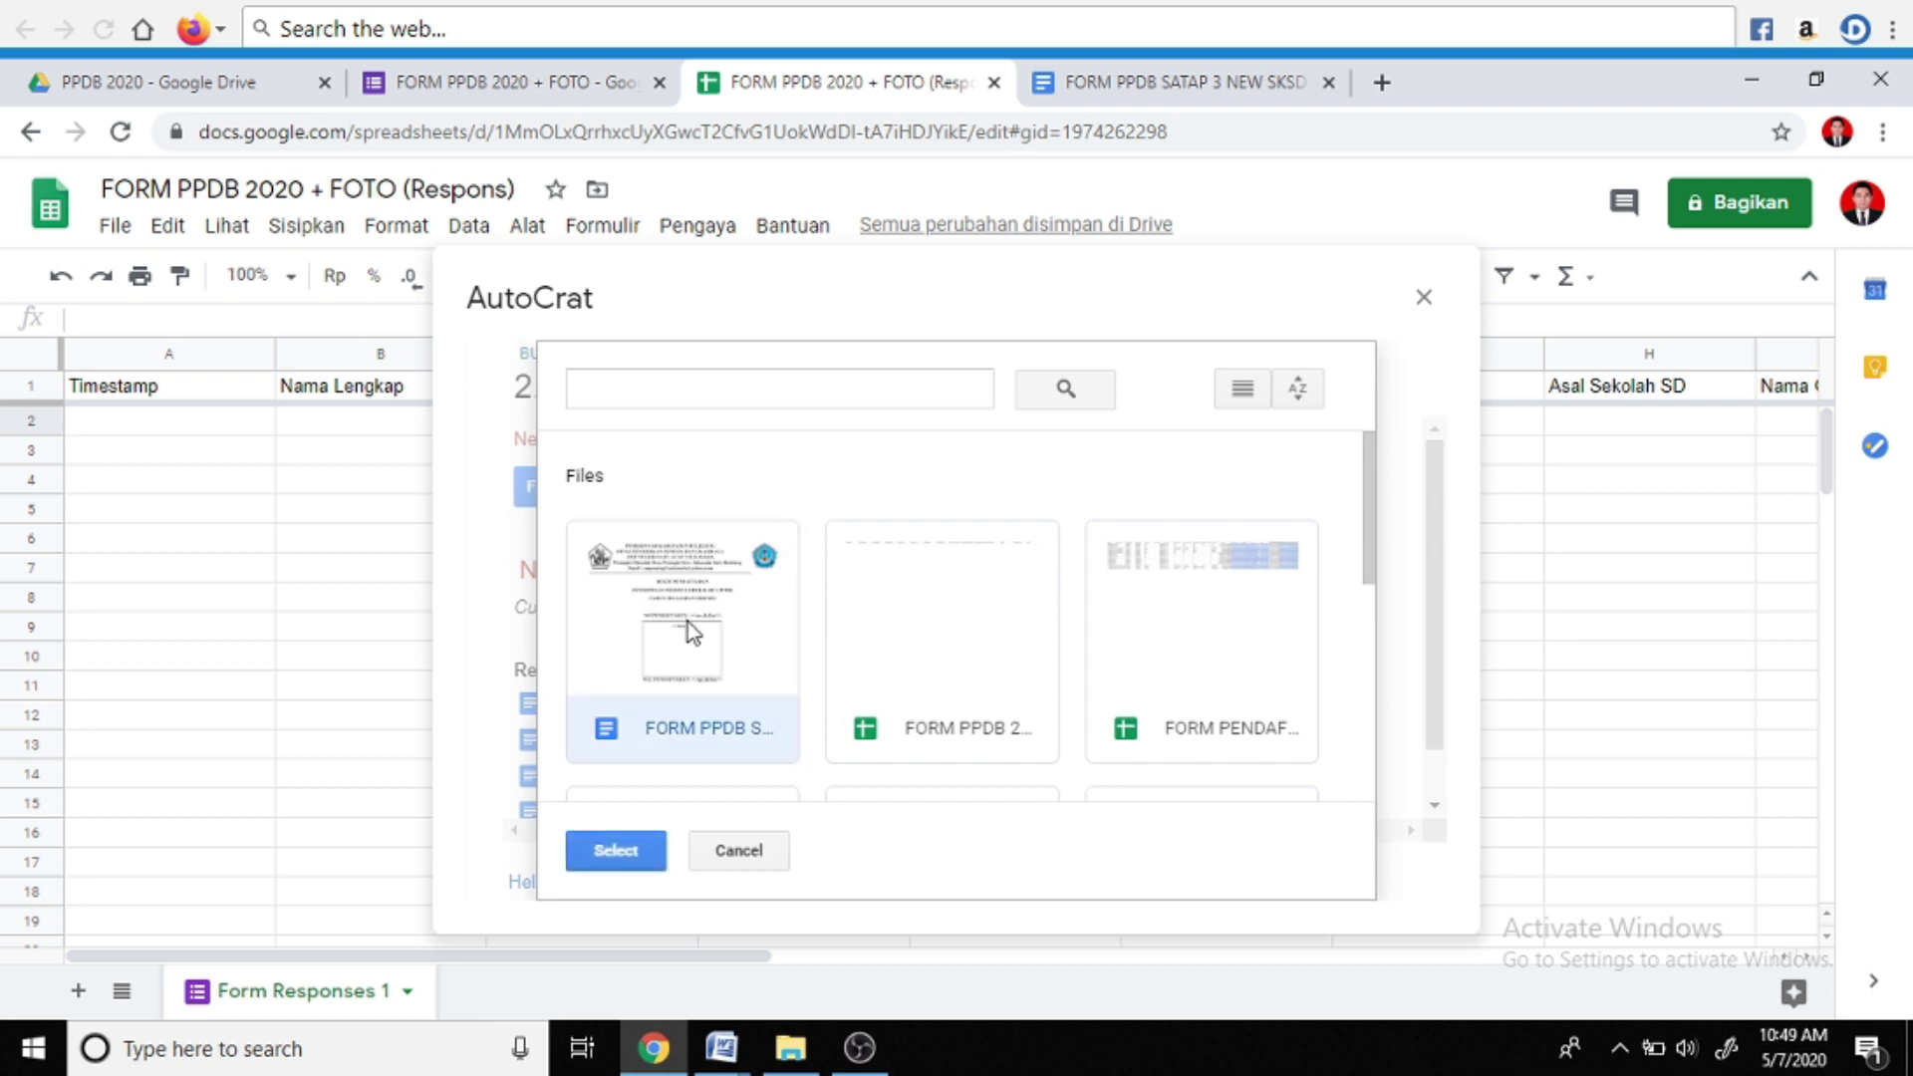
pyautogui.click(630, 852)
pyautogui.click(1153, 875)
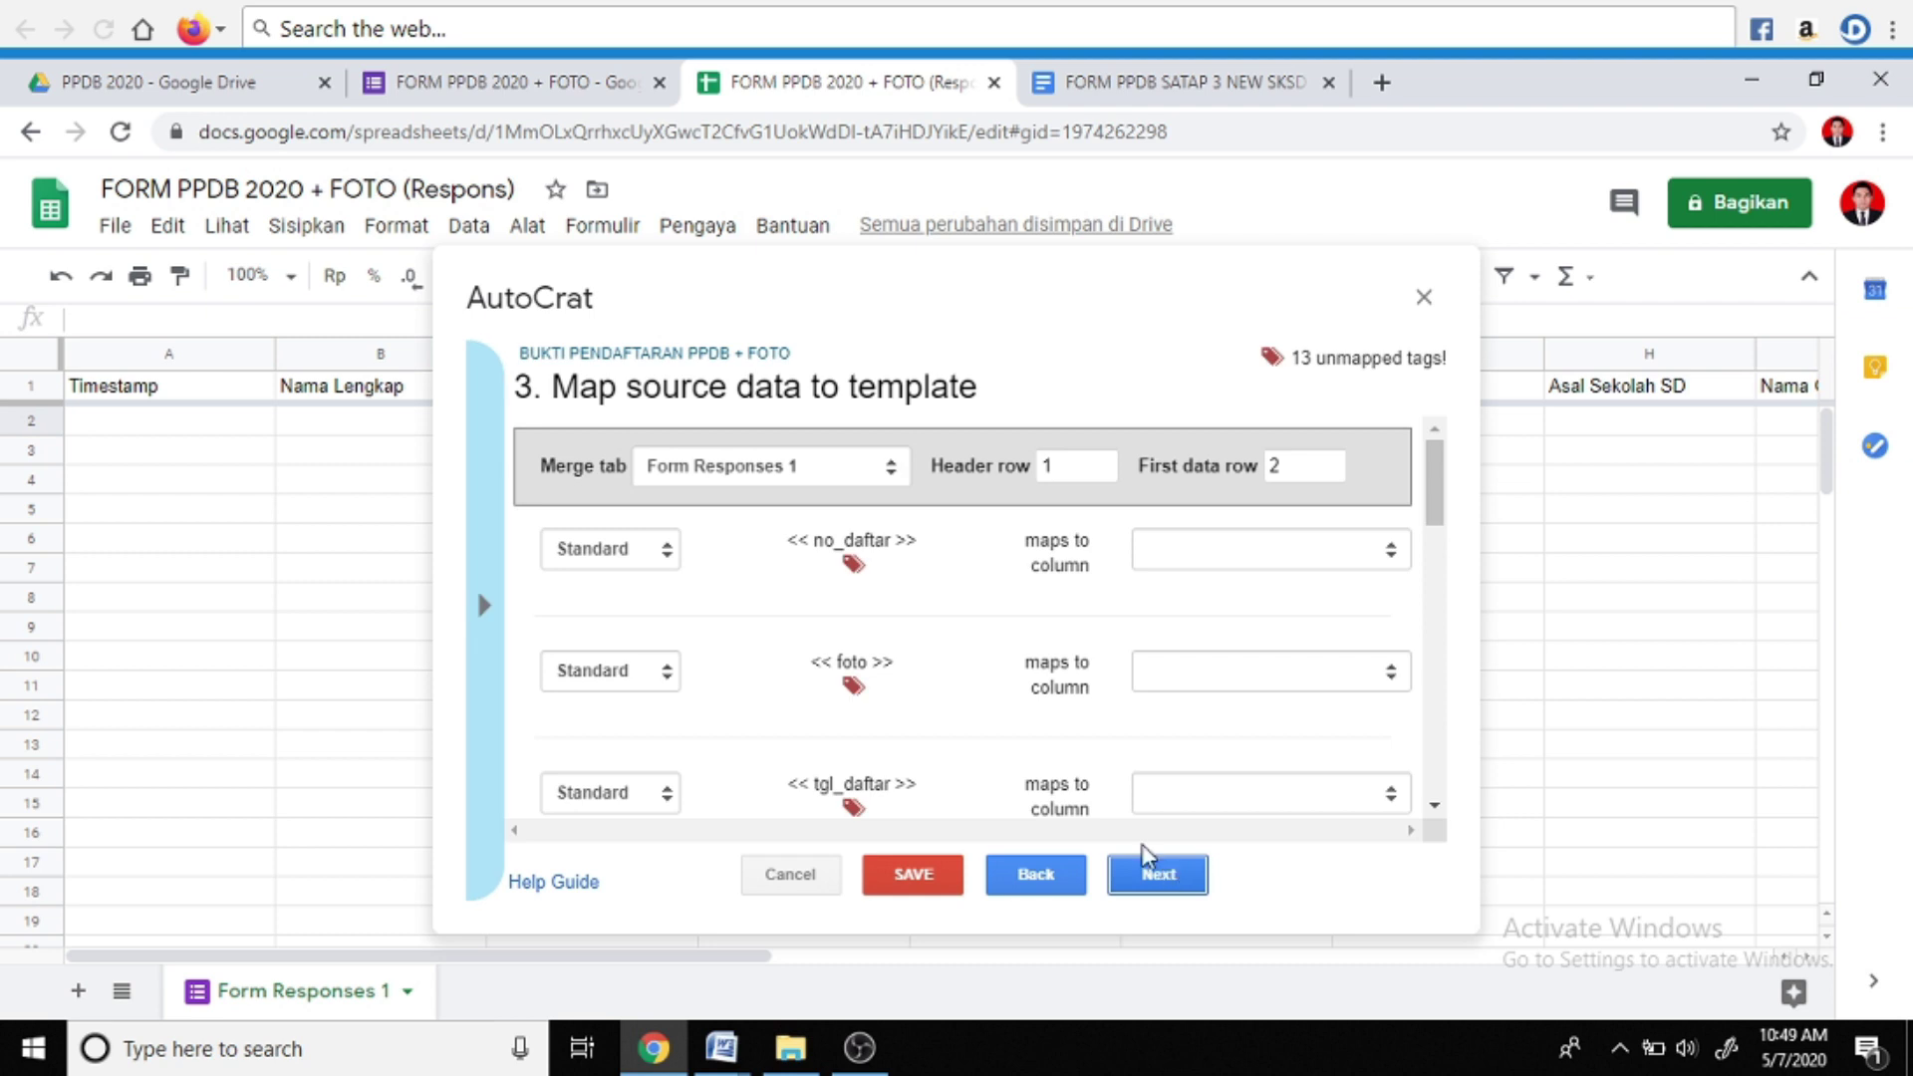
# Map the no_daftar tag to the No Pendaftaran column
pyautogui.scroll(-10, 1001, 692)
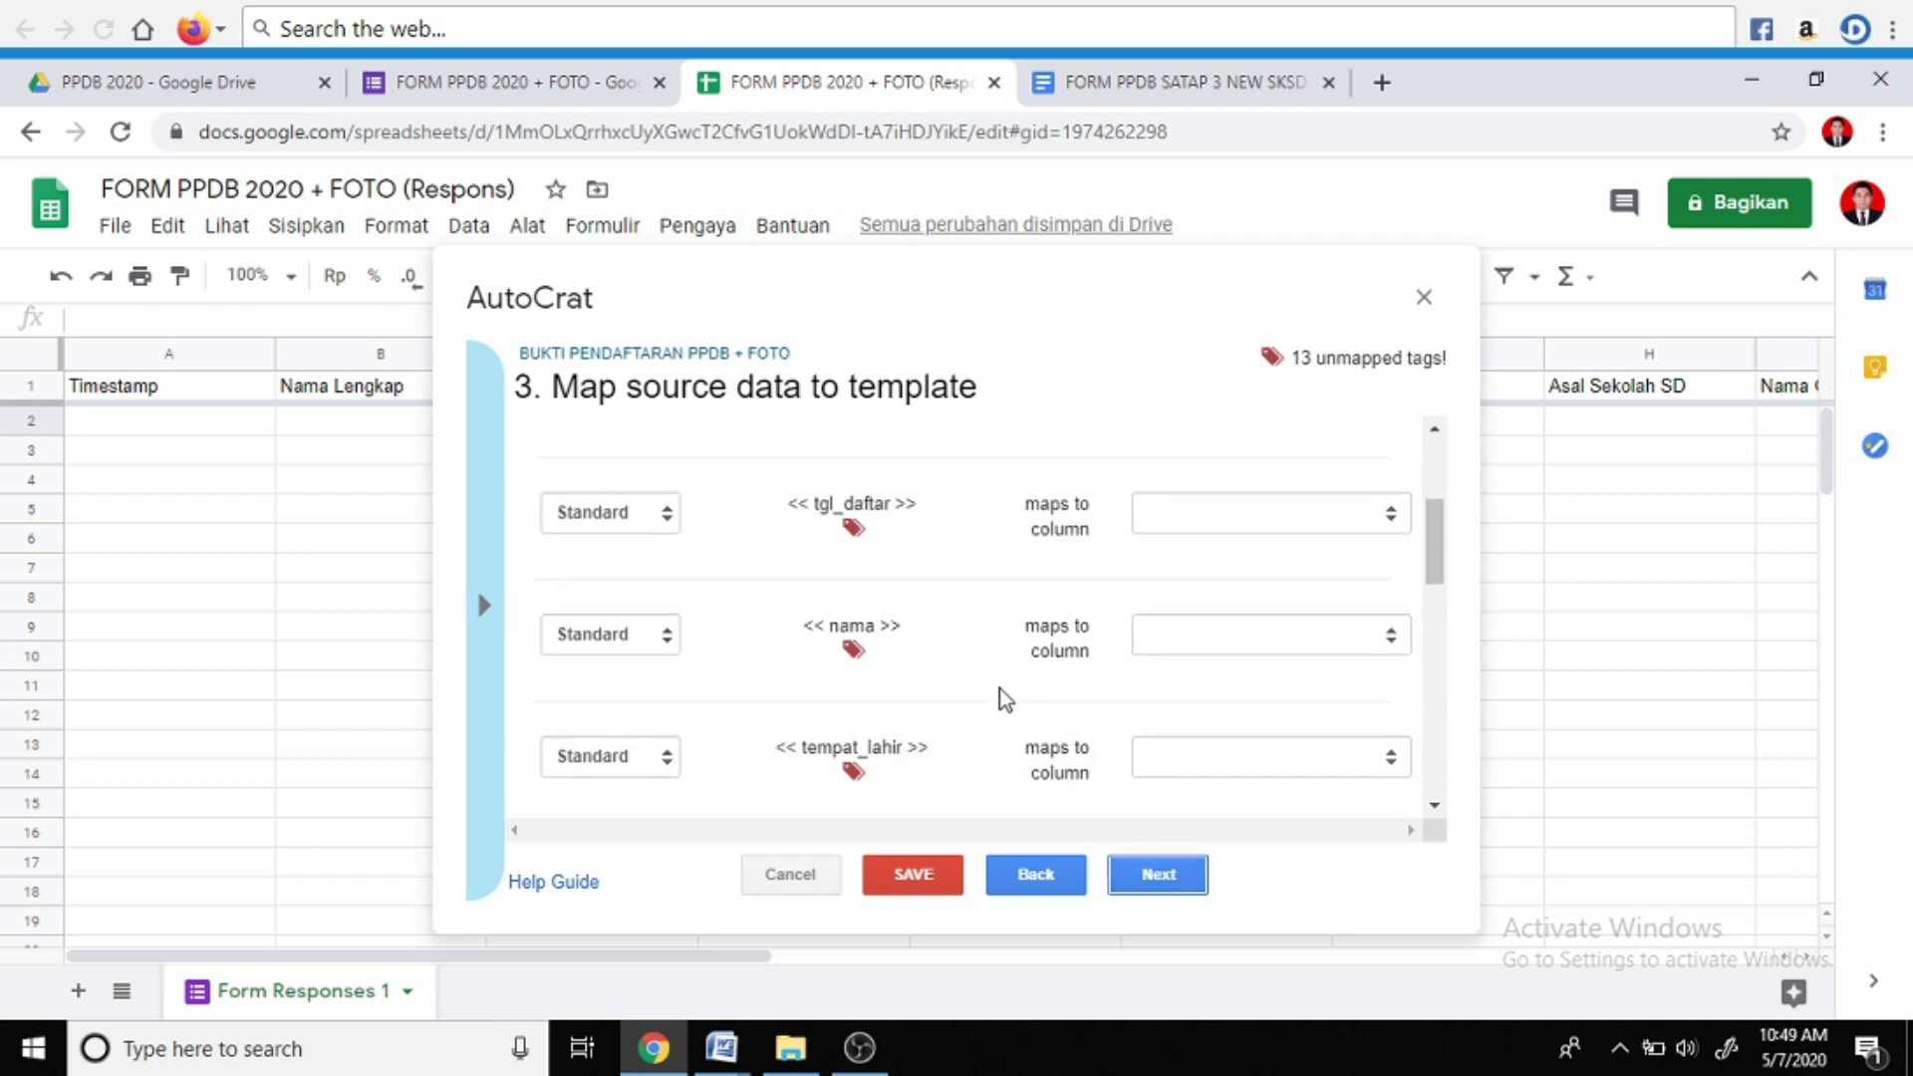
pyautogui.scroll(10, 1007, 697)
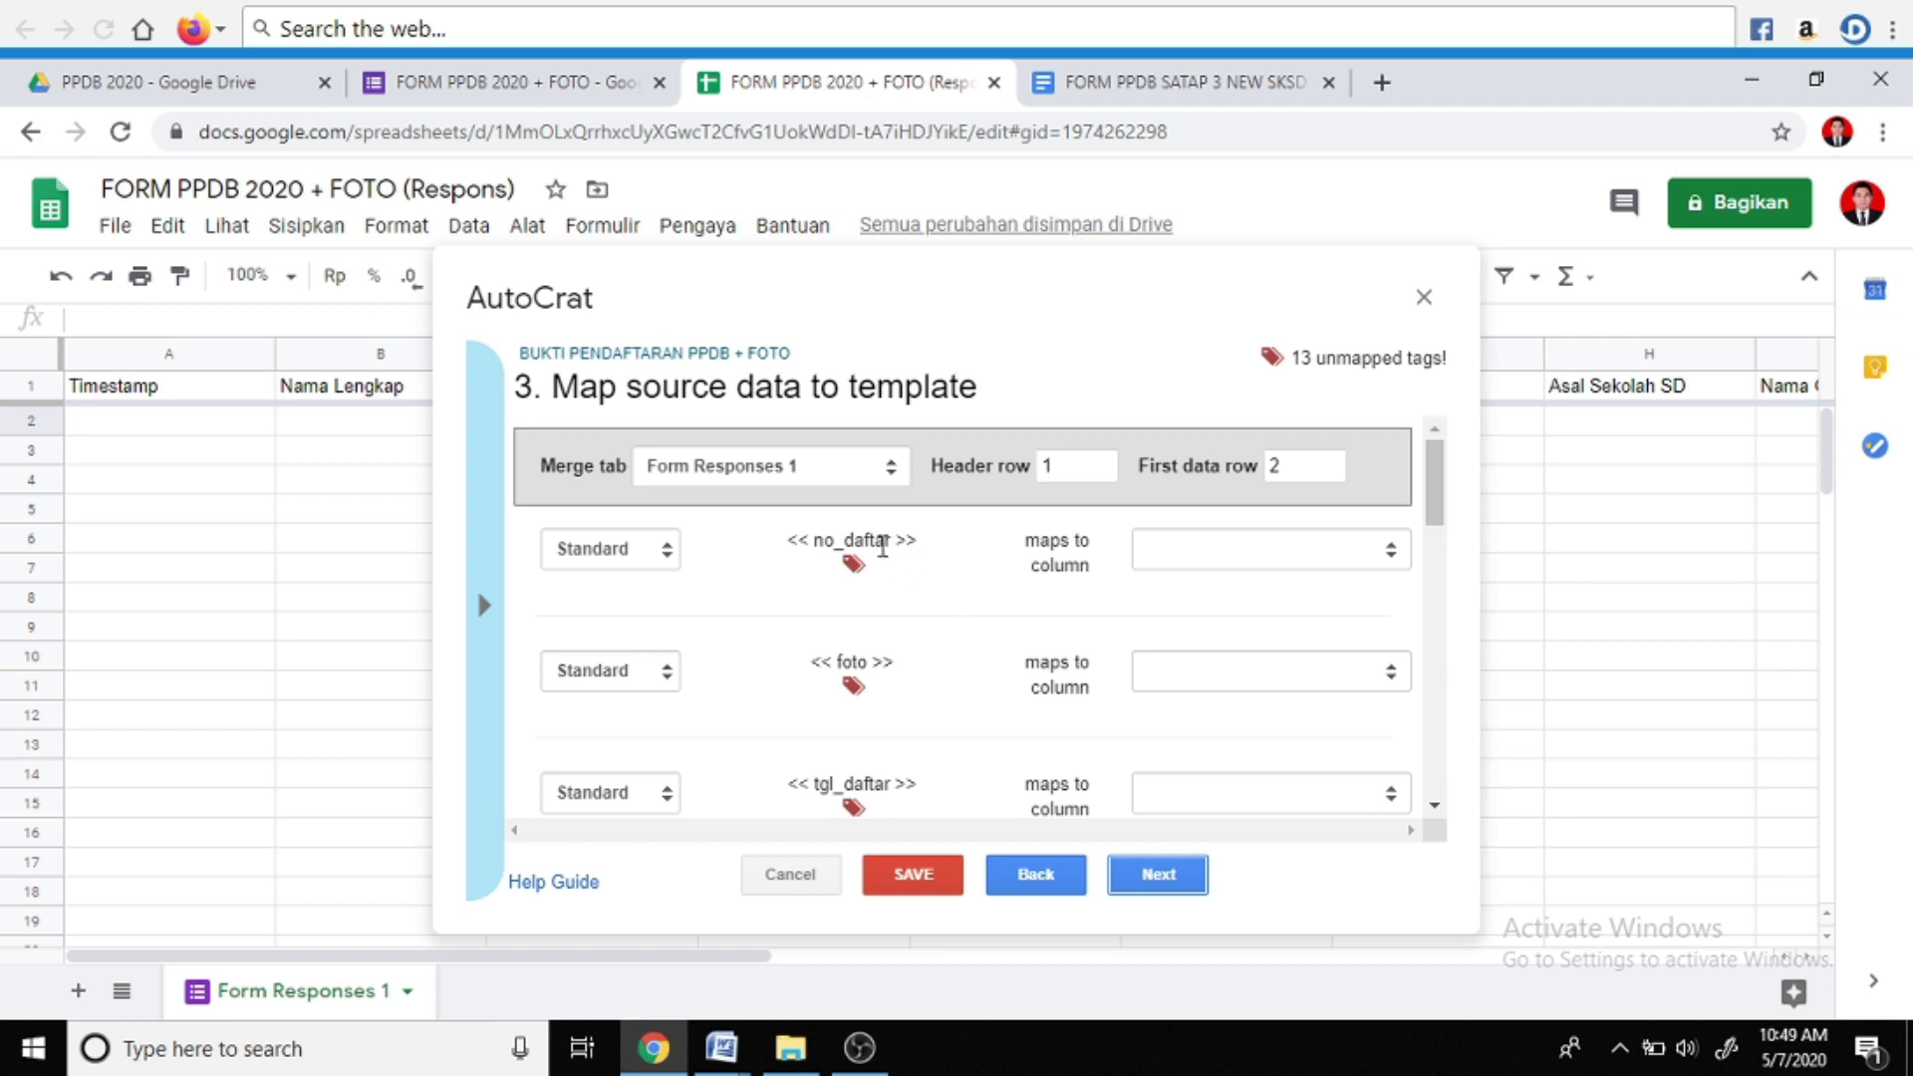
pyautogui.click(1395, 553)
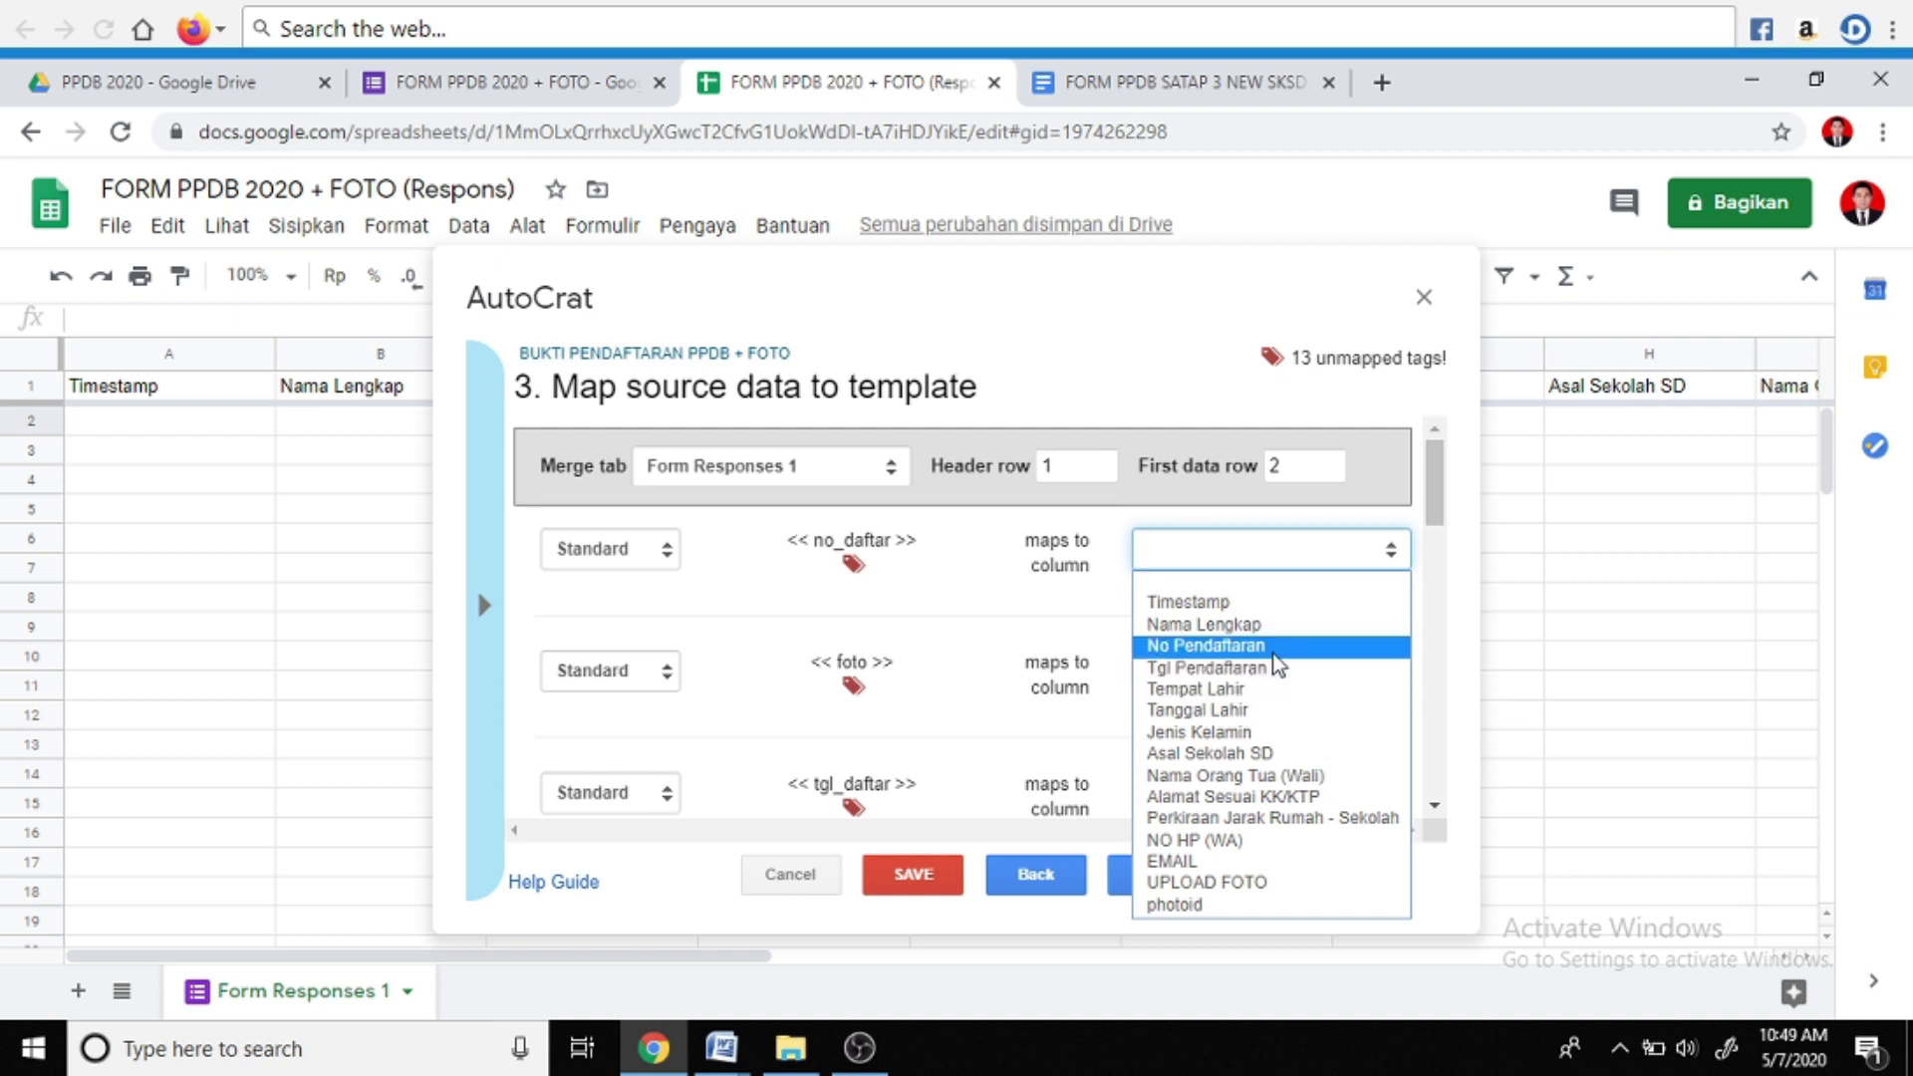
pyautogui.click(1272, 648)
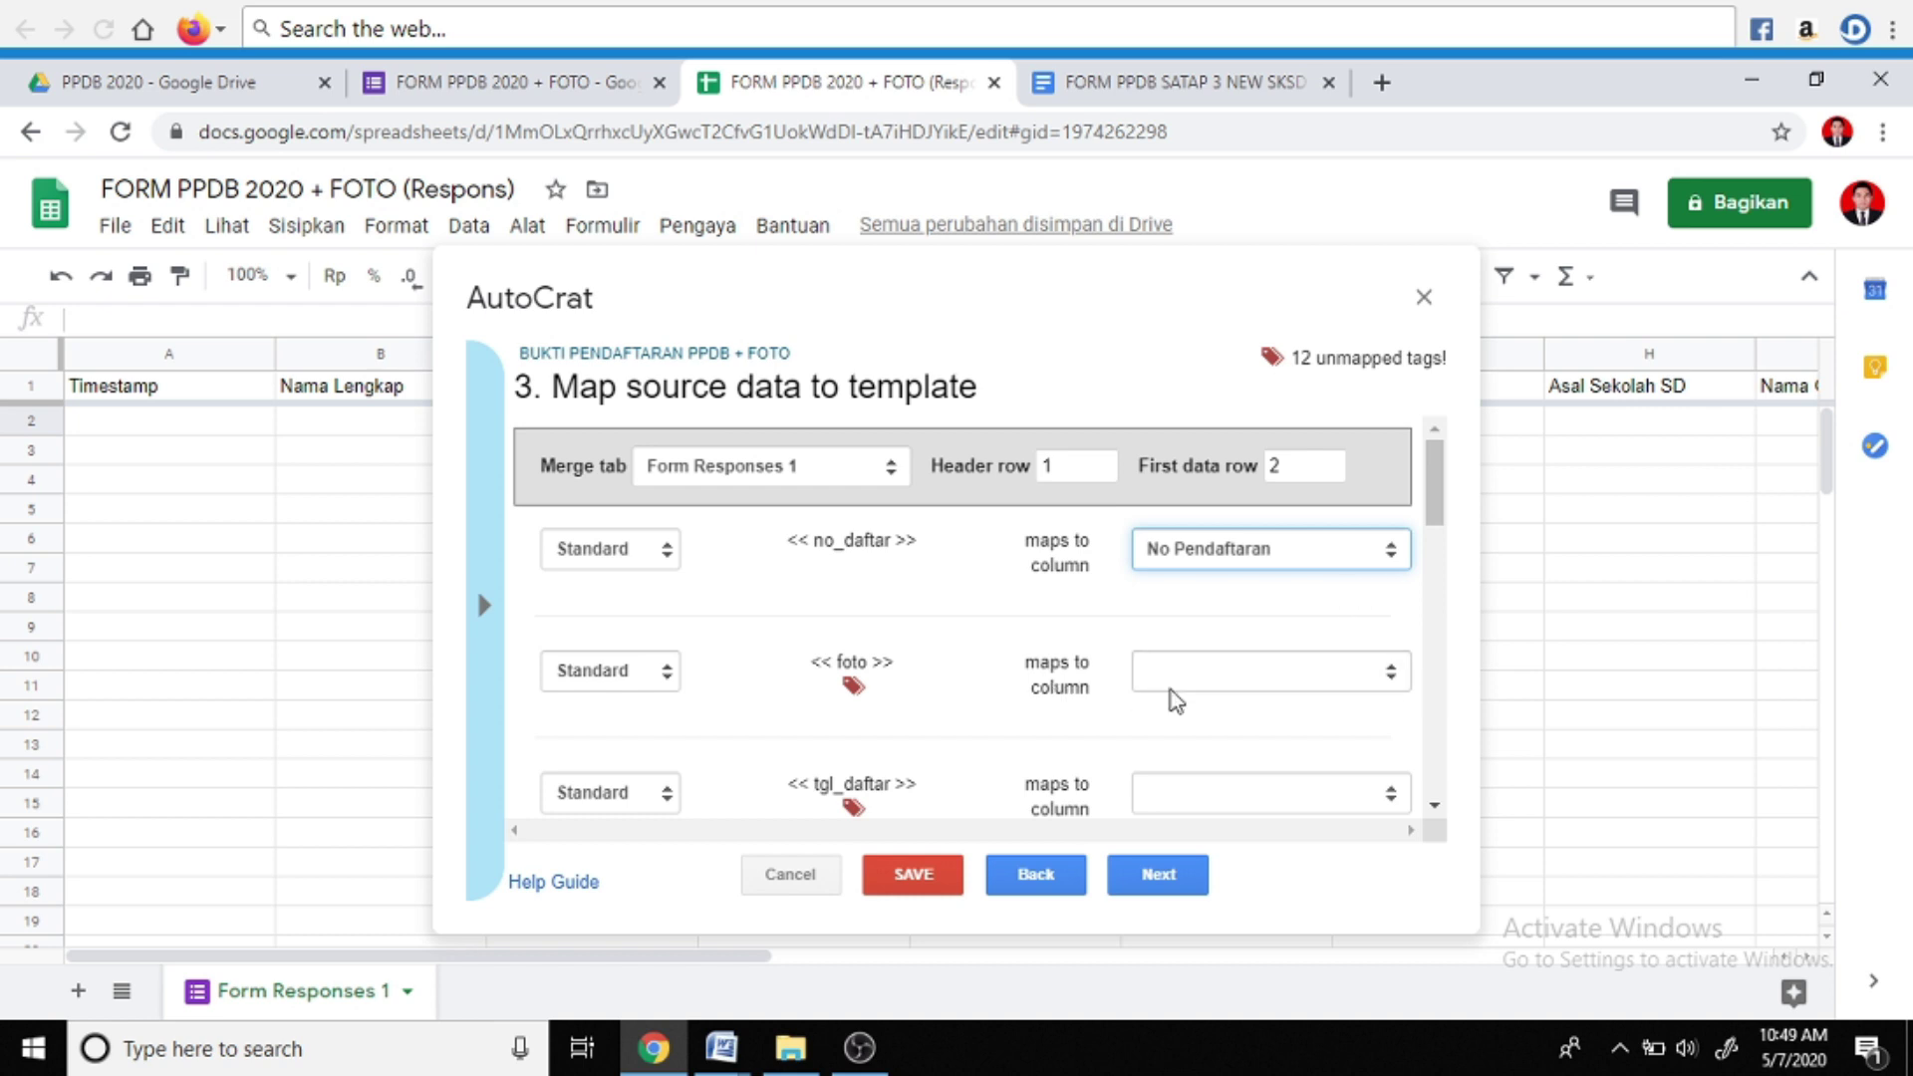
pyautogui.click(1391, 678)
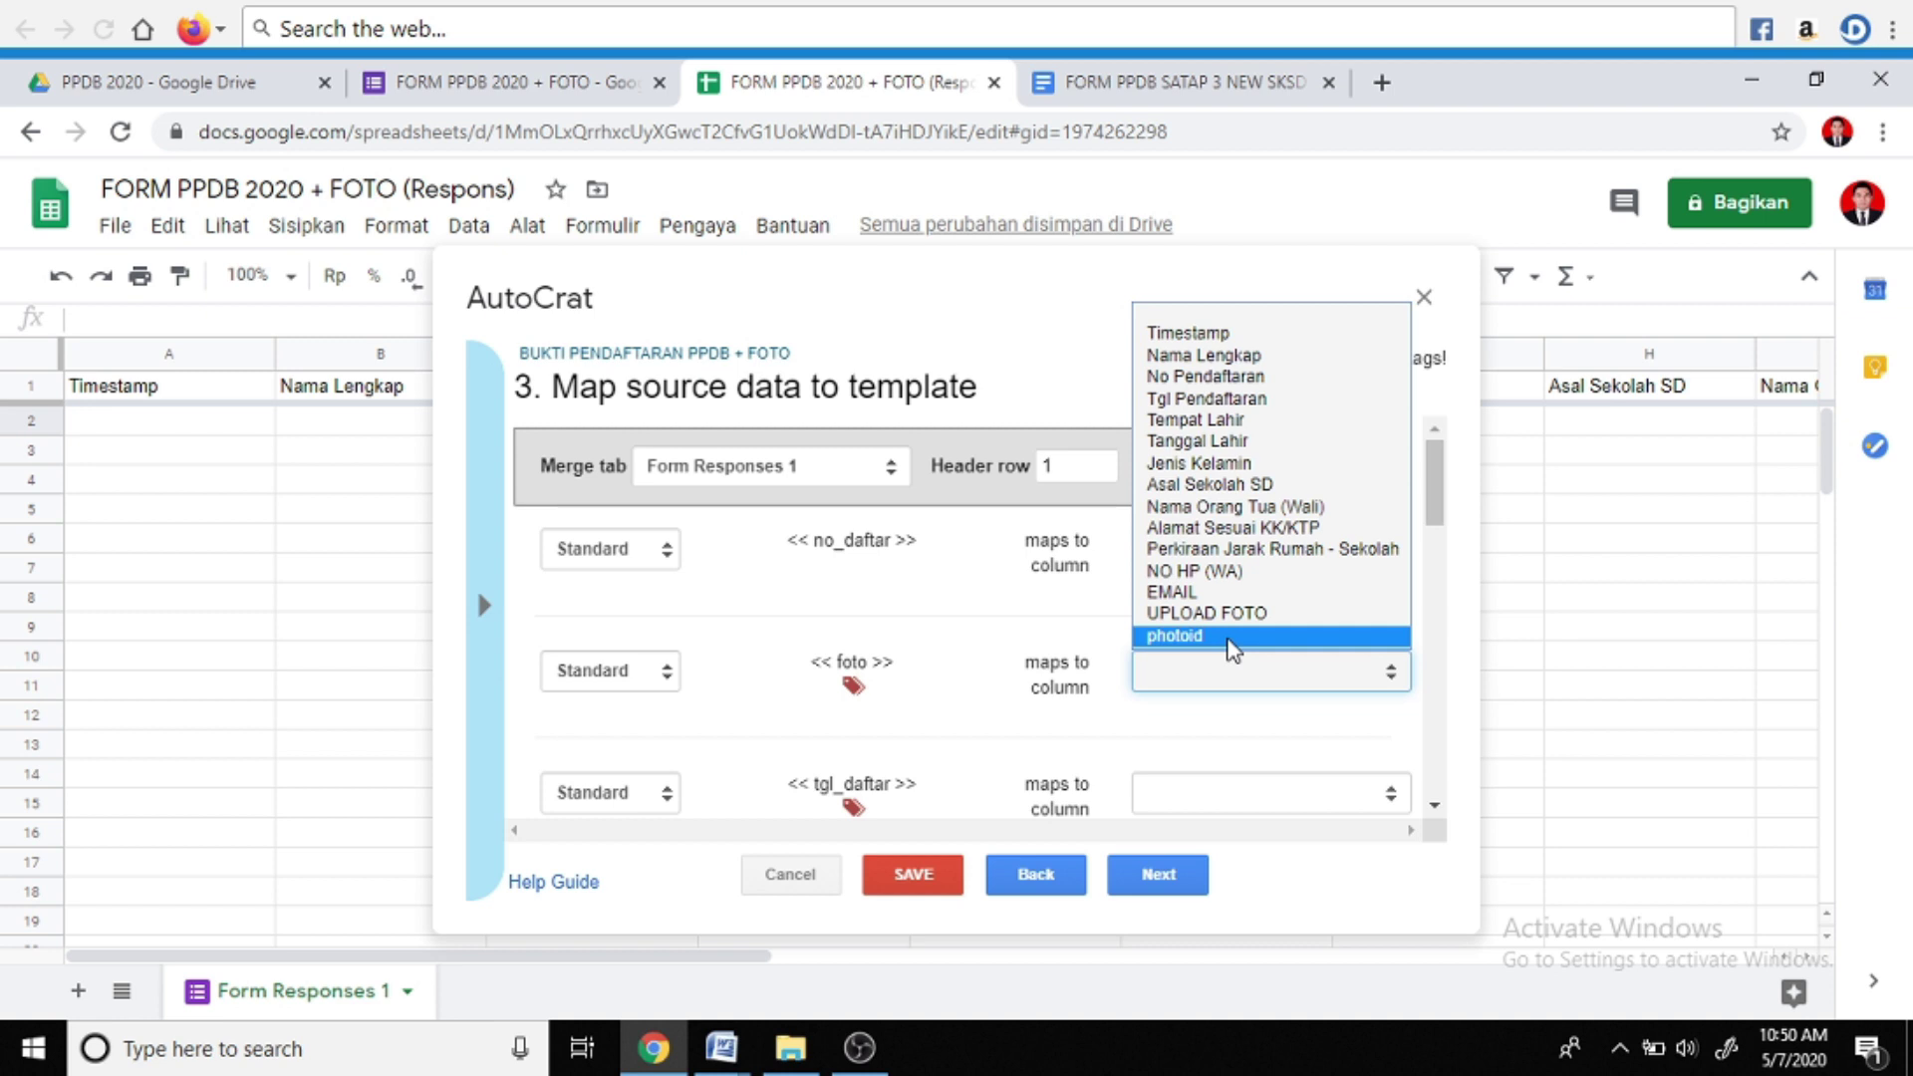
# Map the foto tag to the photoid column with the Image merge type
pyautogui.click(1230, 642)
pyautogui.scroll(-1, 1230, 649)
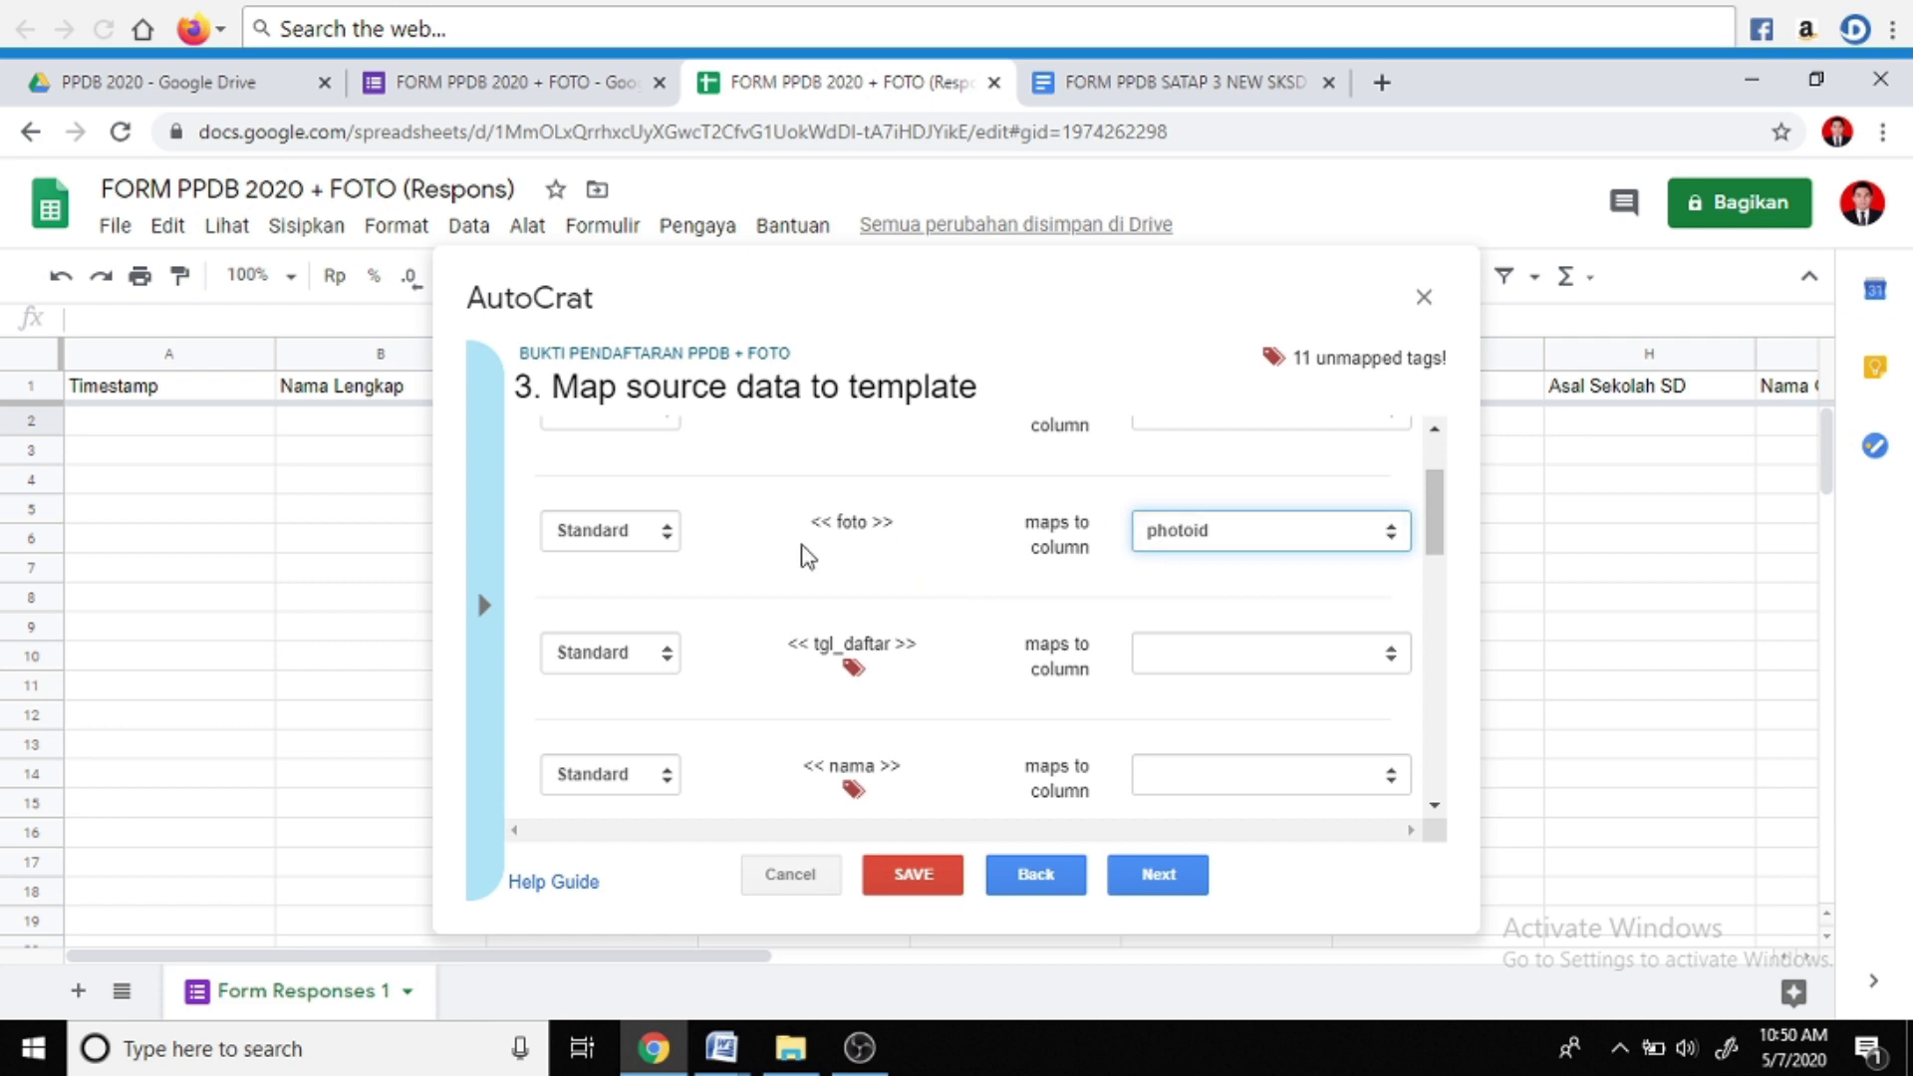
pyautogui.click(668, 538)
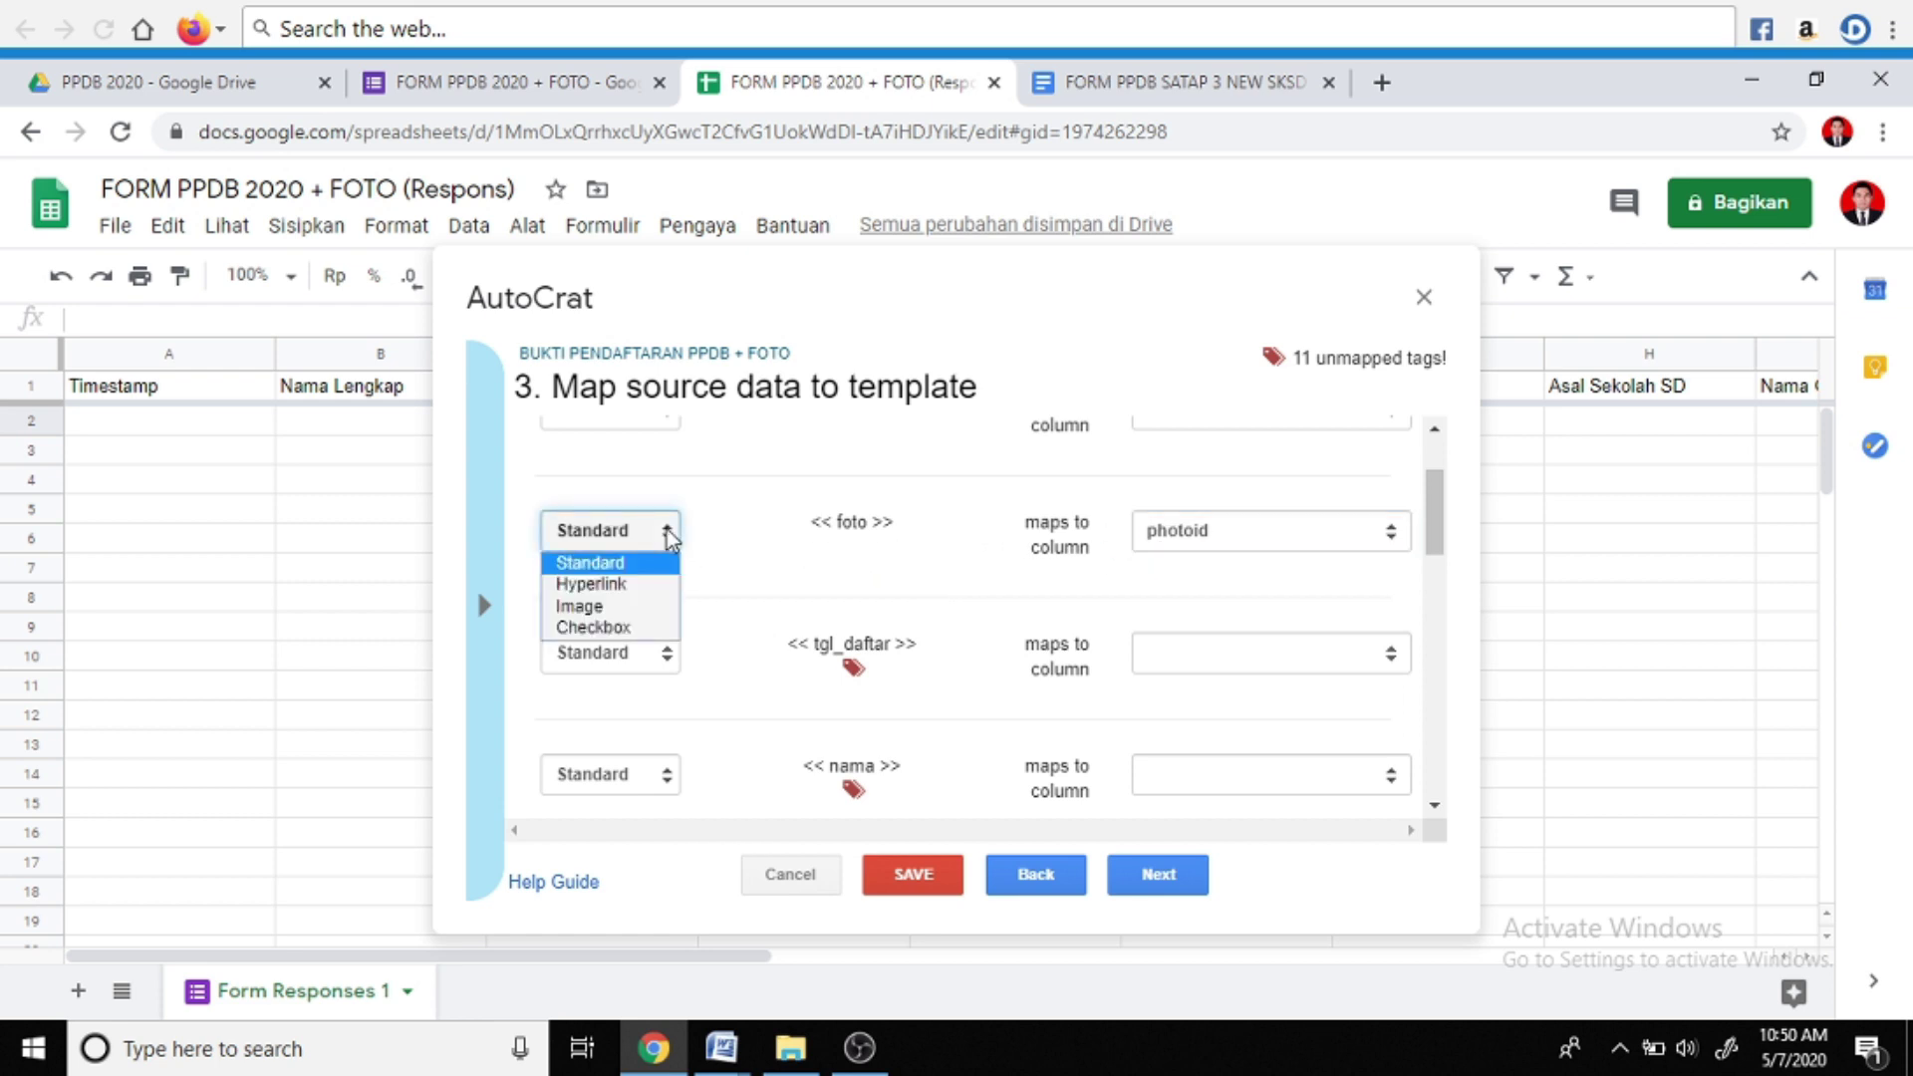
pyautogui.click(598, 608)
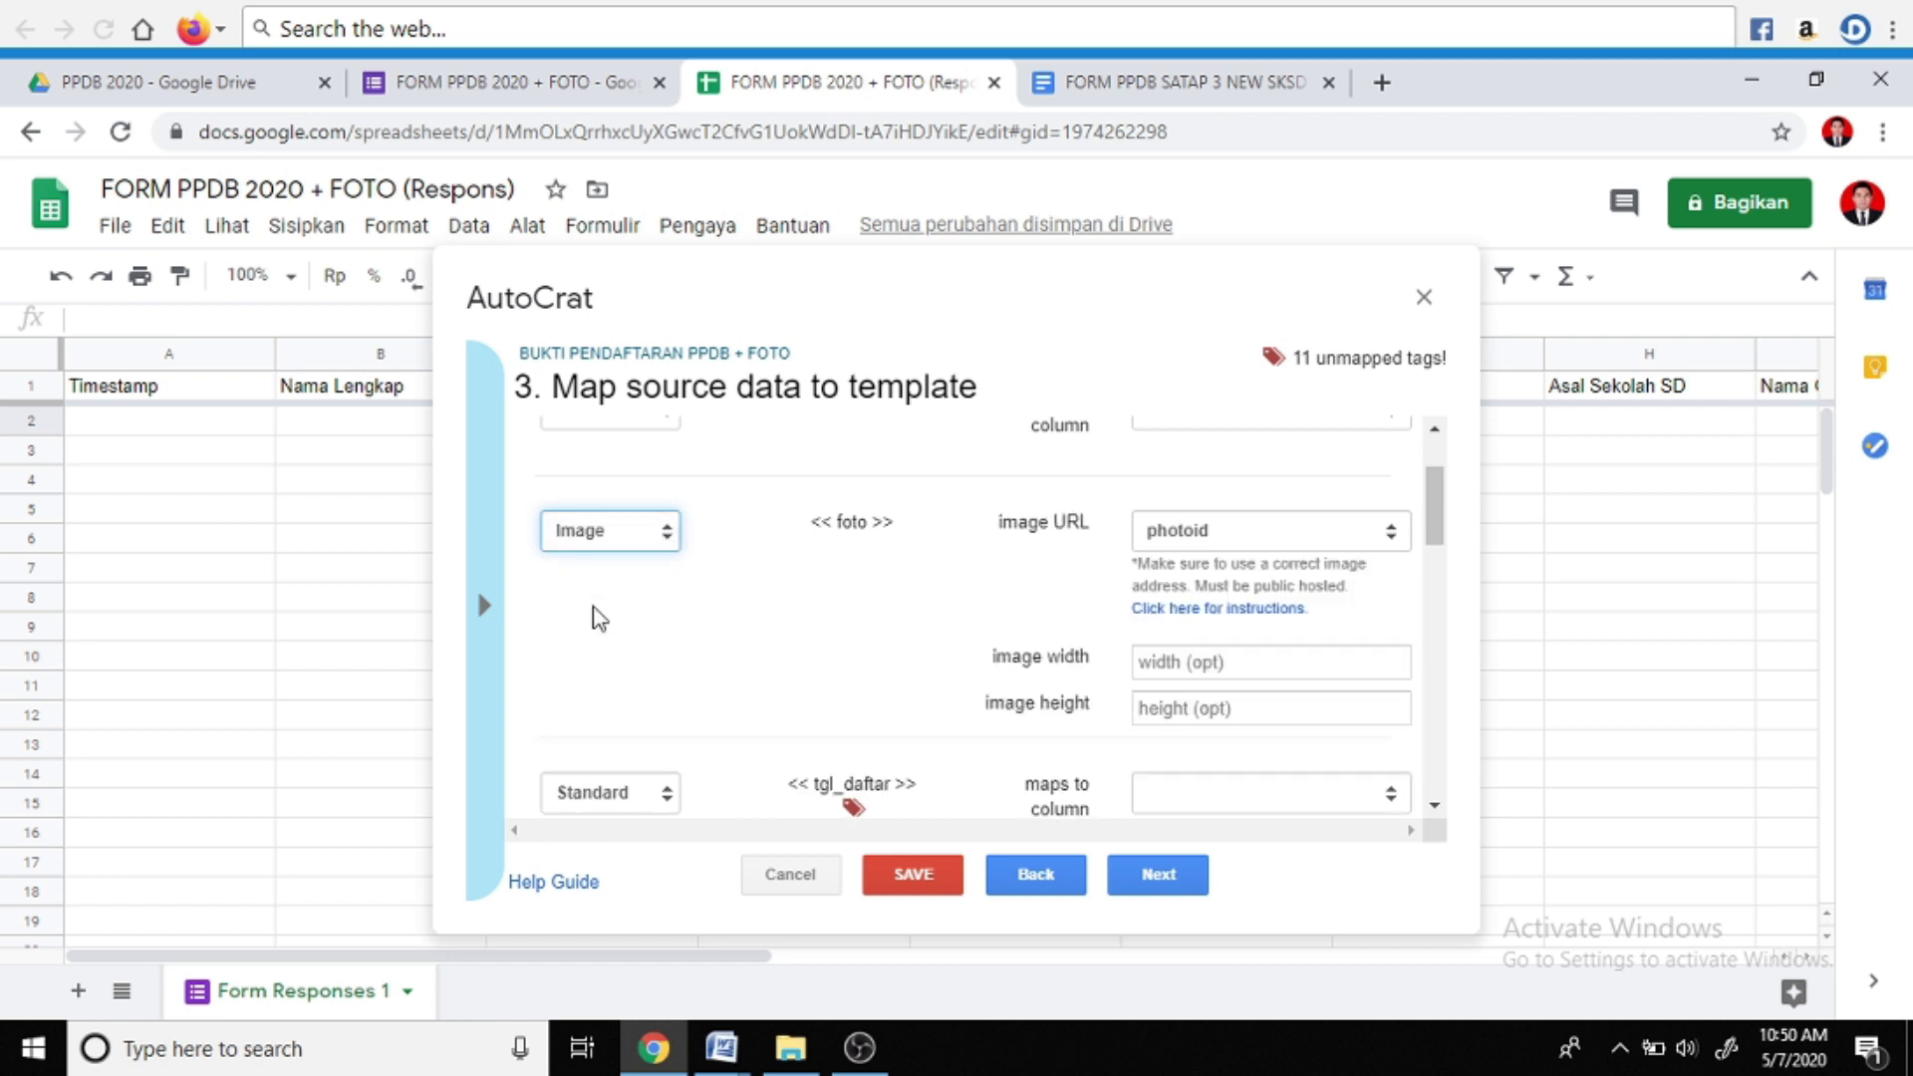
# Set the foto image size to 180 wide by 240 high
pyautogui.click(1236, 668)
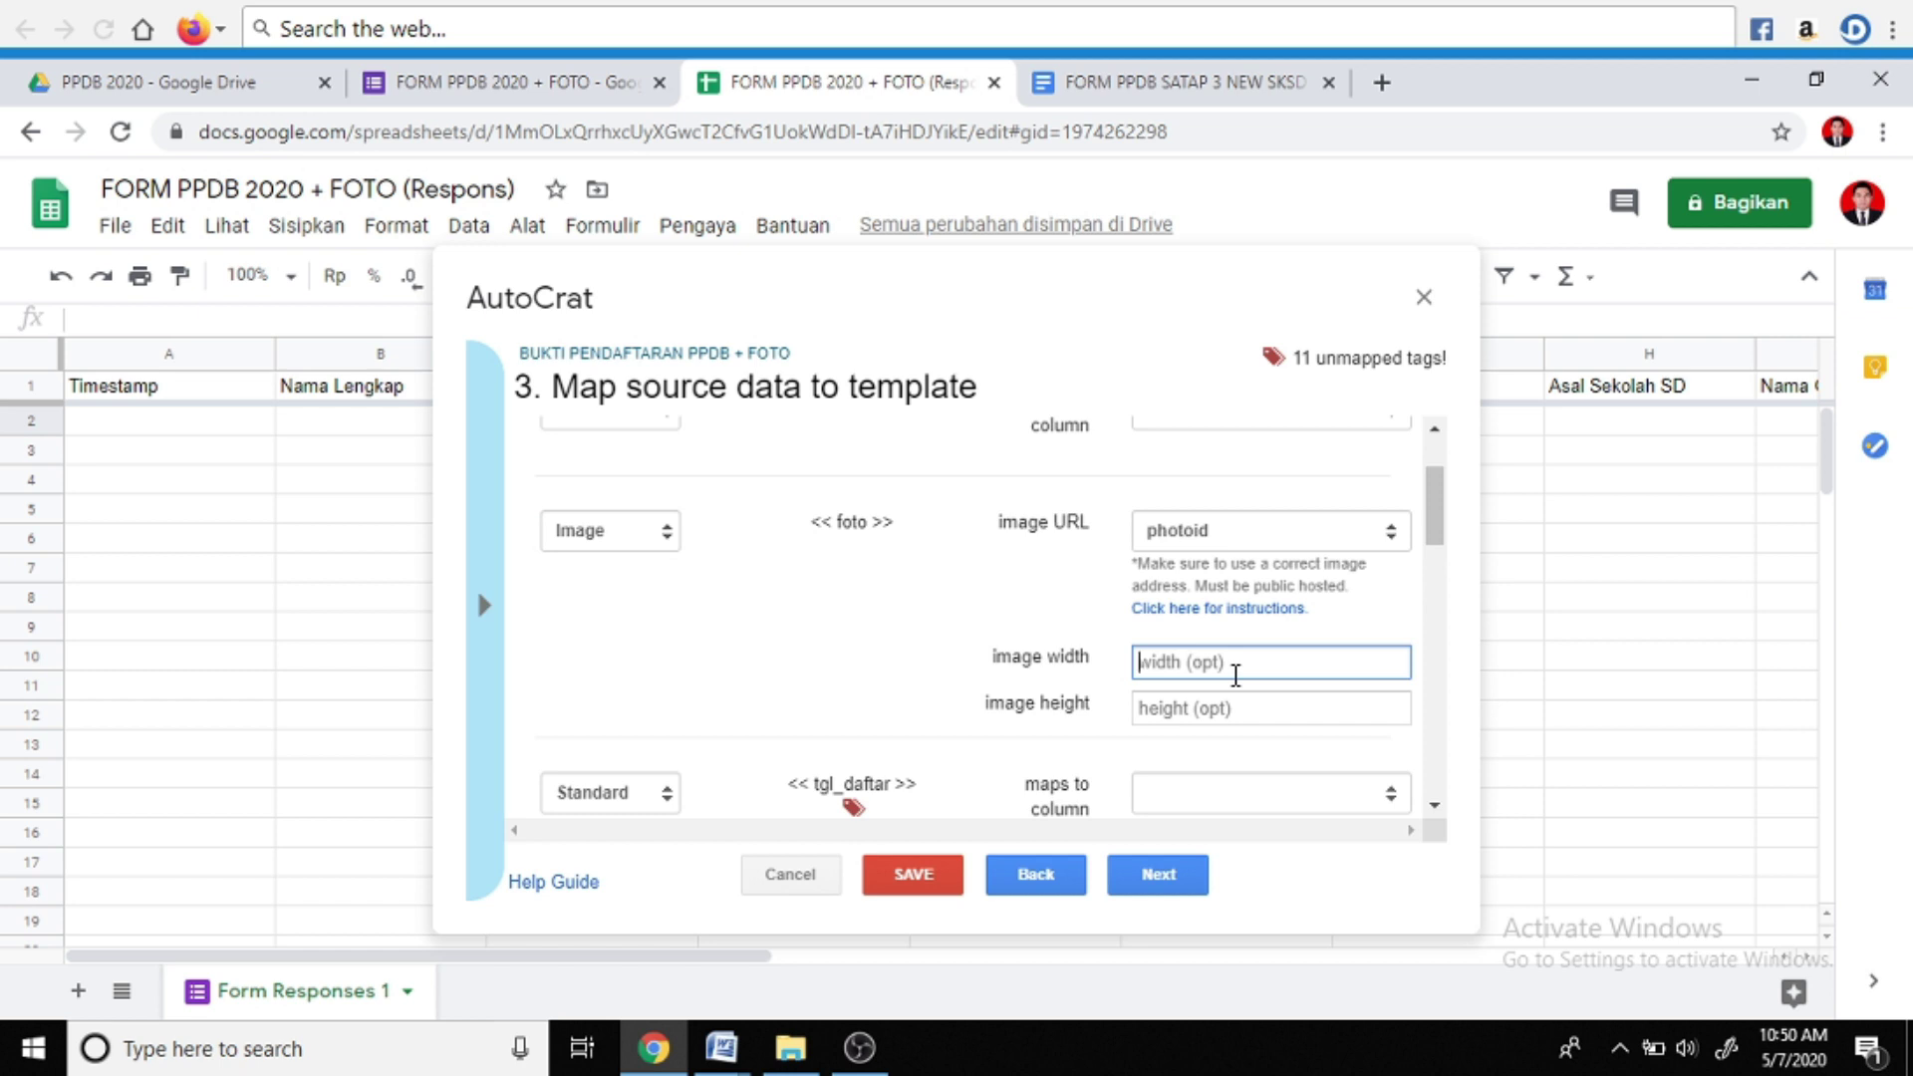
pyautogui.write('180')
pyautogui.click(1240, 711)
pyautogui.write('2')
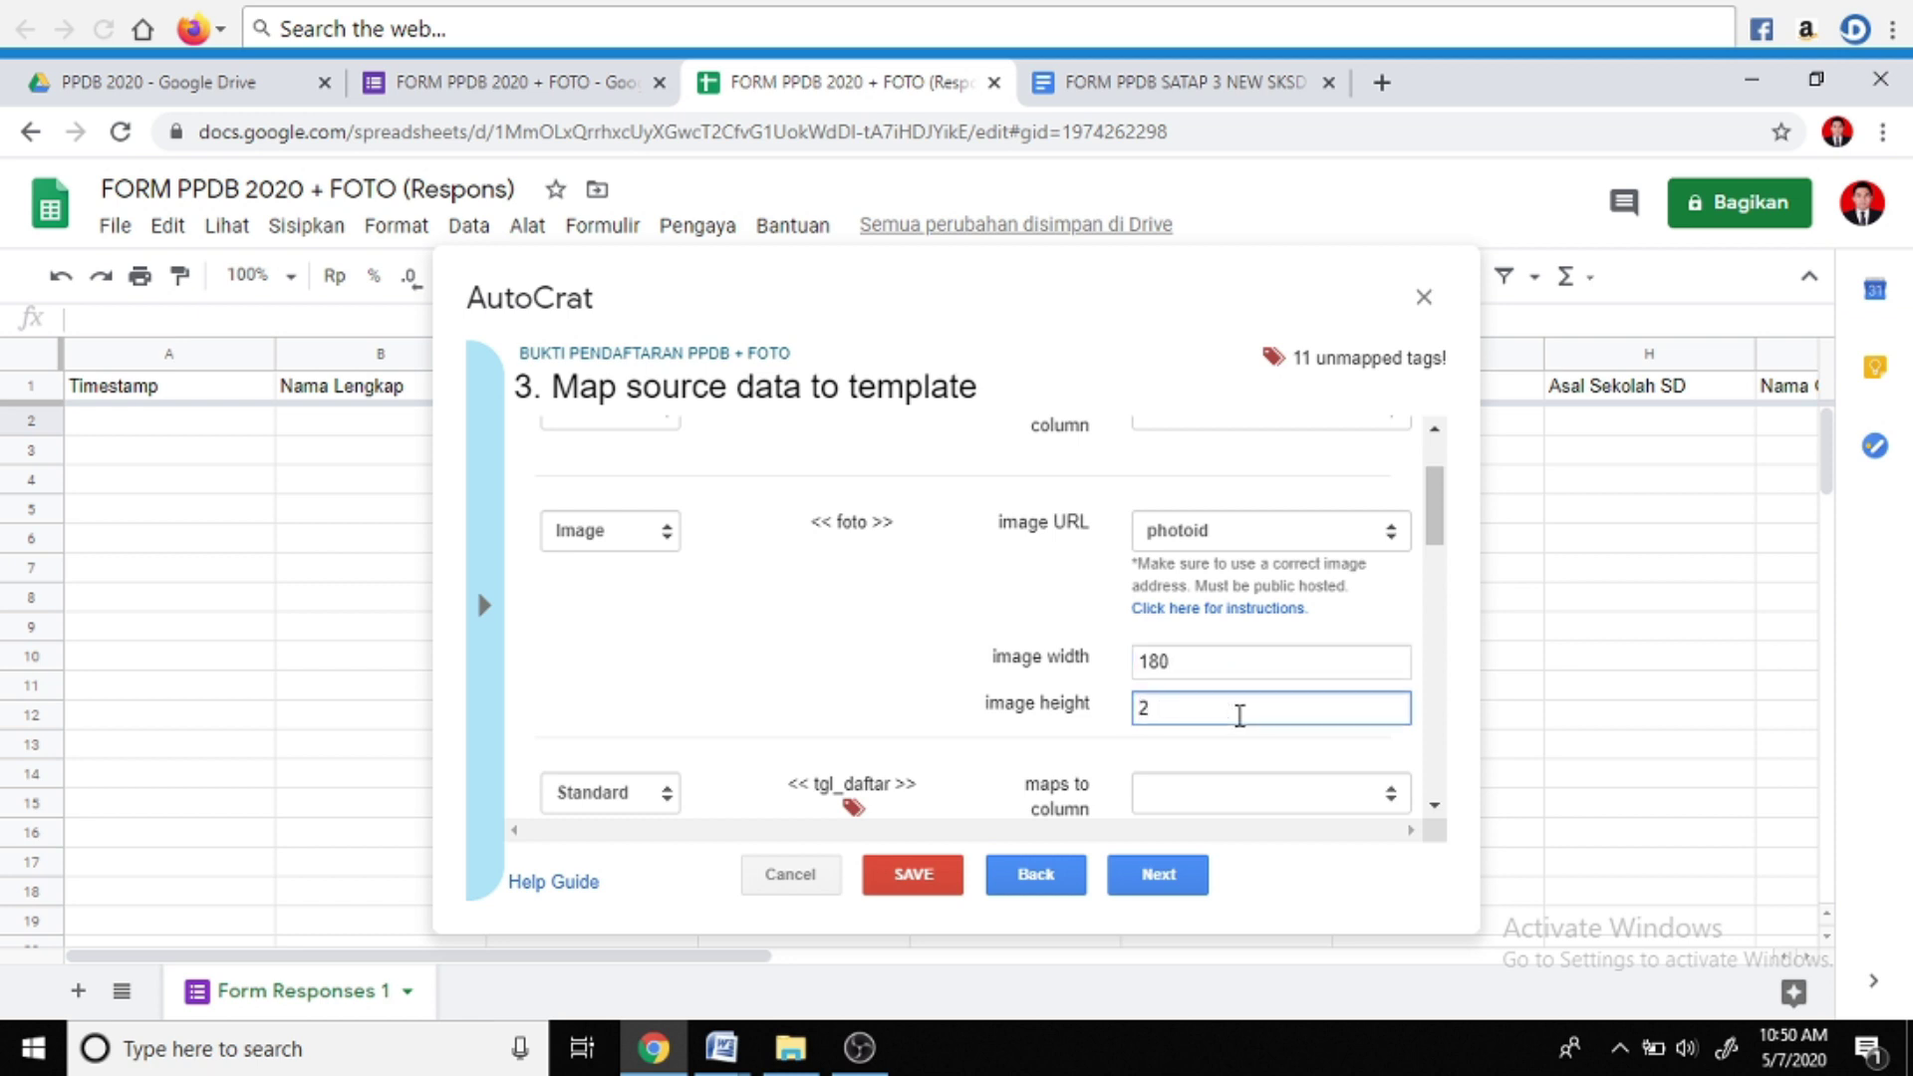
pyautogui.write('40')
pyautogui.scroll(-1, 1242, 711)
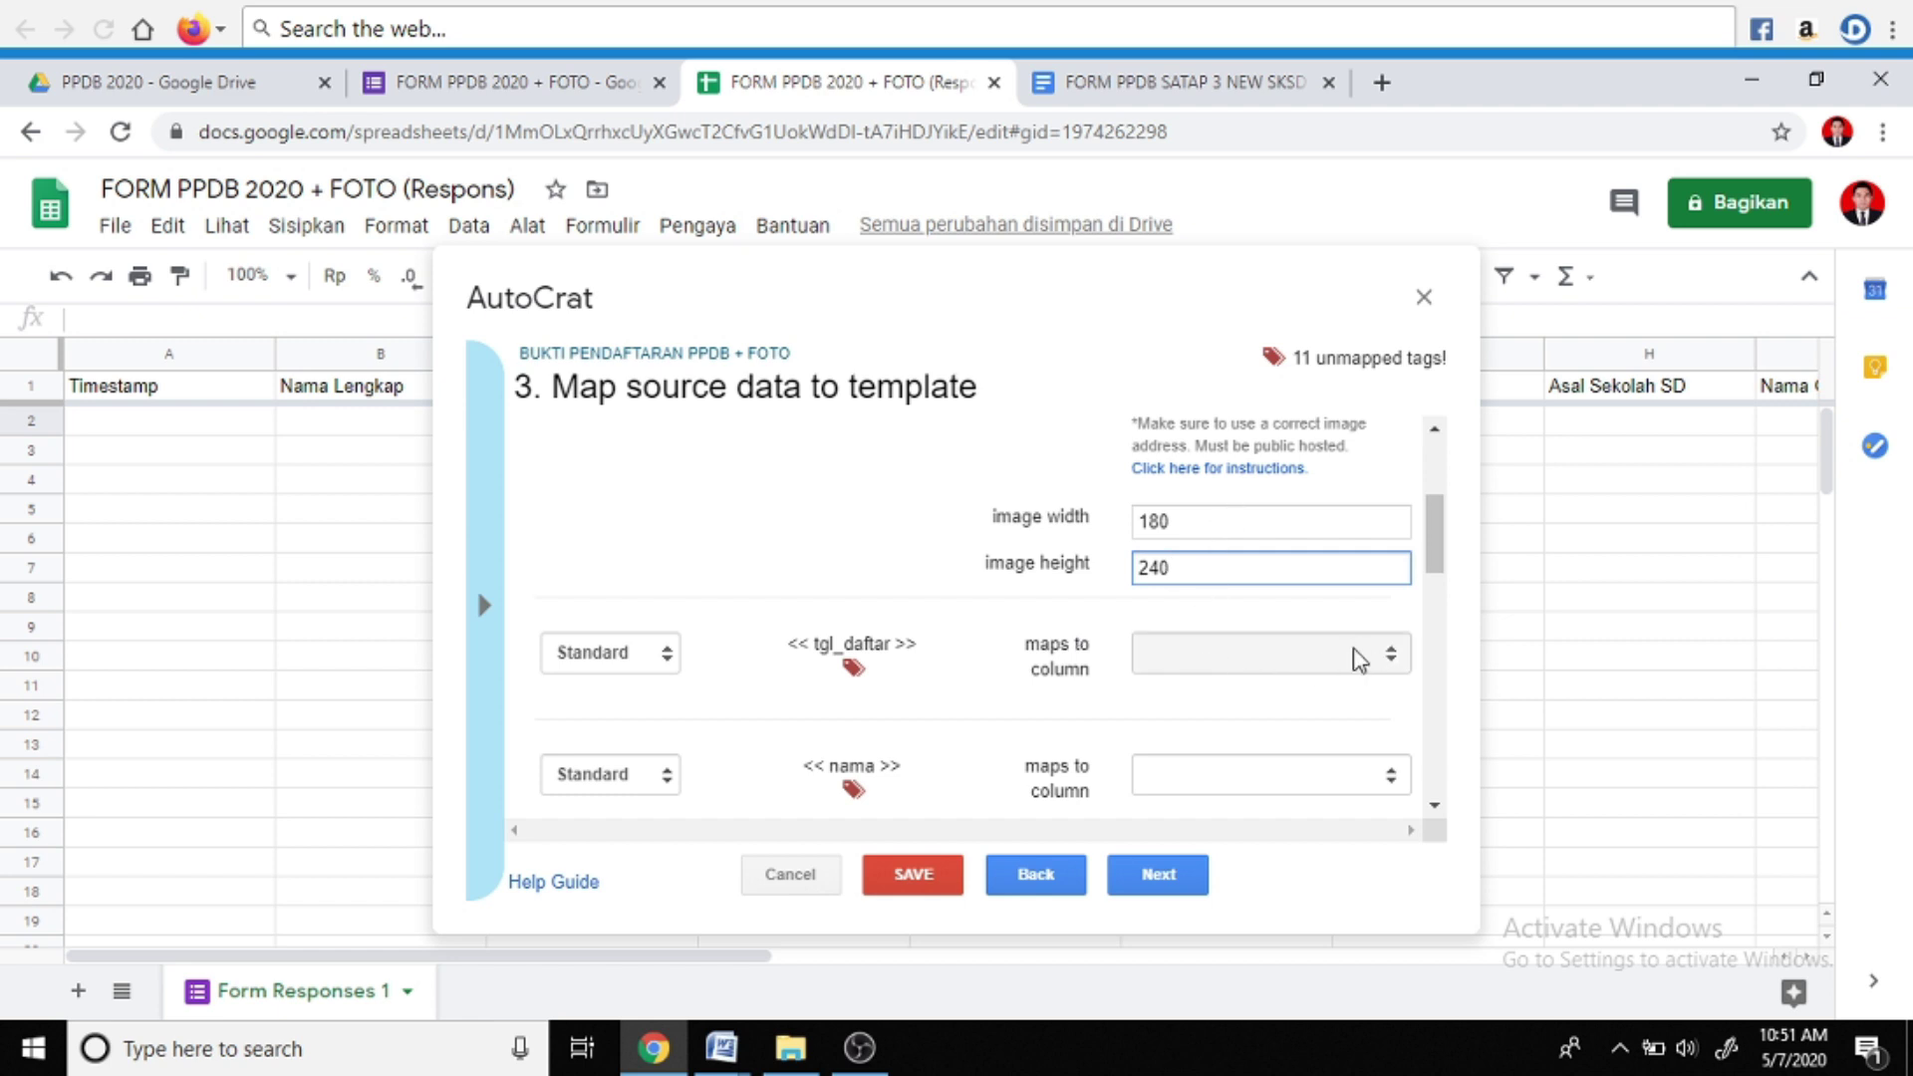
pyautogui.click(1391, 658)
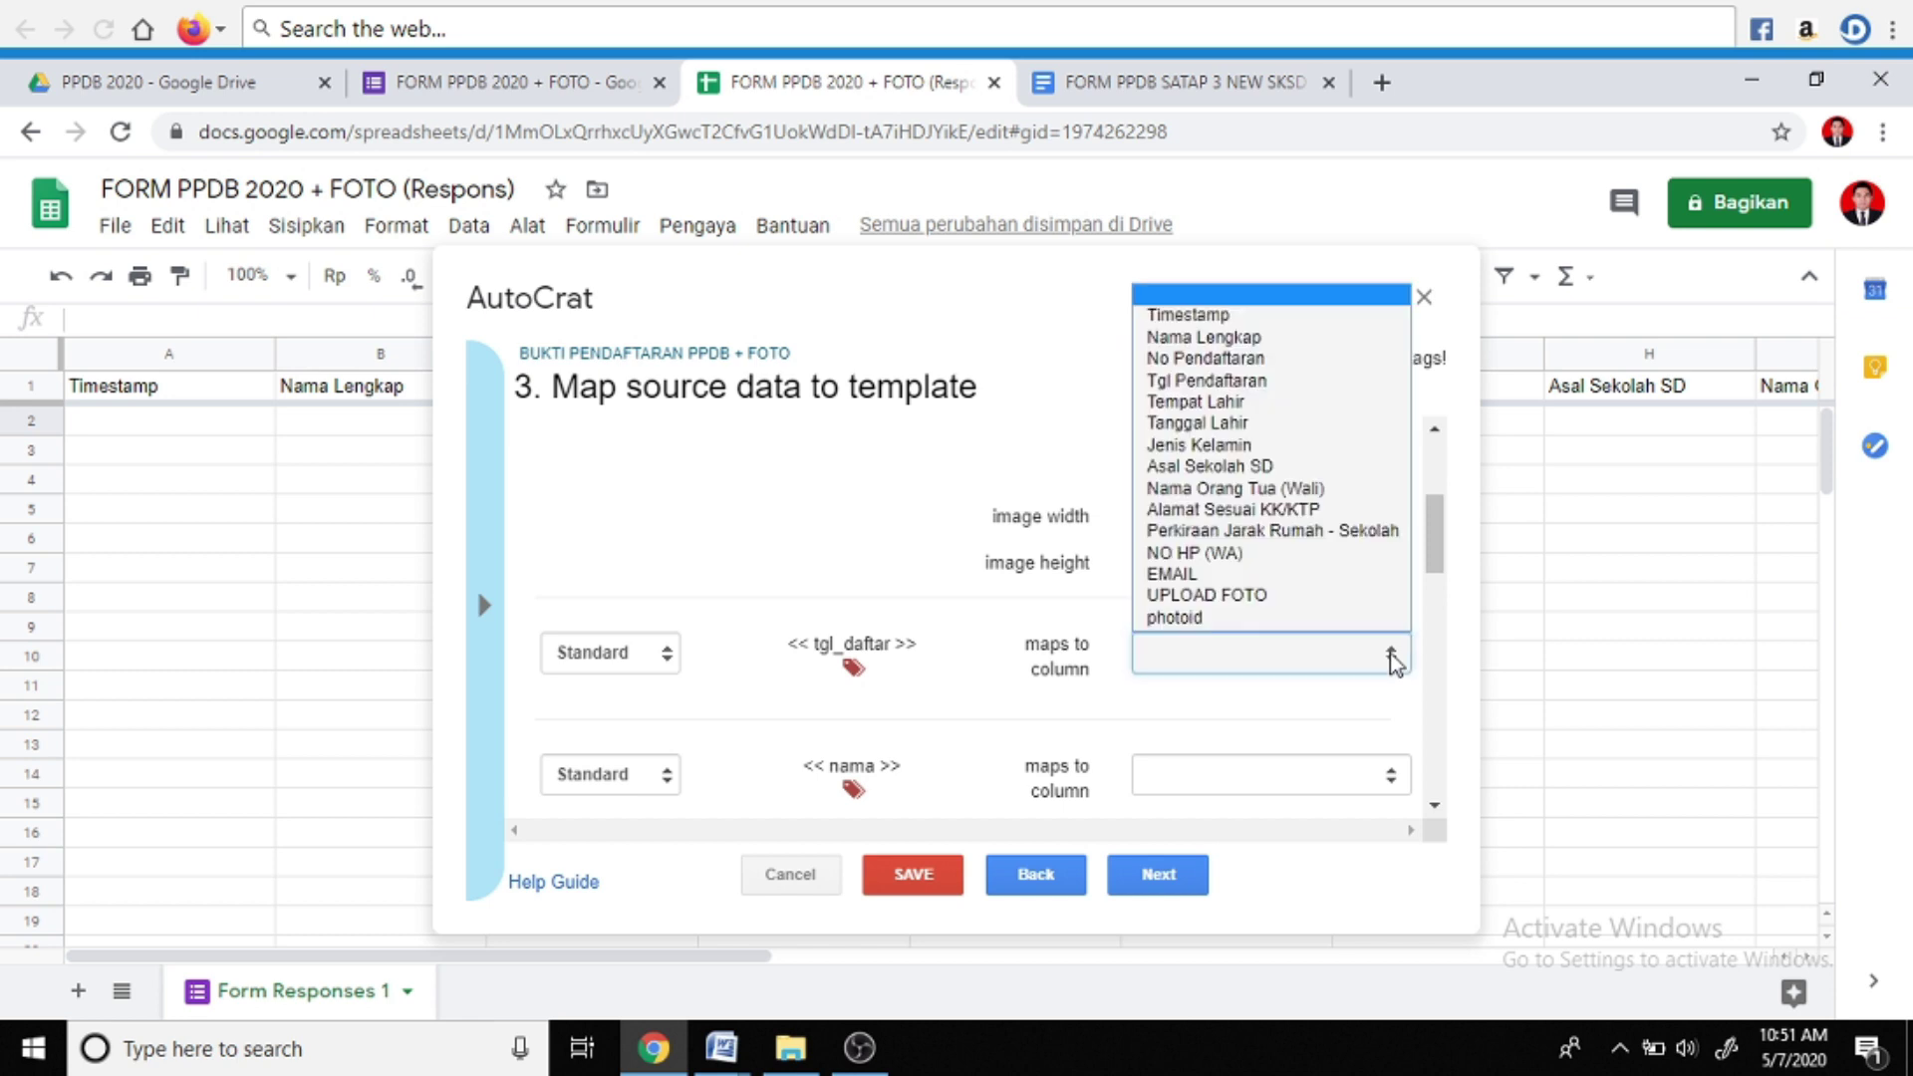
# Map tgl_daftar to Tgl Pendaftaran, nama to Nama Lengkap, tempat_lahir to Tempat Lahir
pyautogui.click(1258, 392)
pyautogui.scroll(-3, 1307, 649)
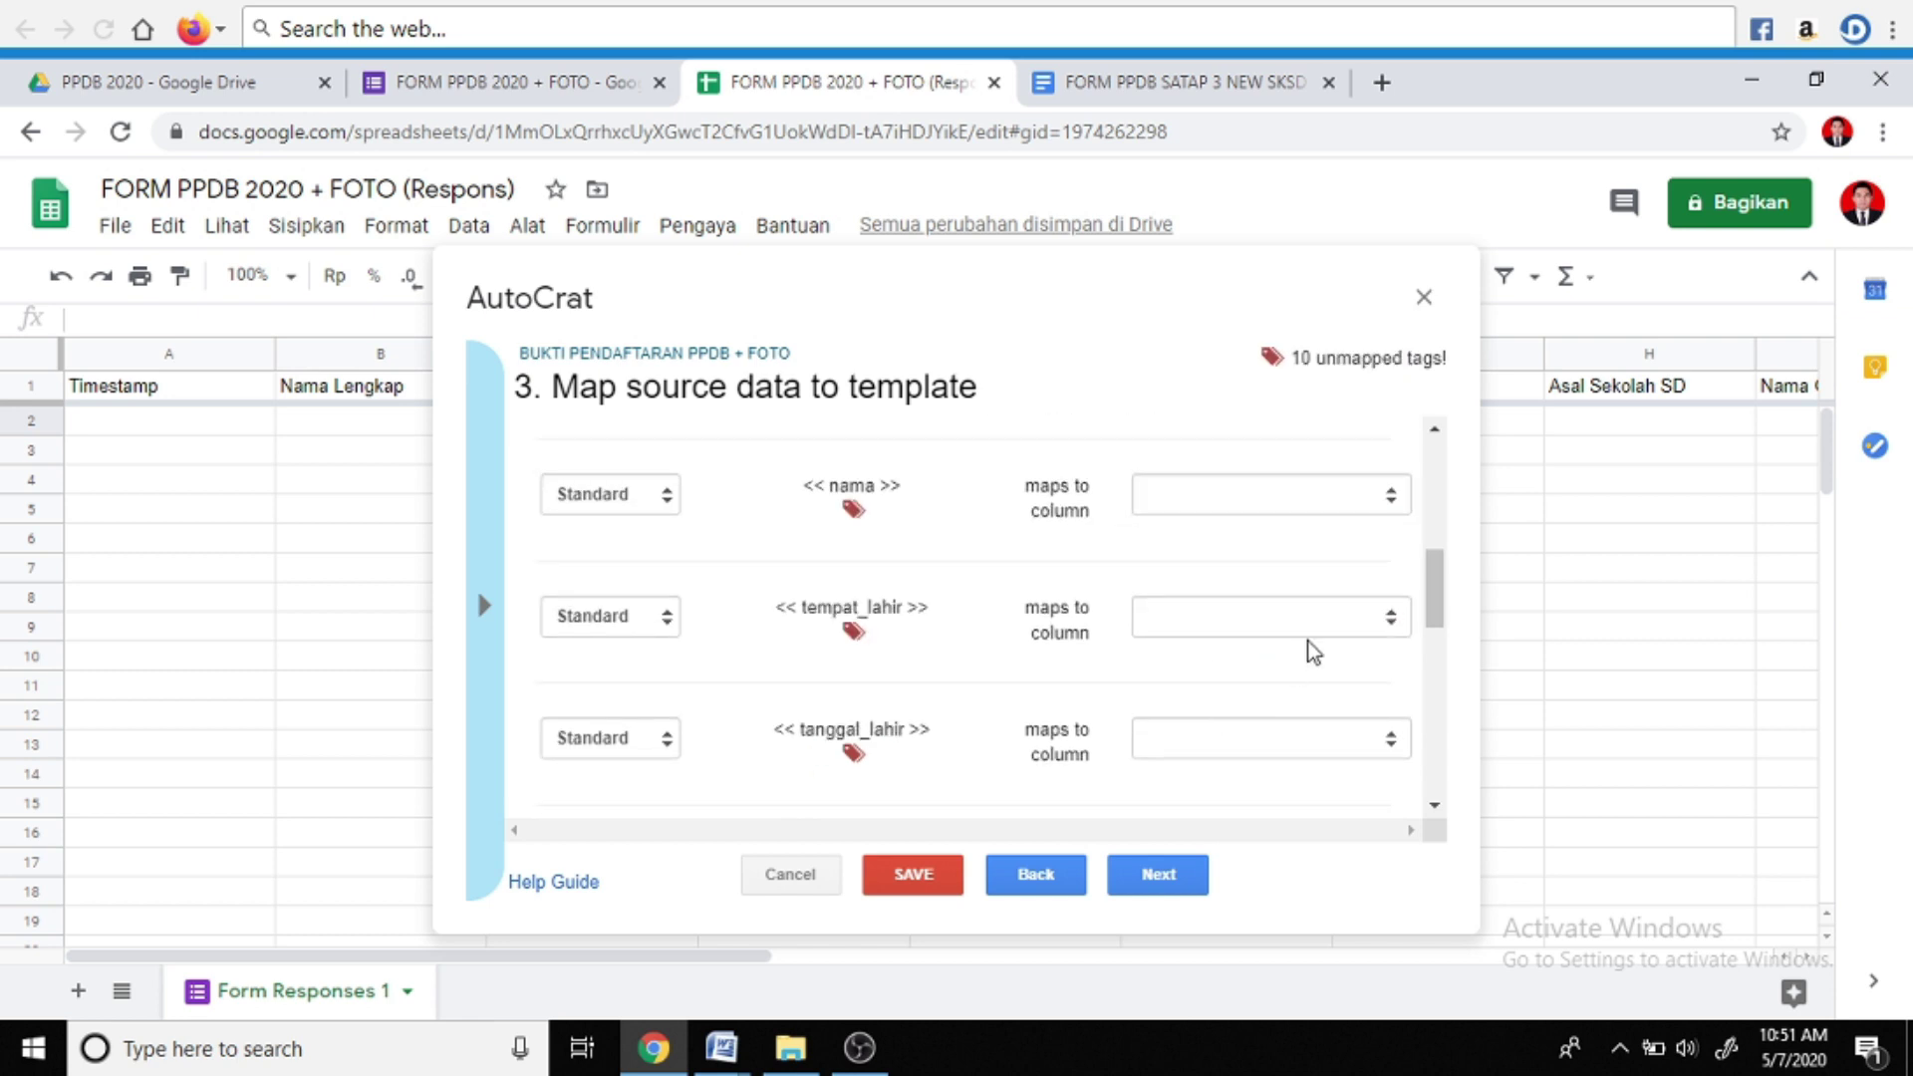
pyautogui.click(1397, 503)
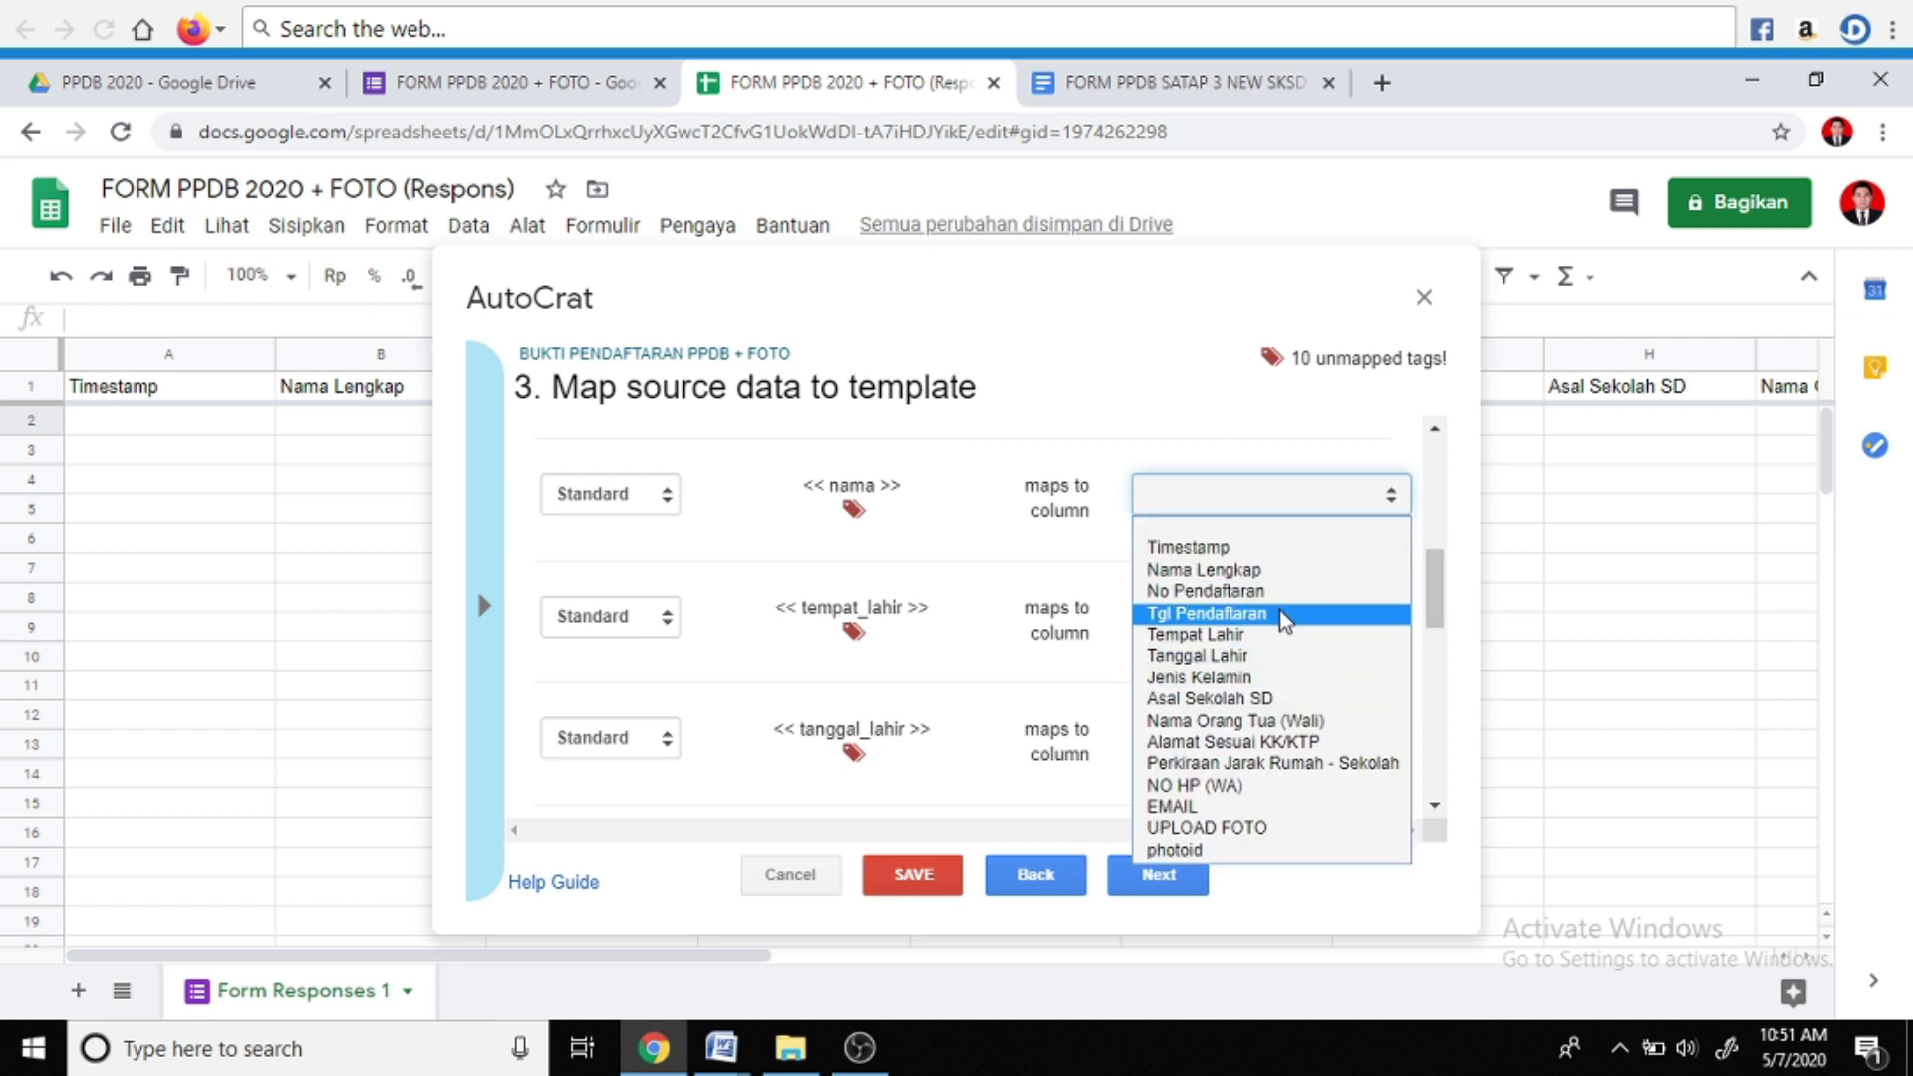
pyautogui.click(1279, 580)
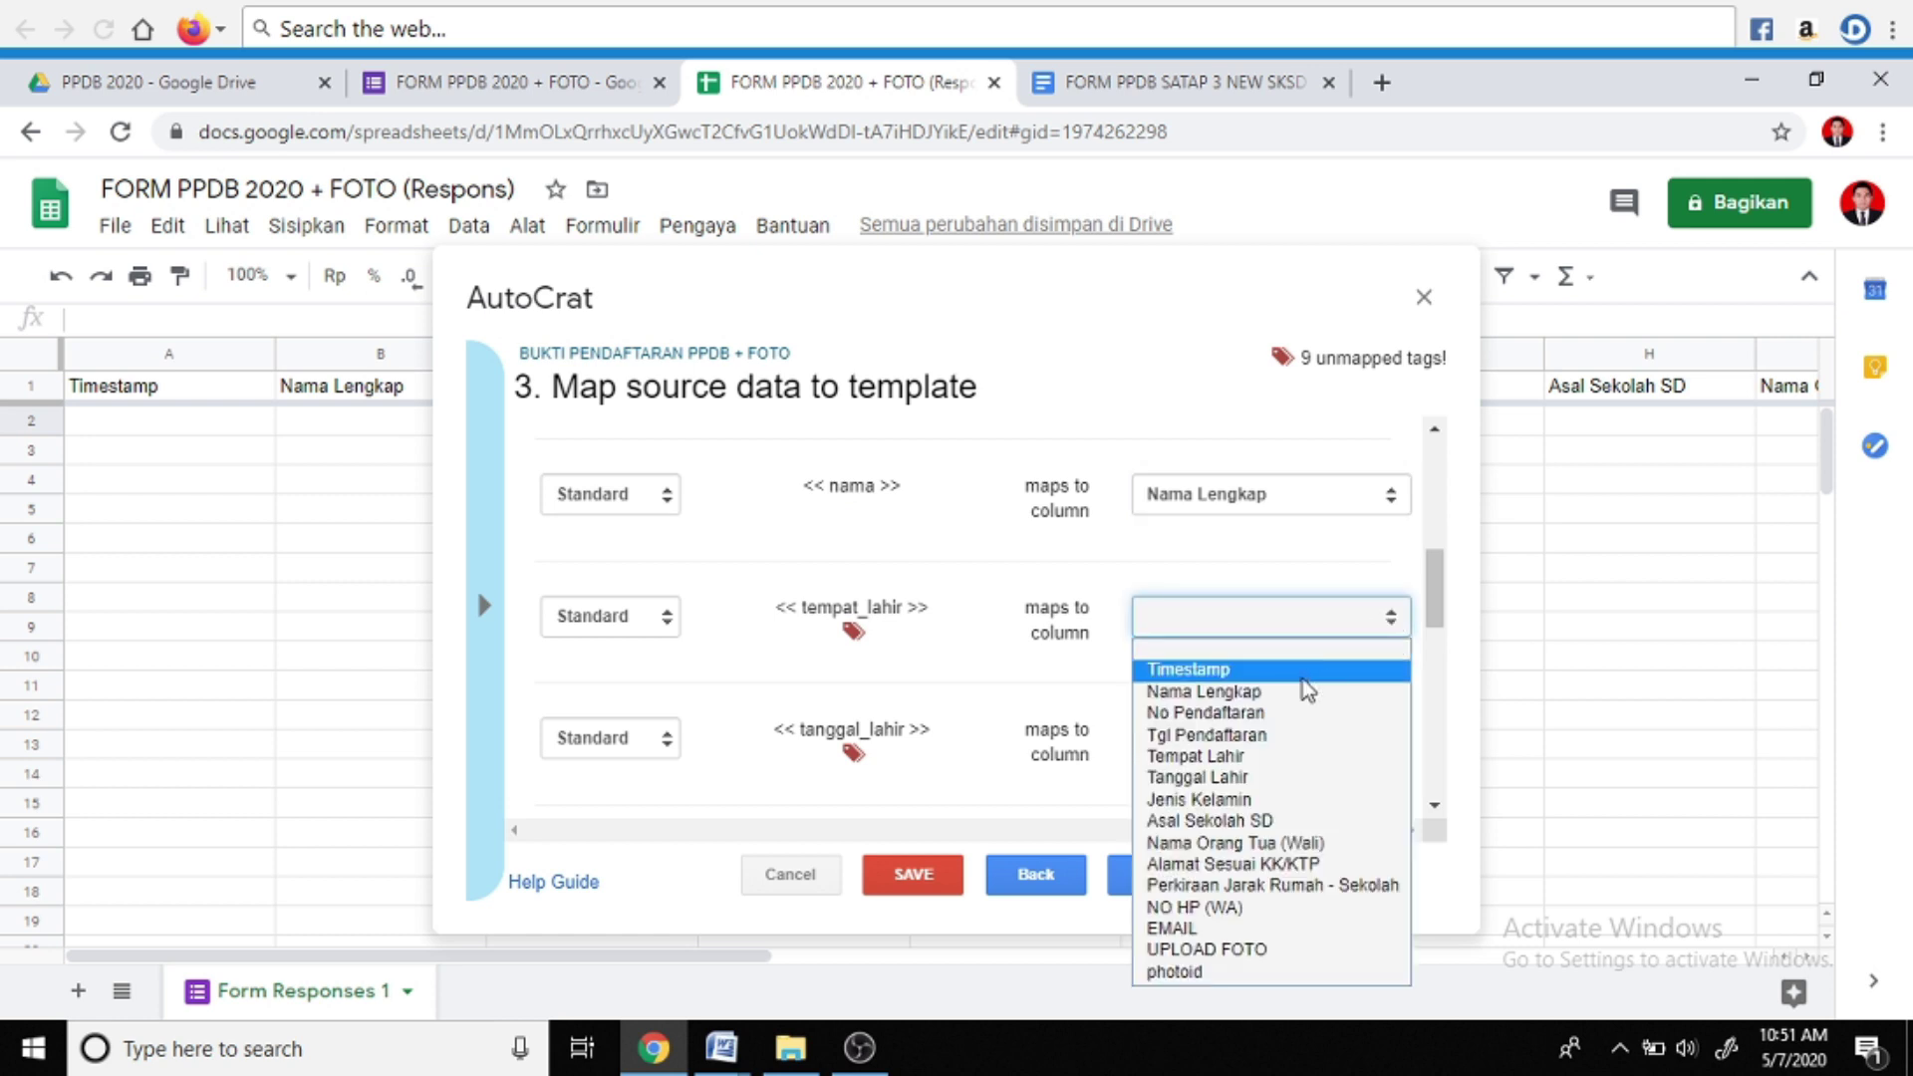
pyautogui.click(1241, 756)
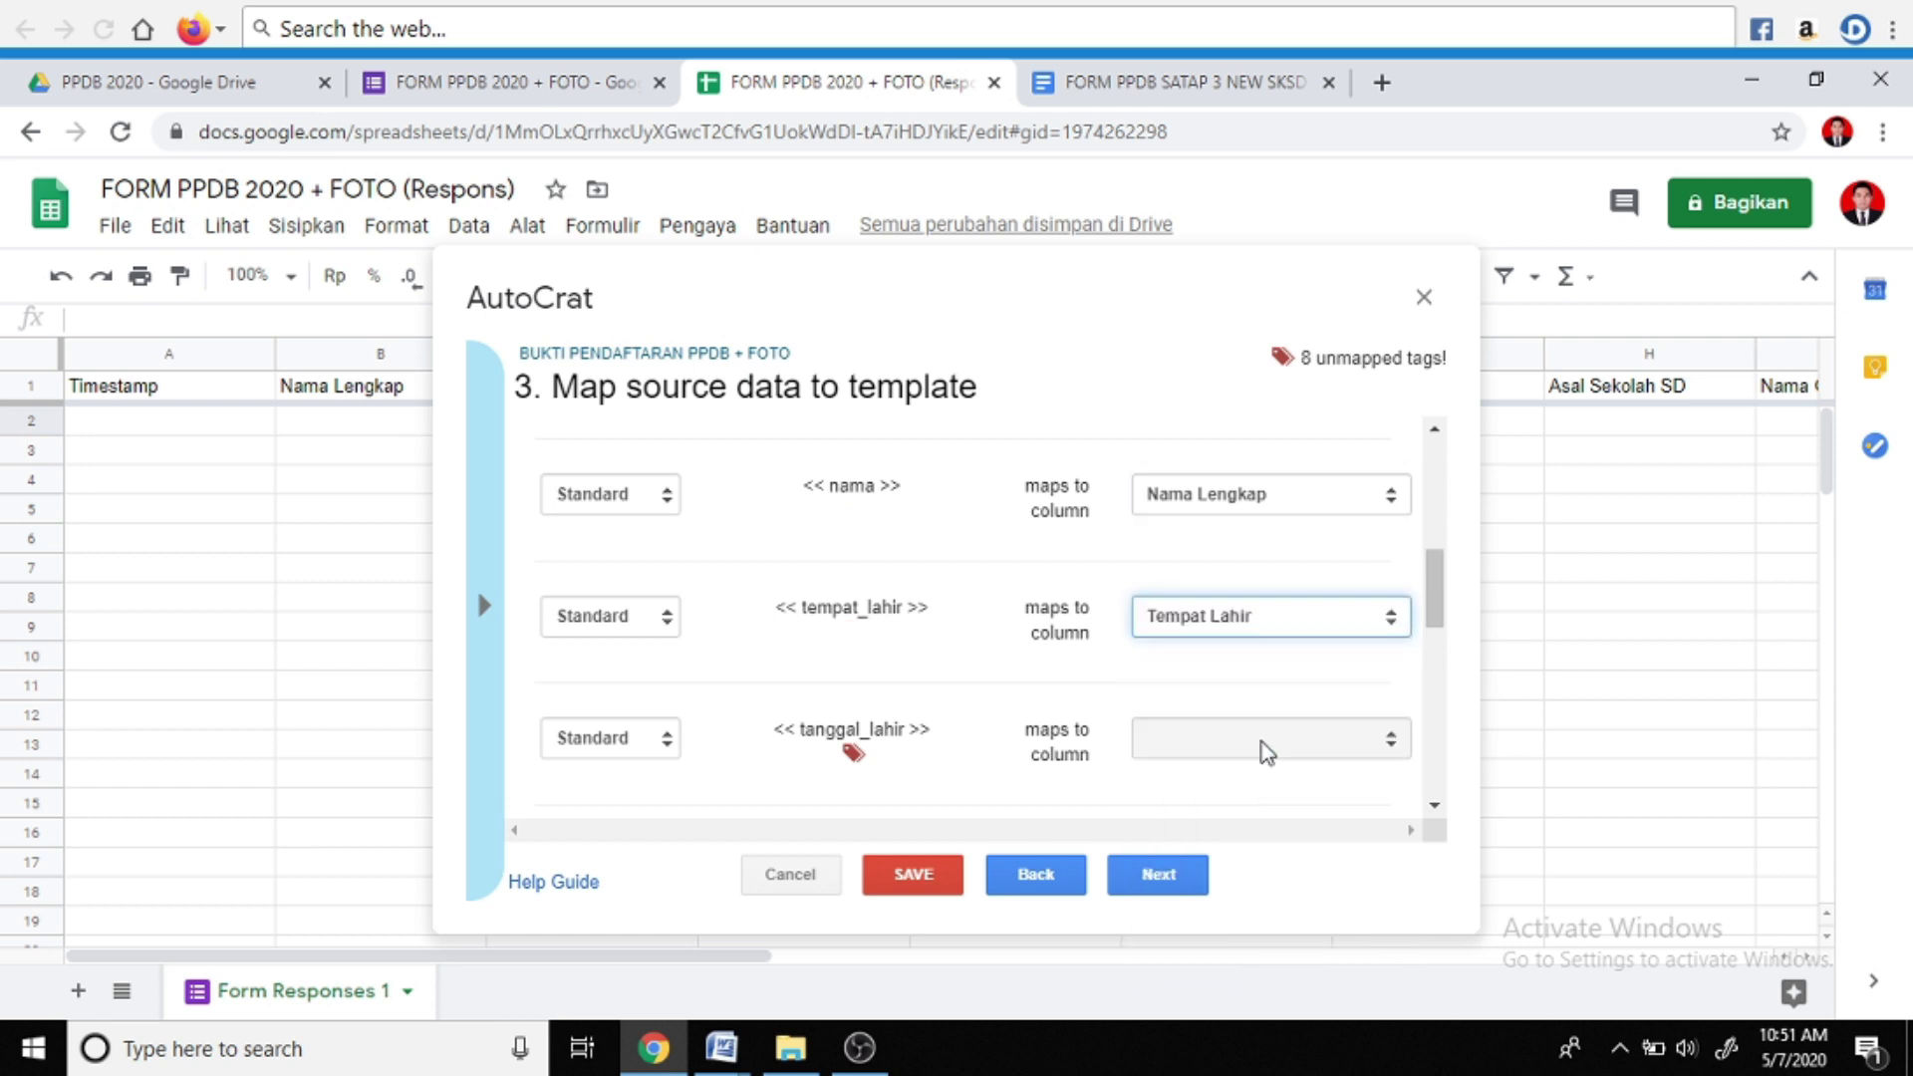
# Map tanggal_lahir to Tanggal Lahir and email to EMAIL, then continue to File settings
pyautogui.click(1389, 740)
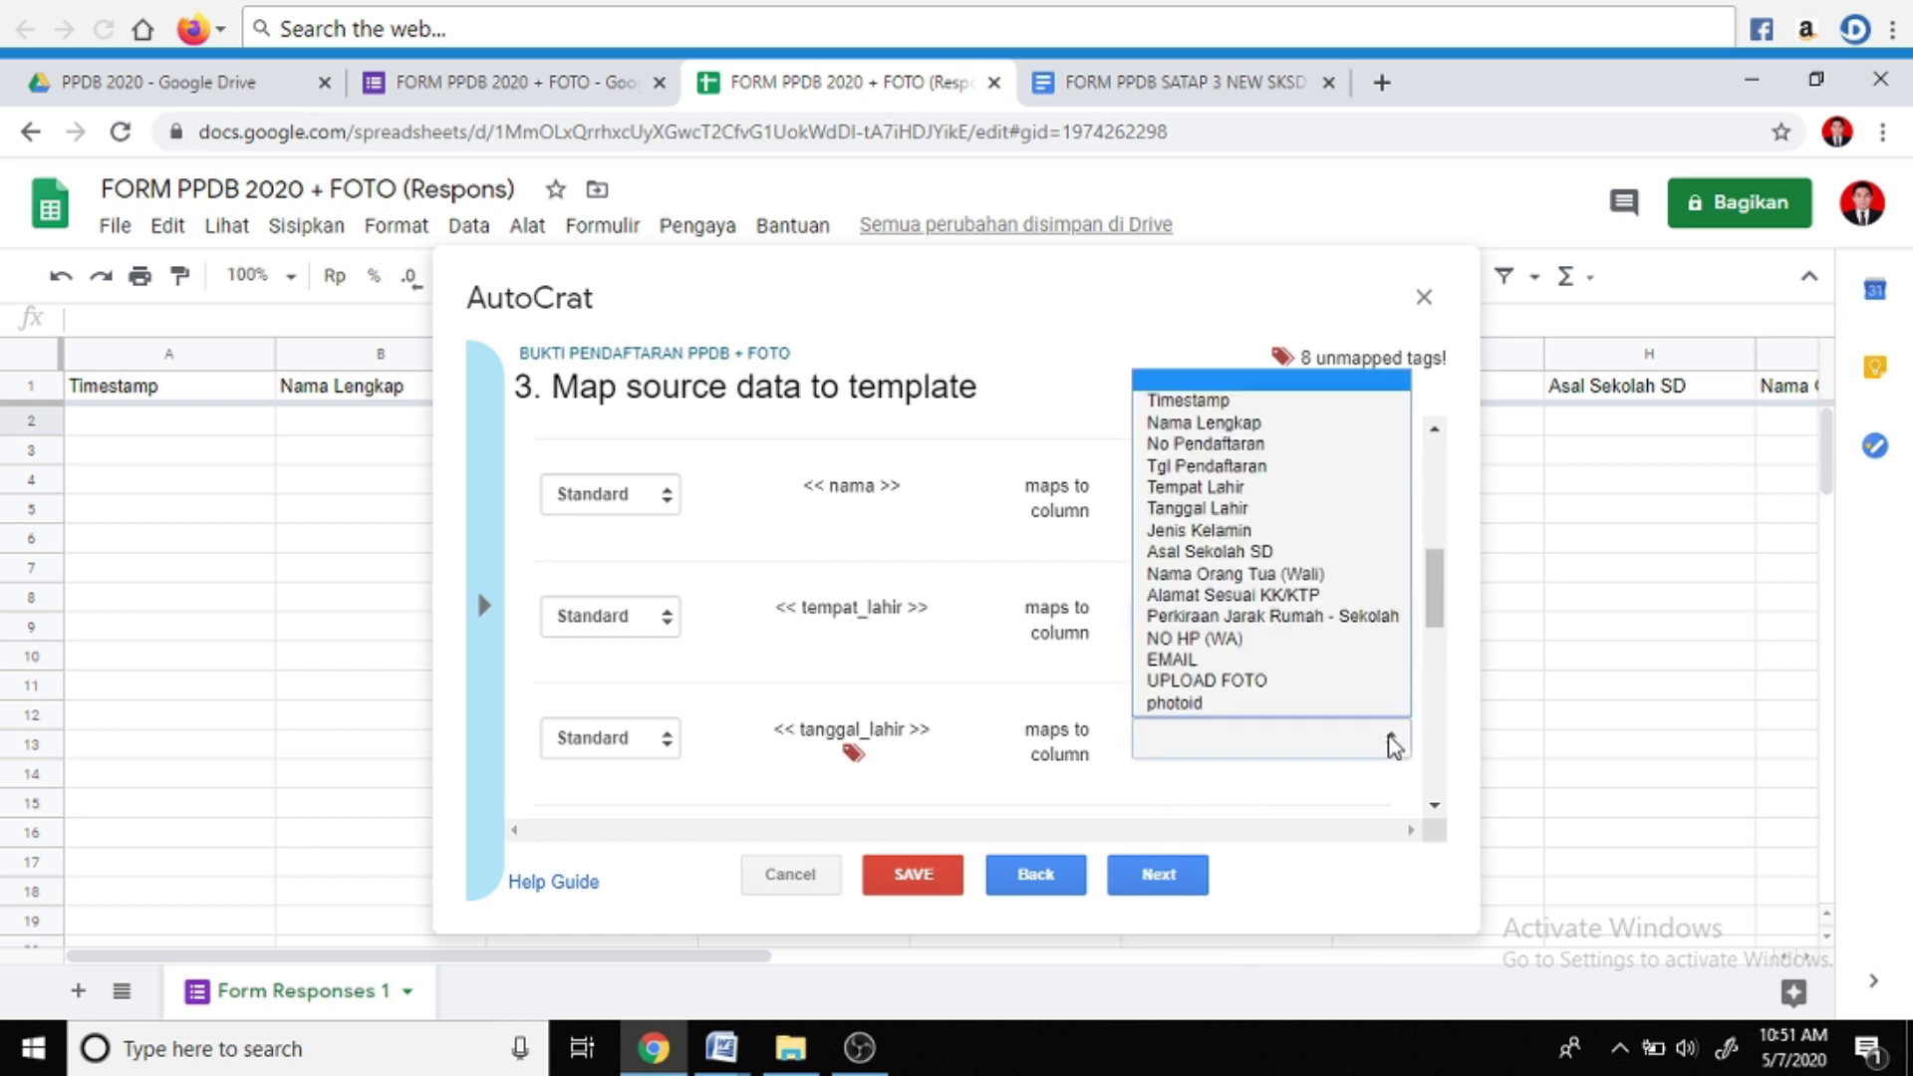
pyautogui.click(1217, 509)
pyautogui.scroll(-1, 1181, 747)
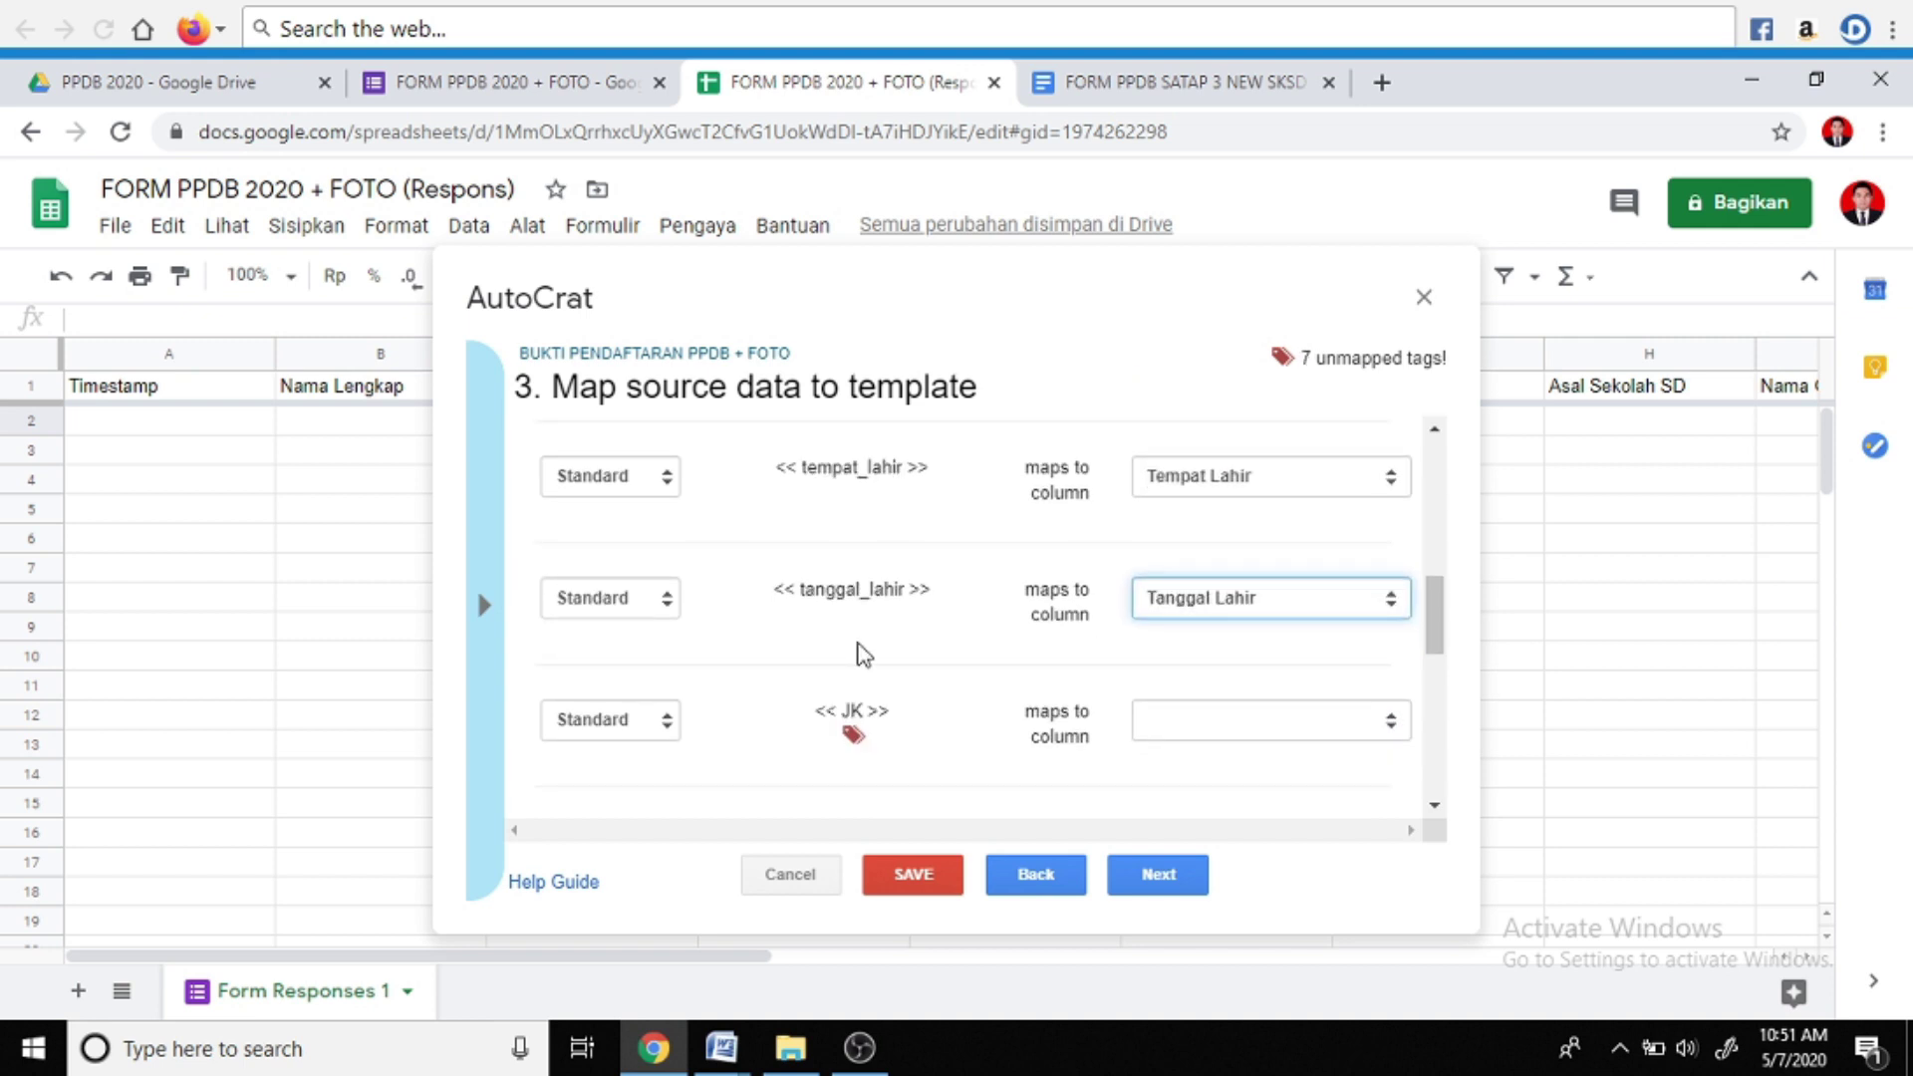
pyautogui.scroll(-1, 923, 646)
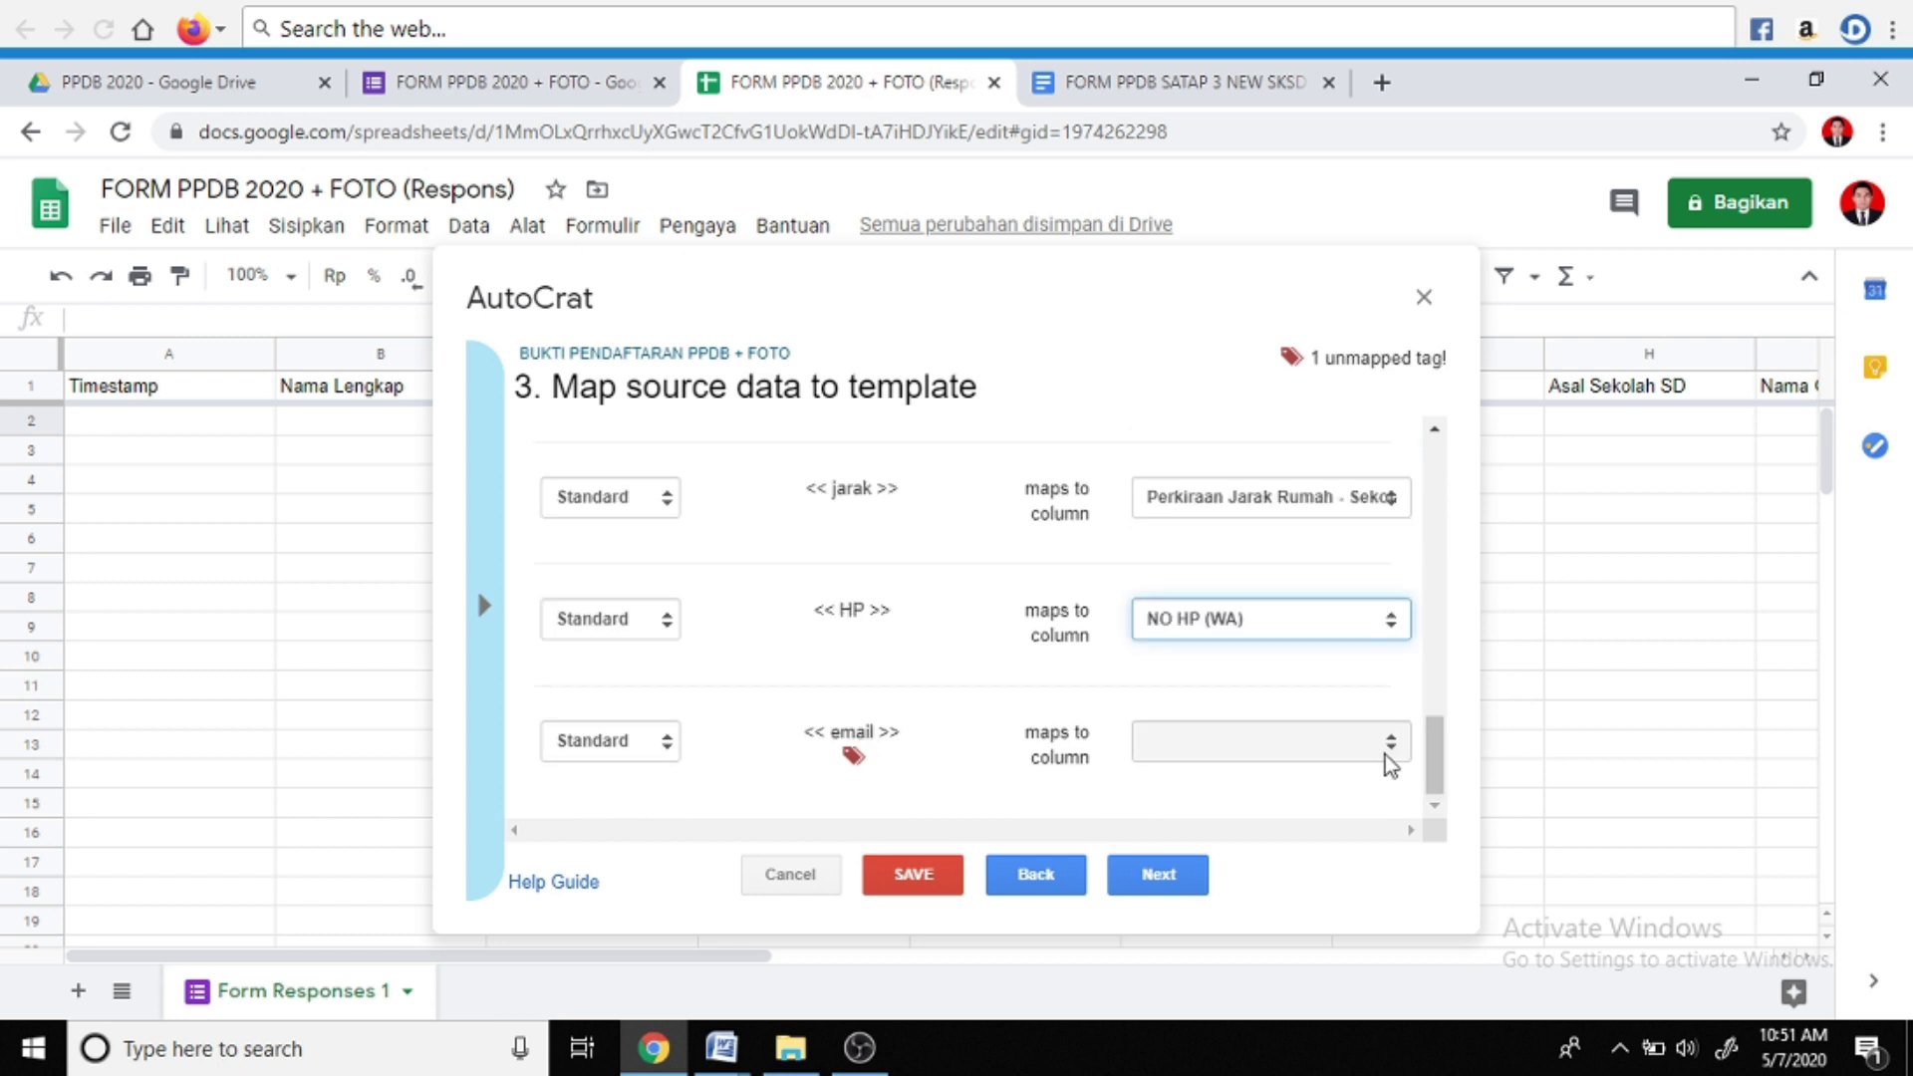
pyautogui.click(1395, 743)
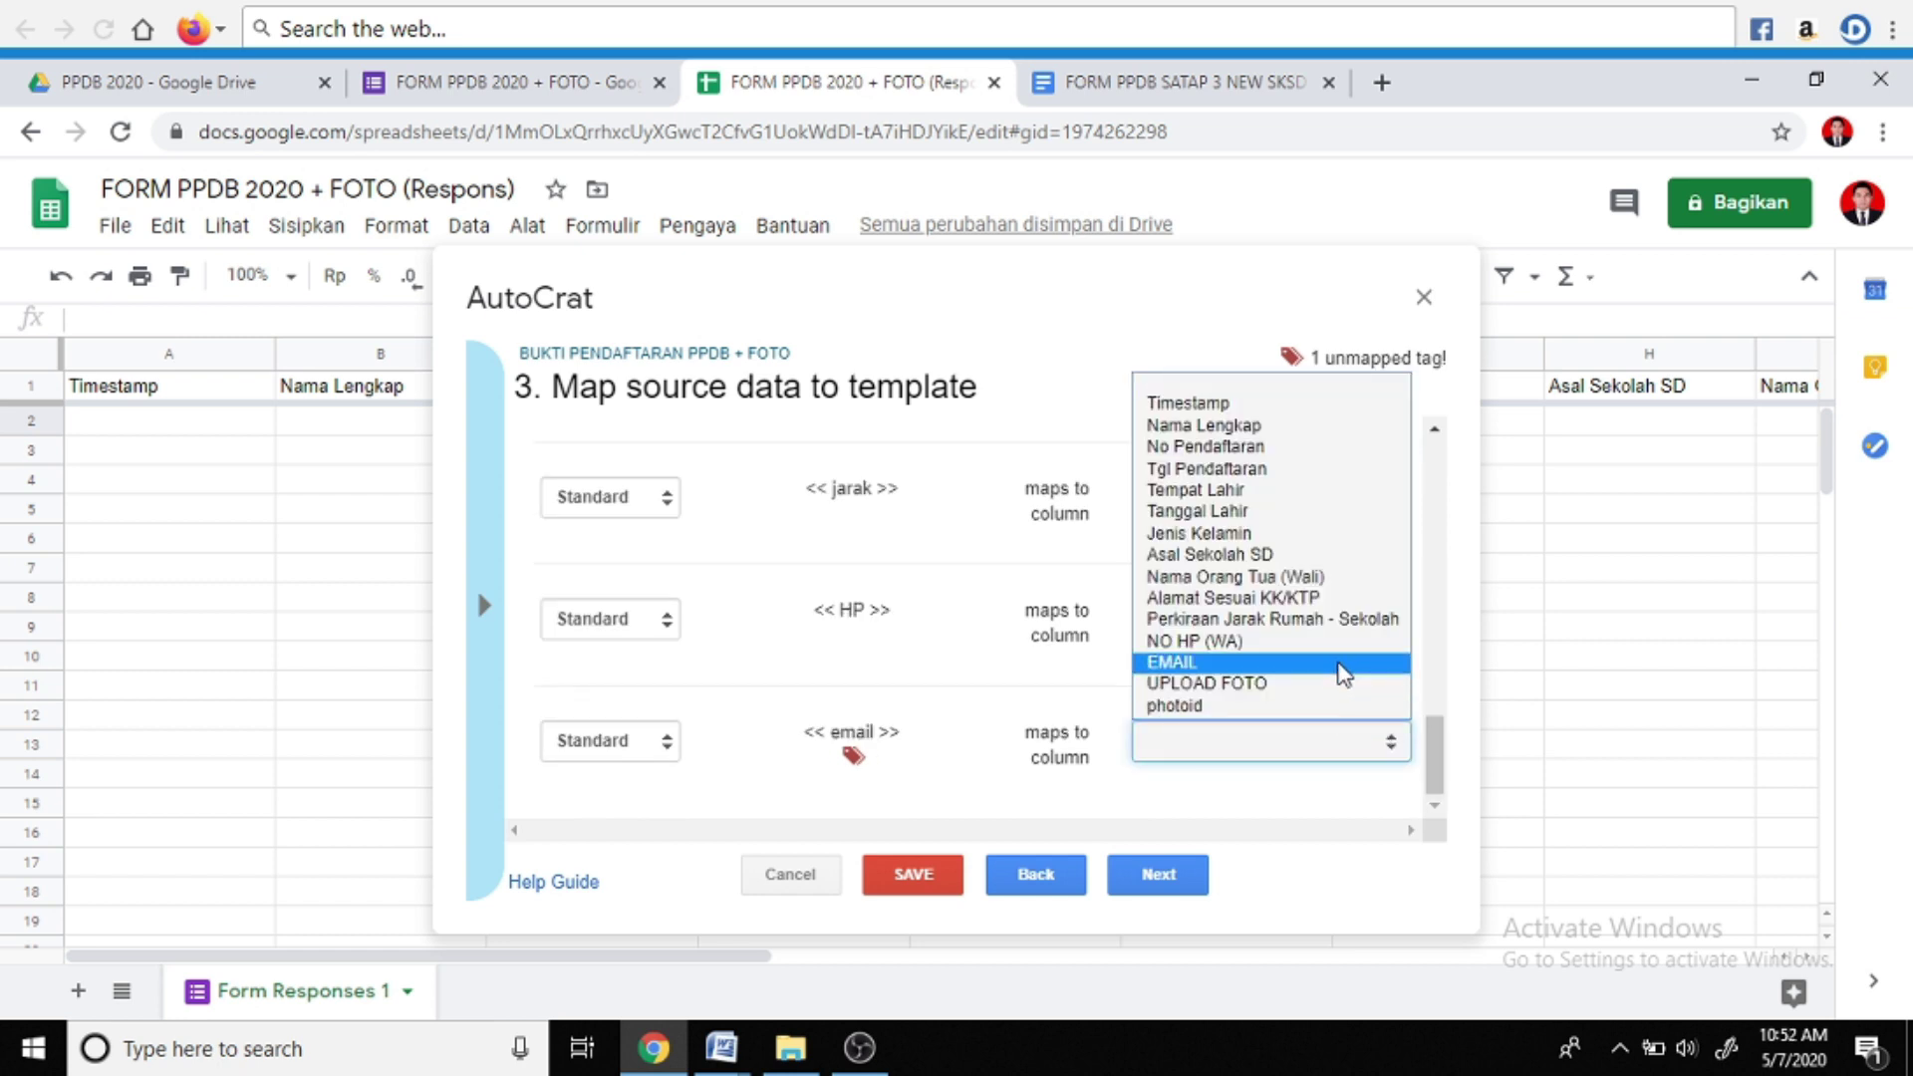
pyautogui.click(1227, 663)
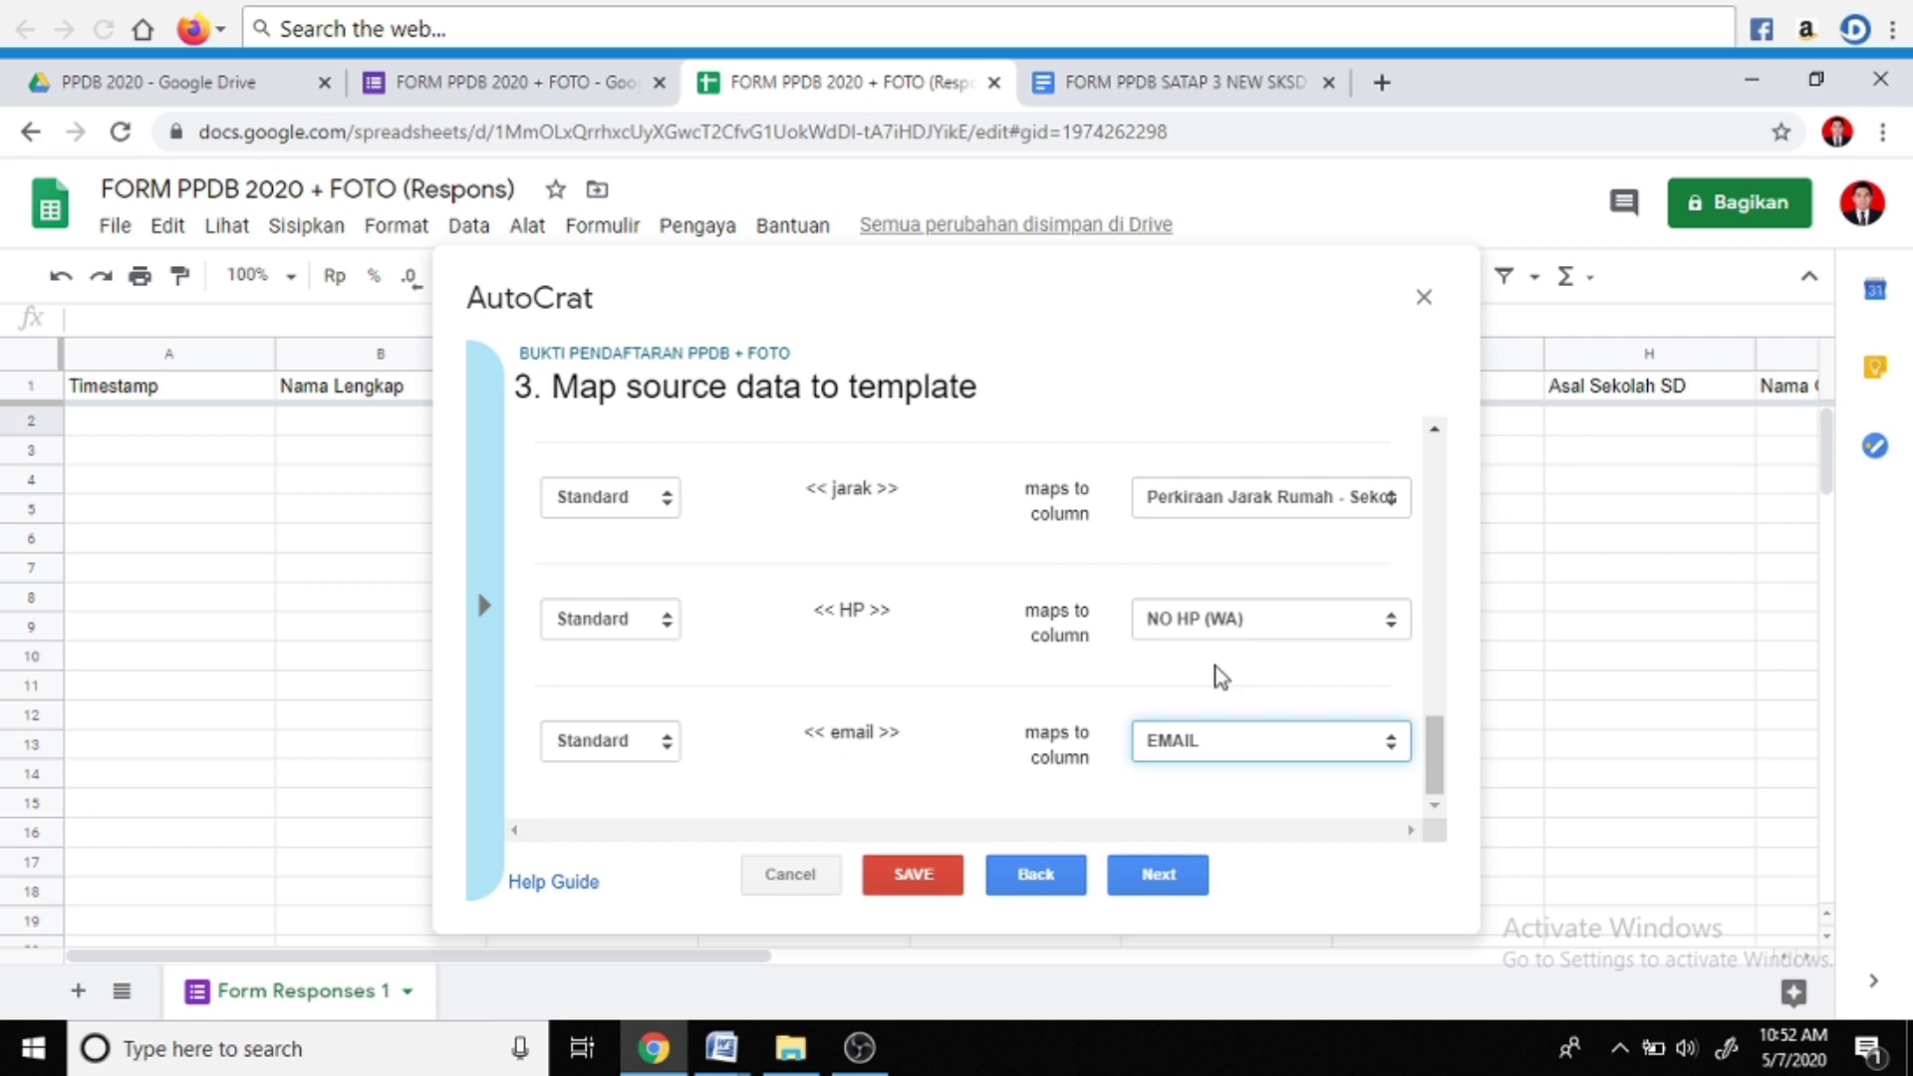
pyautogui.click(1153, 879)
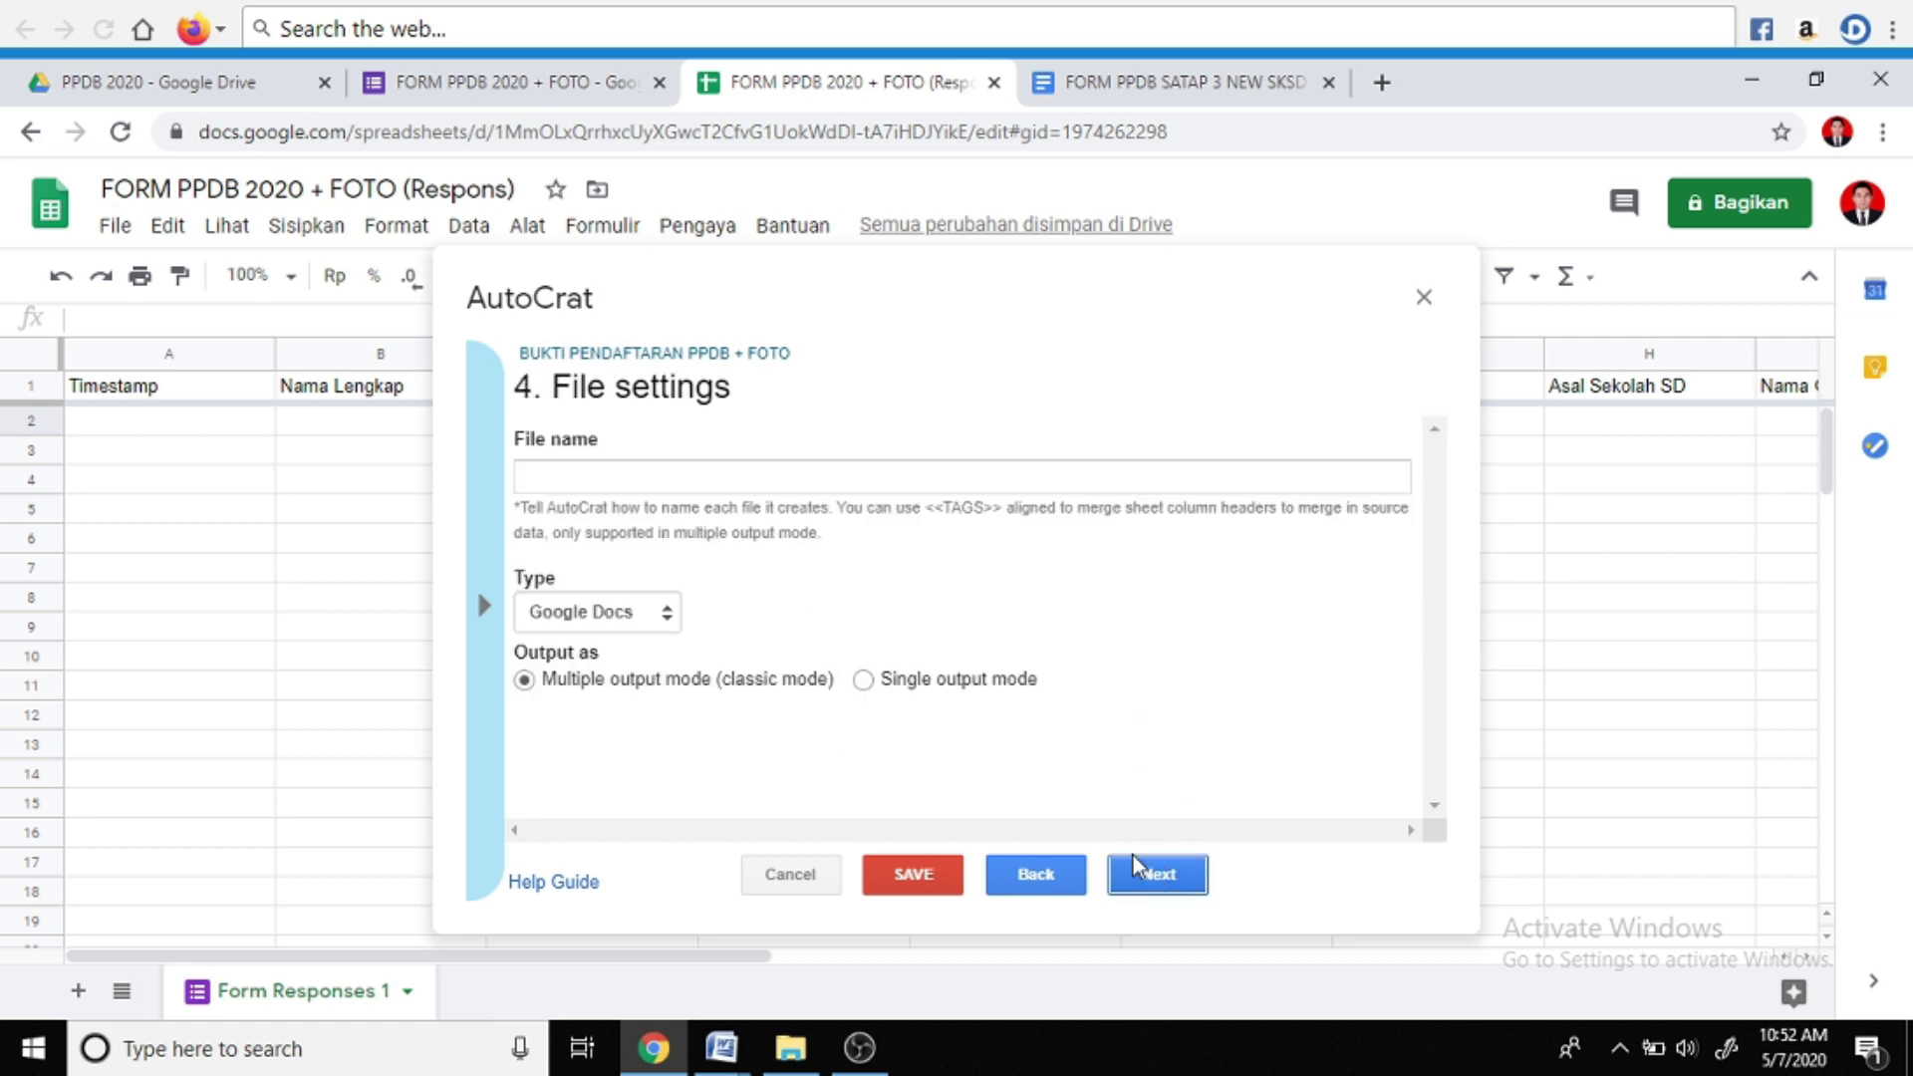
# Start the output file name as 'BUKTI PPDB <<' in File settings
pyautogui.click(680, 474)
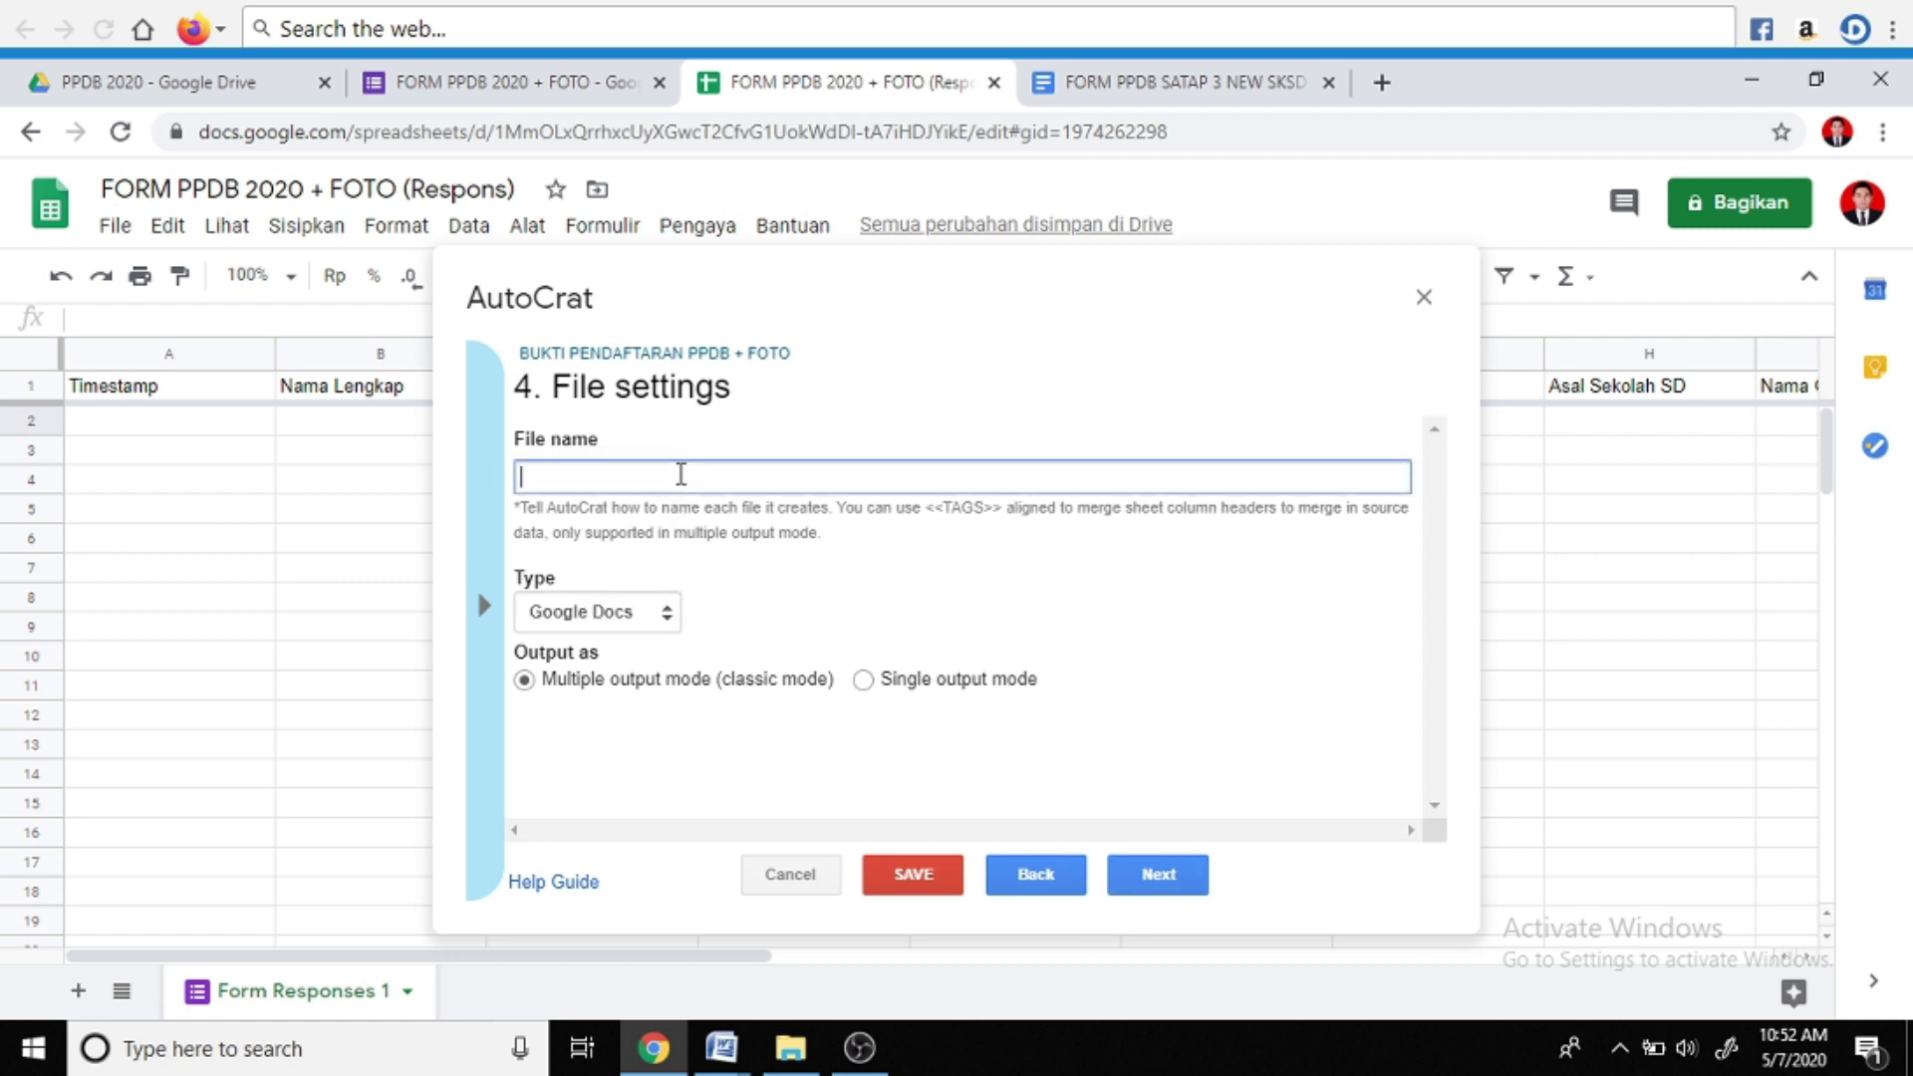
pyautogui.write('BUKTI PPDB')
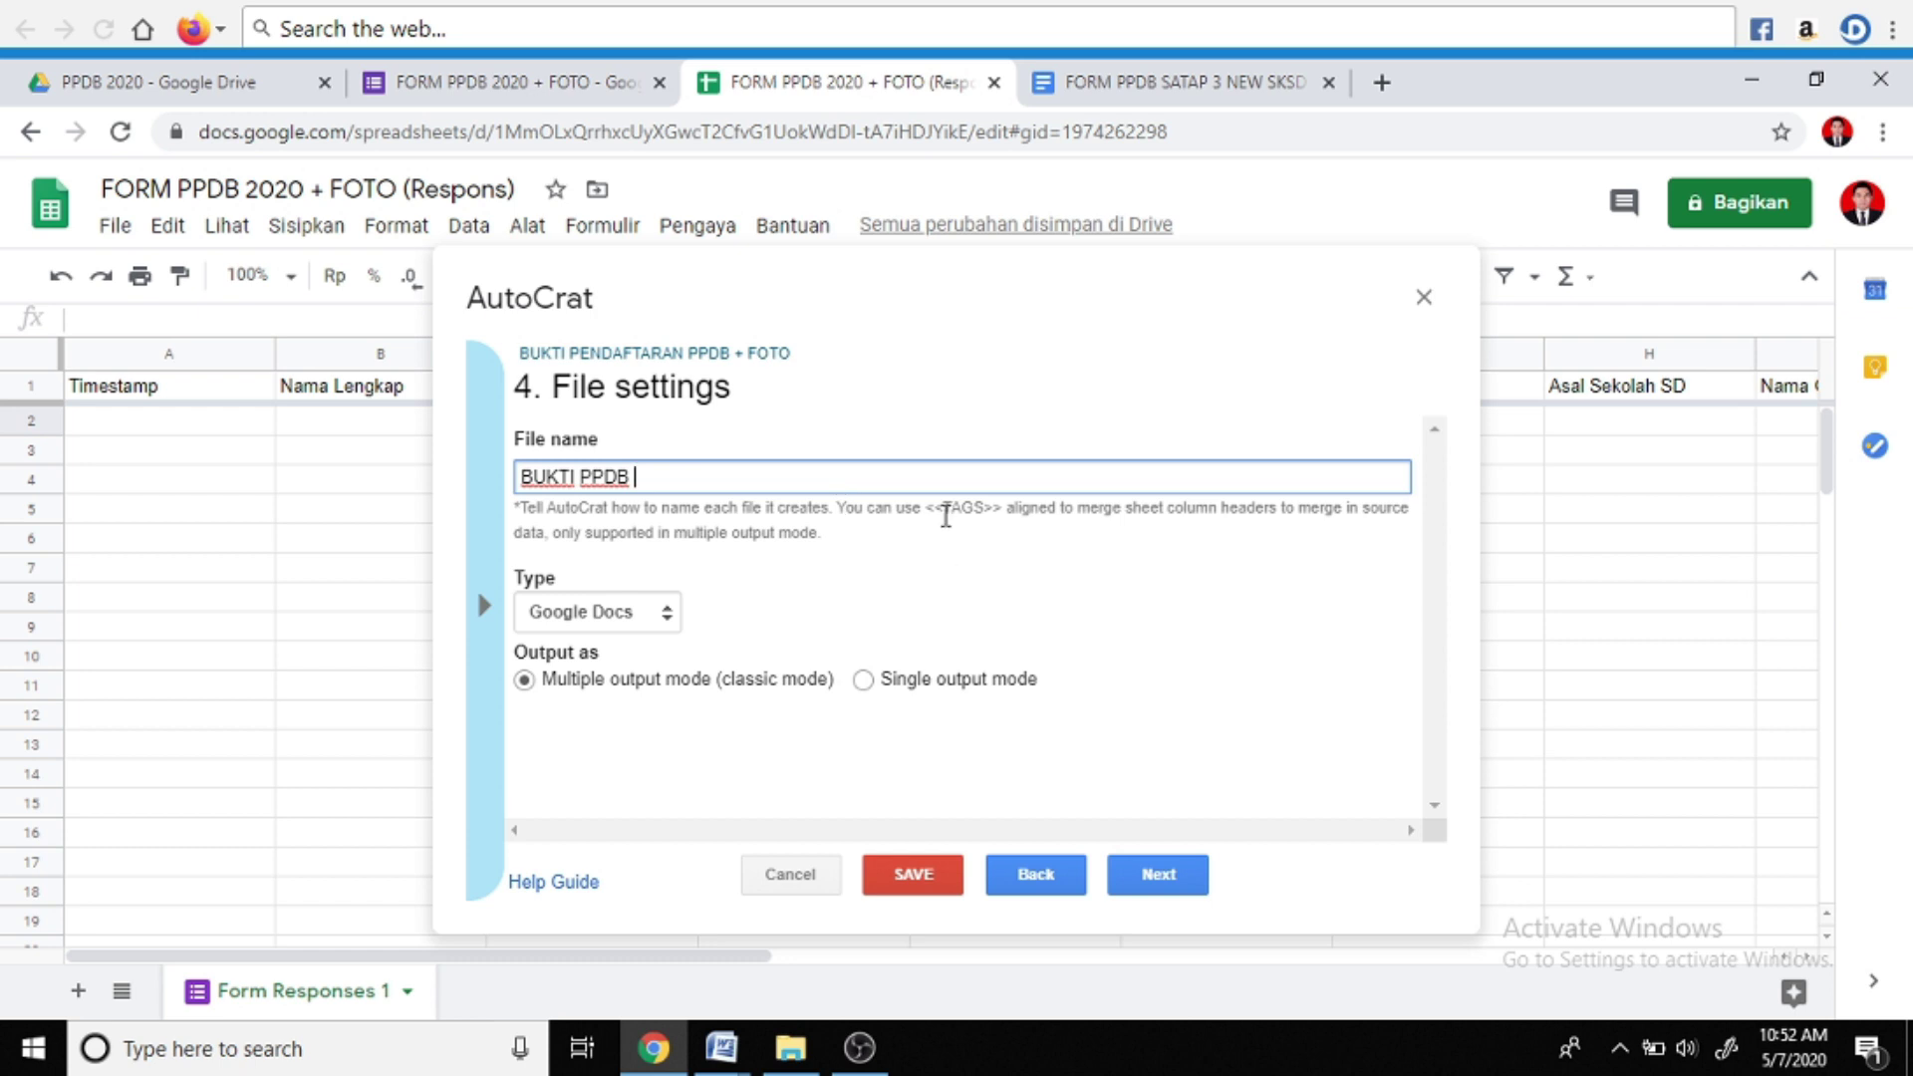
pyautogui.write('<<')
# Copy the Nama Lengkap header and paste it to make the file name 'BUKTI PPDB <<Nama Lengkap>>'
pyautogui.click(361, 399)
pyautogui.moveTo(199, 319); pyautogui.dragTo(65, 320)
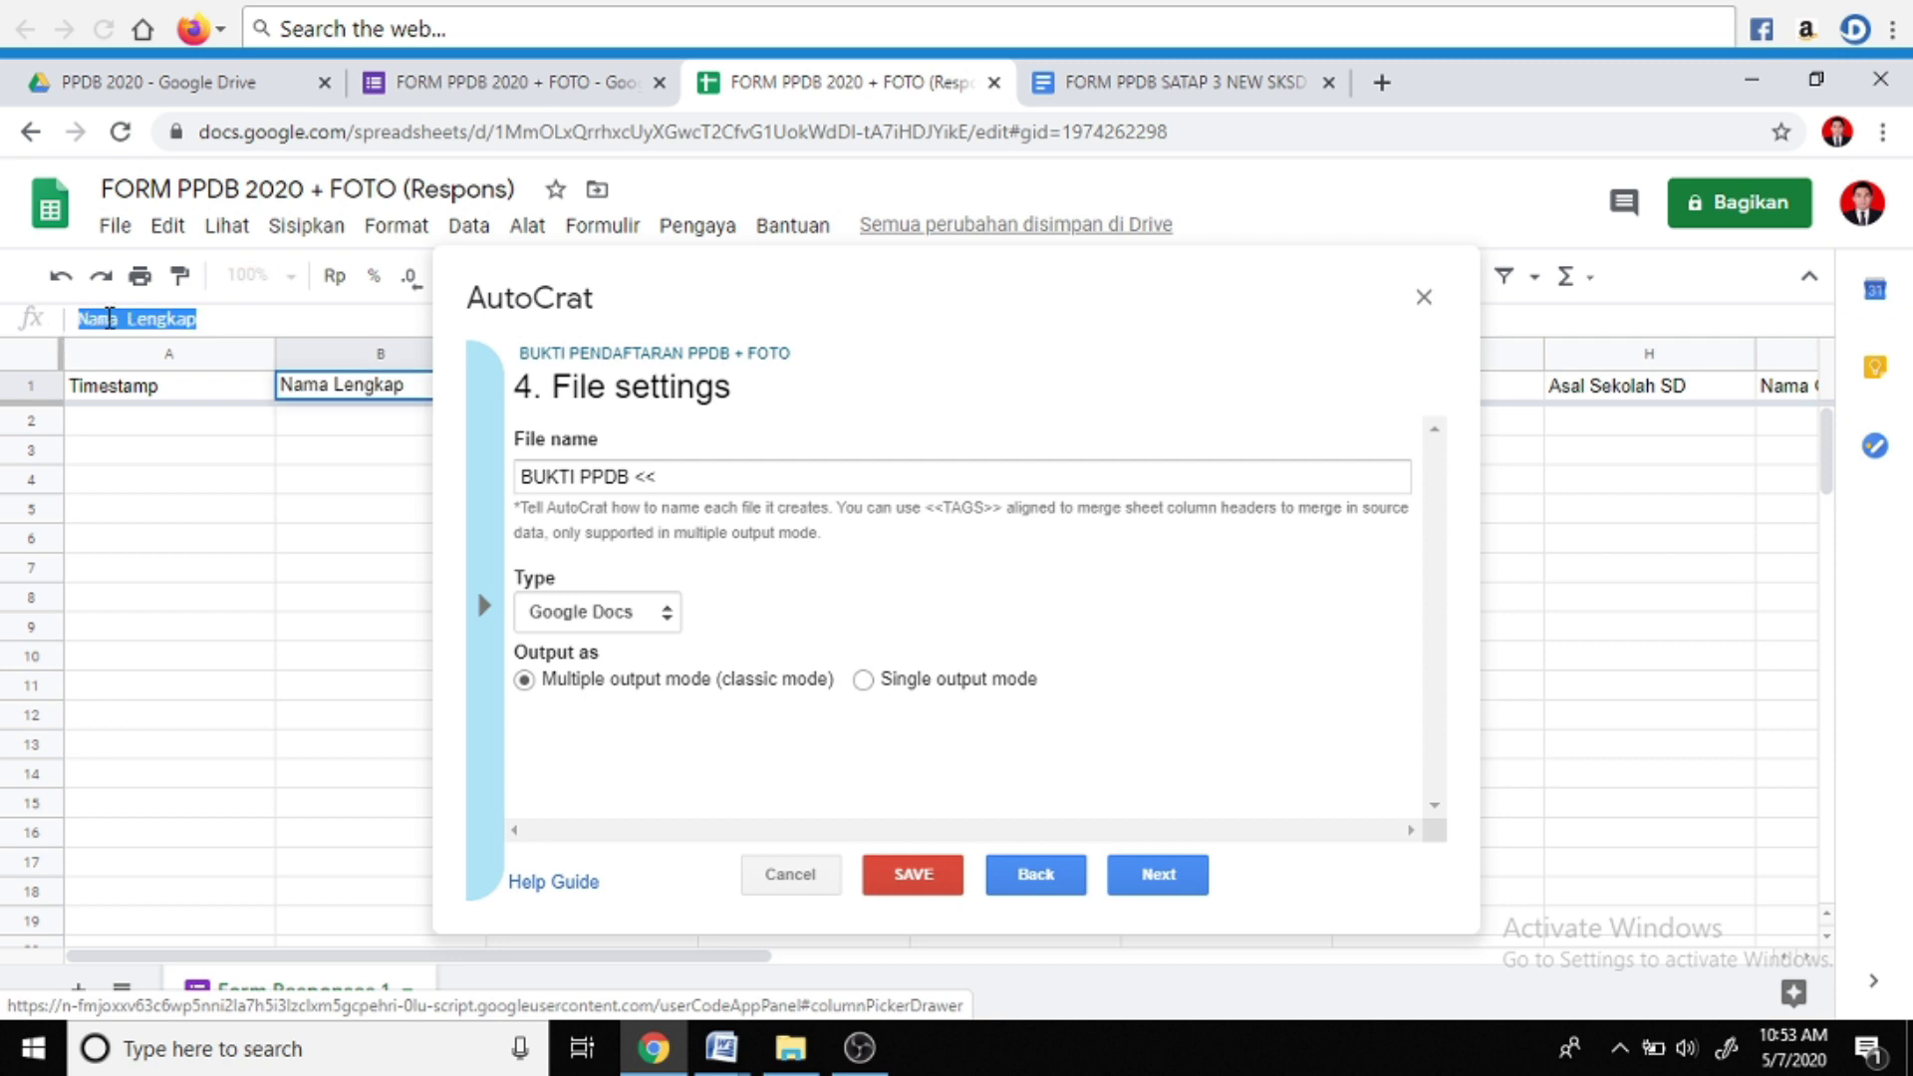
pyautogui.rightClick(112, 319)
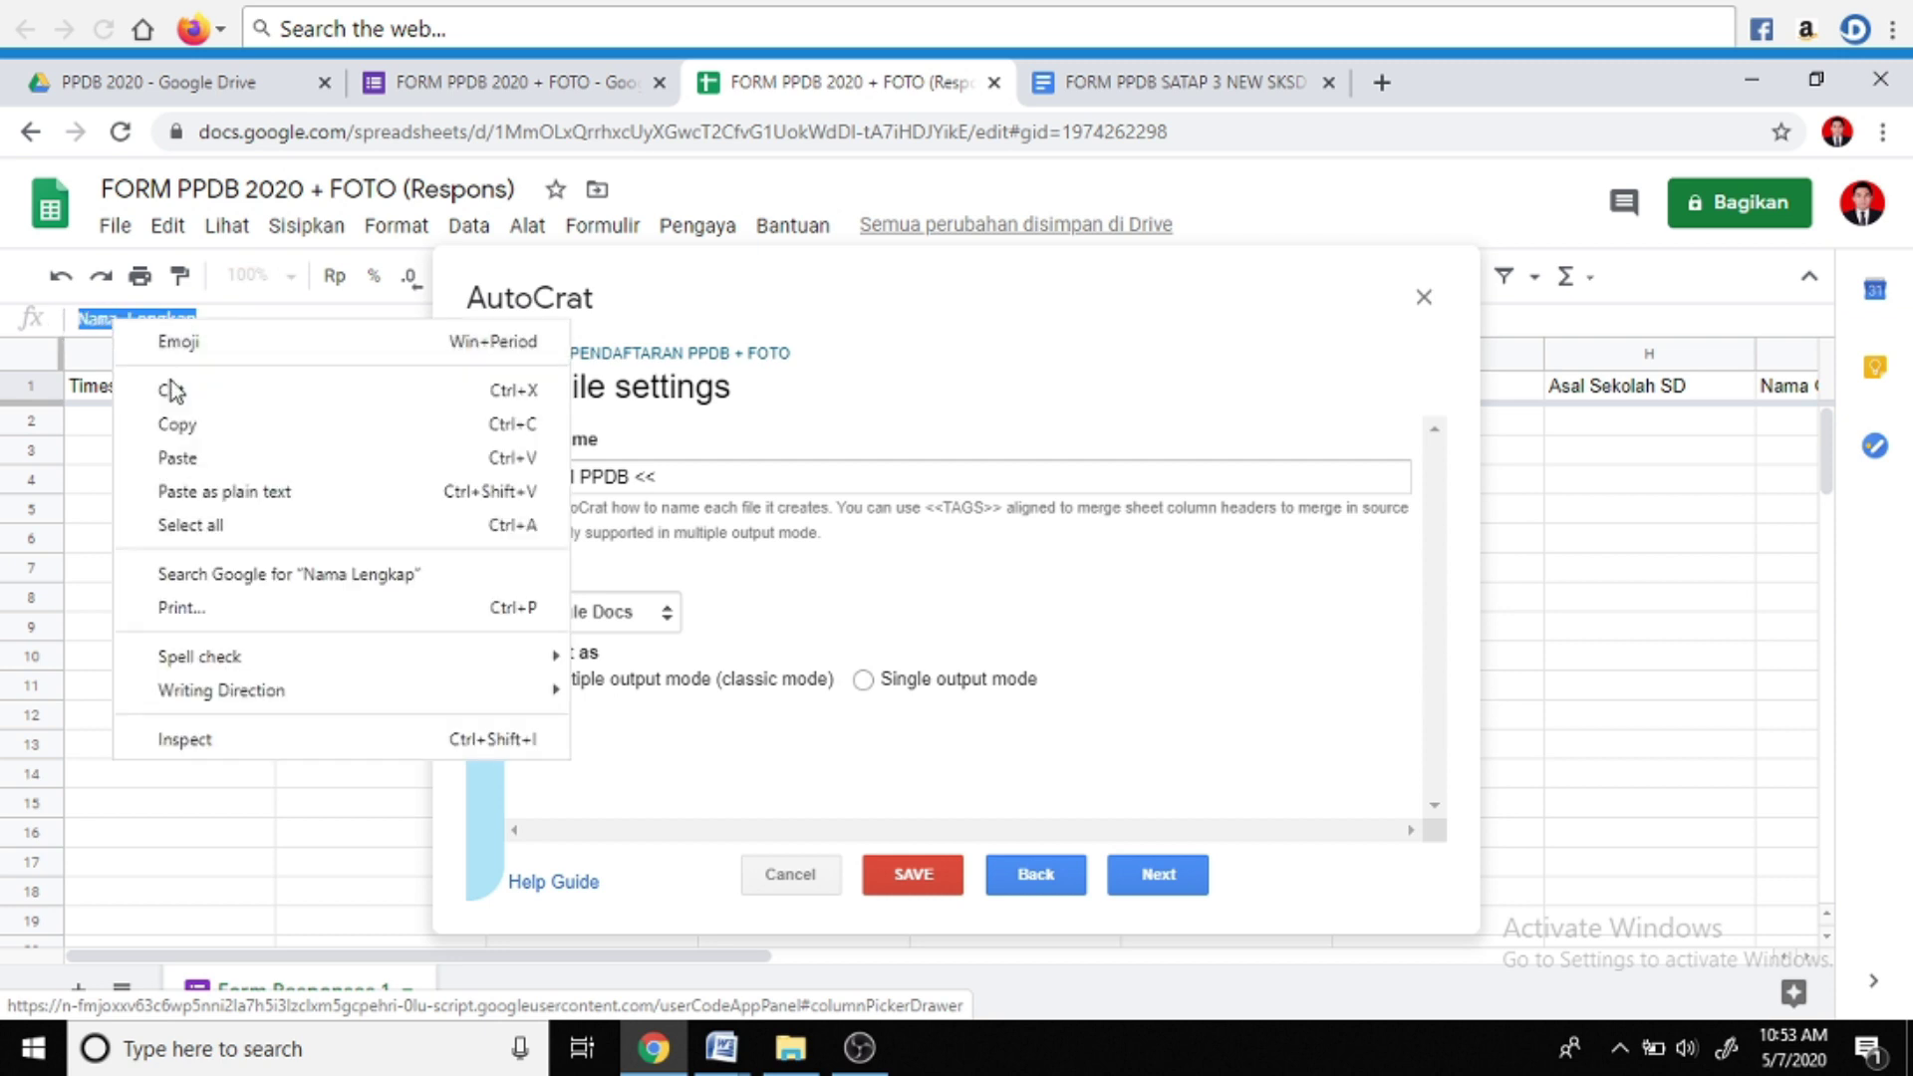
pyautogui.click(219, 428)
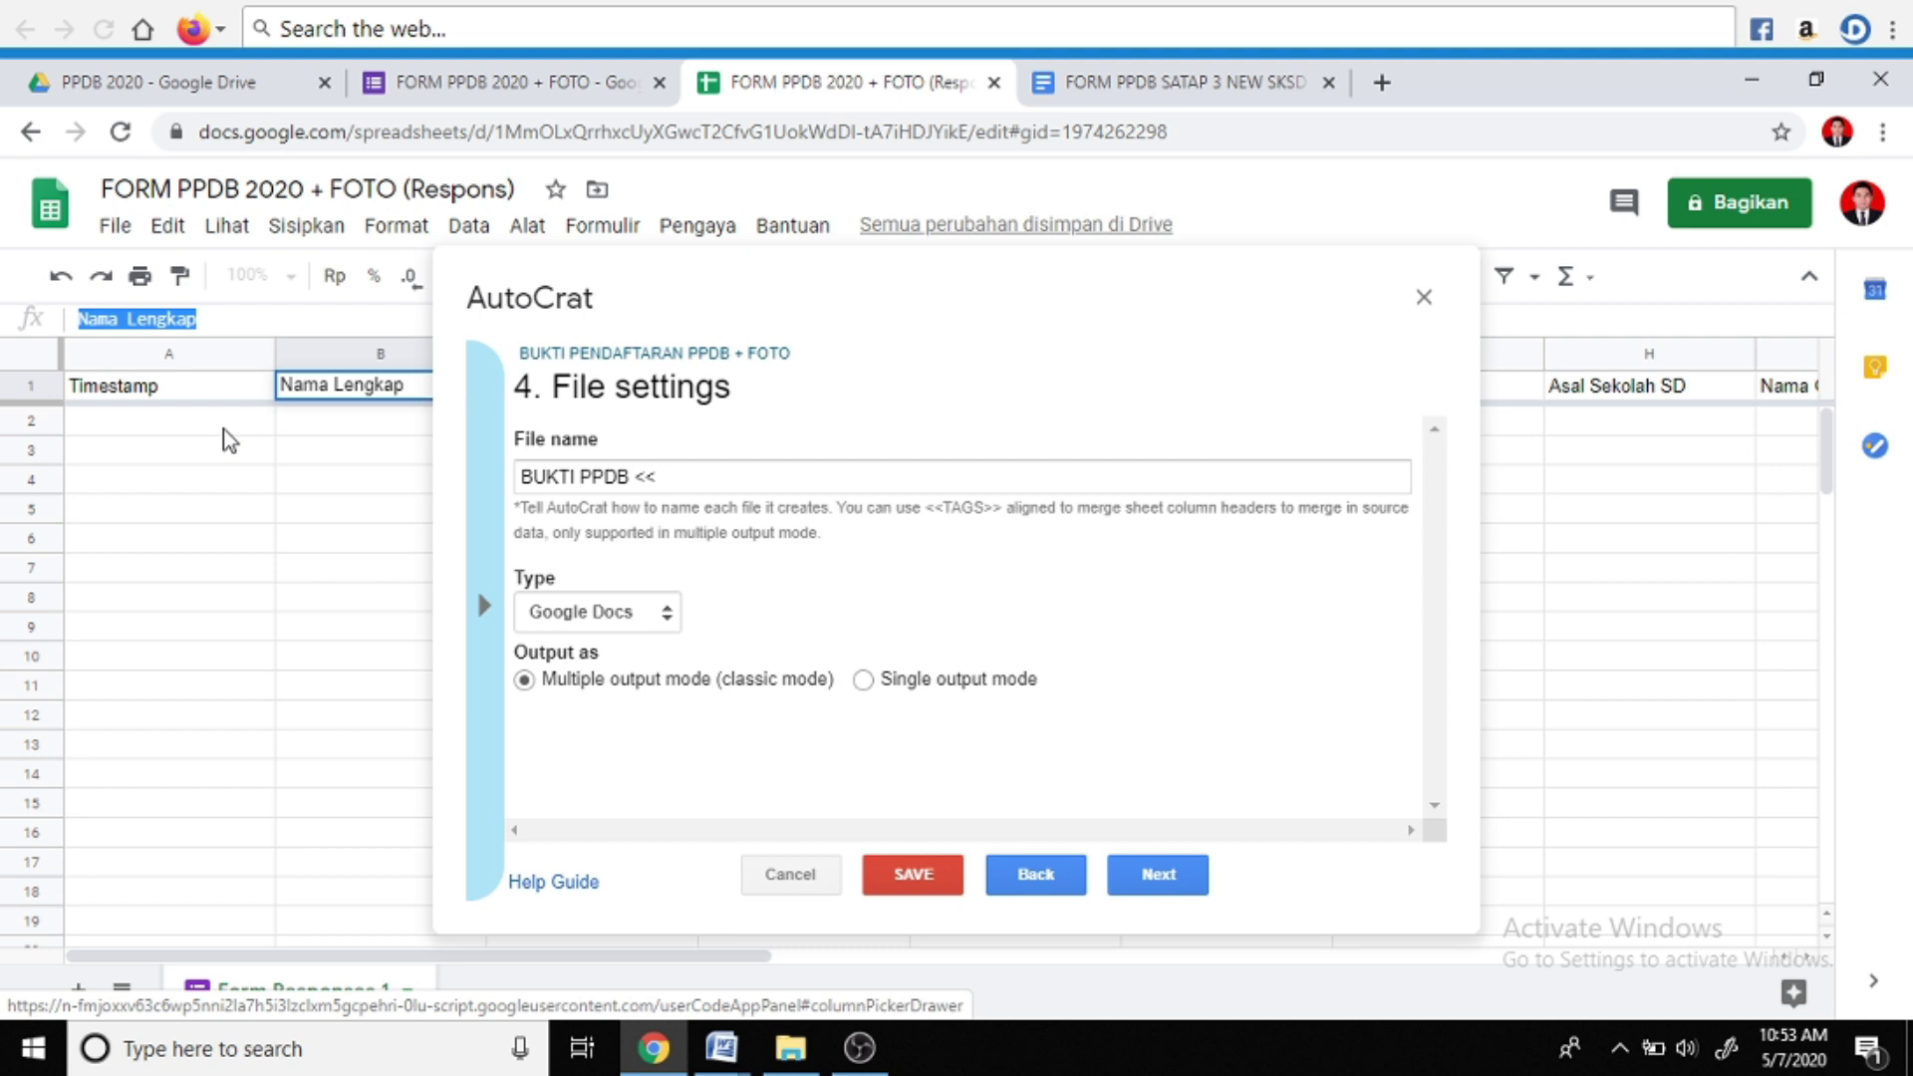
pyautogui.click(680, 480)
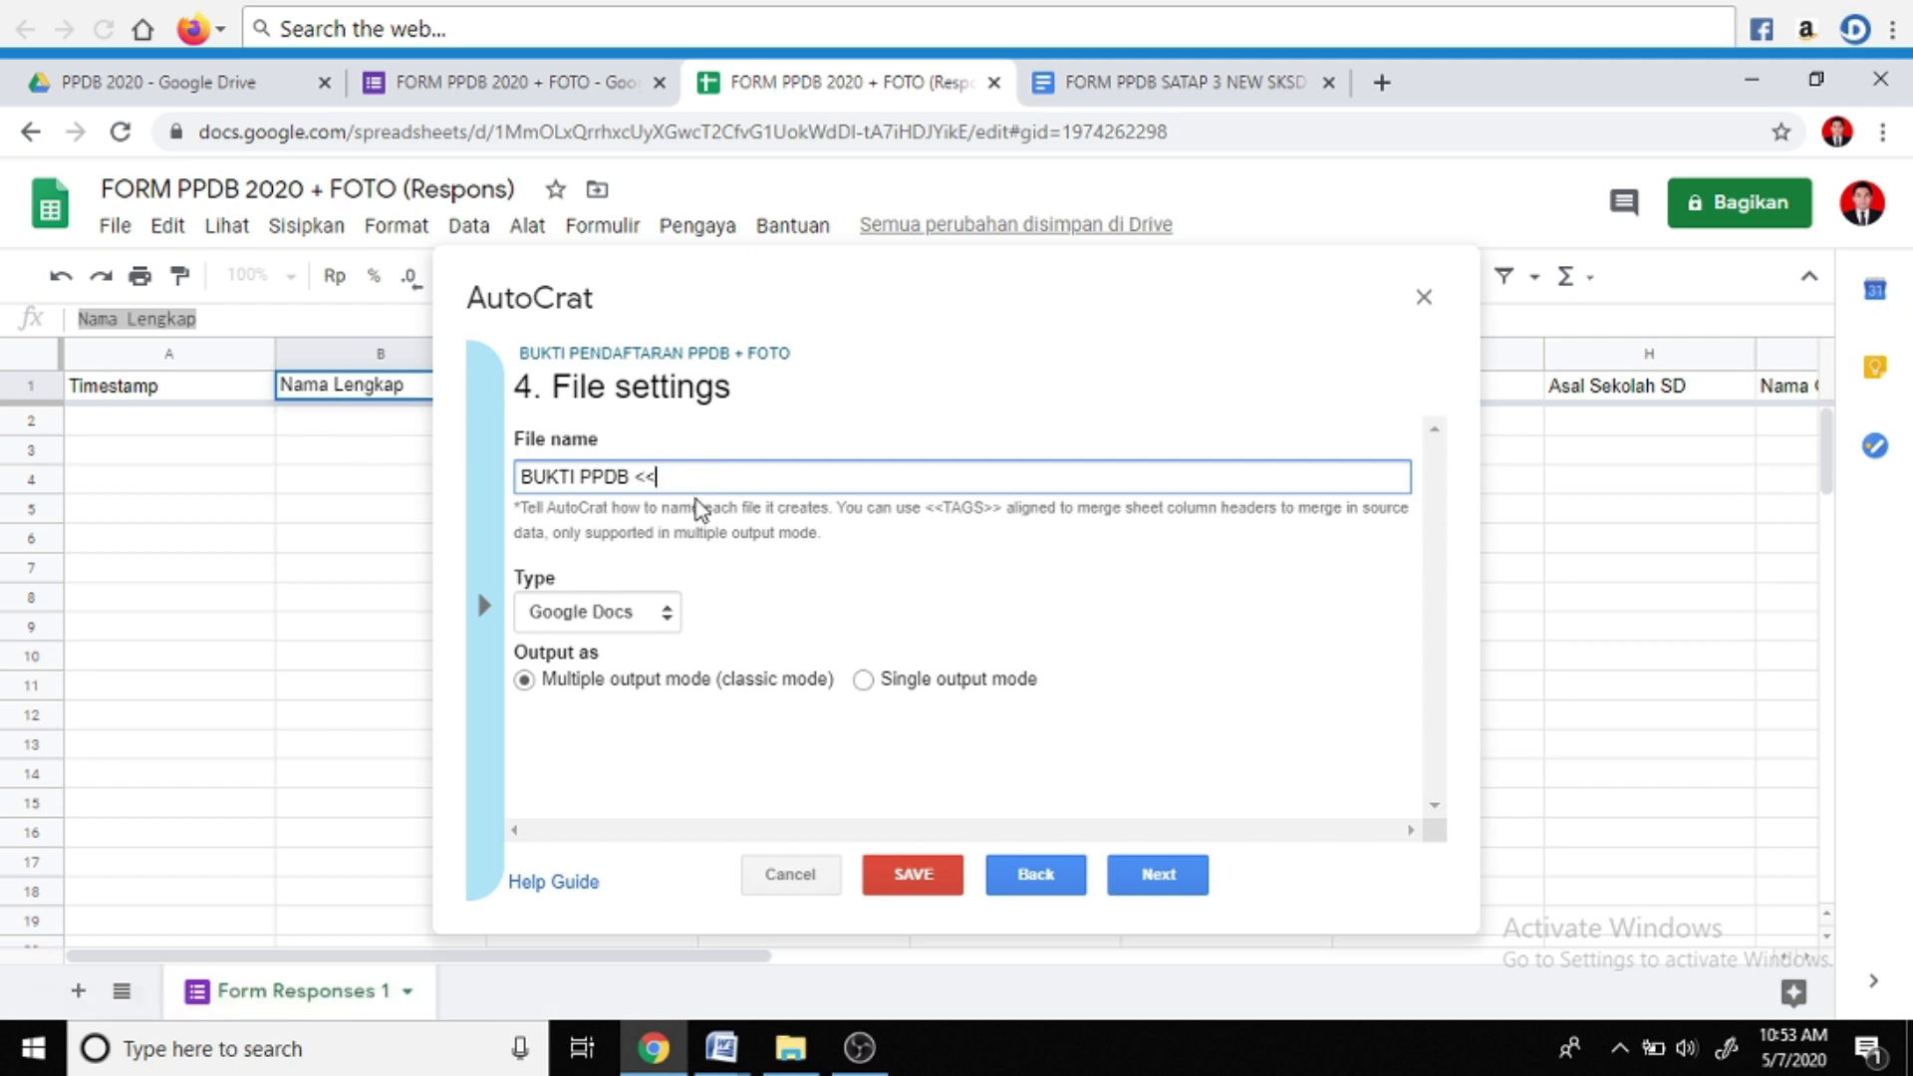
pyautogui.hotkey('ctrl', 'v')
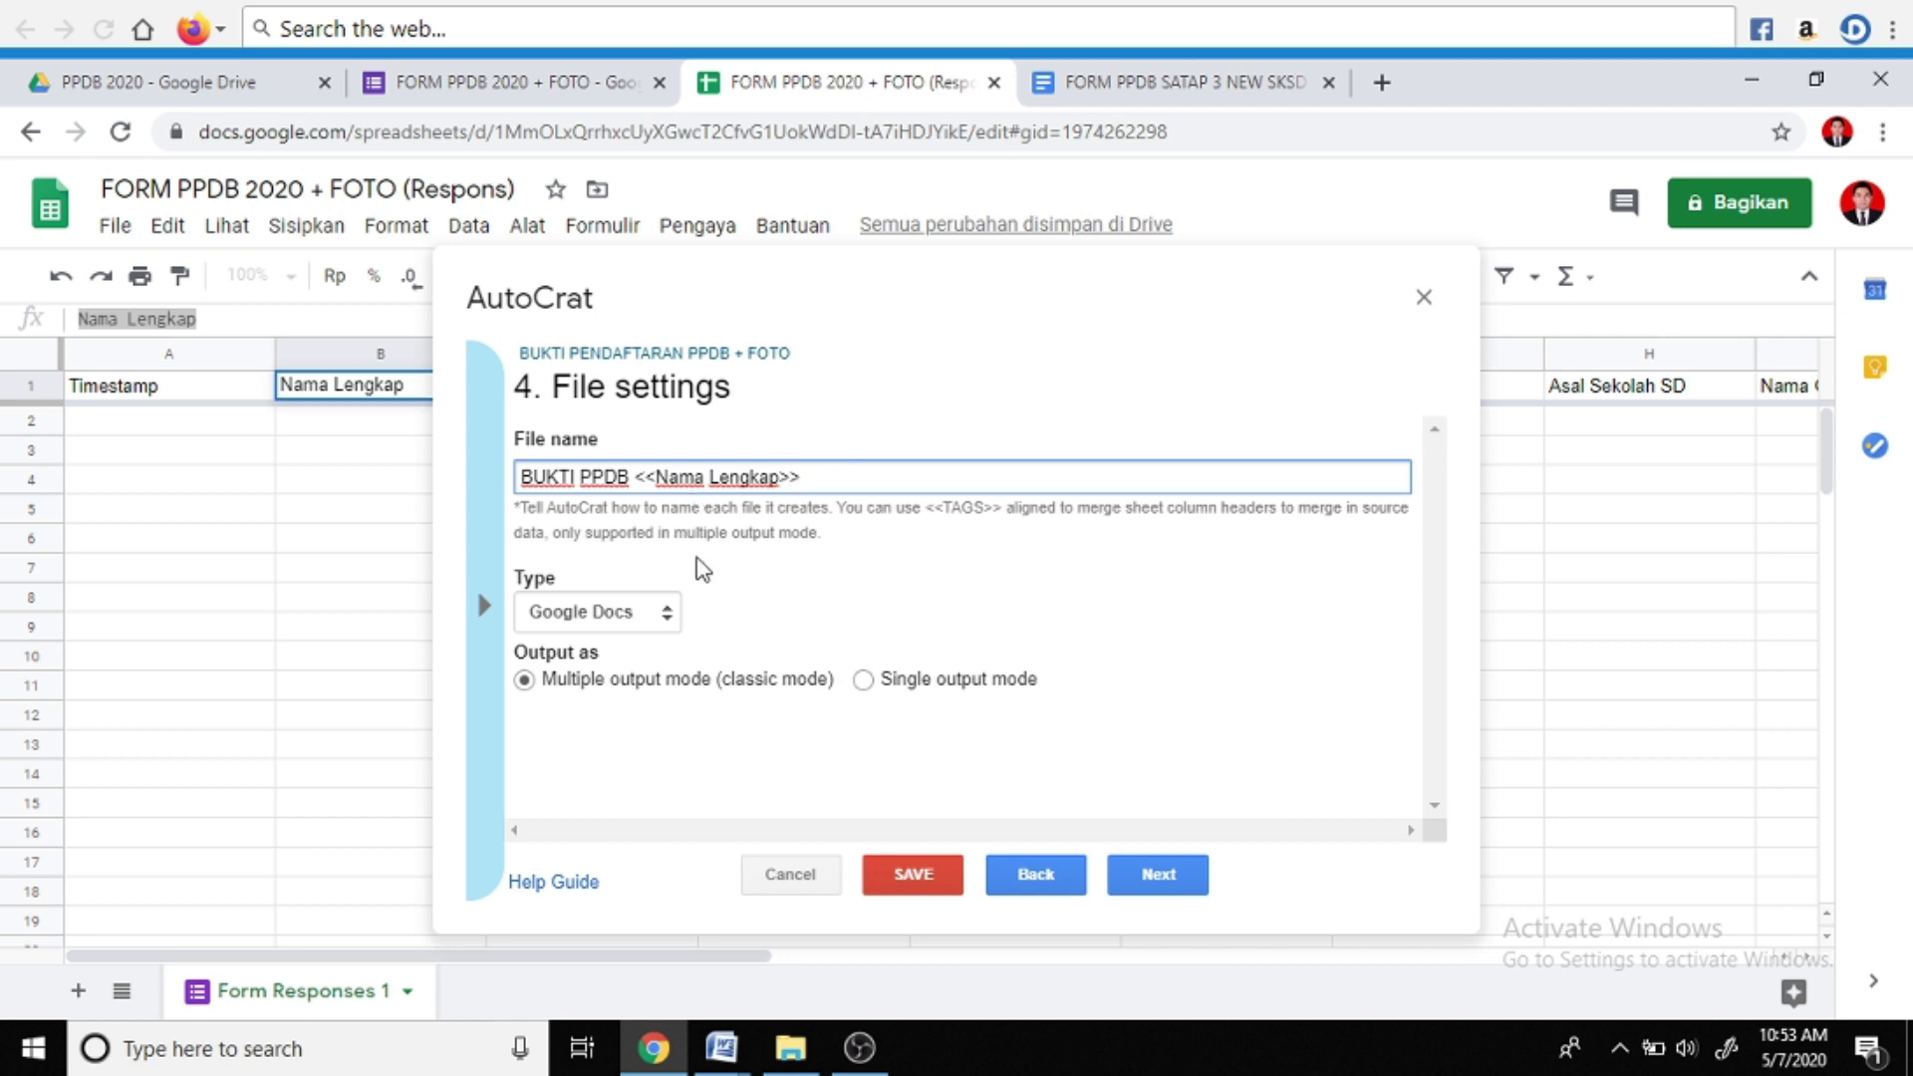
# Set the output file type to PDF and continue to the destination folder step
pyautogui.click(668, 615)
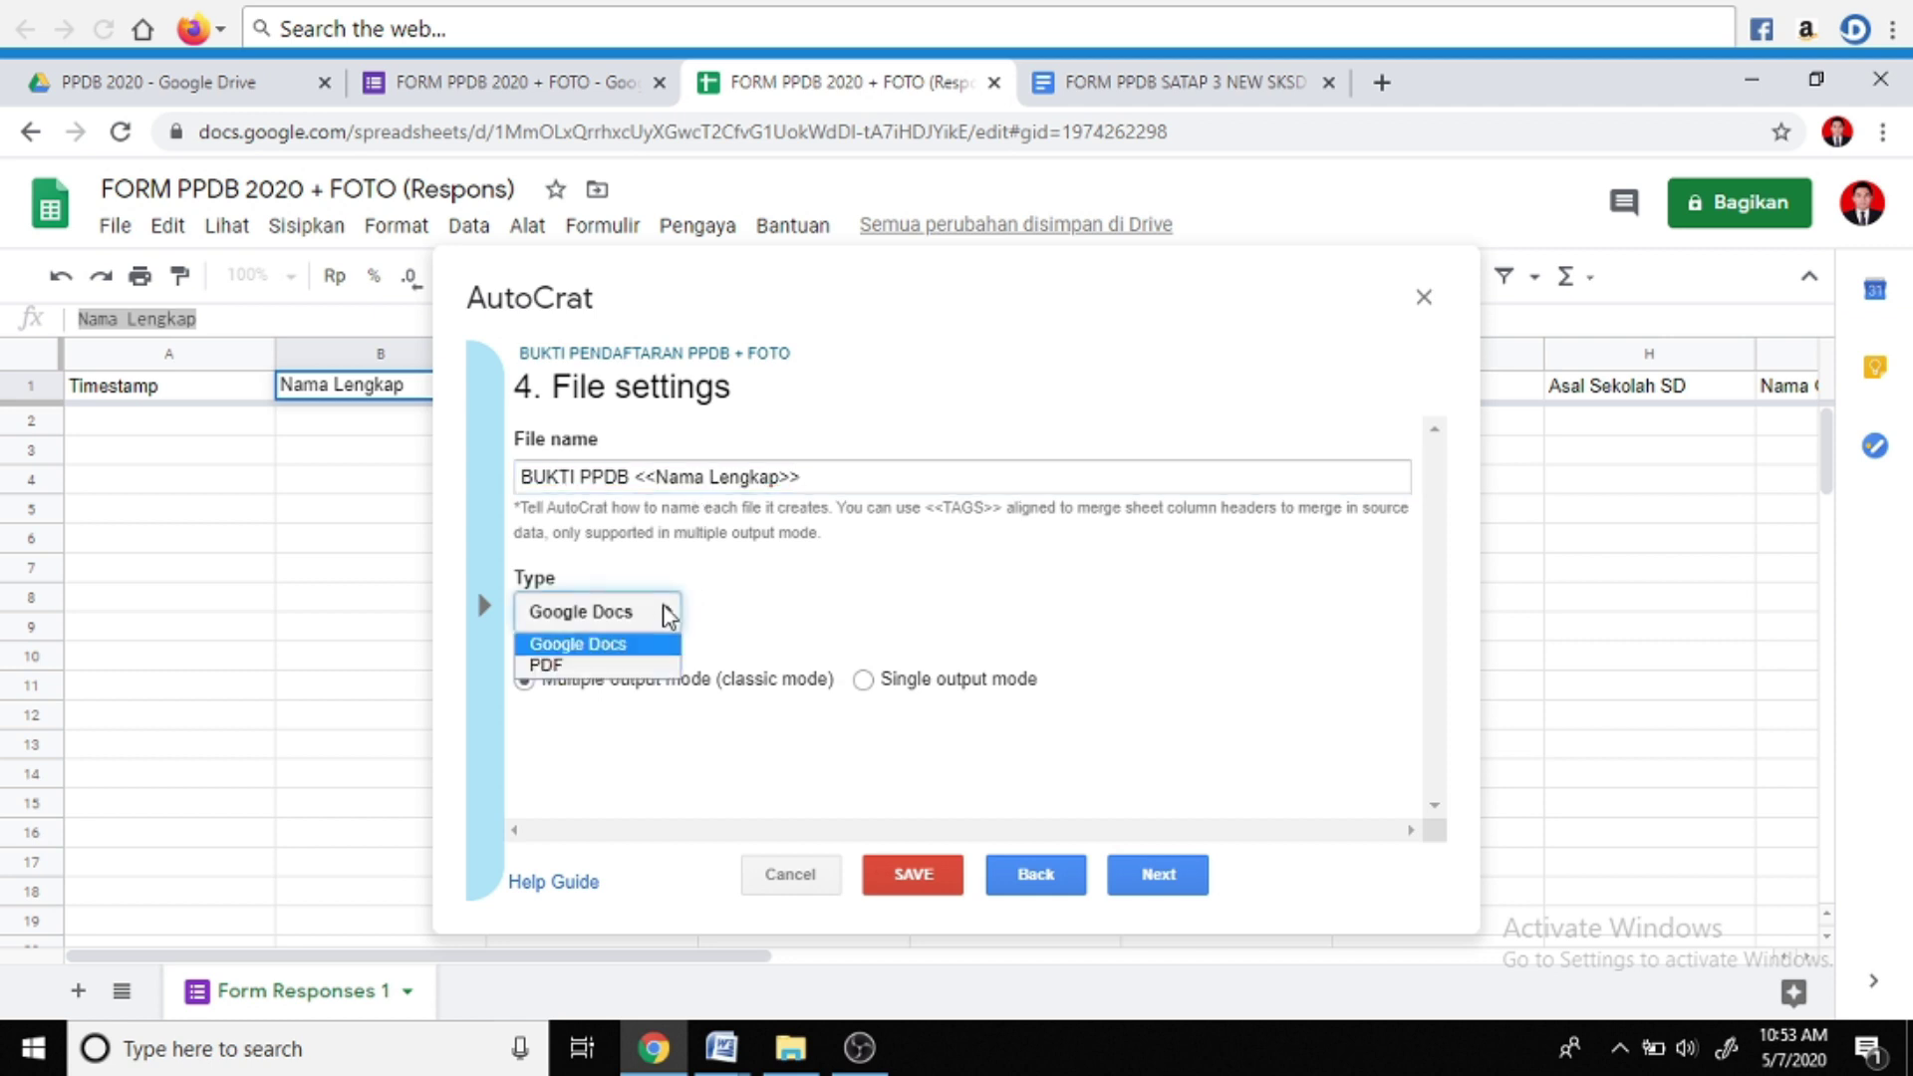
pyautogui.click(642, 660)
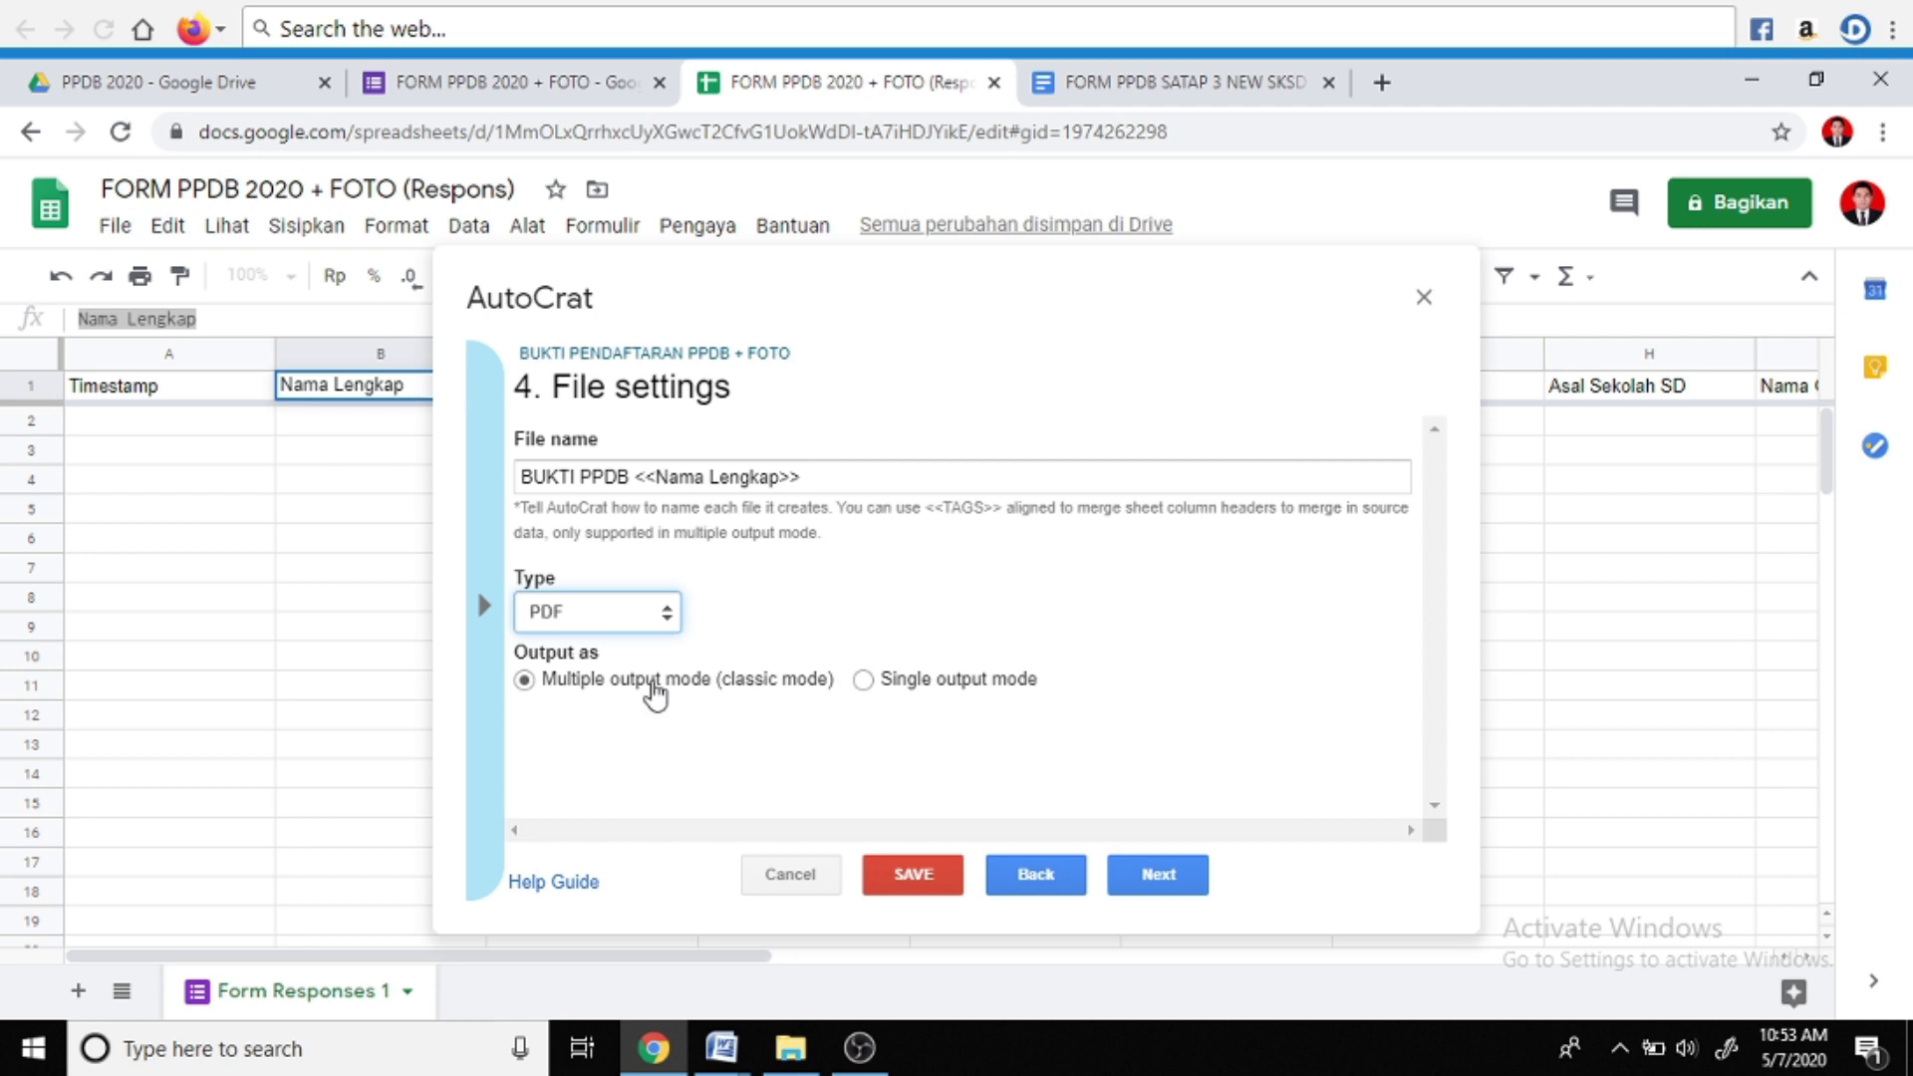
pyautogui.click(1156, 877)
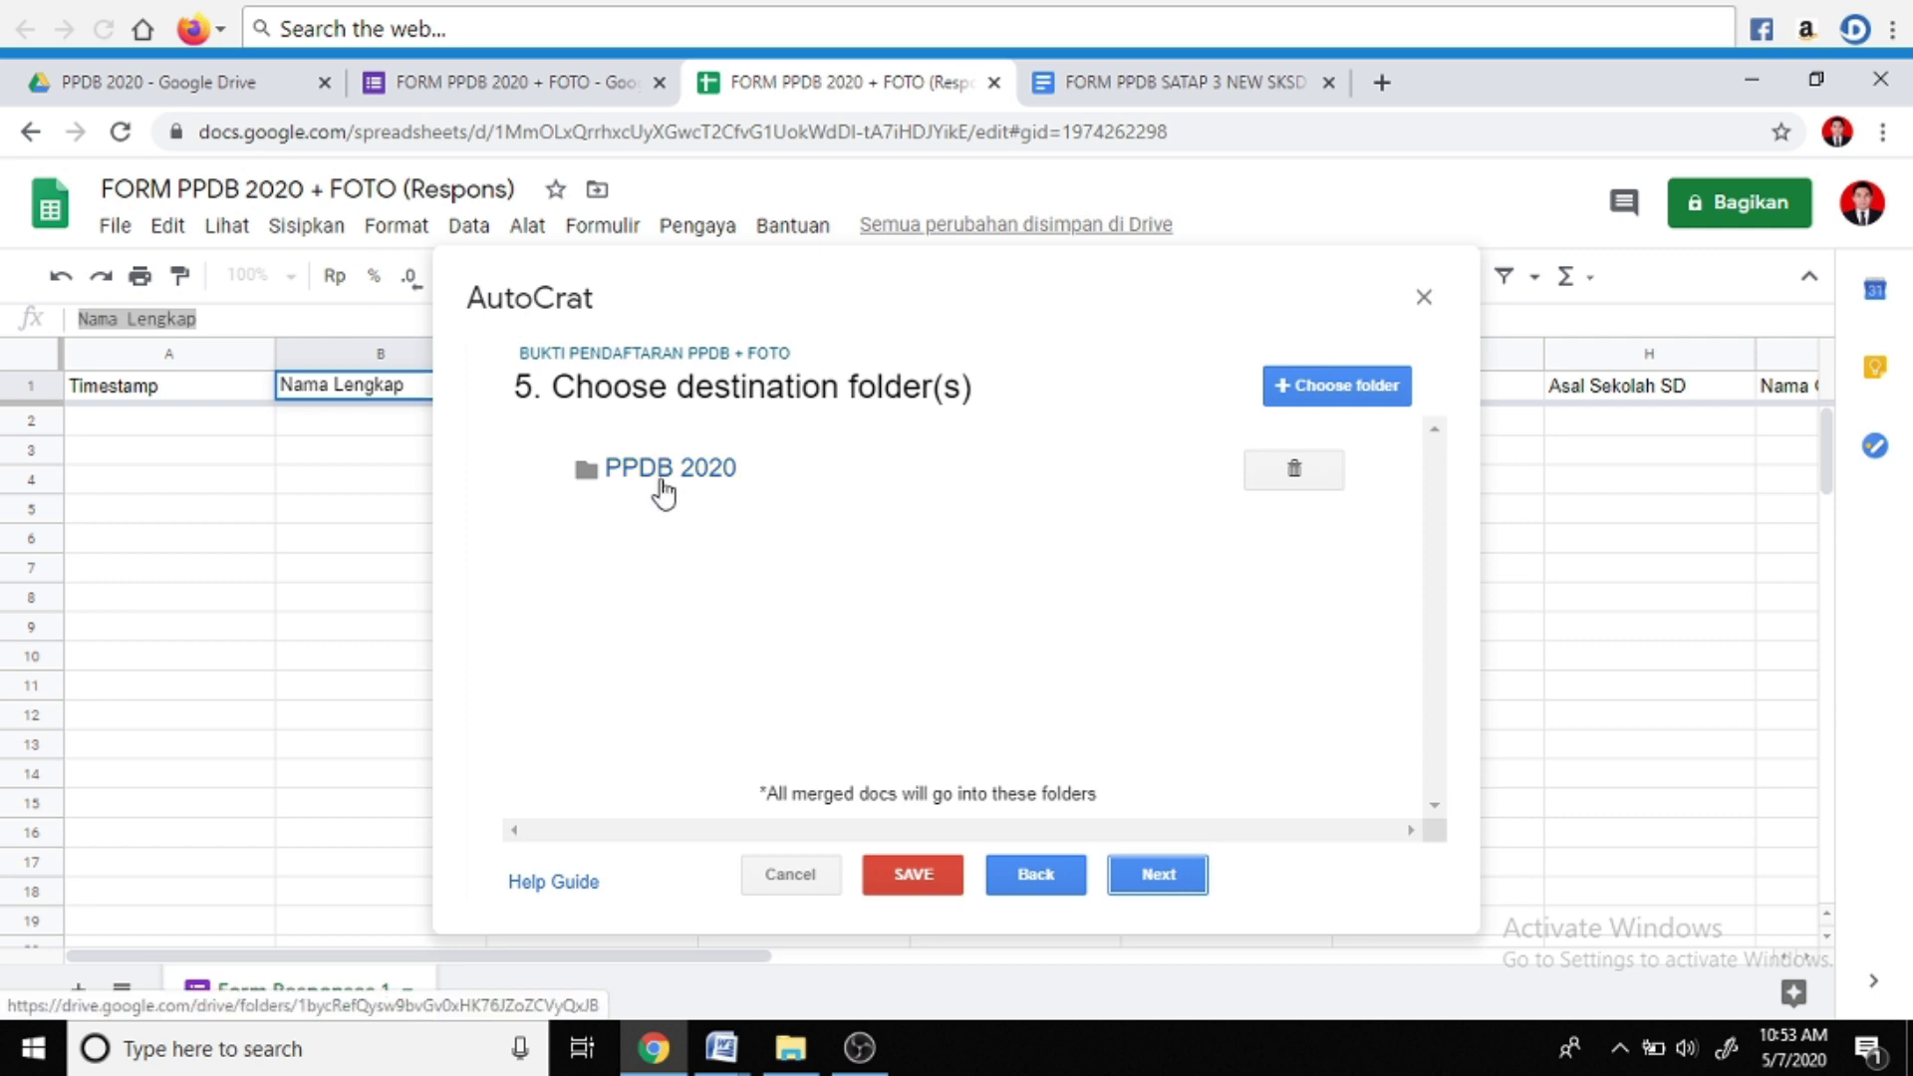
# Skip past the folder, dynamic-folder and merge-condition steps
pyautogui.click(1159, 885)
pyautogui.click(1164, 881)
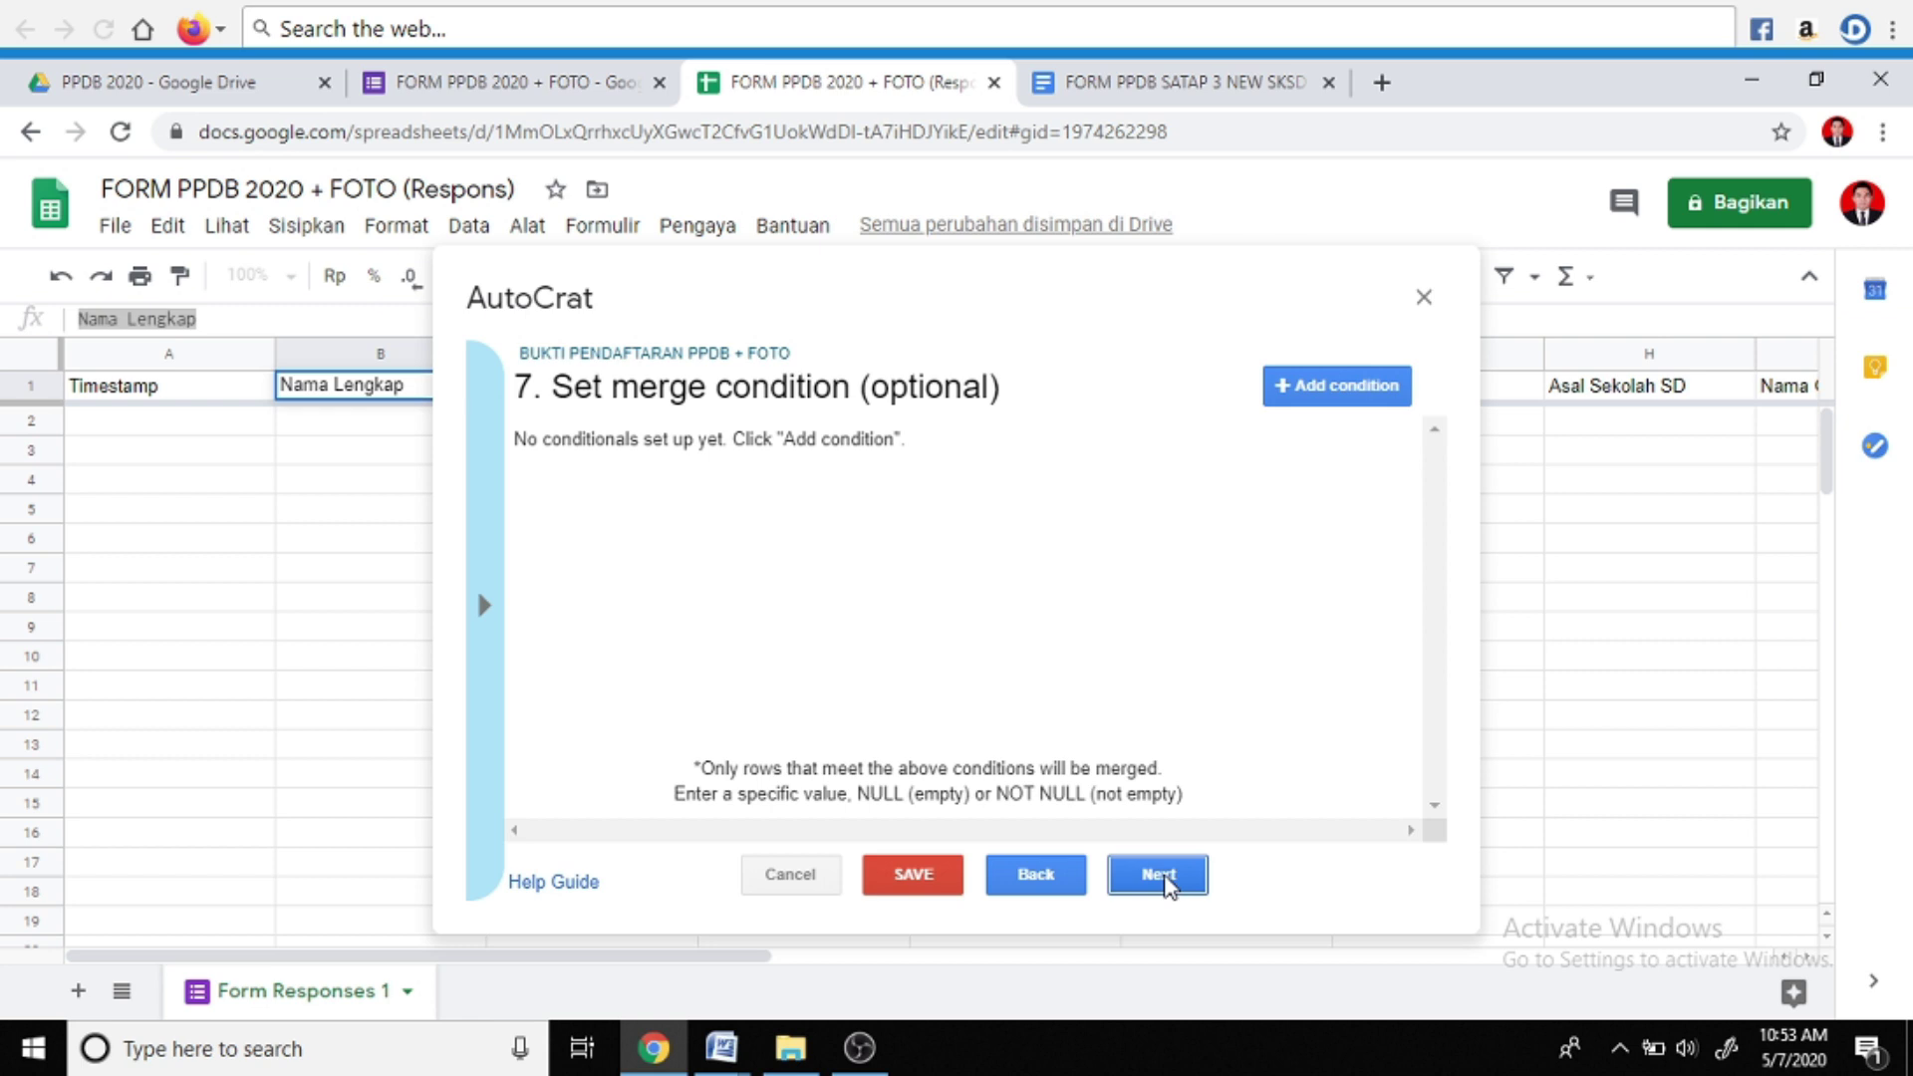
pyautogui.click(1164, 883)
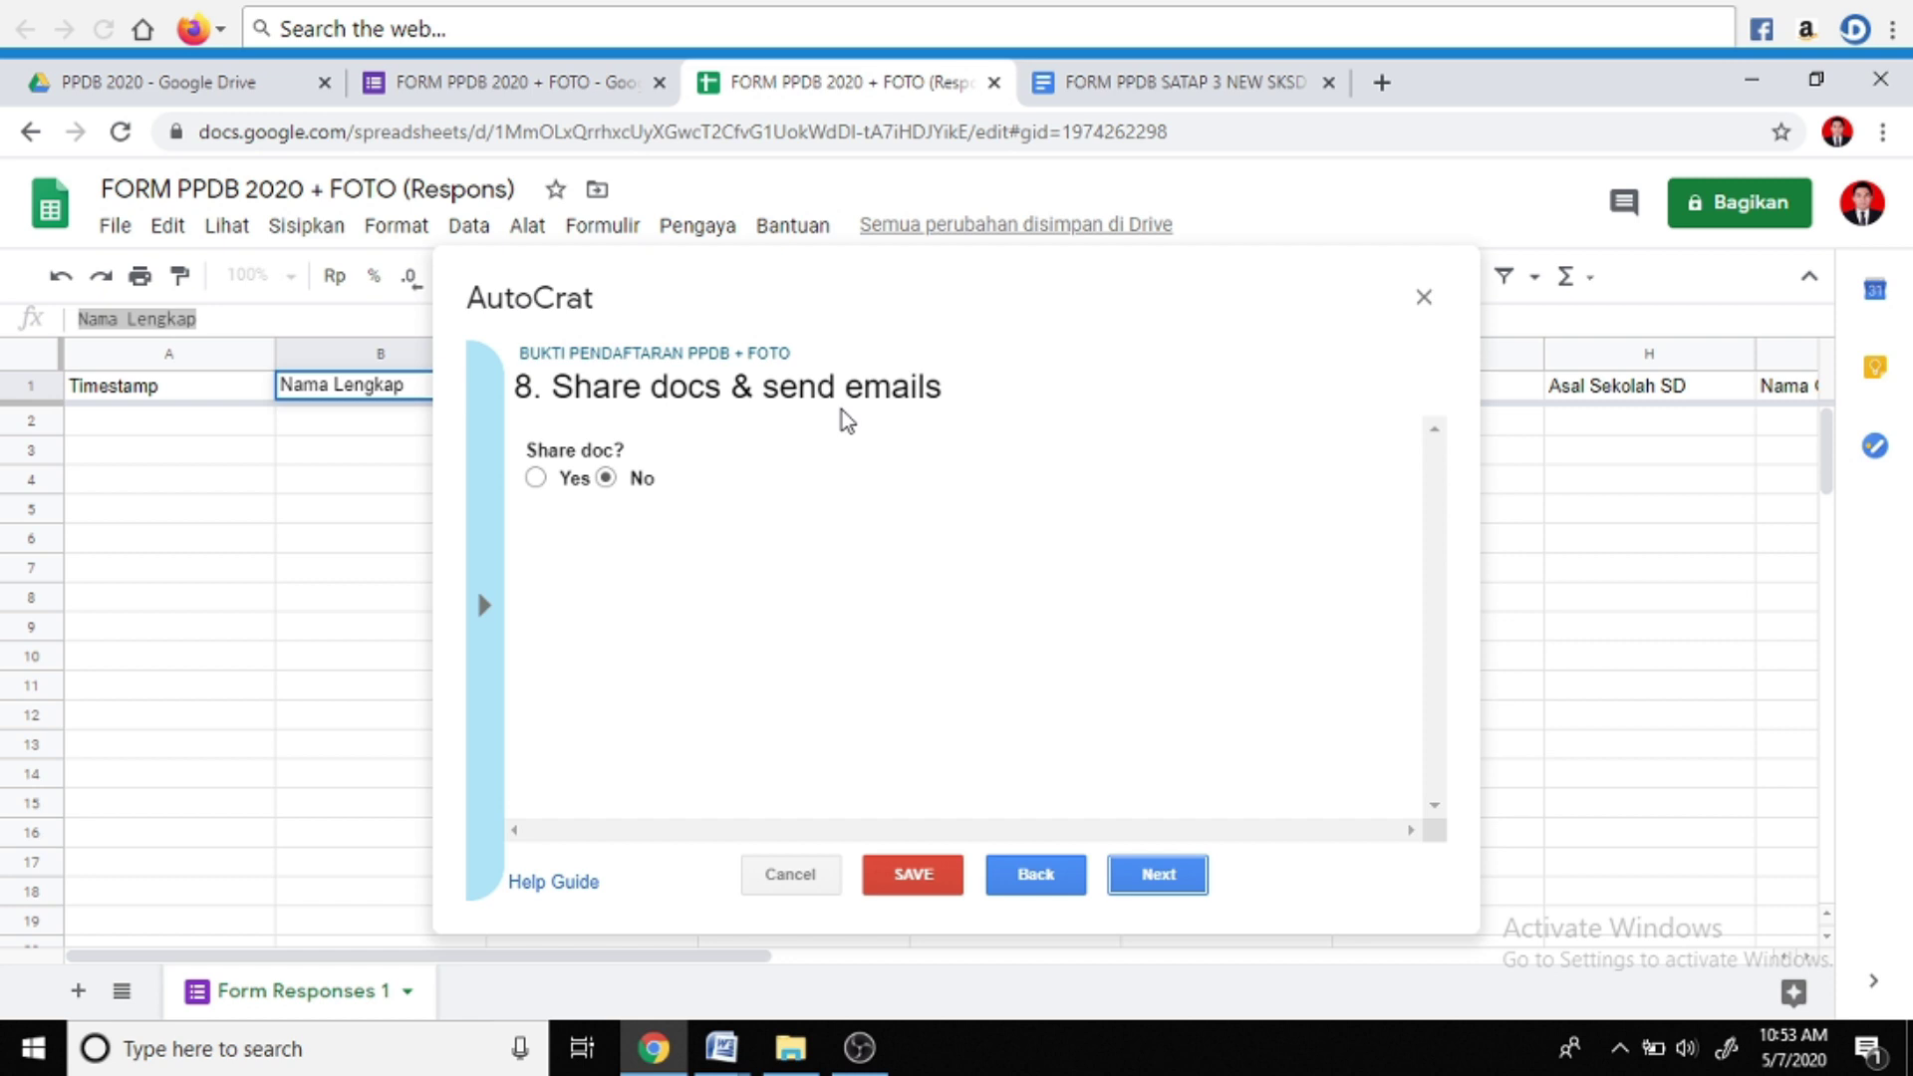
# Turn on Share doc and set the email recipient to <<EMAIL>> using the copied header
pyautogui.click(536, 478)
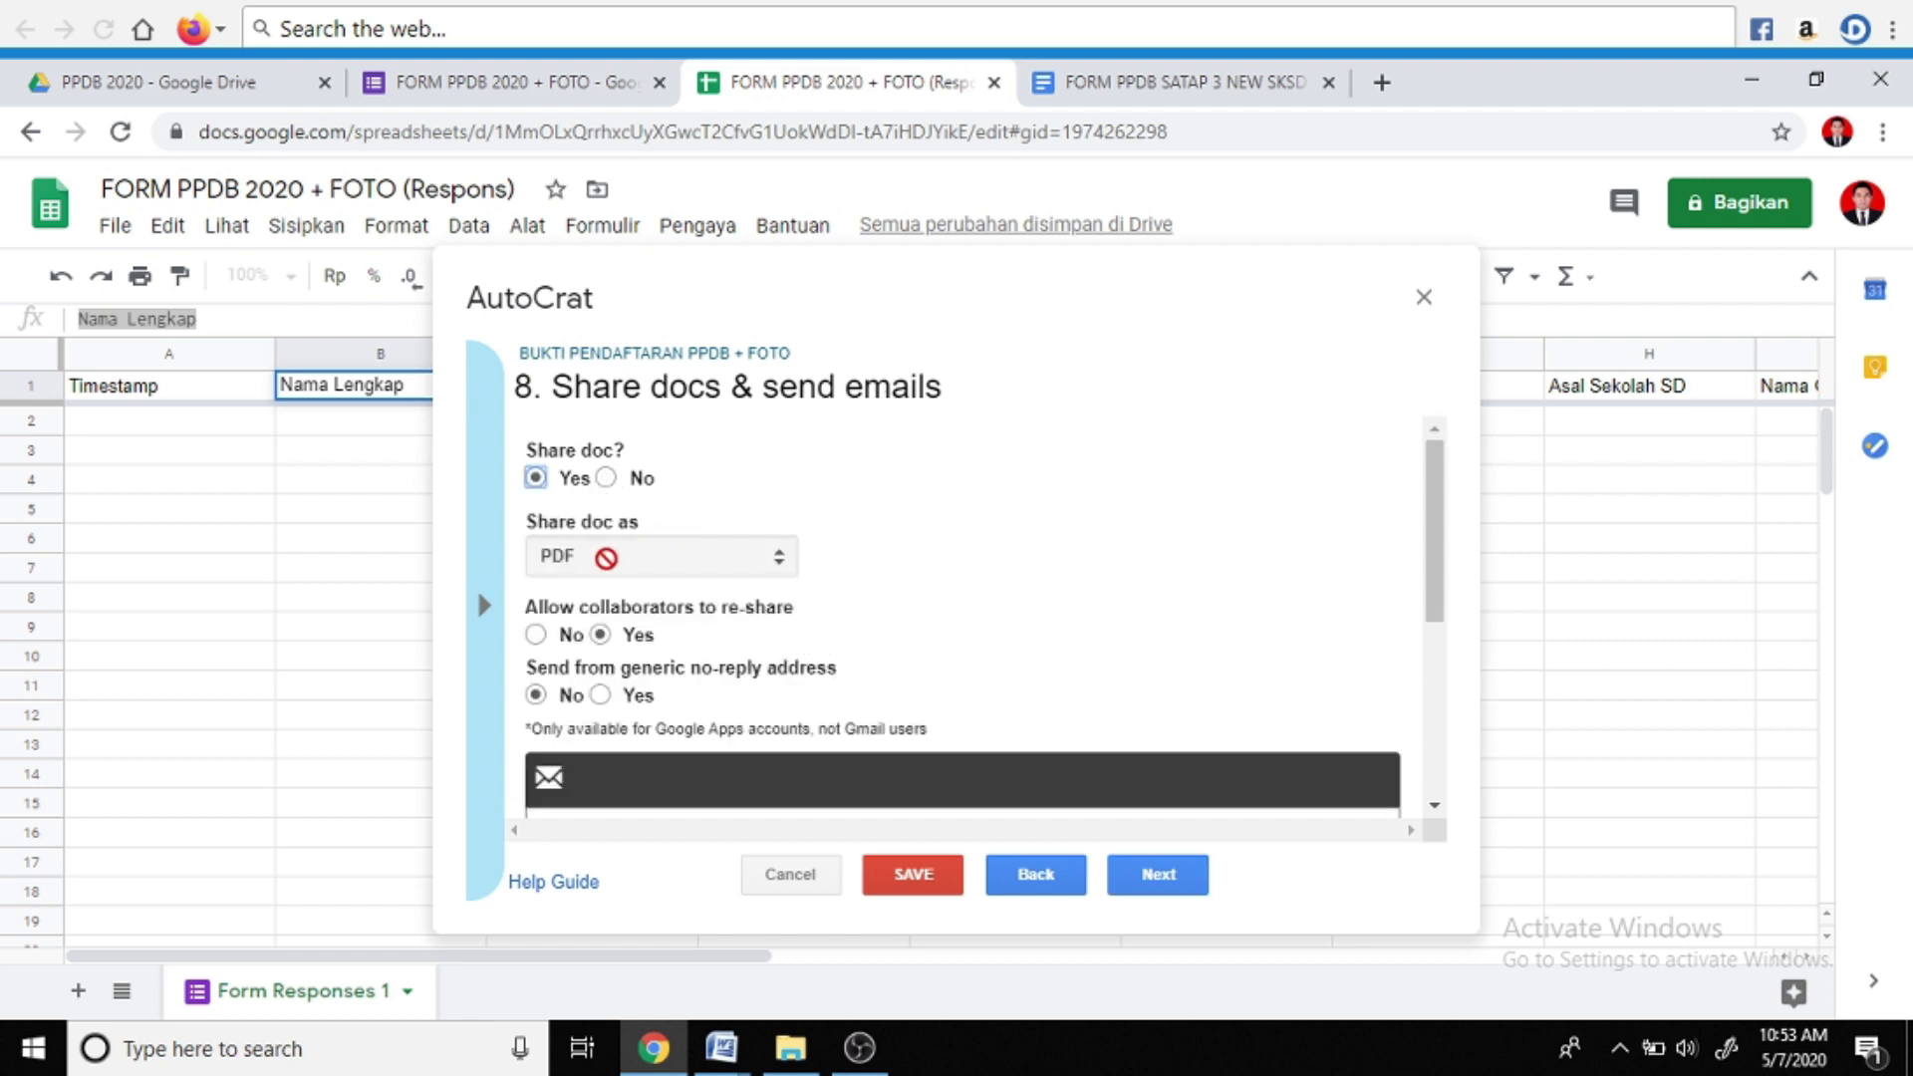
pyautogui.scroll(-1, 628, 570)
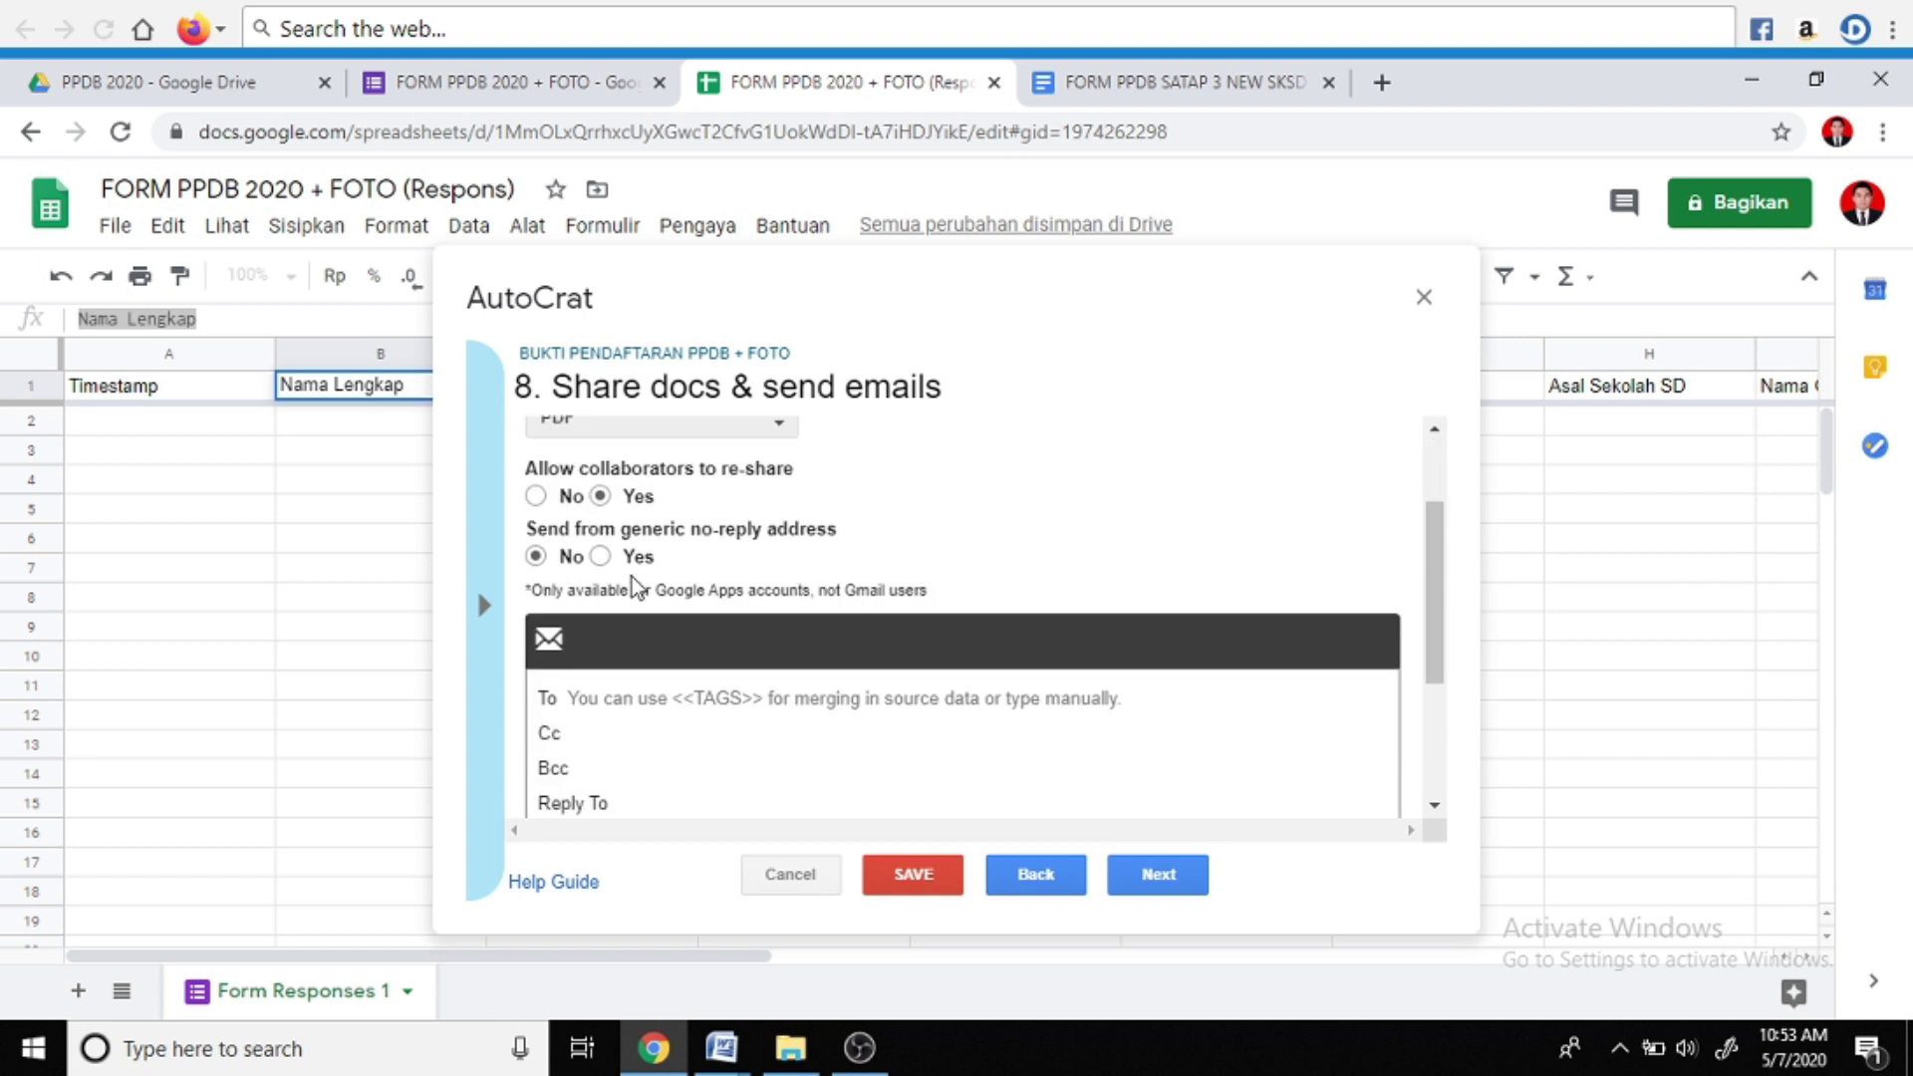
pyautogui.click(736, 698)
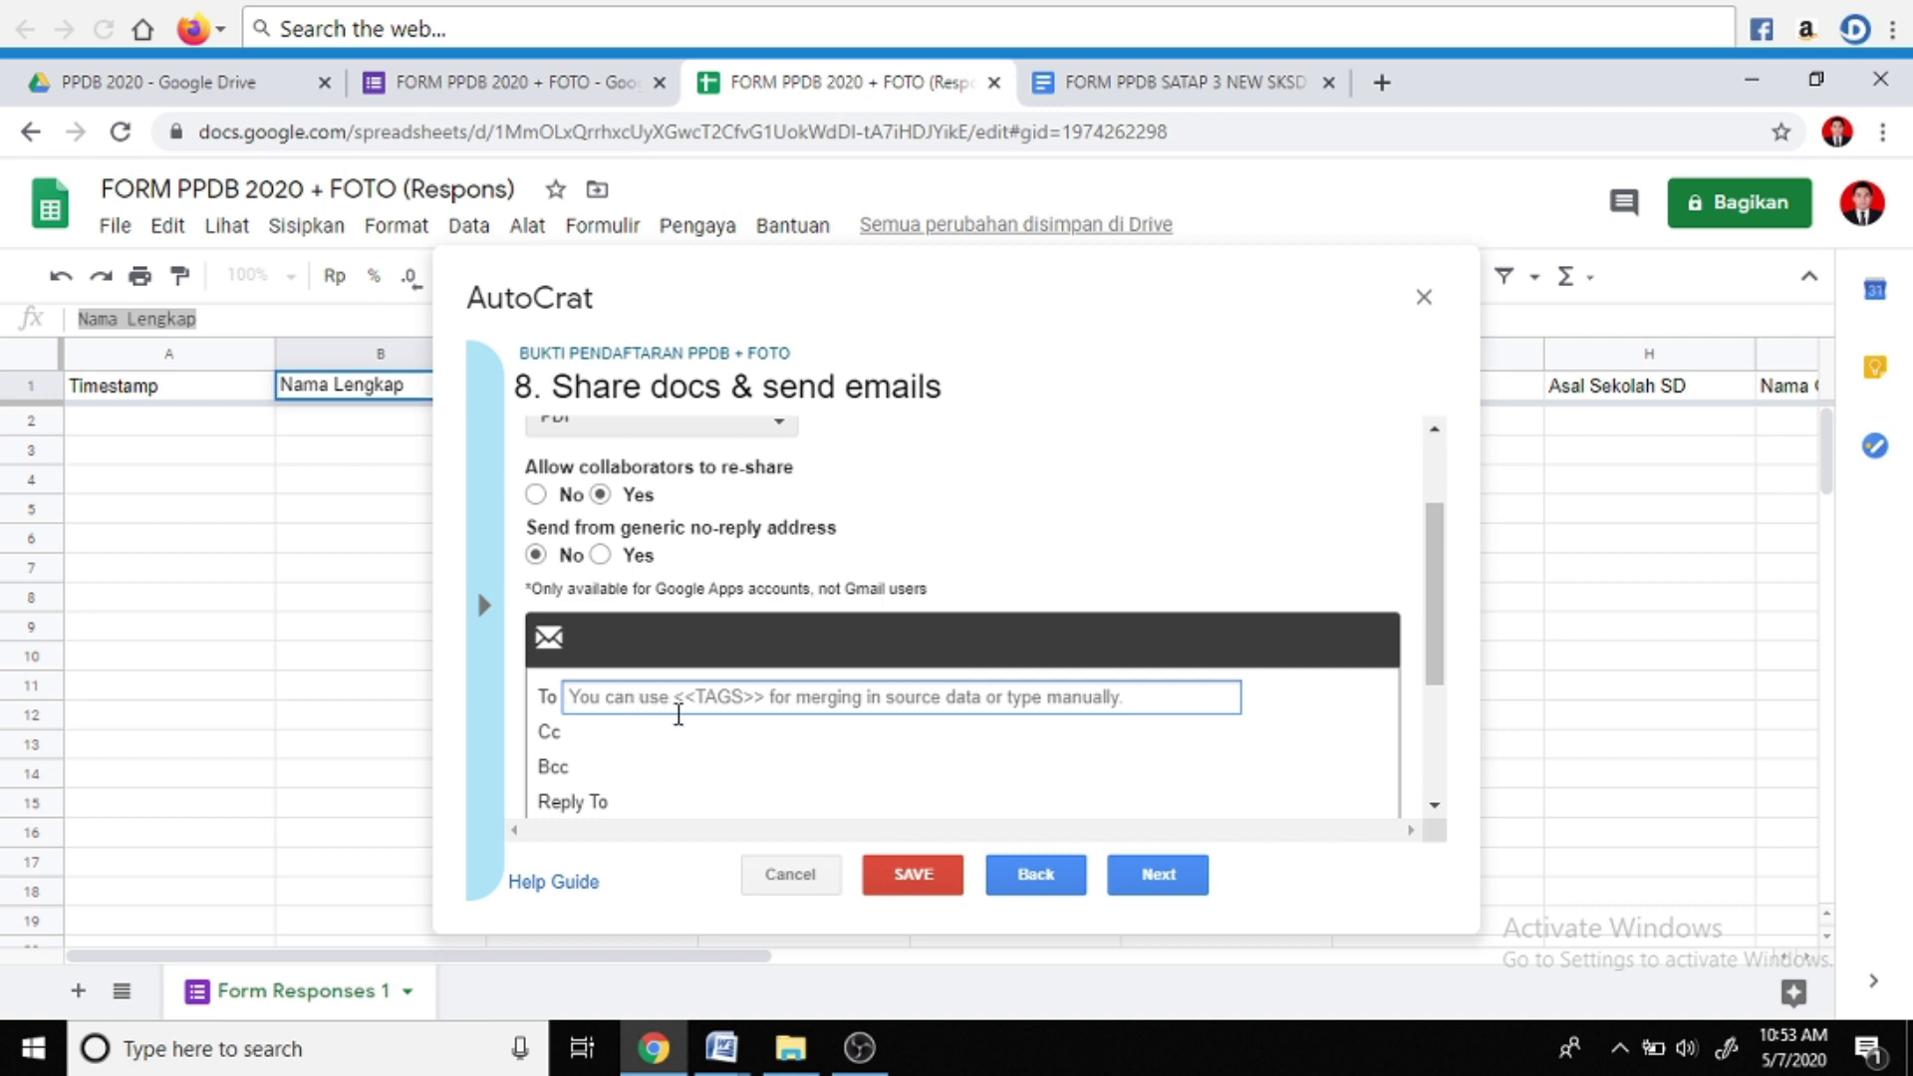
pyautogui.write('<<')
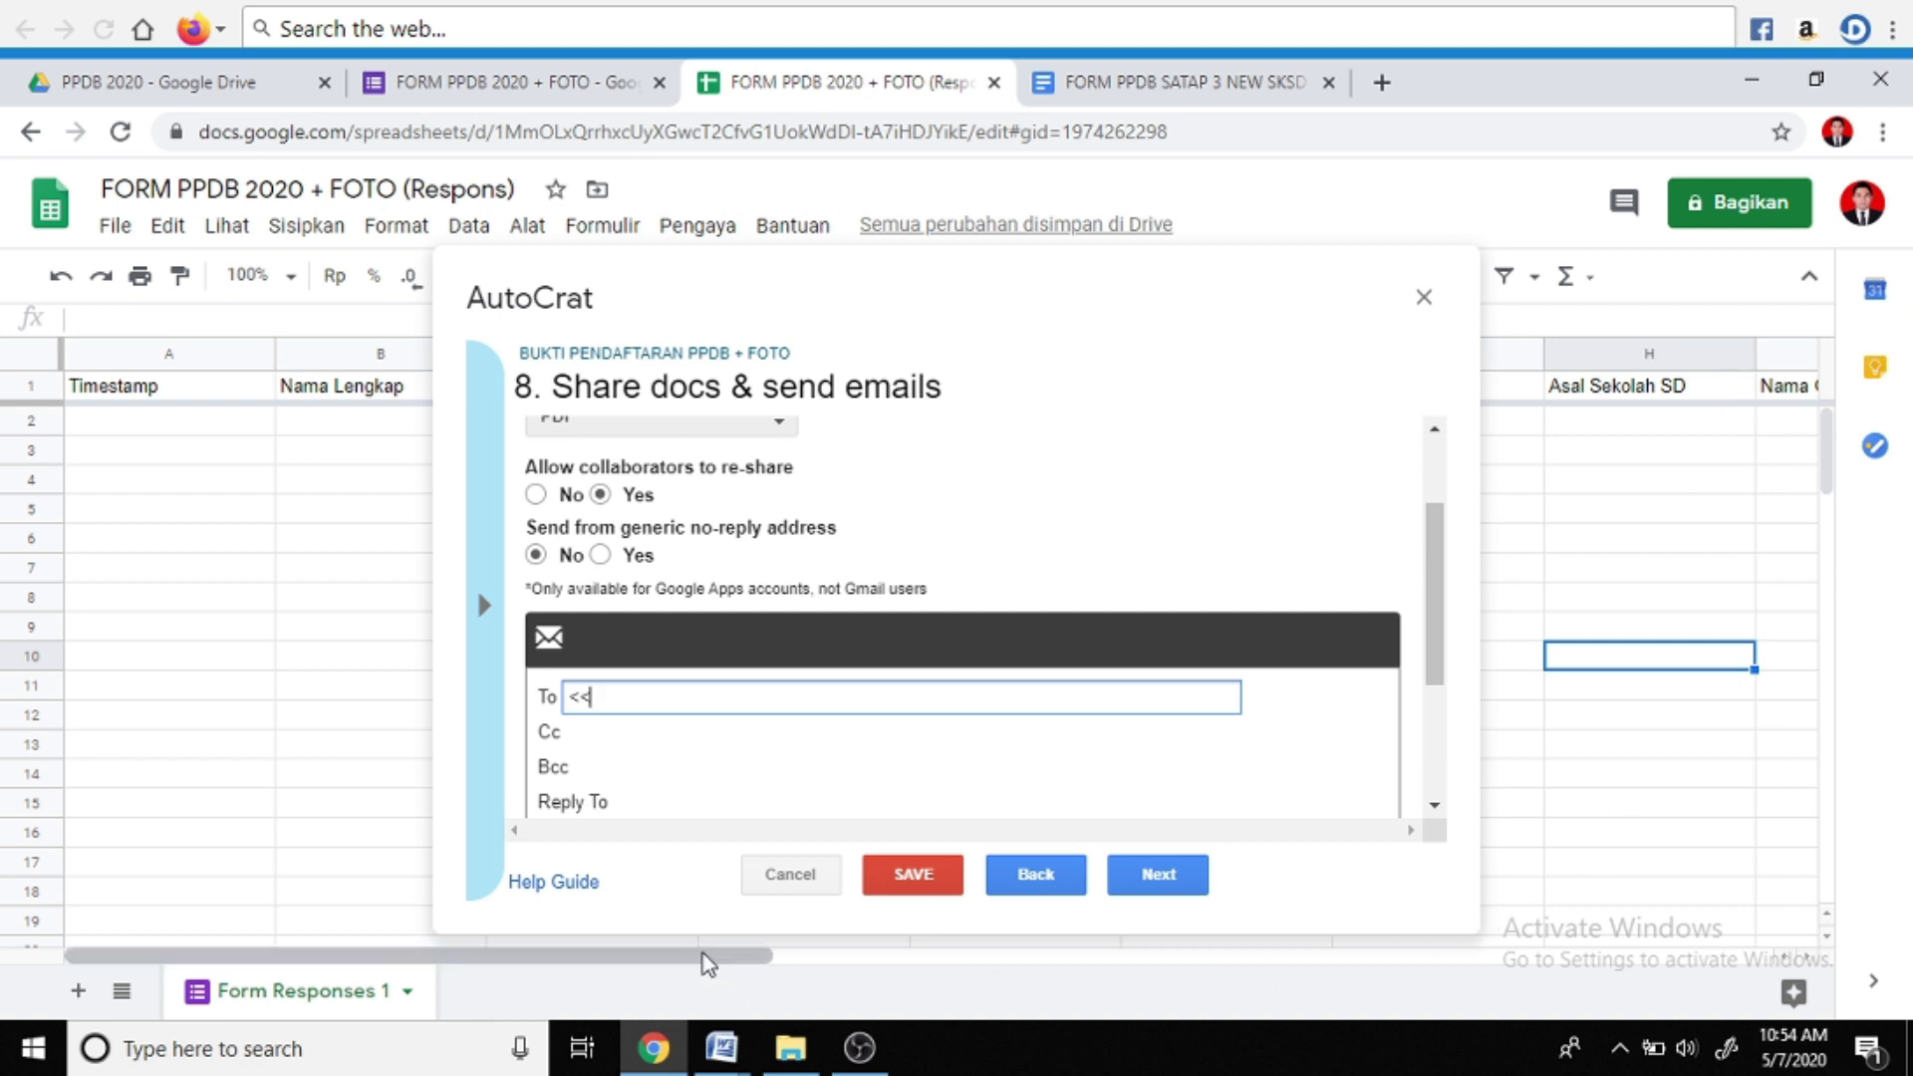
pyautogui.moveTo(701, 955); pyautogui.dragTo(1115, 951)
pyautogui.click(1710, 483)
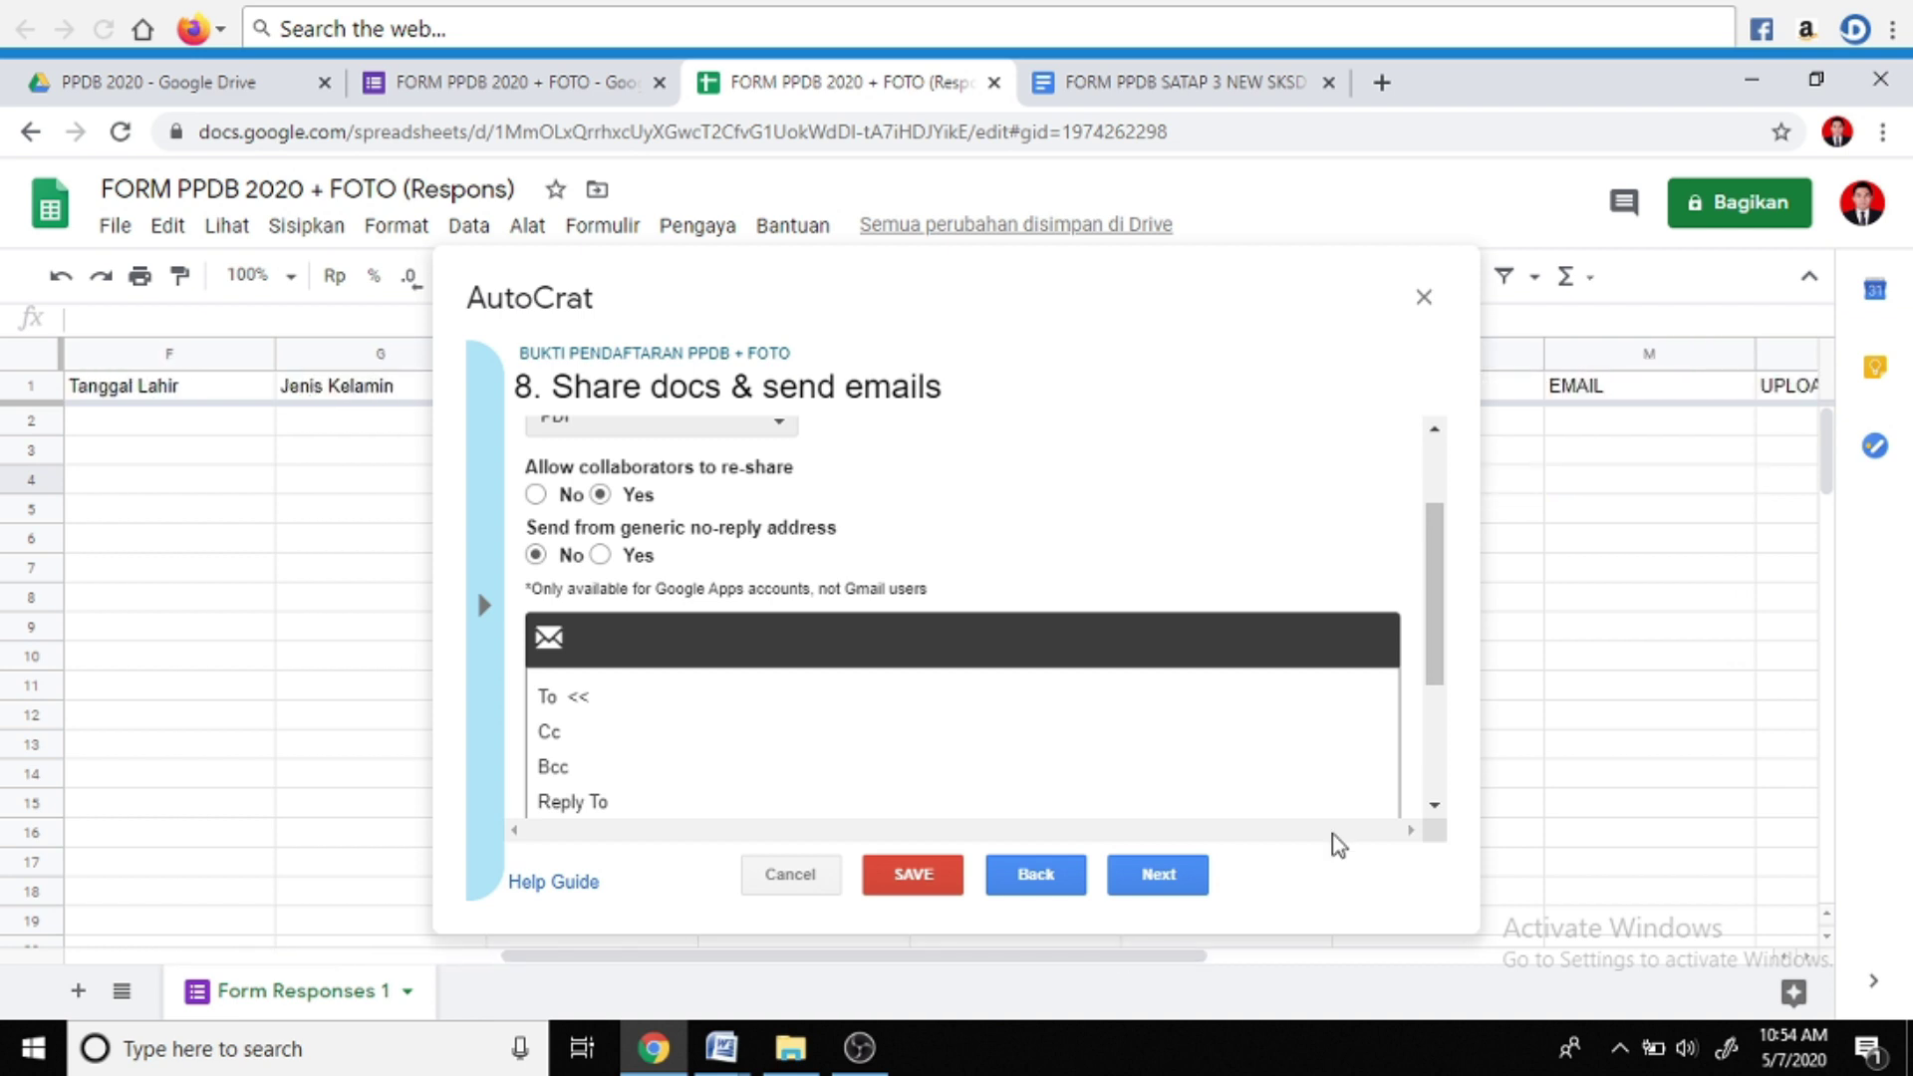
pyautogui.click(1632, 391)
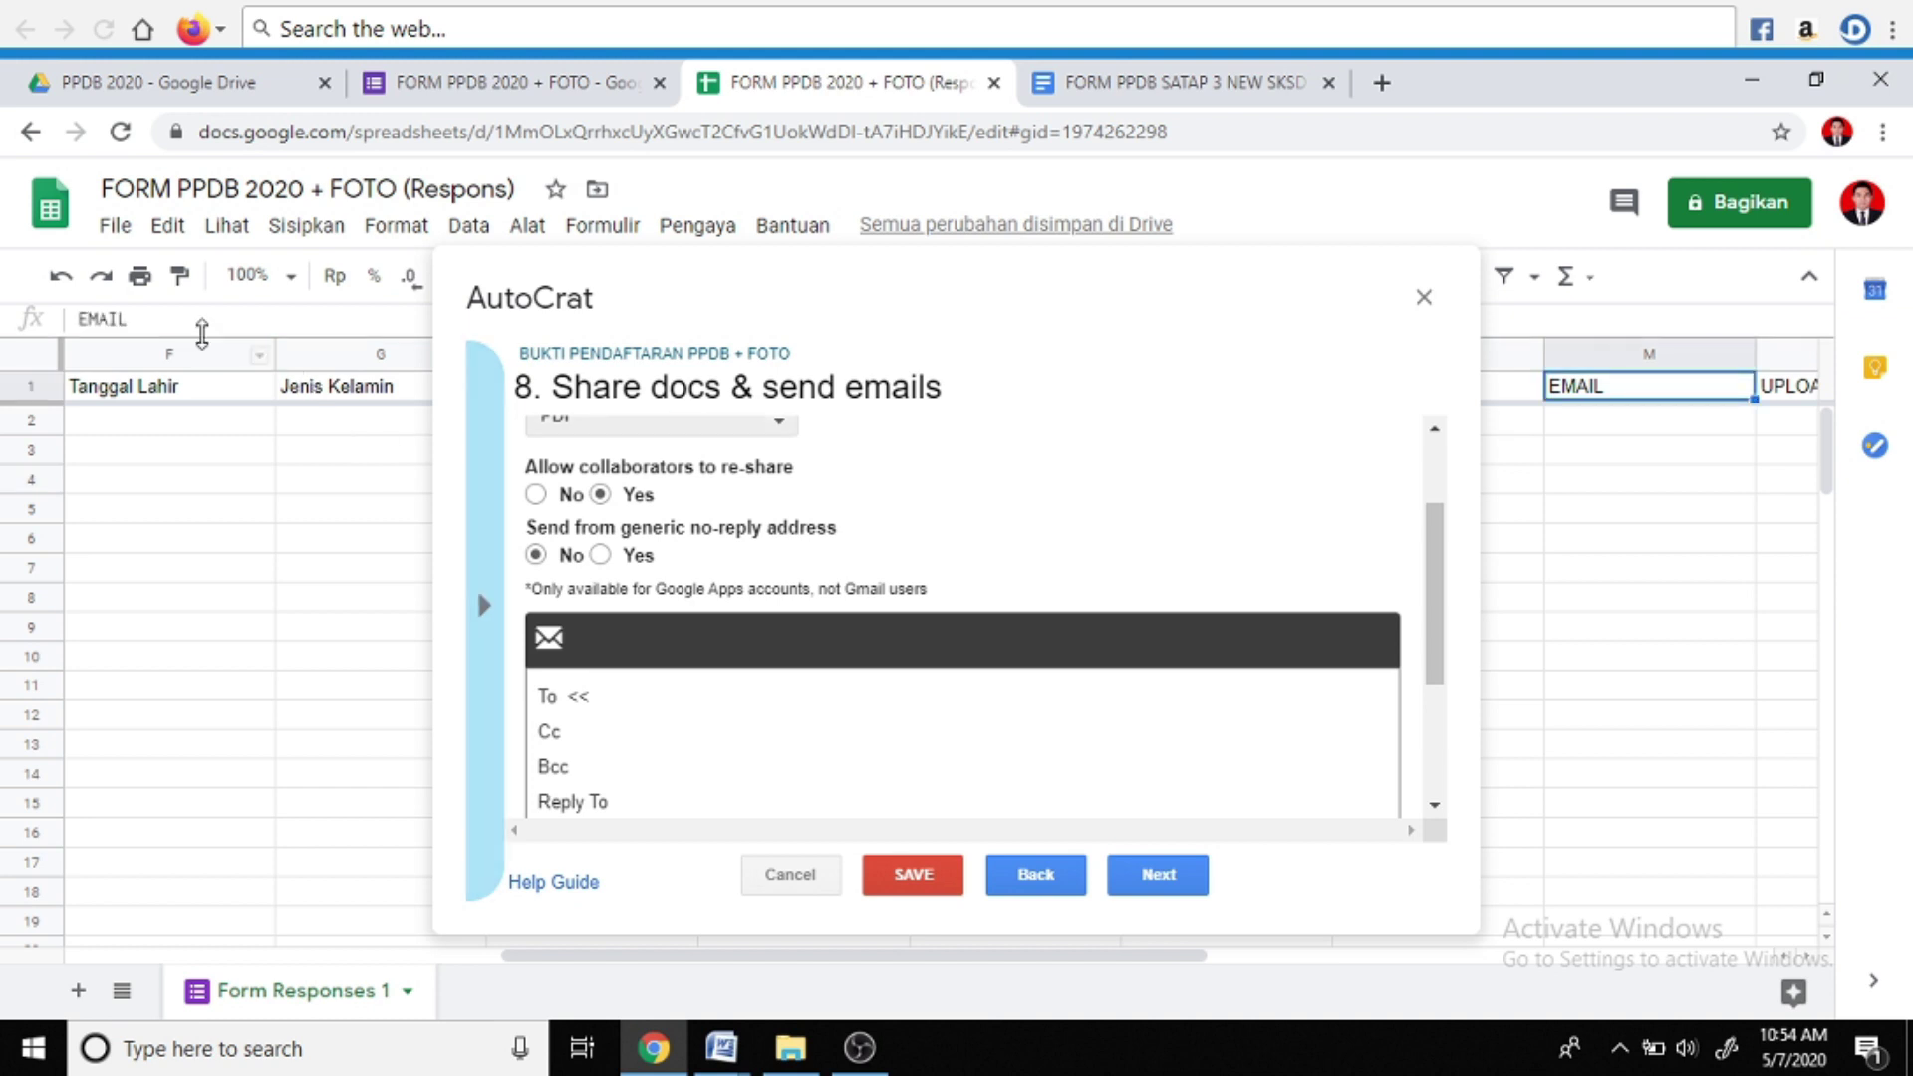
pyautogui.doubleClick(82, 321)
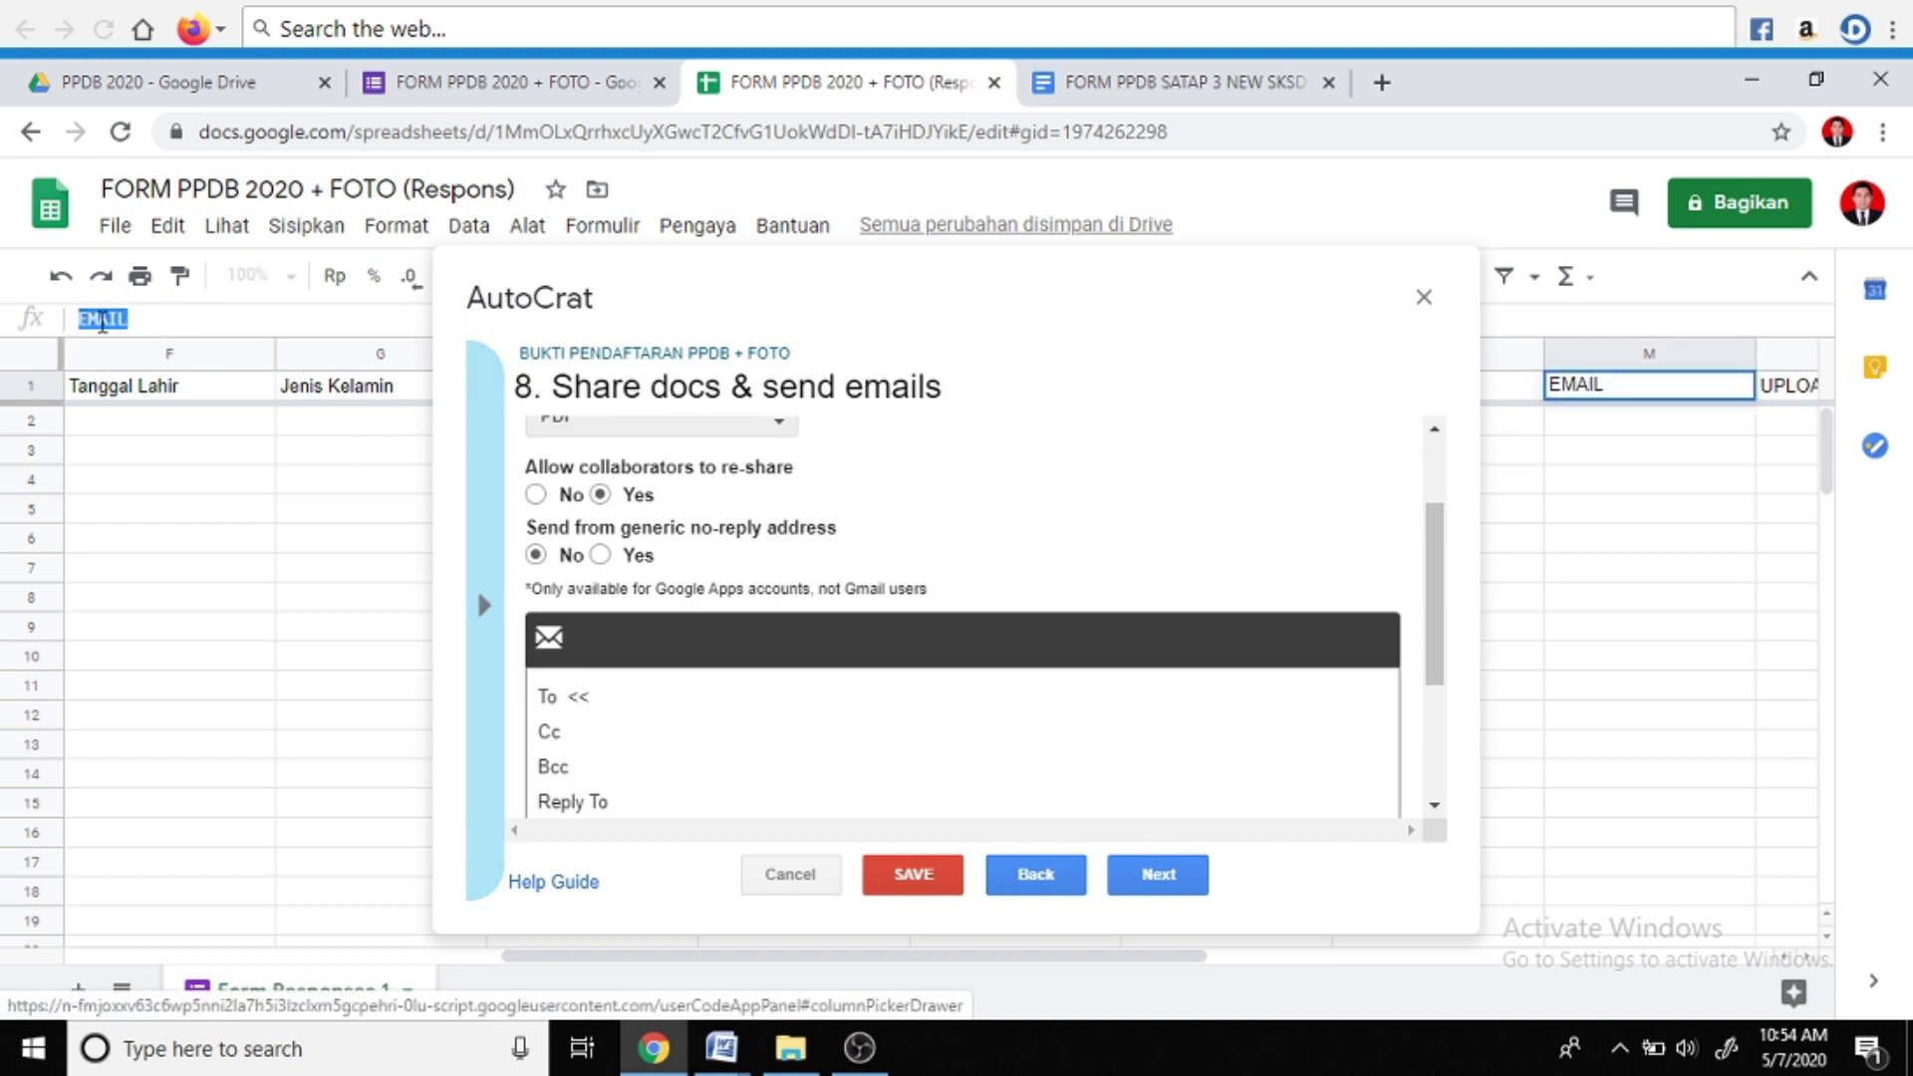
pyautogui.click(616, 697)
pyautogui.hotkey('ctrl', 'v')
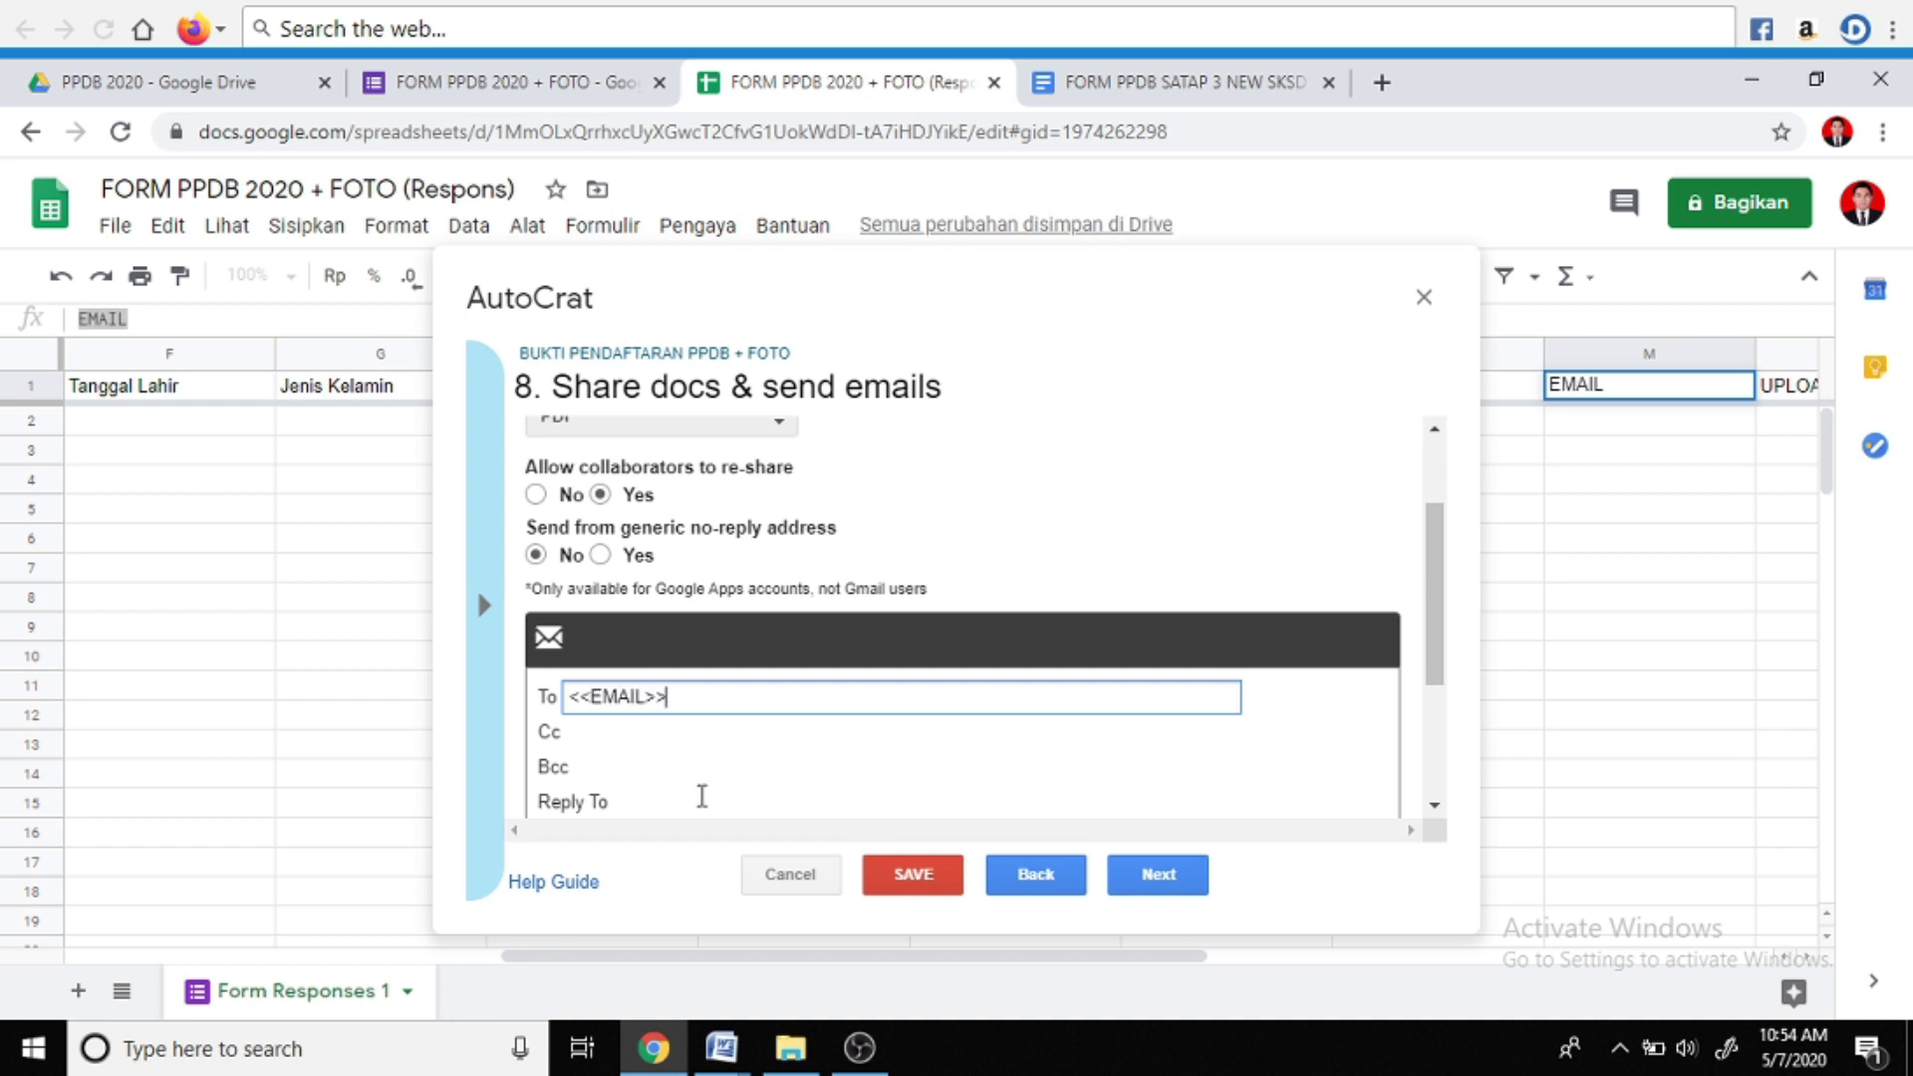
# Enter subject 'Bukti Pendaftaran' and message 'Terima Kasih Telah Mendaftar', then continue to triggers
pyautogui.scroll(-2, 698, 773)
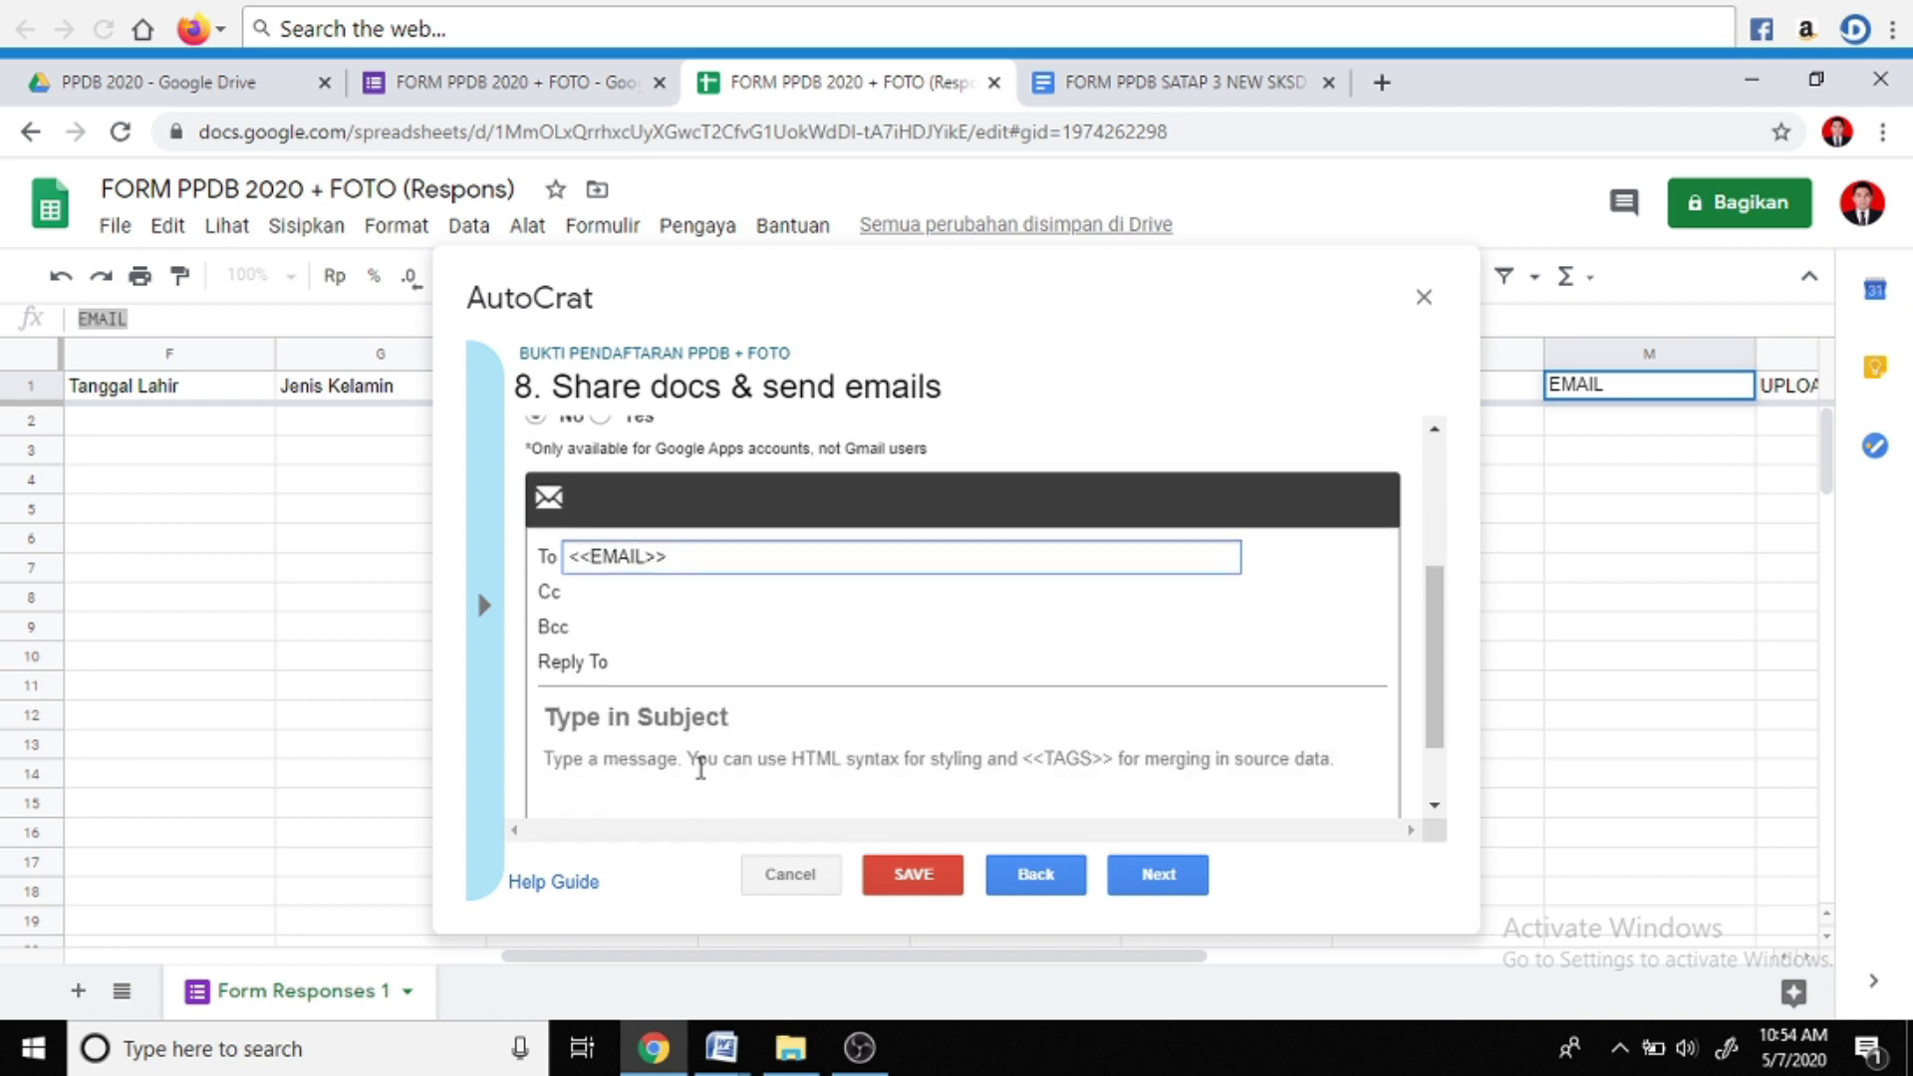
pyautogui.click(662, 721)
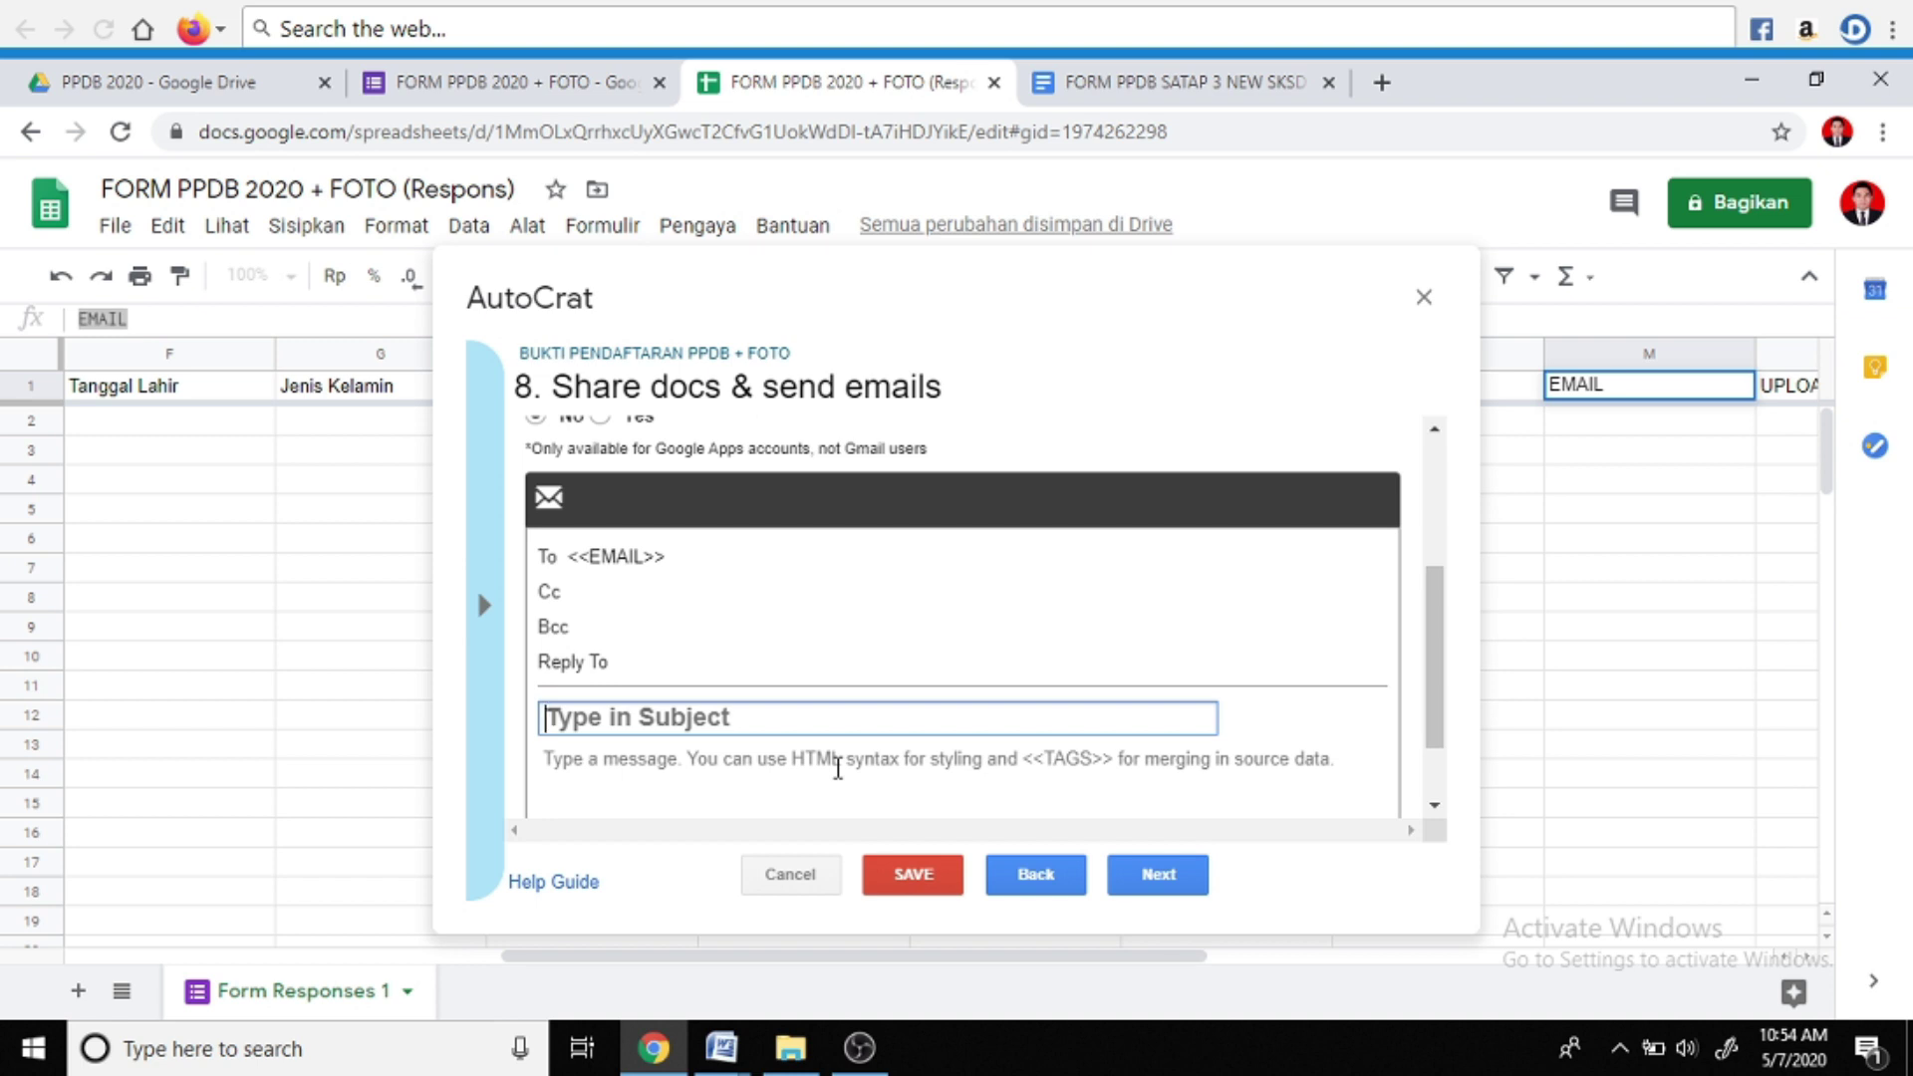
pyautogui.write('Bukti Pendaftaran')
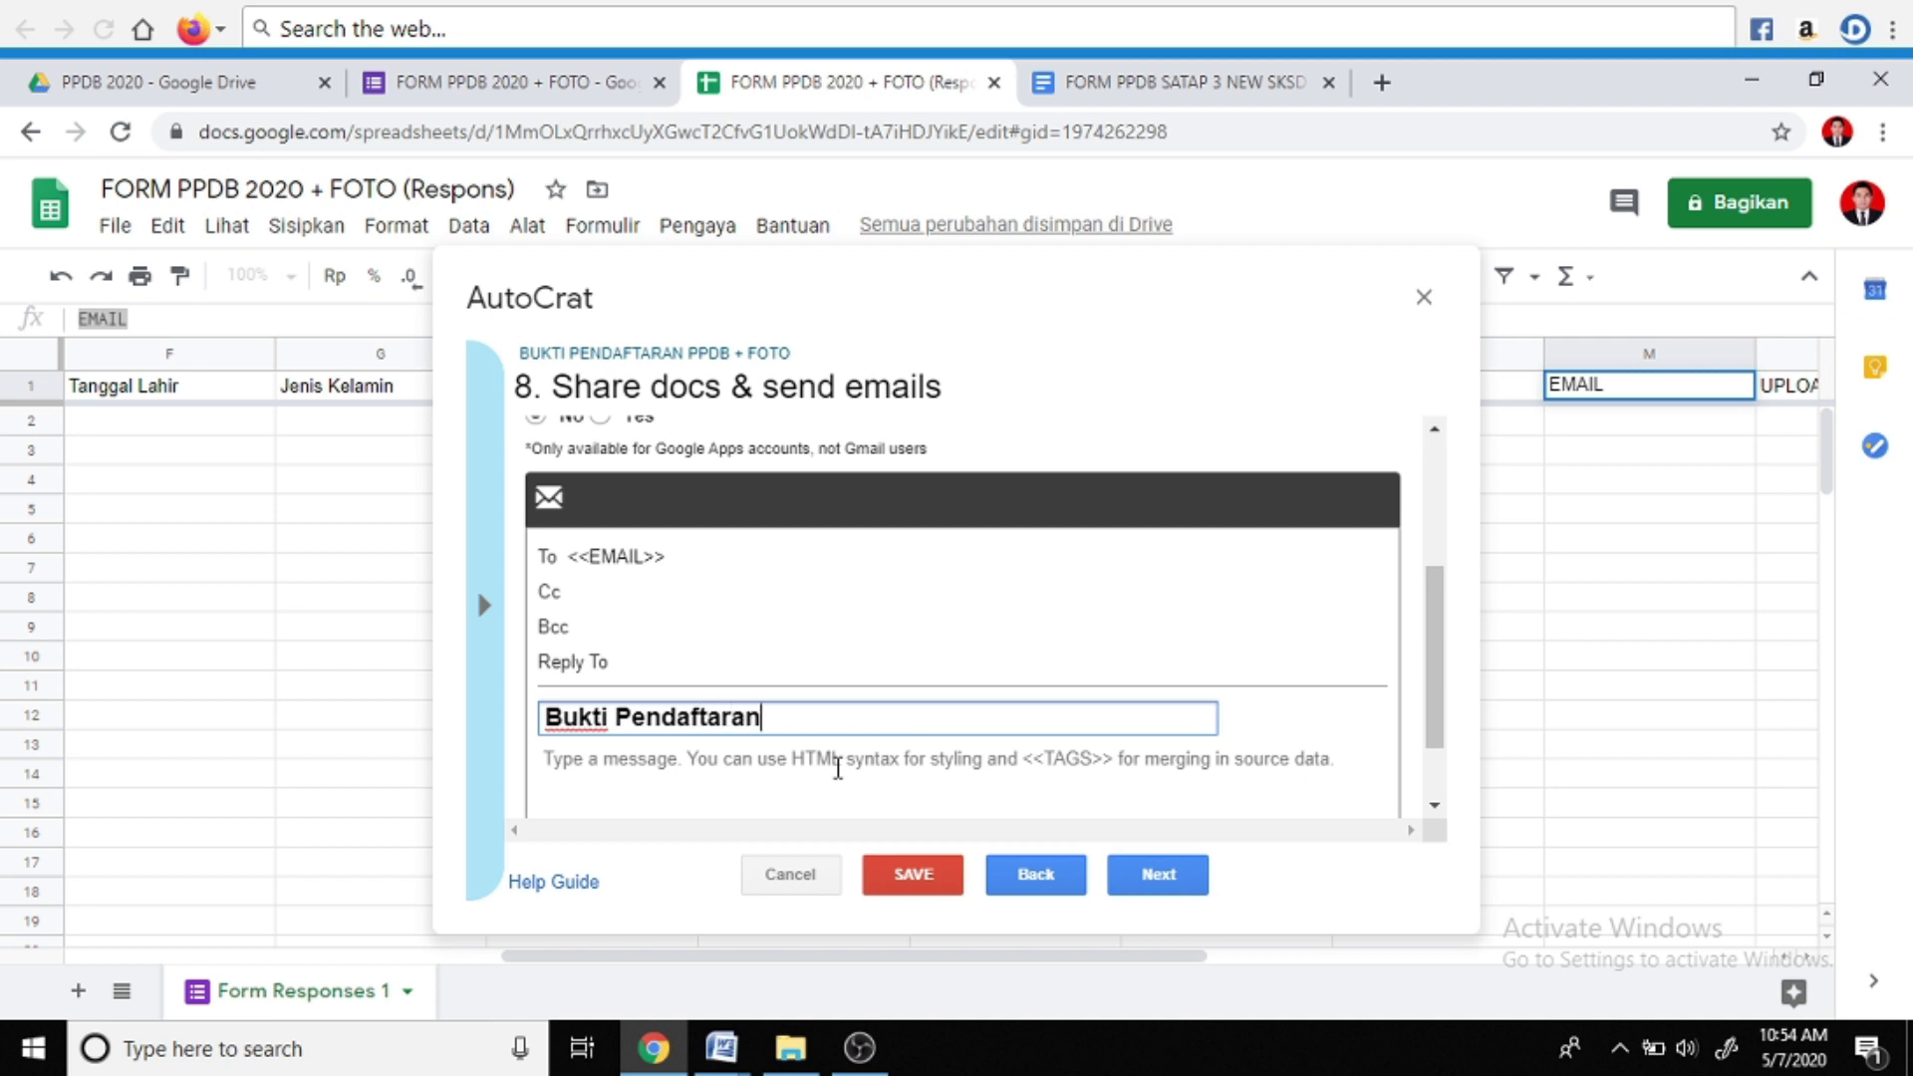
pyautogui.click(825, 769)
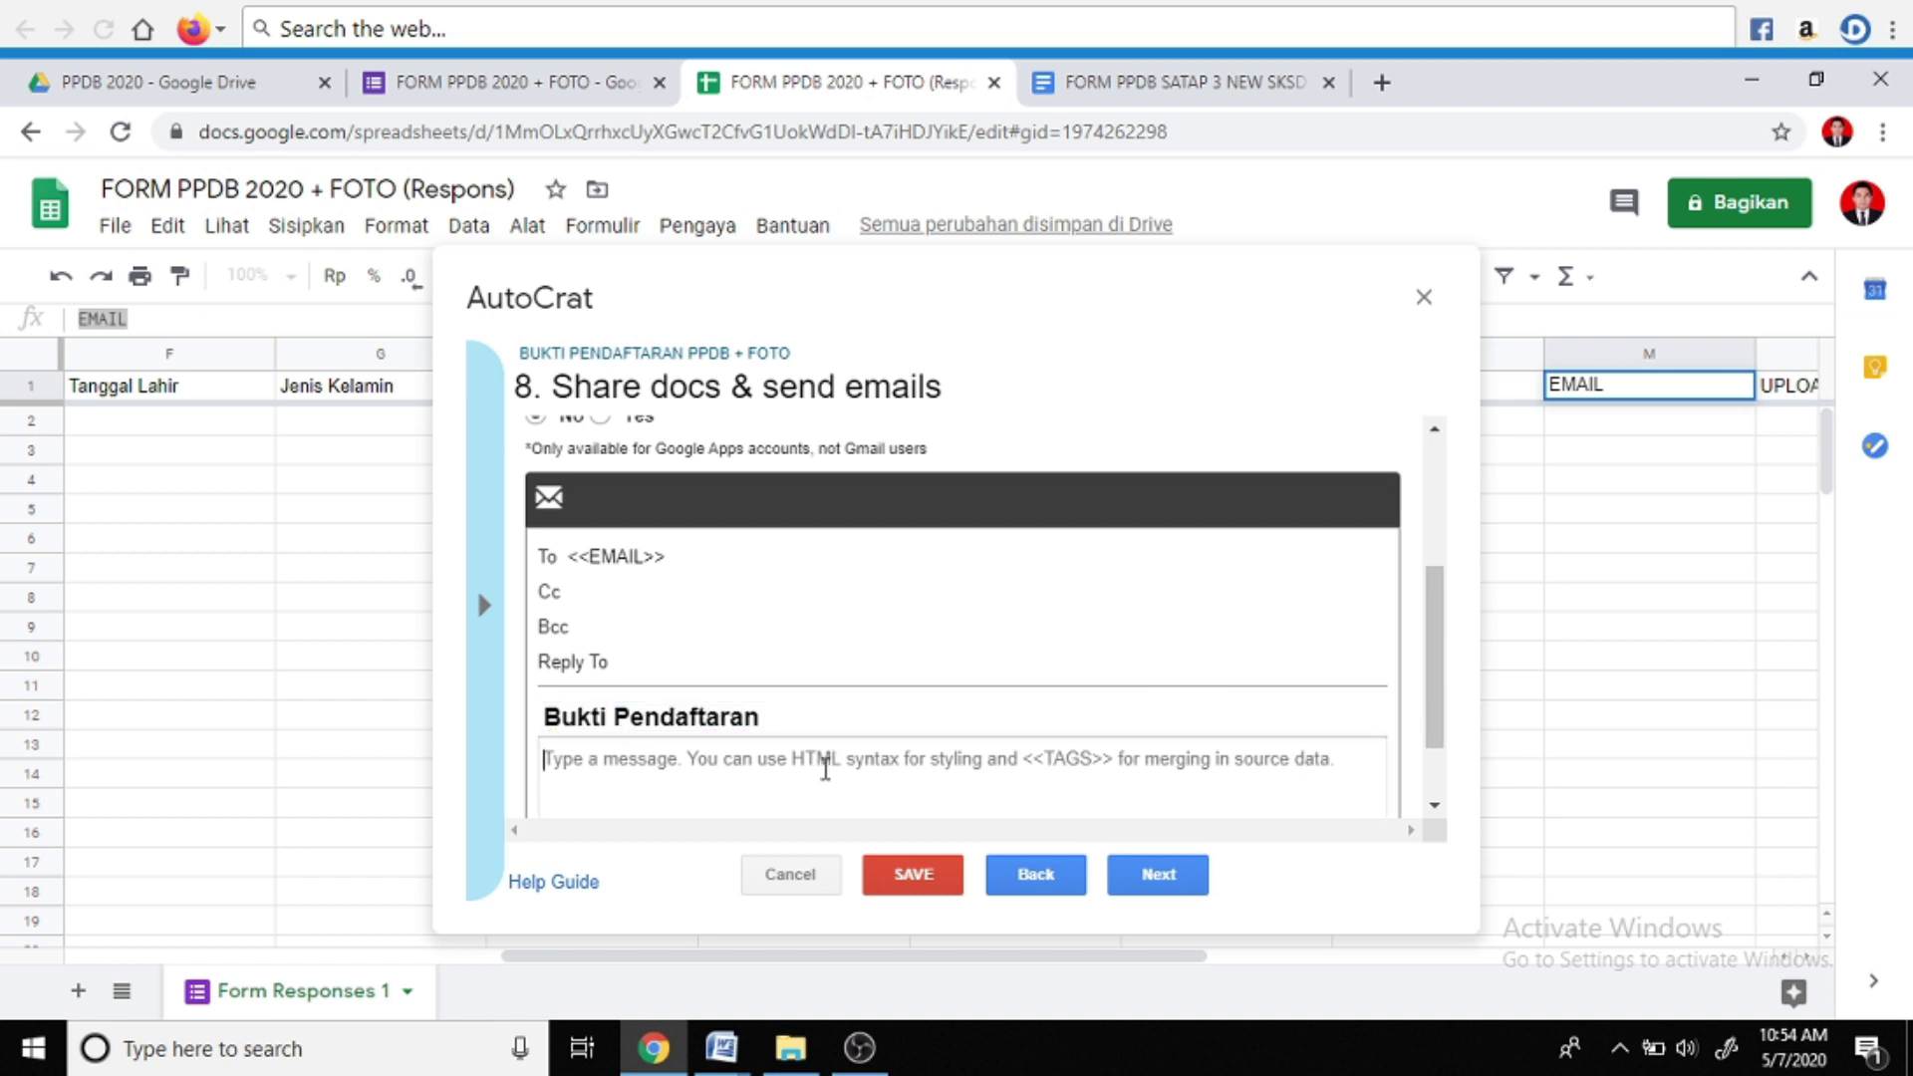
pyautogui.write('Ter')
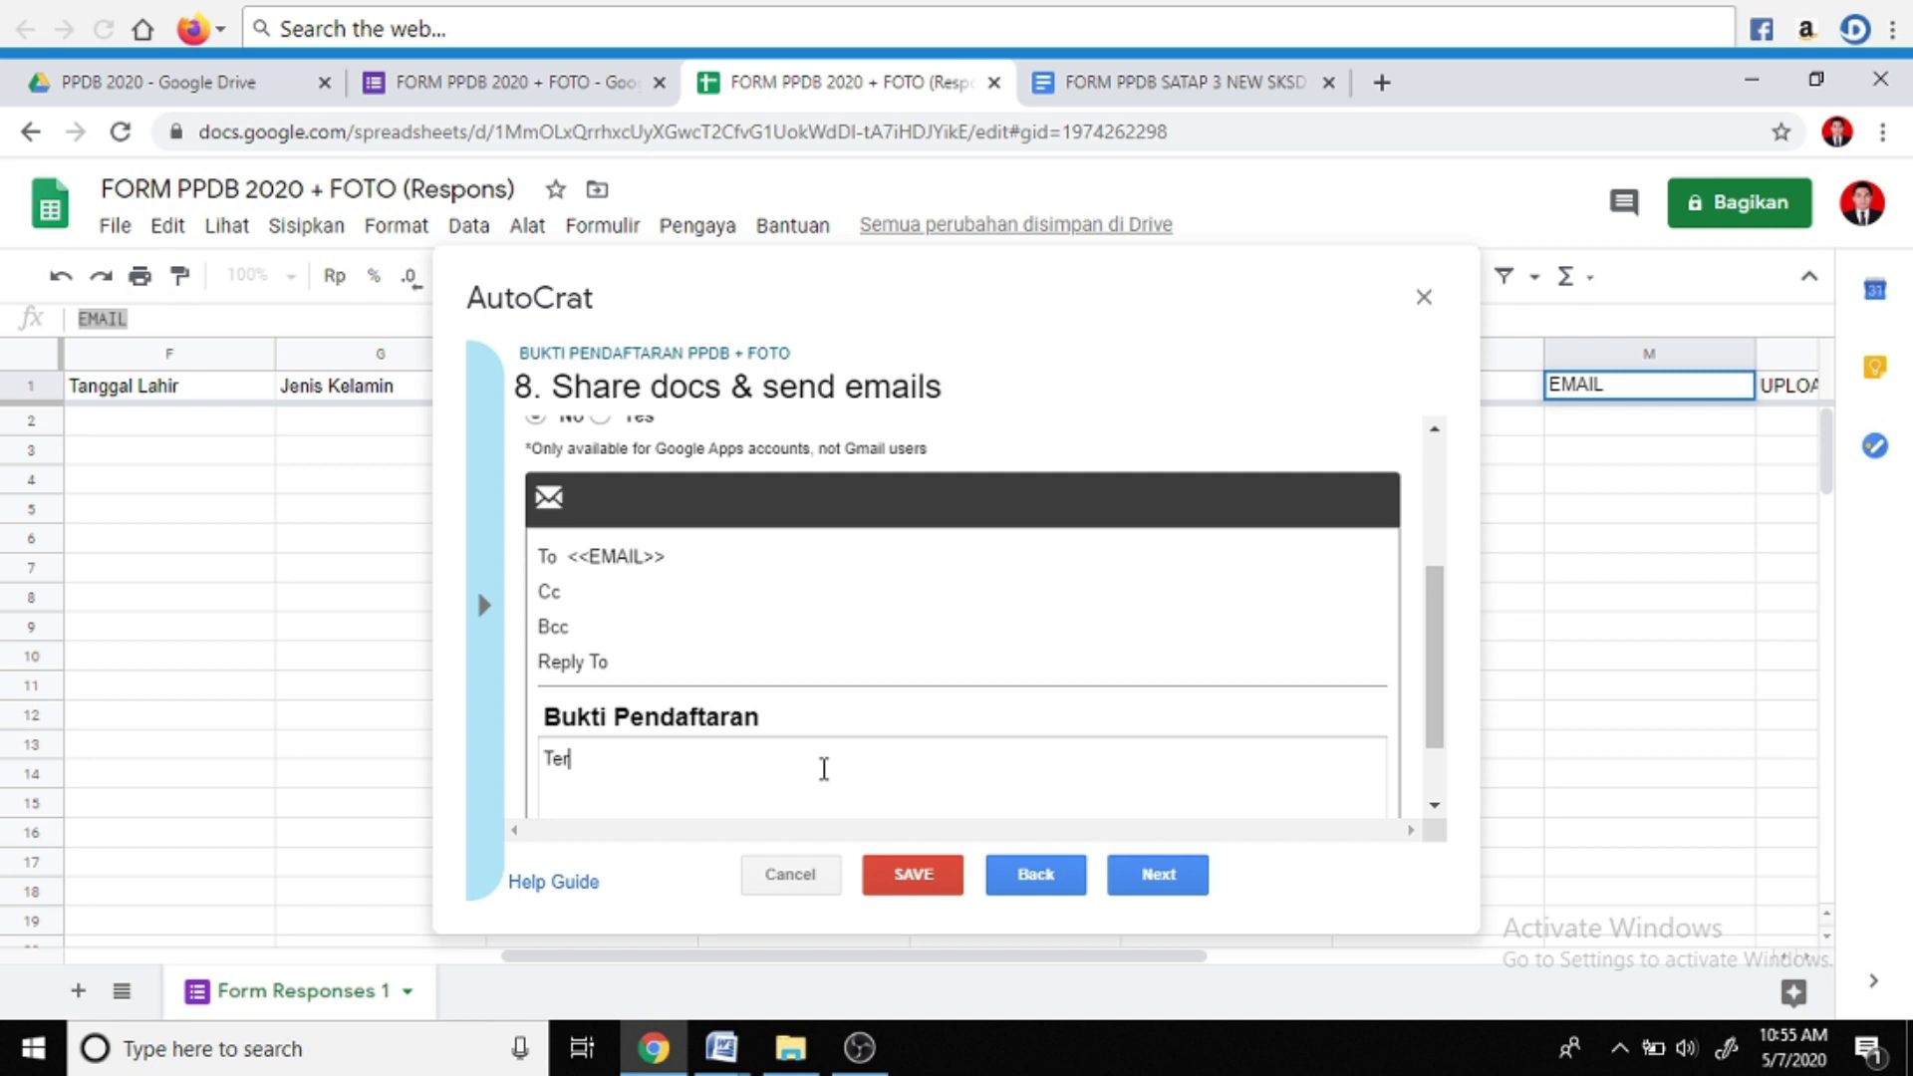
pyautogui.write('ima Kasih Telah Mendaftar')
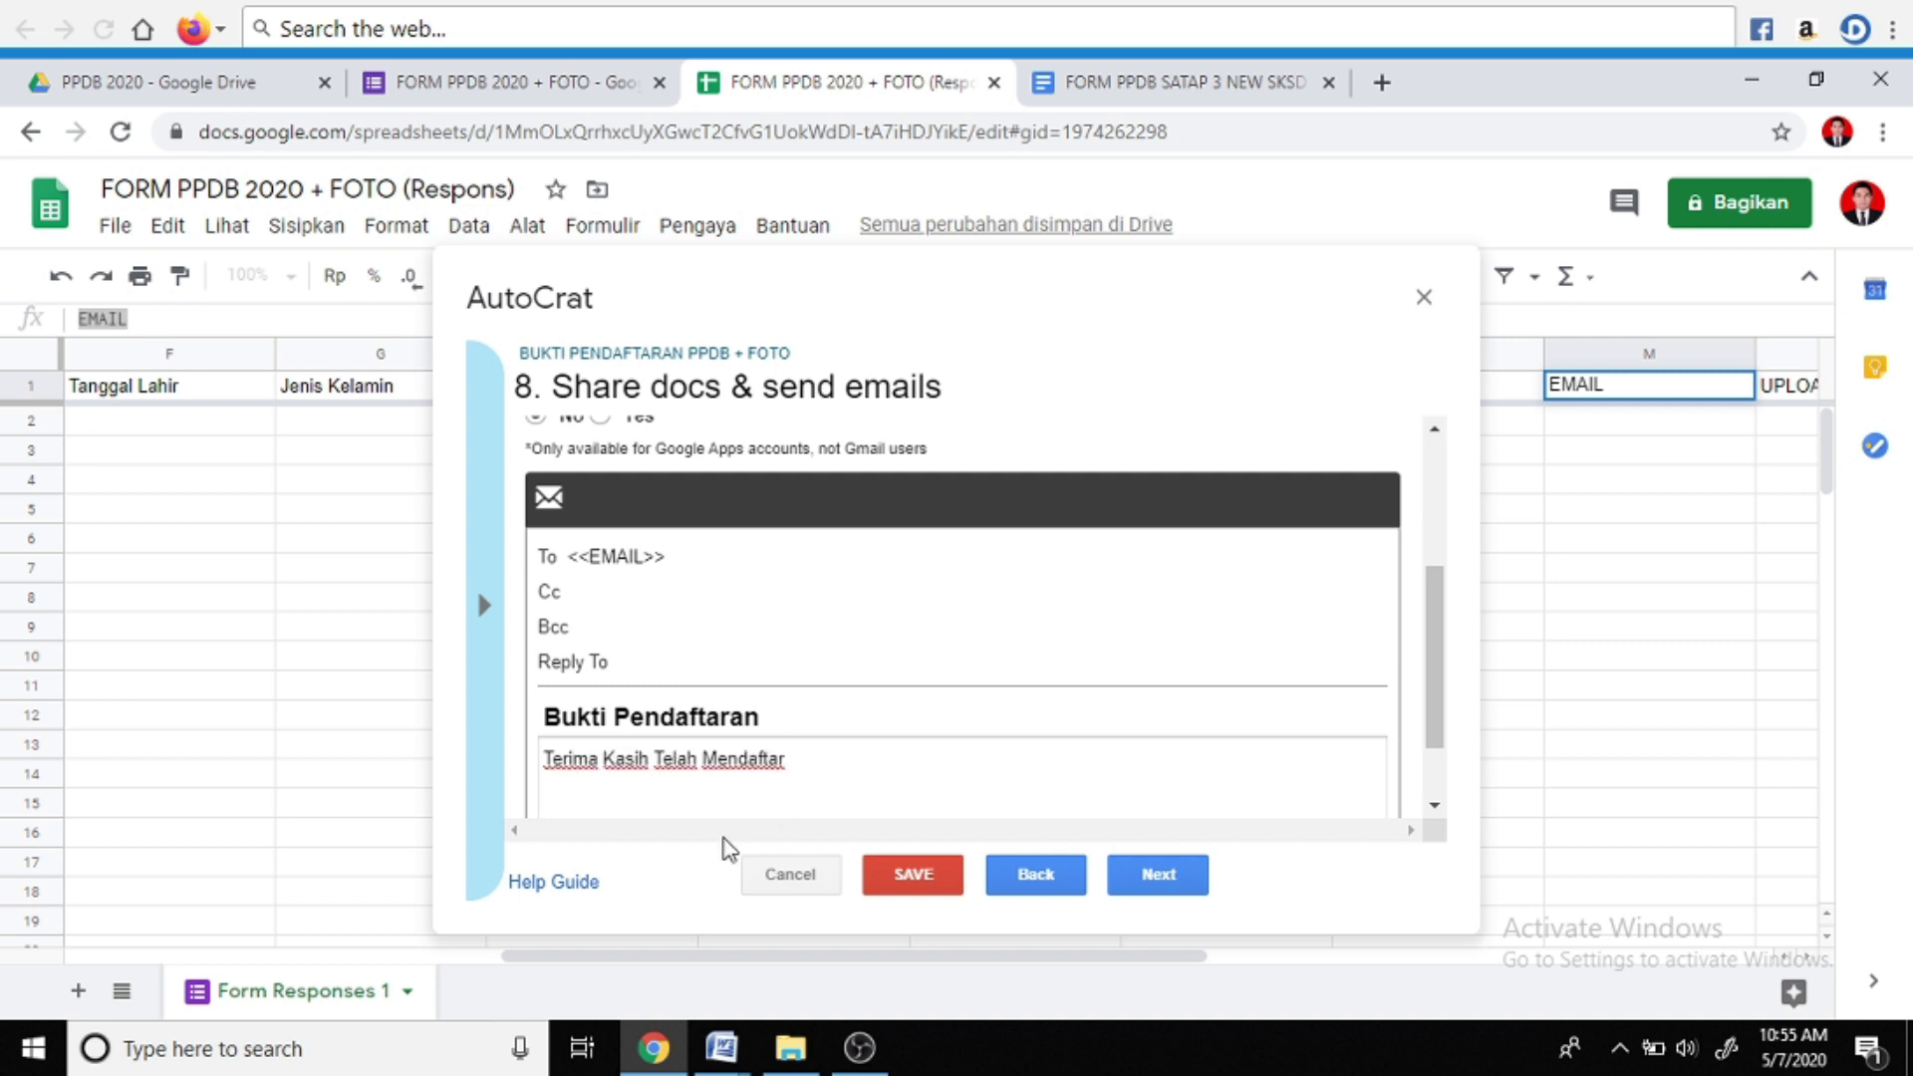
pyautogui.click(1143, 884)
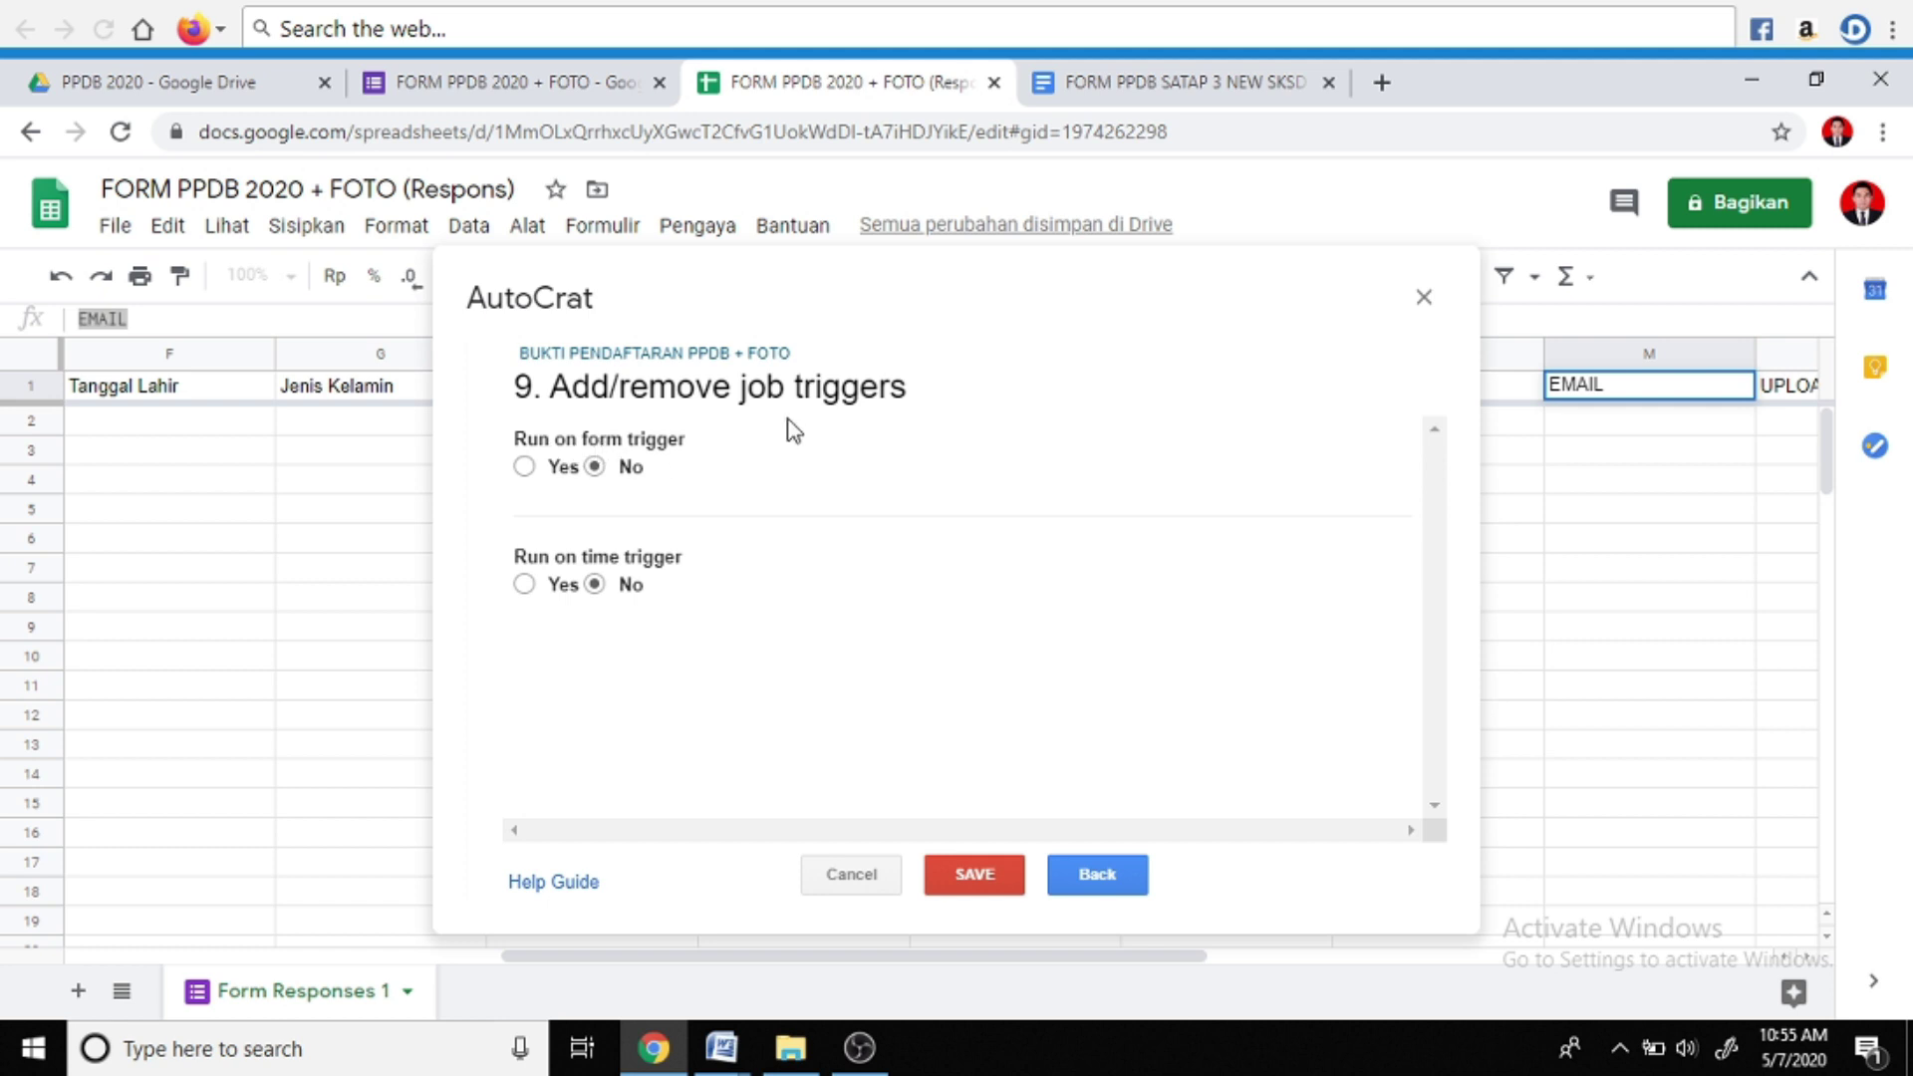
# Enable Run on form trigger, save and run the job, then close AutoCrat
pyautogui.click(524, 466)
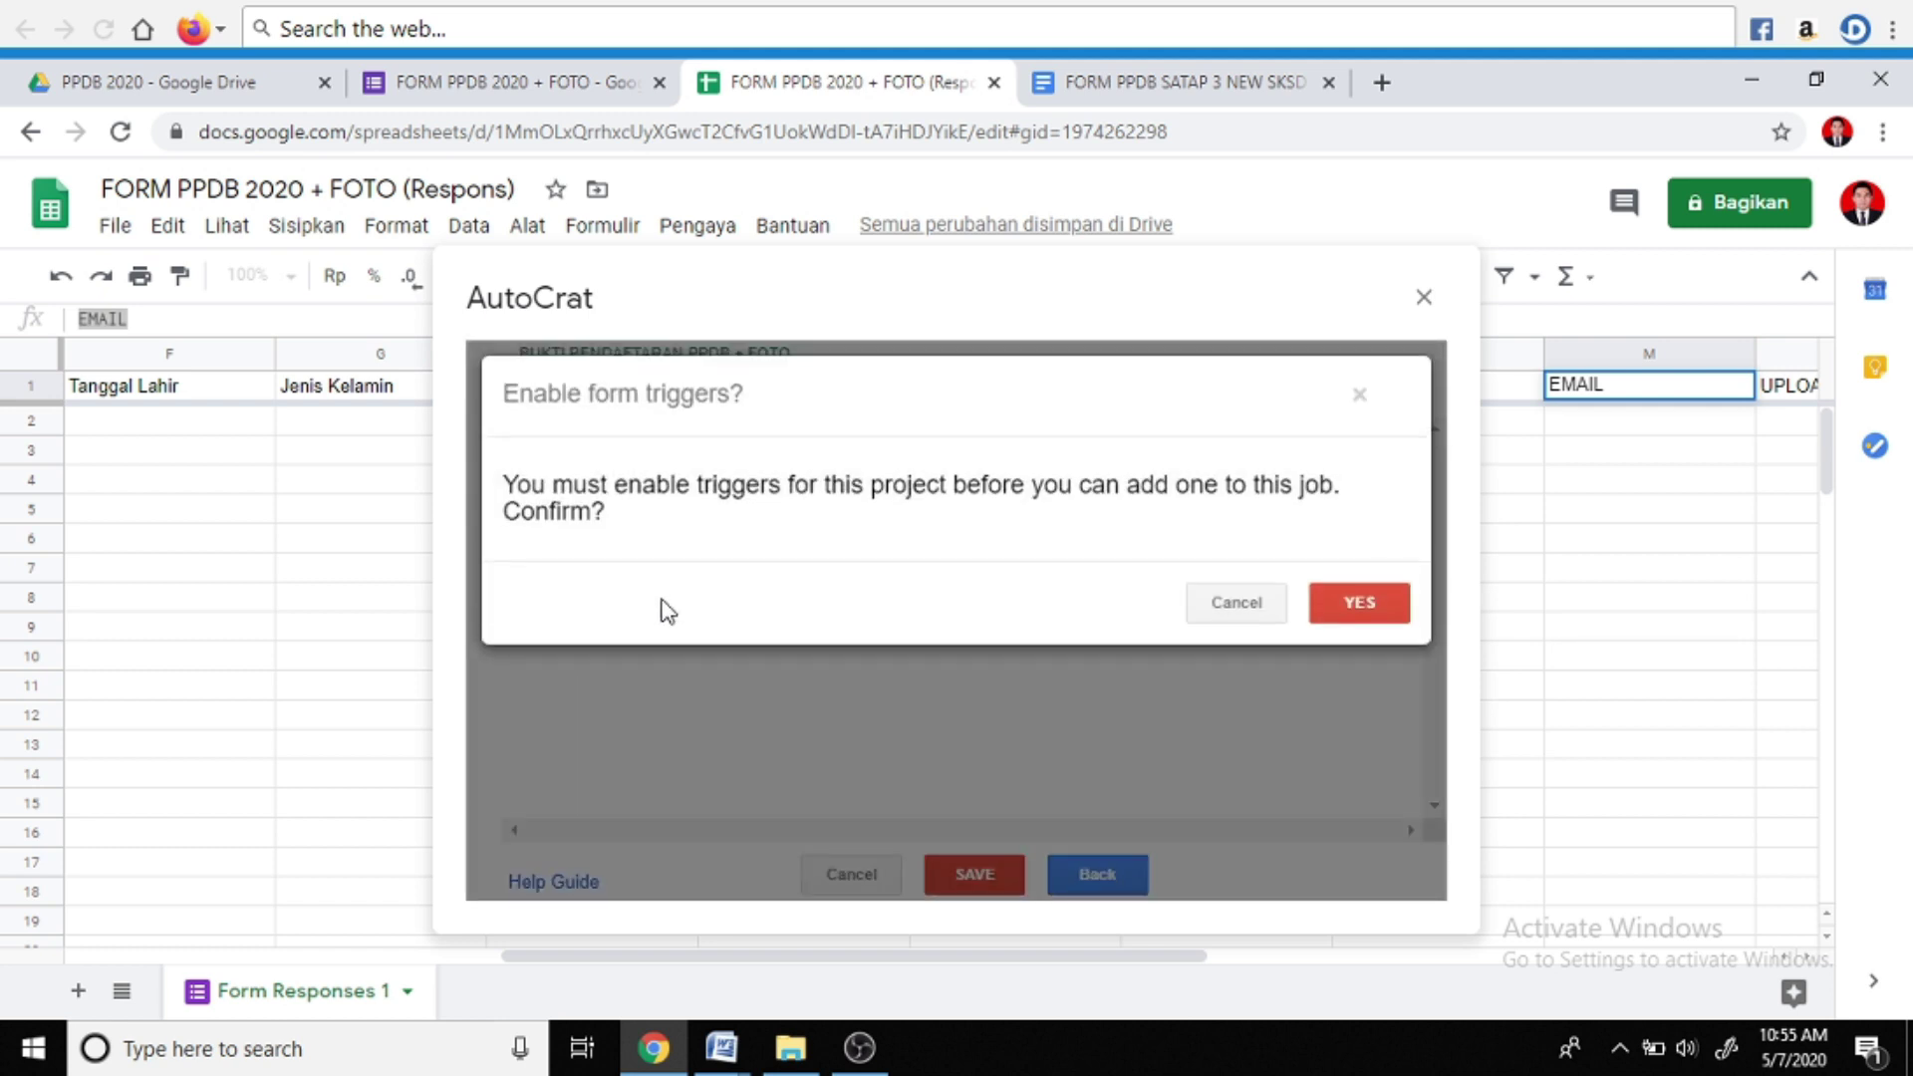
pyautogui.click(1378, 601)
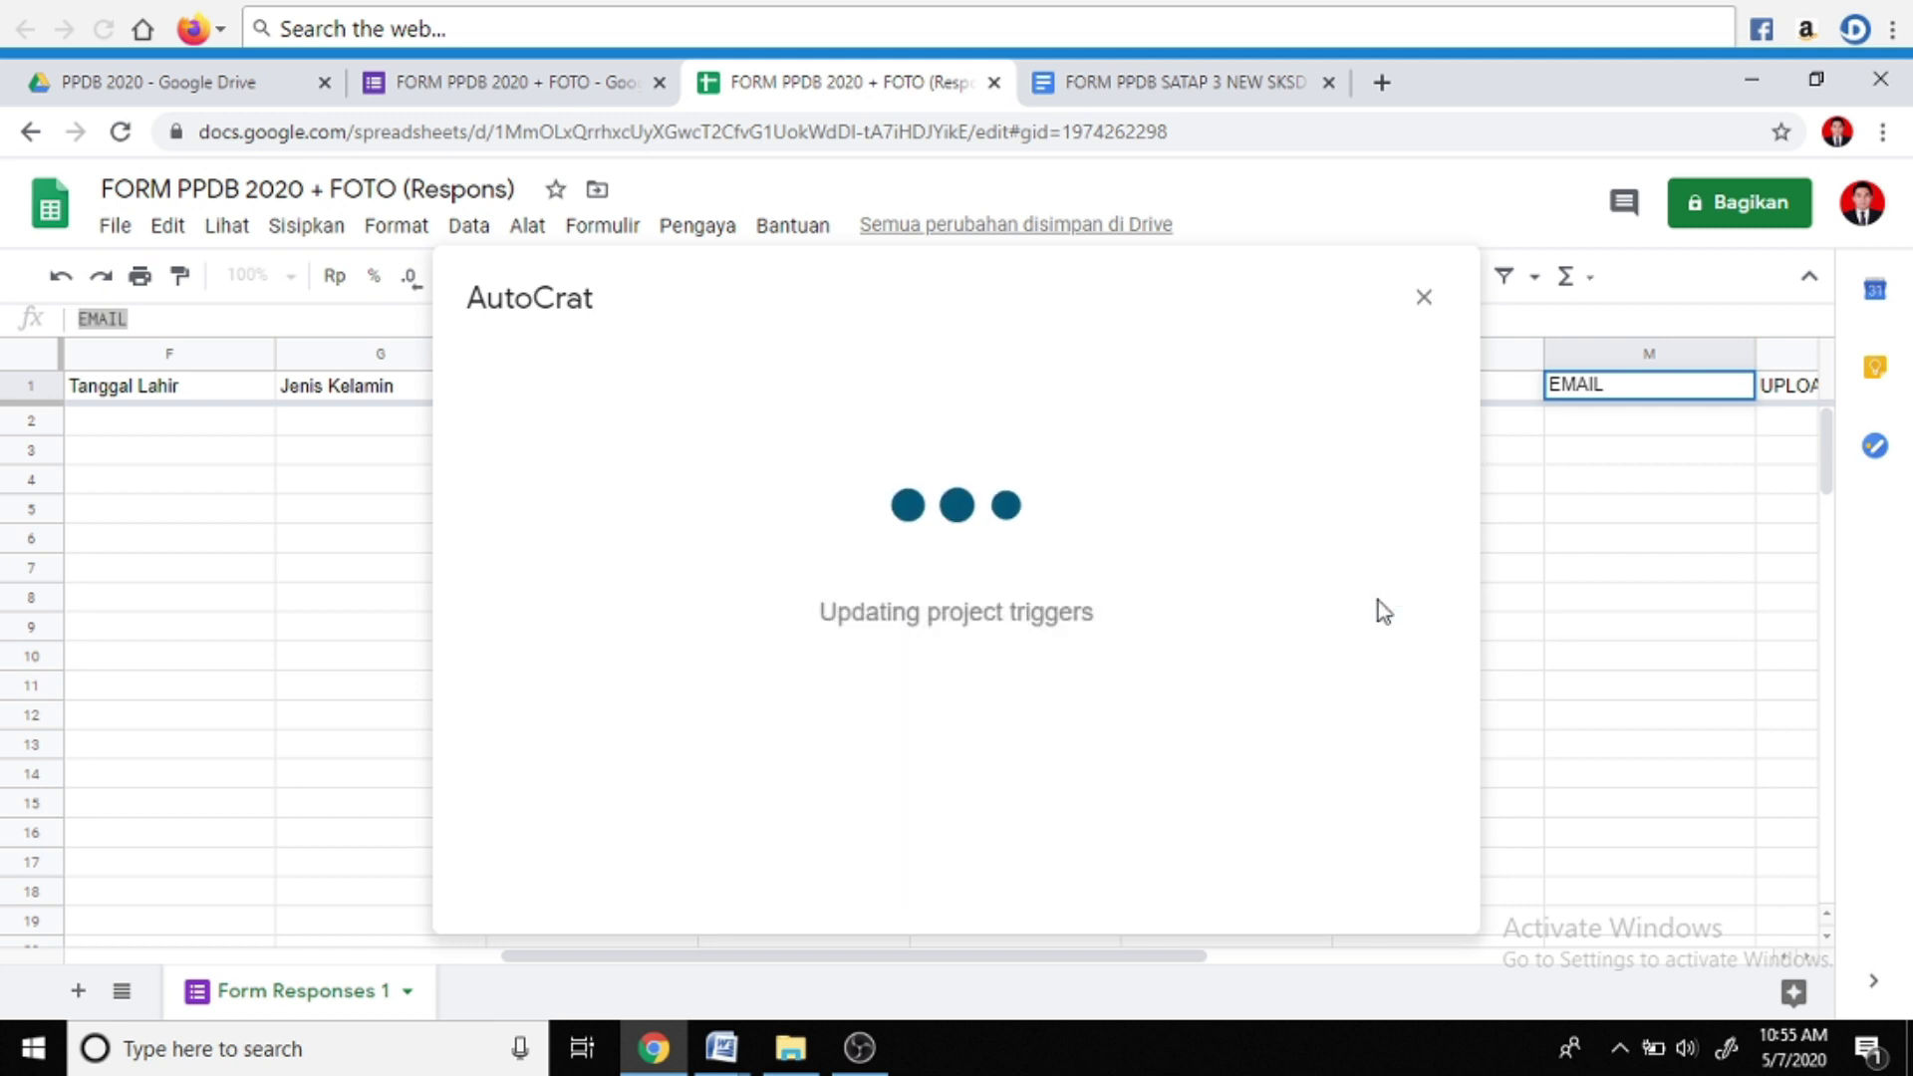
pyautogui.click(960, 873)
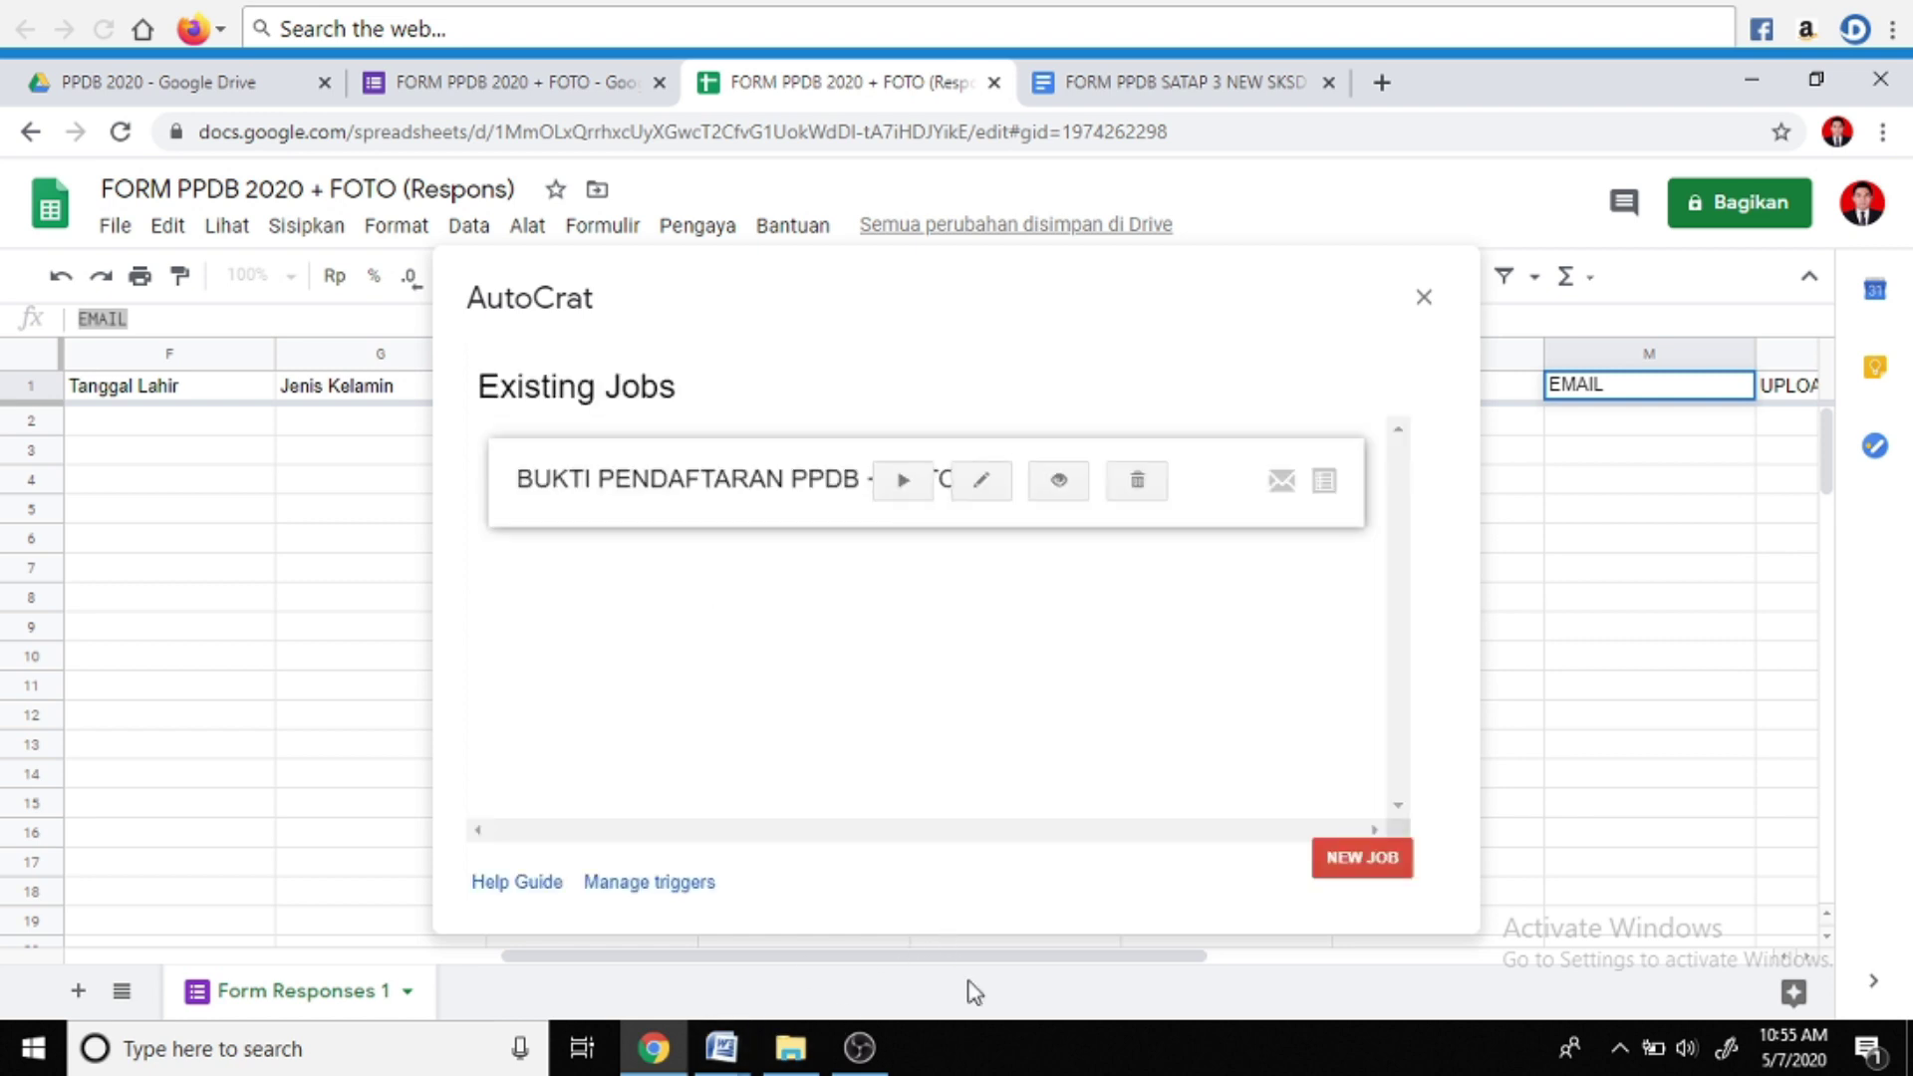
pyautogui.click(904, 485)
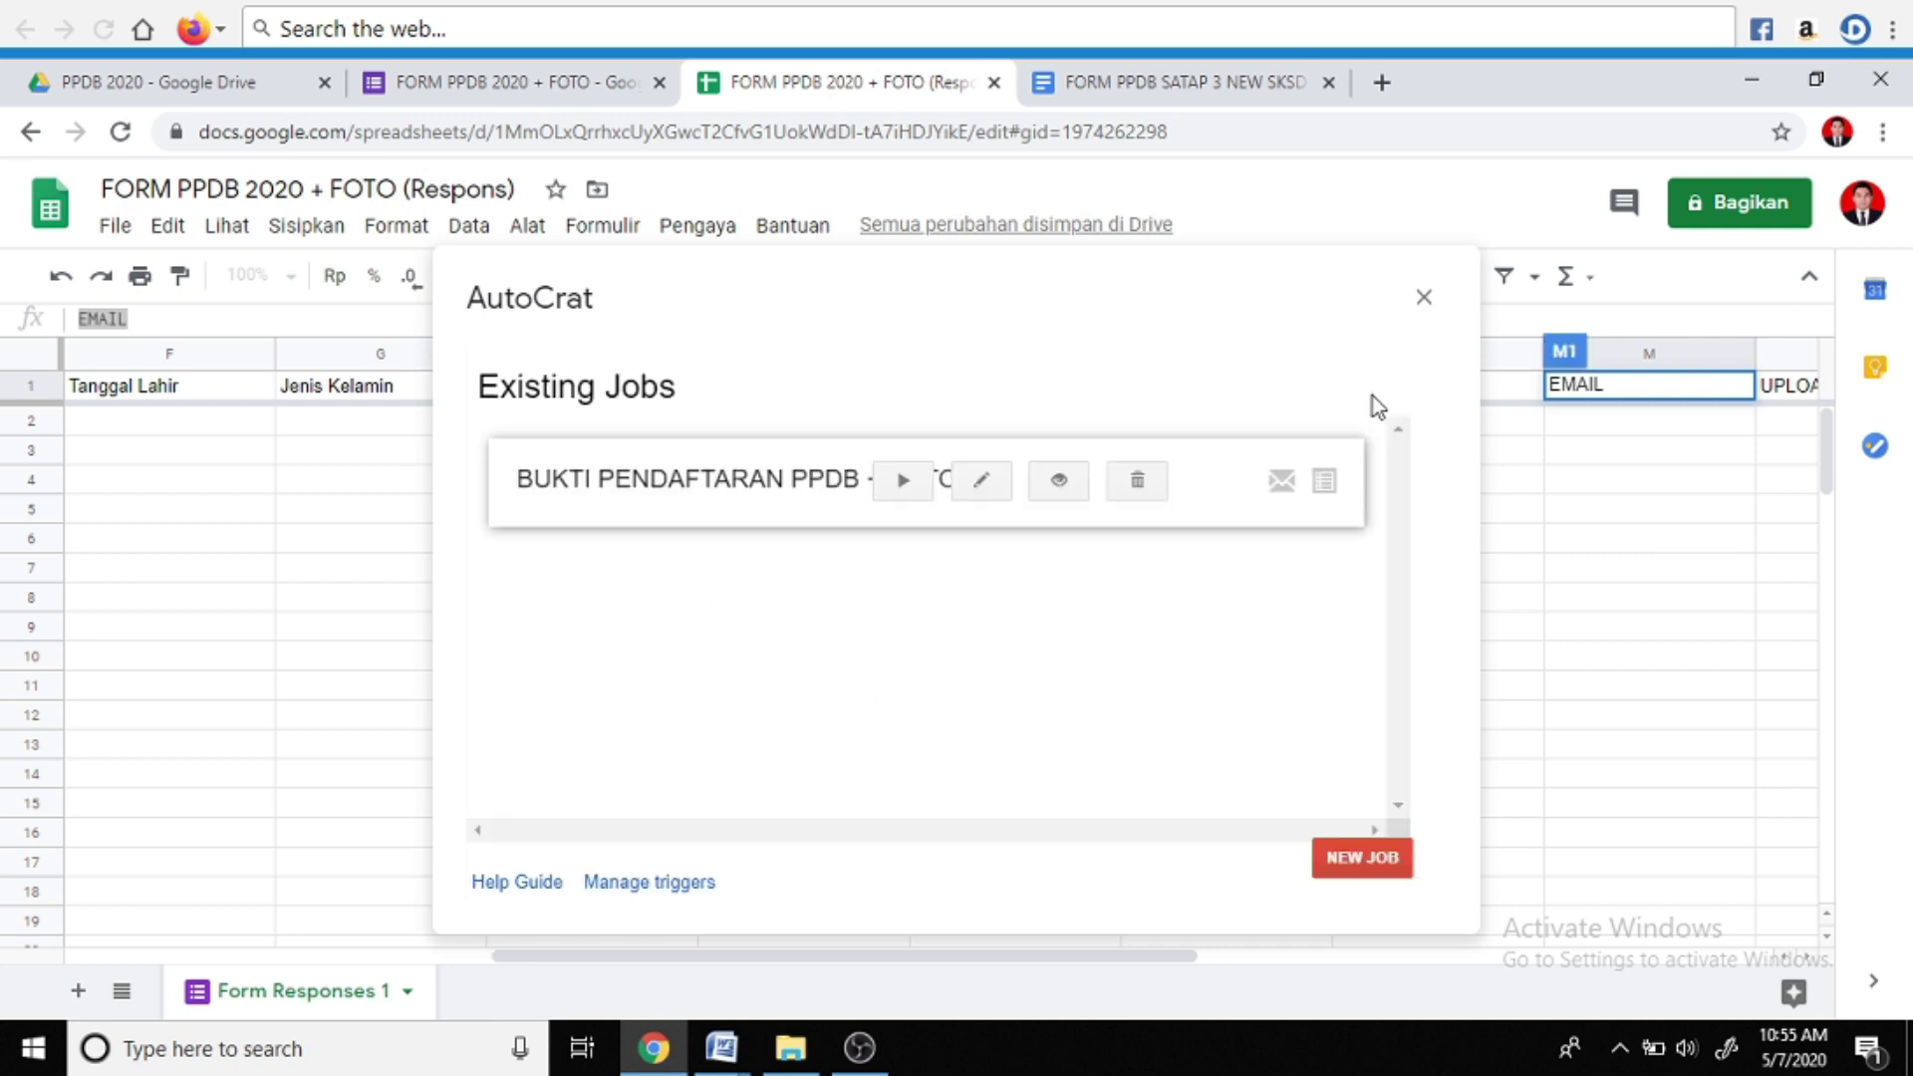
pyautogui.click(1423, 299)
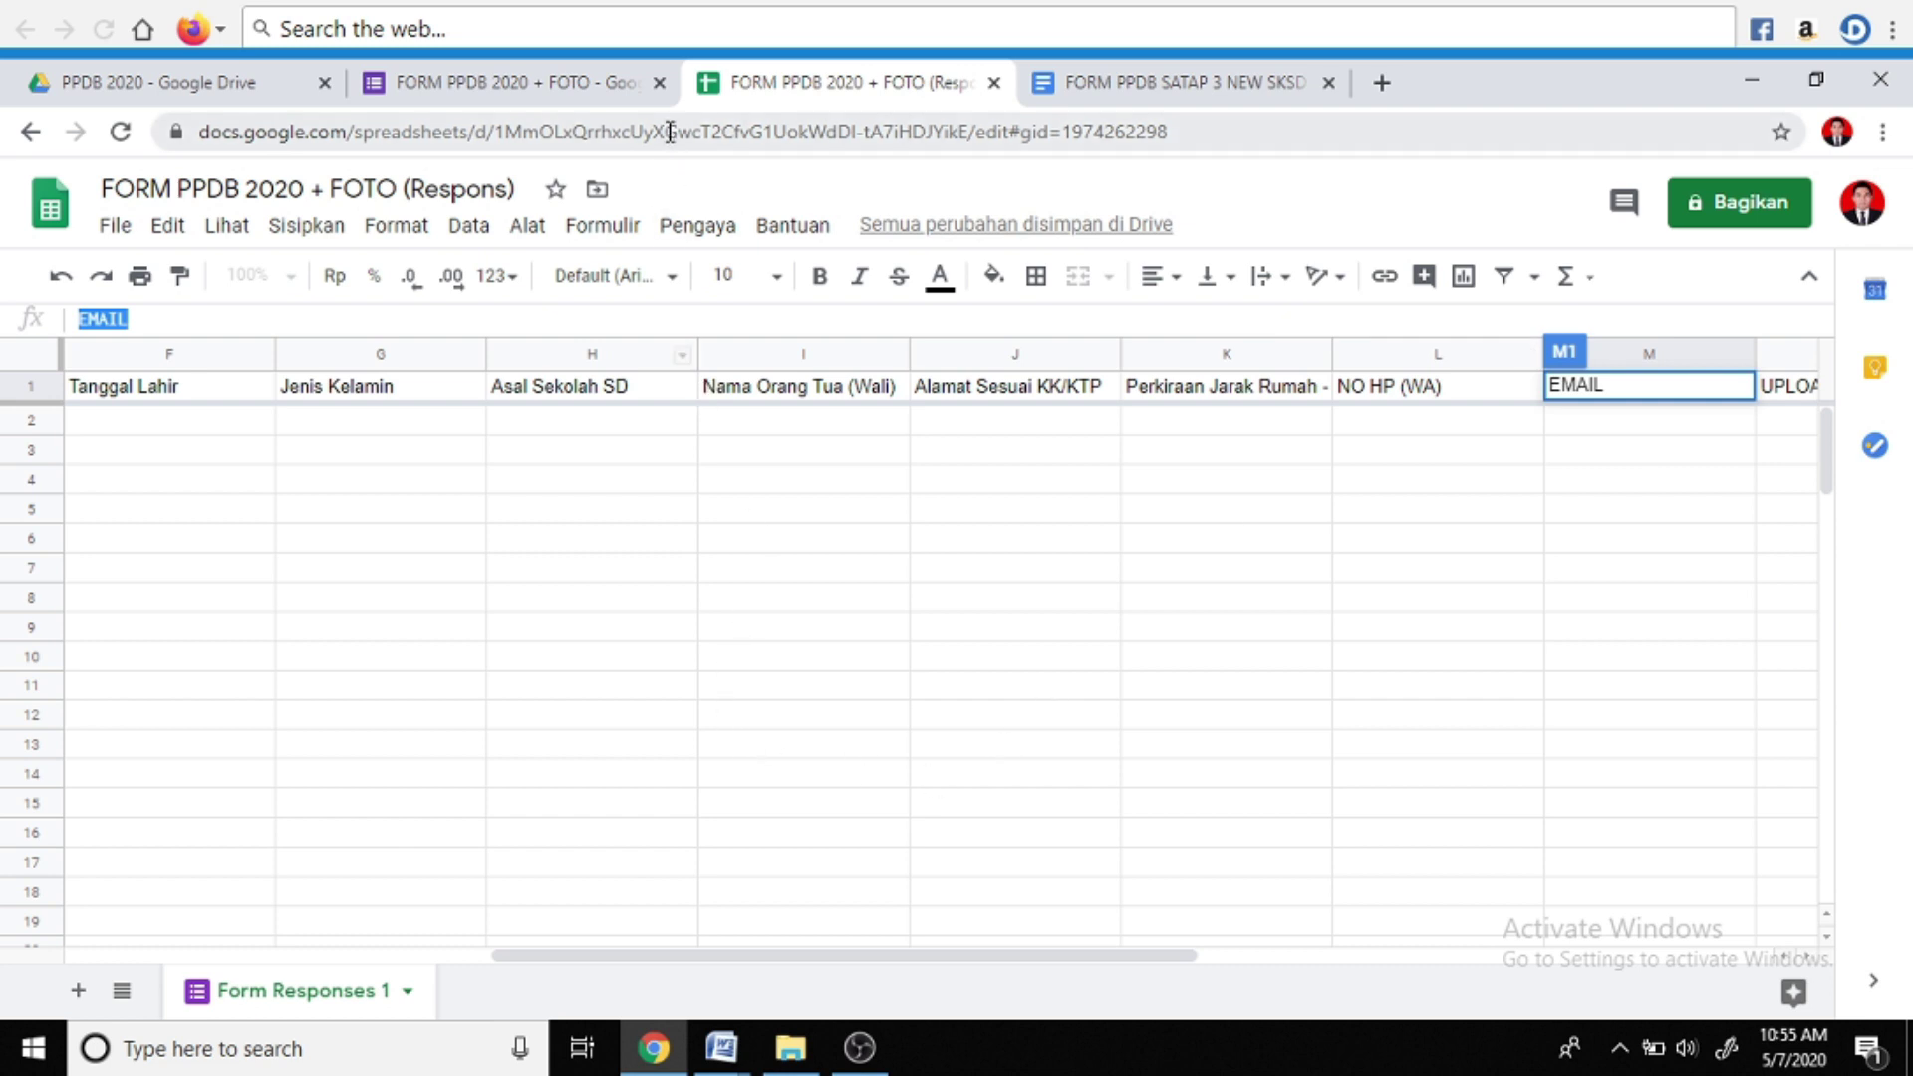
# Open the live preview of the registration form
pyautogui.click(538, 95)
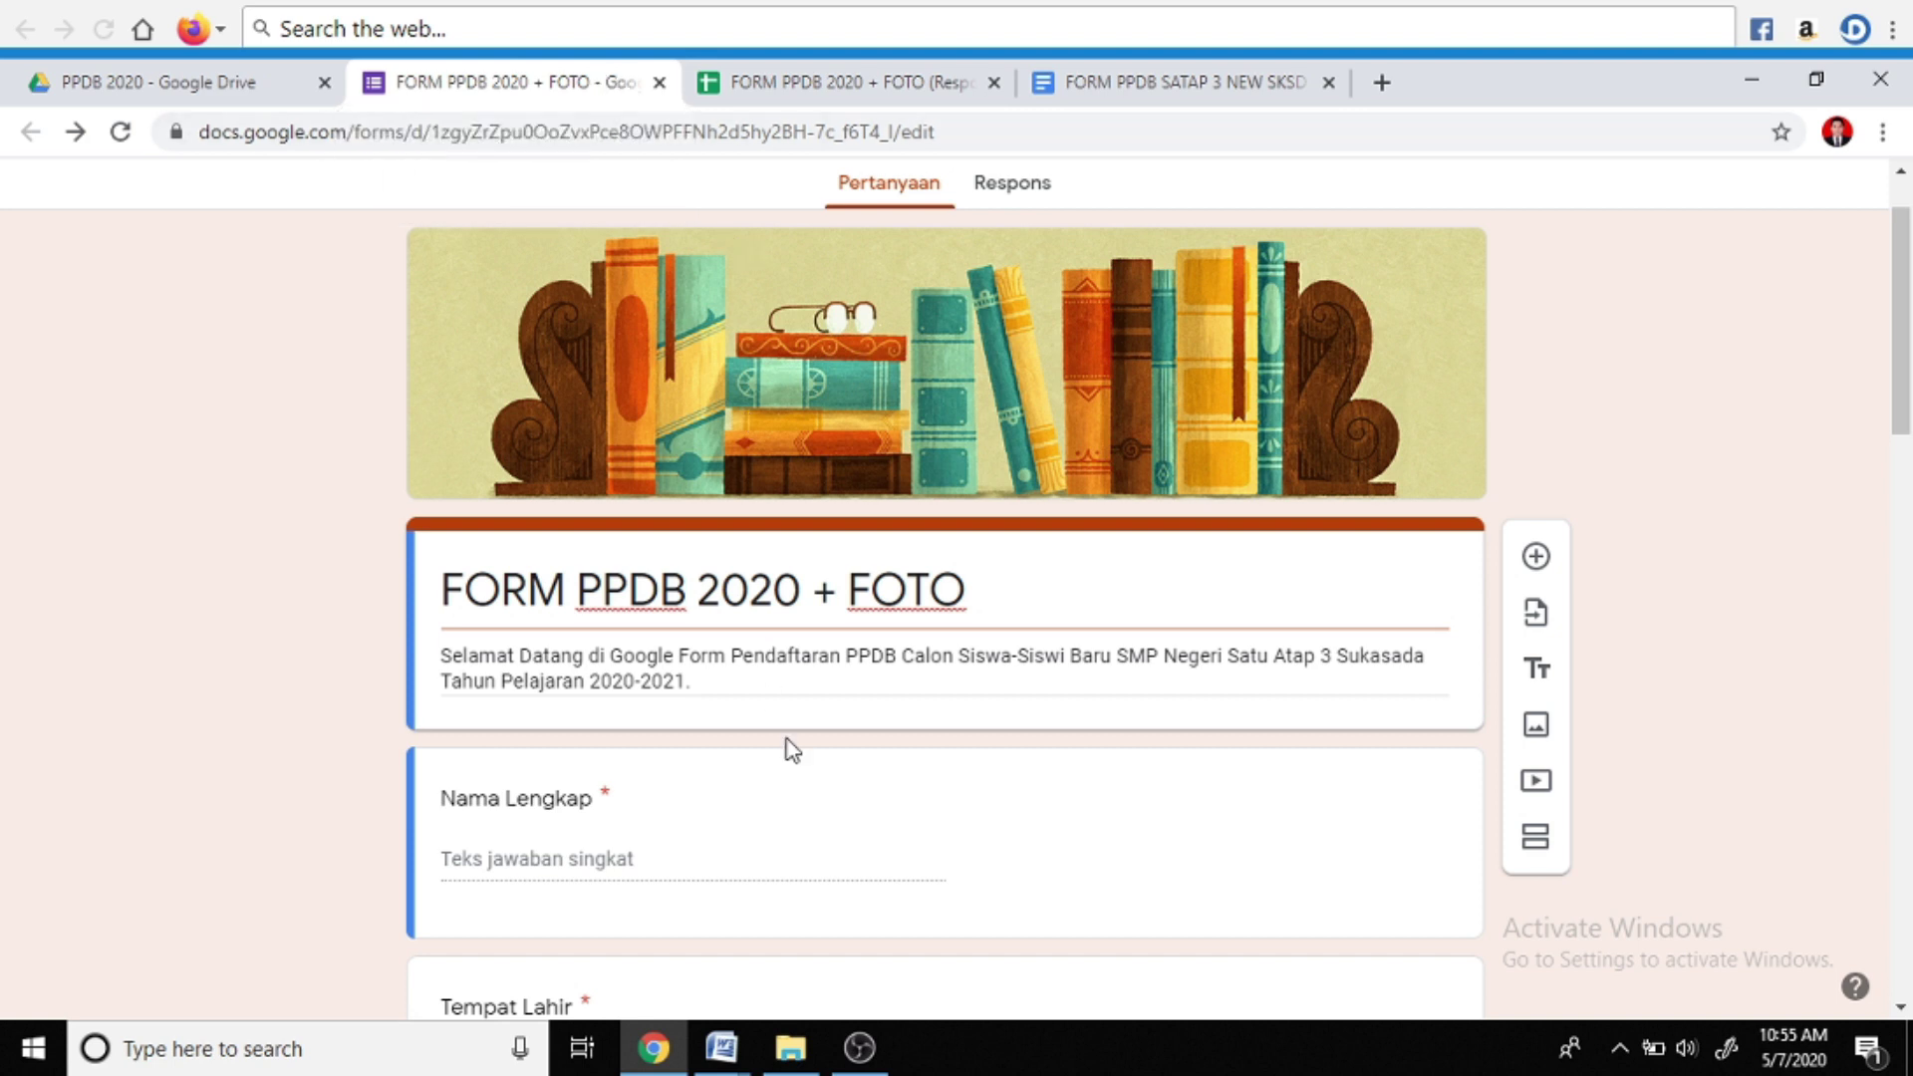
pyautogui.scroll(-3, 793, 750)
pyautogui.scroll(5, 786, 752)
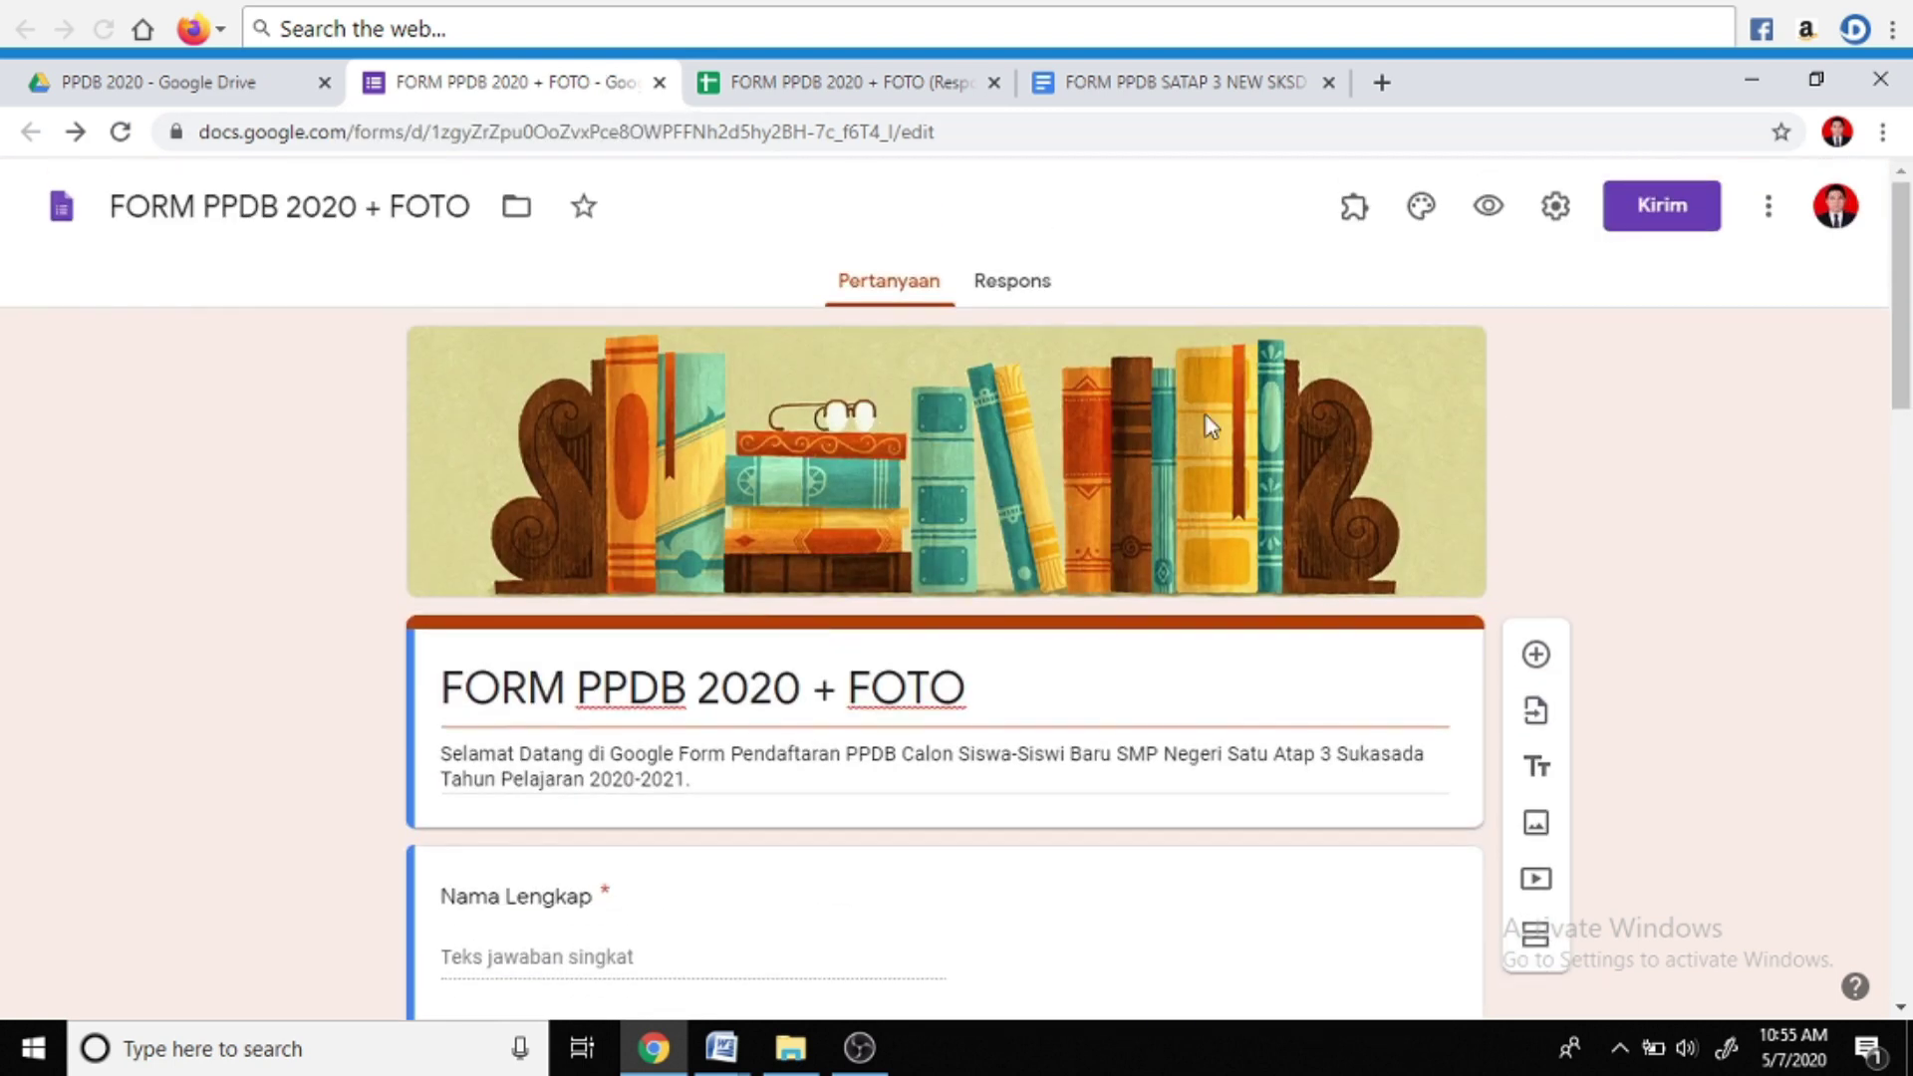
pyautogui.click(1488, 207)
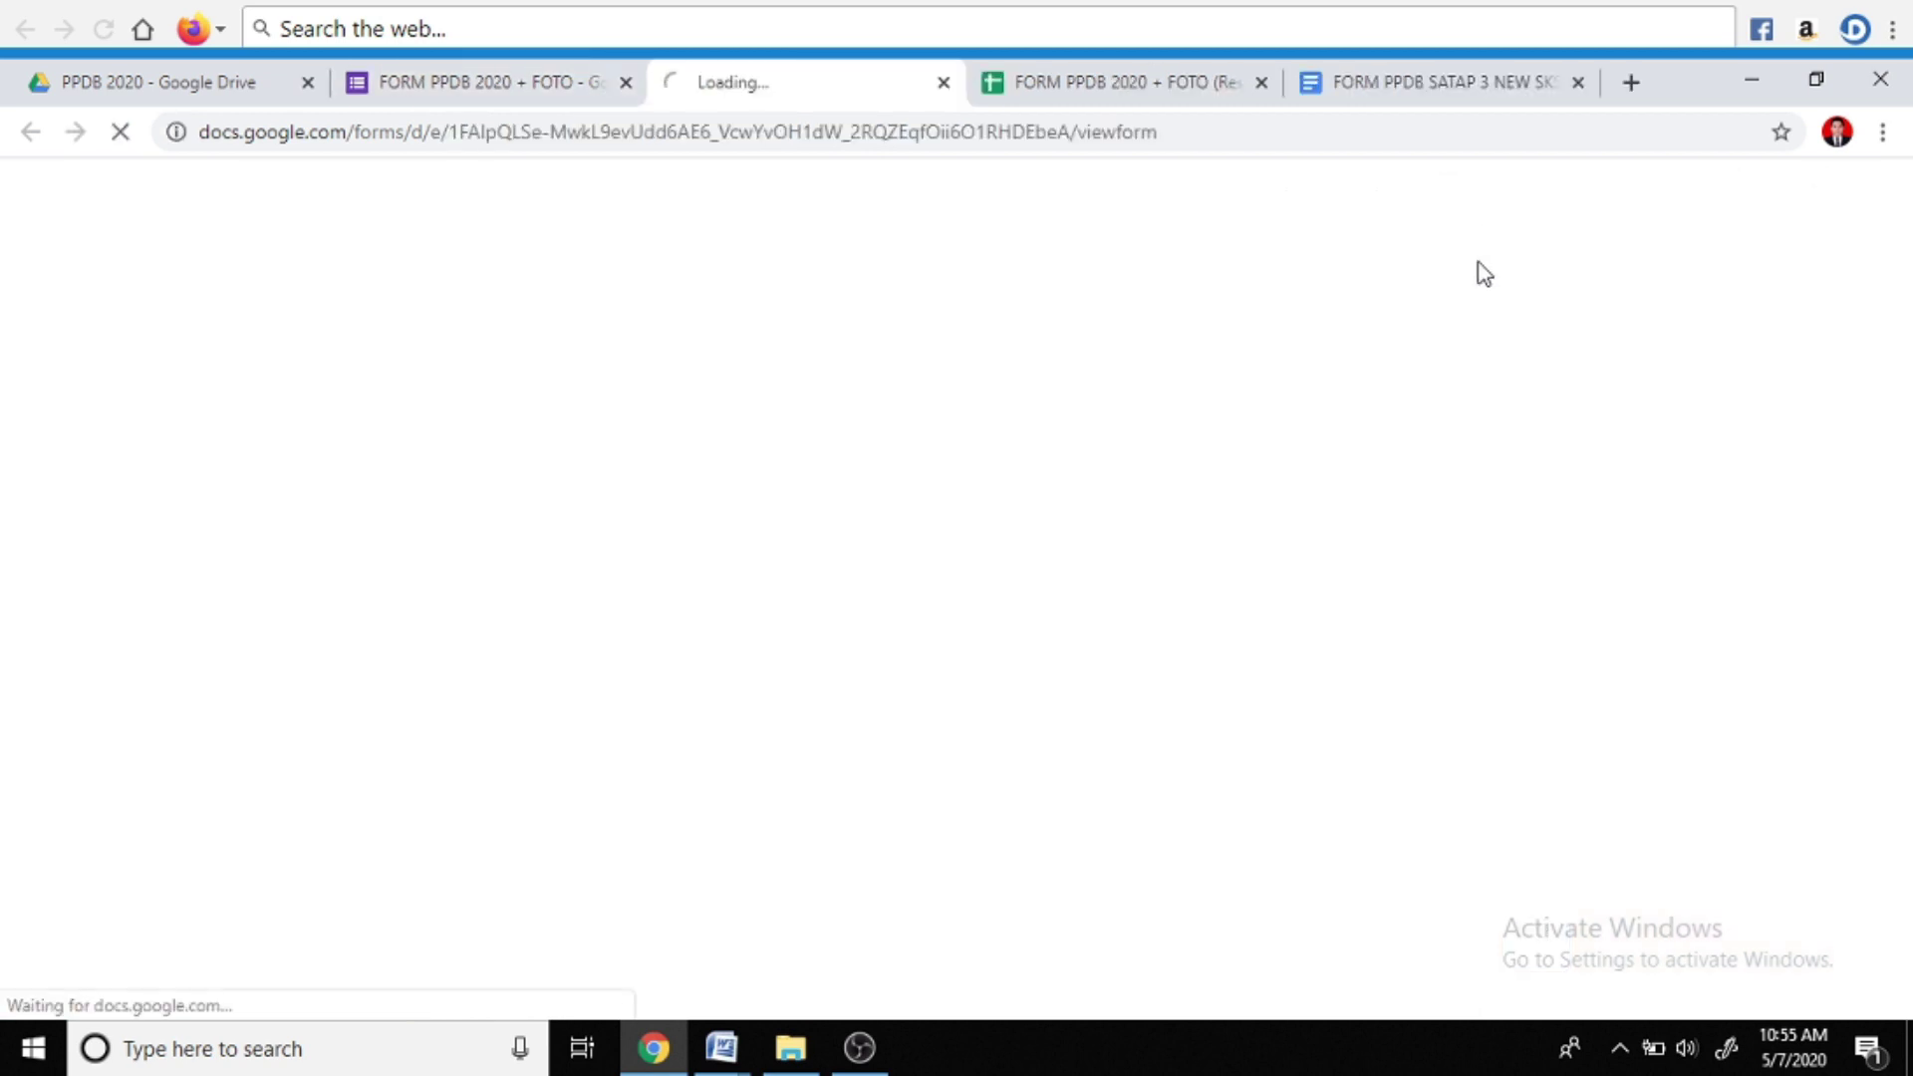
pyautogui.scroll(-3, 957, 698)
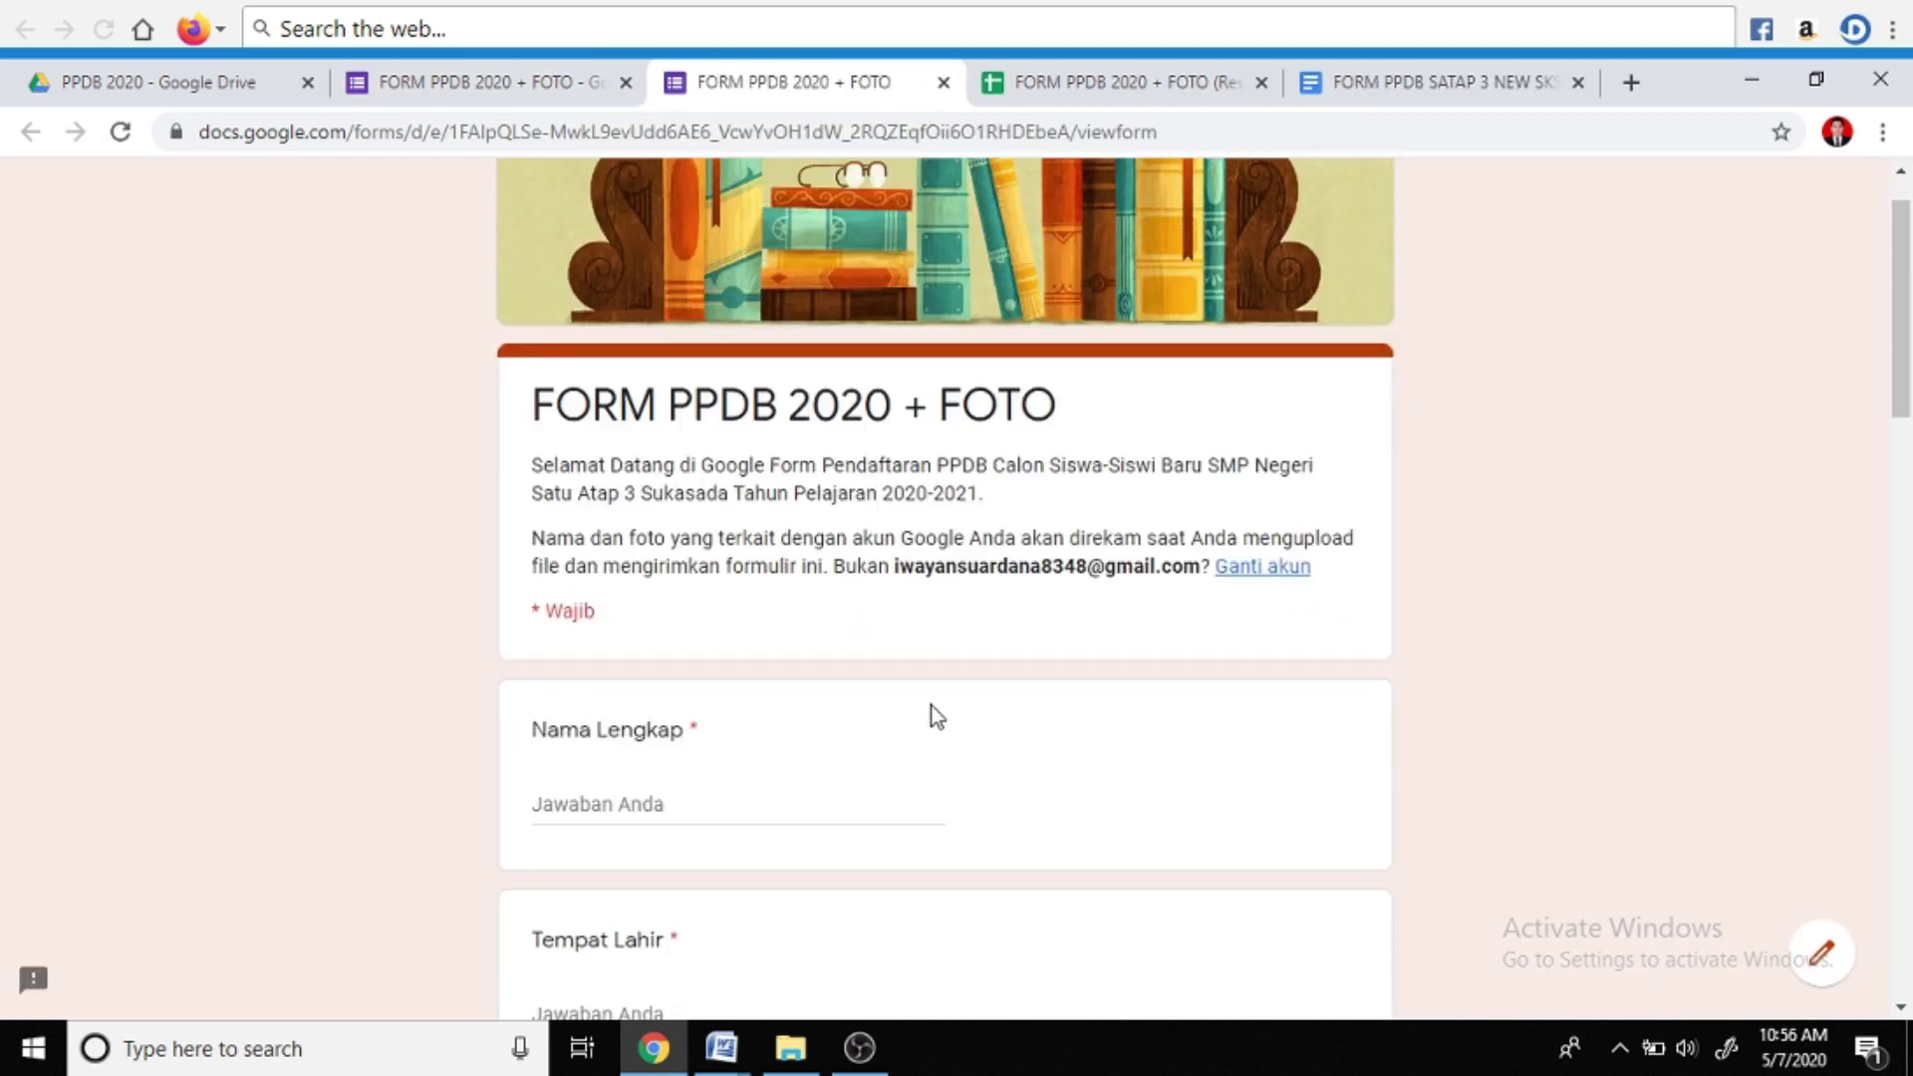
# Enter the applicant's full name and birthplace, and pick the 13th as birth date
pyautogui.click(661, 600)
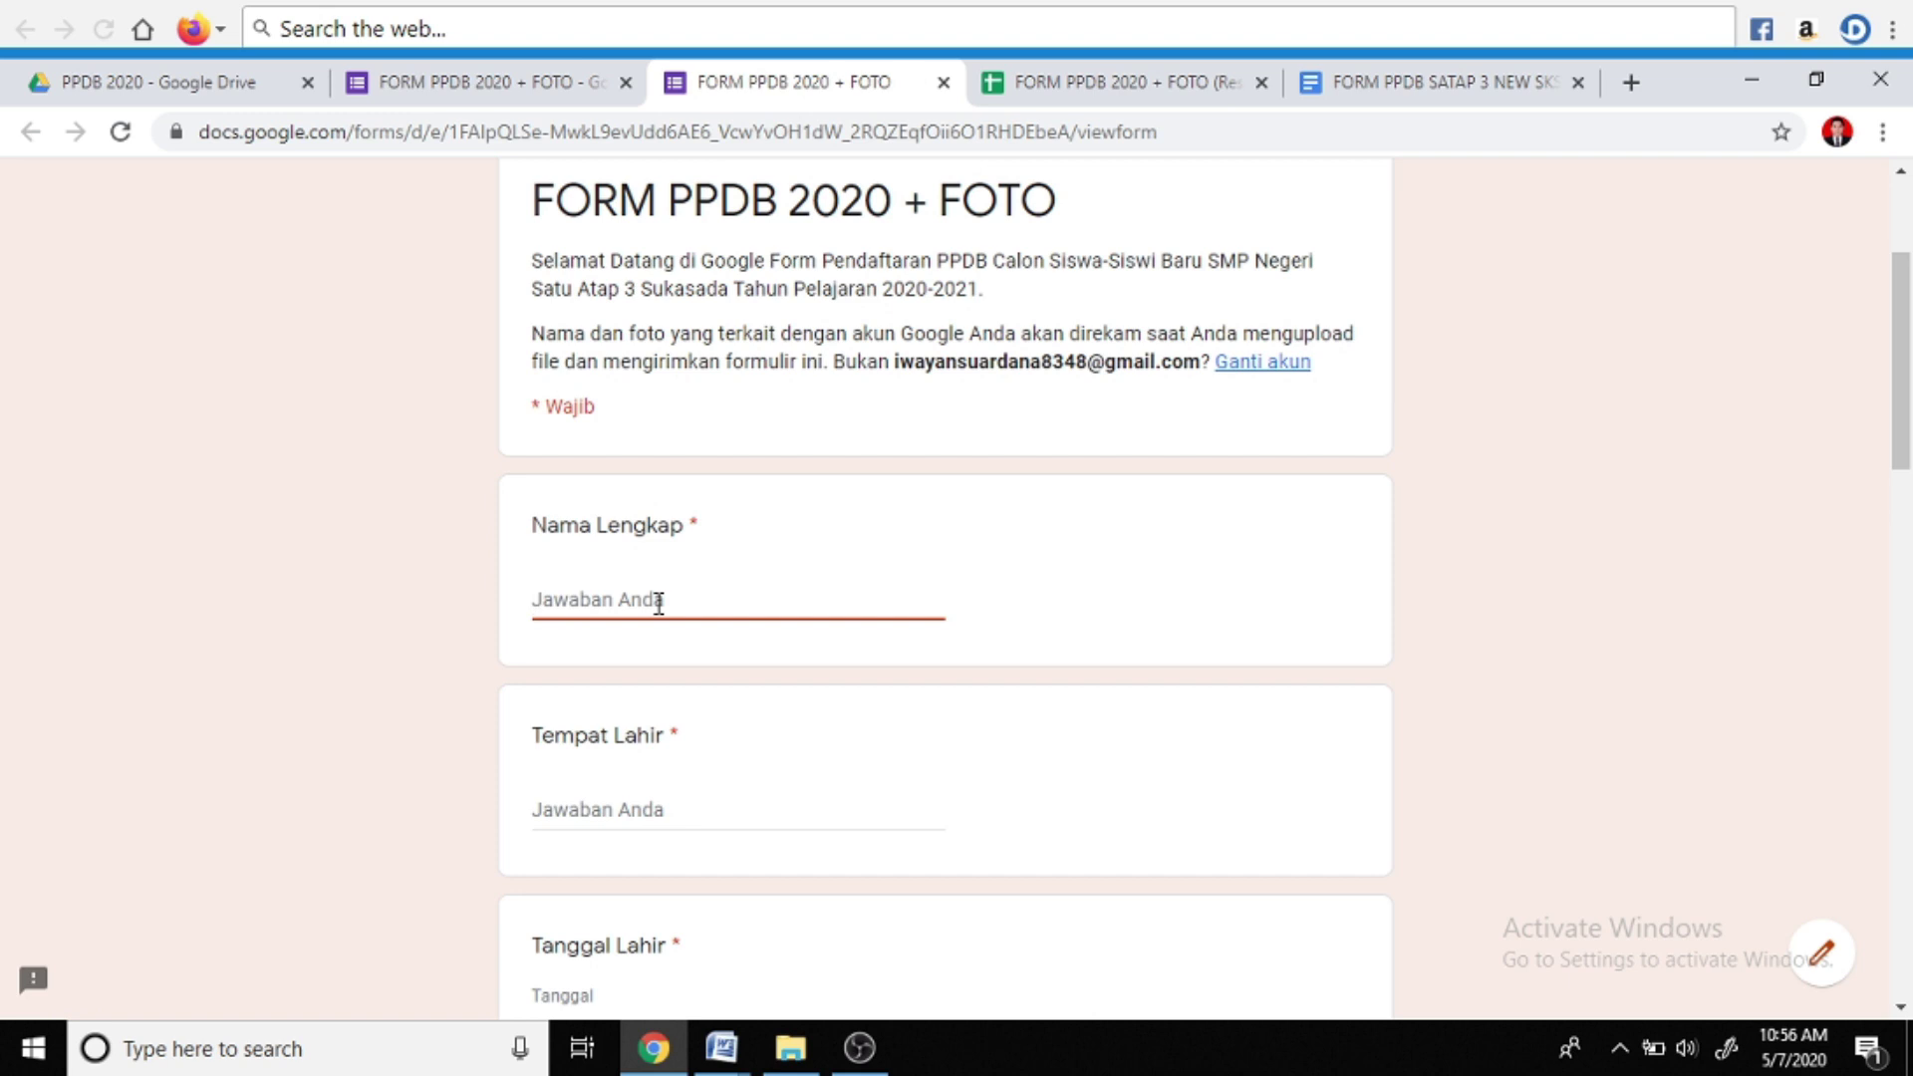
pyautogui.press('Tab')
pyautogui.write('Batukesari')
pyautogui.press('Tab')
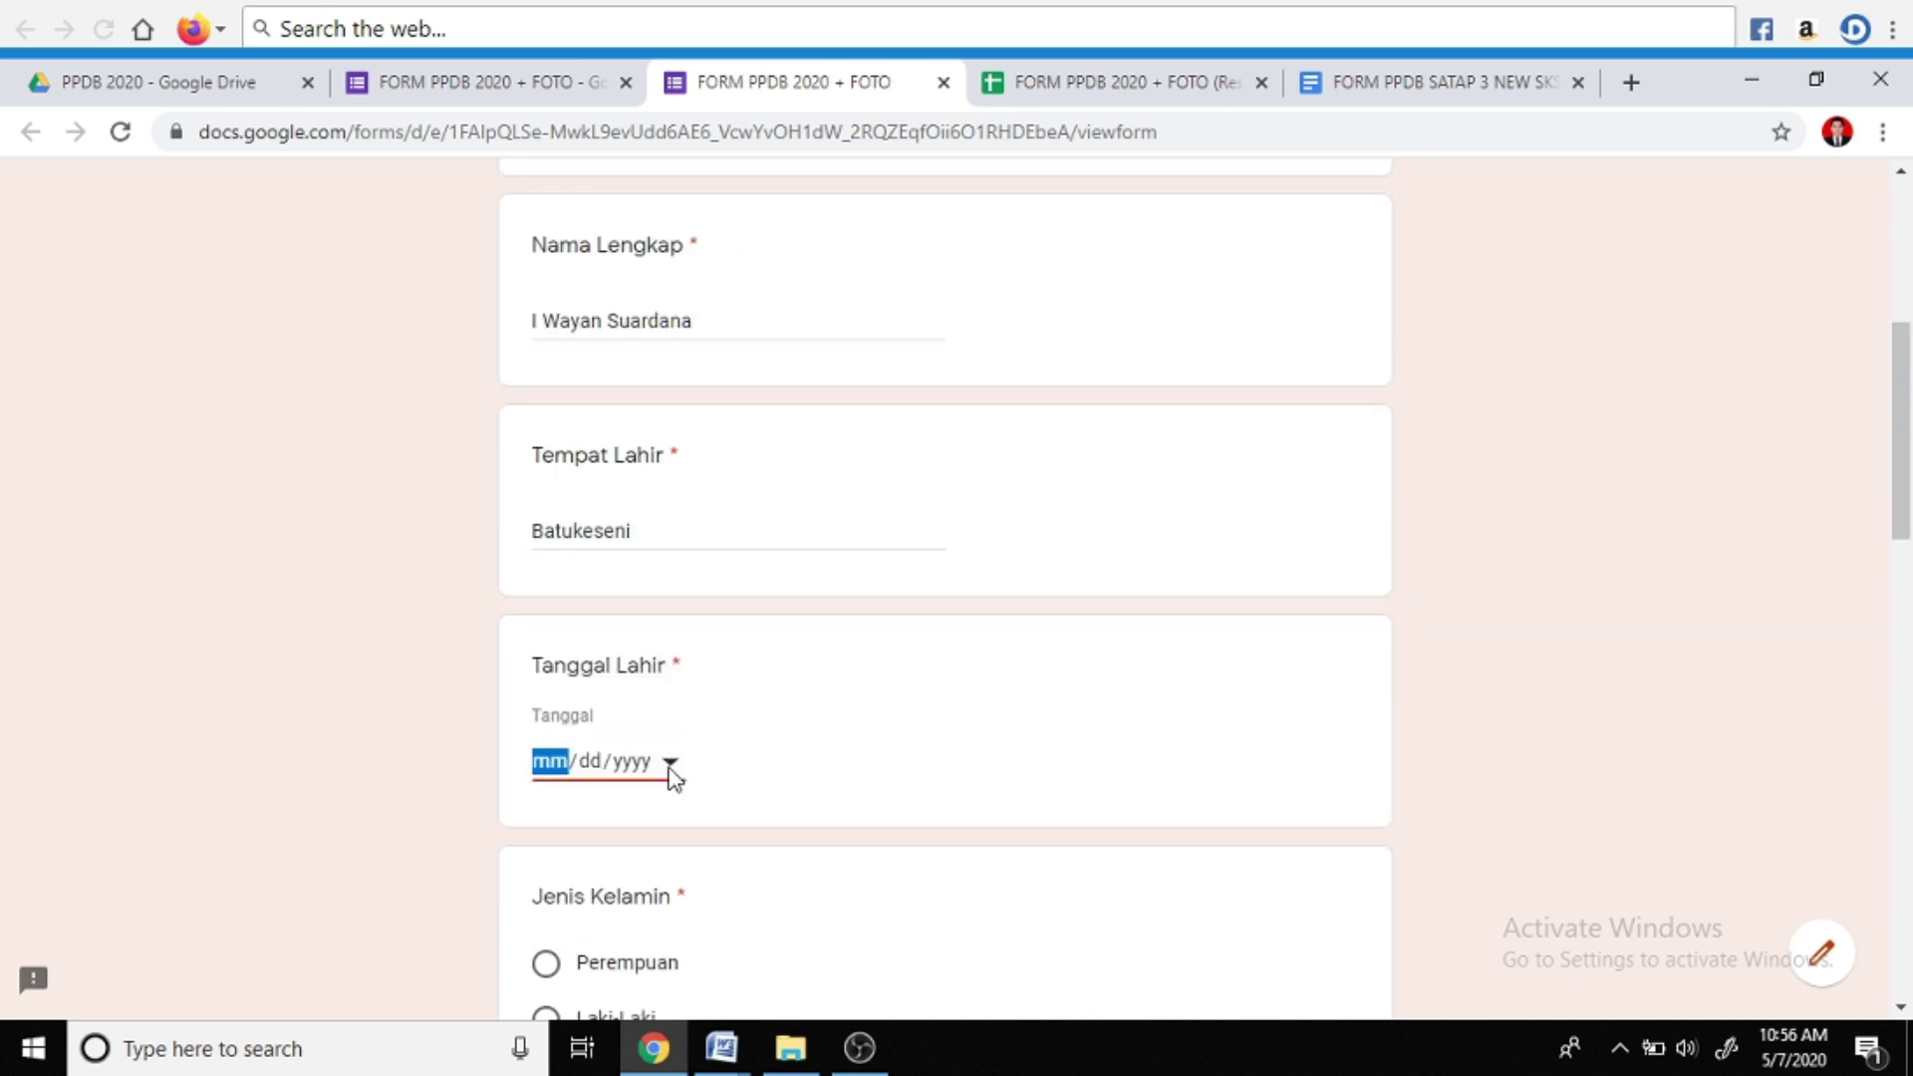
pyautogui.click(671, 761)
pyautogui.click(716, 630)
# Choose Laki-Laki, fill the school answer, and enter the applicant's e-mail address
pyautogui.scroll(-1, 714, 757)
pyautogui.click(615, 876)
pyautogui.scroll(-3, 628, 817)
pyautogui.click(652, 806)
pyautogui.write('SD N')
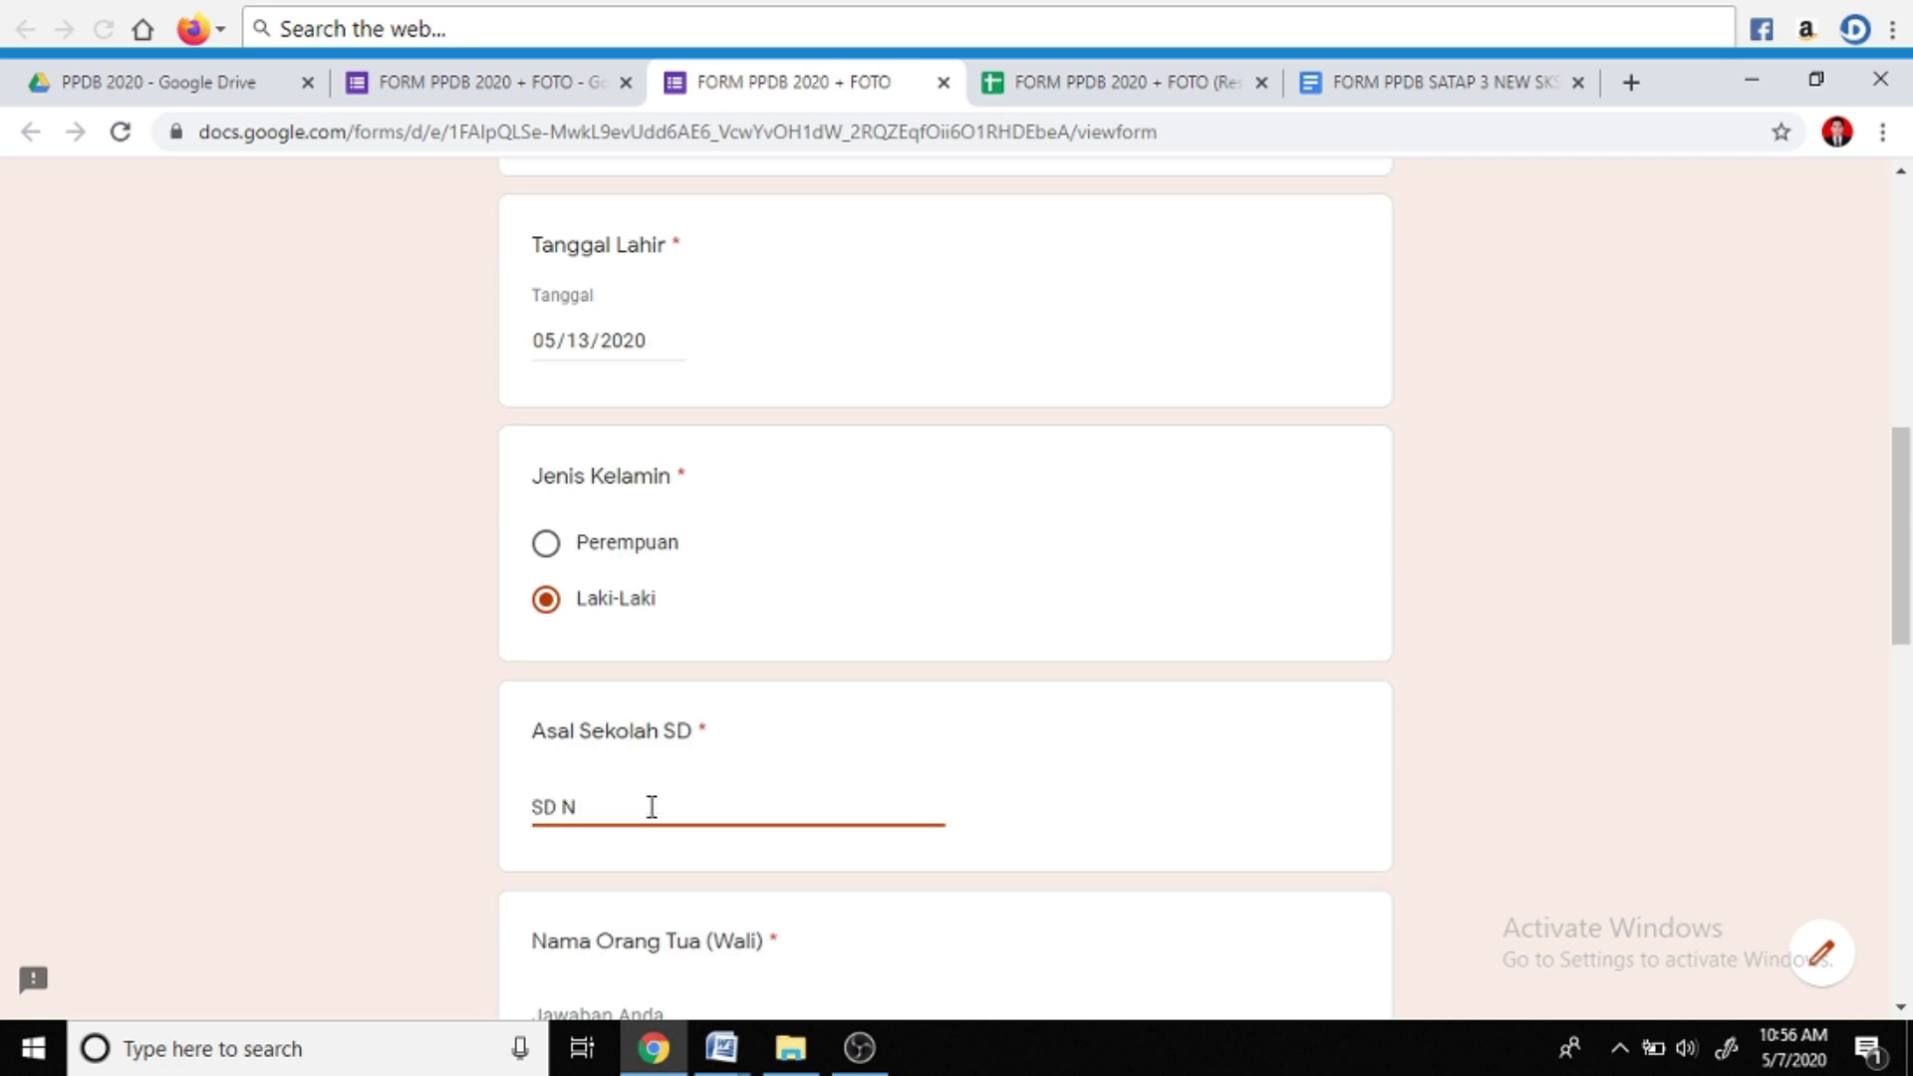
pyautogui.scroll(-3, 652, 807)
pyautogui.click(675, 751)
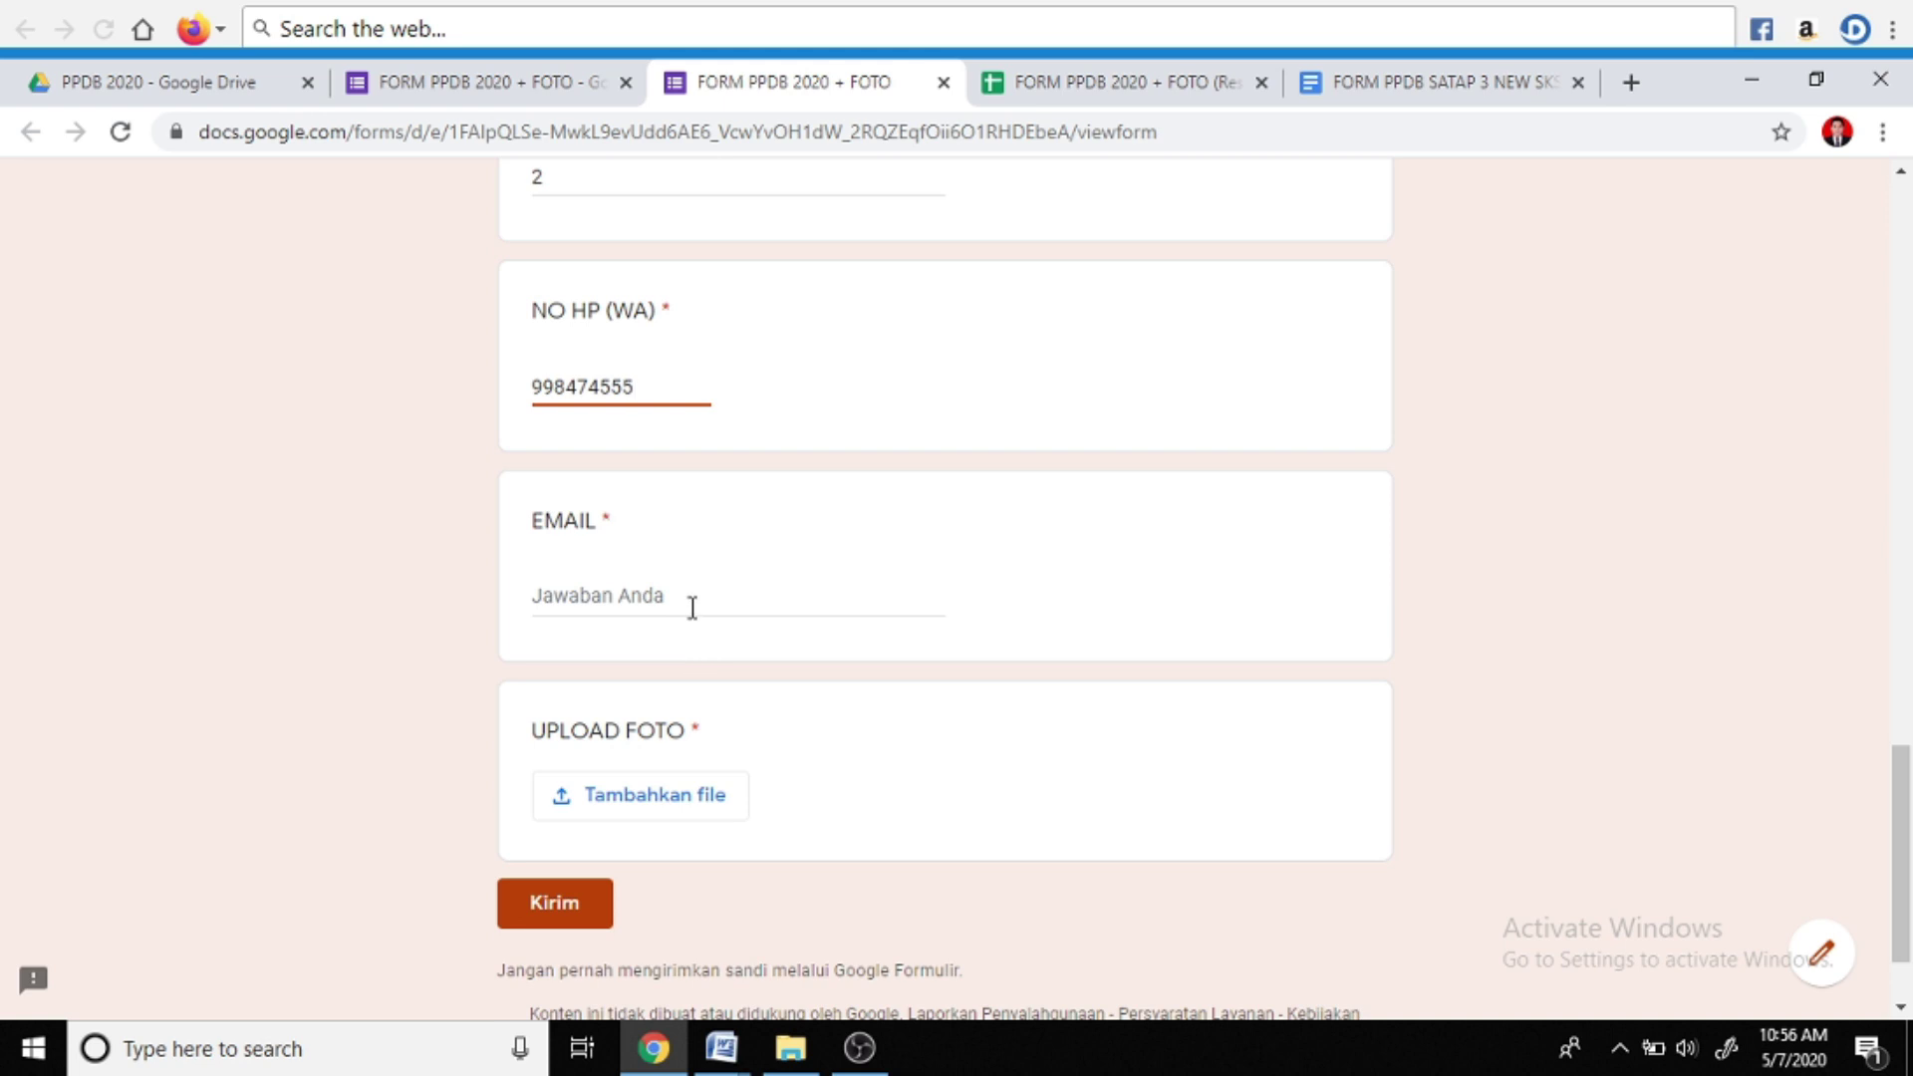
pyautogui.click(693, 607)
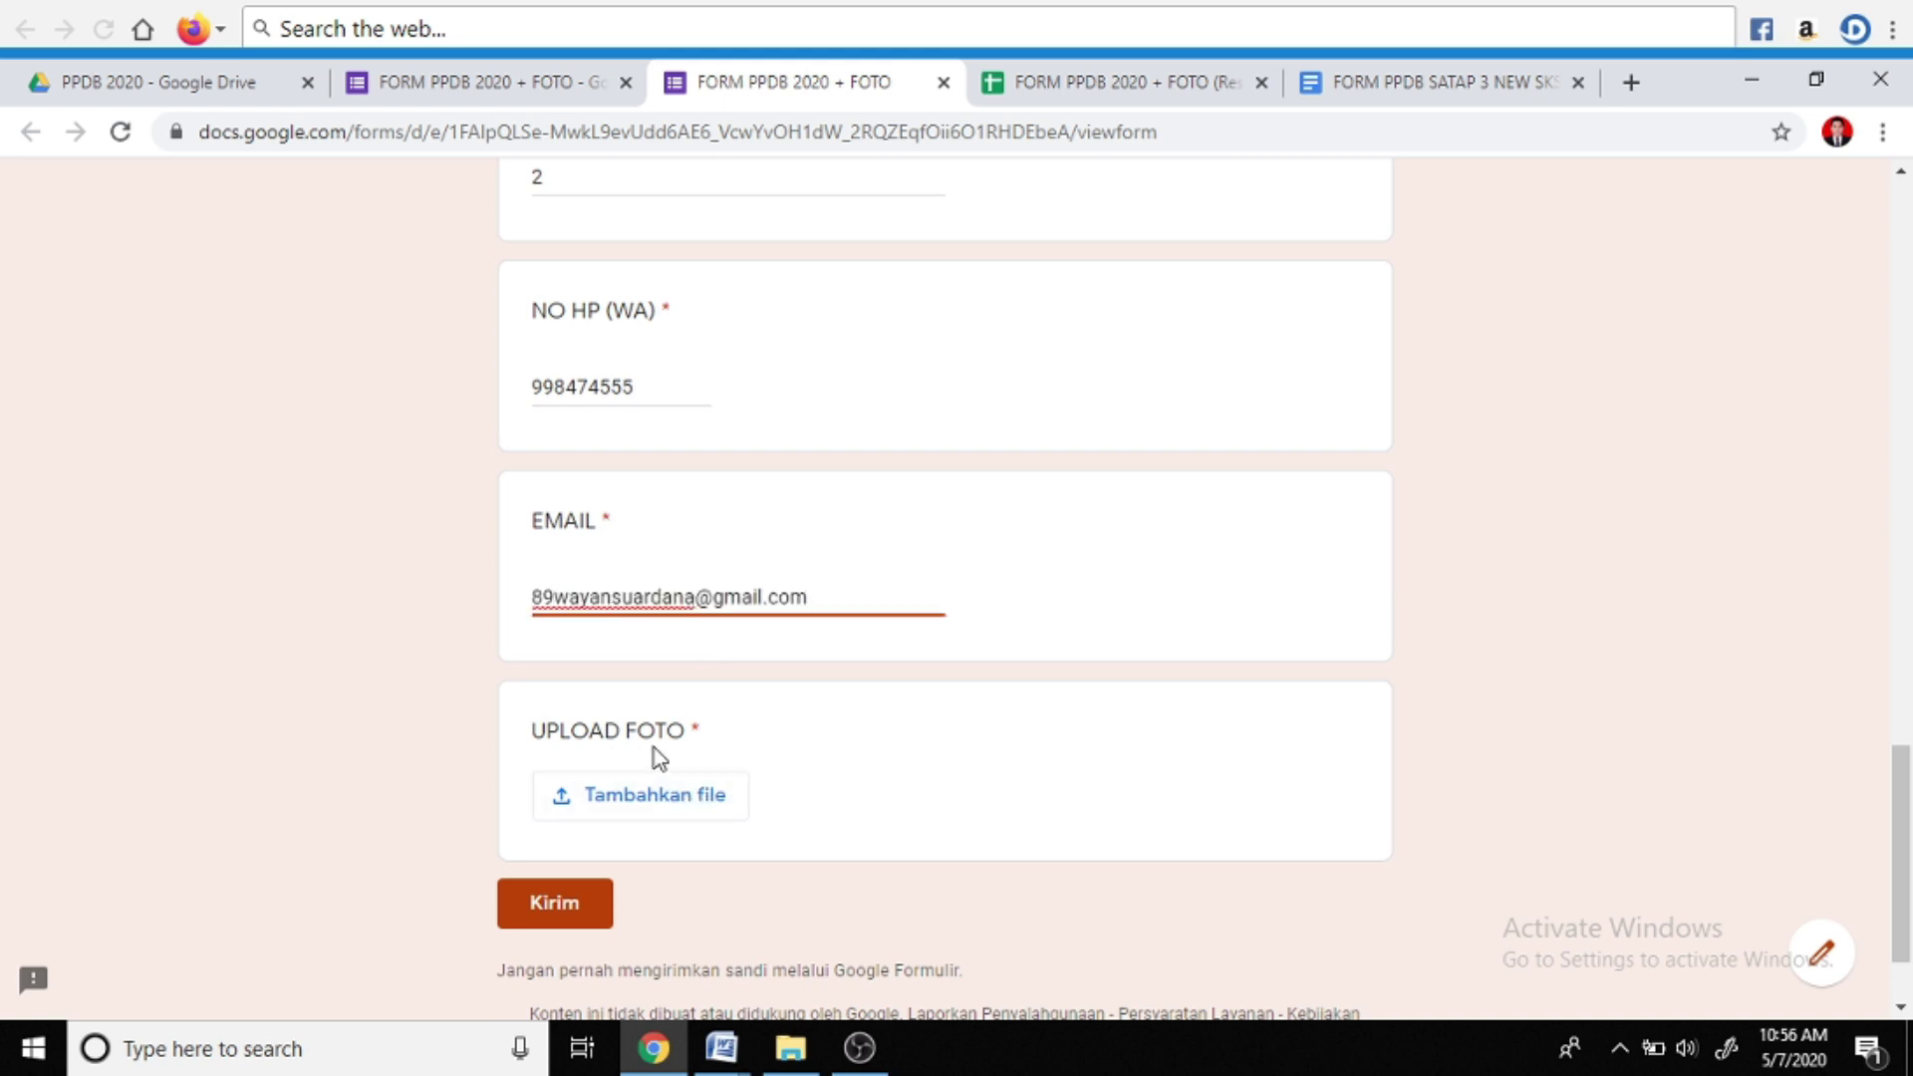
# Upload photo JPEG_20190909_235008_.png, submit the form, and switch to the responses spreadsheet
pyautogui.click(630, 797)
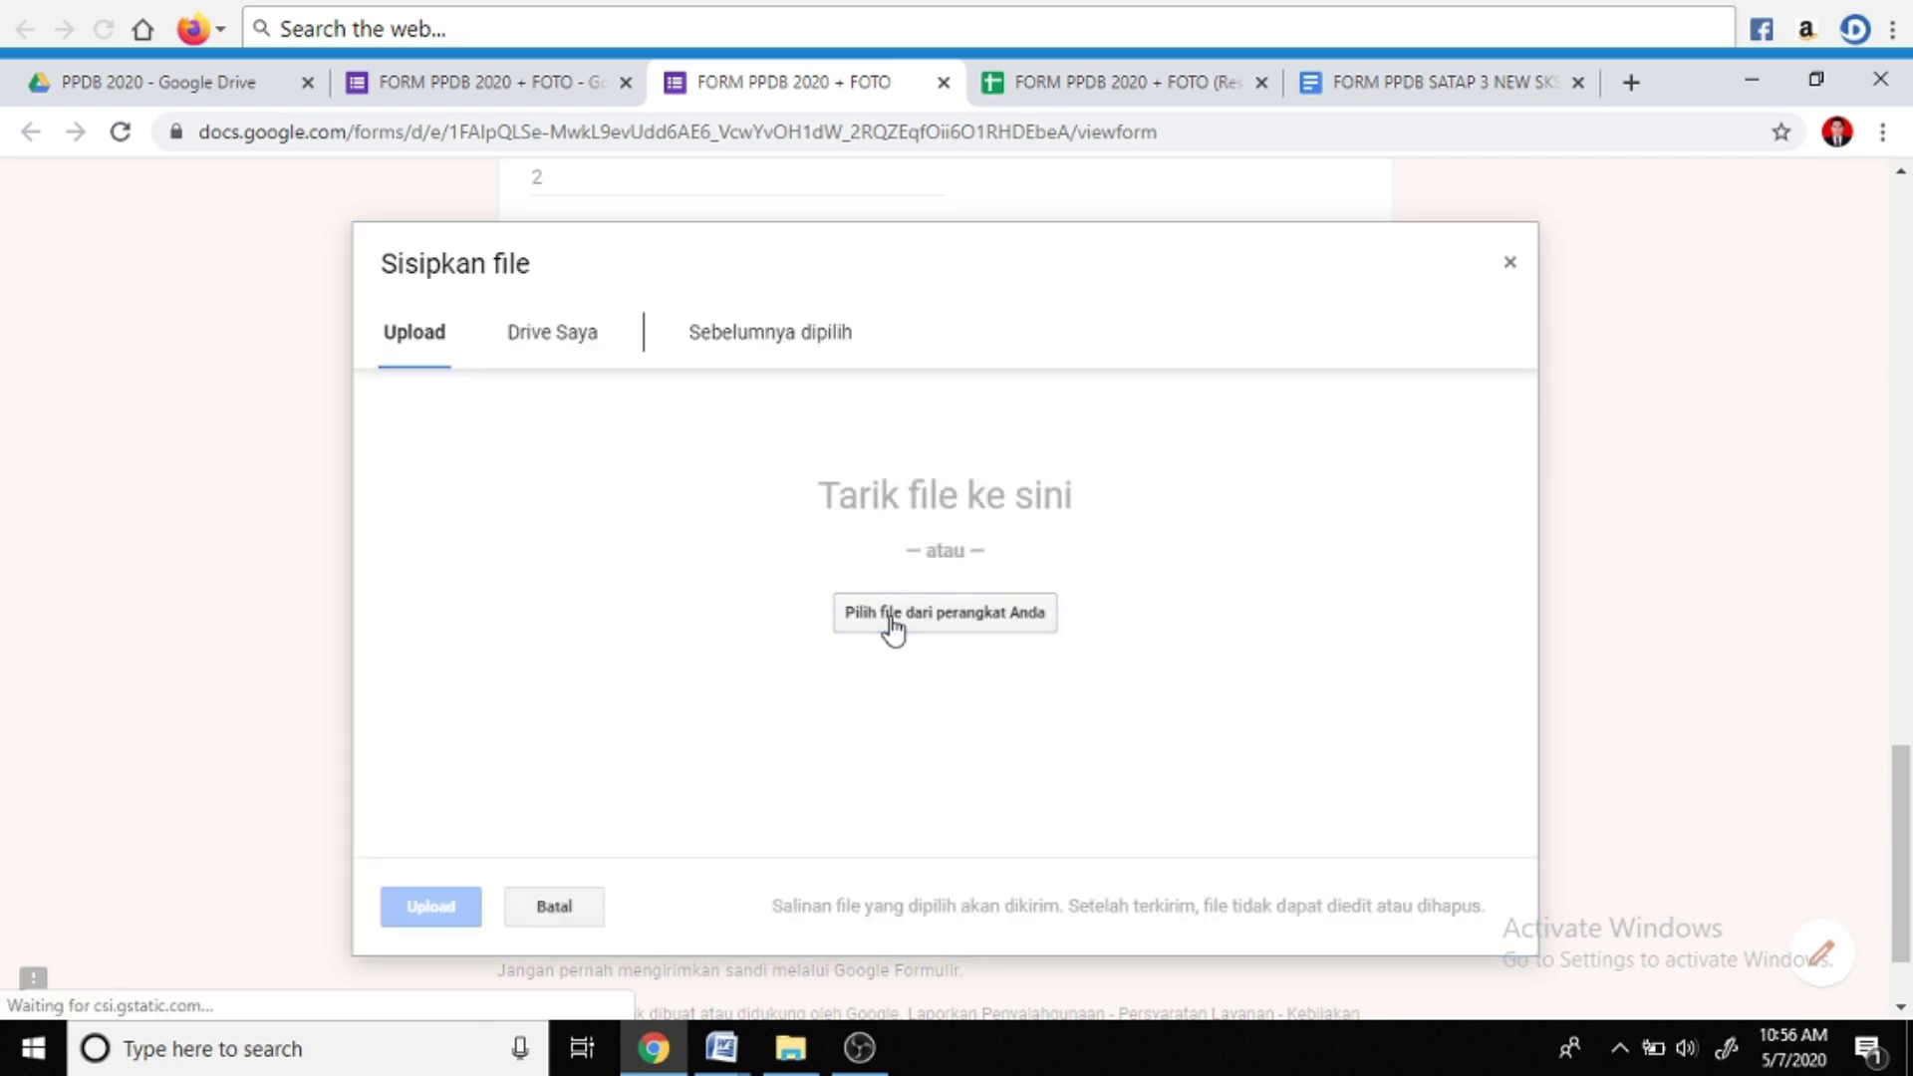
pyautogui.click(891, 614)
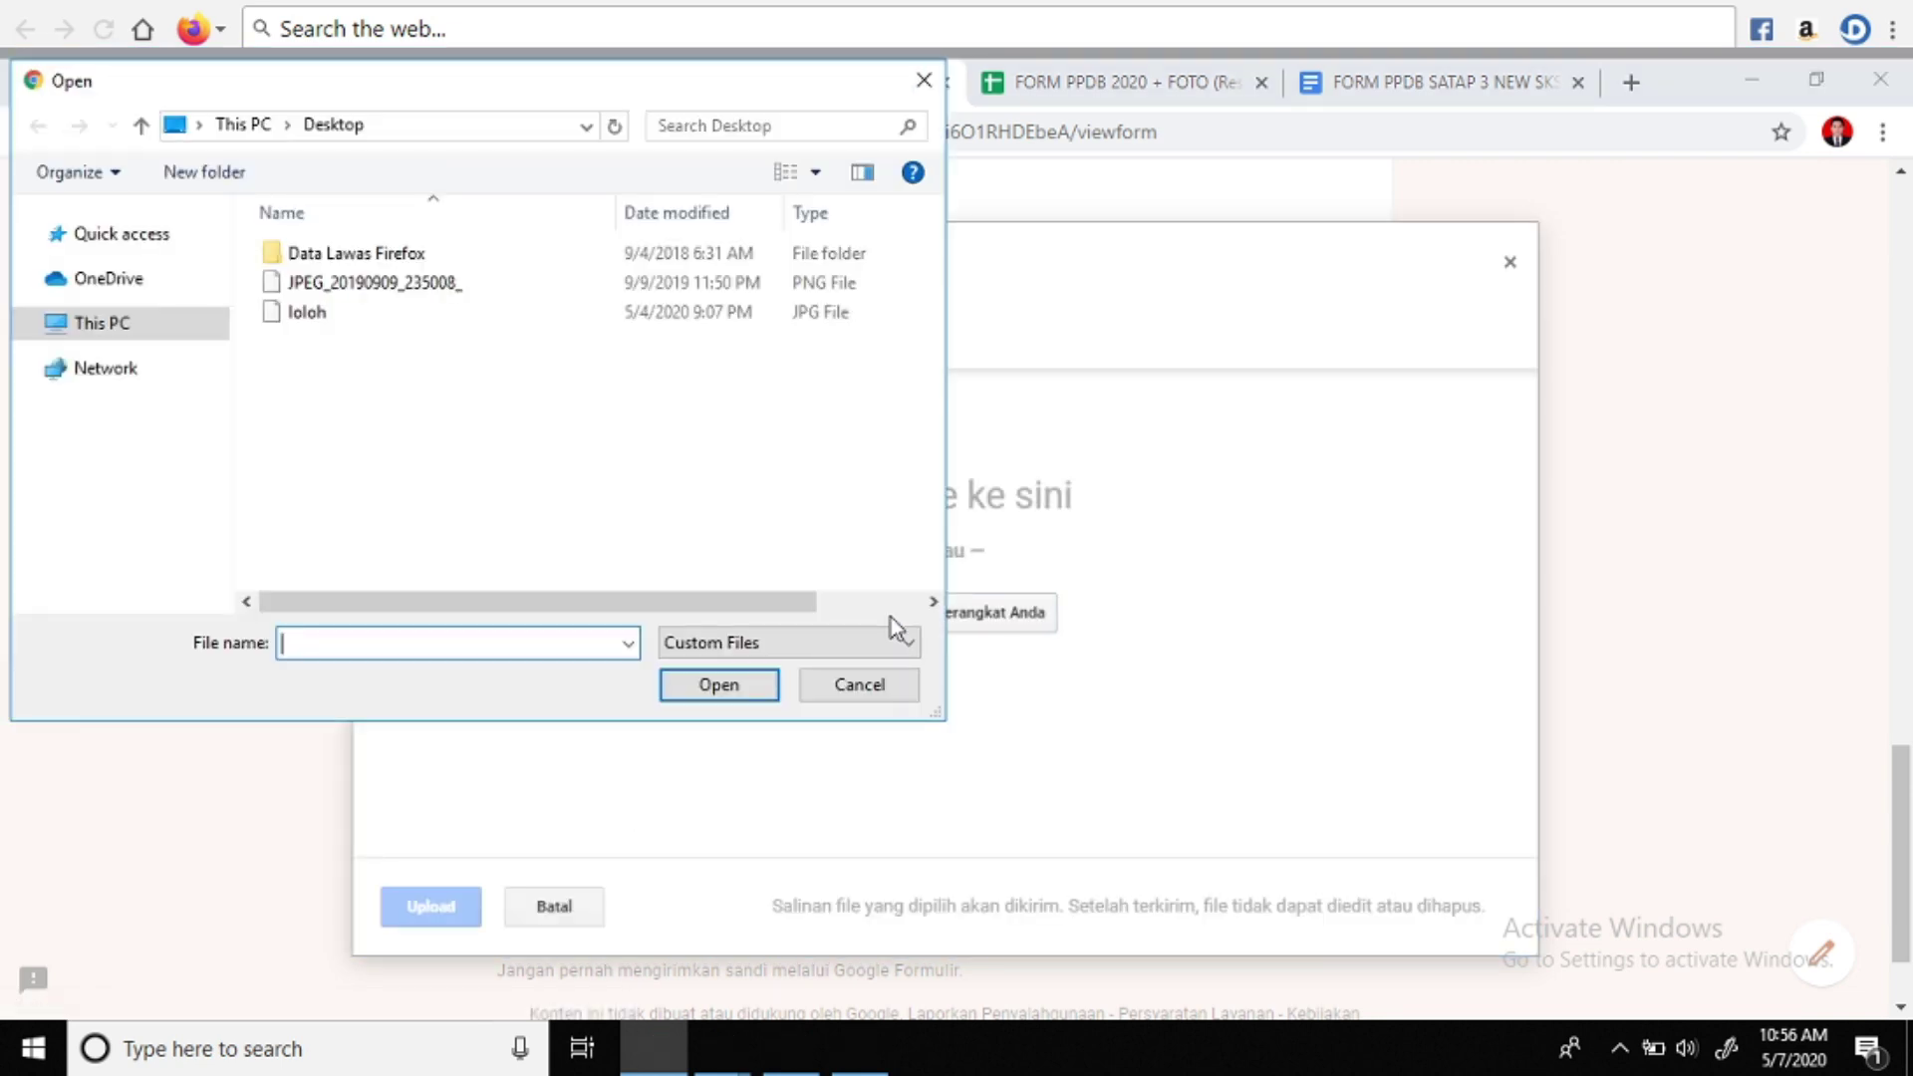
pyautogui.click(649, 290)
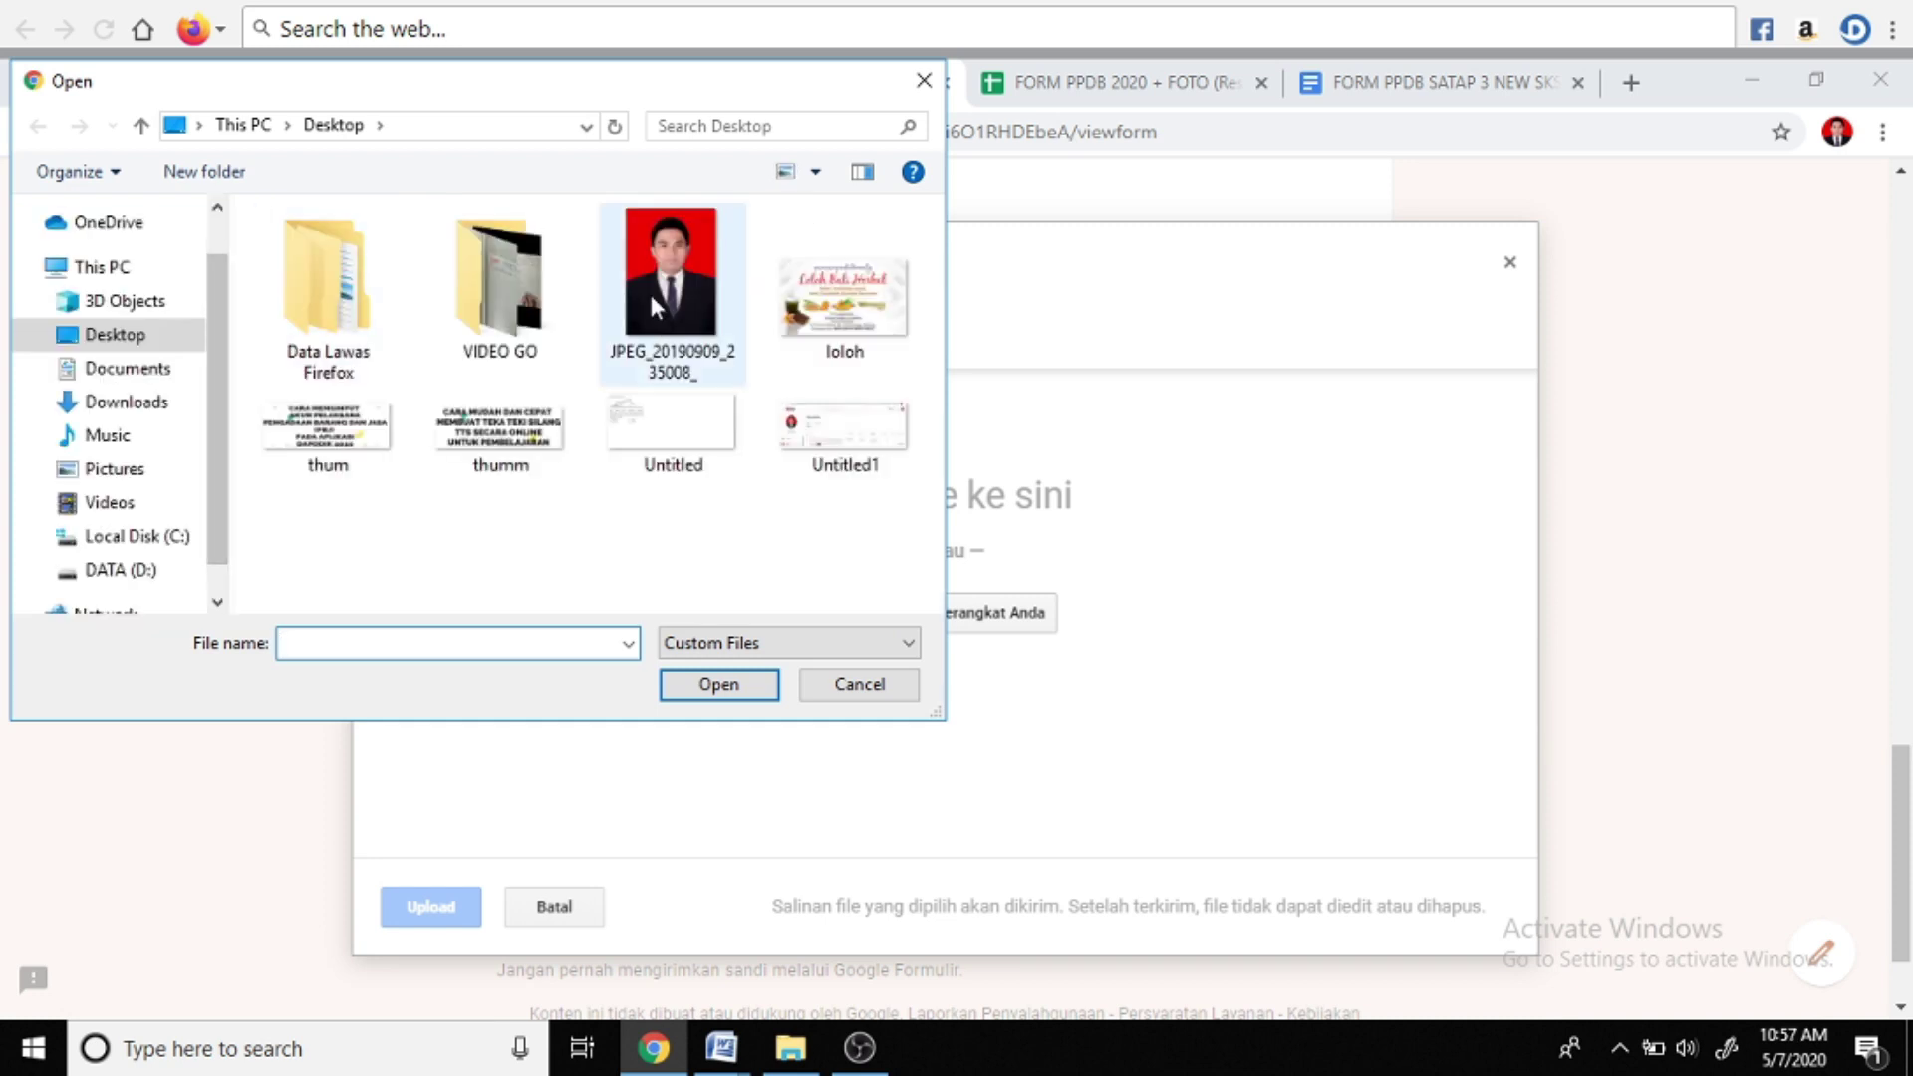
pyautogui.click(713, 686)
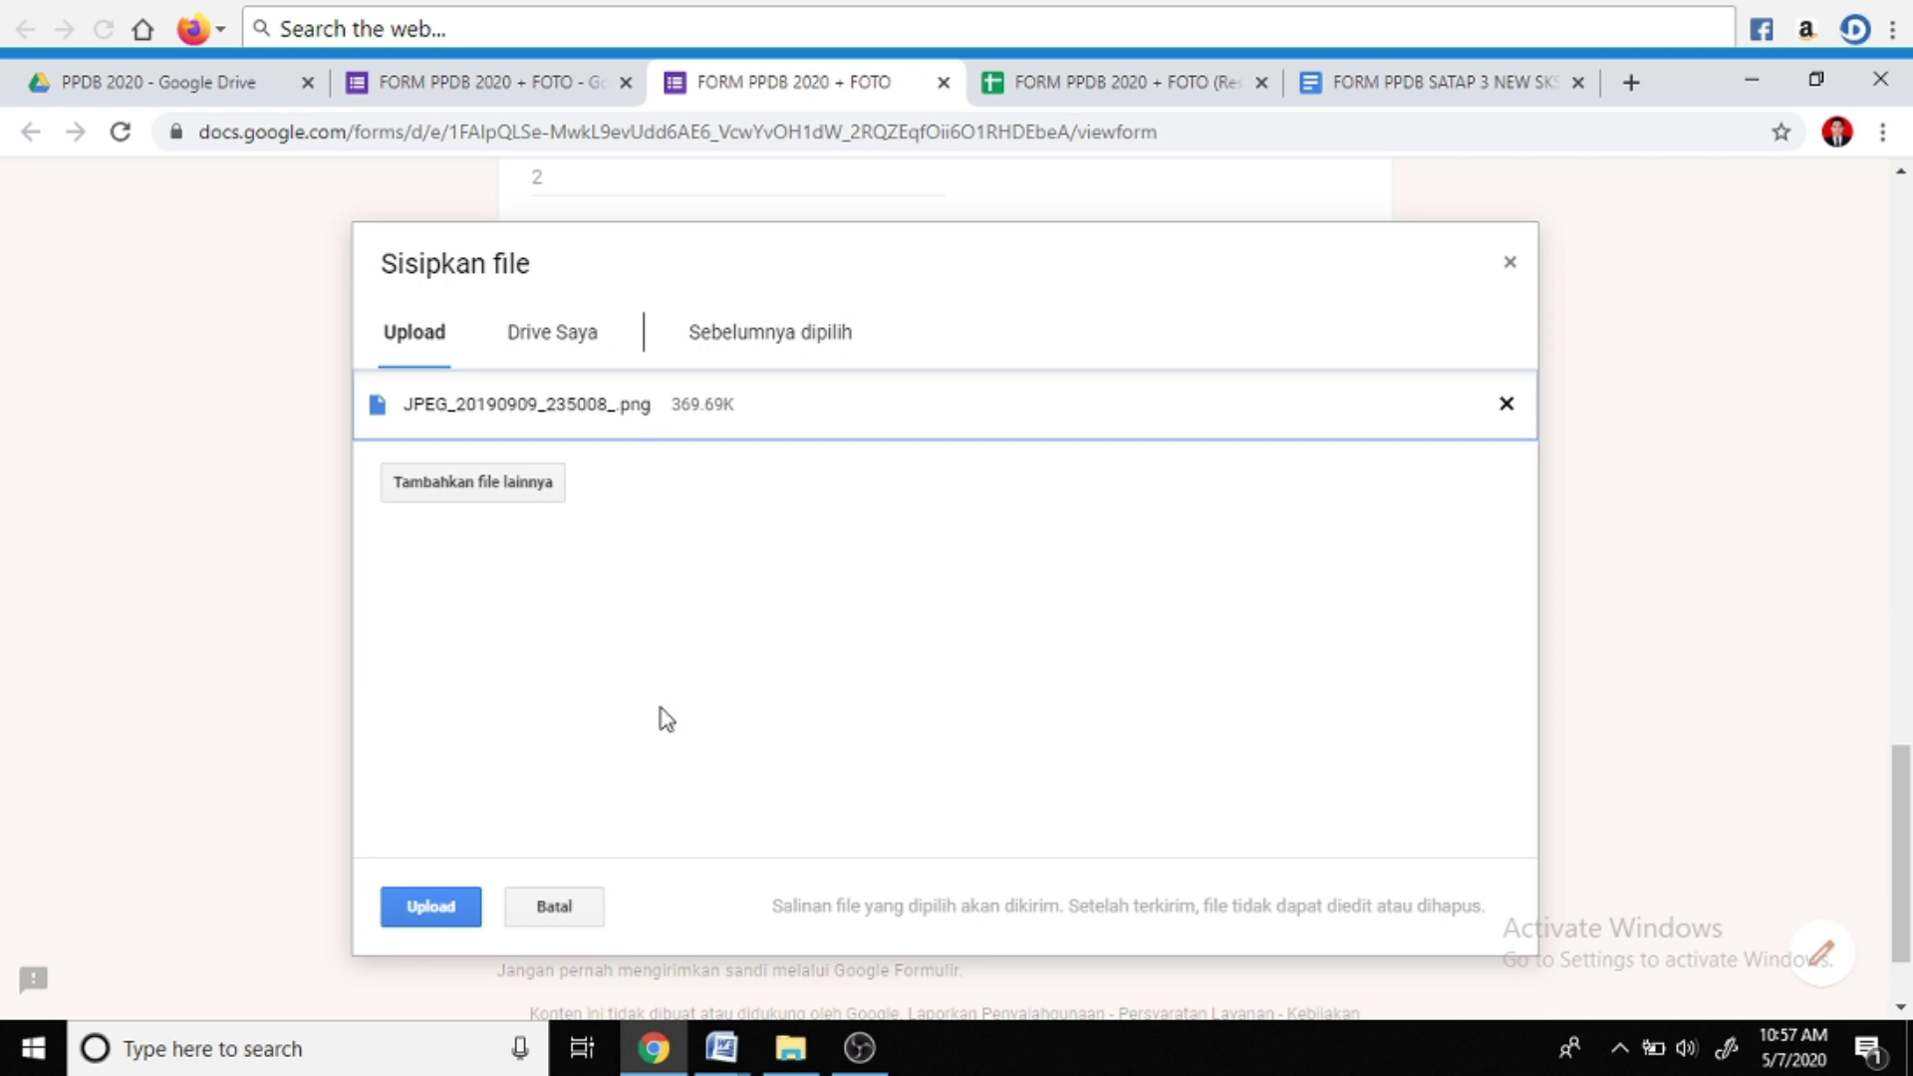
pyautogui.click(467, 902)
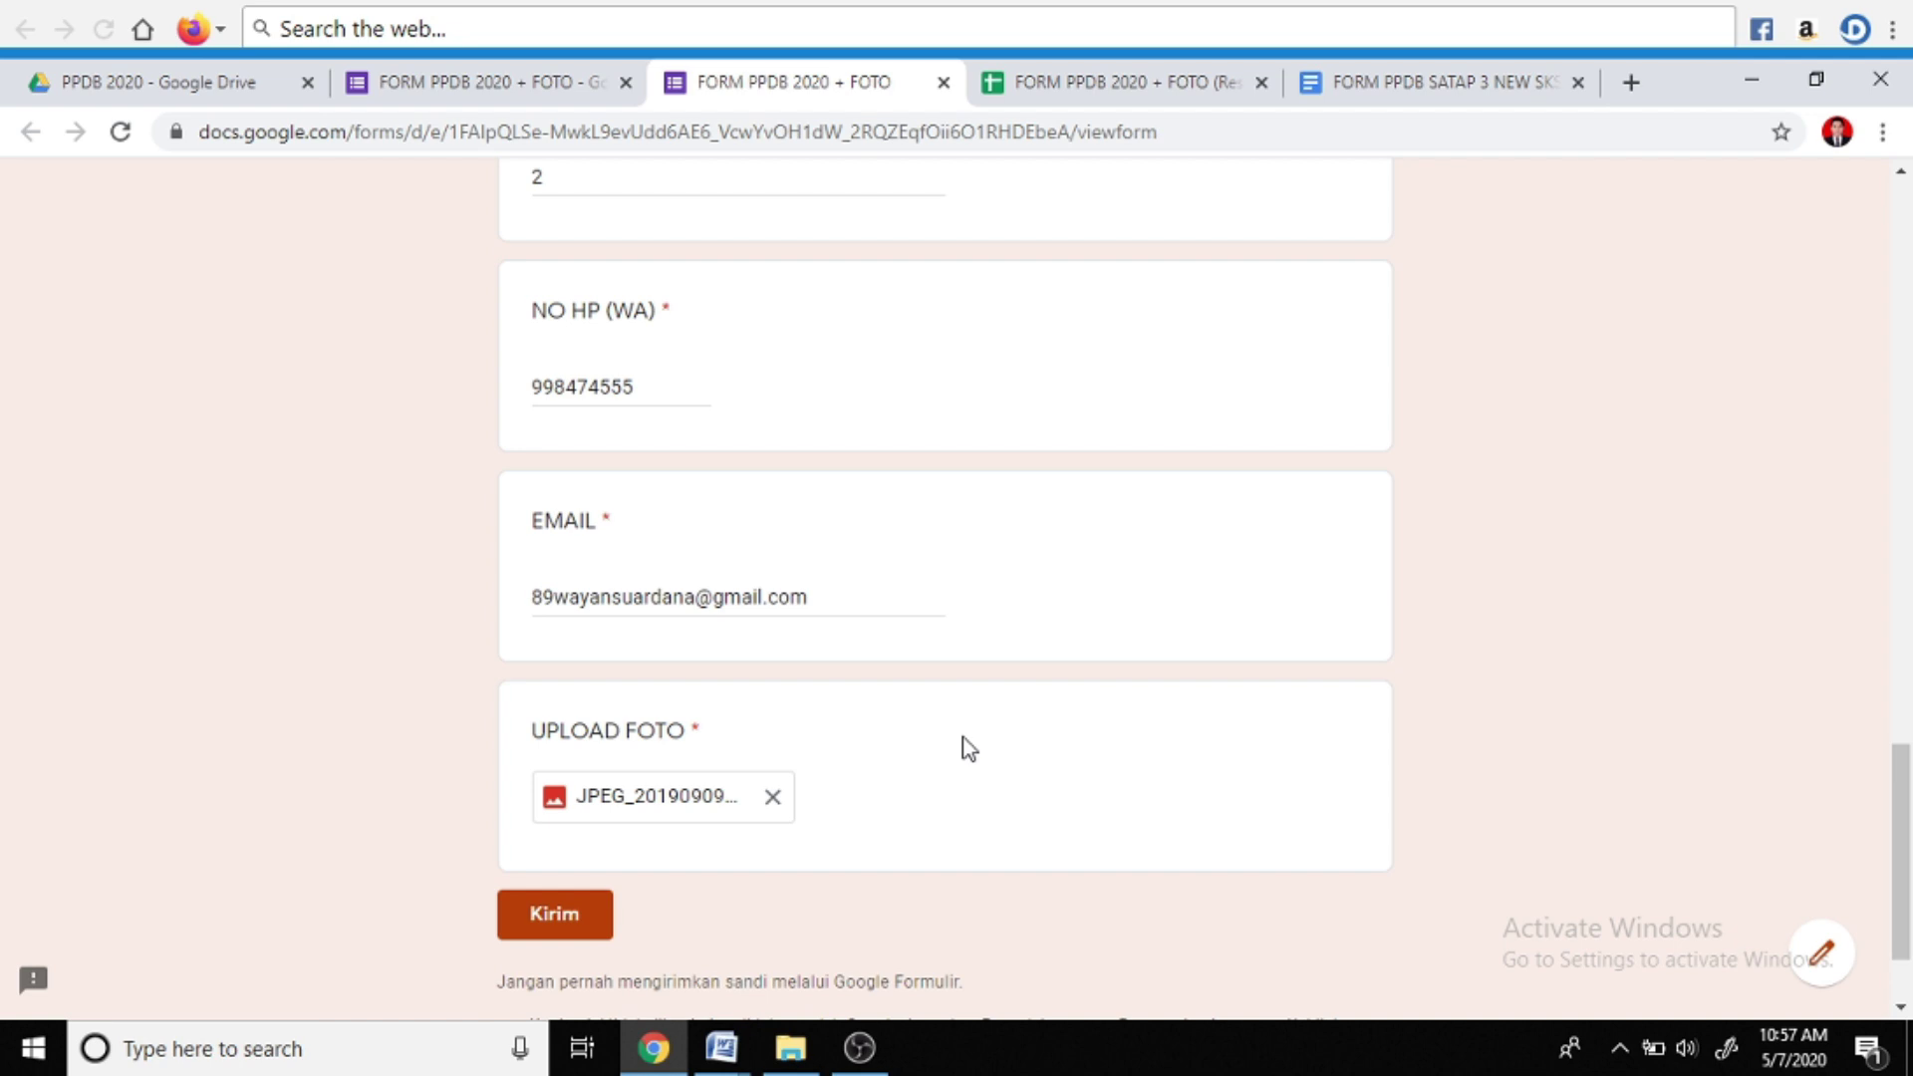
pyautogui.click(576, 923)
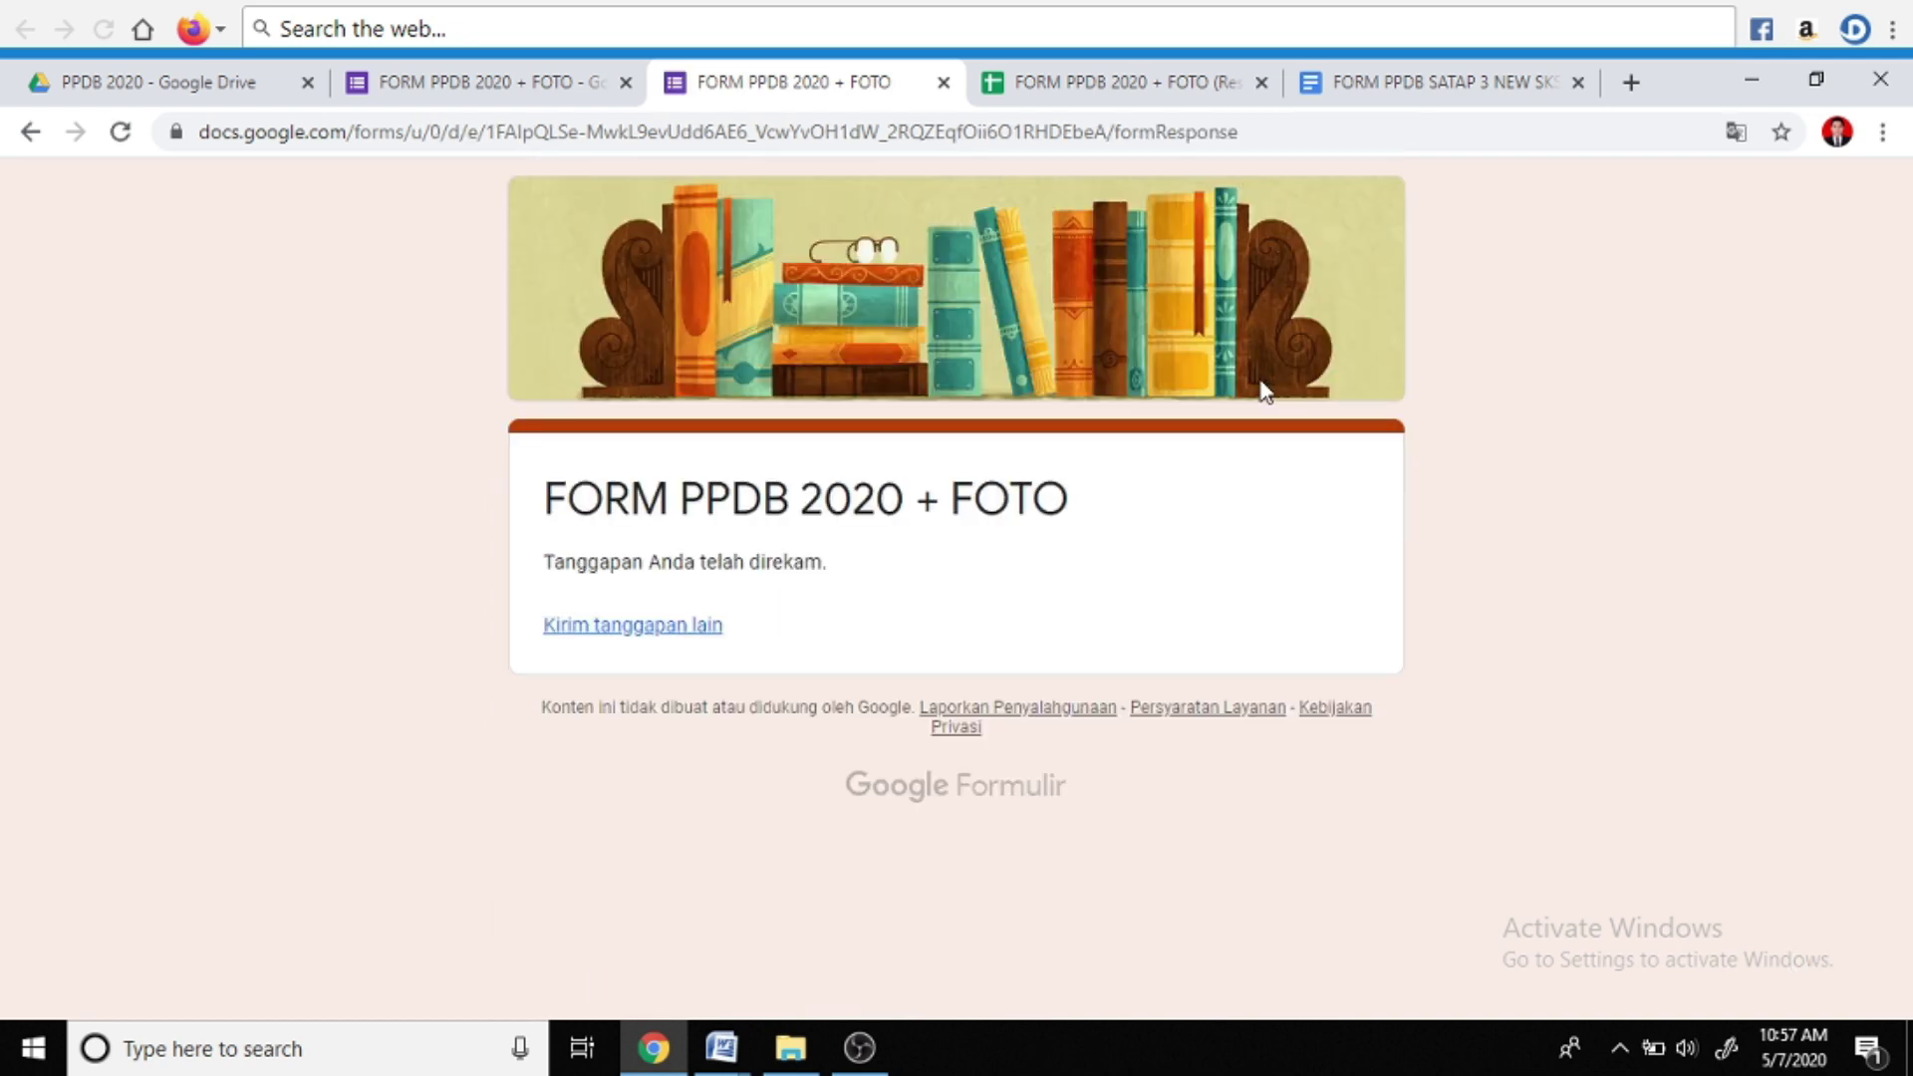
pyautogui.click(1168, 83)
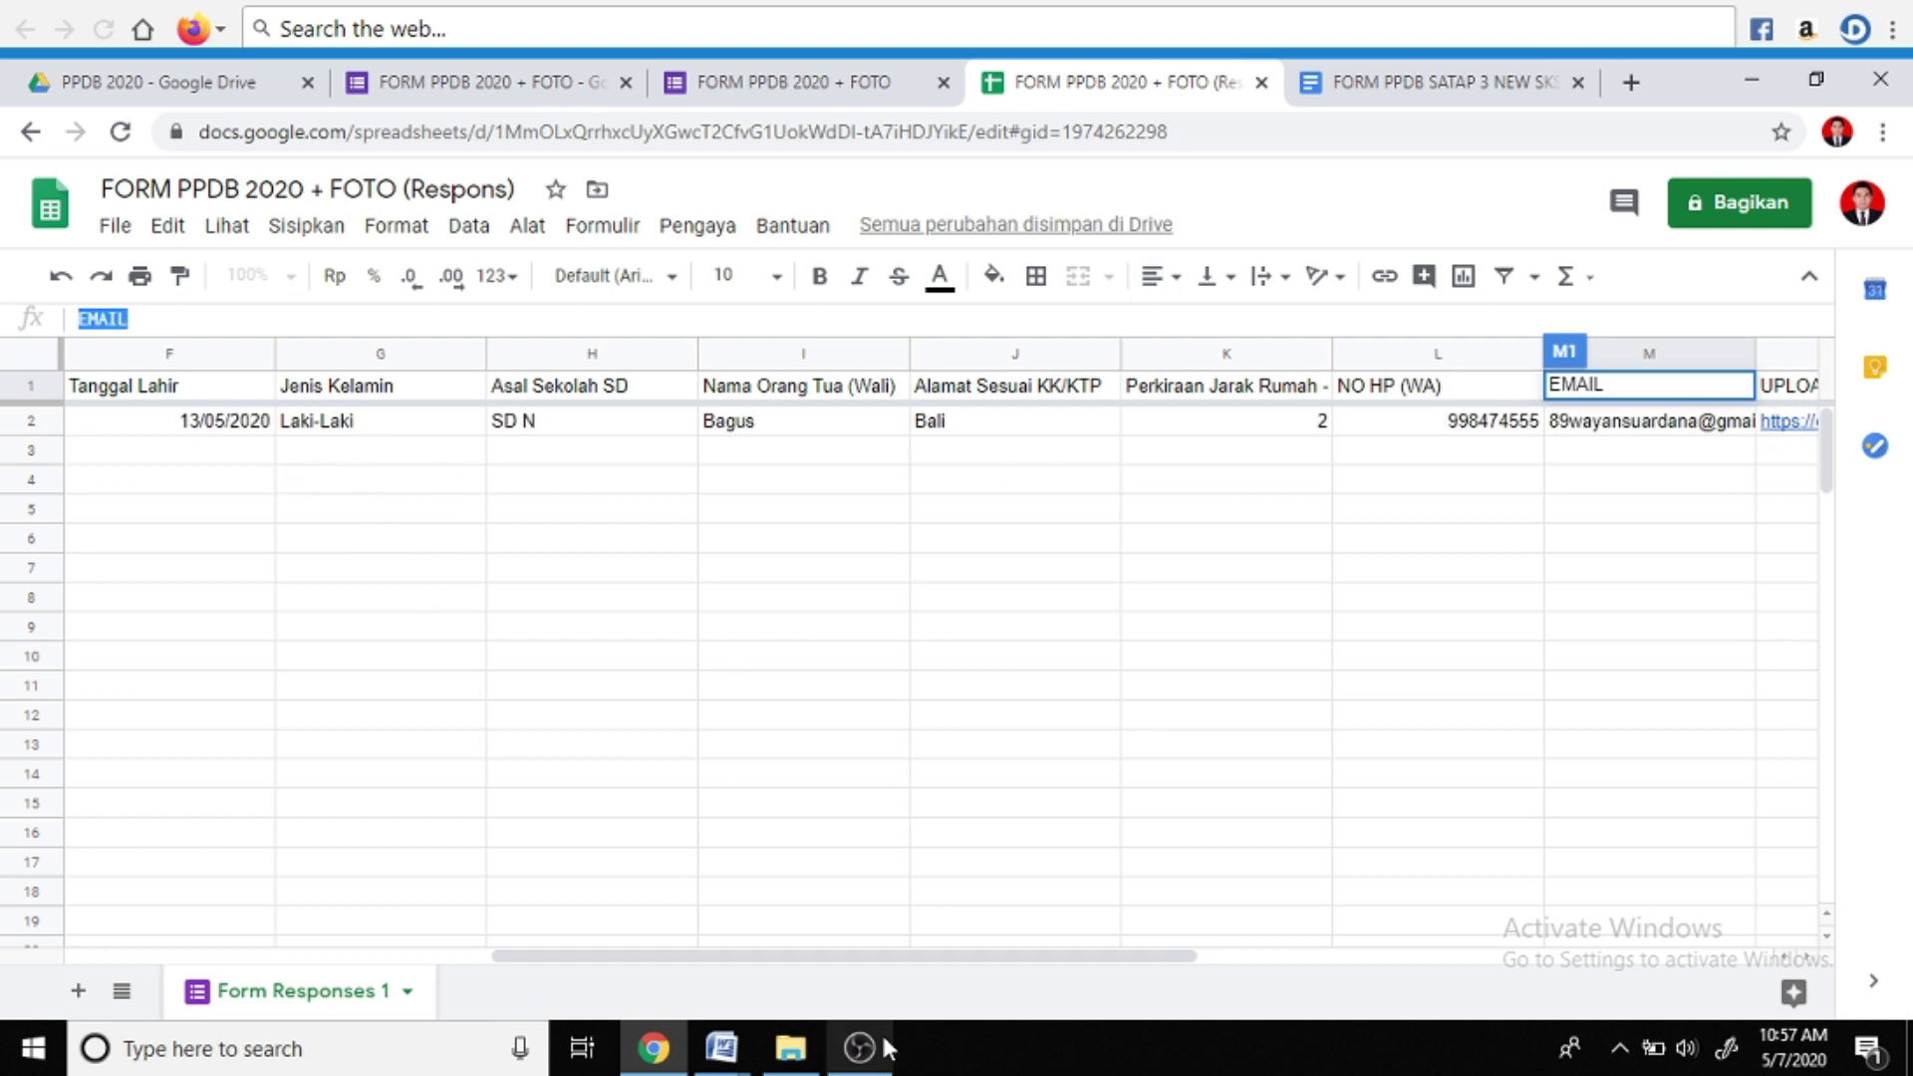
# Open the merged BUKTI PPDB document link from row 2's AutoCrat columns in a new tab
pyautogui.moveTo(859, 959); pyautogui.dragTo(431, 965)
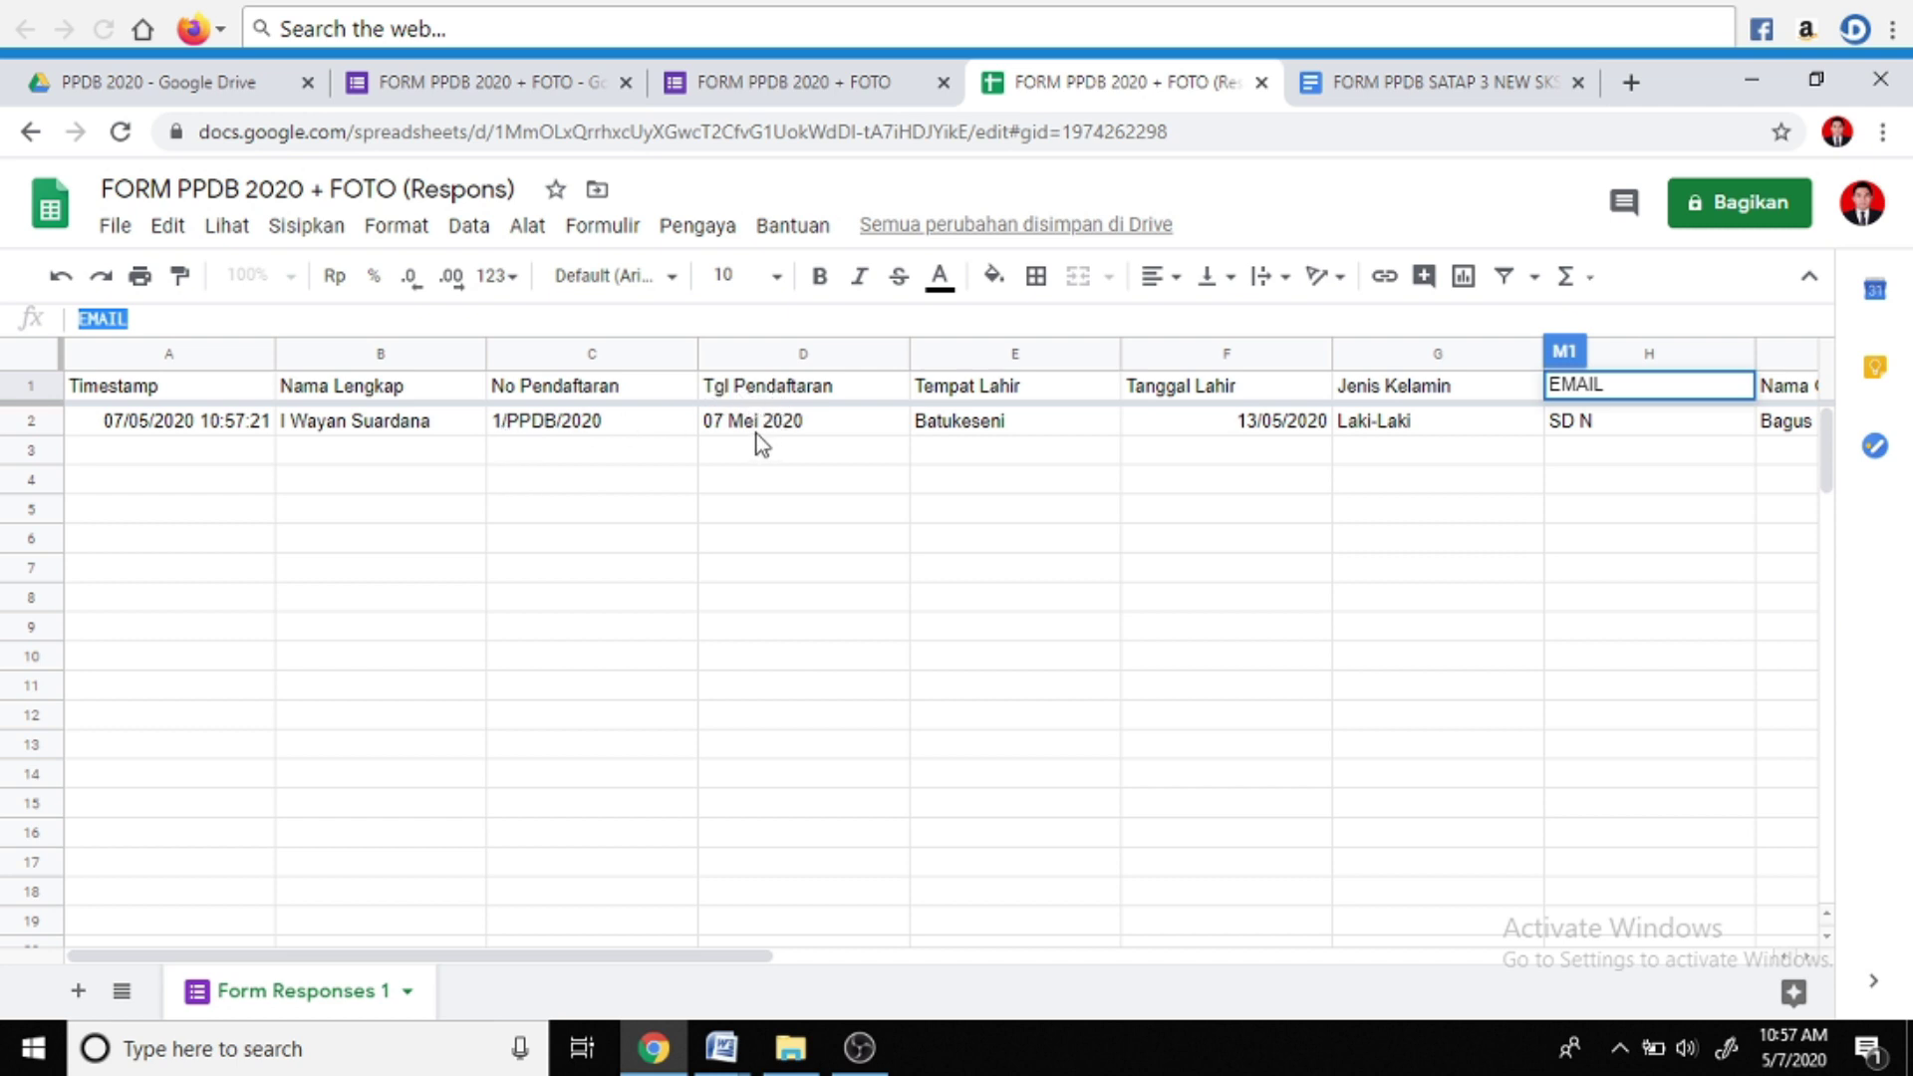
pyautogui.moveTo(555, 956); pyautogui.dragTo(1208, 957)
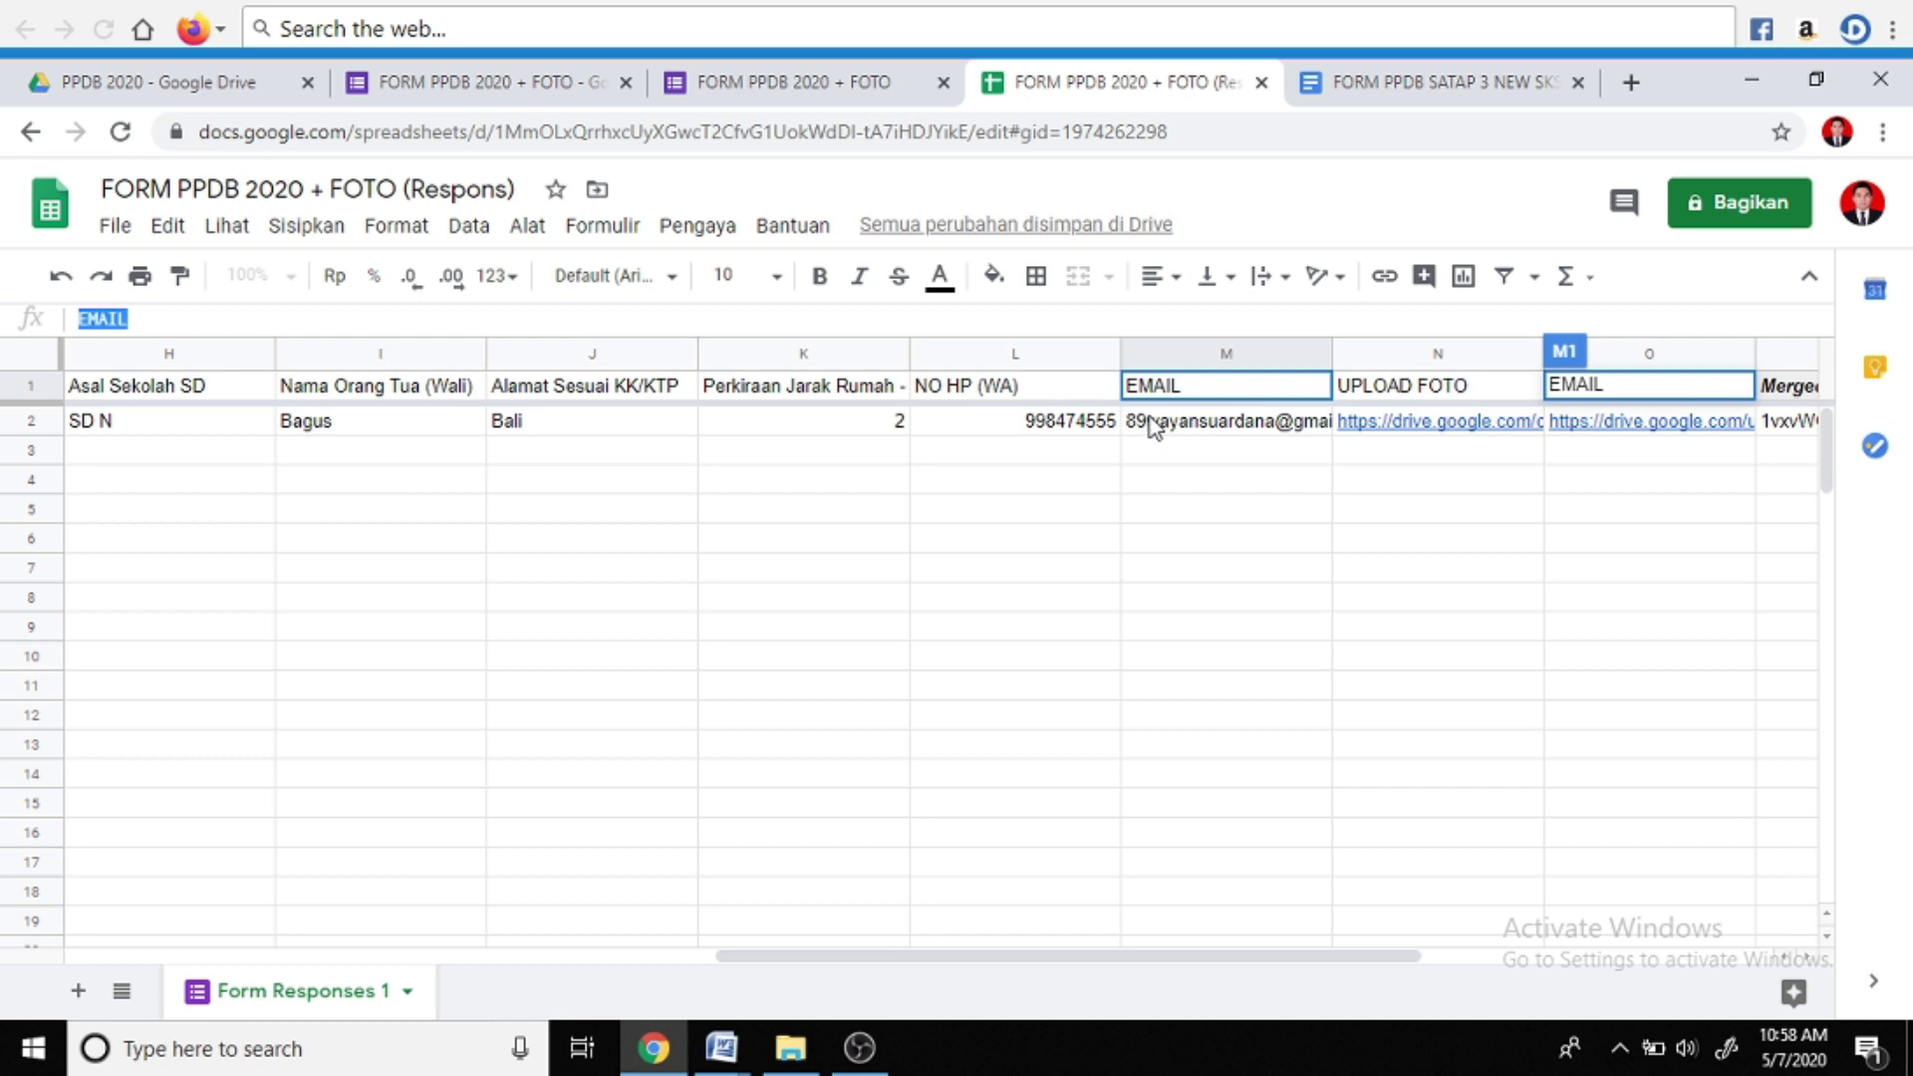
pyautogui.moveTo(791, 958); pyautogui.dragTo(1193, 434)
pyautogui.moveTo(1191, 432)
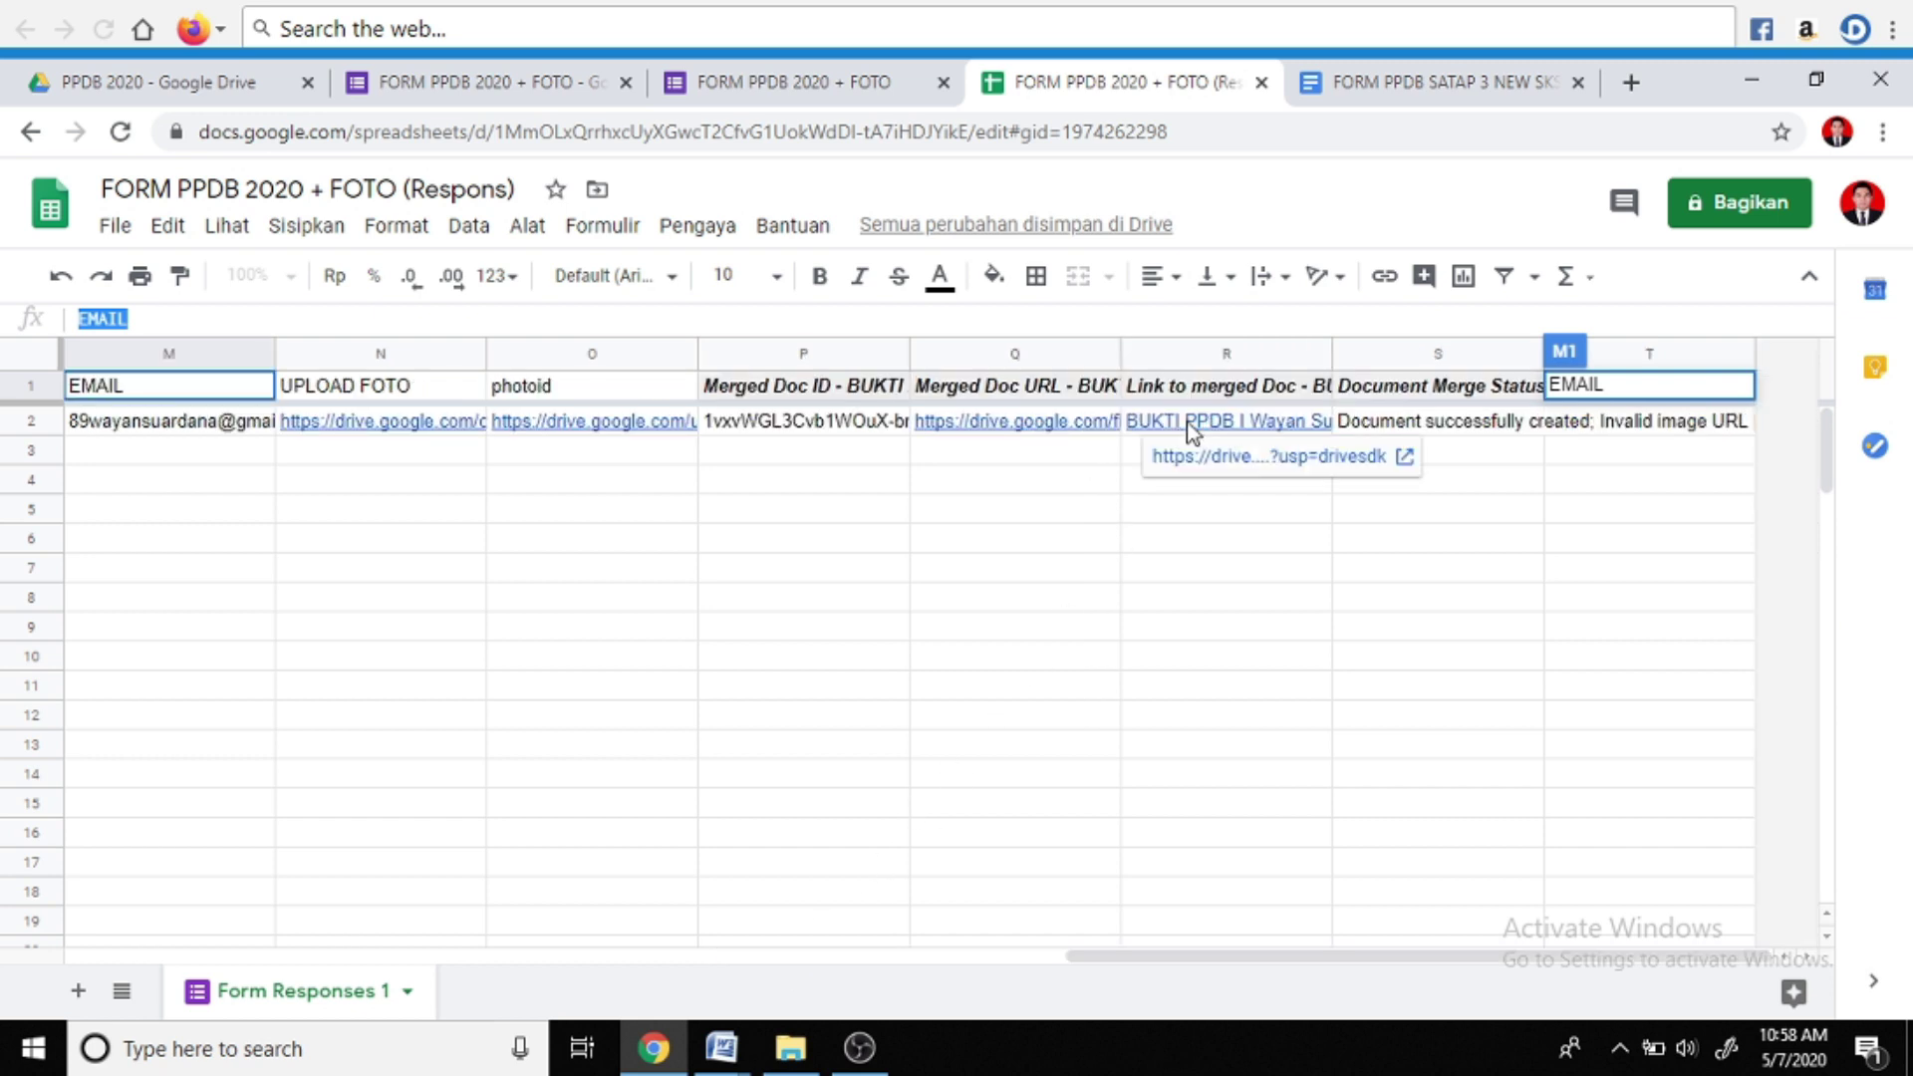
pyautogui.click(1189, 423)
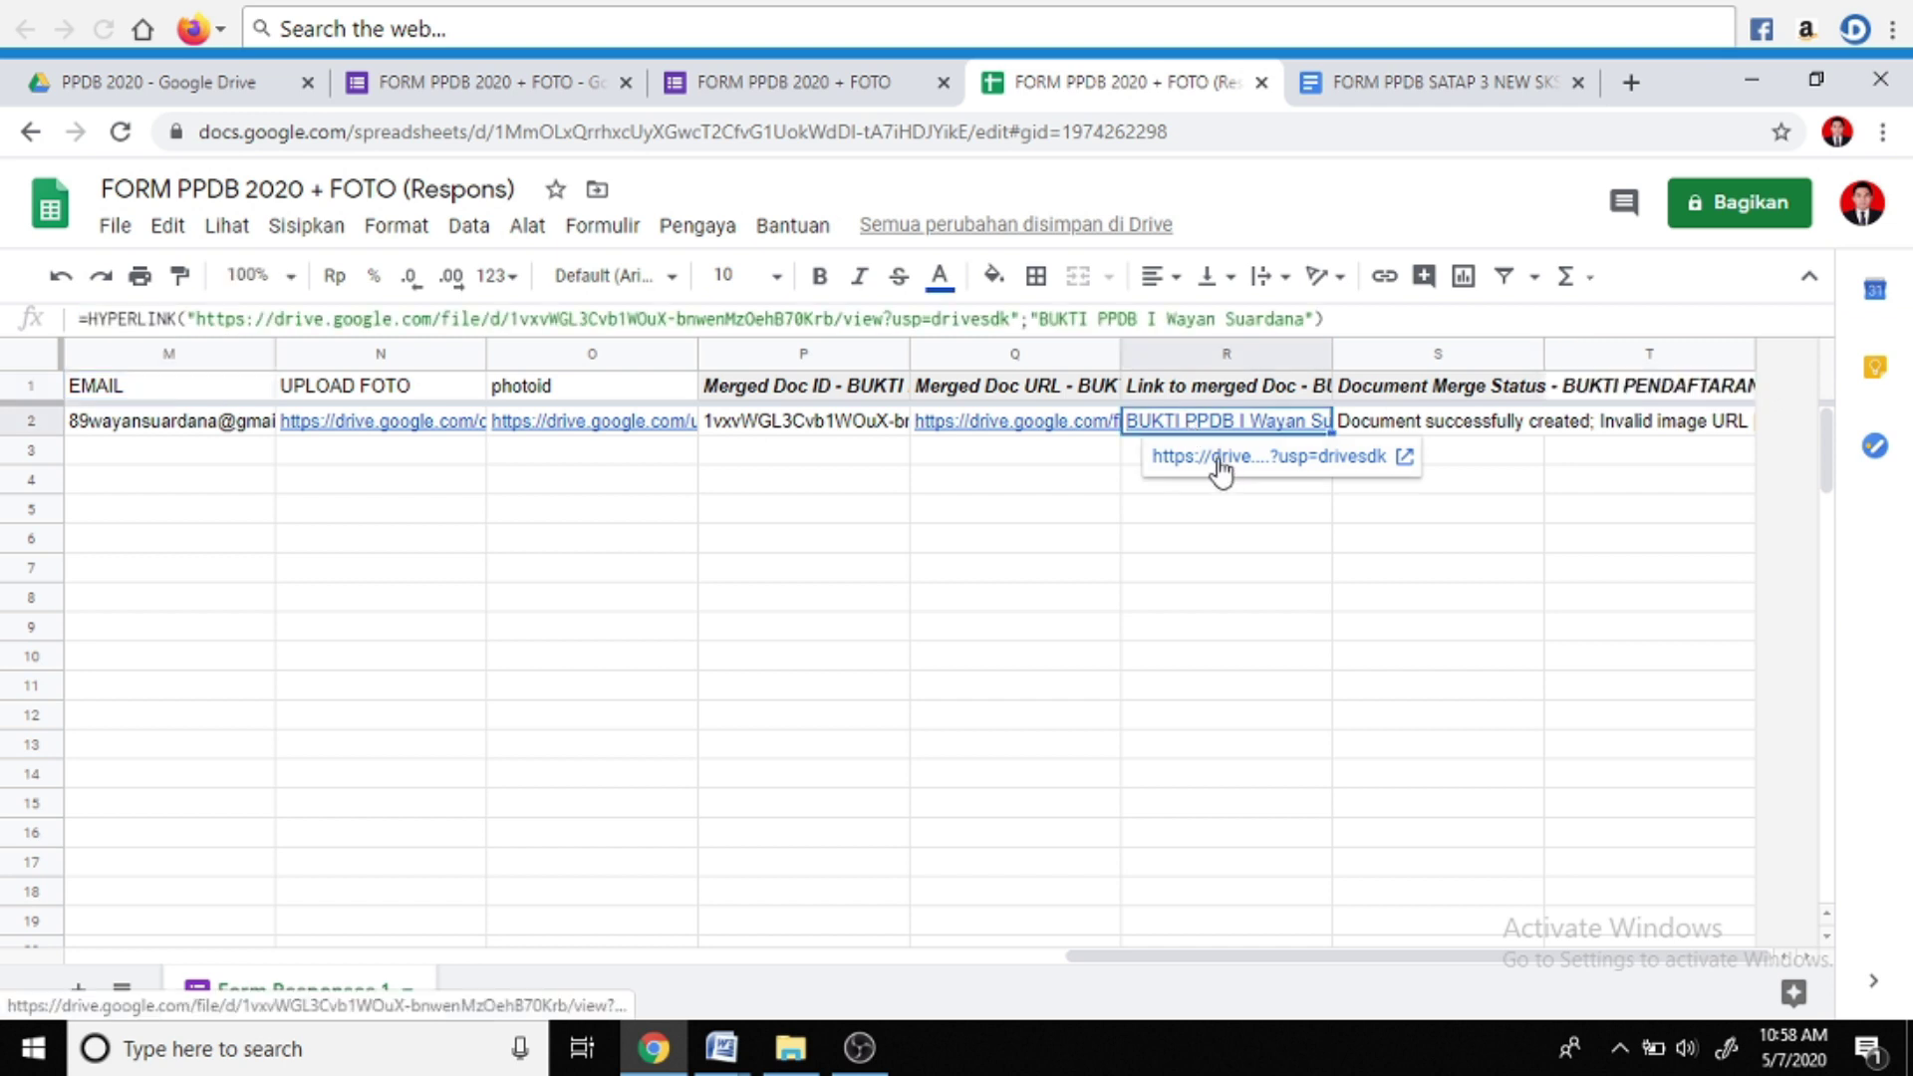
pyautogui.click(1220, 460)
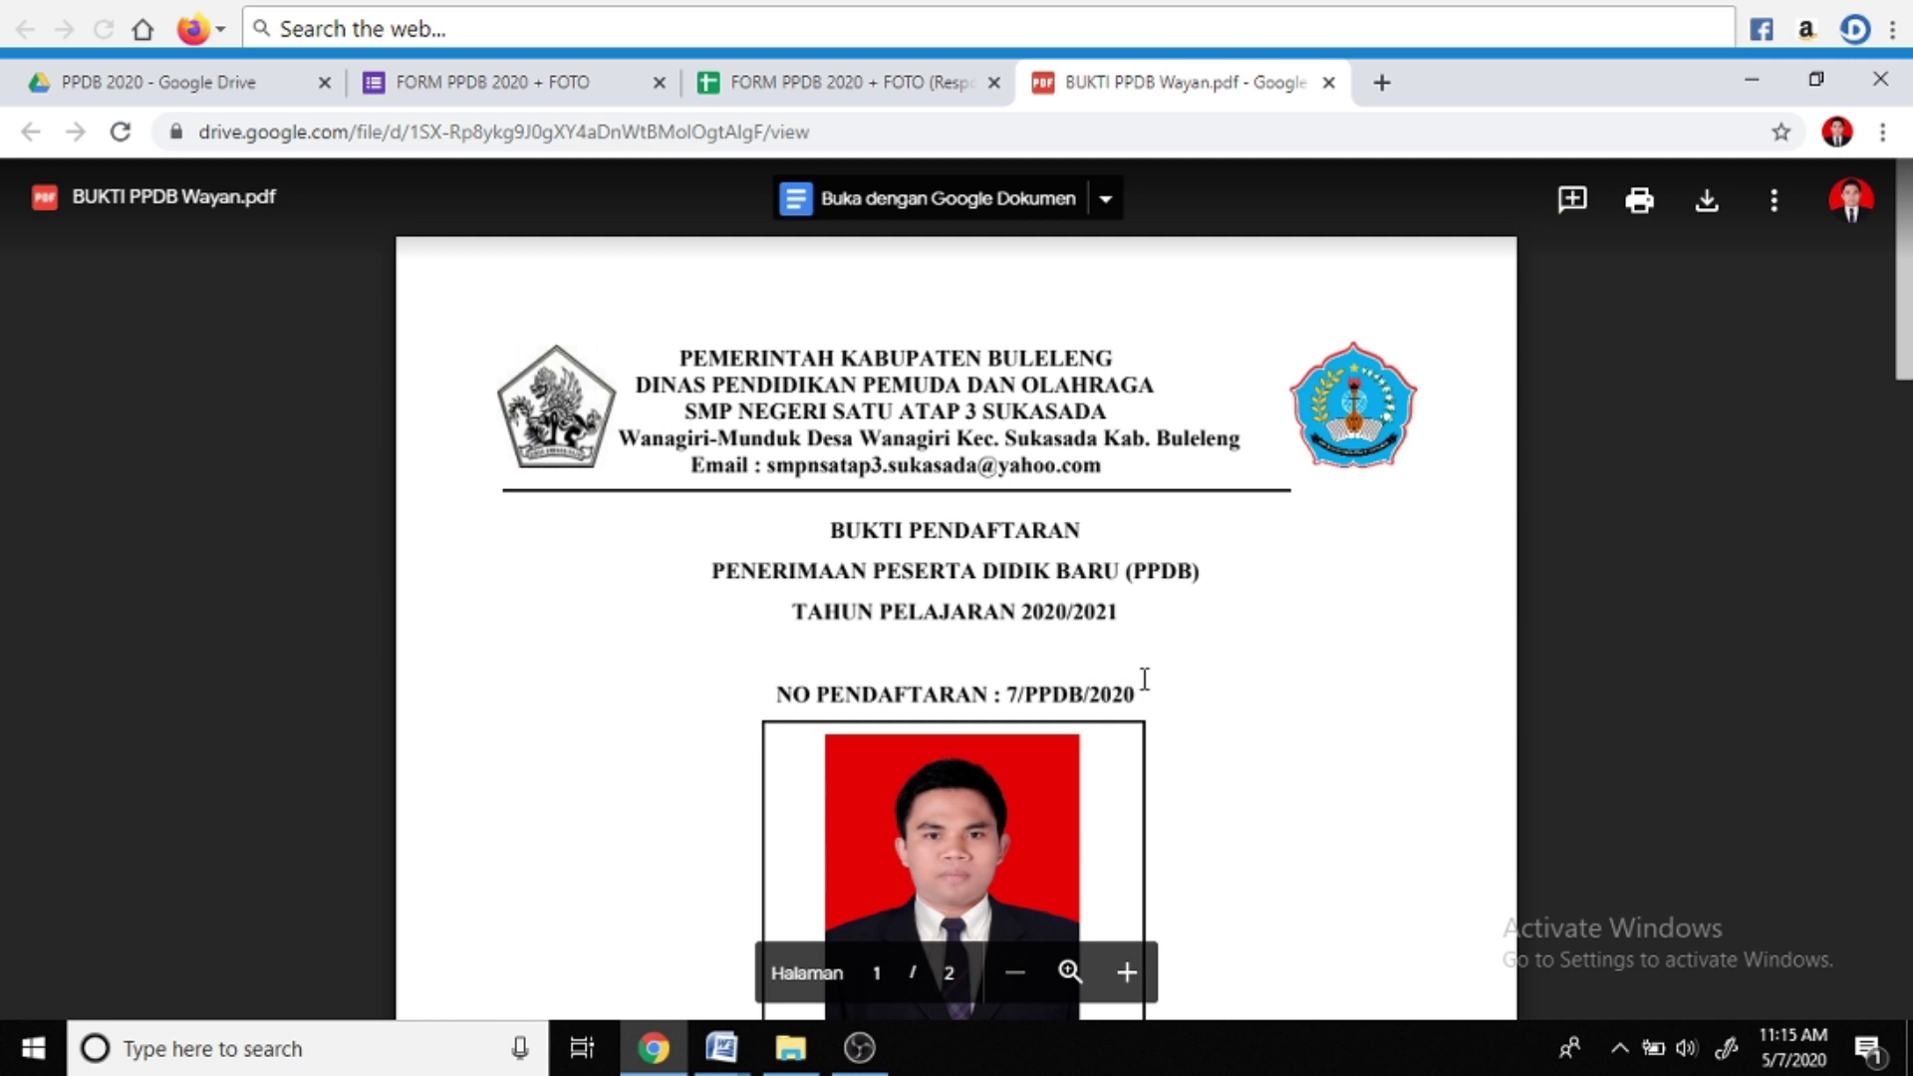
pyautogui.scroll(-3, 1144, 675)
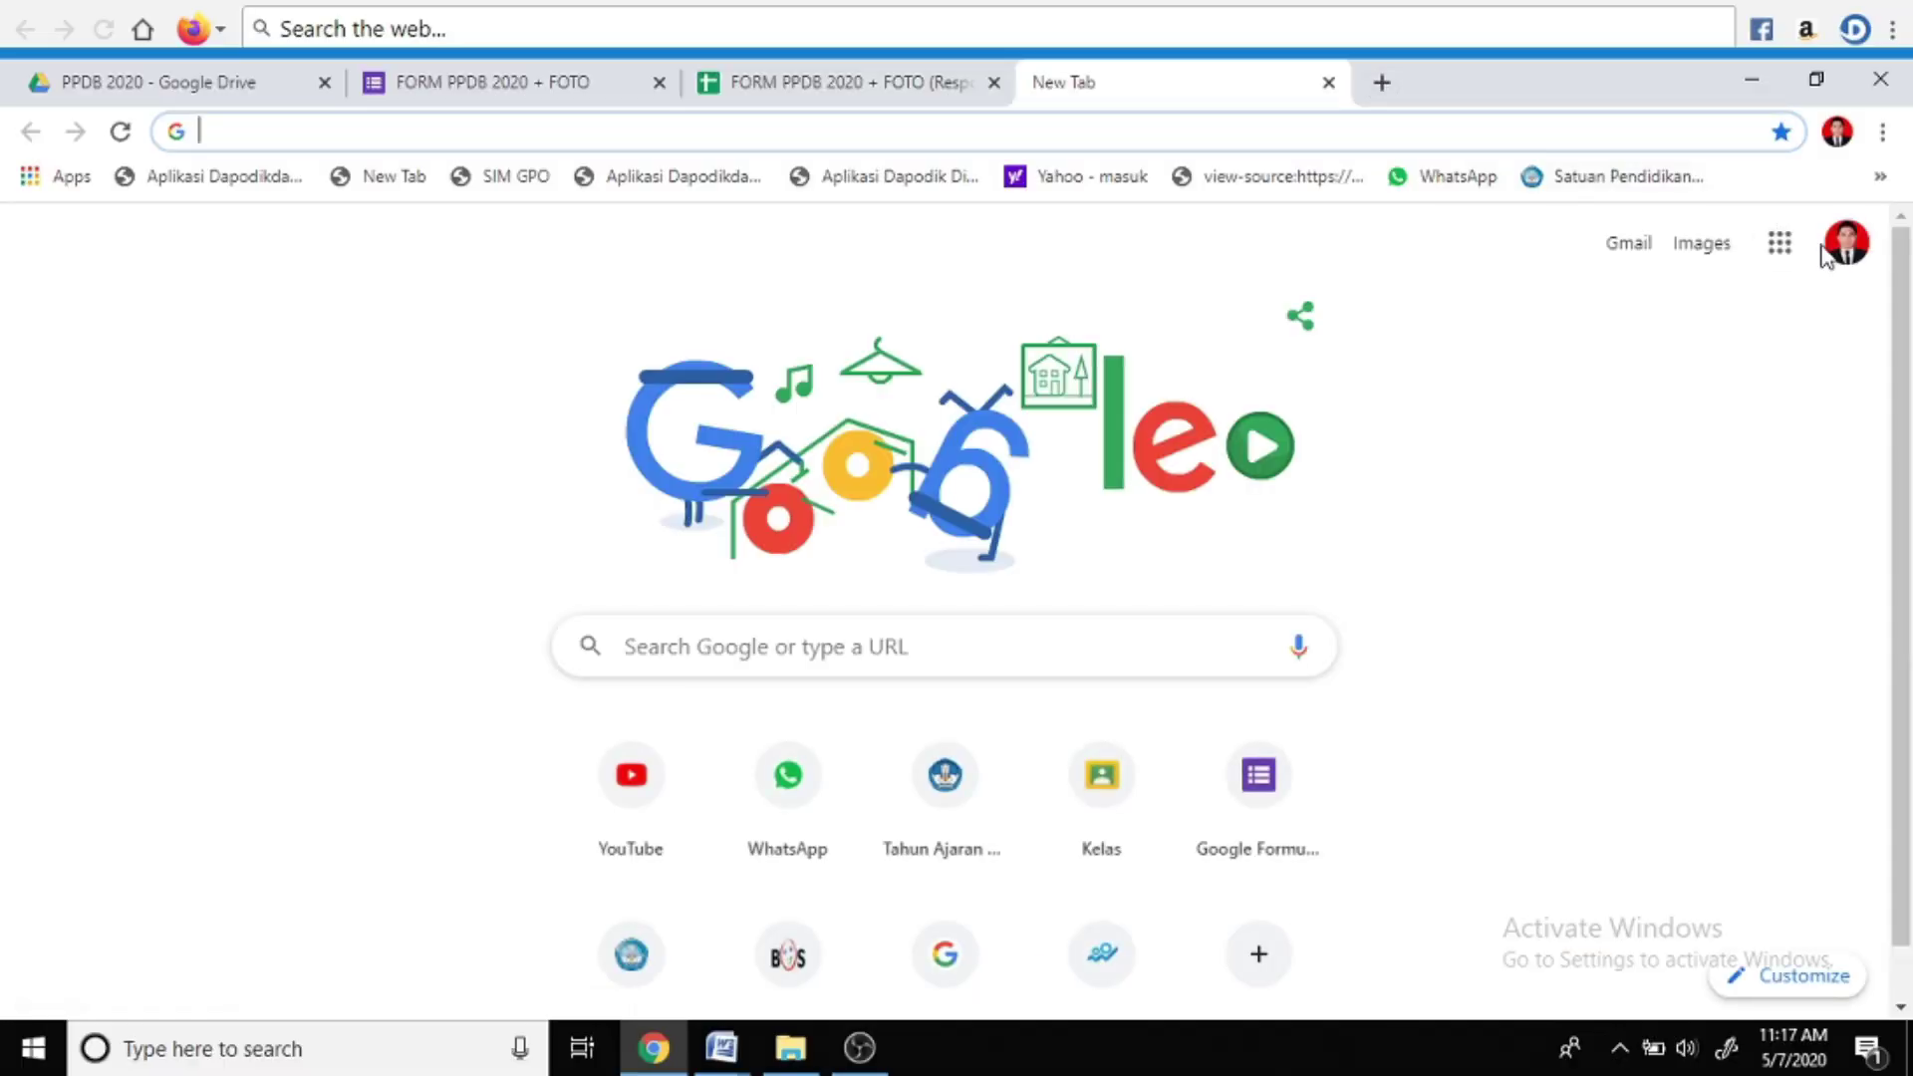
# Go to the Gmail inbox through the Google apps menu and dismiss the welcome message
pyautogui.click(1837, 134)
pyautogui.click(1629, 242)
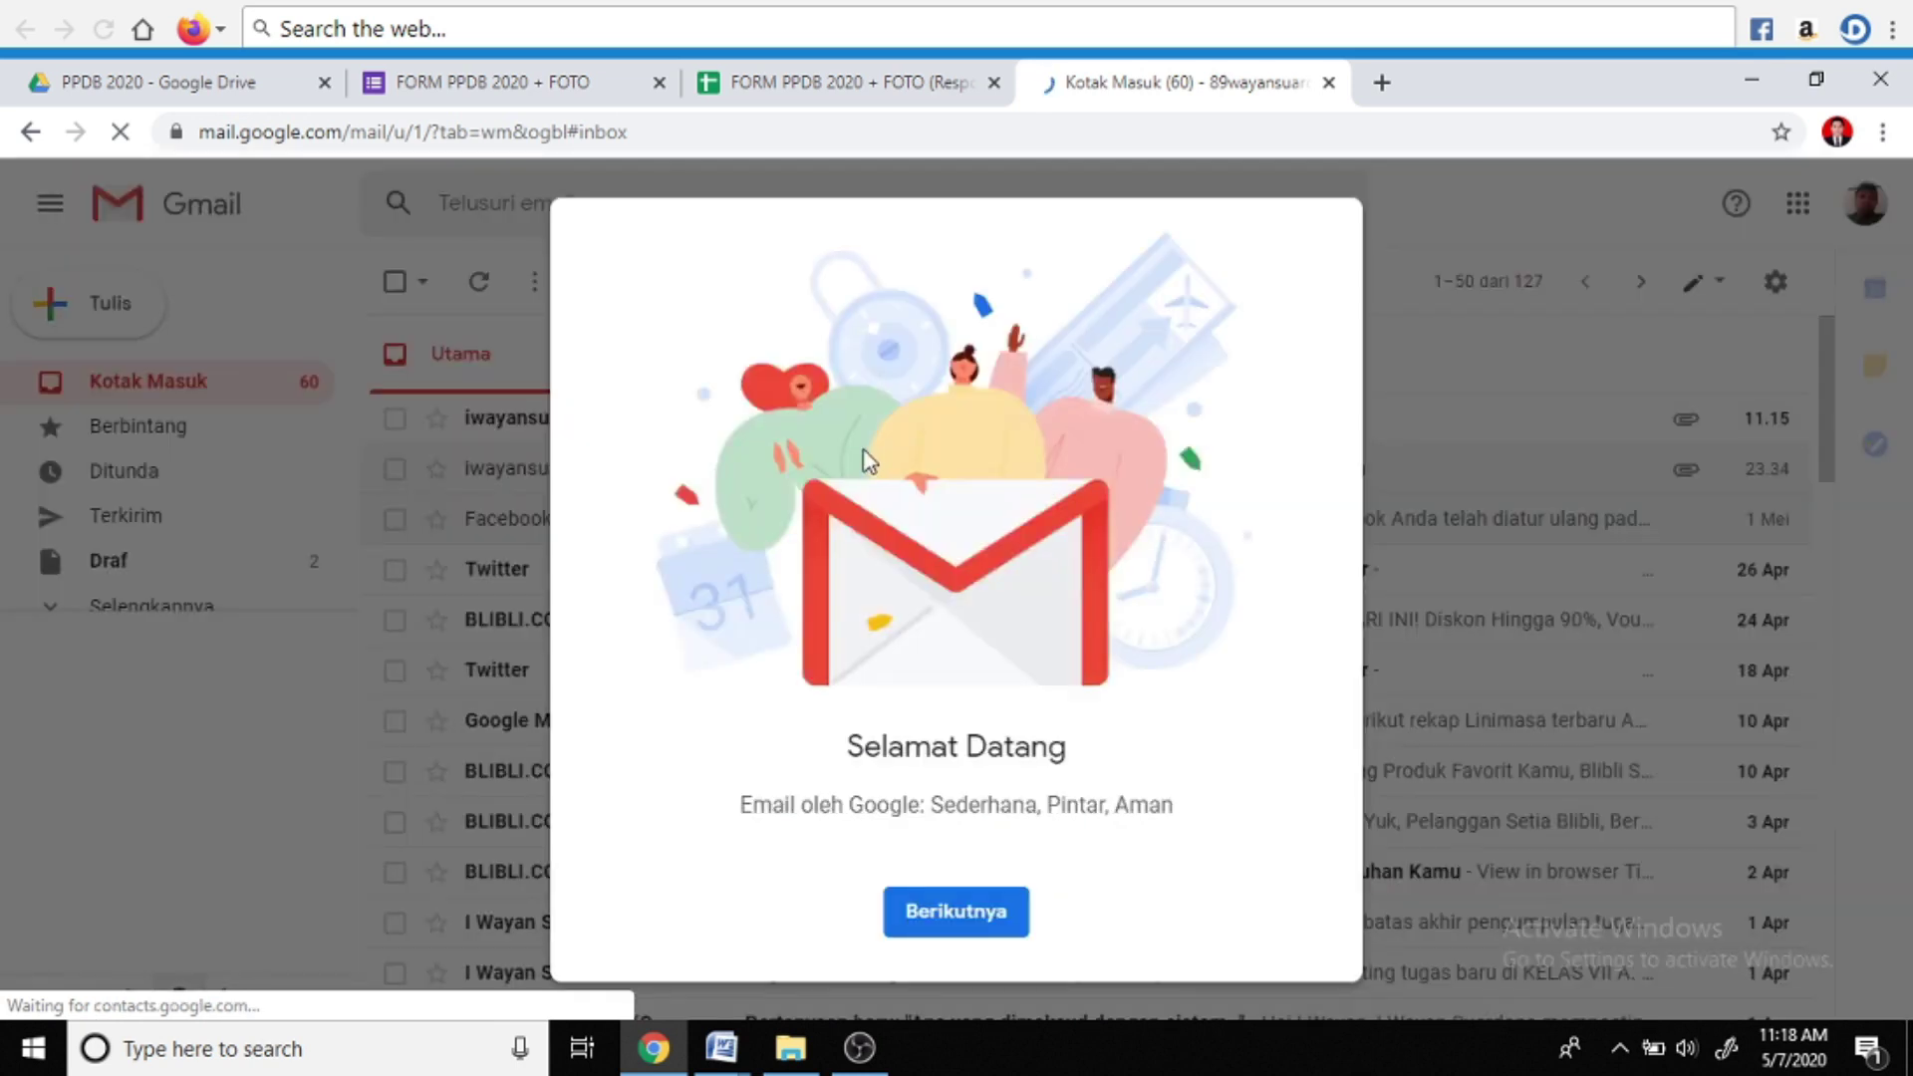
pyautogui.click(952, 912)
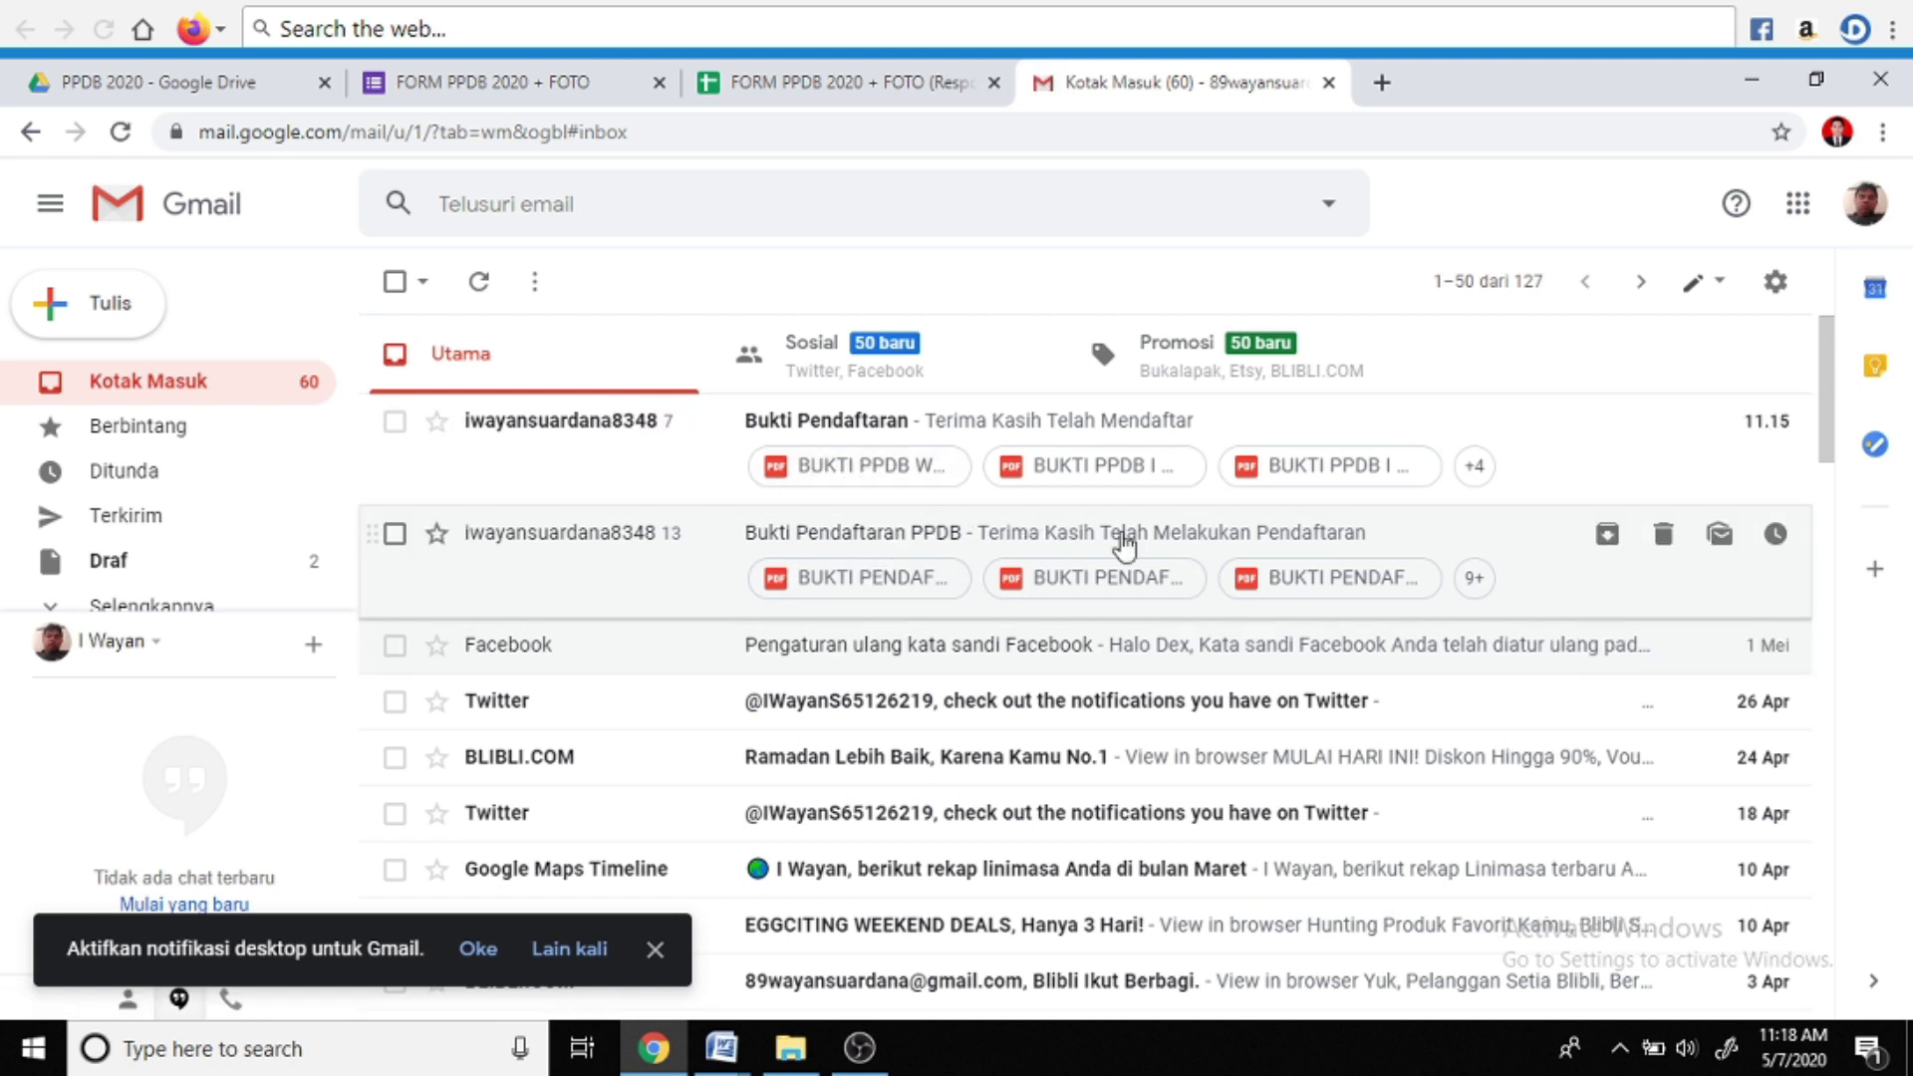
# Open the emailed BUKTI PPDB PDF attachment and review its header, number 7/PPDB/2020 and photo
pyautogui.click(853, 465)
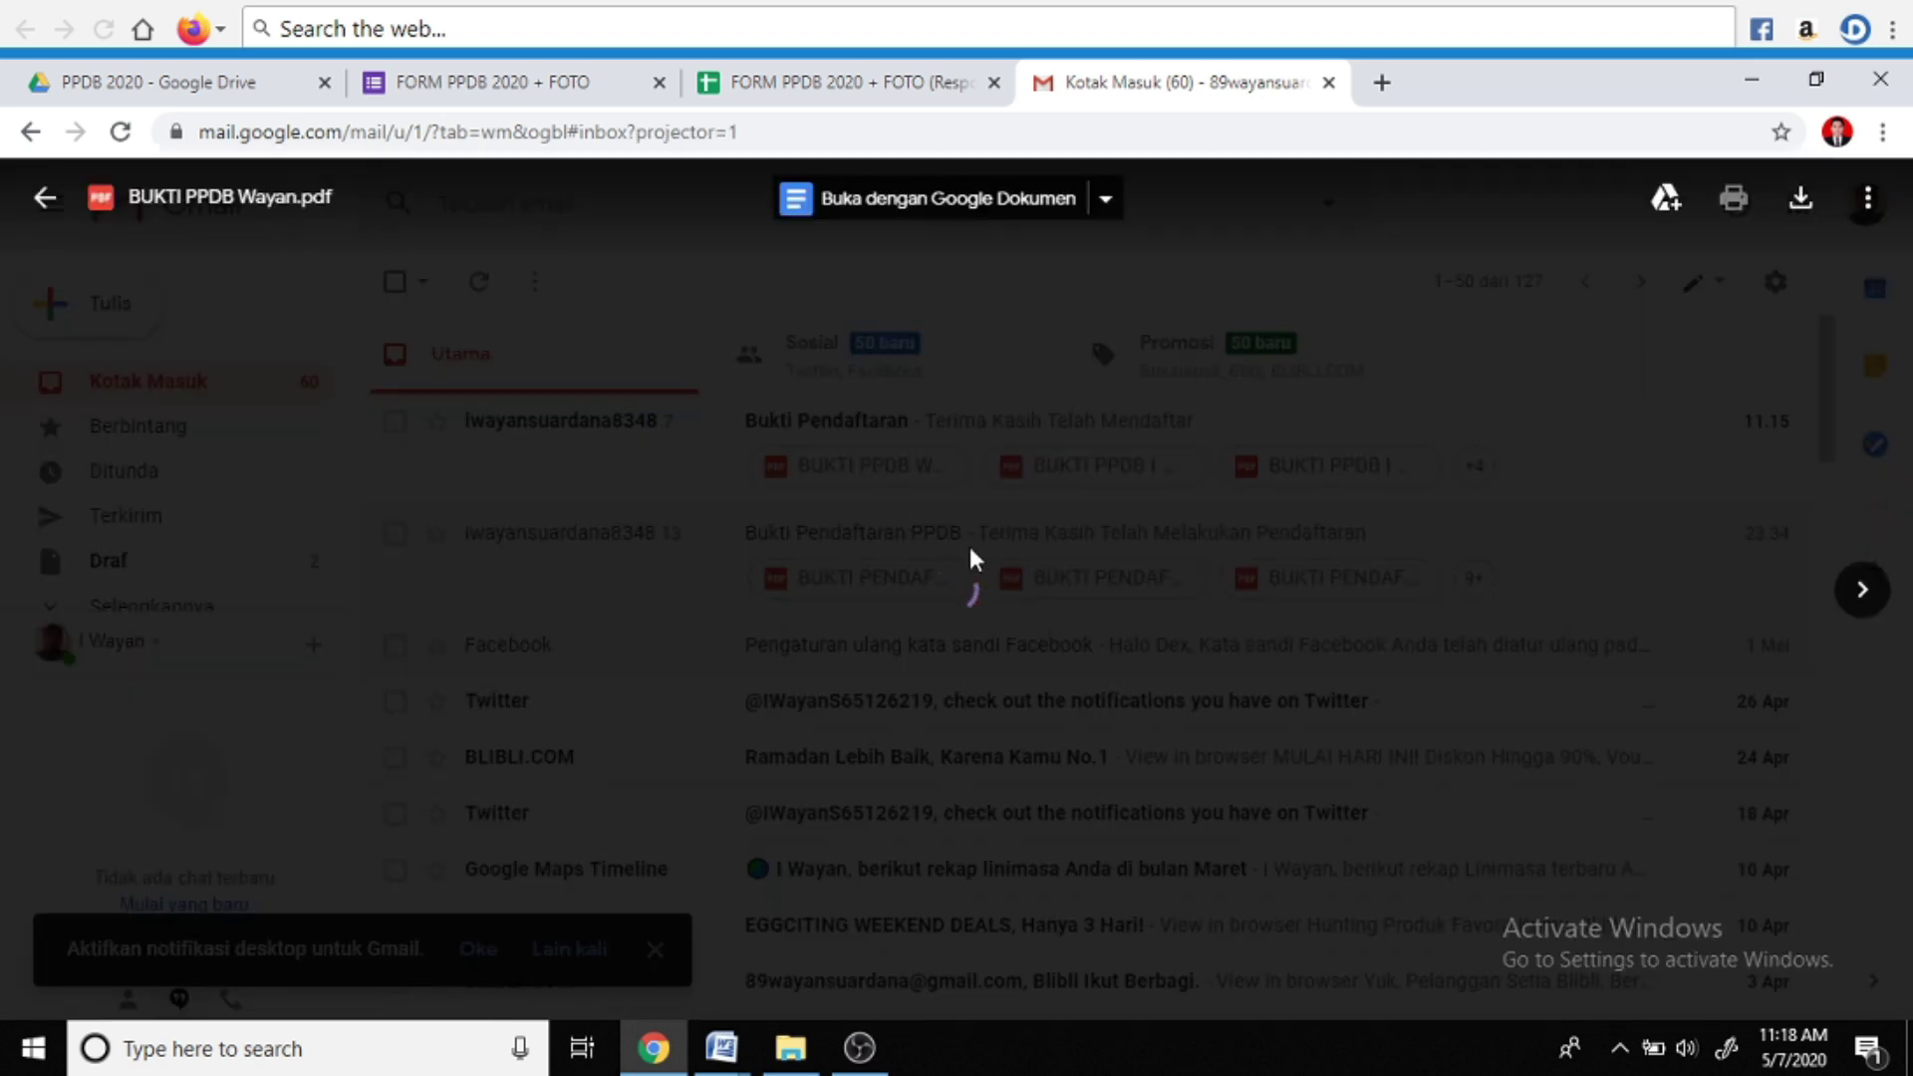
pyautogui.scroll(-10, 1080, 678)
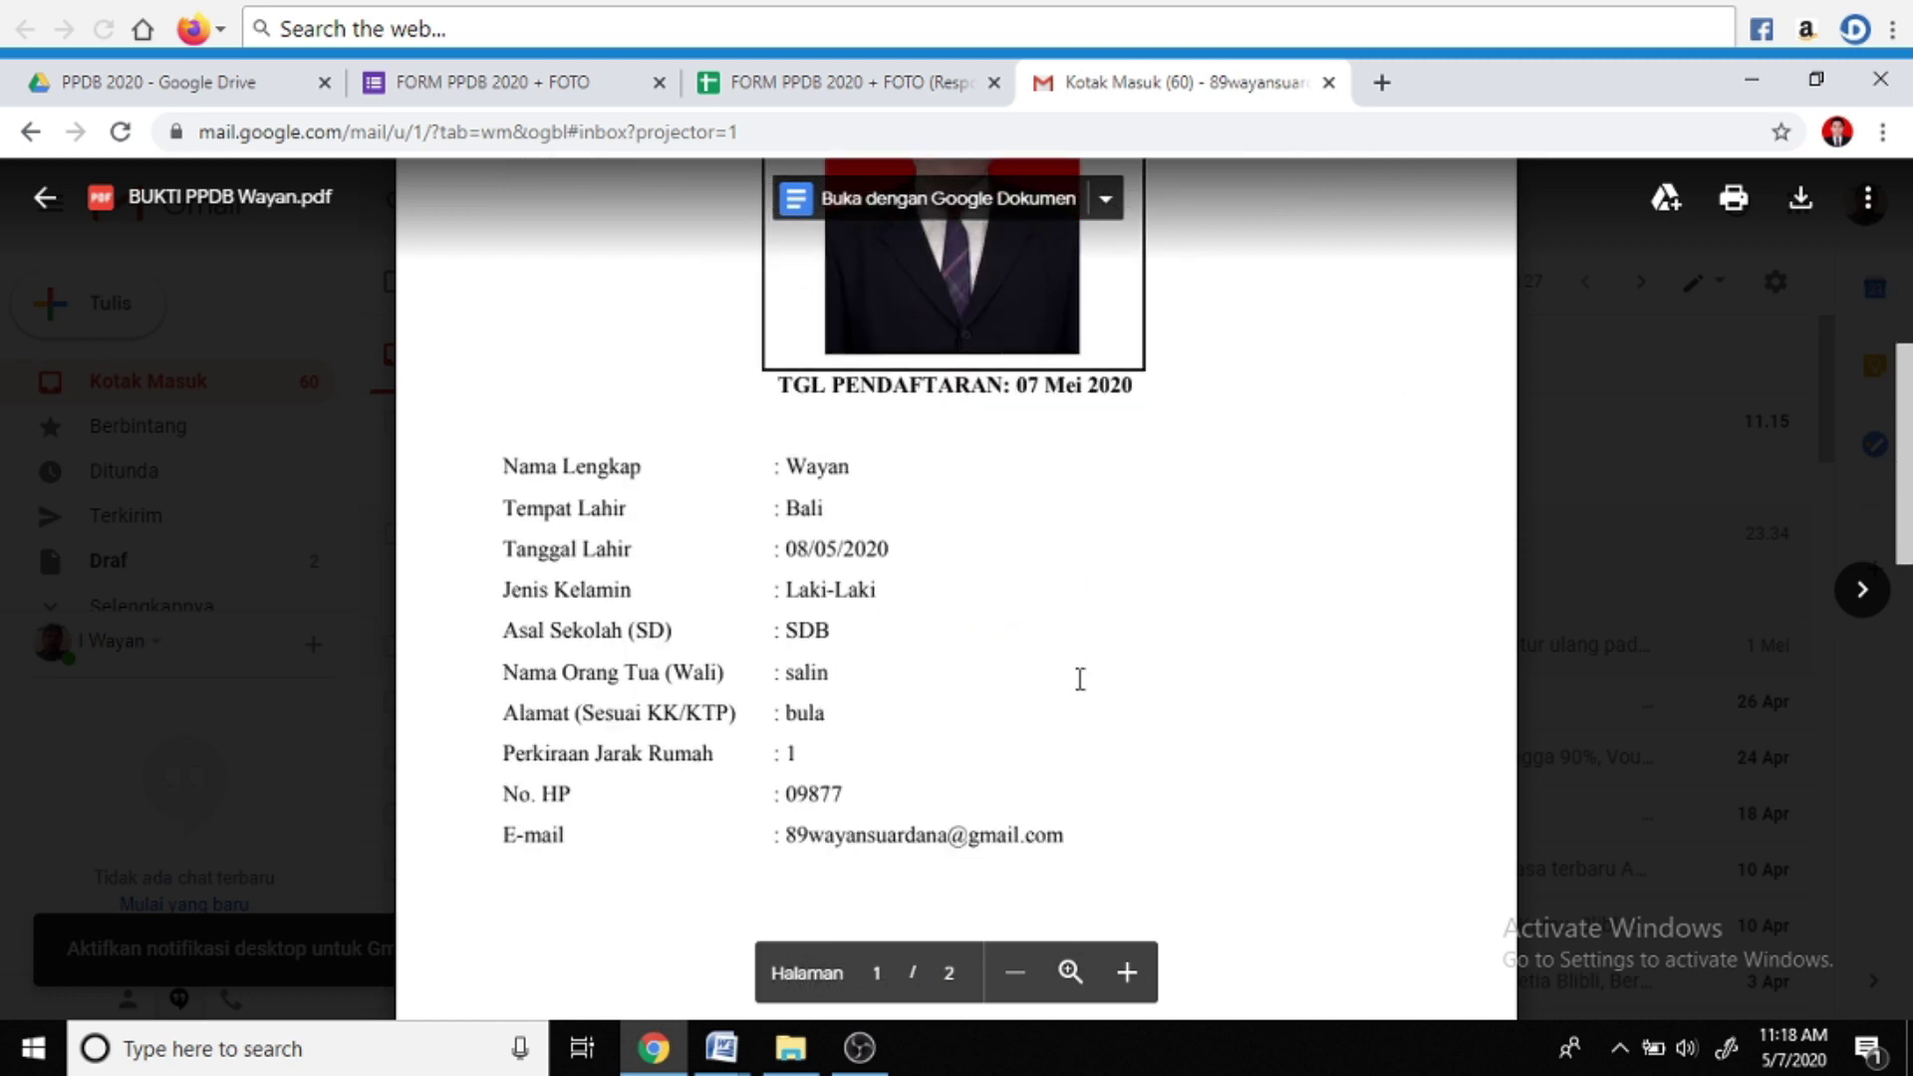
pyautogui.scroll(4, 1080, 680)
pyautogui.scroll(6, 1081, 679)
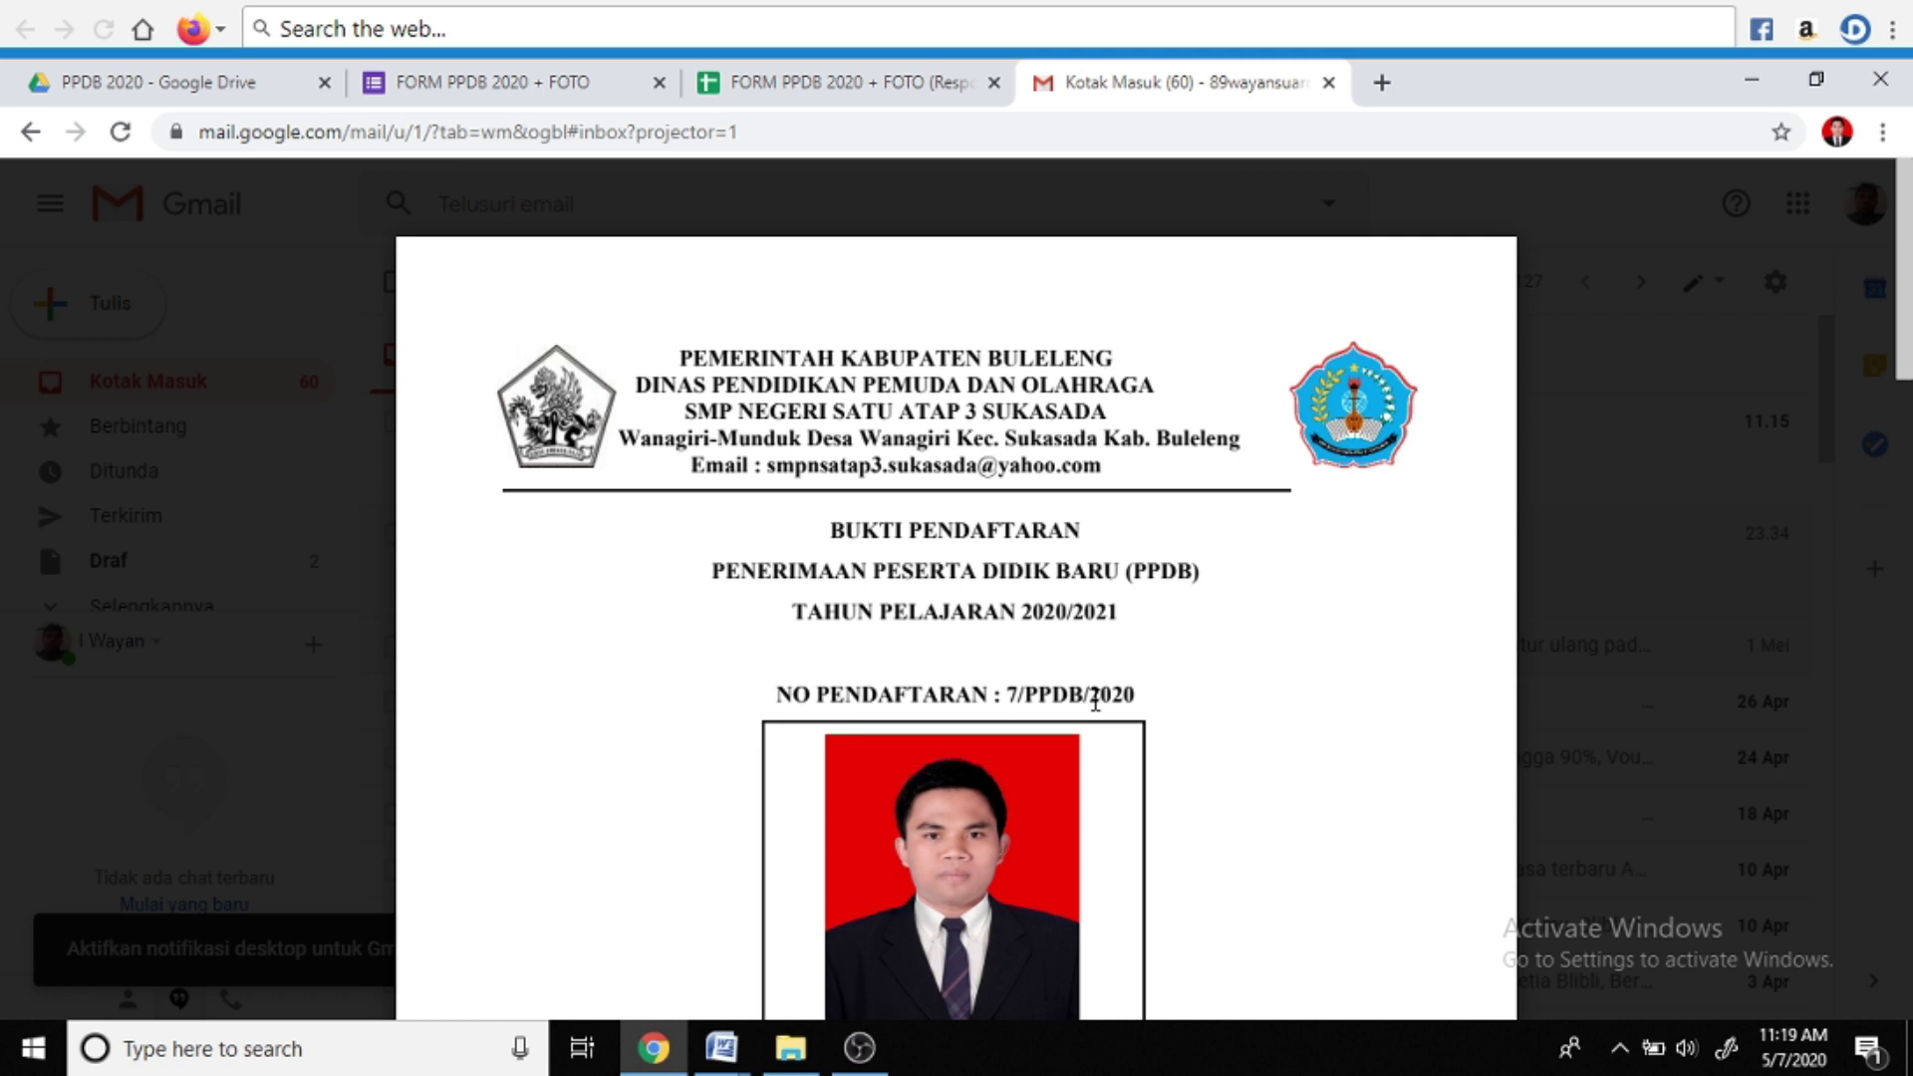
pyautogui.scroll(-3, 1133, 687)
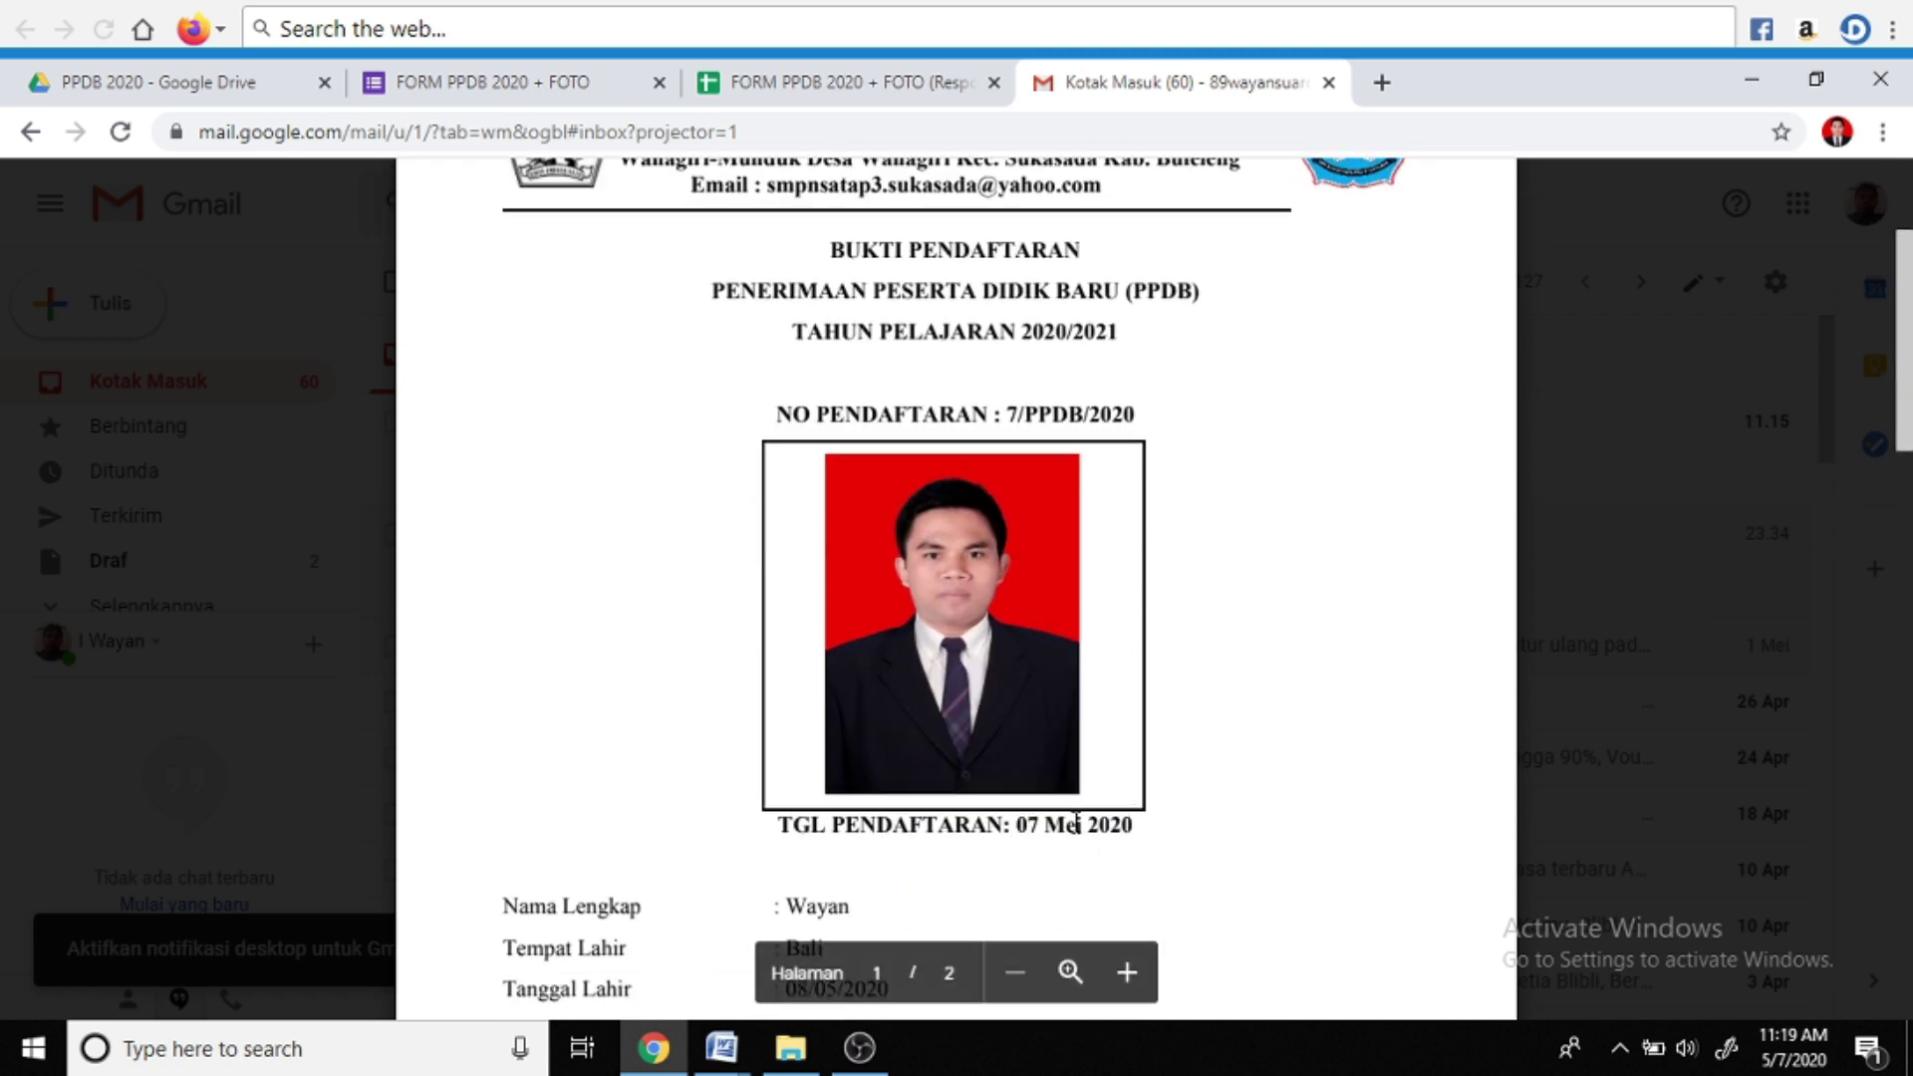
pyautogui.scroll(3, 1135, 832)
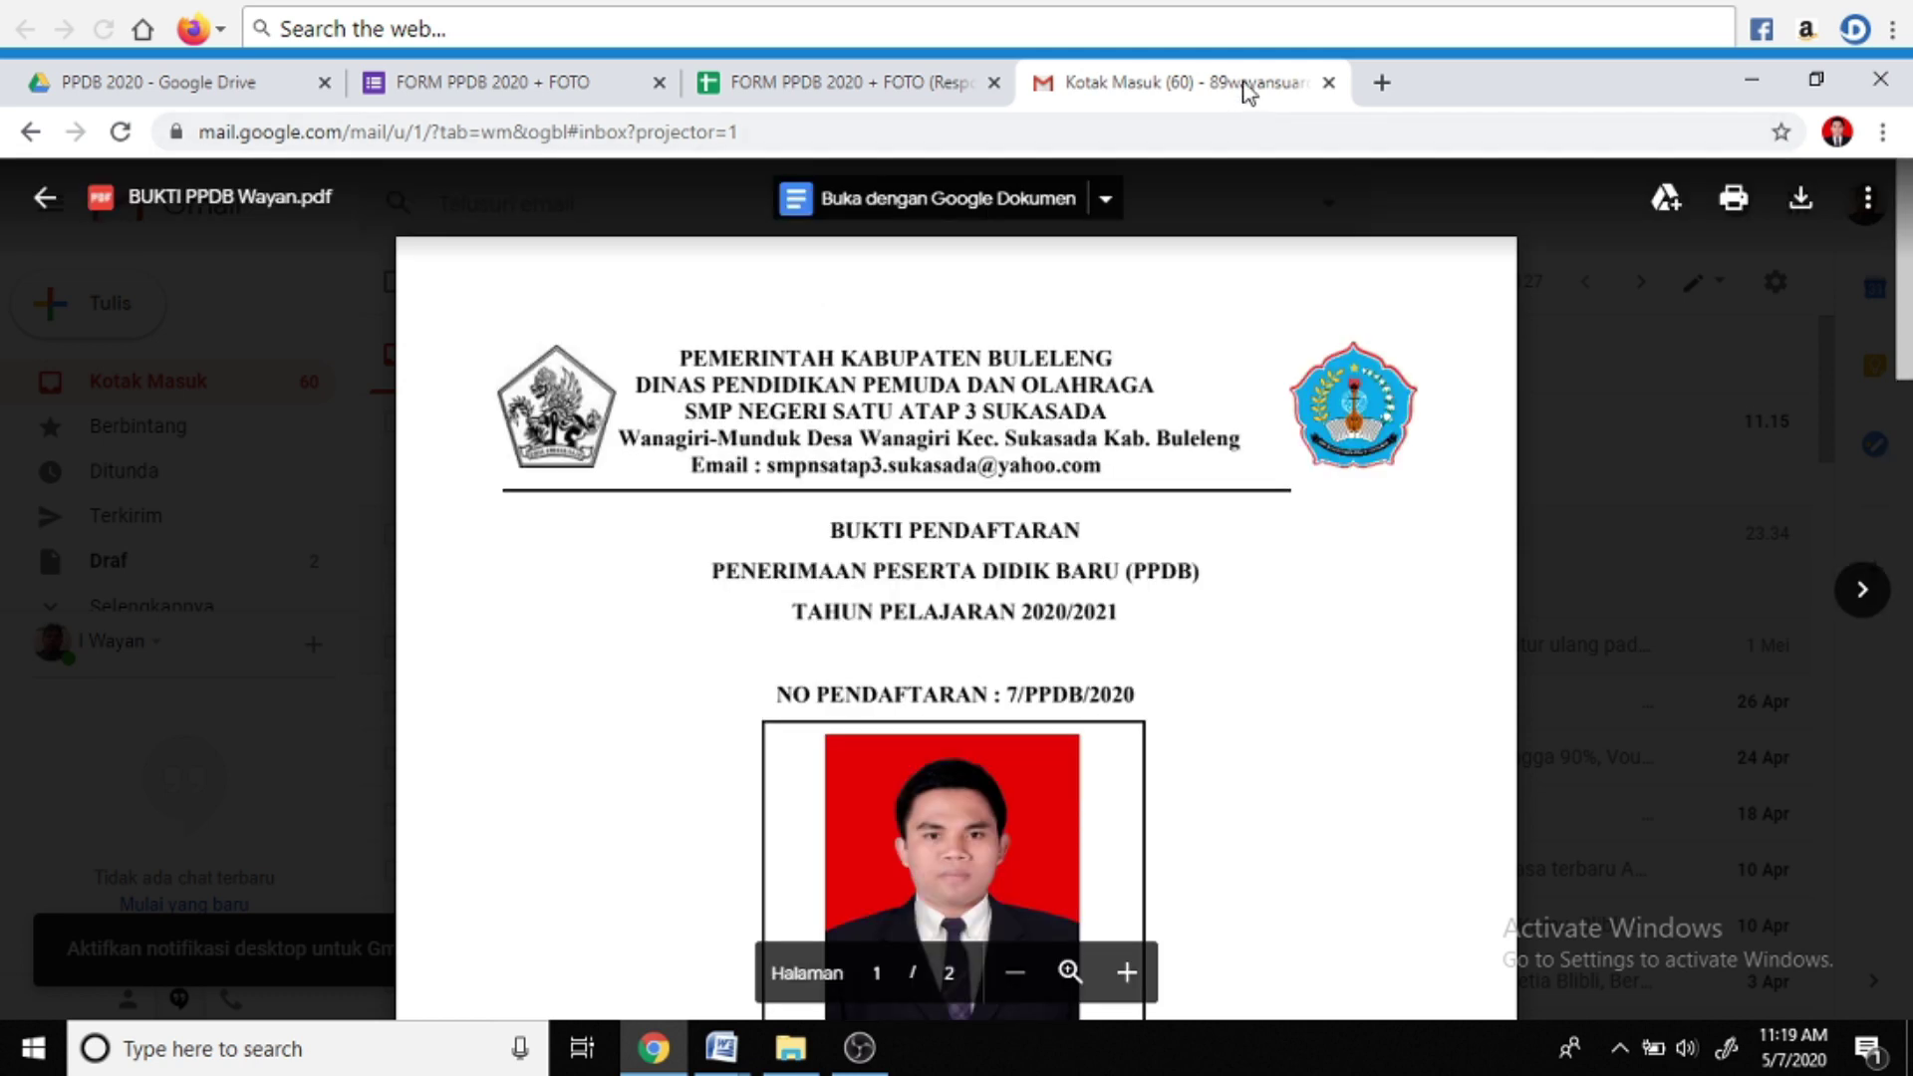